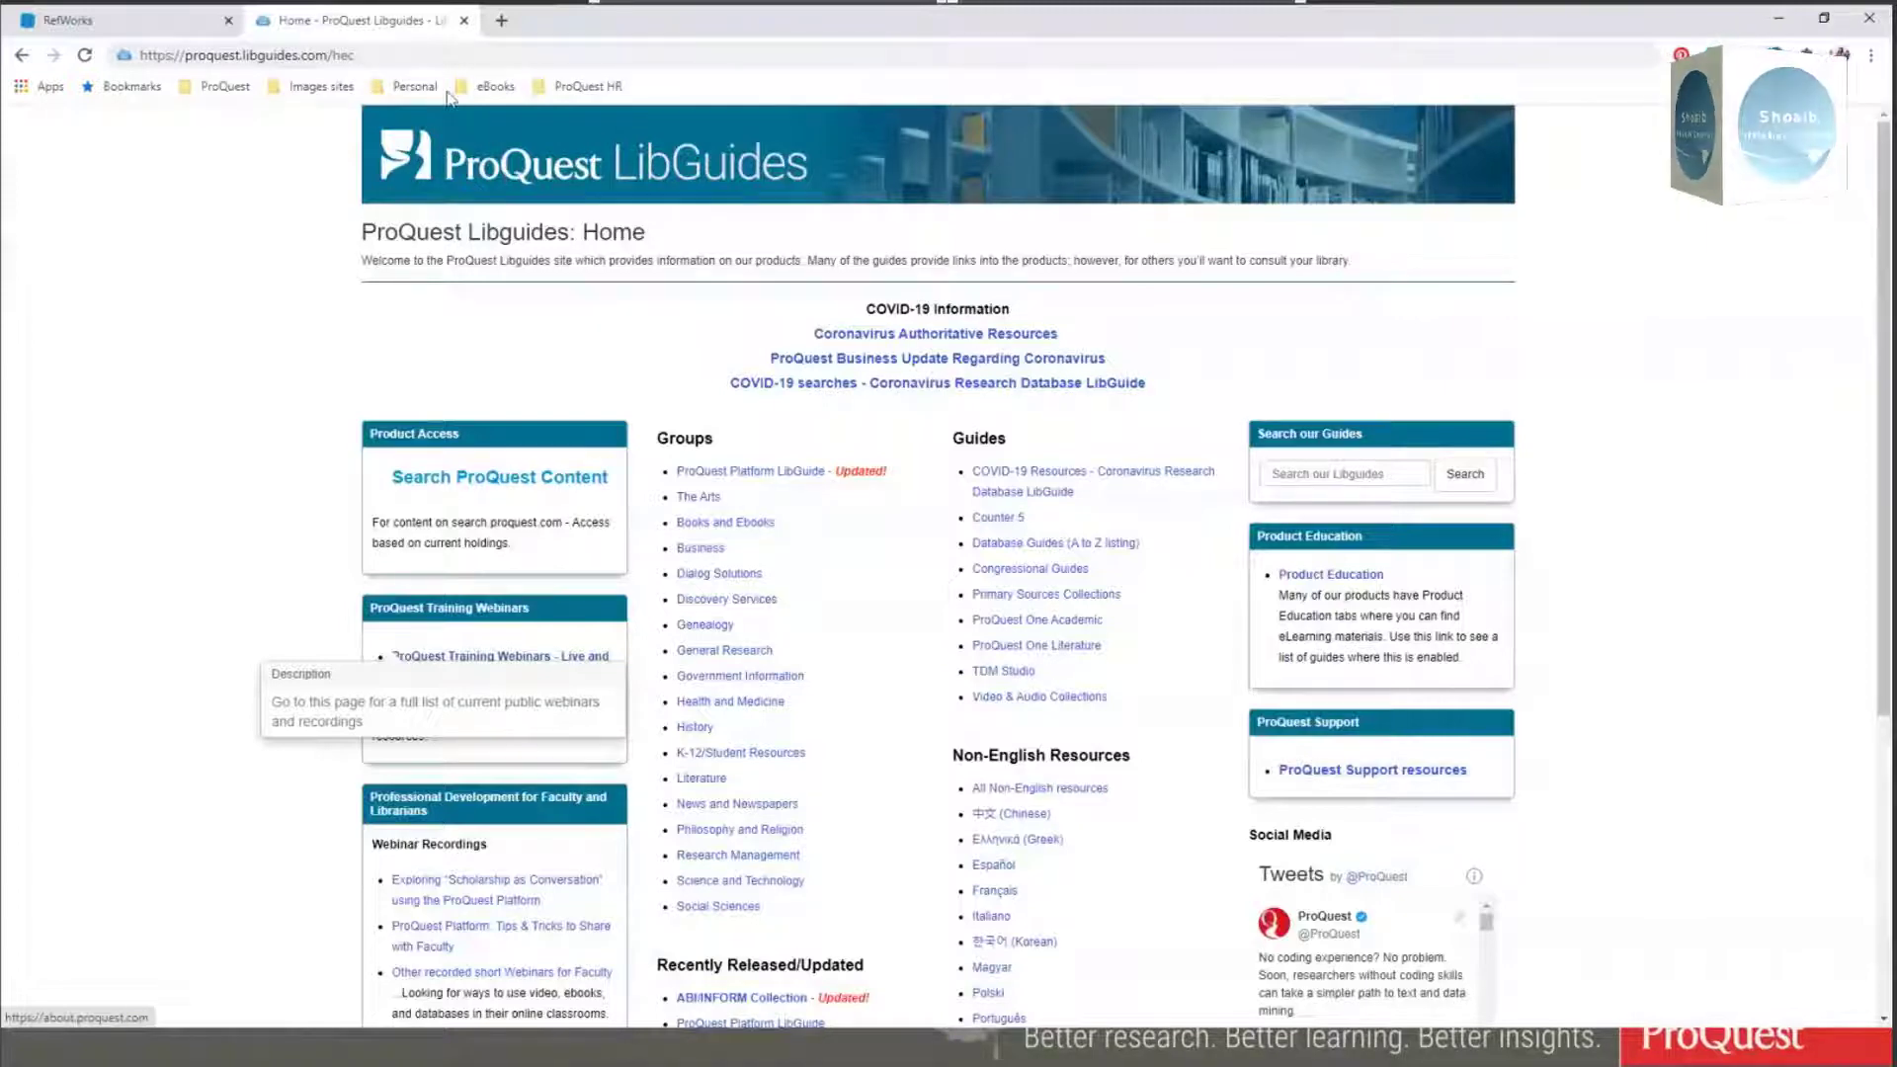
Step: Open the proquest.libguides.com/hec guide, launch RefWorks from its Access Links and log out of the signed-in account
{"action": "key", "text": "Return"}
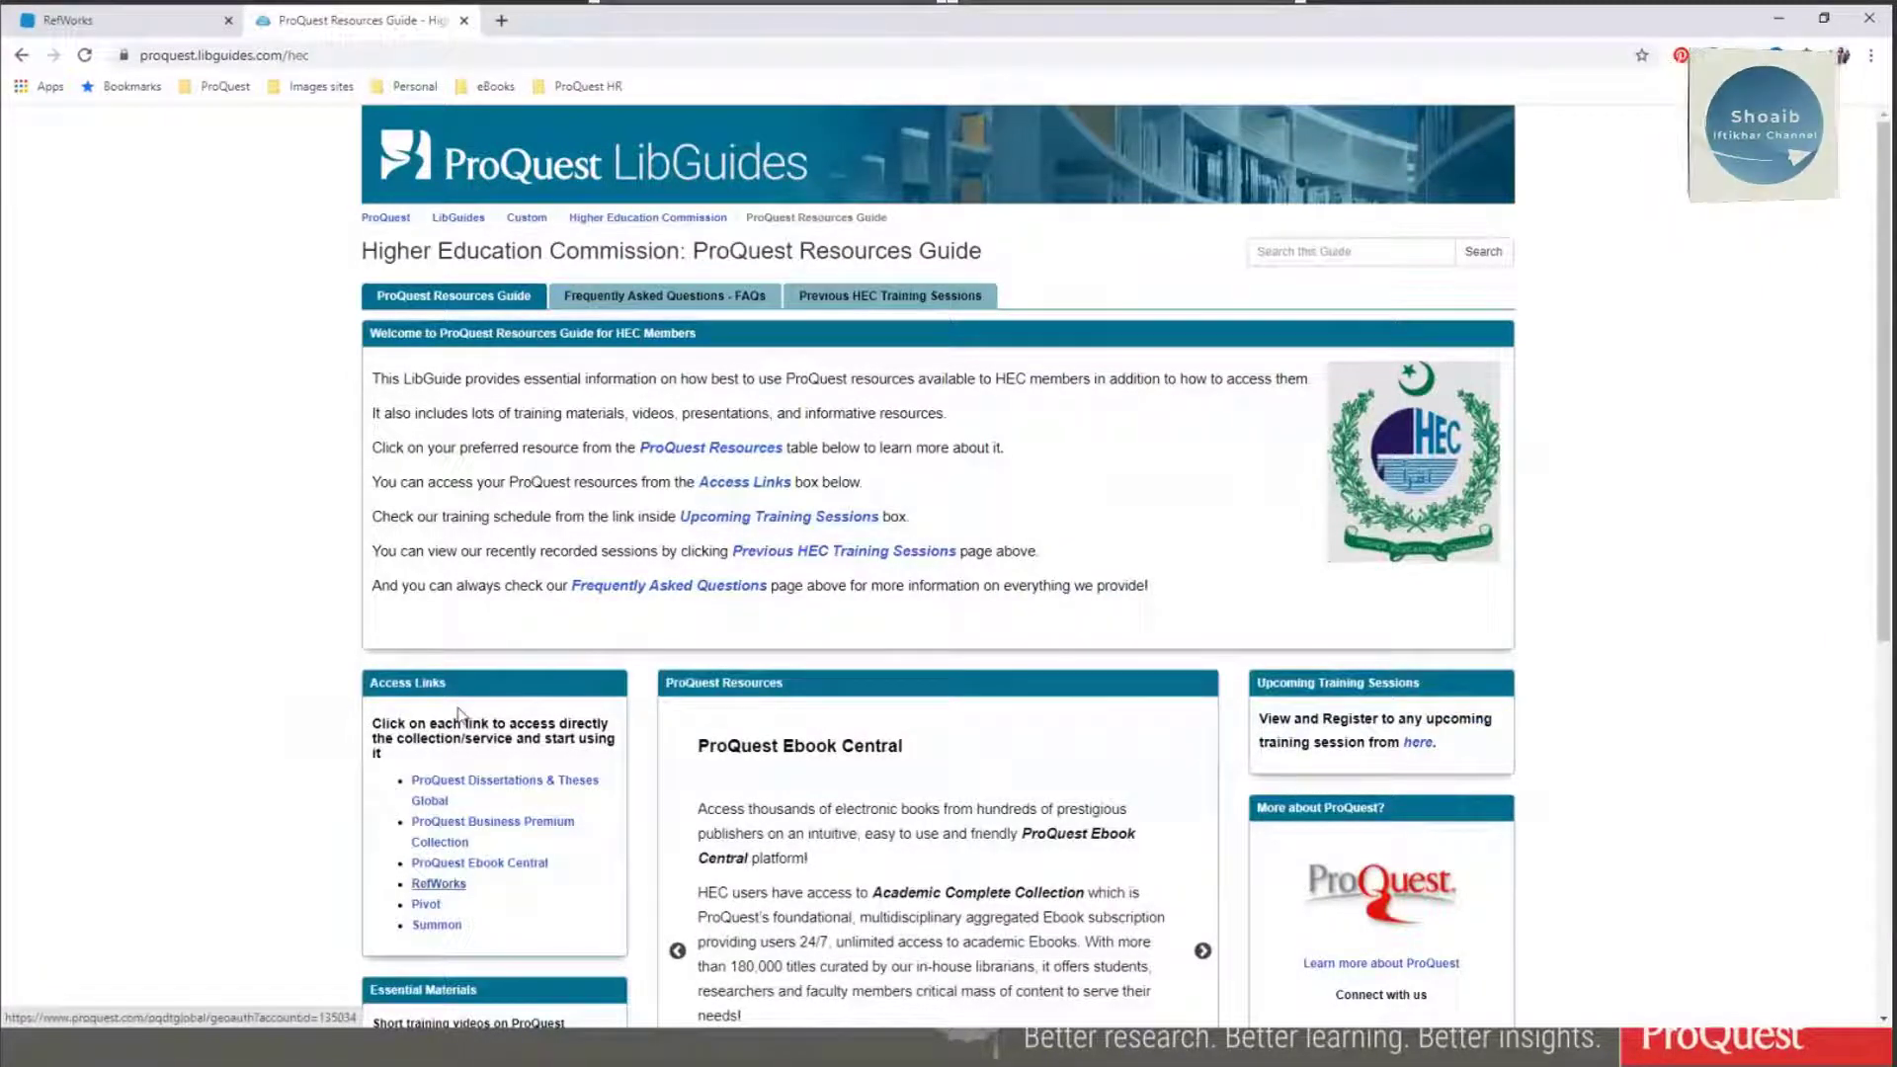
{"action": "left_click", "coordinate": [447, 883]}
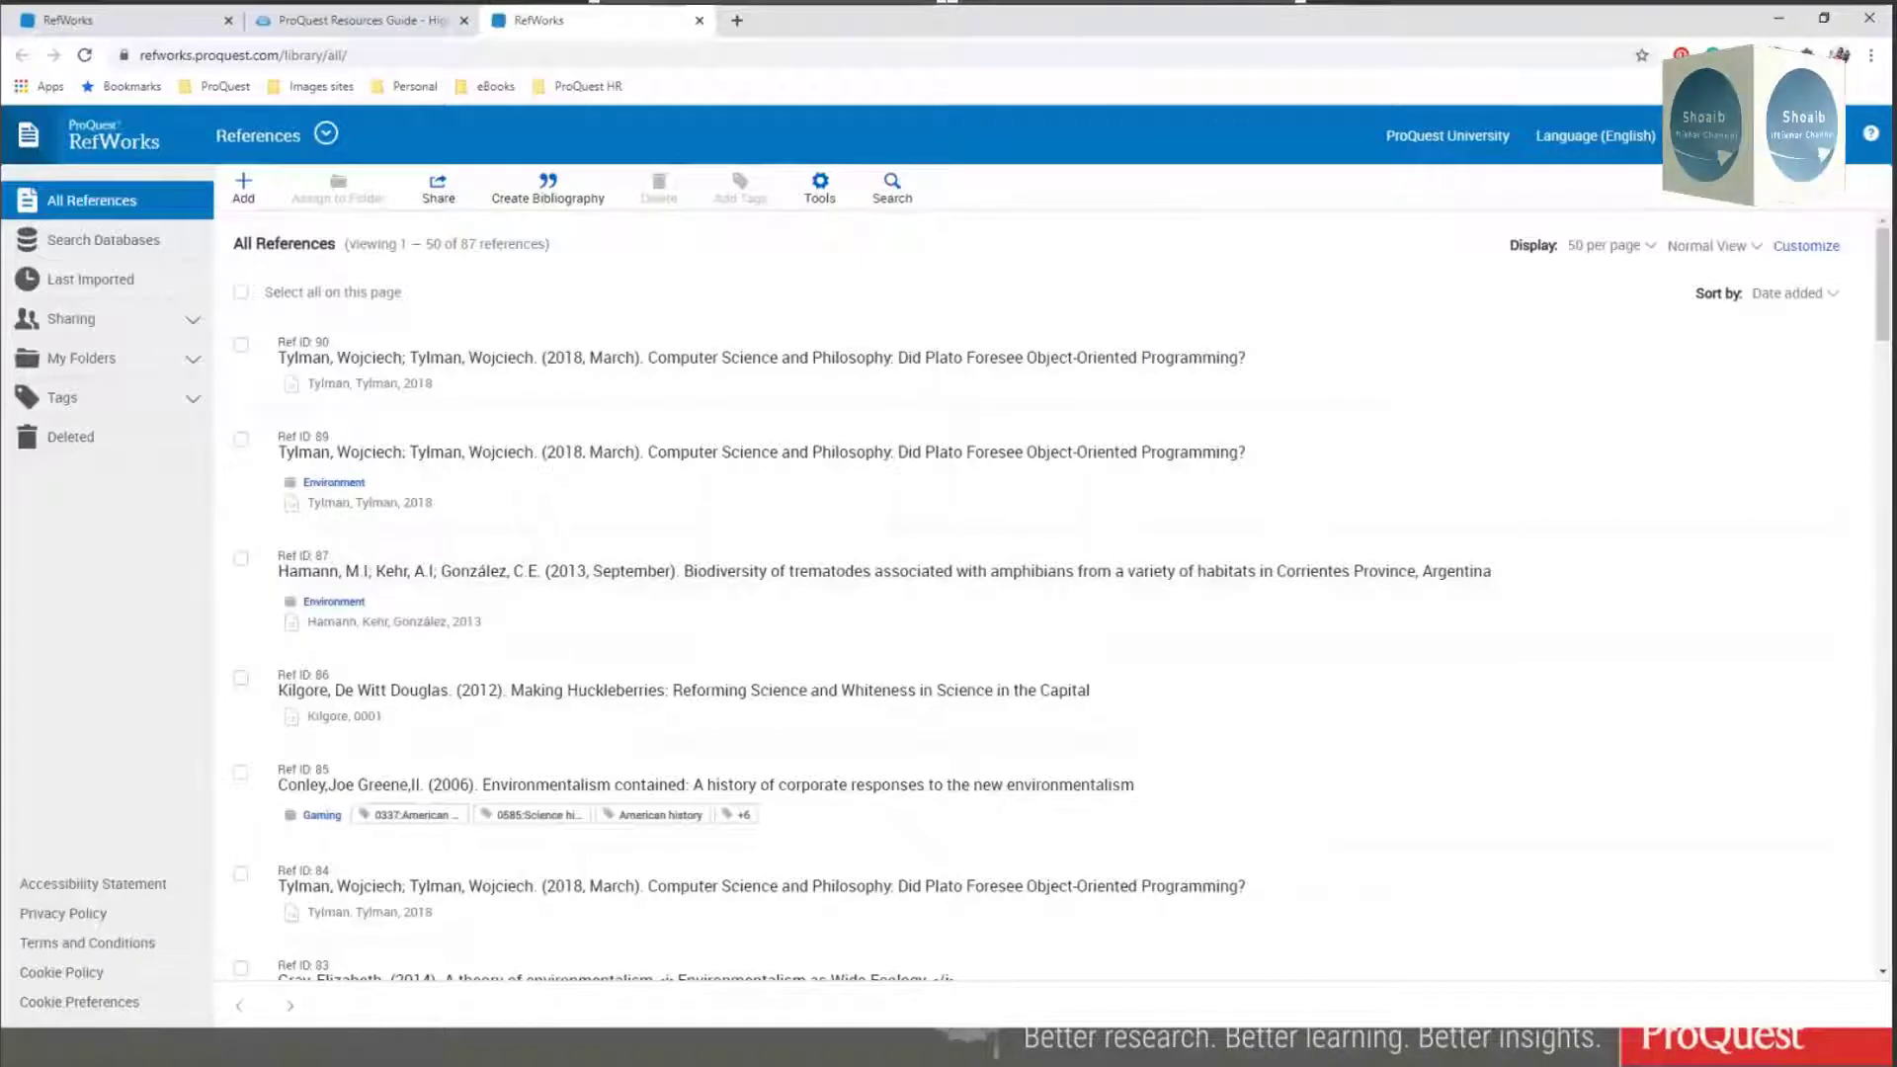
{"action": "left_click", "coordinate": [1715, 136]}
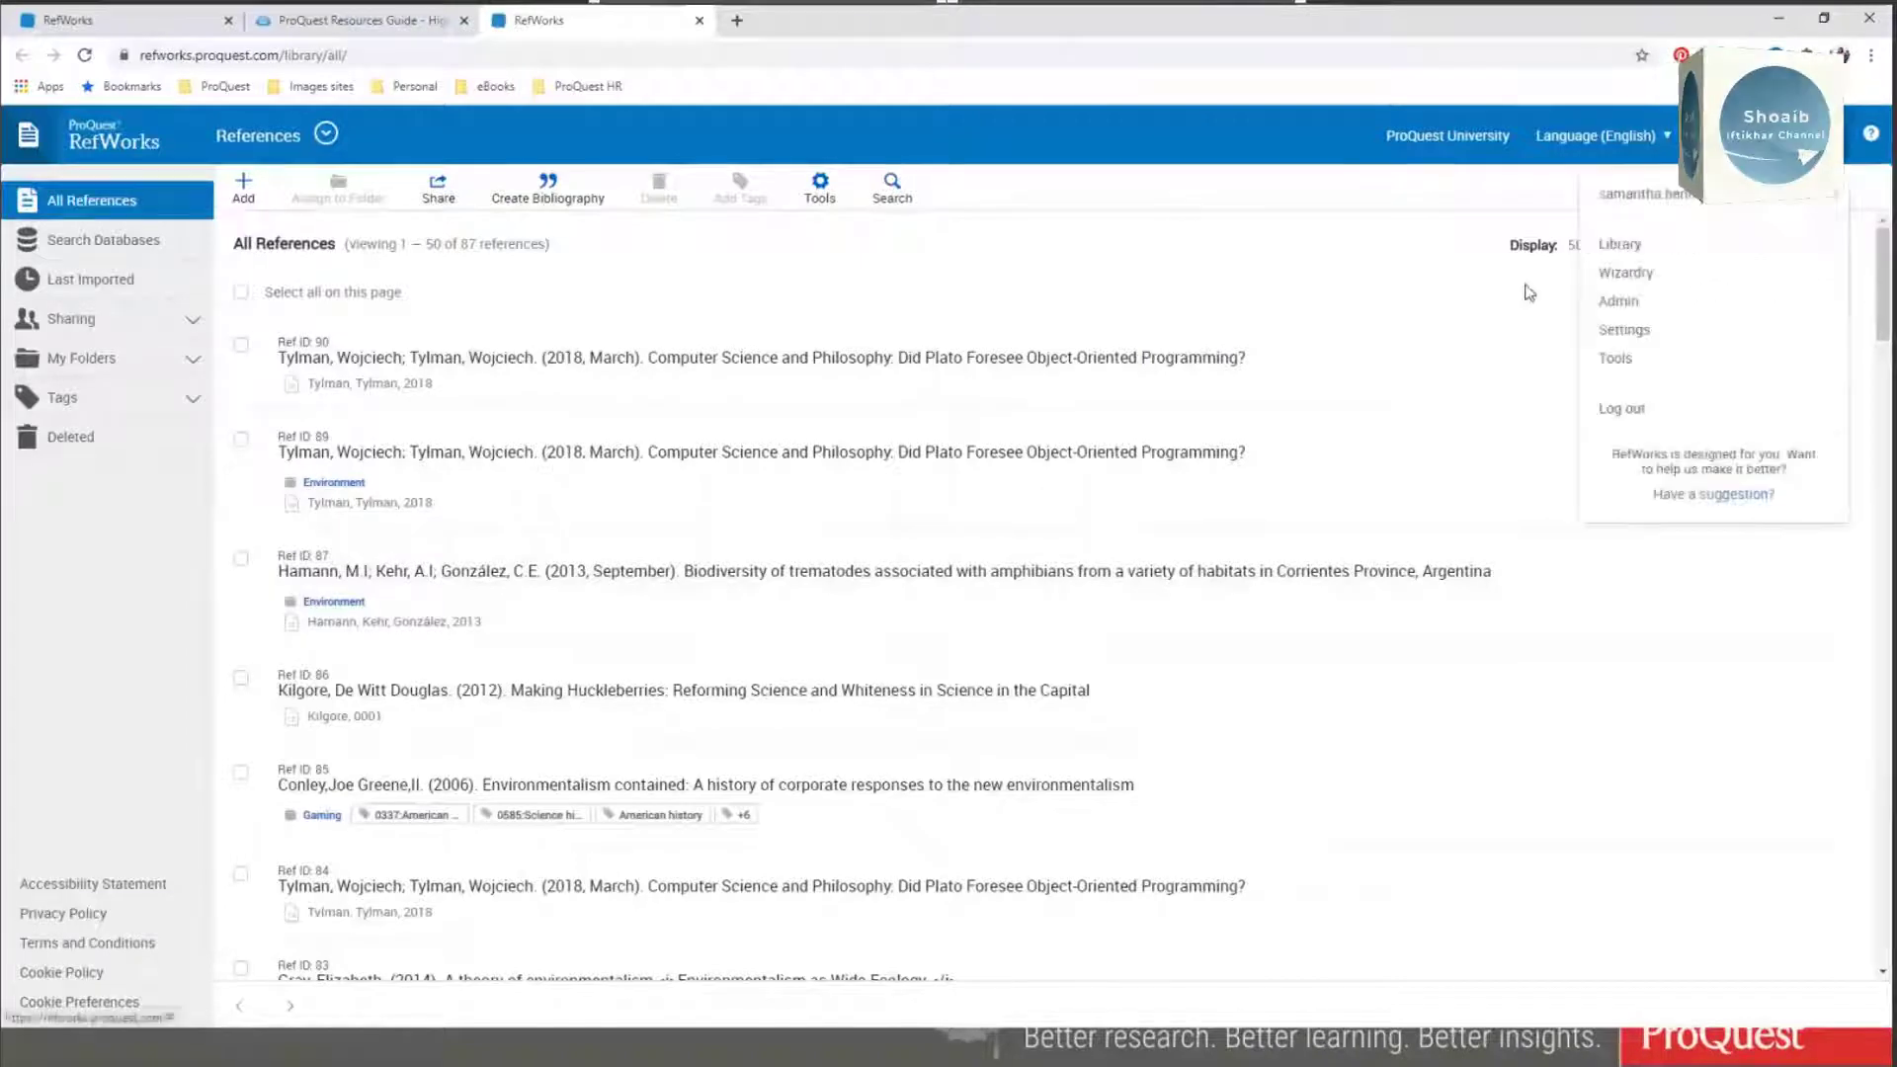
{"action": "left_click", "coordinate": [1605, 410]}
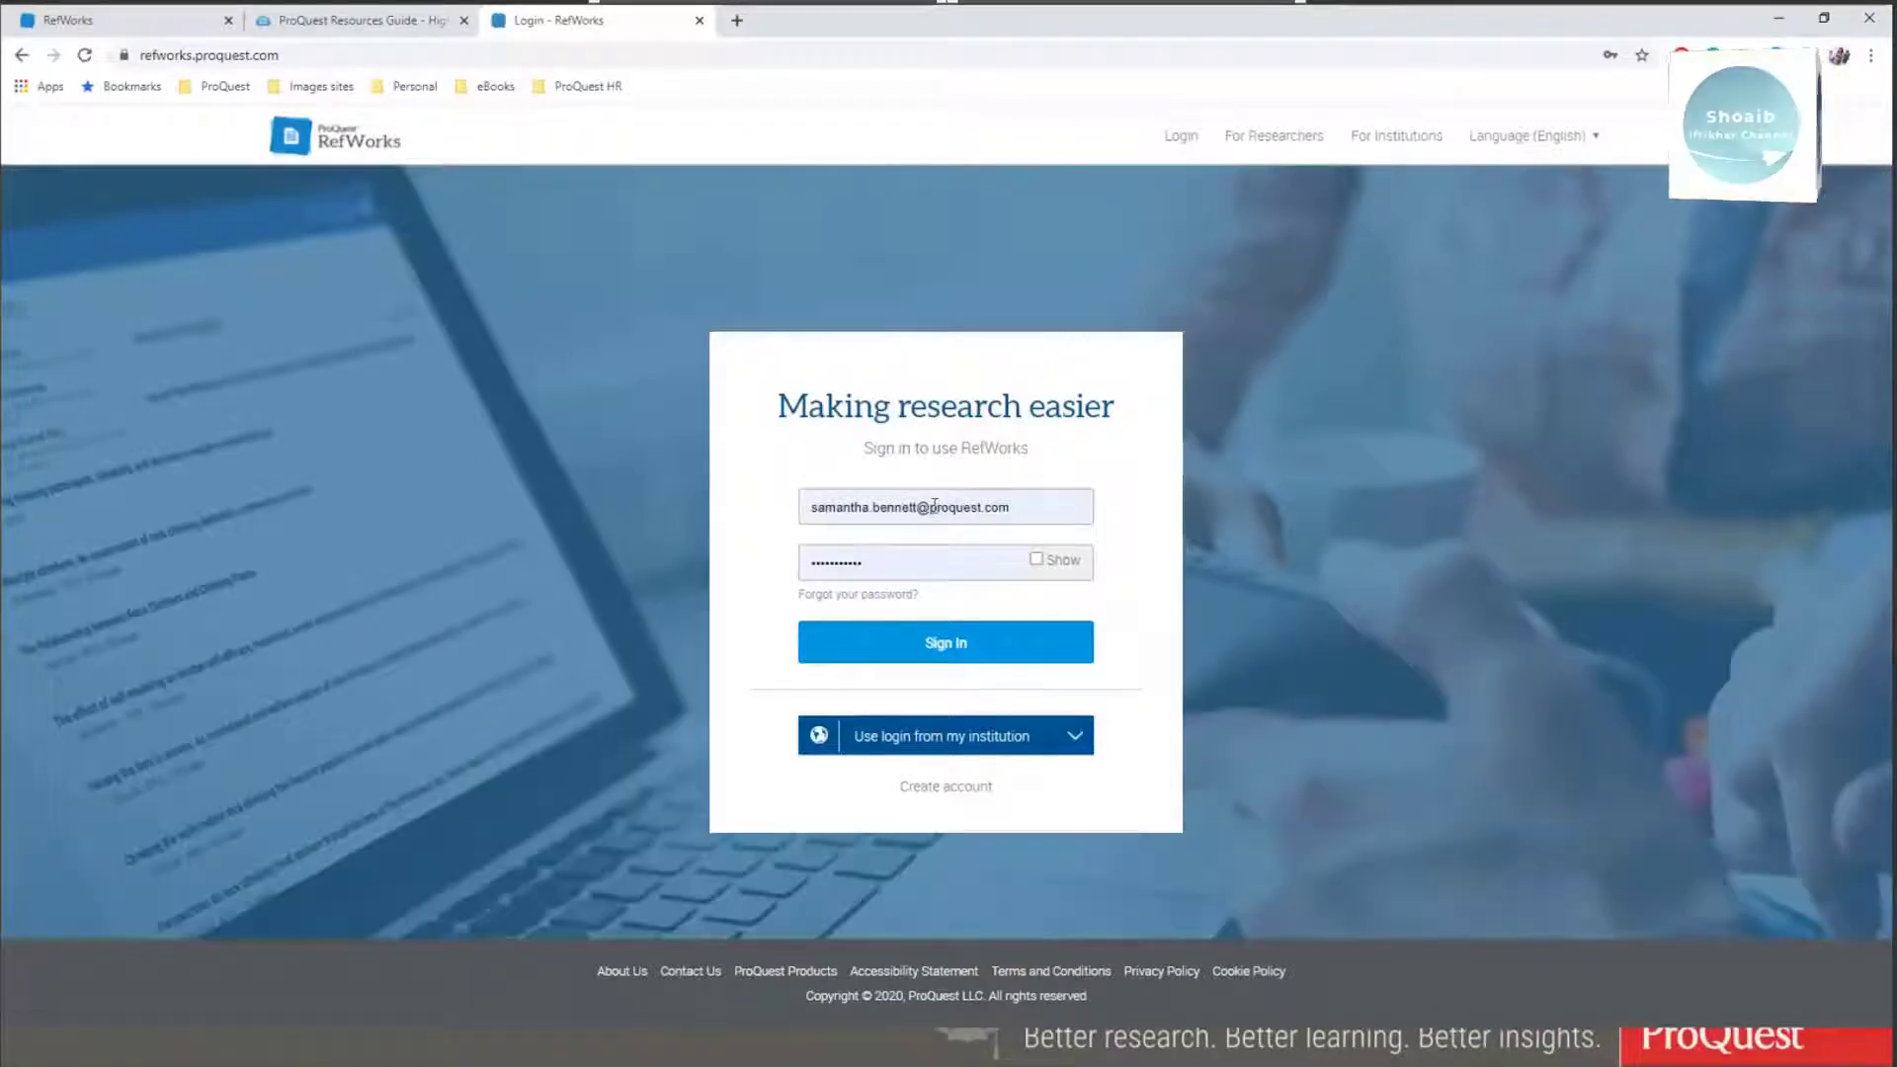
Step: Highlight the institutional domain of the e-mail address in the RefWorks sign-in form
{"action": "left_click_drag", "start_coordinate": [934, 506], "coordinate": [1065, 507]}
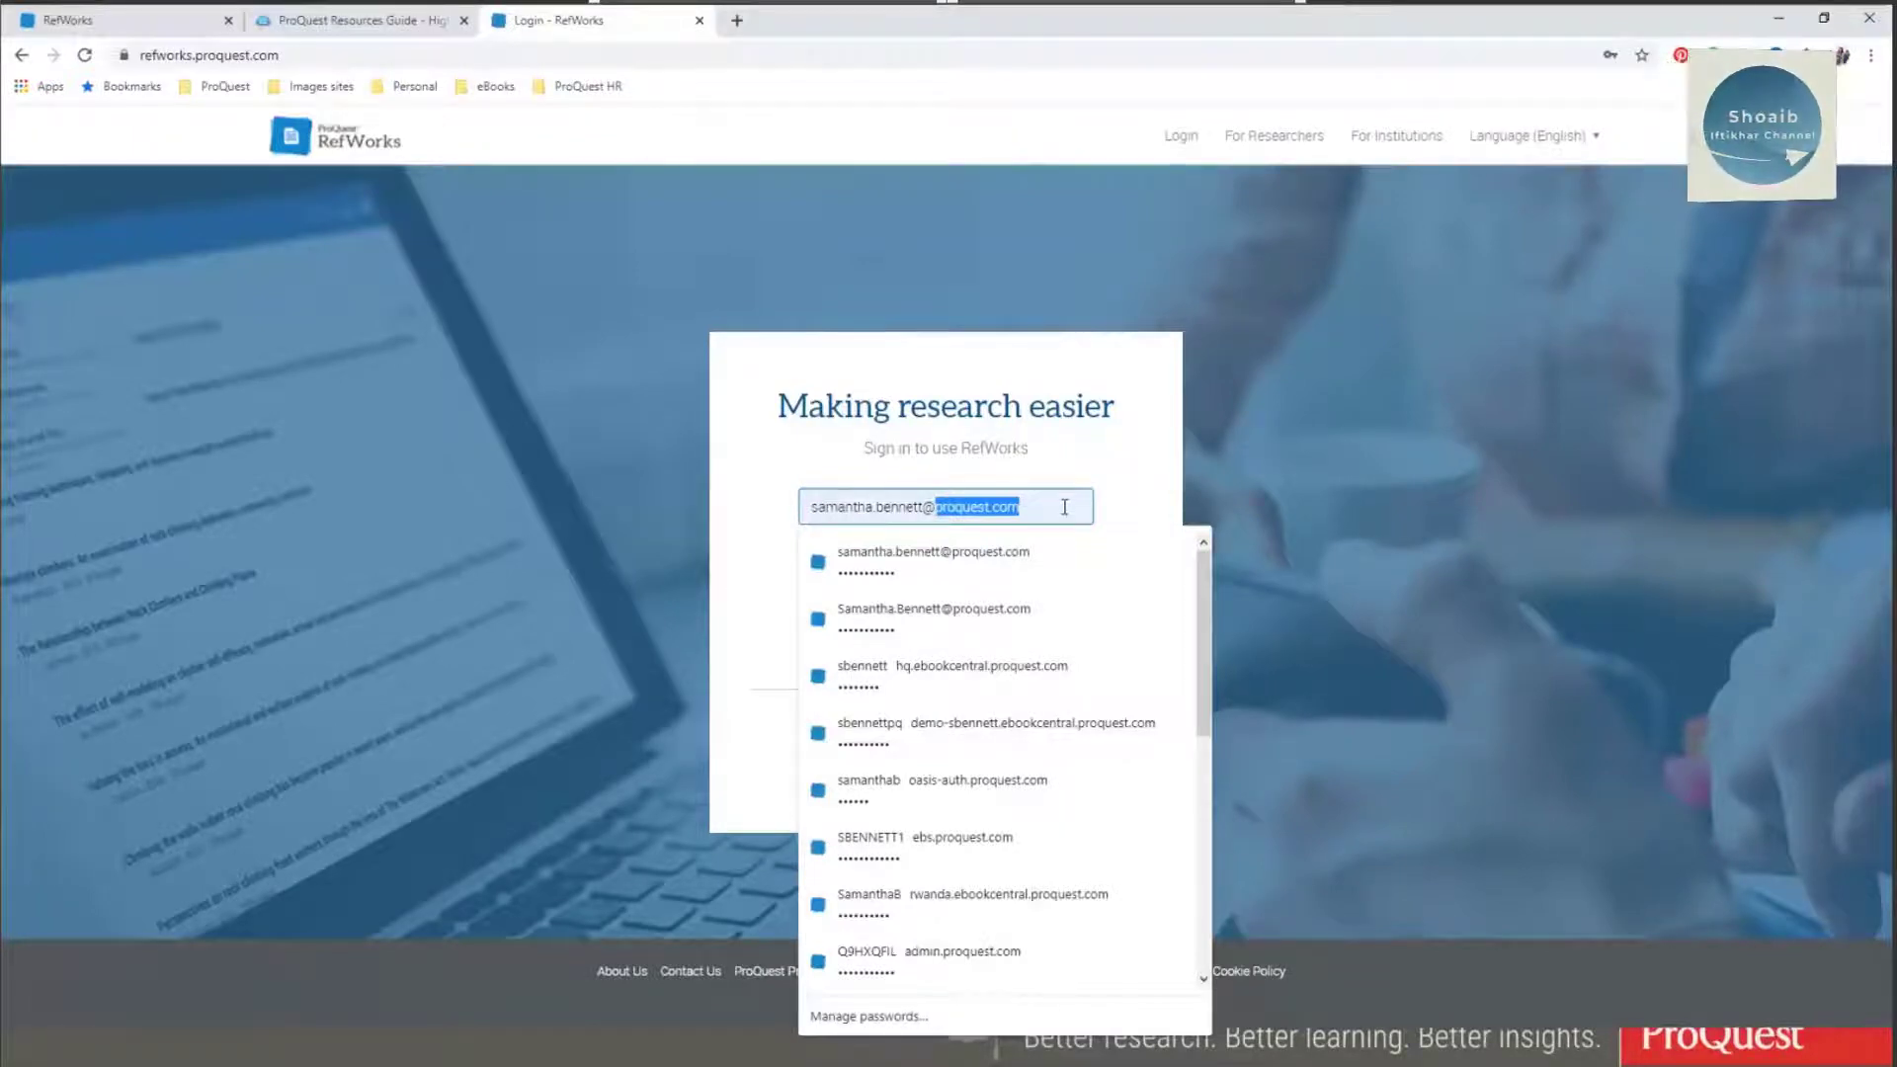
{"action": "key", "text": "Return"}
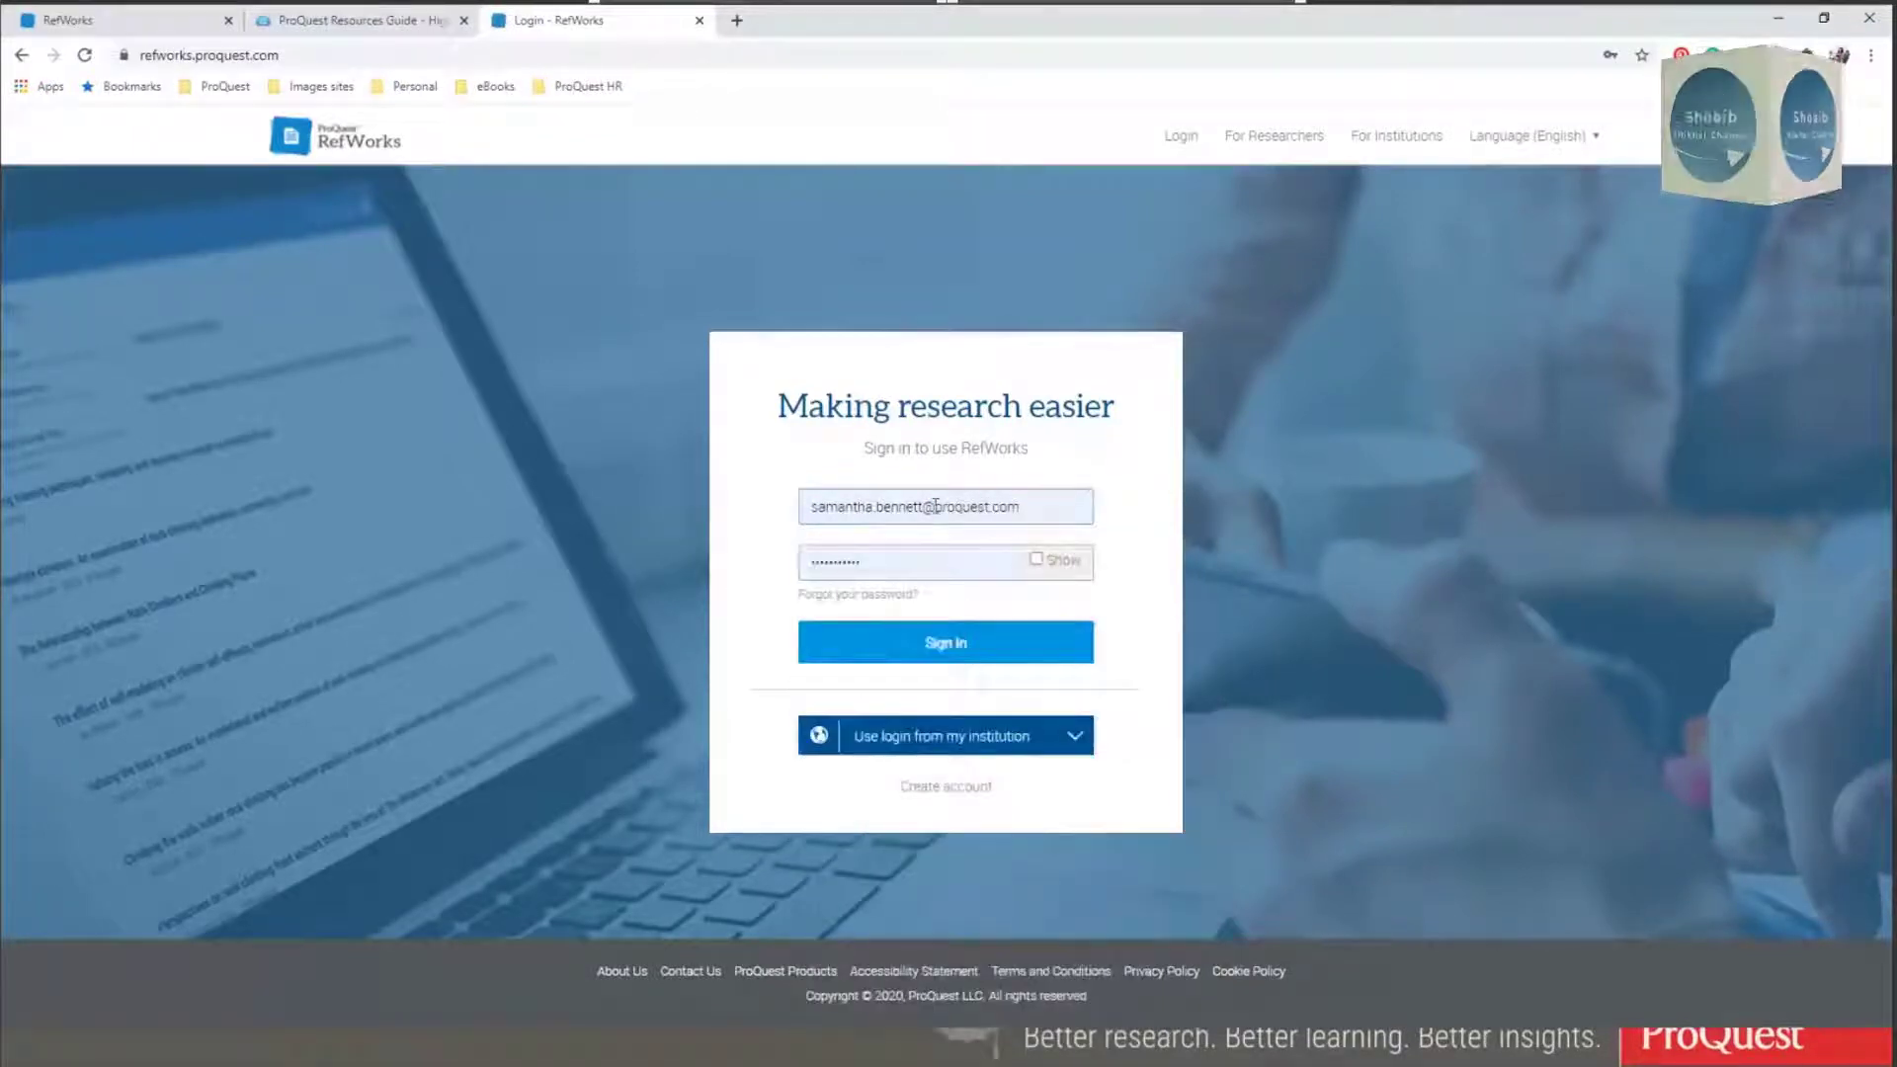
{"action": "left_click_drag", "start_coordinate": [933, 506], "coordinate": [1118, 519]}
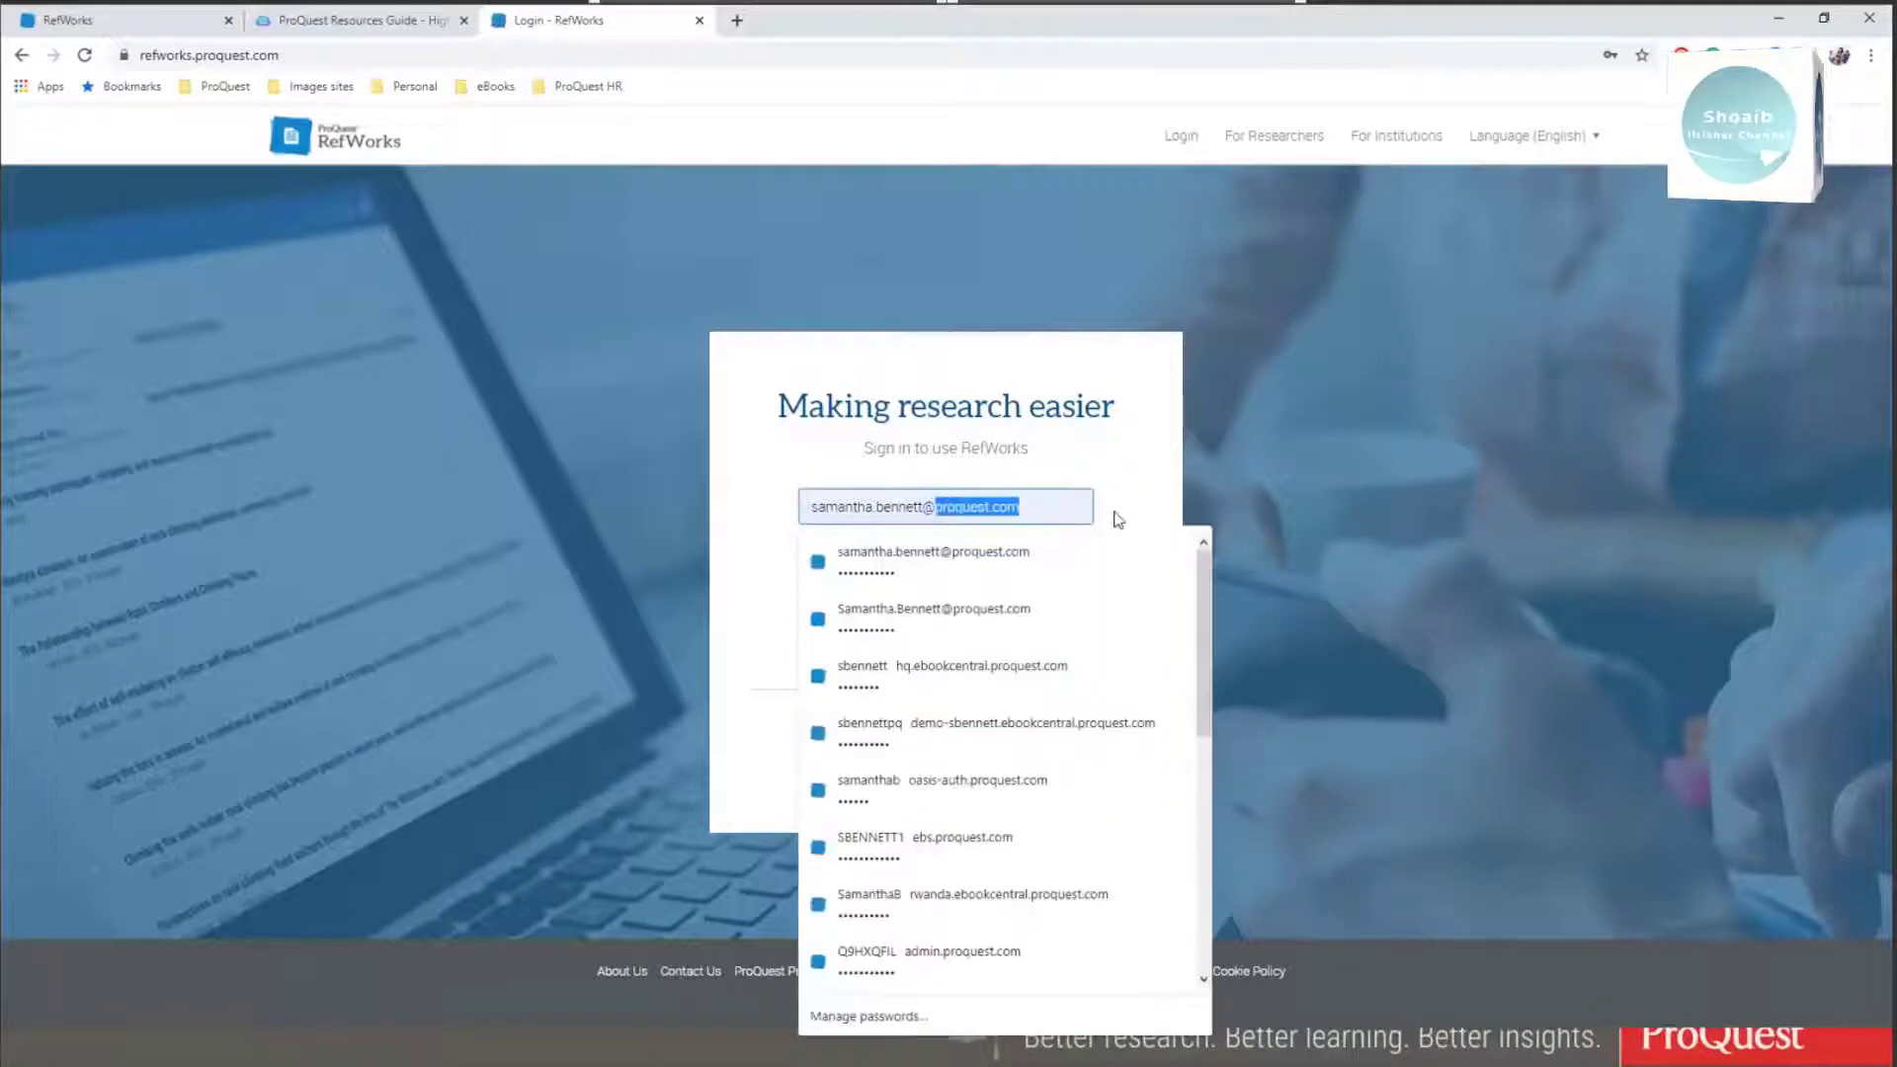
{"action": "left_click", "coordinate": [1061, 458]}
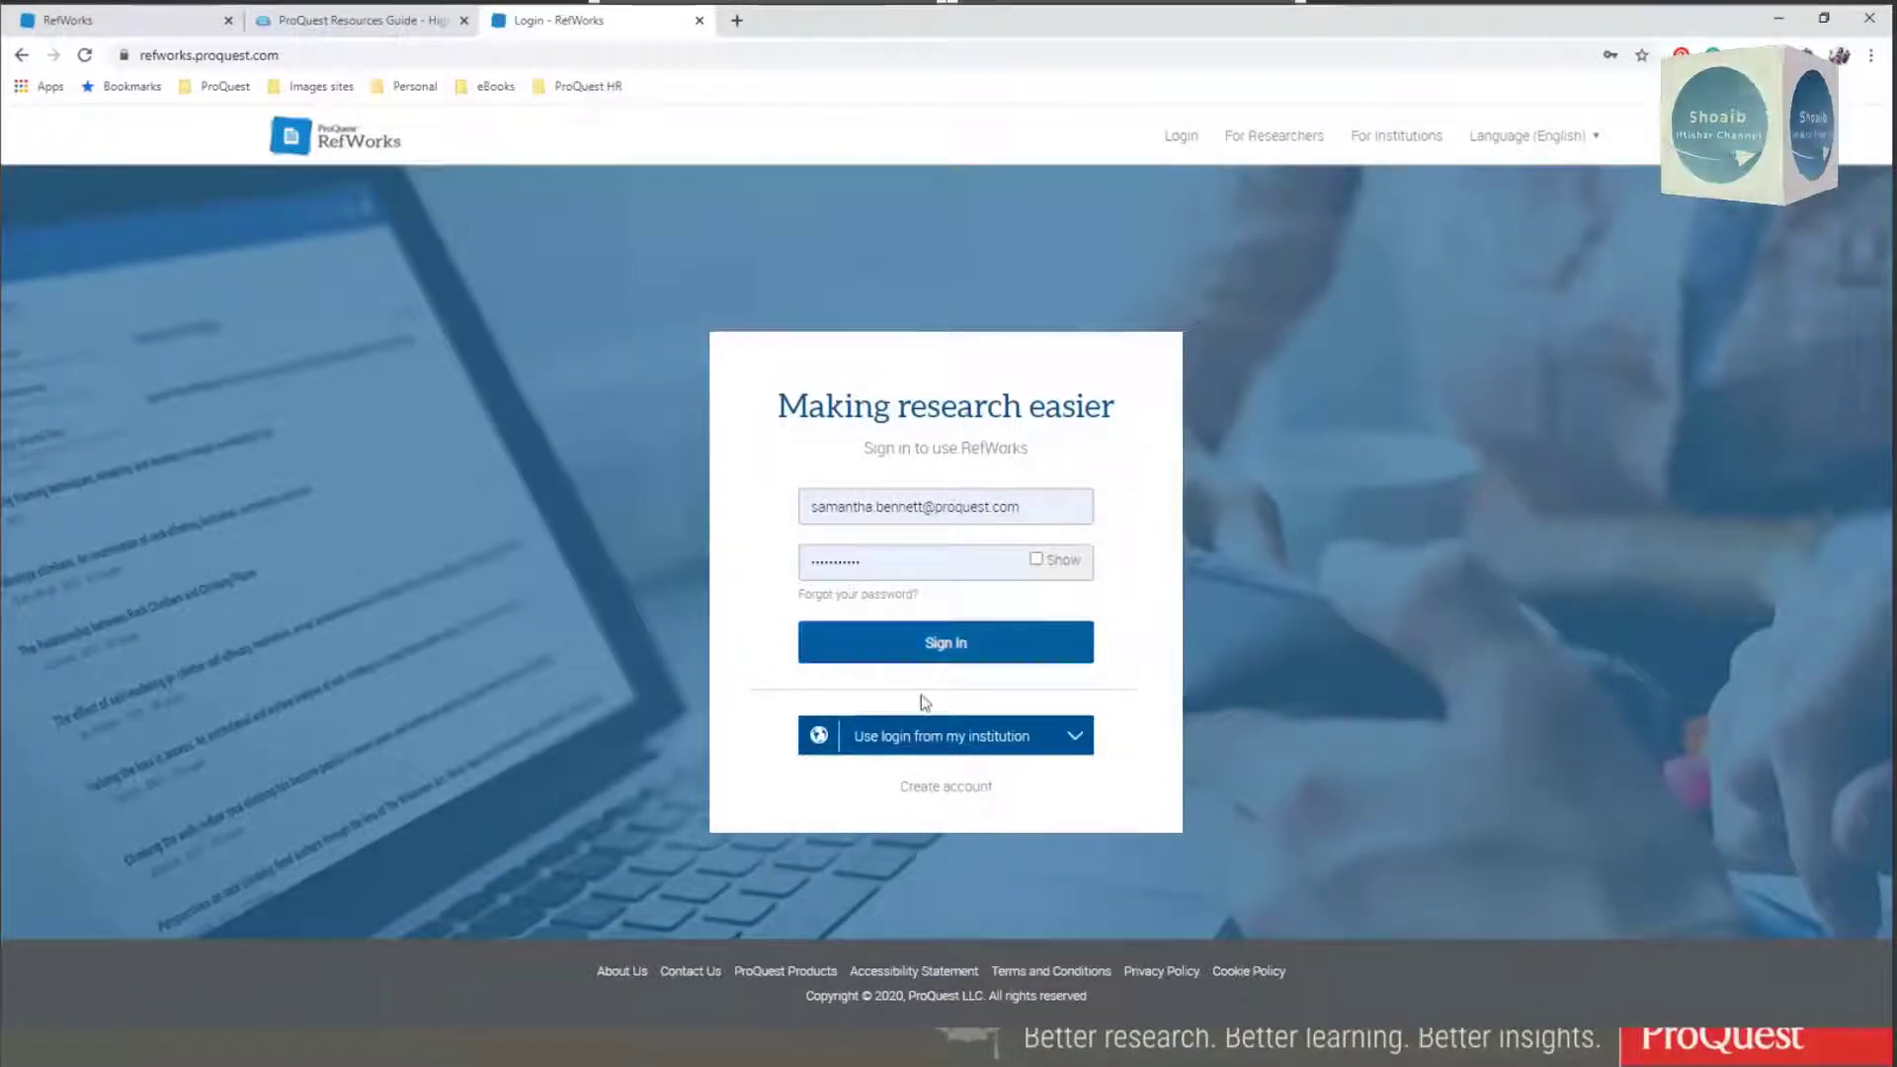
Step: Open the RefWorks account creation form and go to its institutional e-mail field
{"action": "left_click", "coordinate": [919, 790]}
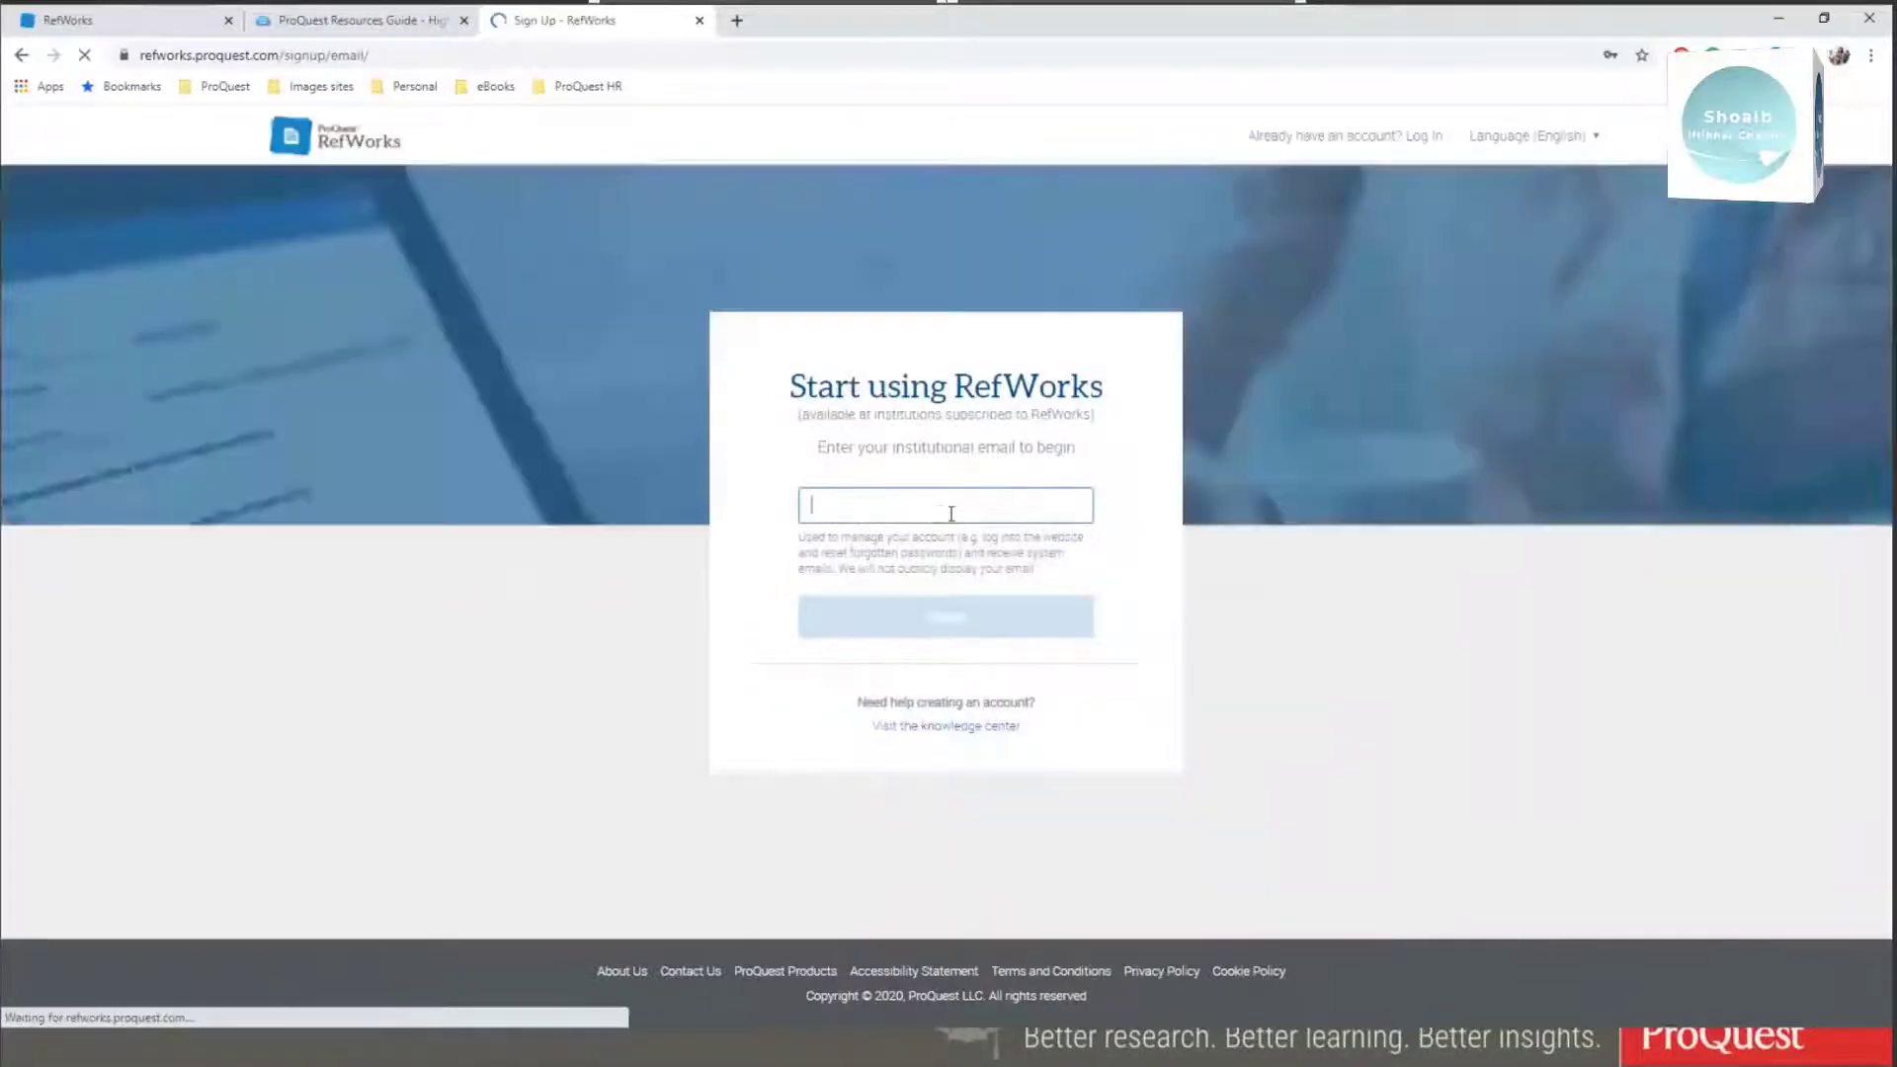
{"action": "left_click", "coordinate": [951, 513]}
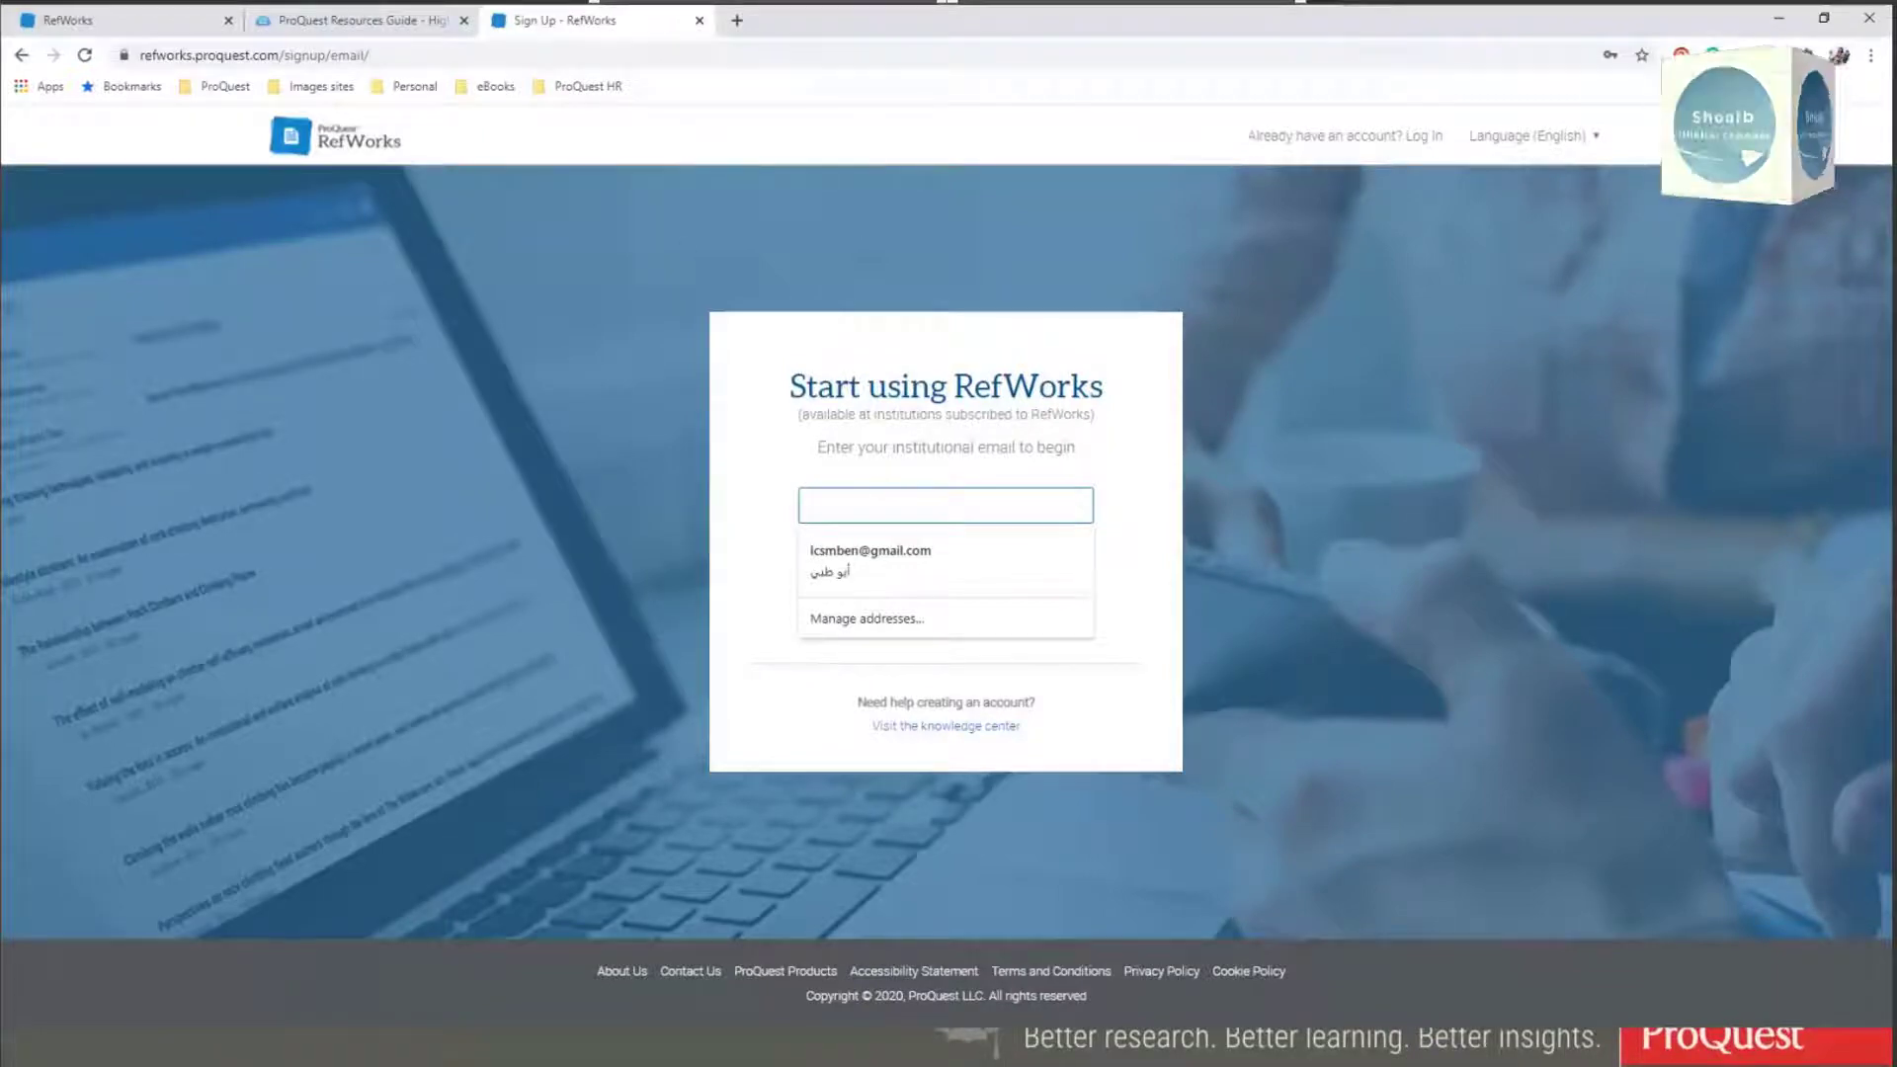
Step: View the library in the other RefWorks browser tab, and return the sign-up page to the login page
{"action": "left_click", "coordinate": [91, 17]}
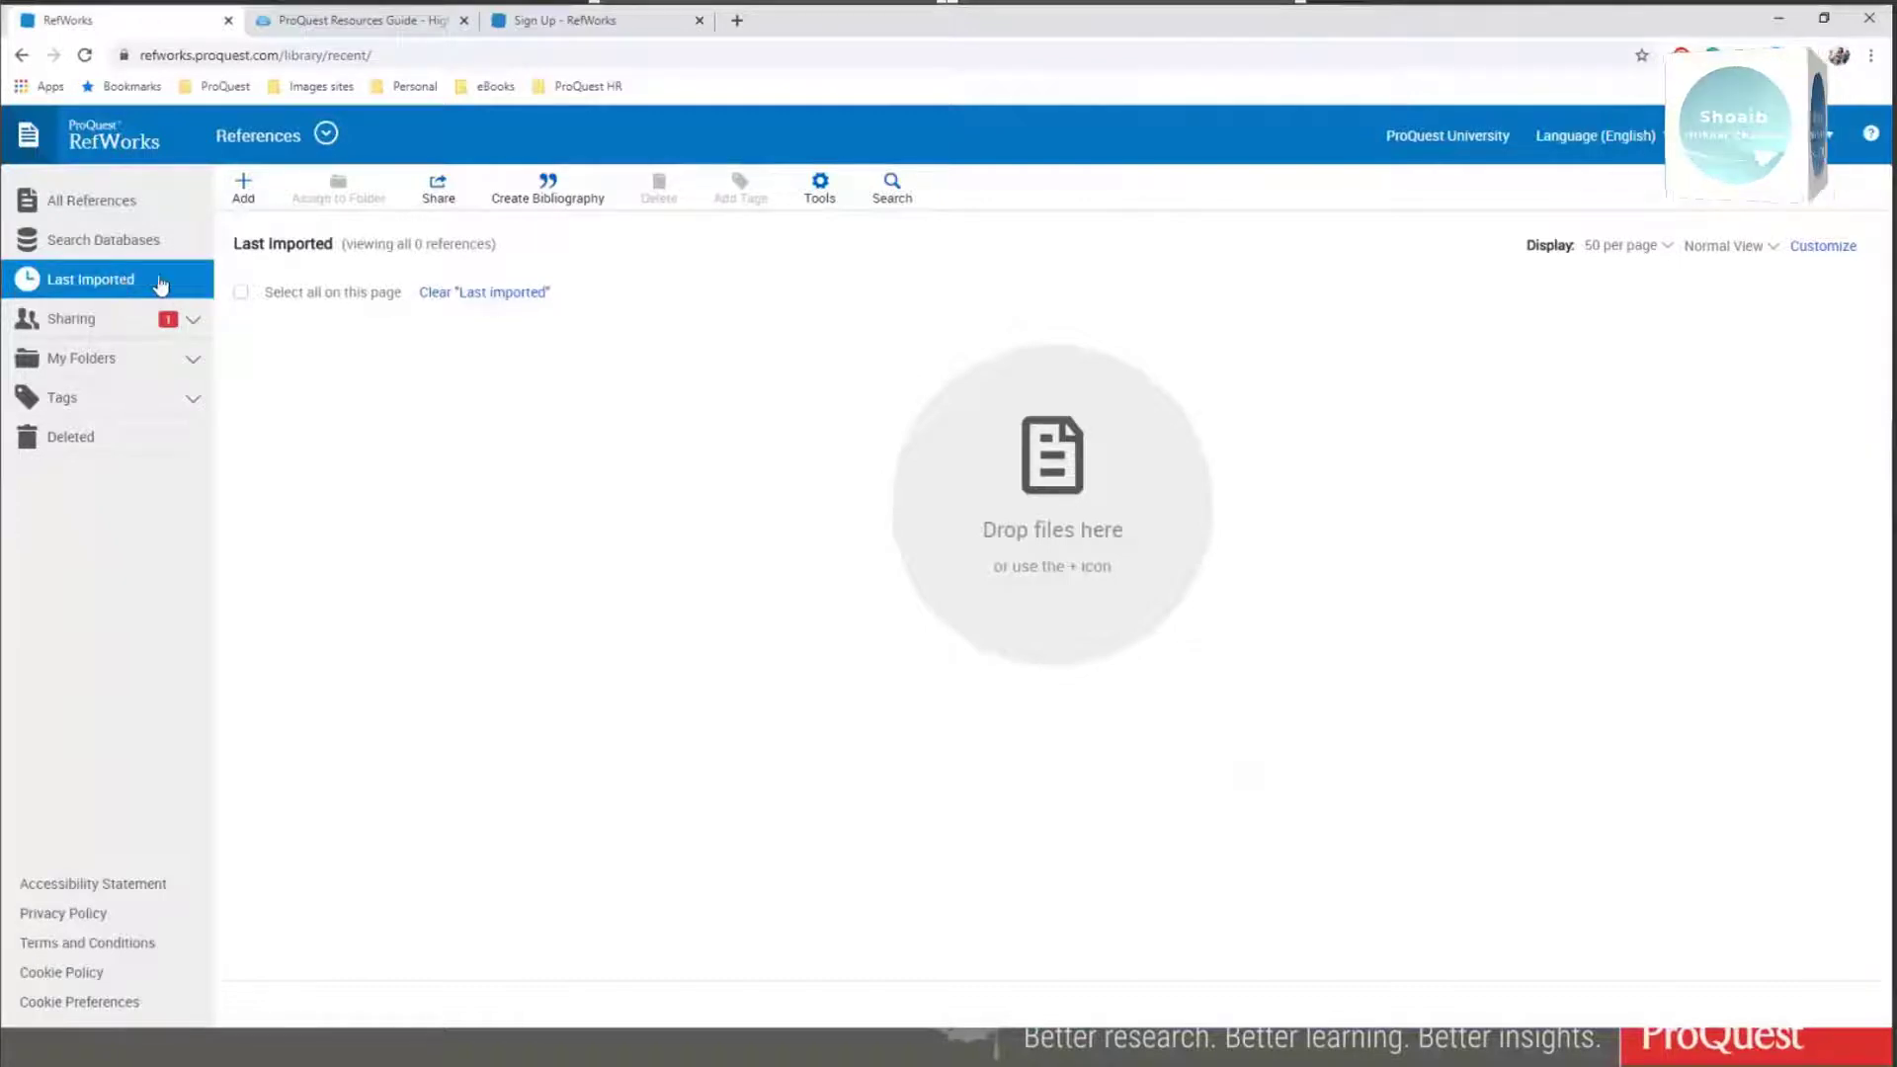
{"action": "left_click", "coordinate": [125, 203]}
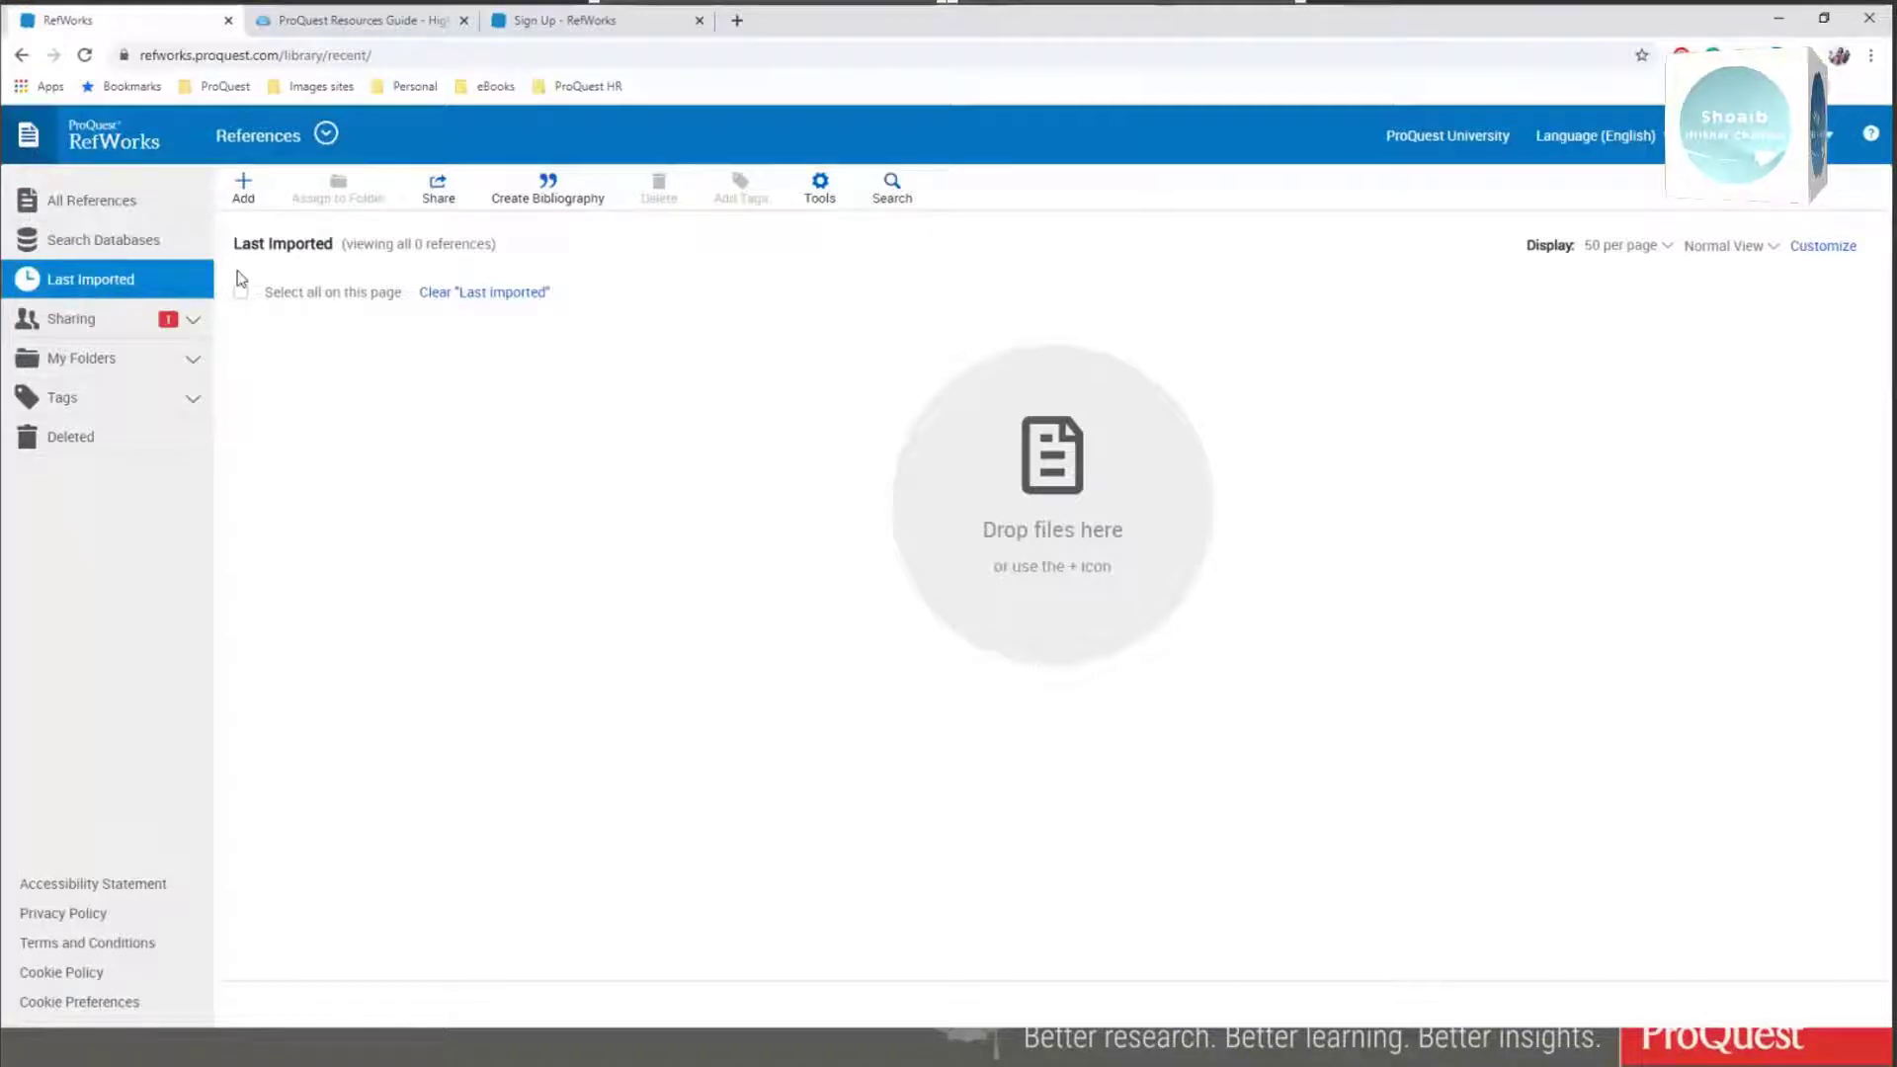
{"action": "left_click", "coordinate": [561, 30]}
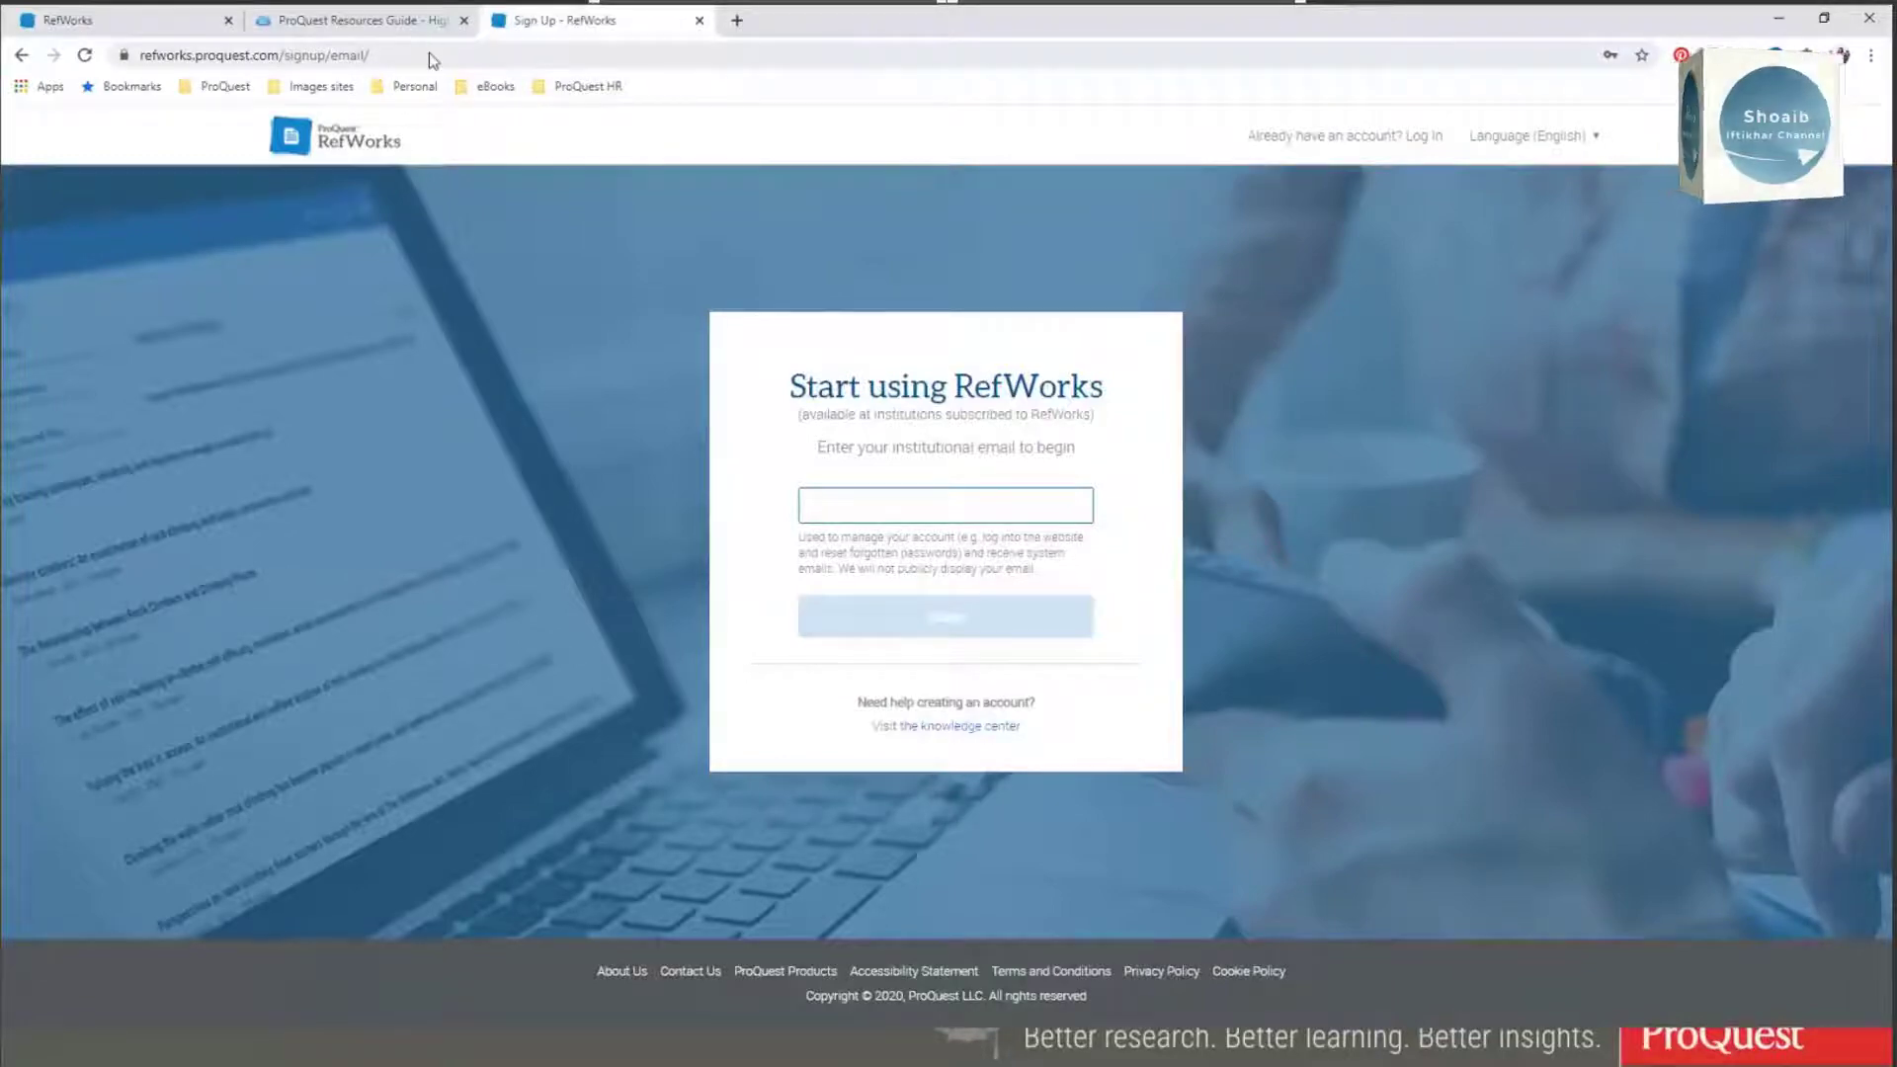
{"action": "left_click", "coordinate": [21, 54]}
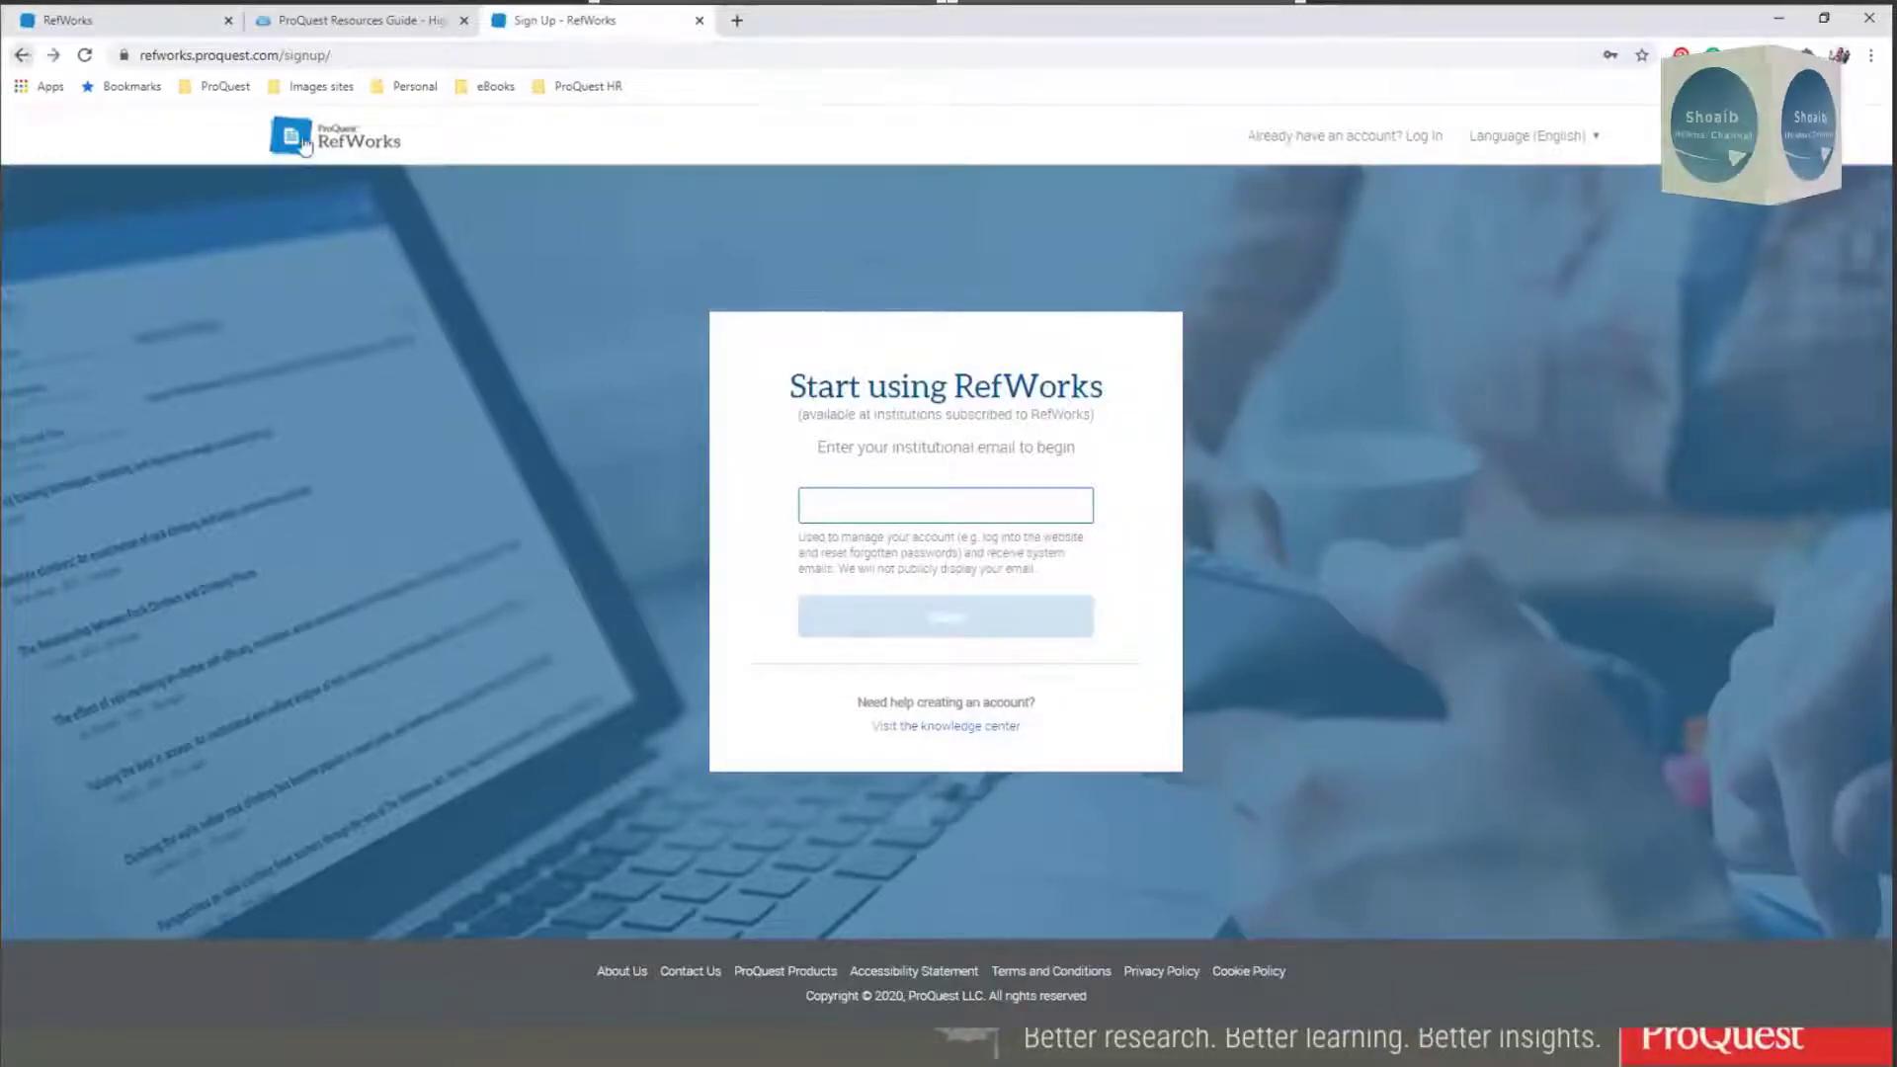
{"action": "left_click", "coordinate": [21, 54]}
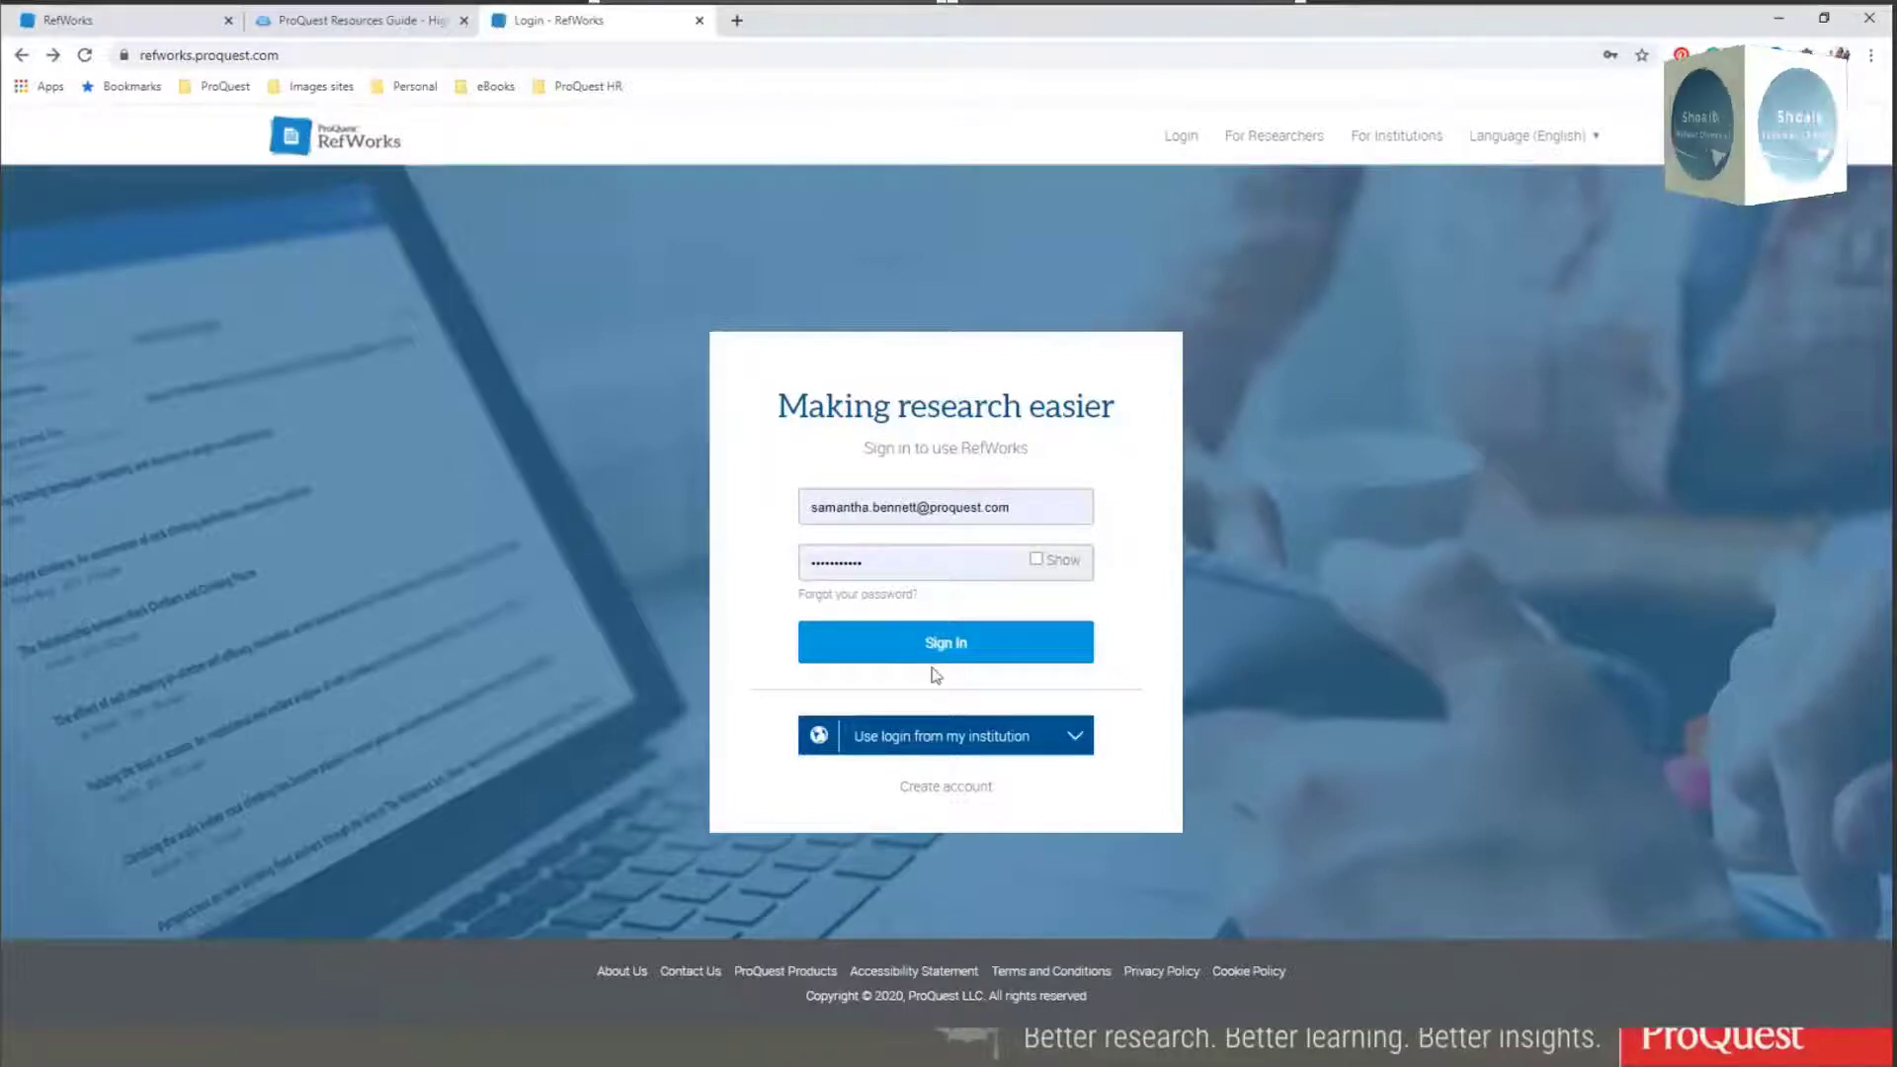
Step: Review the account creation form's institutional e-mail field again and return to the login page
{"action": "left_click", "coordinate": [920, 796]}
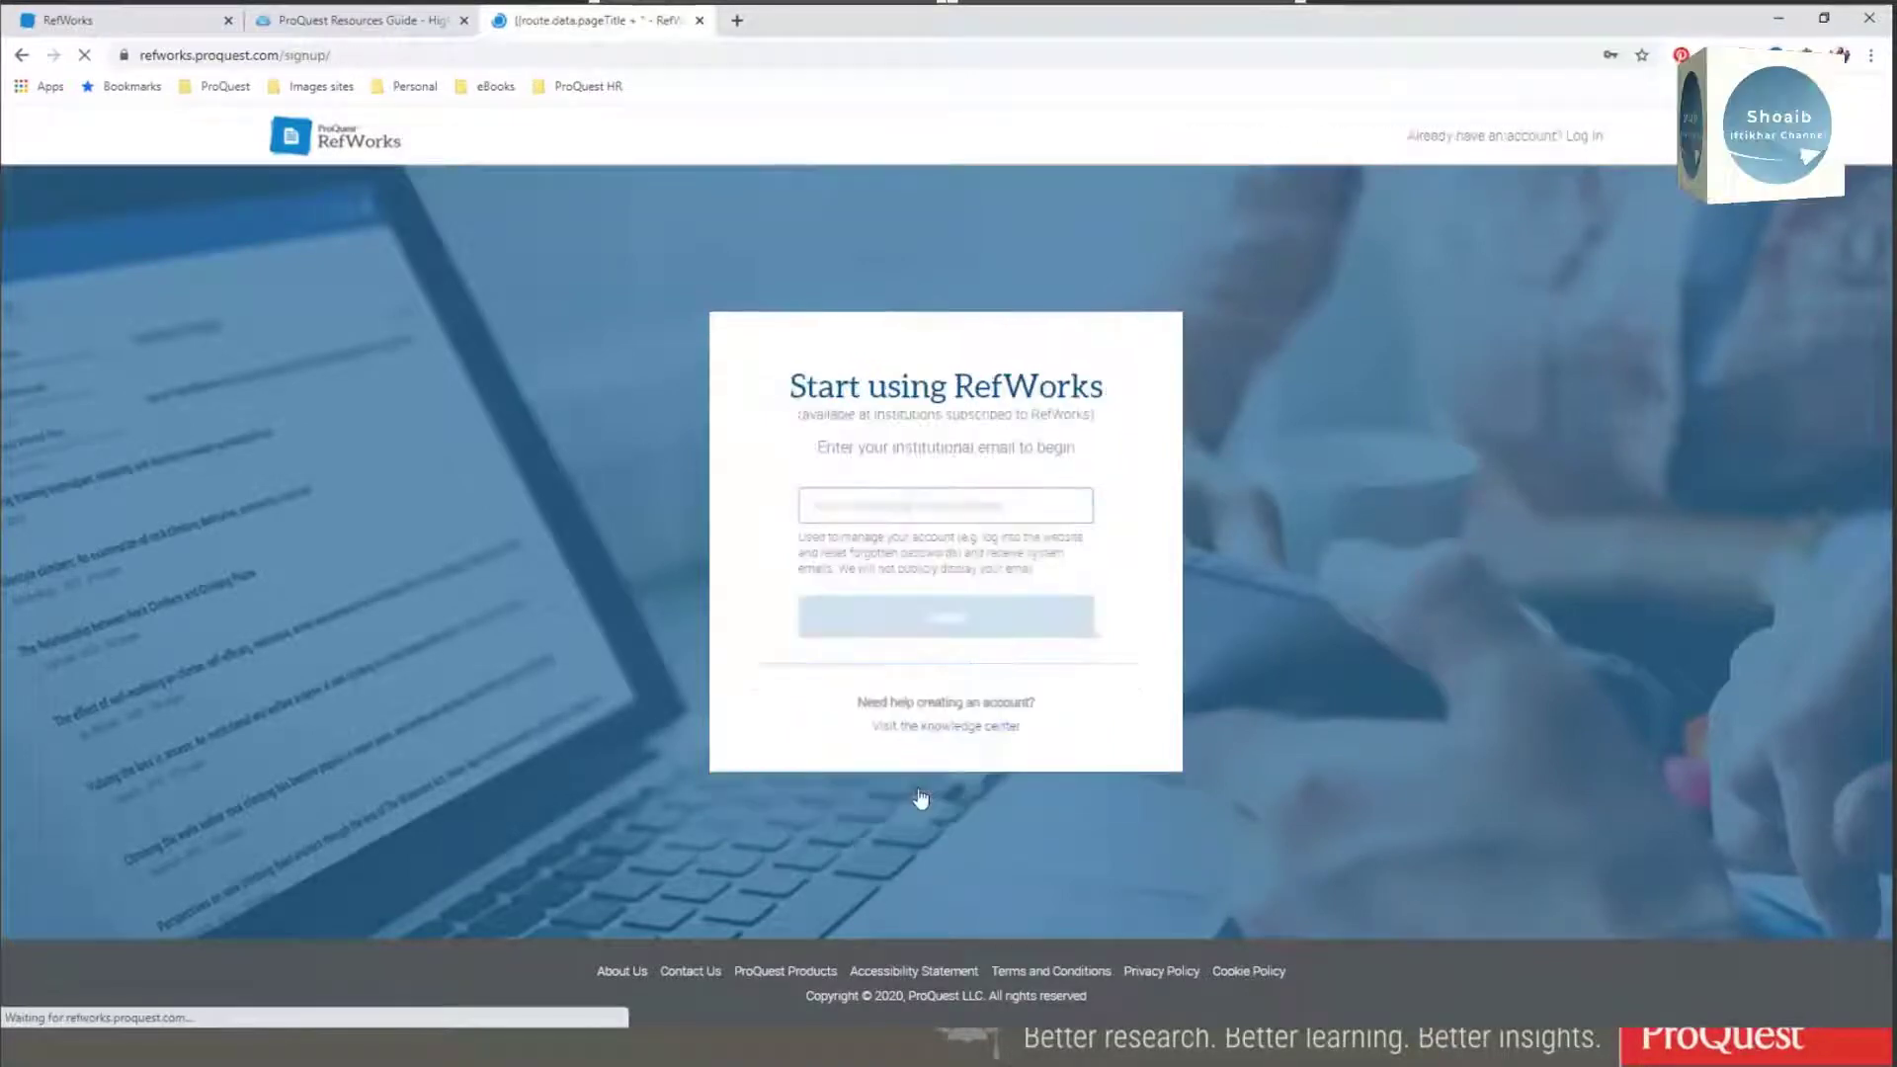
{"action": "left_click", "coordinate": [845, 507]}
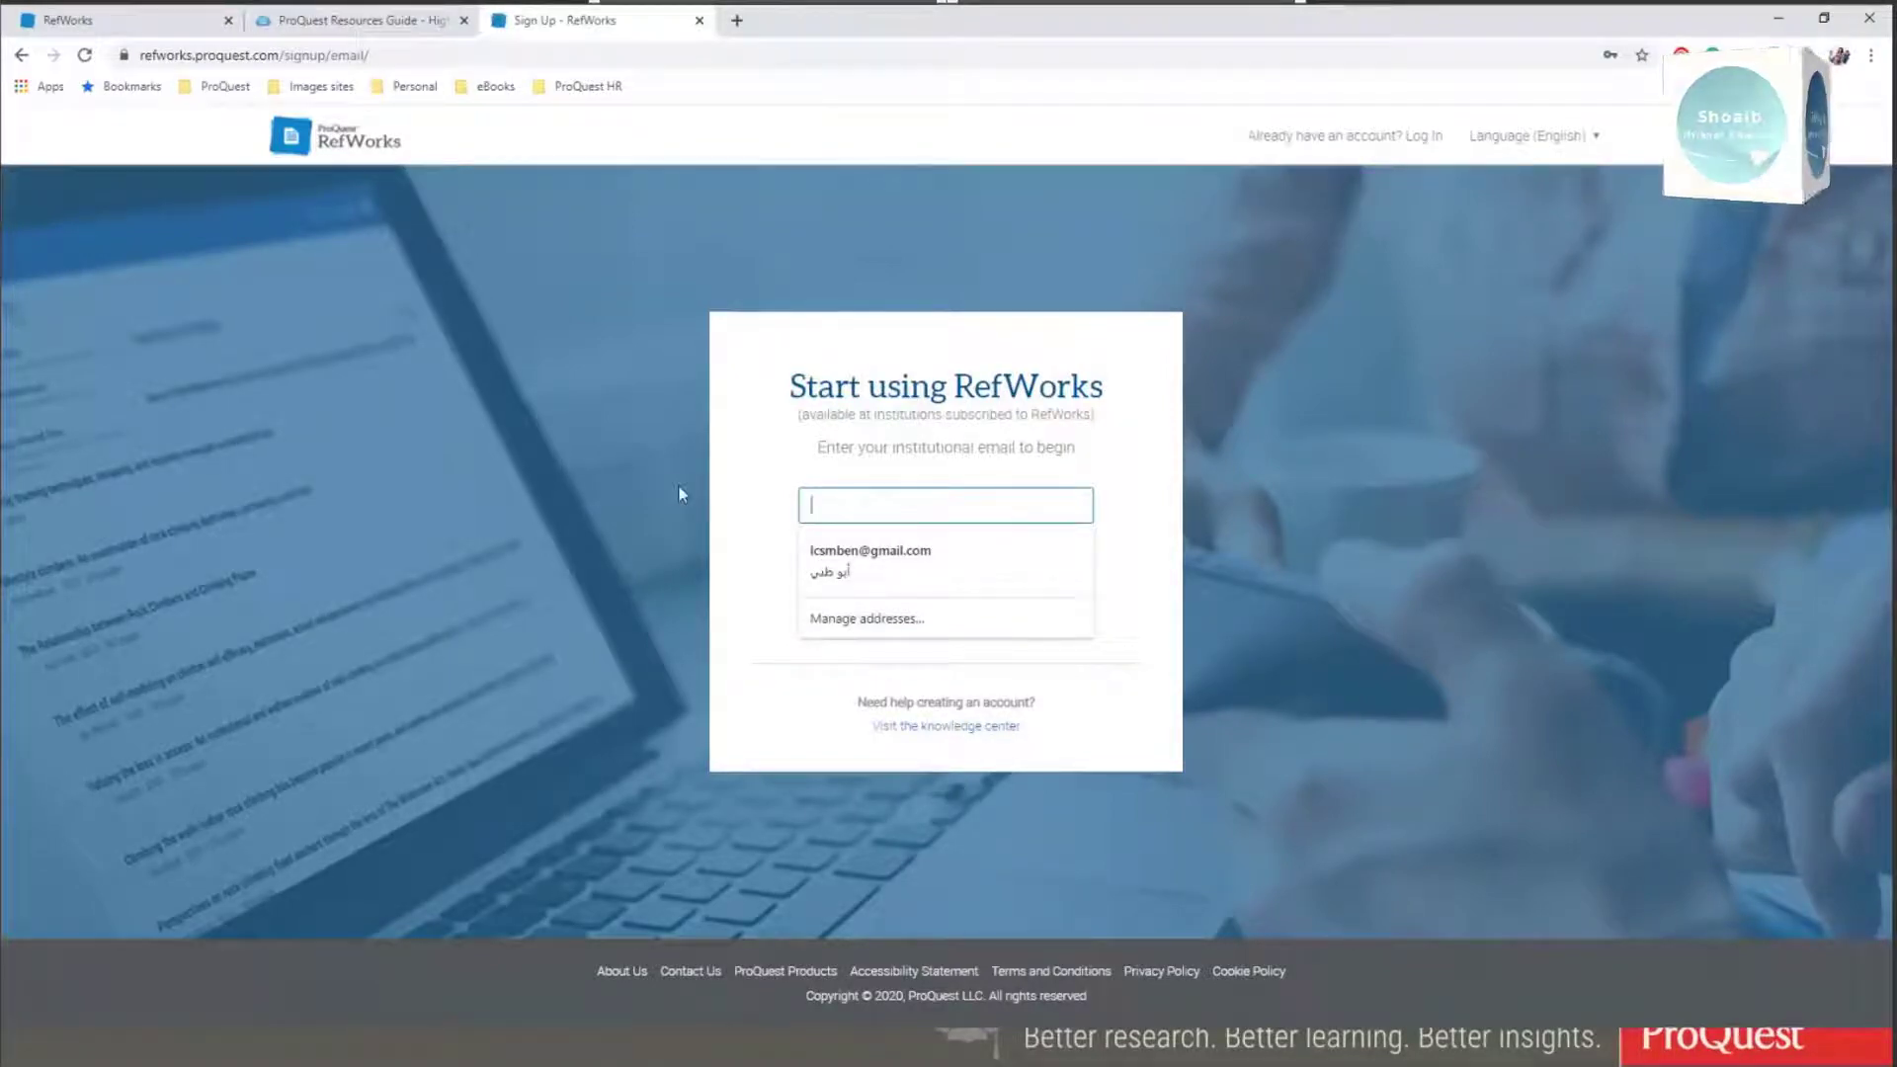
{"action": "left_click", "coordinate": [597, 499]}
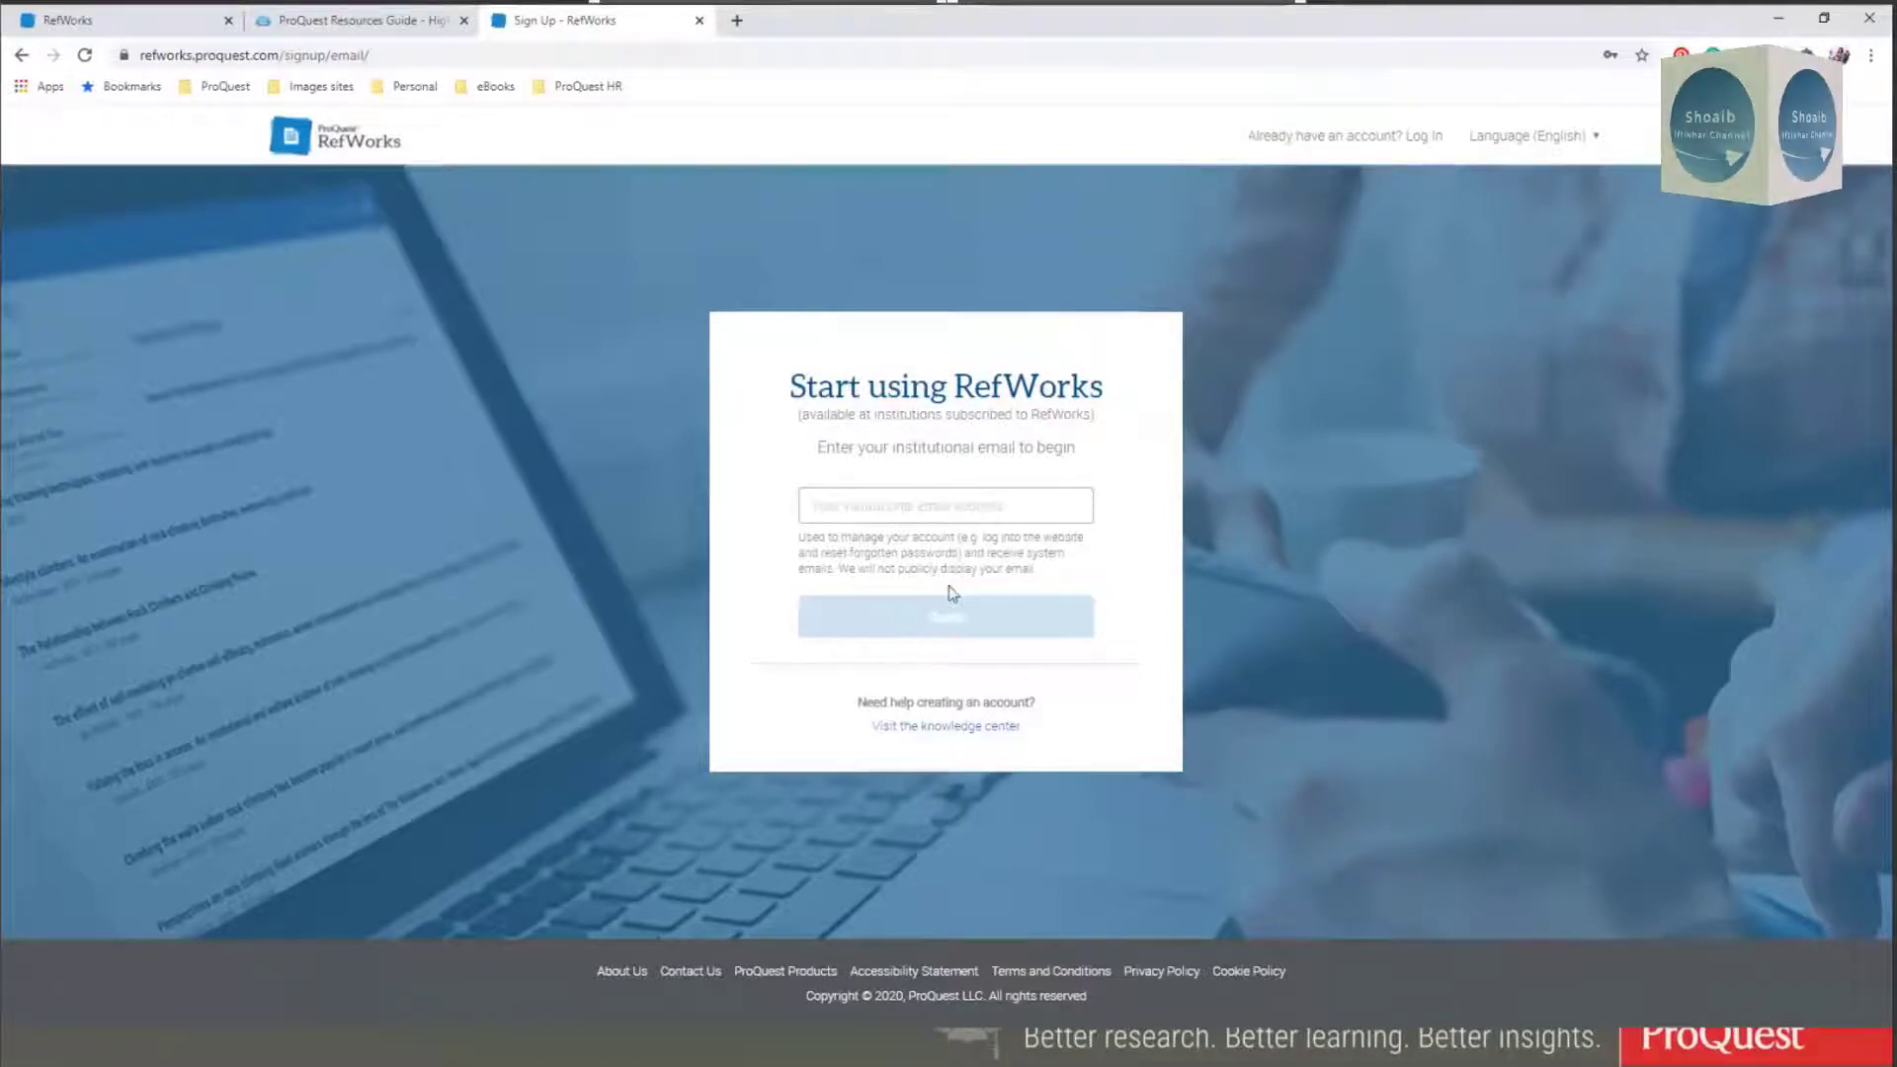
{"action": "left_click", "coordinate": [22, 56]}
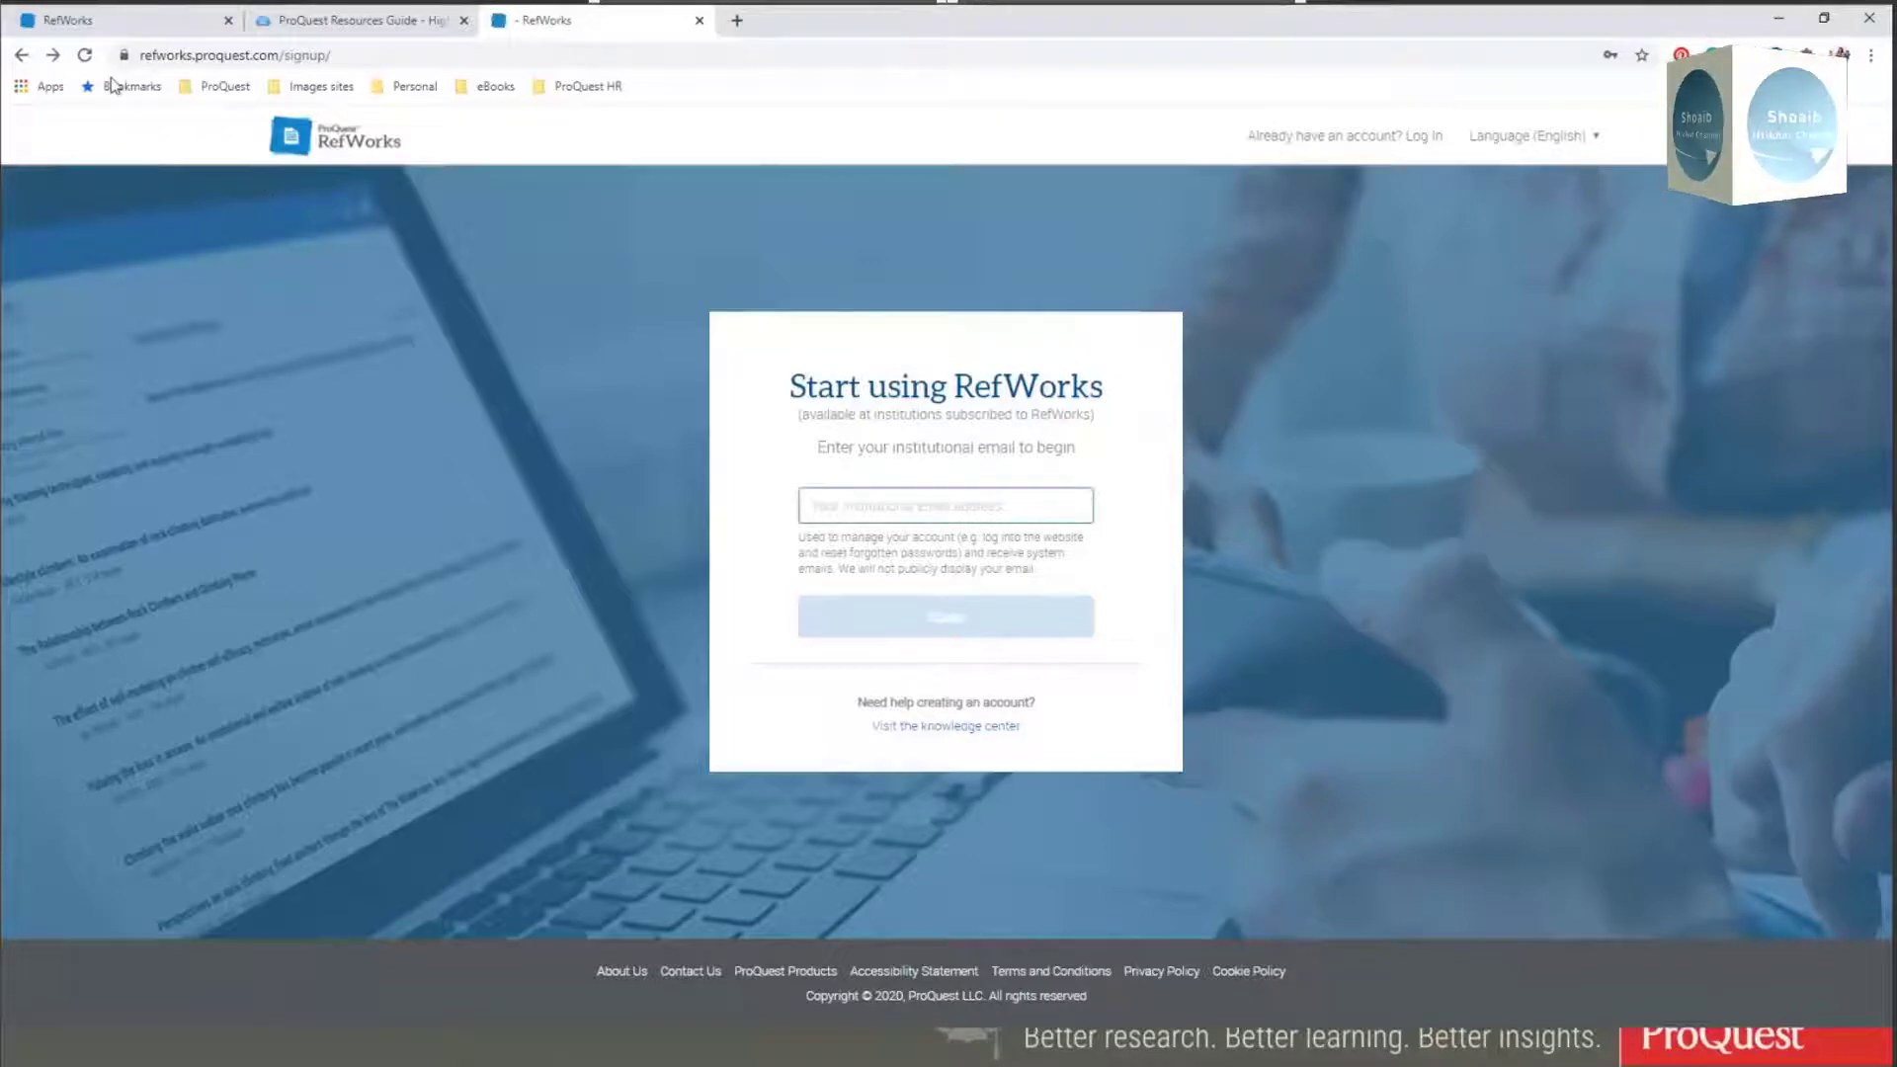
{"action": "left_click", "coordinate": [53, 56]}
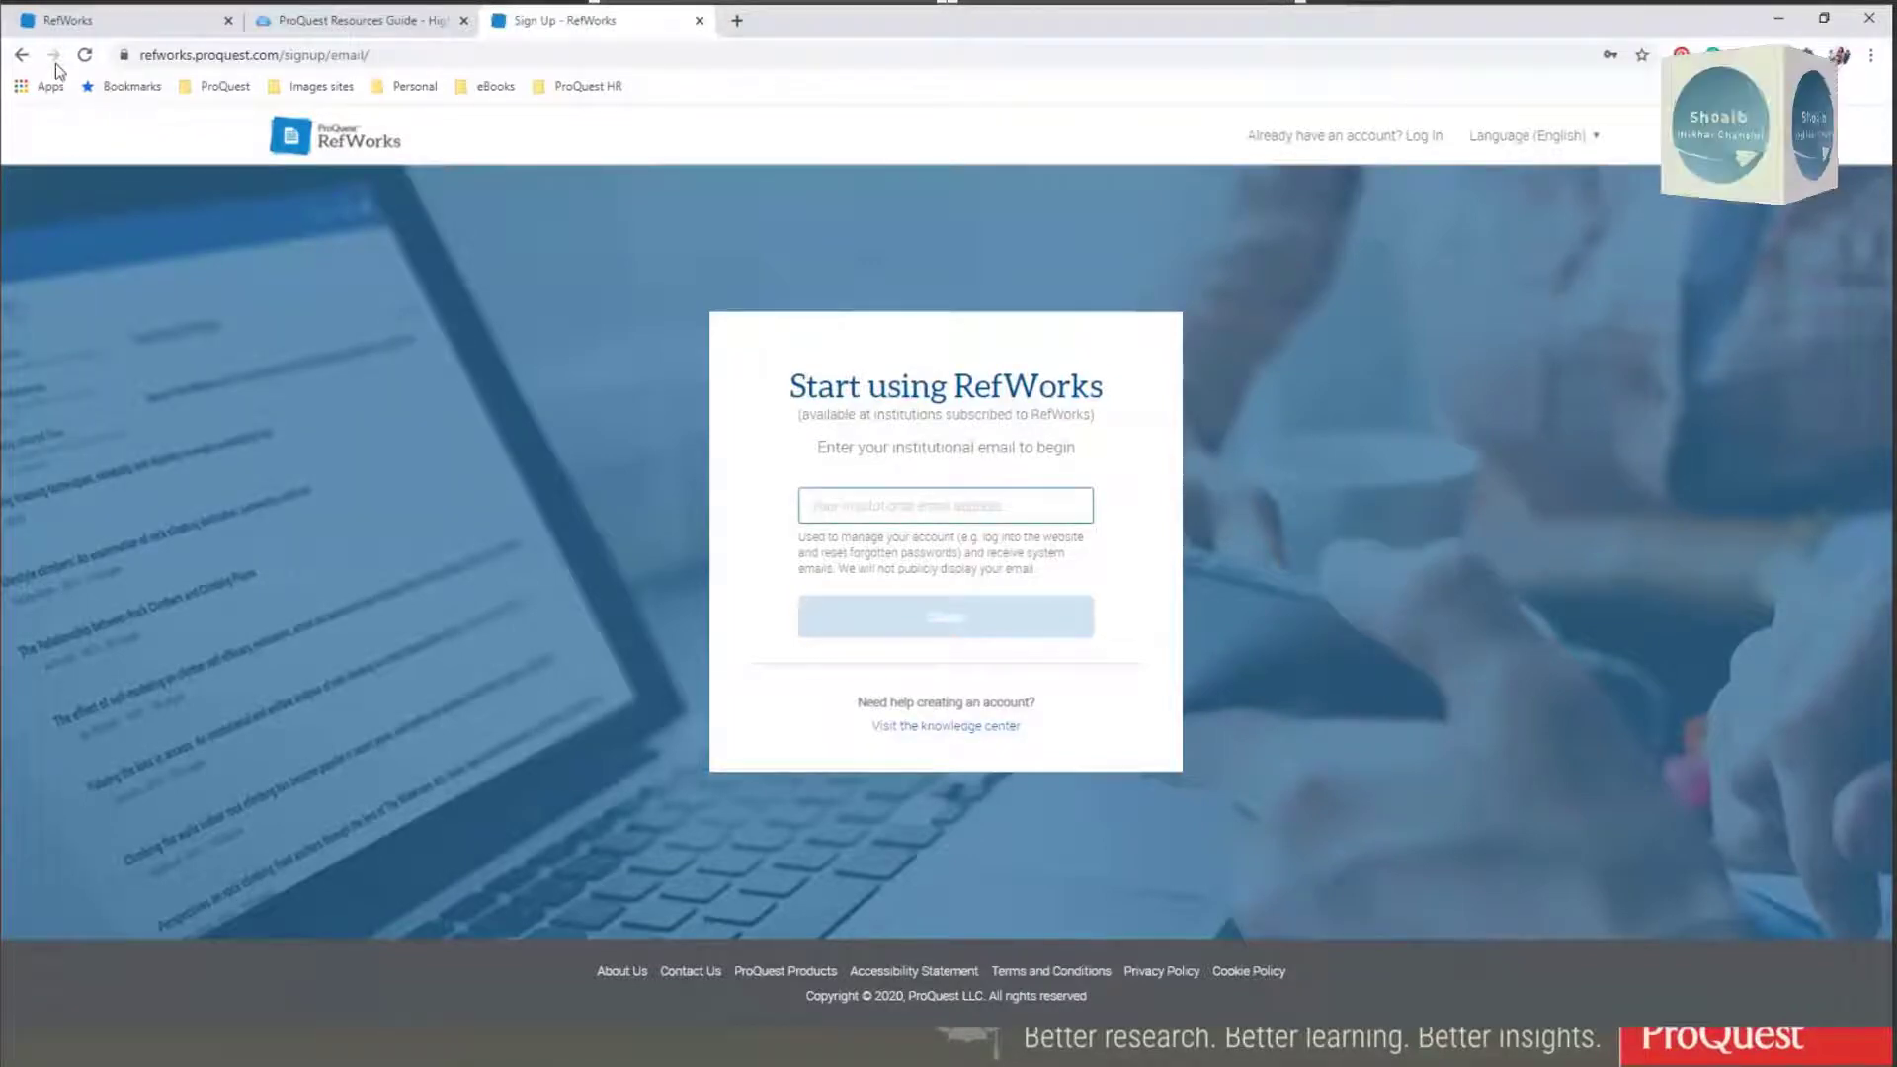
{"action": "left_click", "coordinate": [21, 55]}
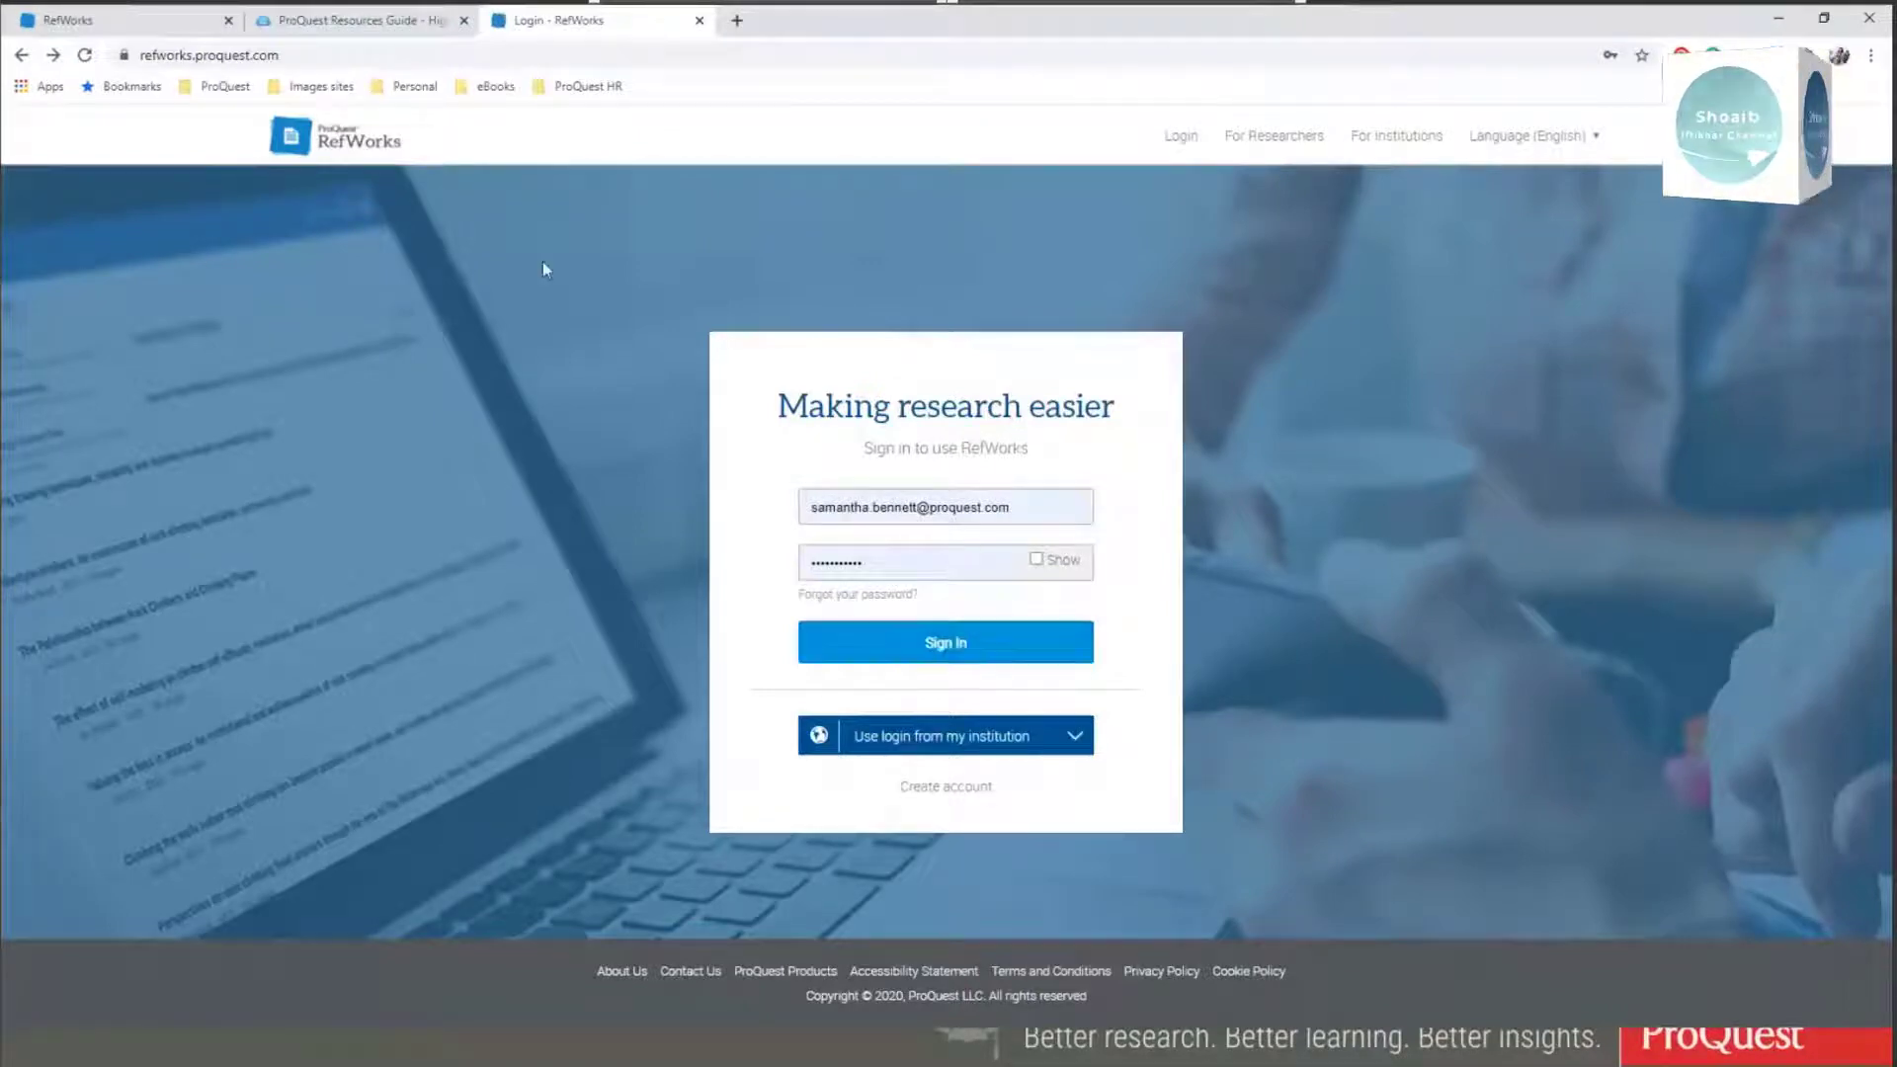
Step: Switch to the signed-in RefWorks library and try to add a folder named "Environmental studies" under My Folders
{"action": "left_click", "coordinate": [128, 20]}
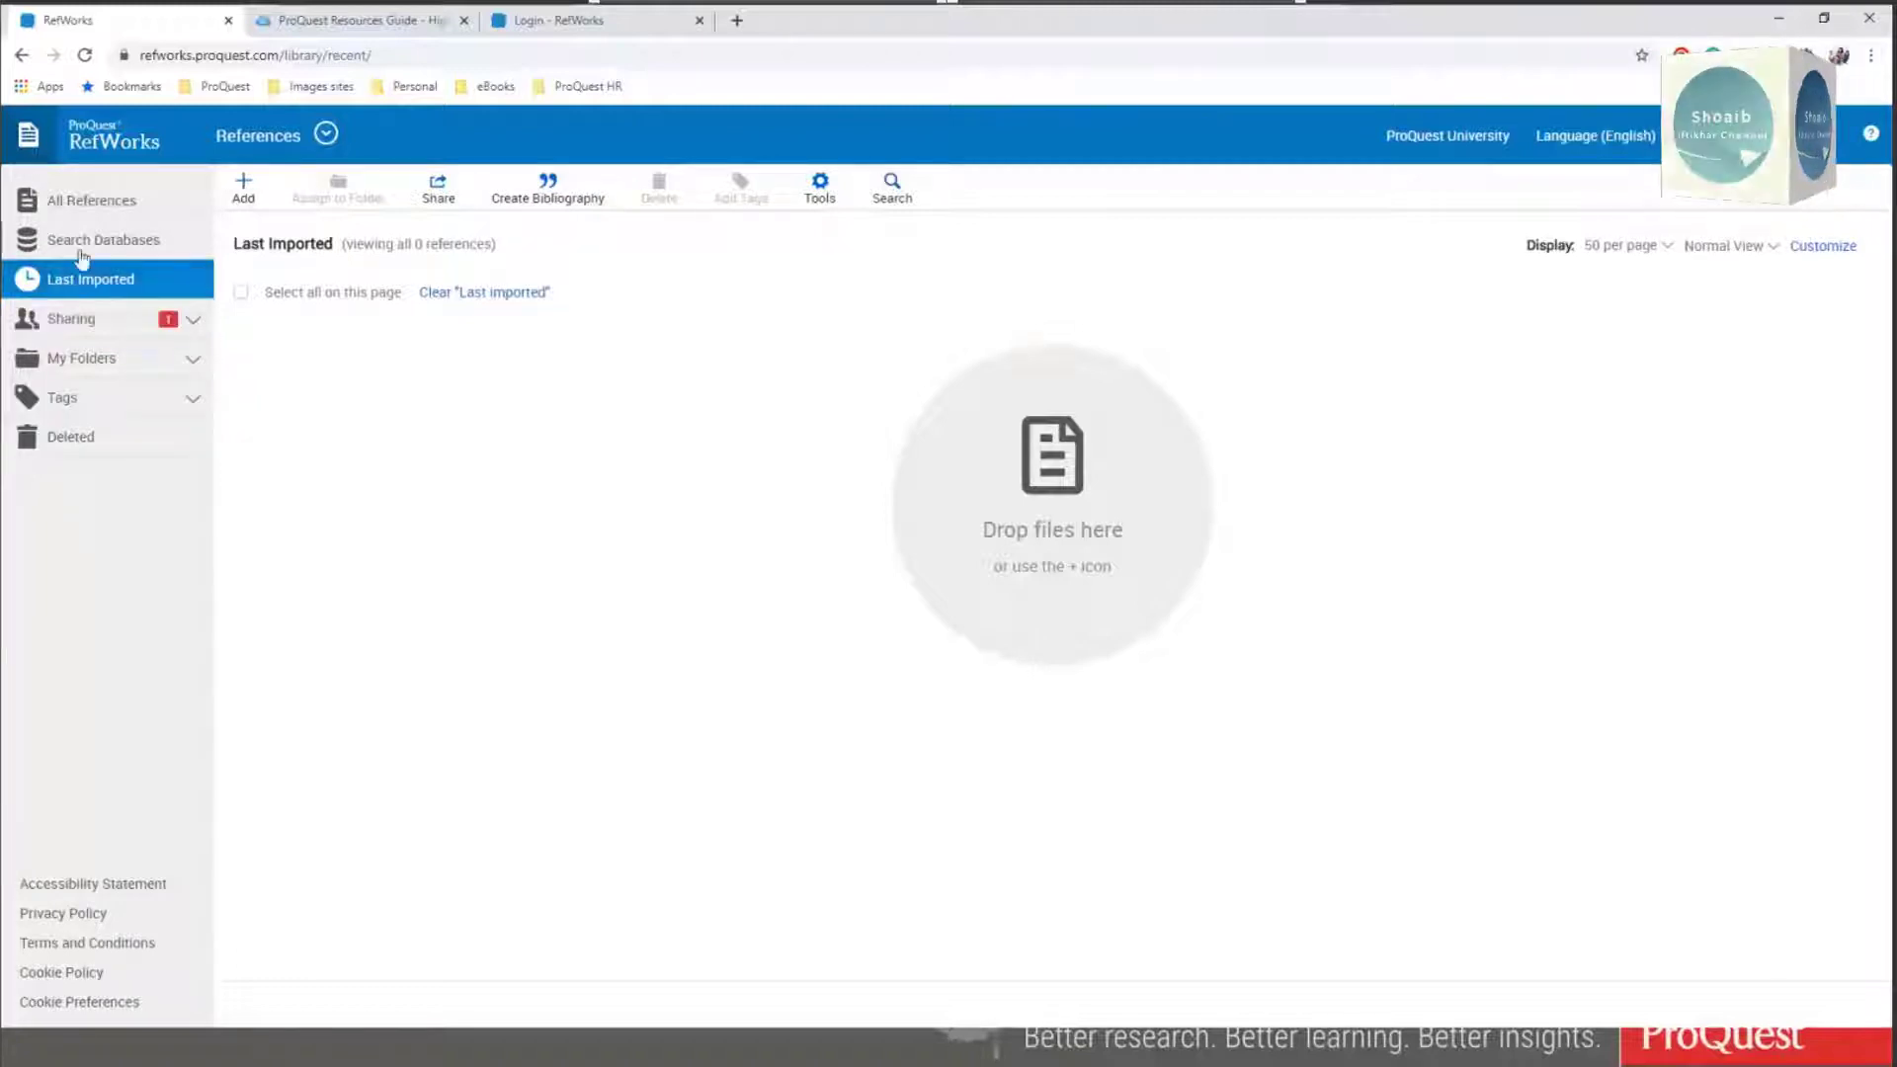
{"action": "left_click", "coordinate": [52, 366]}
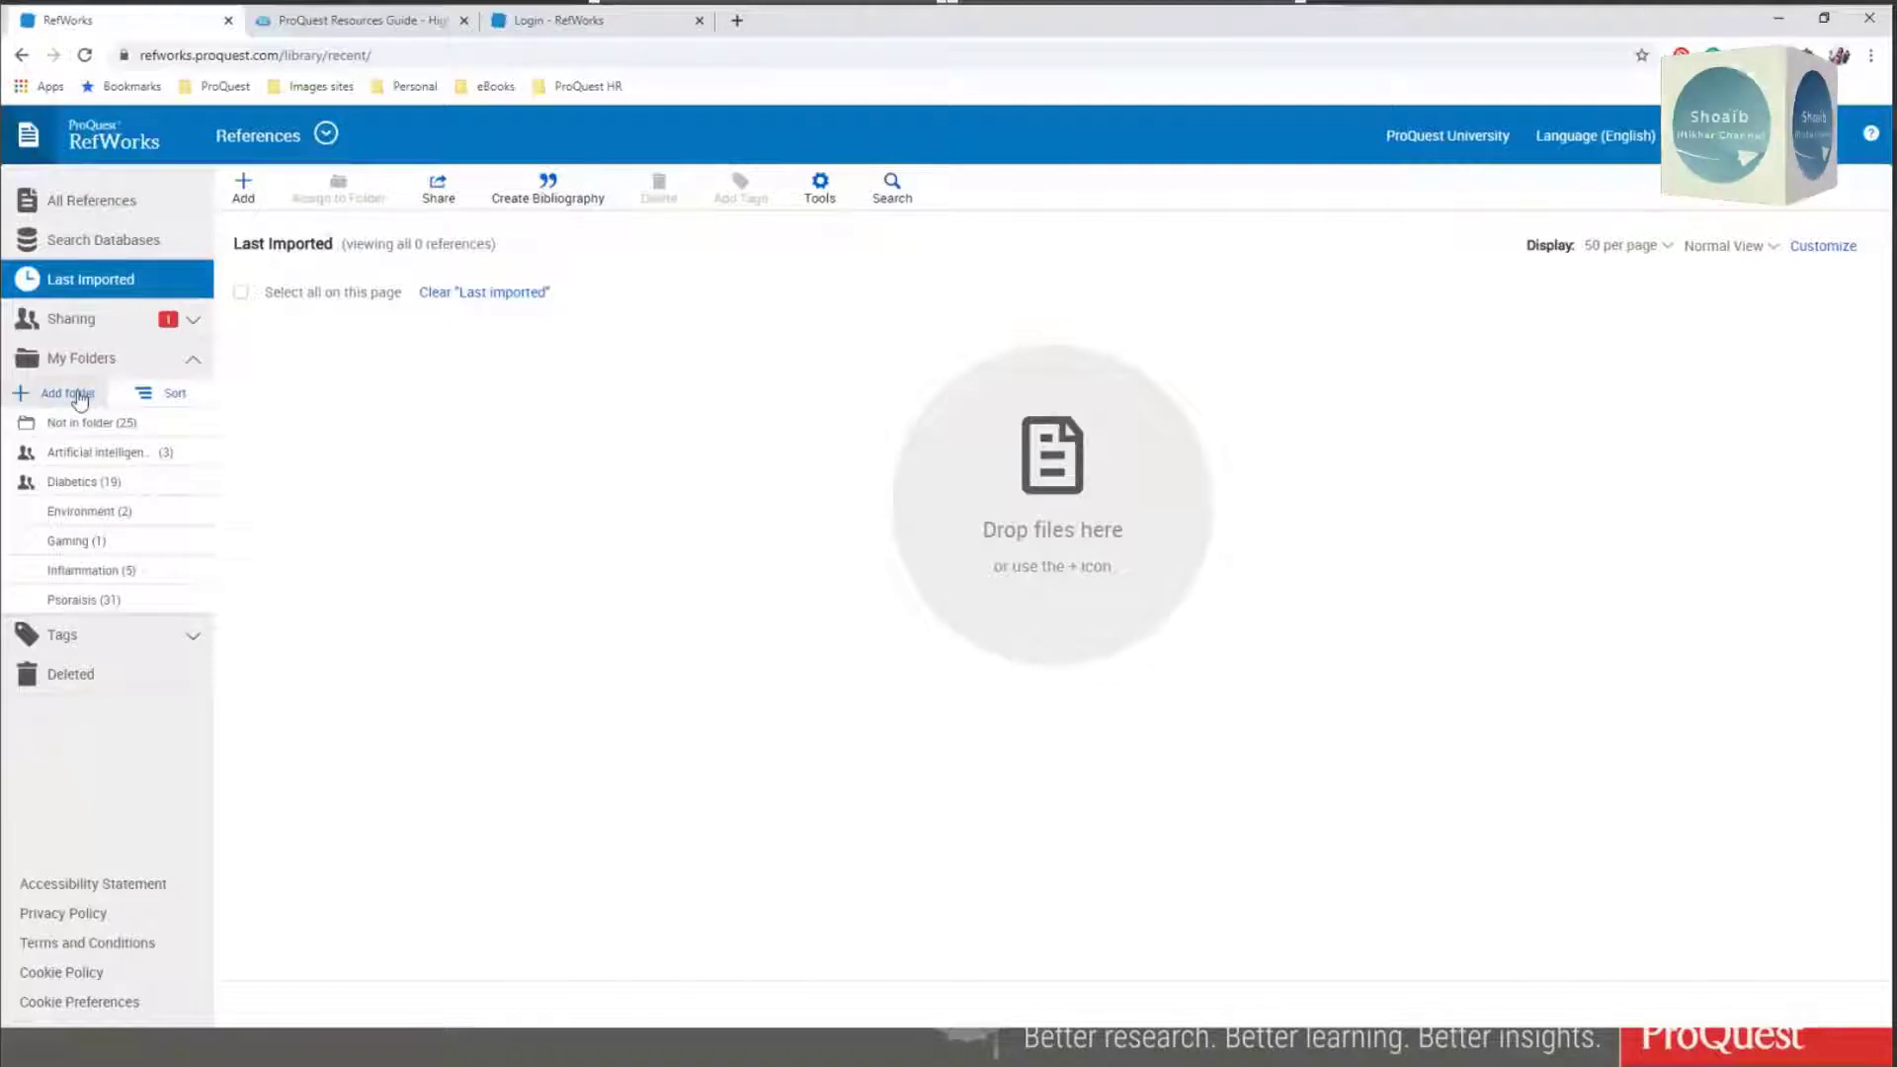
{"action": "left_click", "coordinate": [79, 397]}
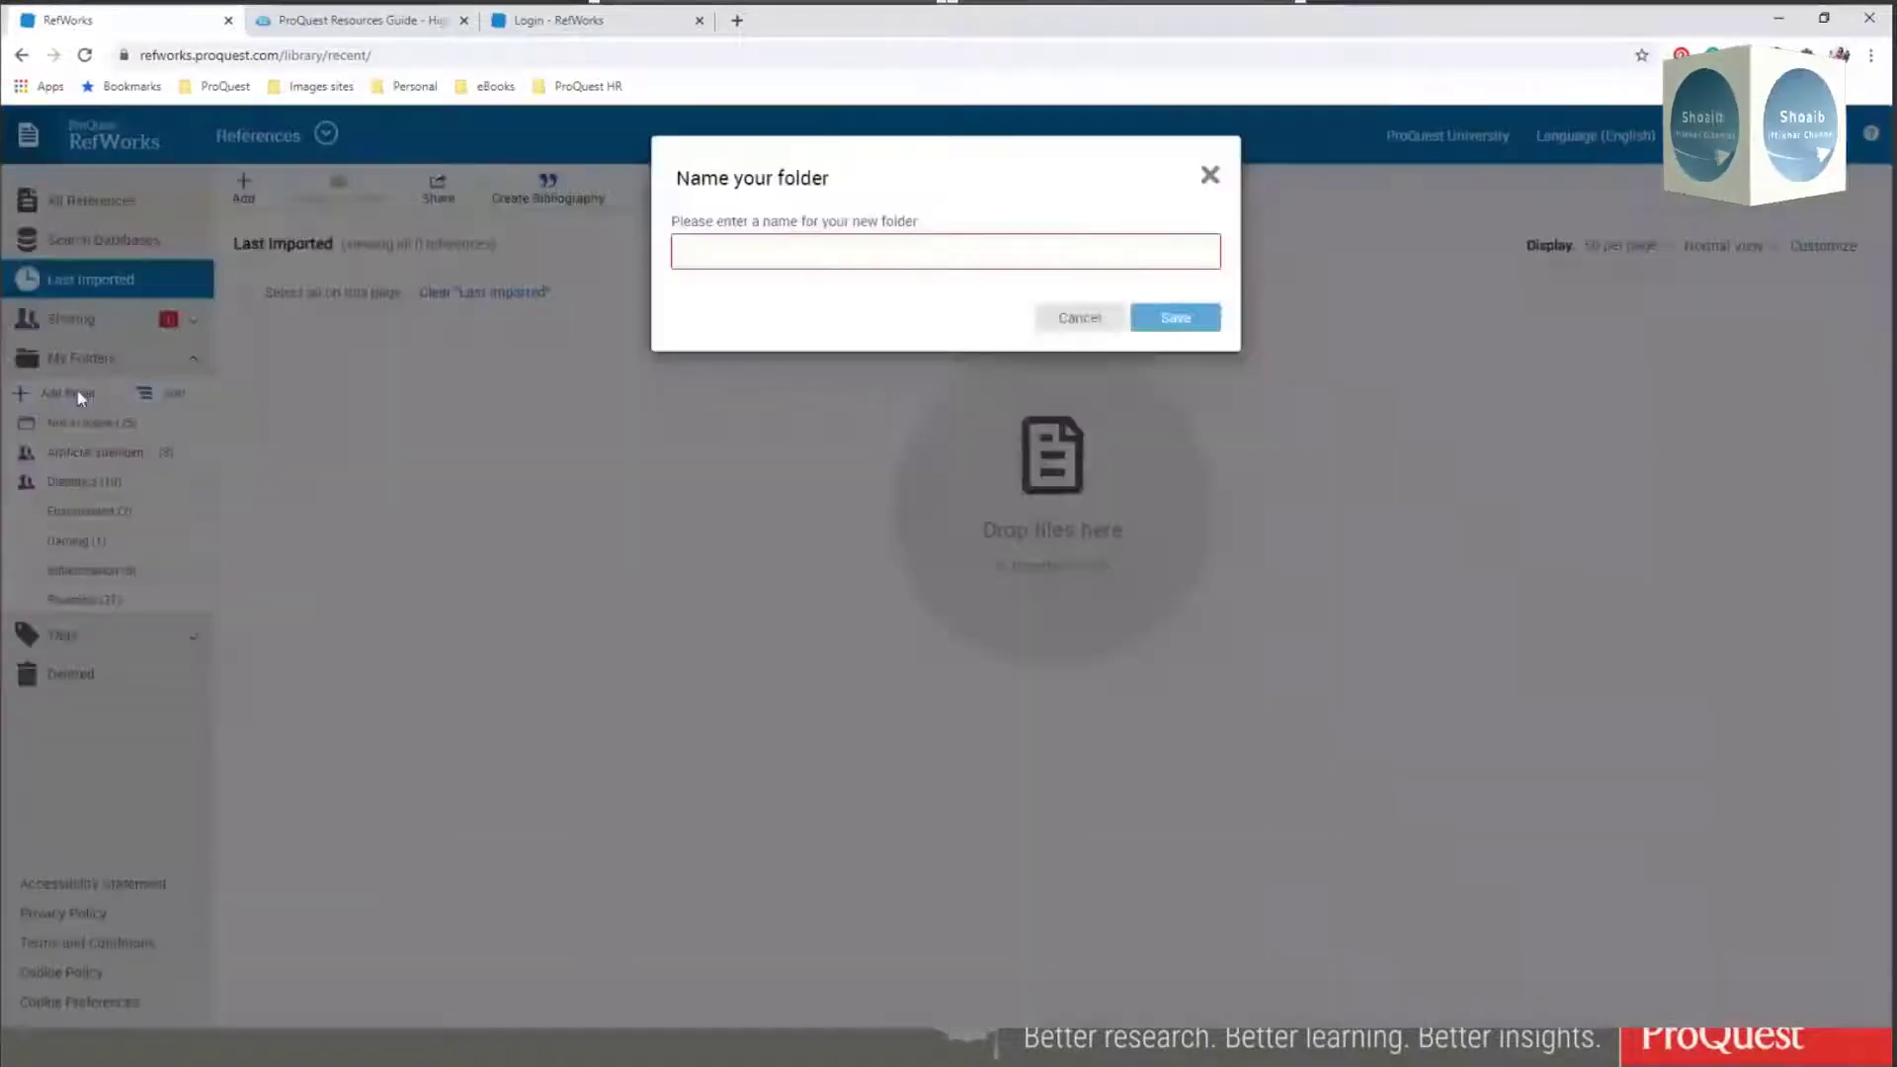
{"action": "left_click", "coordinate": [738, 252]}
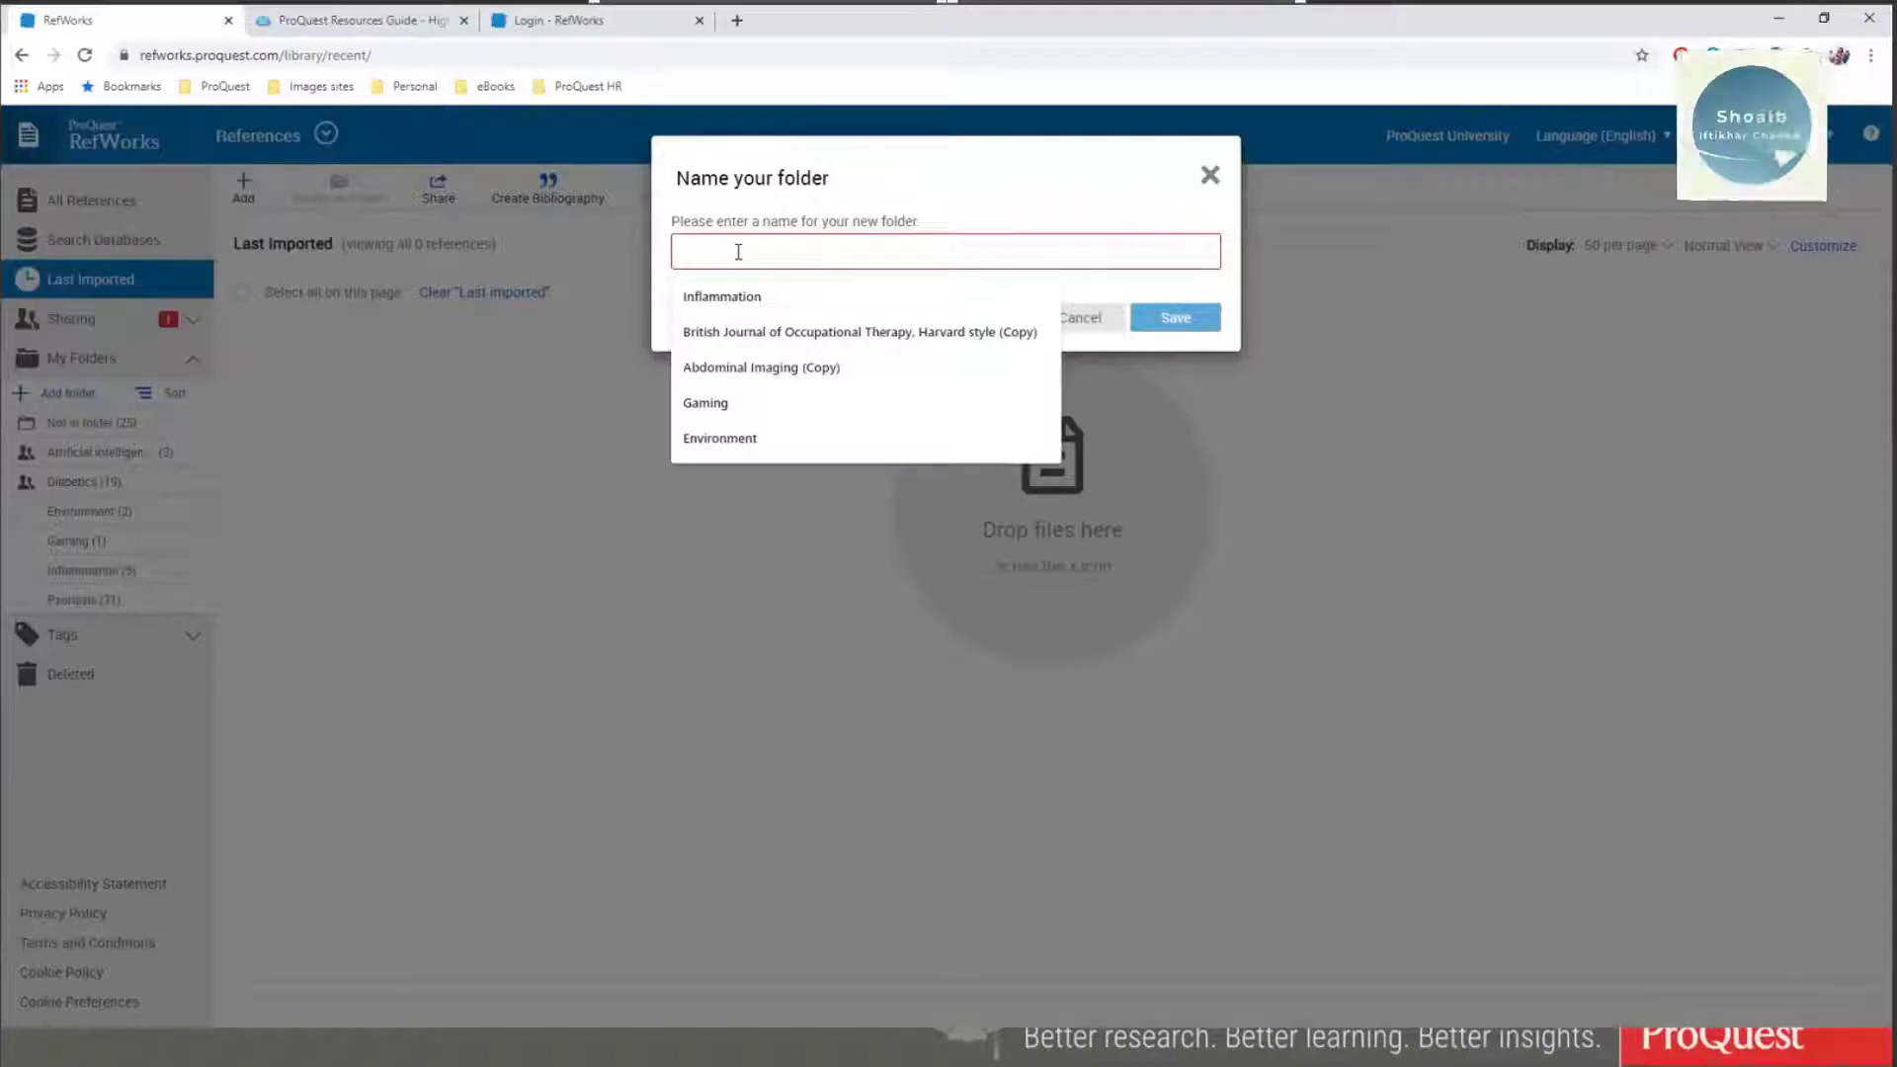
{"action": "type", "text": "En"}
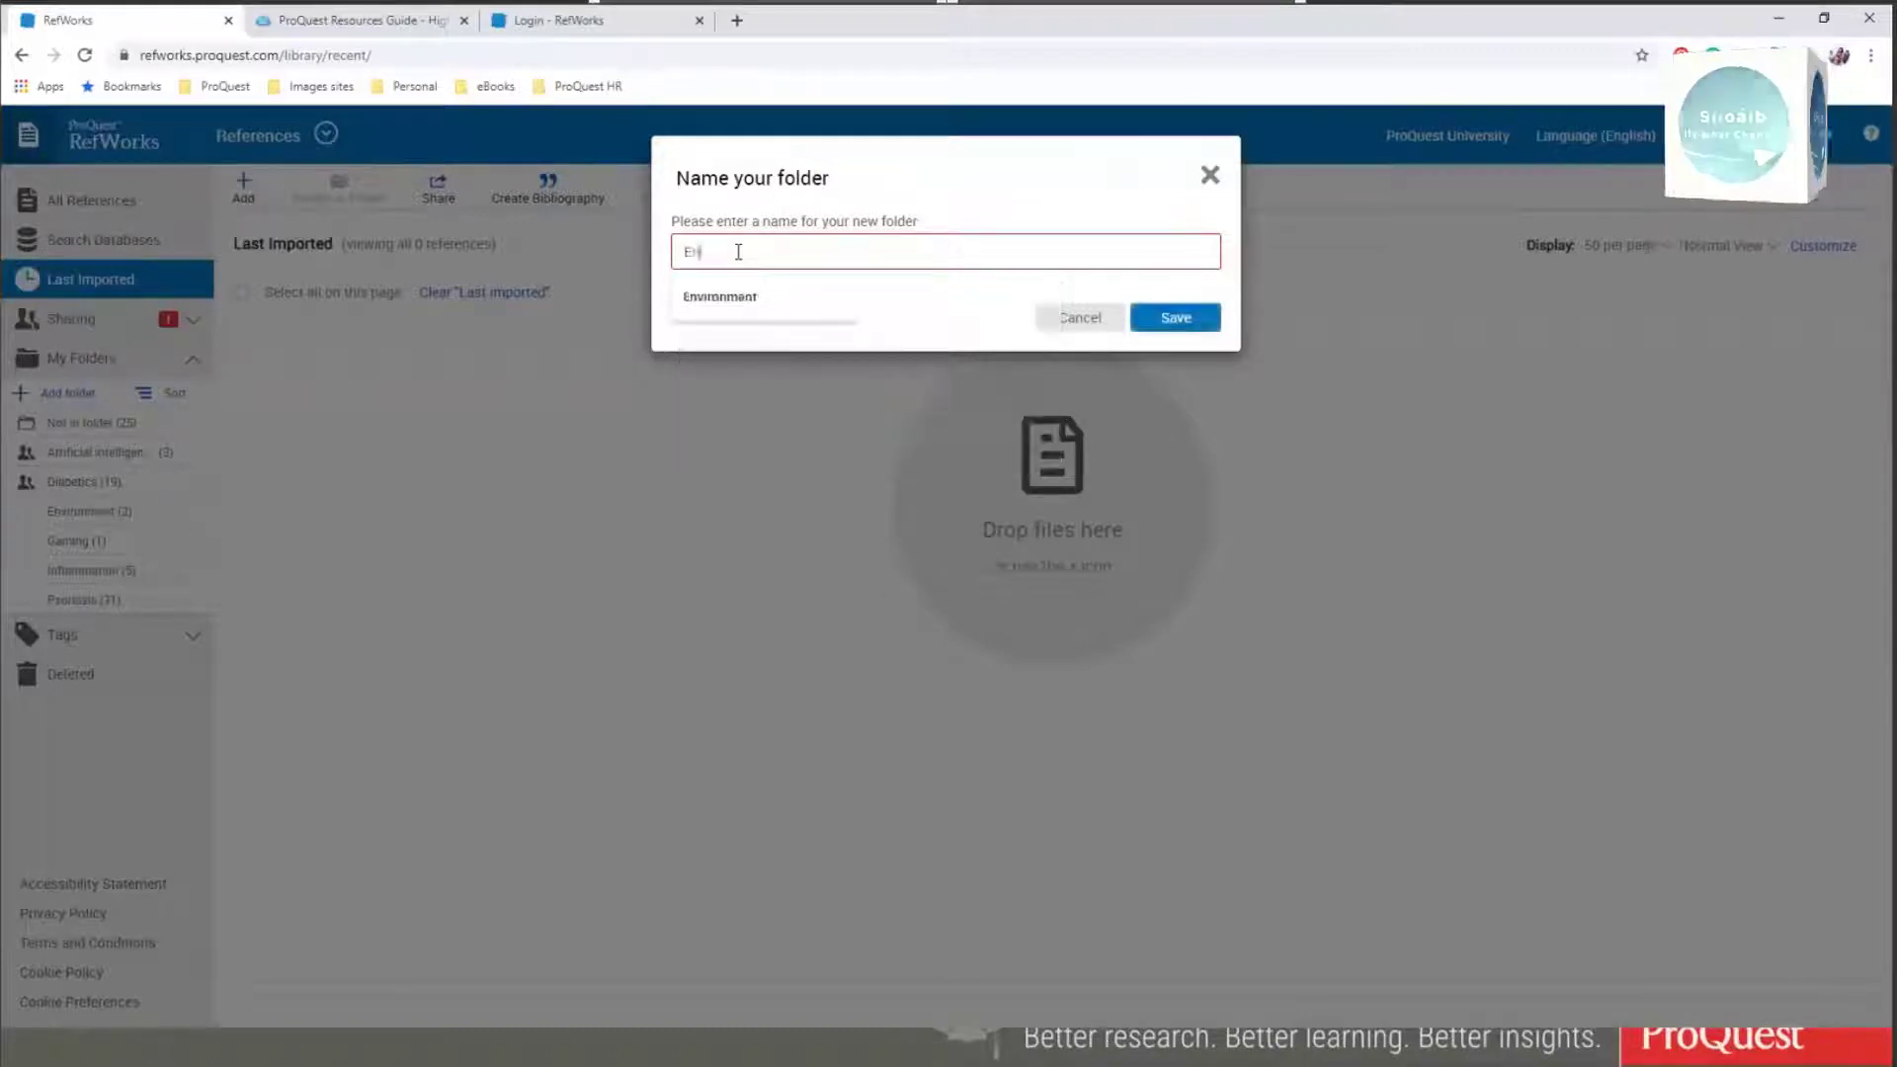
{"action": "type", "text": "viron"}
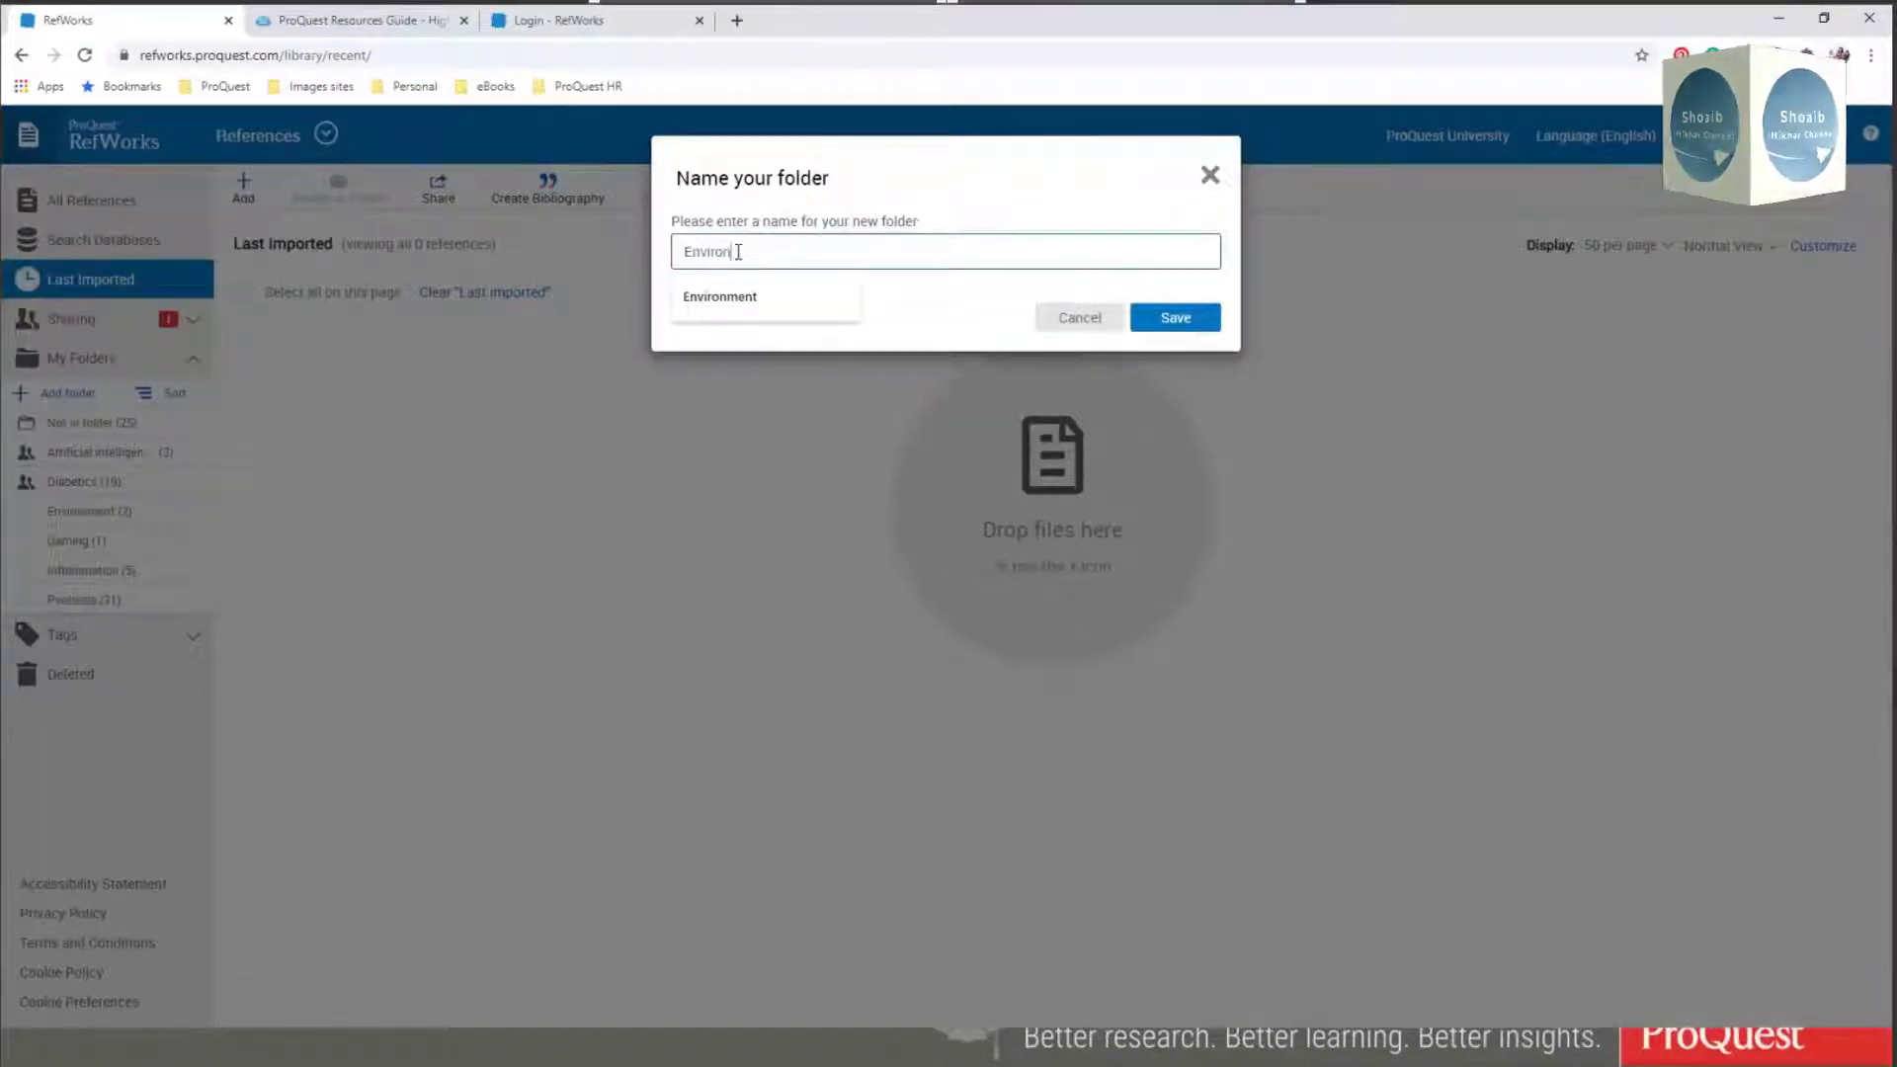
{"action": "type", "text": "mental "}
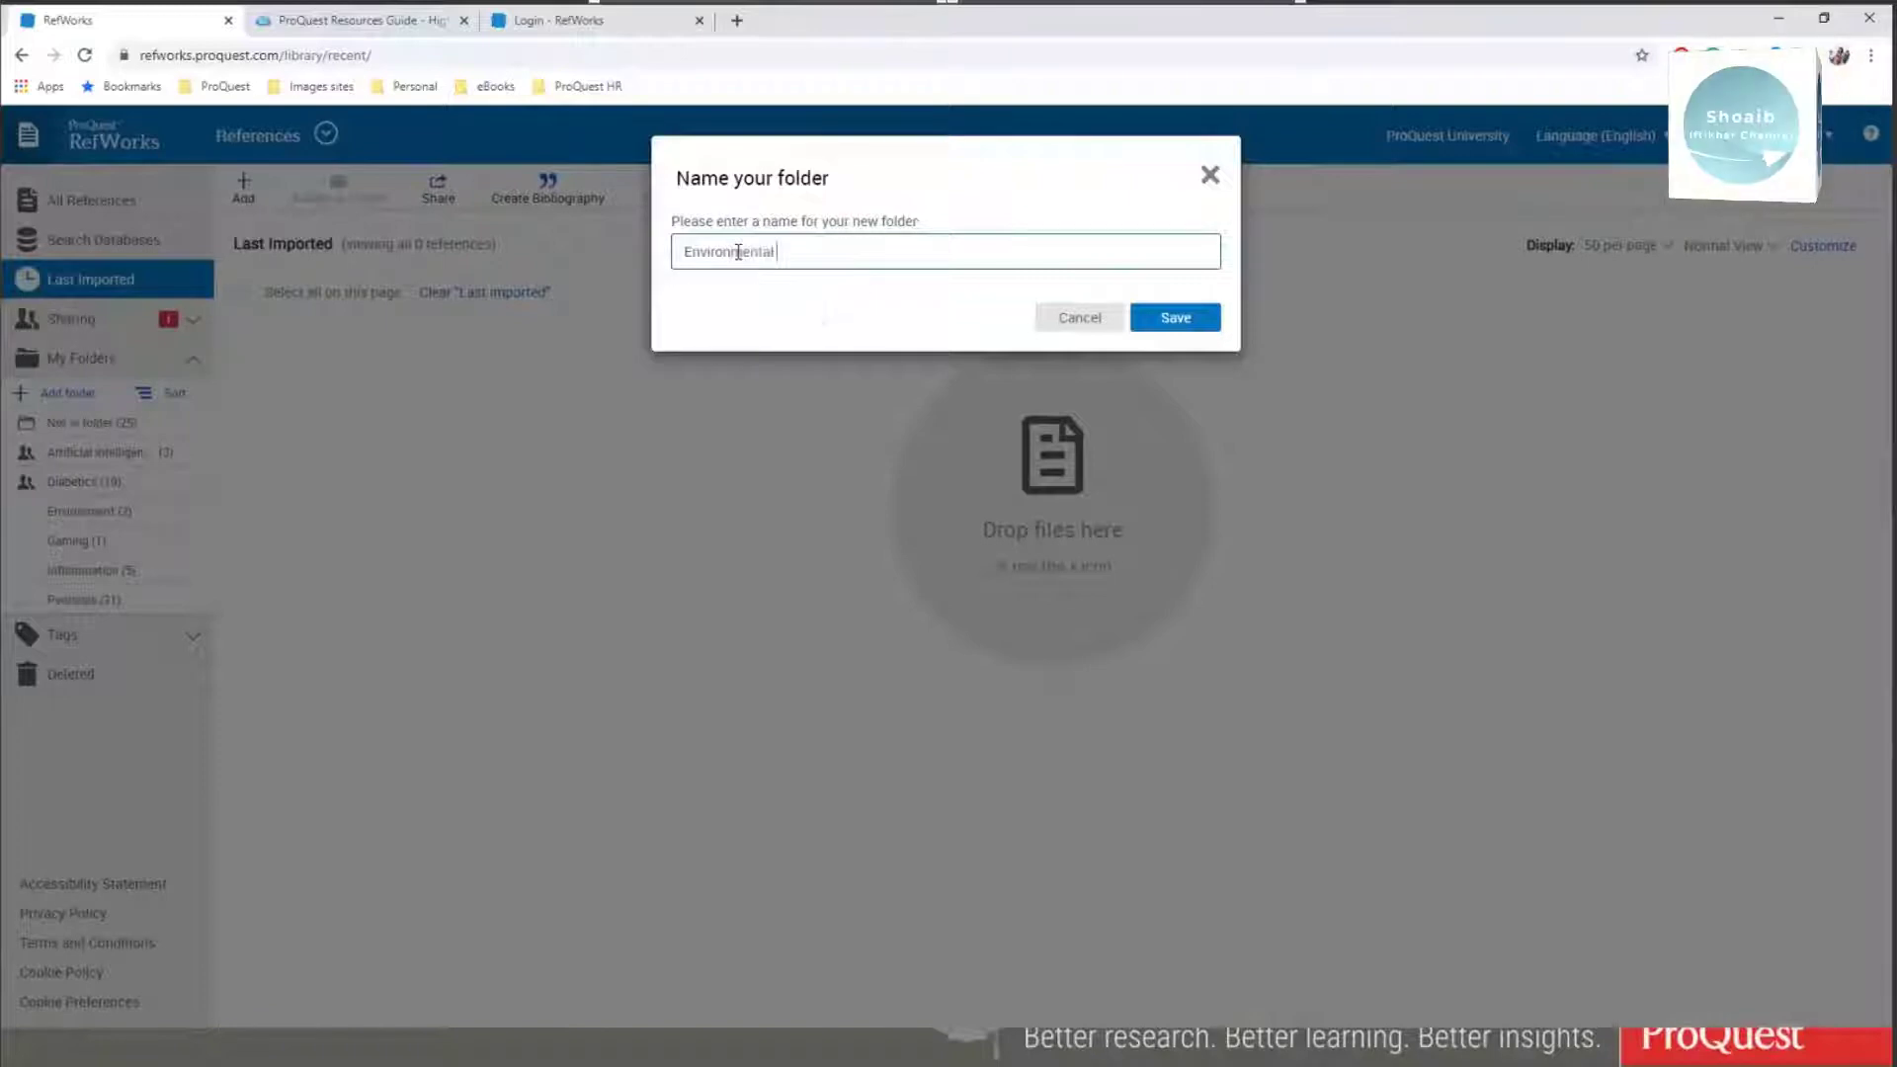
{"action": "type", "text": "studies"}
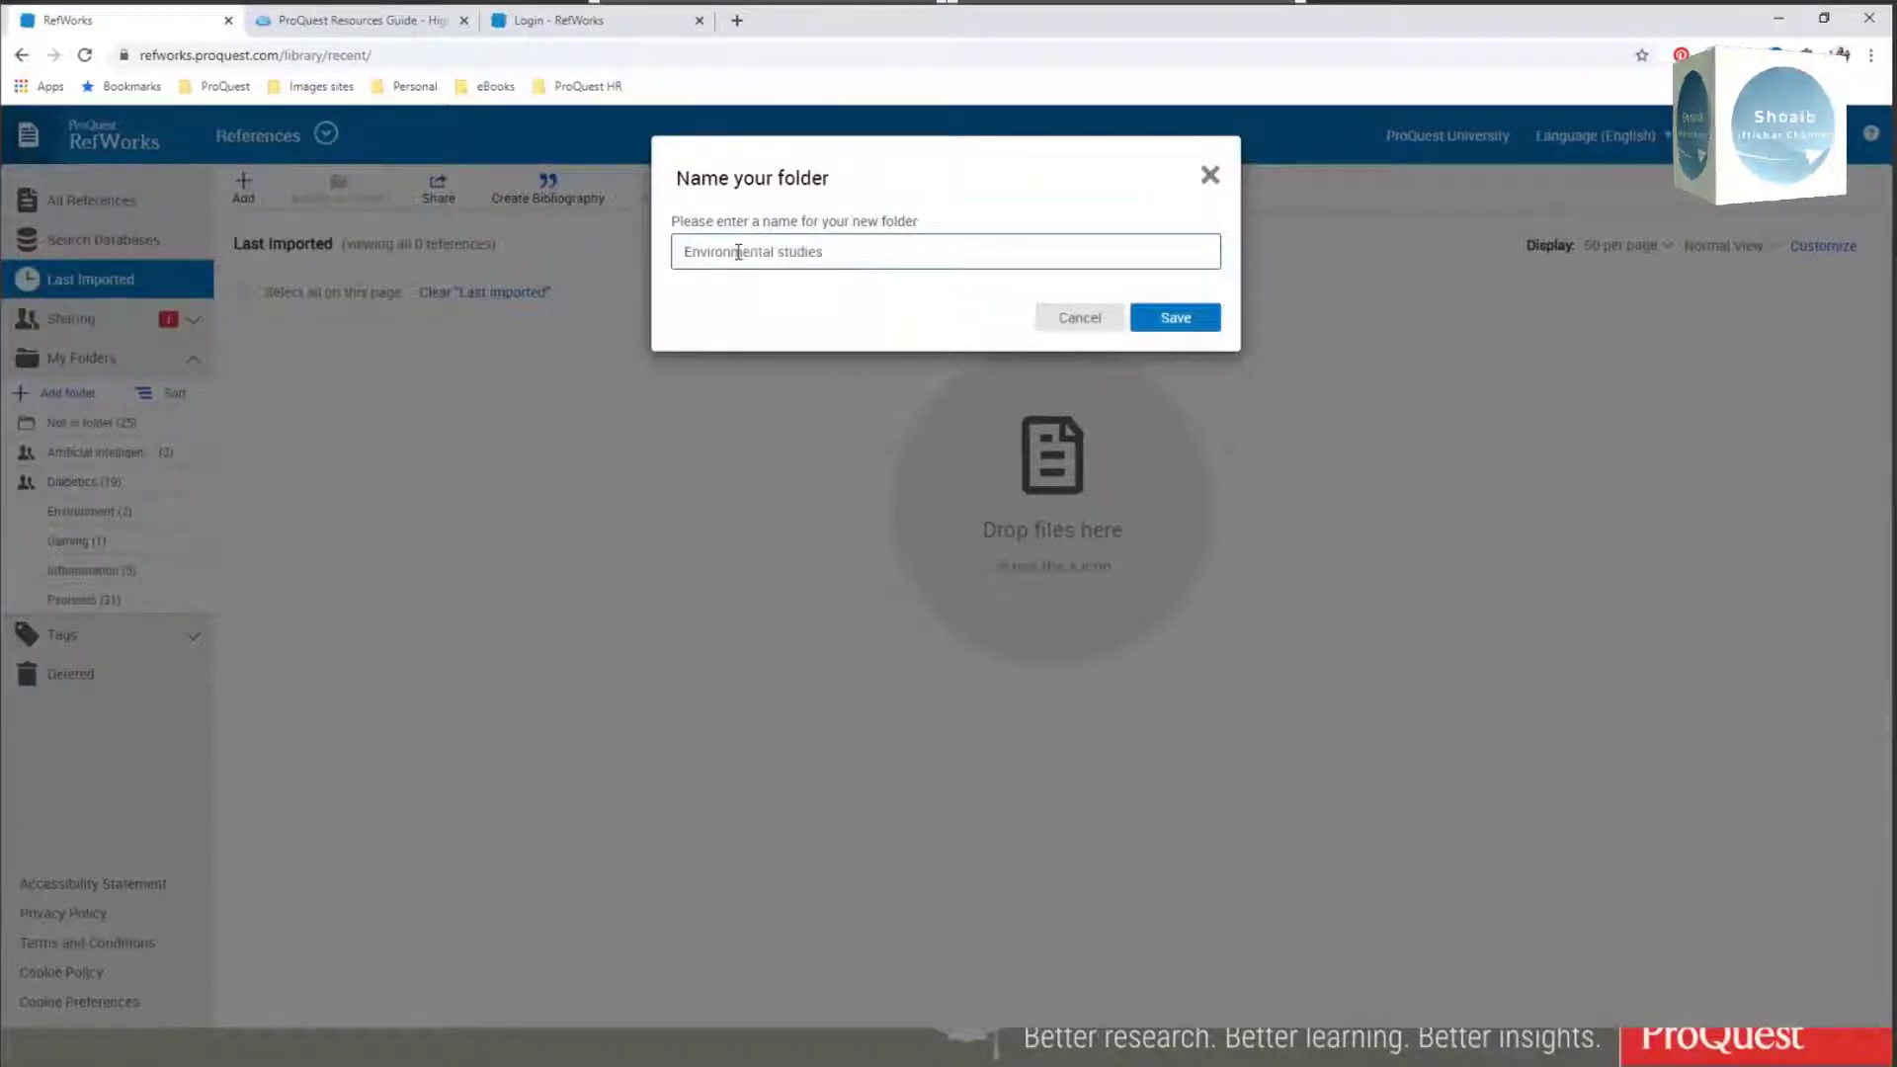
{"action": "left_click", "coordinate": [1156, 328]}
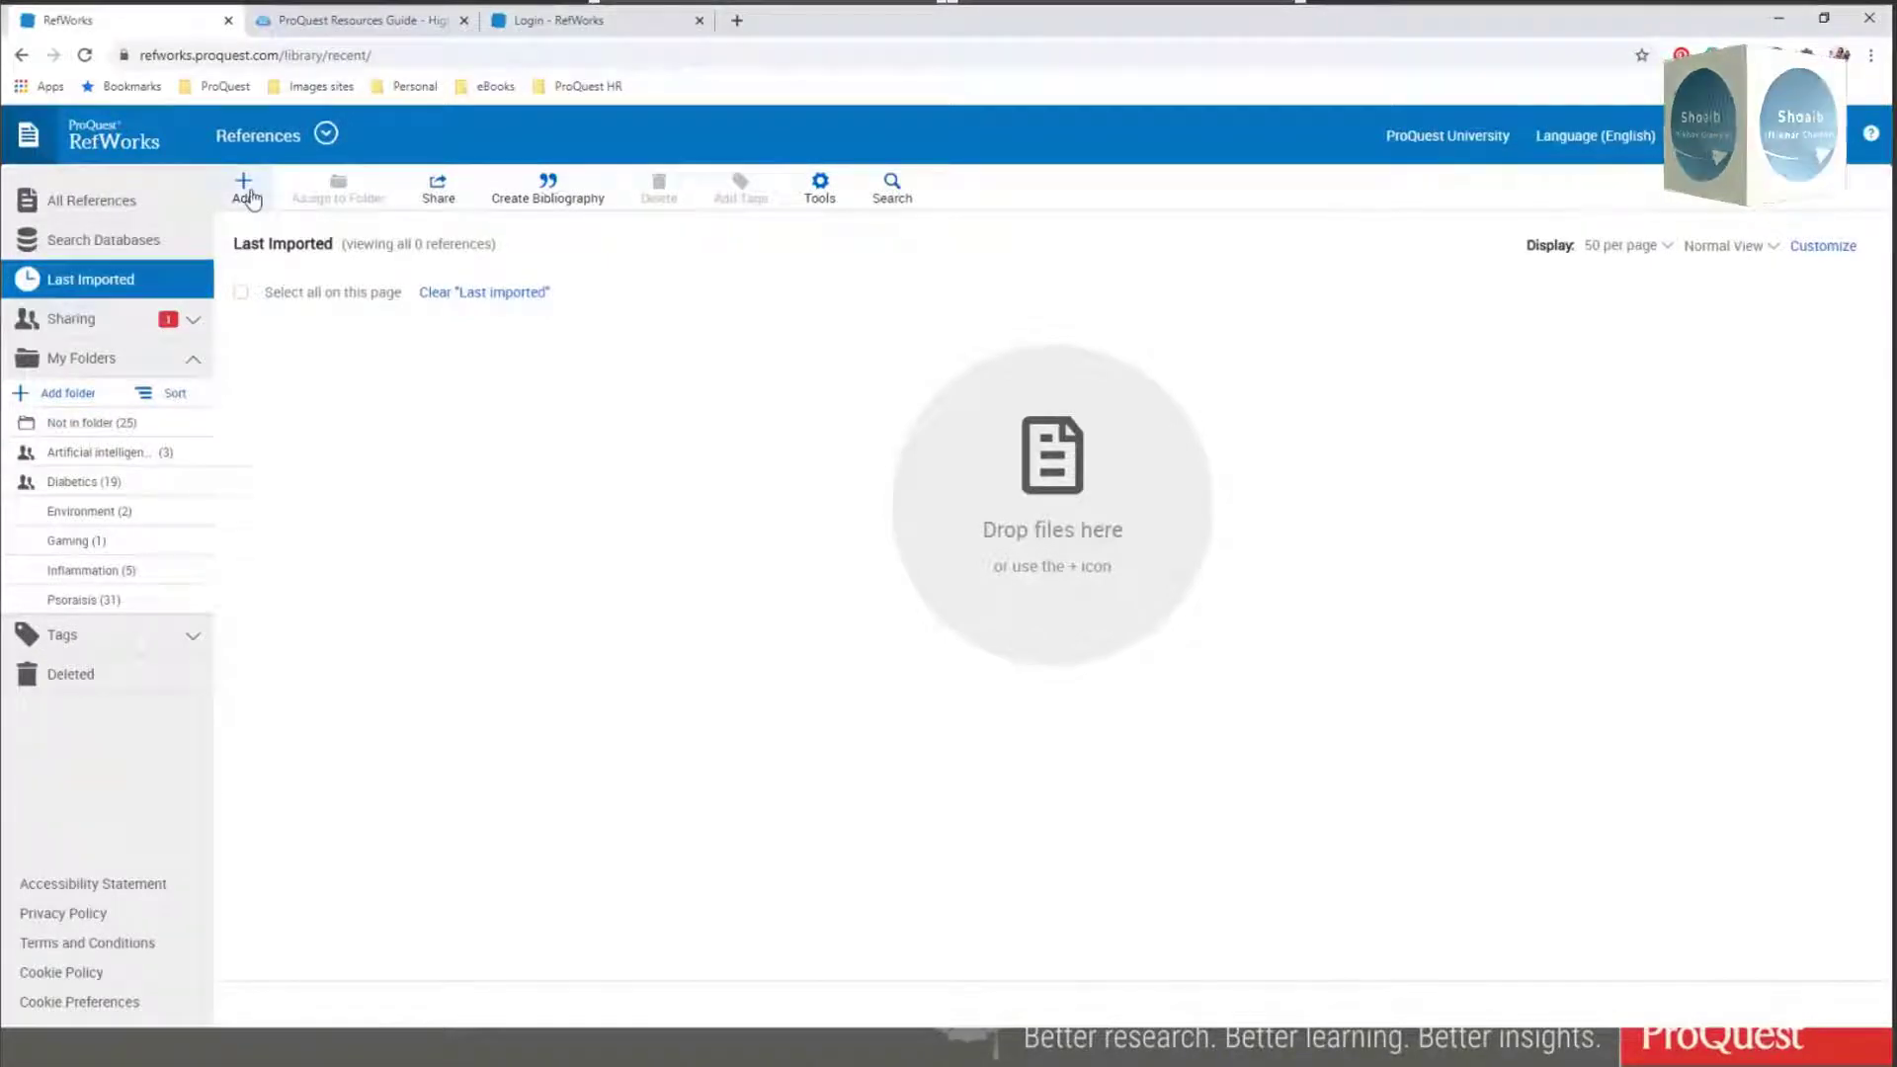
Step: View the sorting options available for My Folders
{"action": "left_click", "coordinate": [151, 401]}
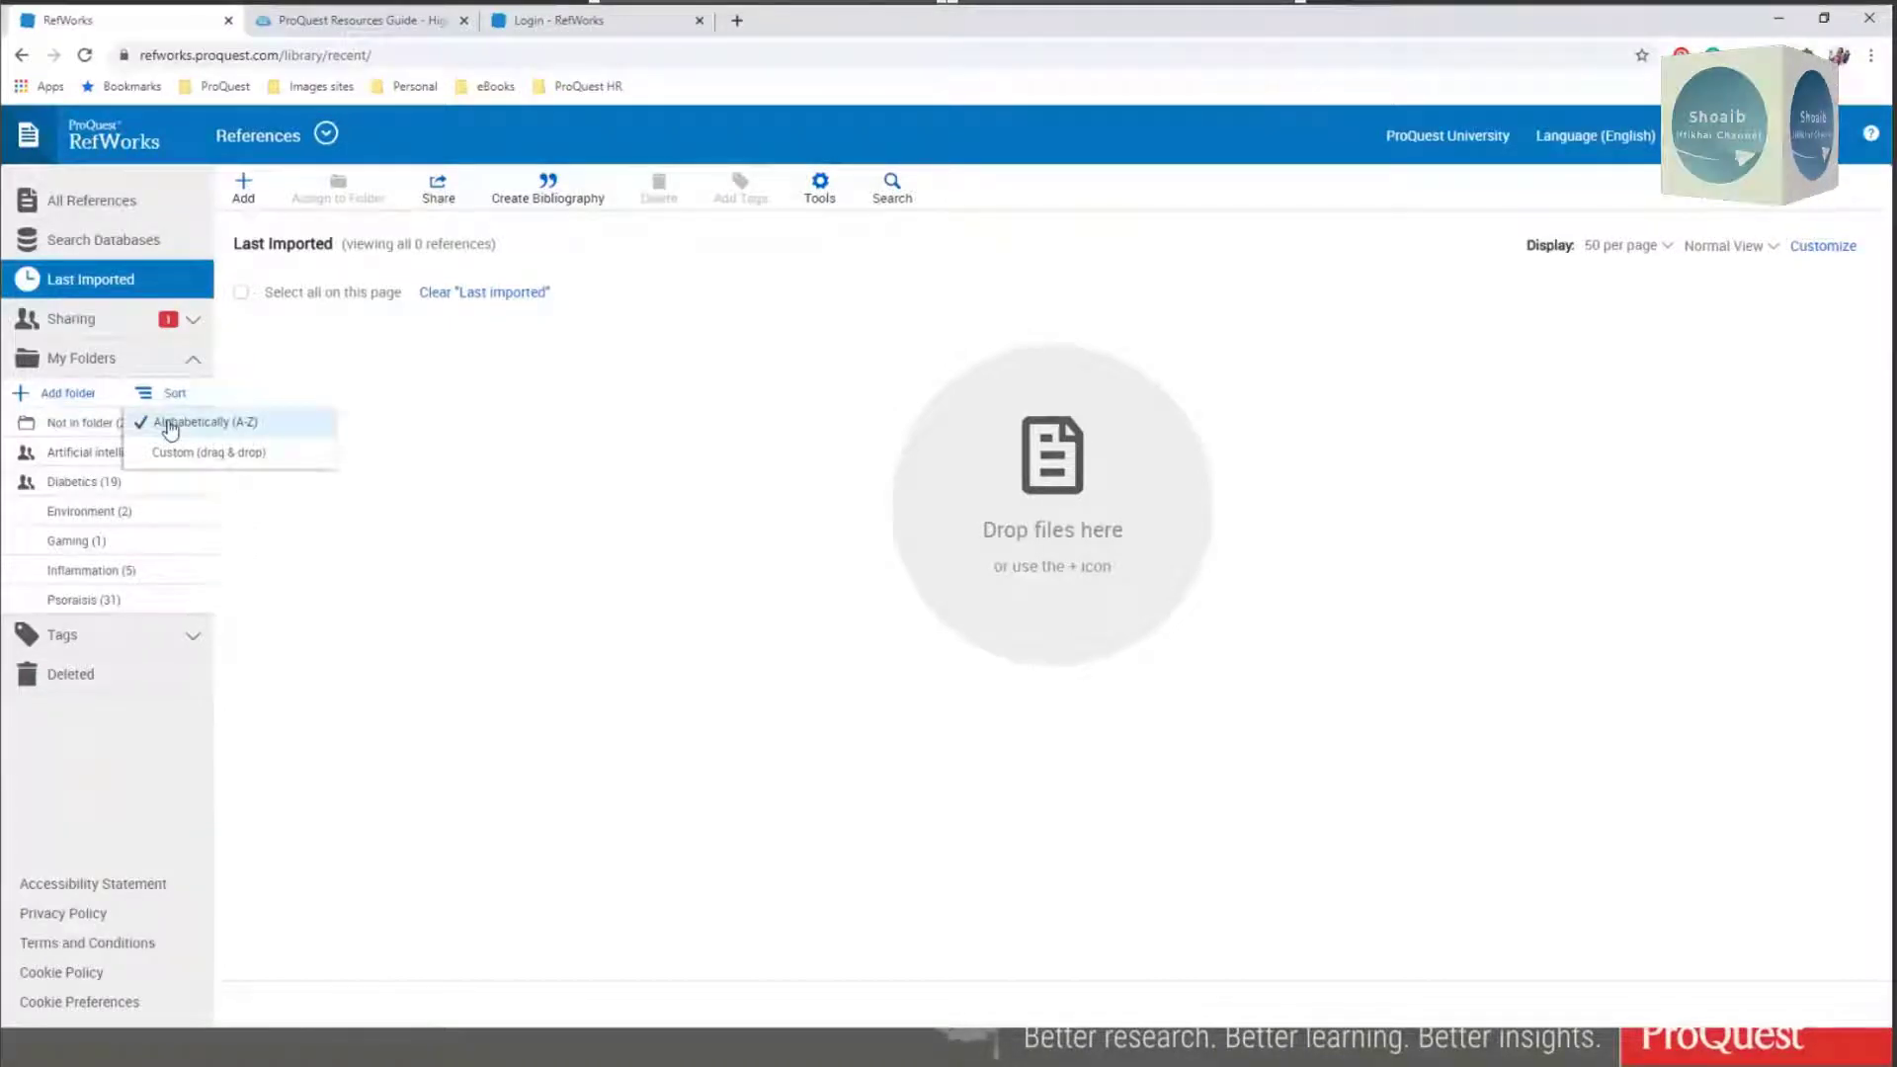
Step: Upload the documents Diabetes_mellitus_and_its_chro and Making berries from the RefWorks documents folder
{"action": "left_click", "coordinate": [259, 194]}
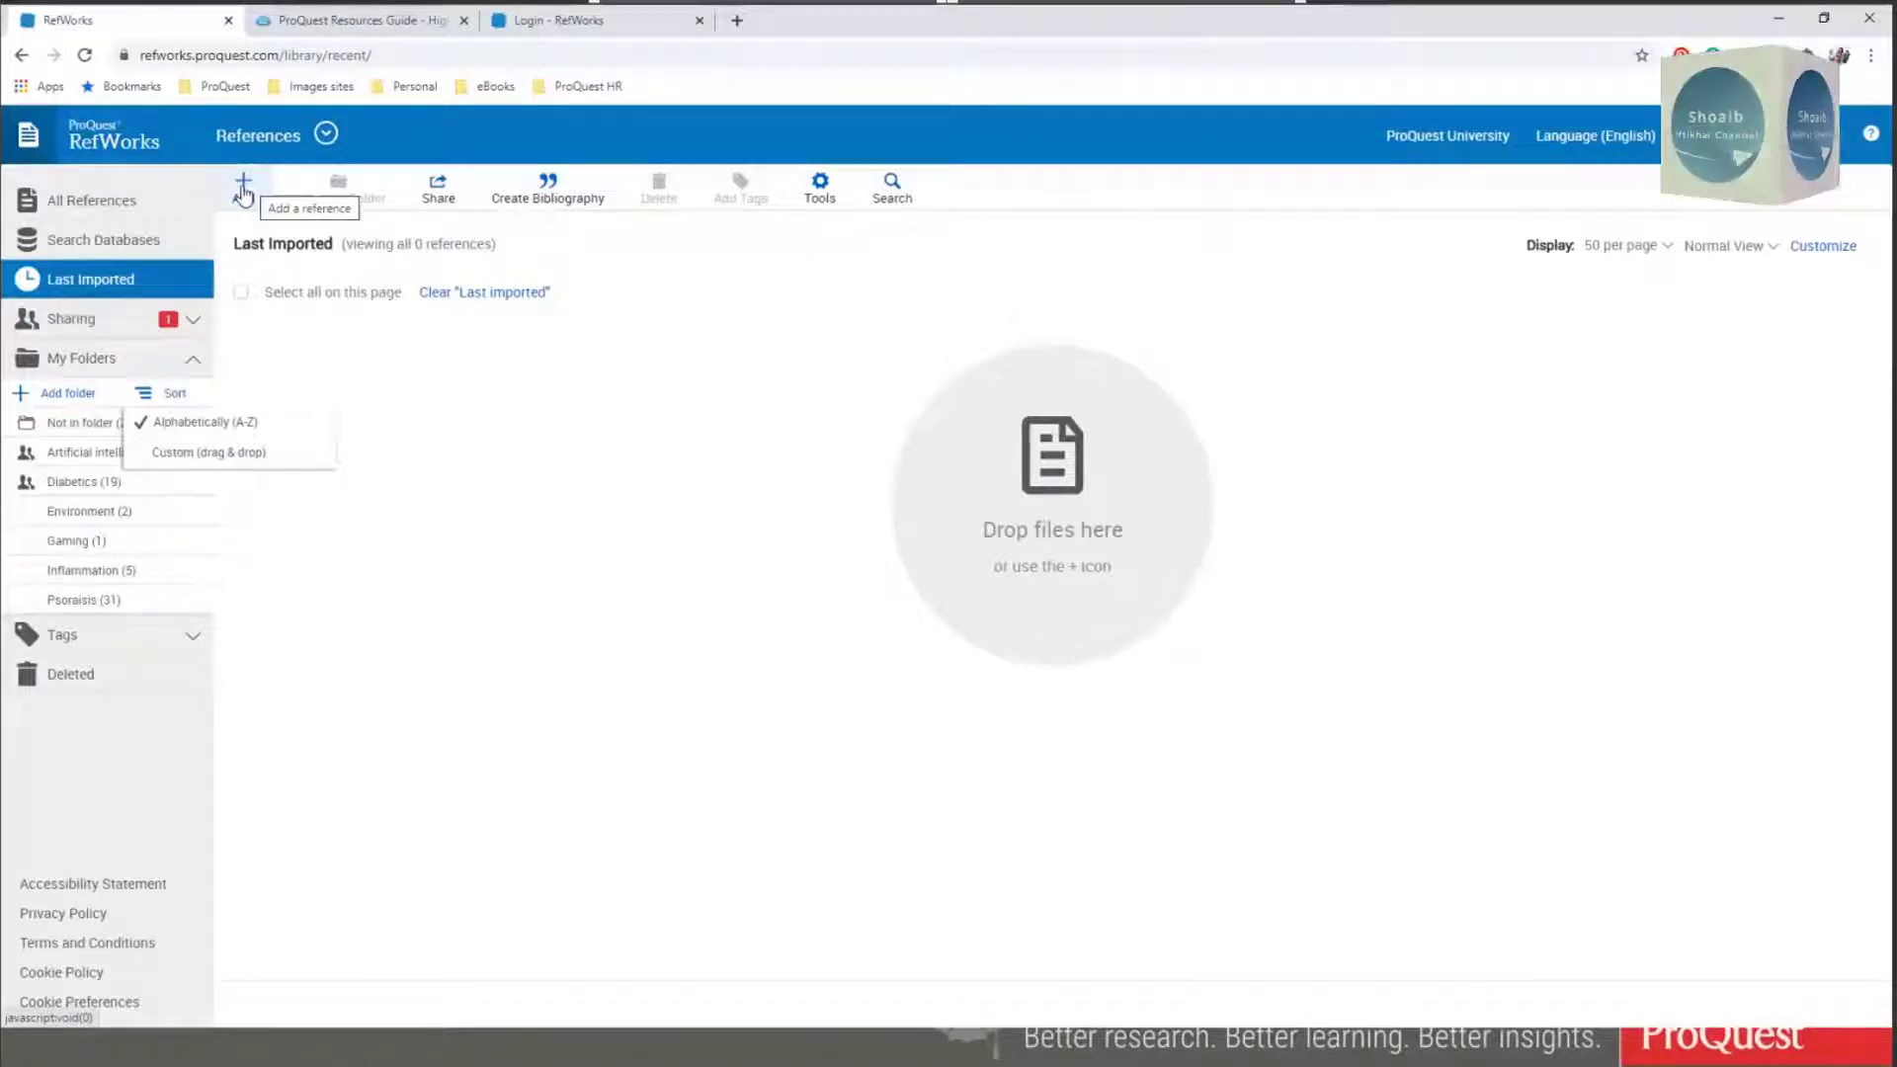
{"action": "left_click", "coordinate": [243, 191]}
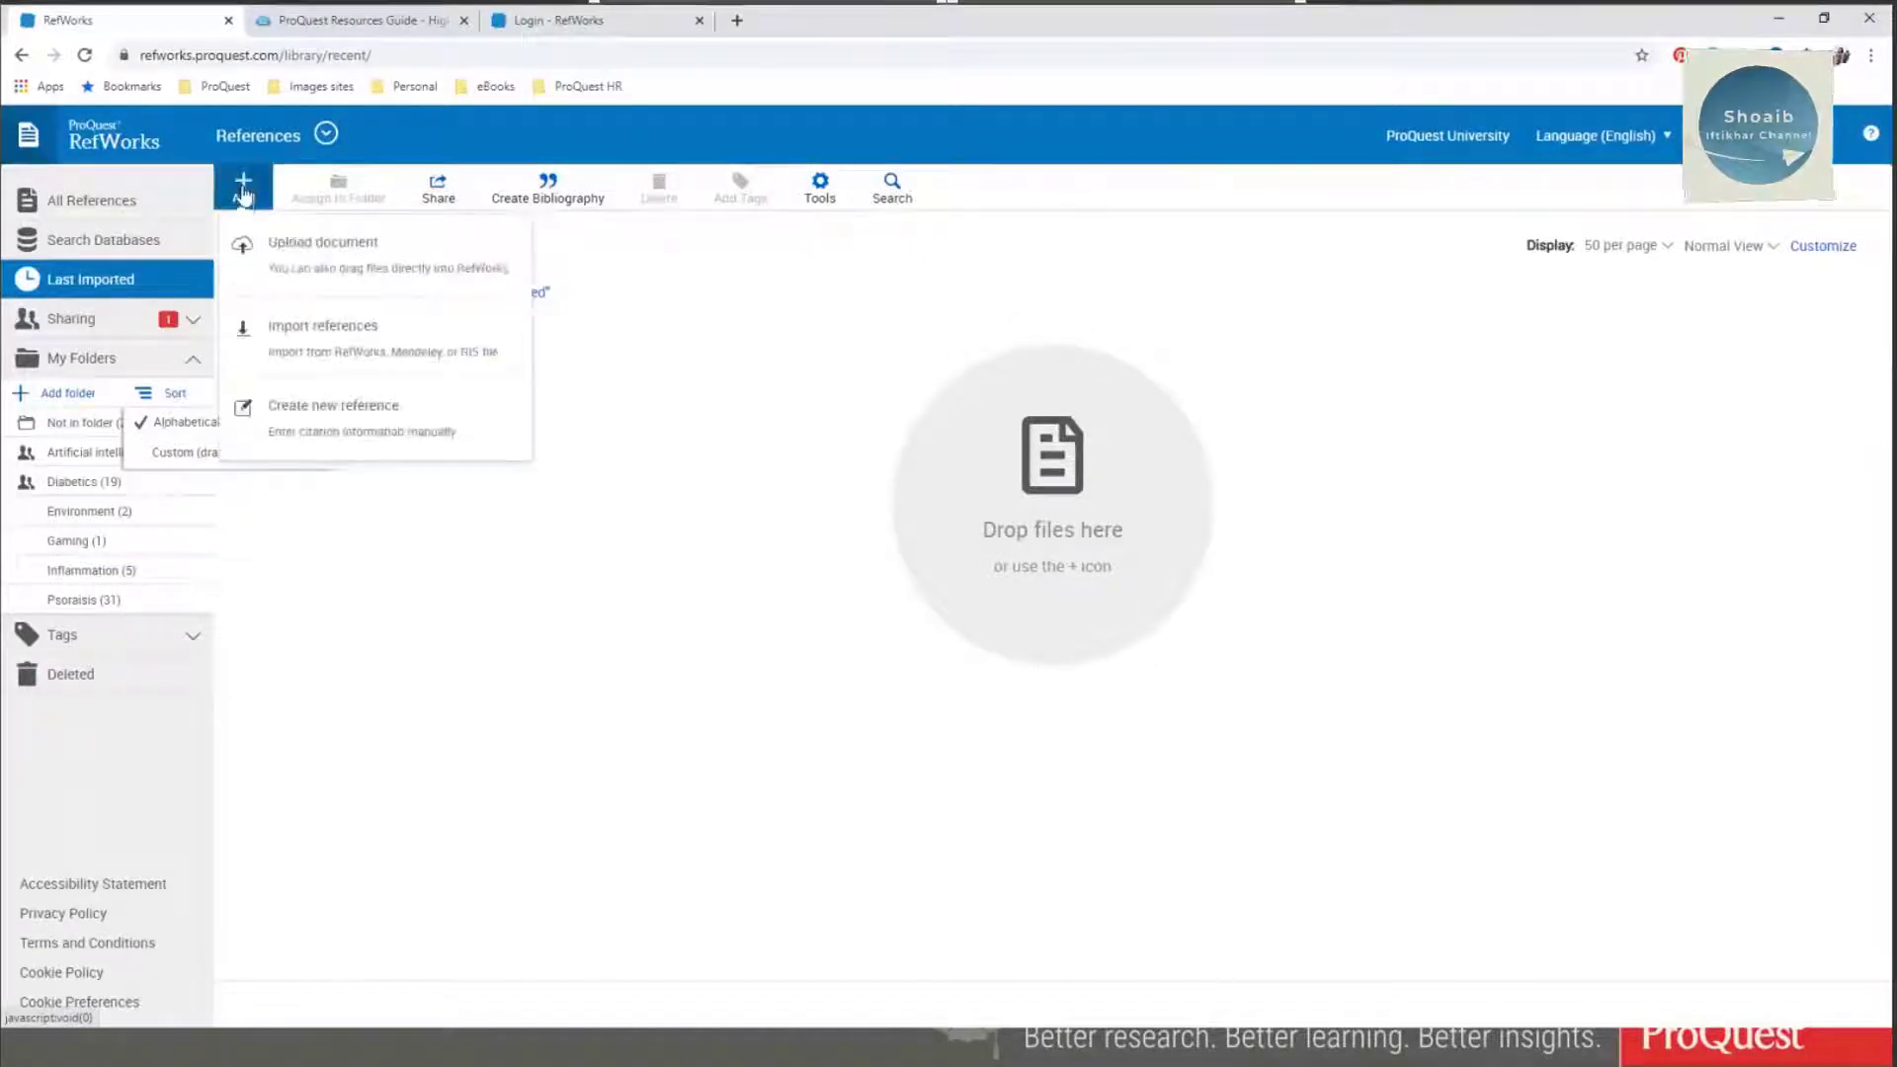
{"action": "left_click", "coordinate": [313, 259]}
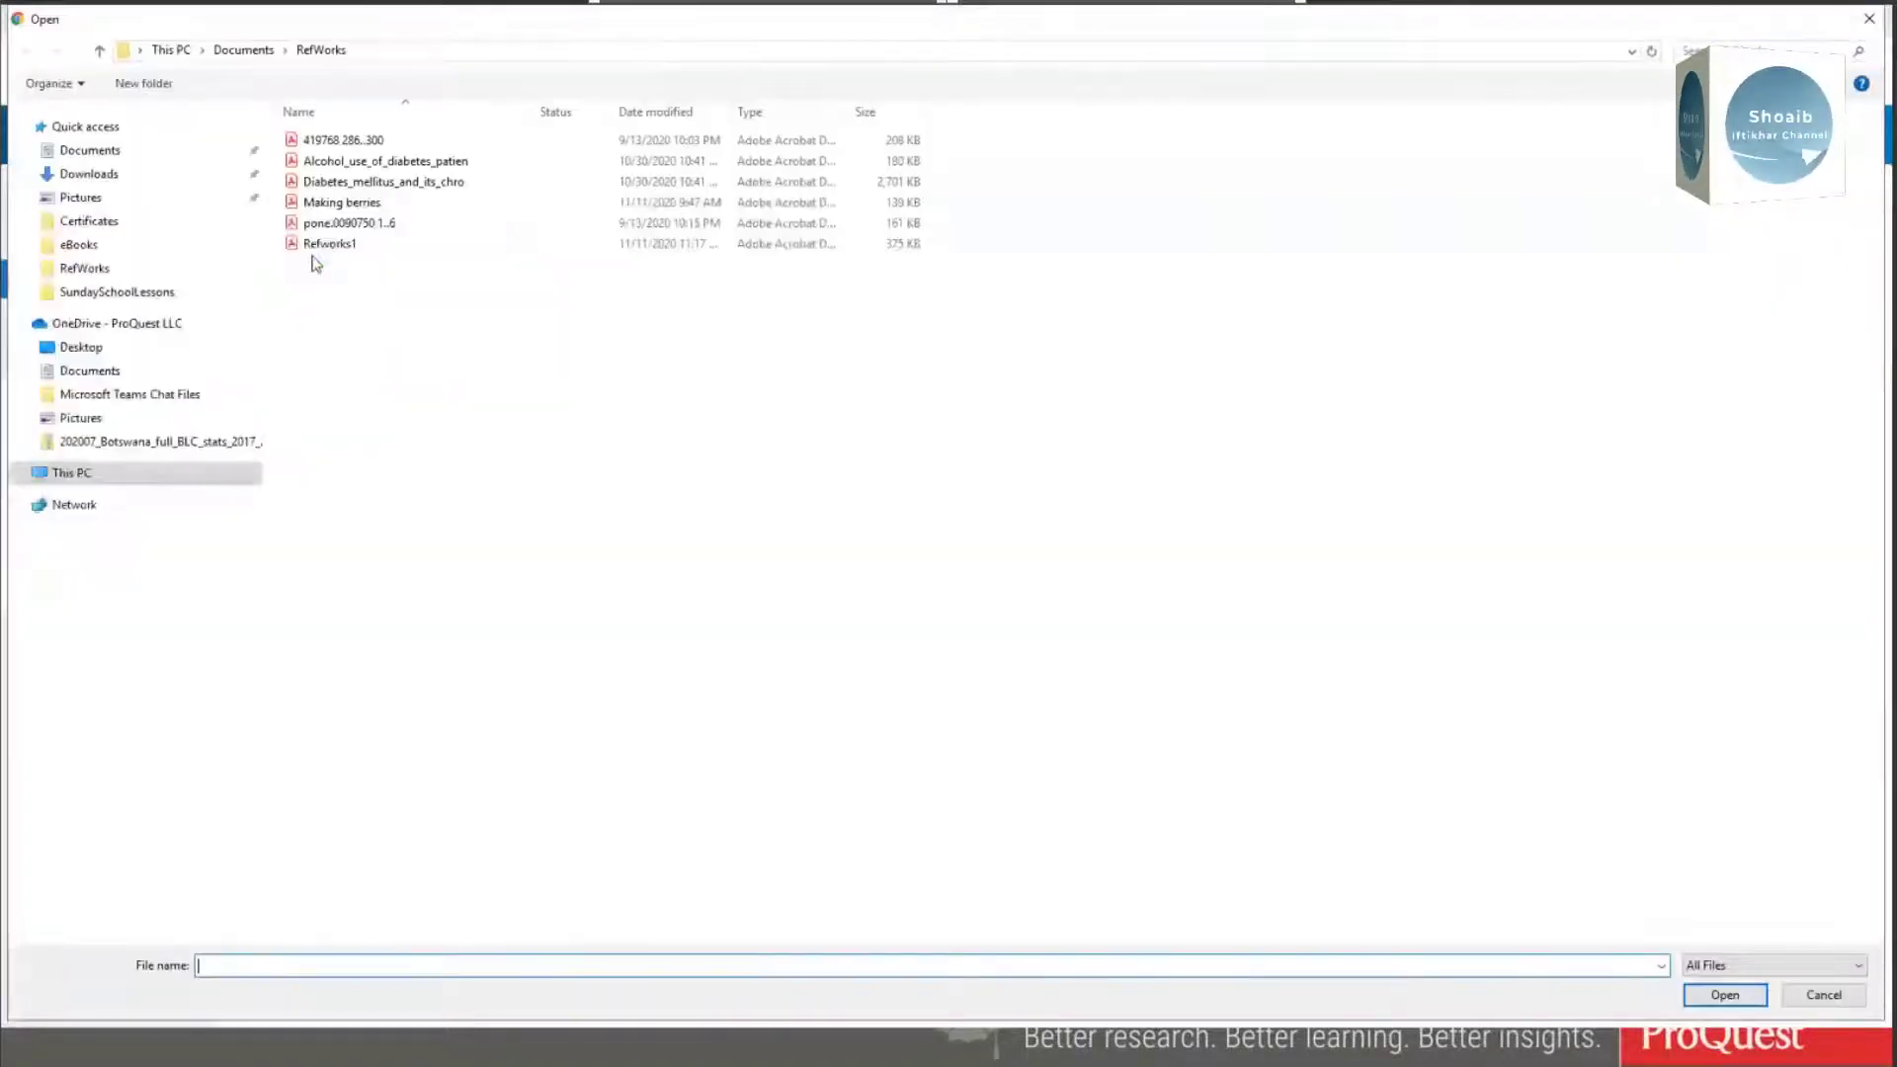
{"action": "left_click", "coordinate": [346, 184]}
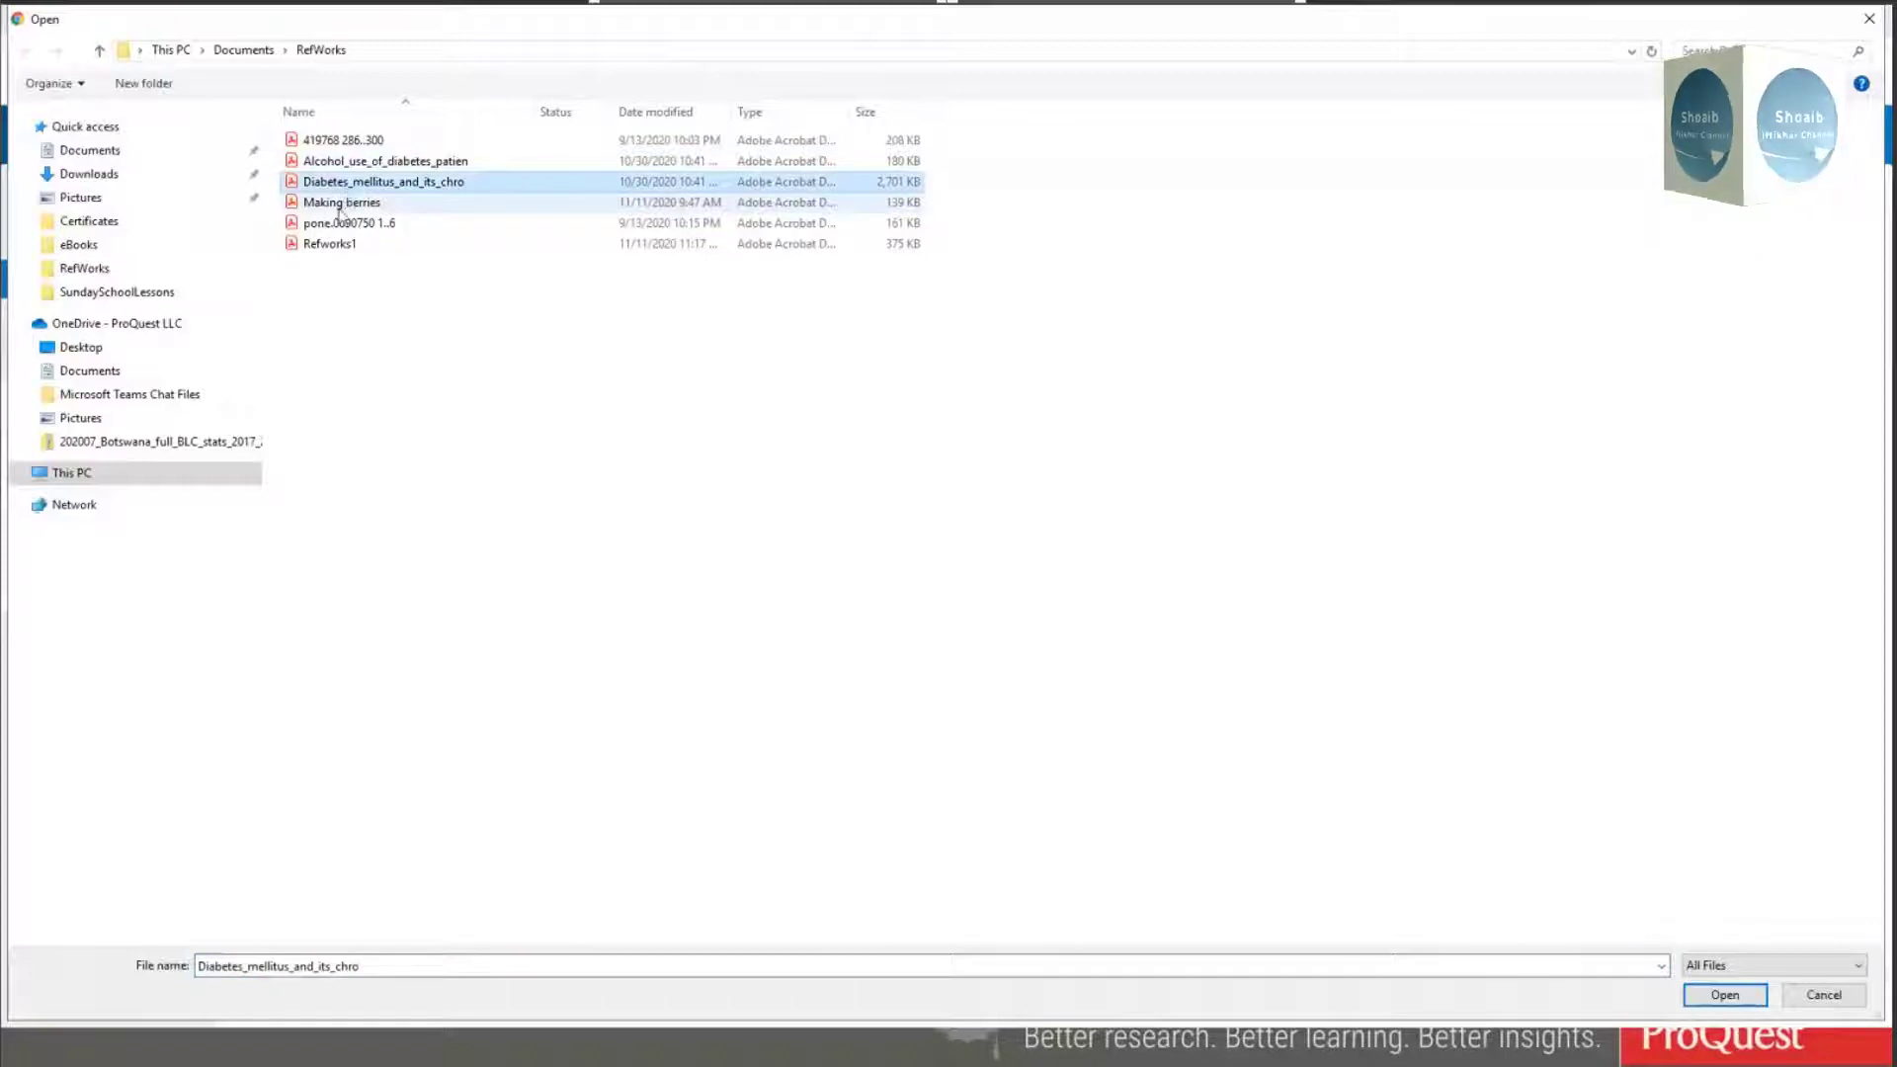
{"action": "left_click", "coordinate": [344, 204]}
{"action": "left_click", "coordinate": [544, 182], "text": "ctrl"}
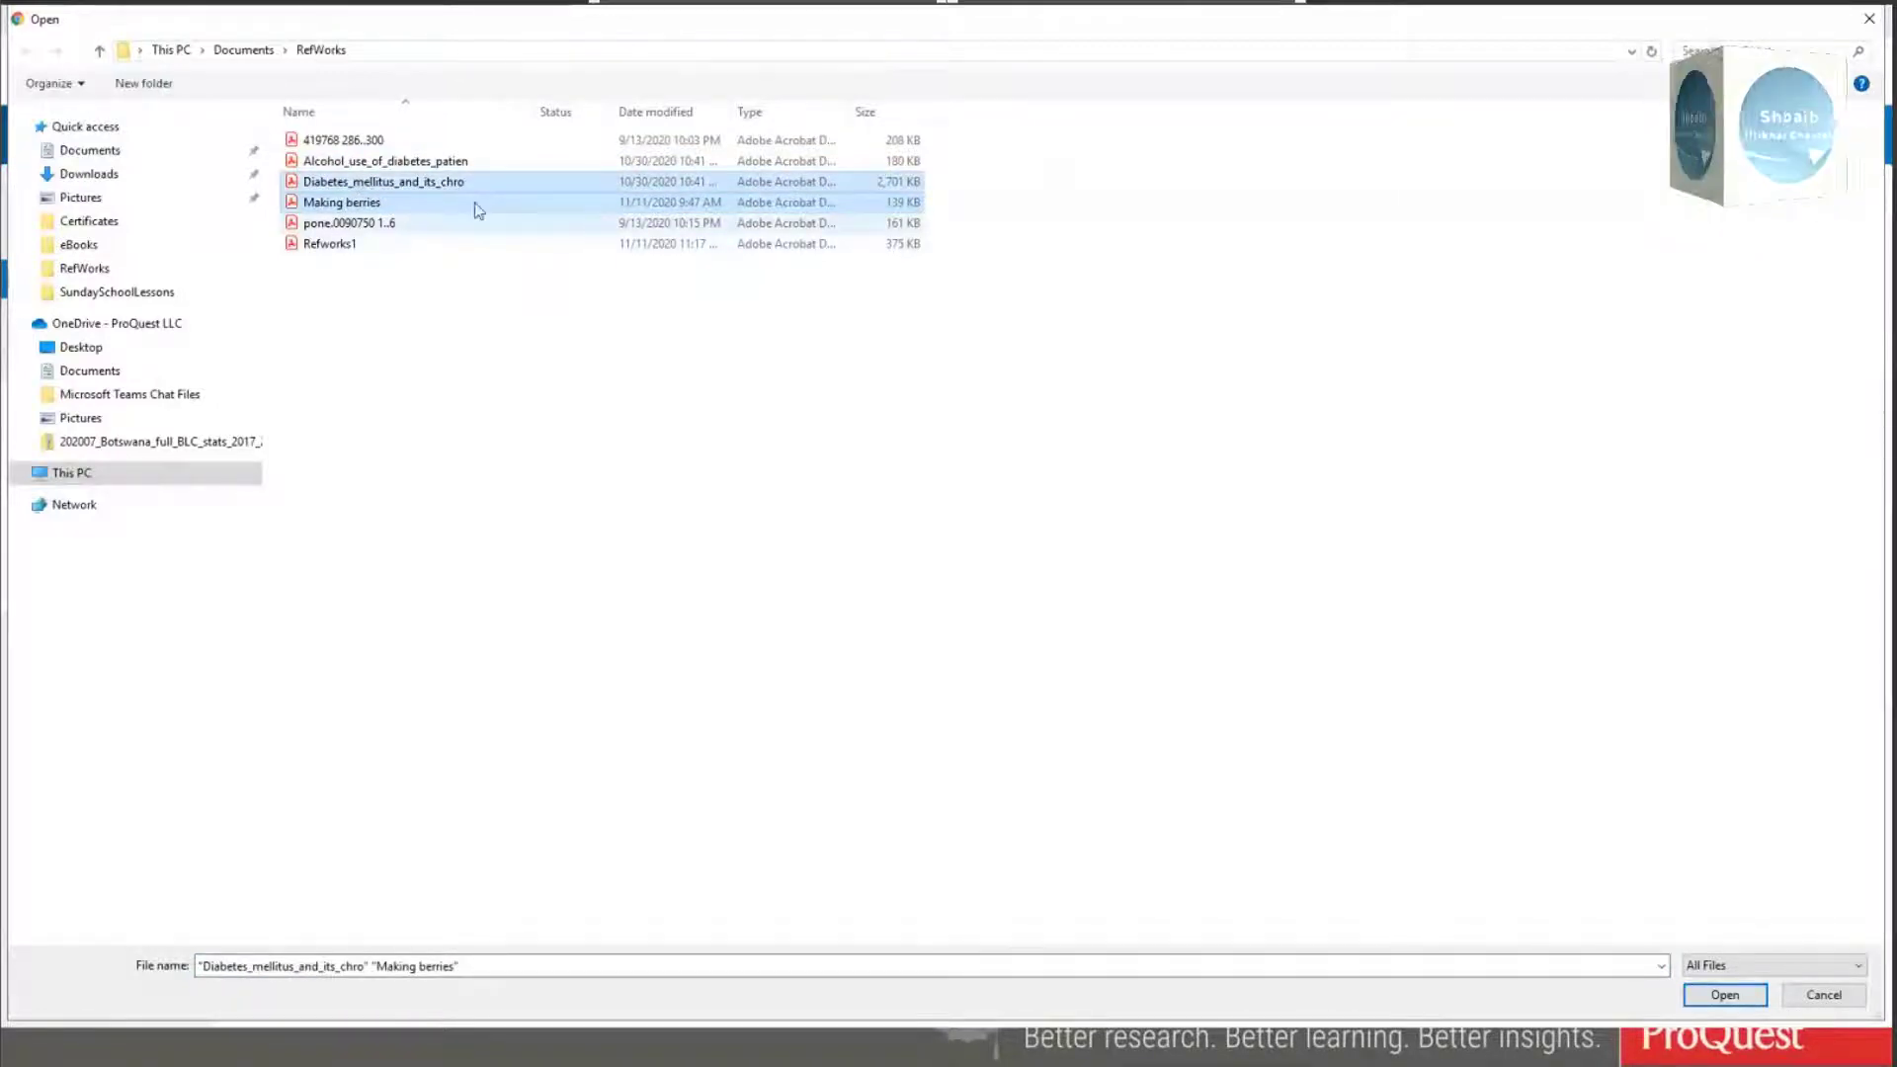
{"action": "left_click", "coordinate": [401, 188]}
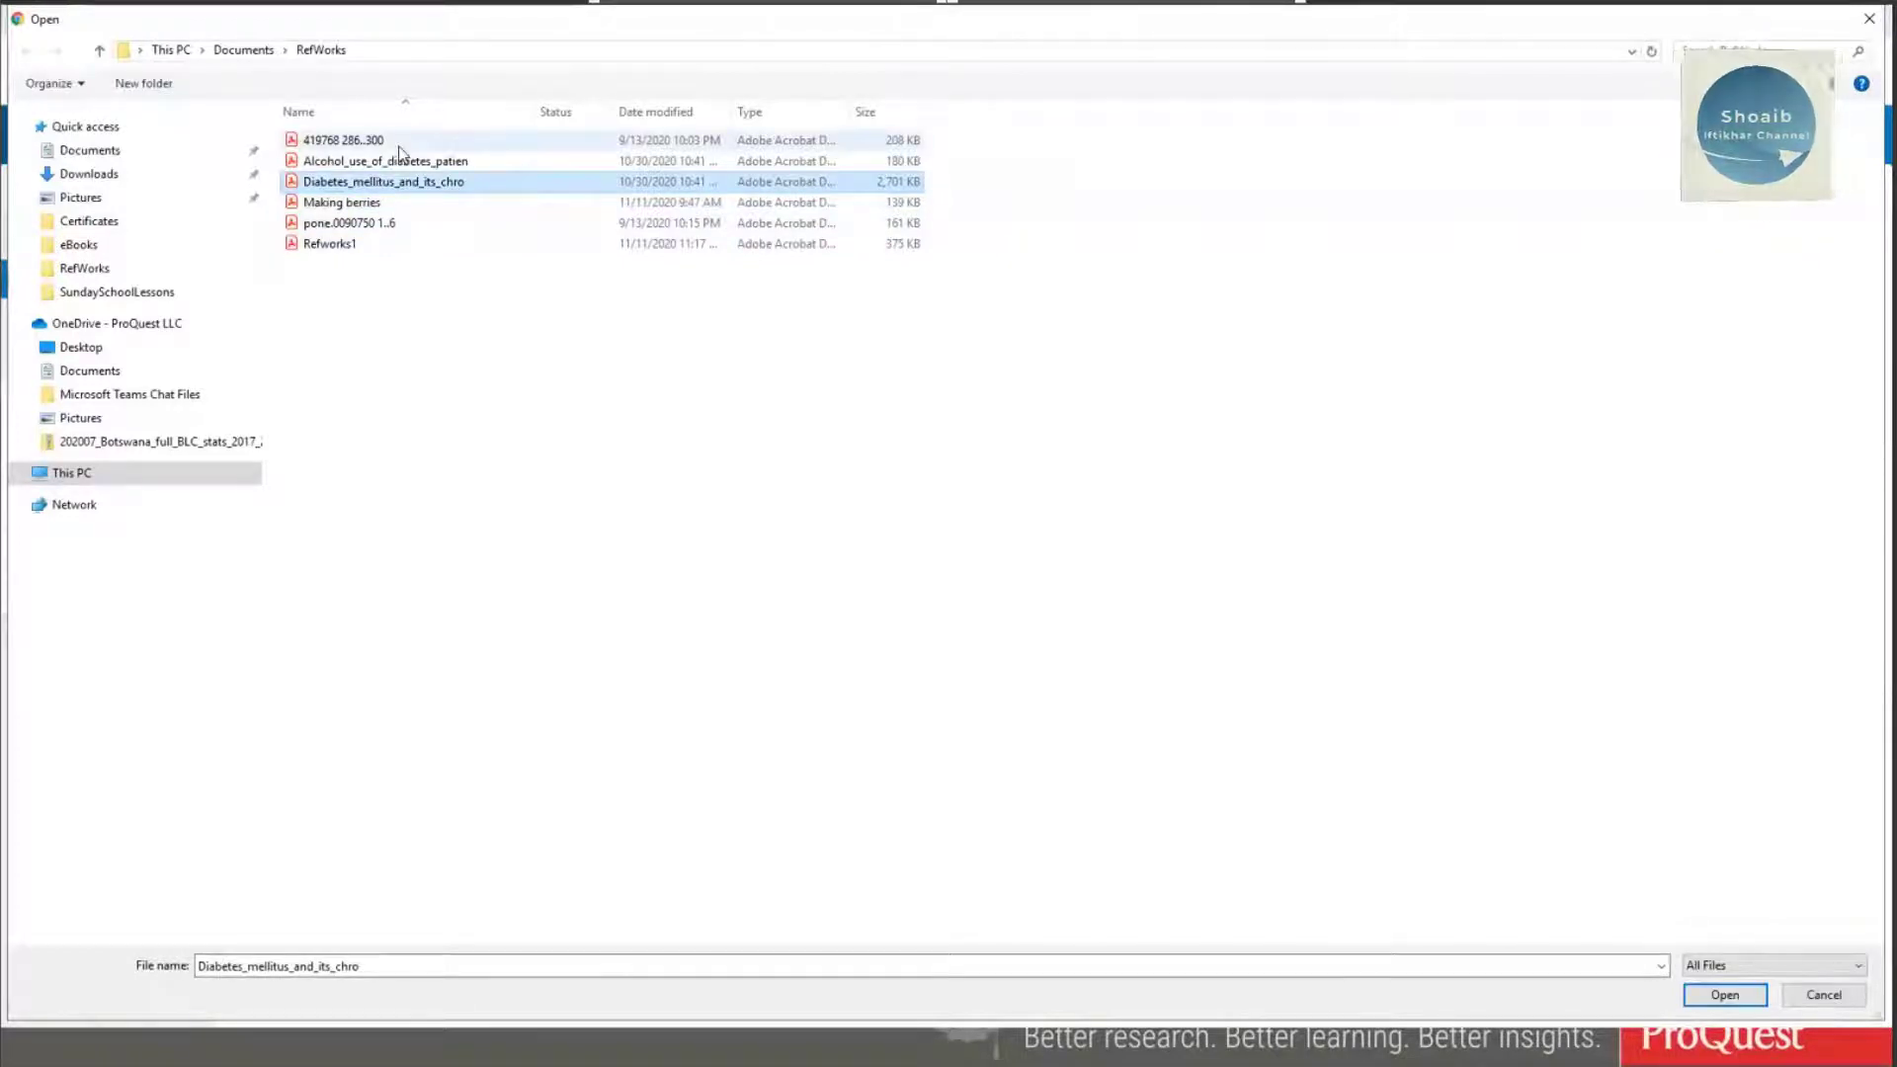
{"action": "left_click", "coordinate": [402, 143]}
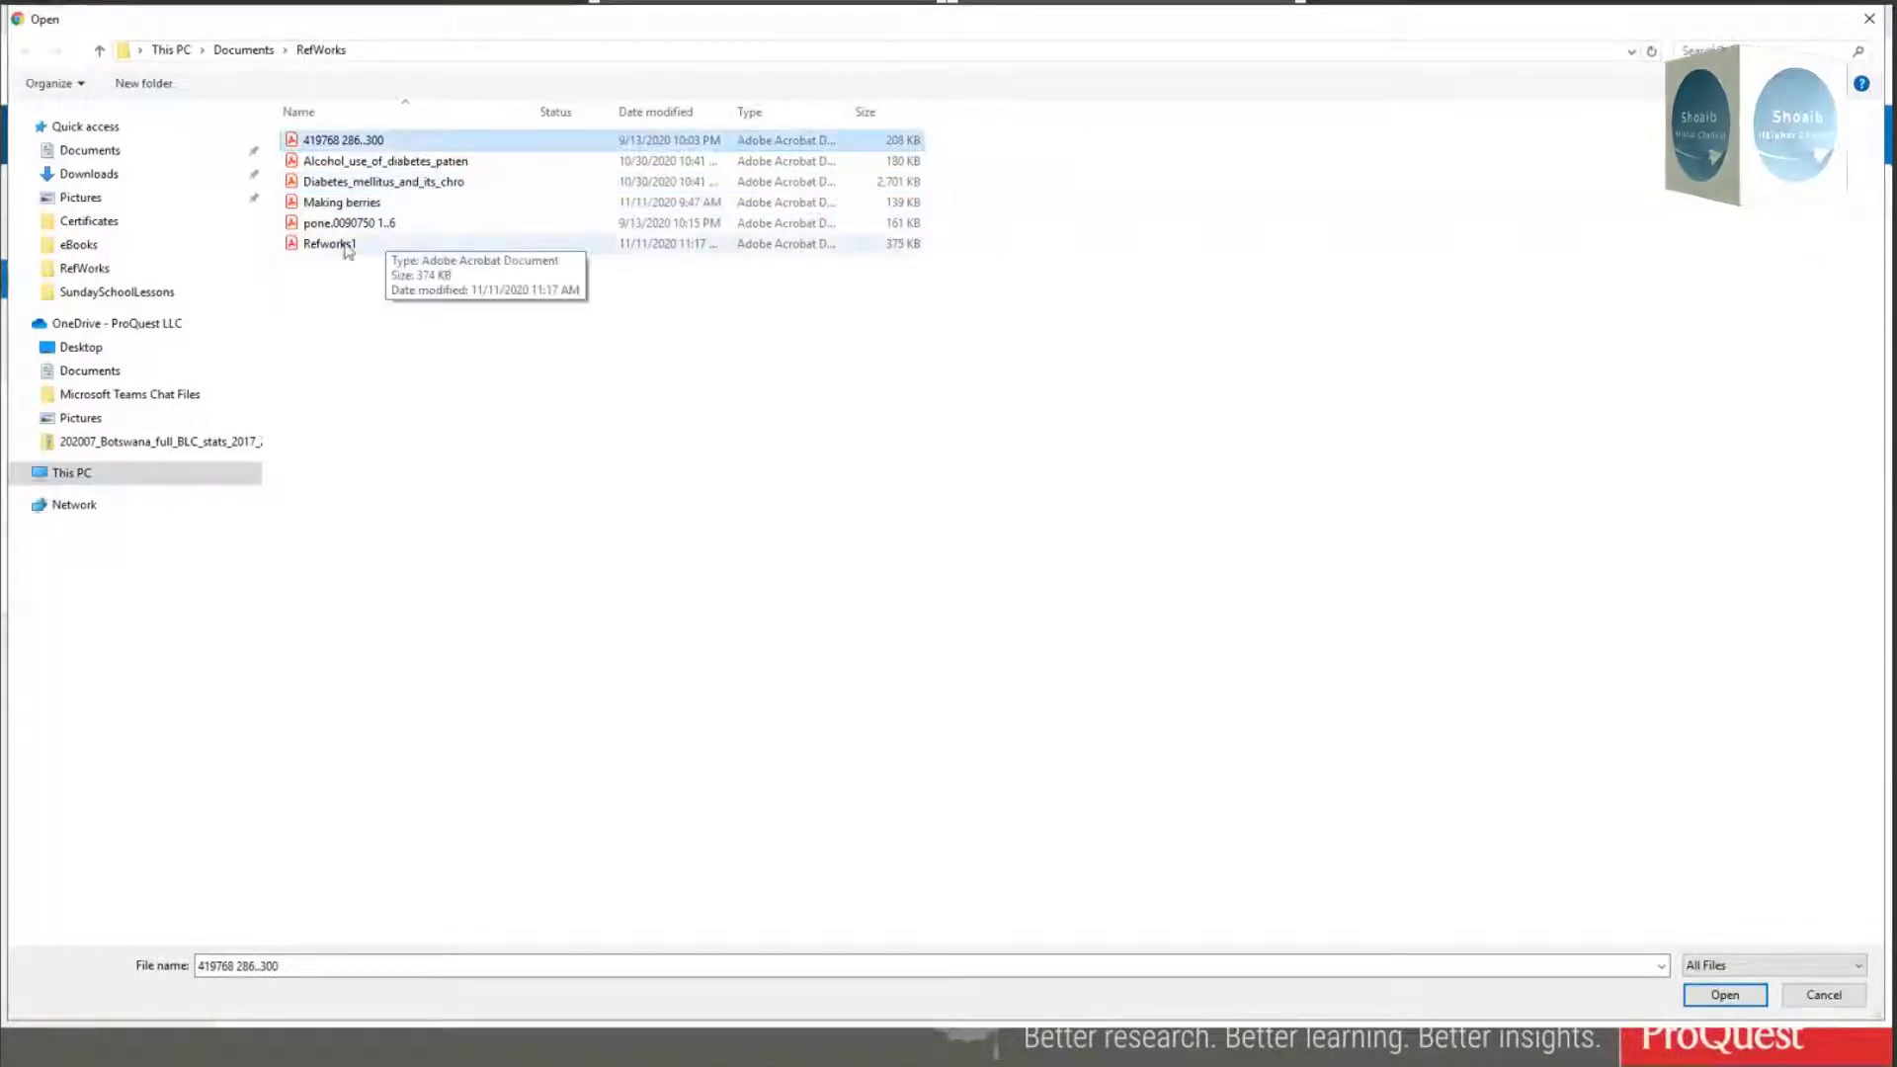
{"action": "left_click", "coordinate": [372, 184]}
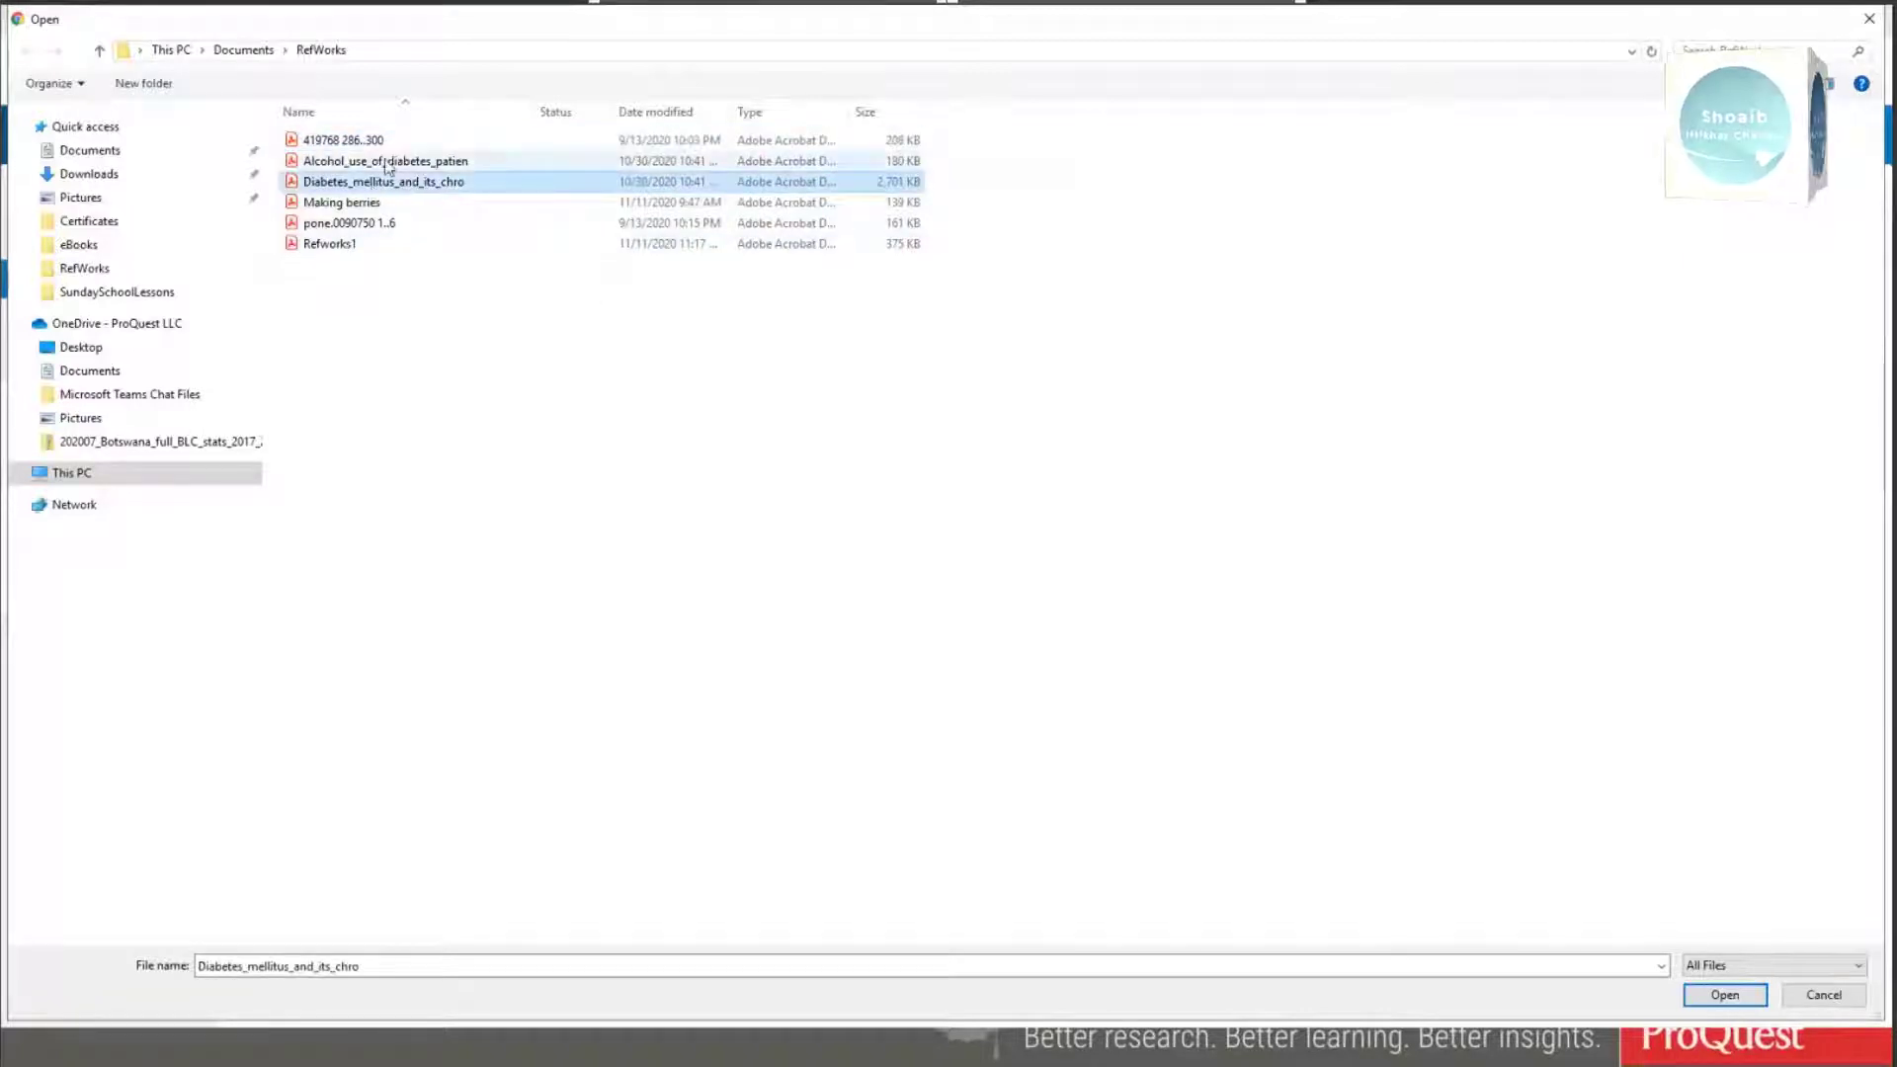
{"action": "left_click", "coordinate": [373, 162]}
{"action": "left_click", "coordinate": [342, 183]}
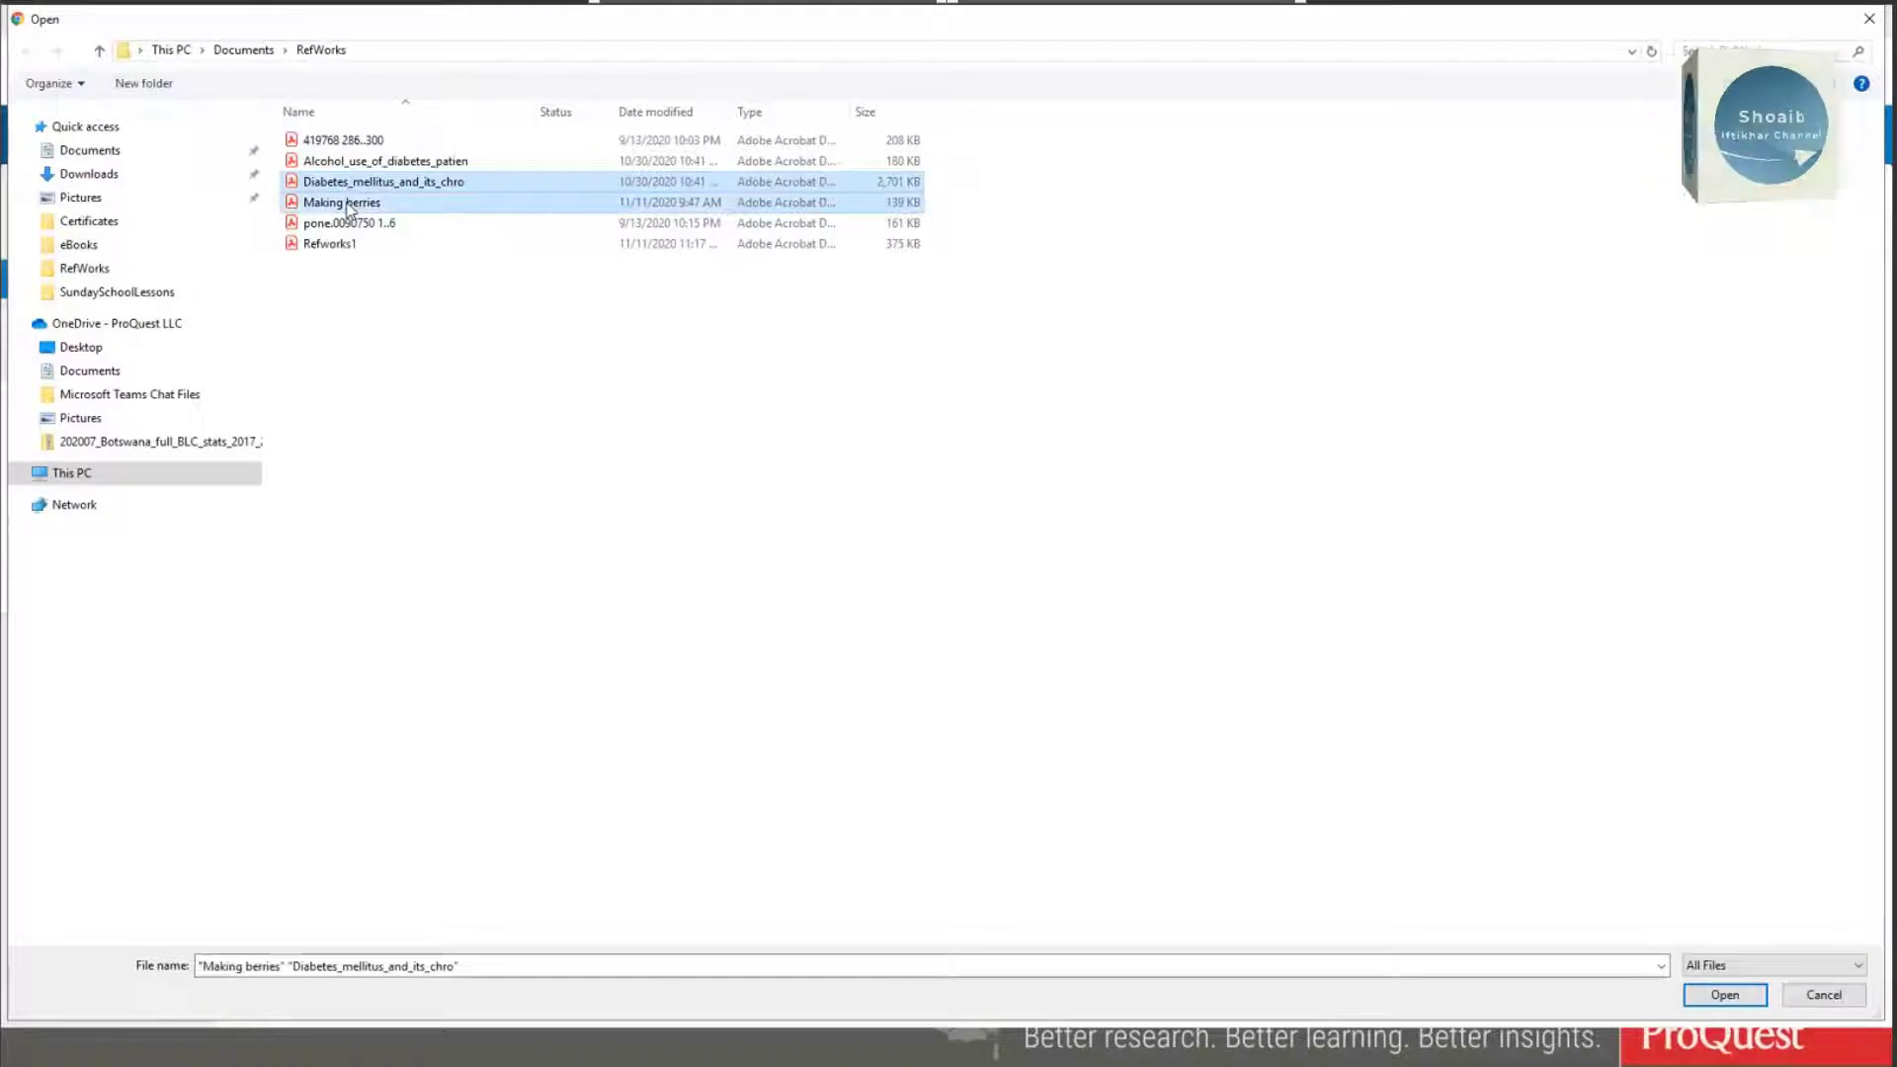
{"action": "left_click", "coordinate": [1730, 1003]}
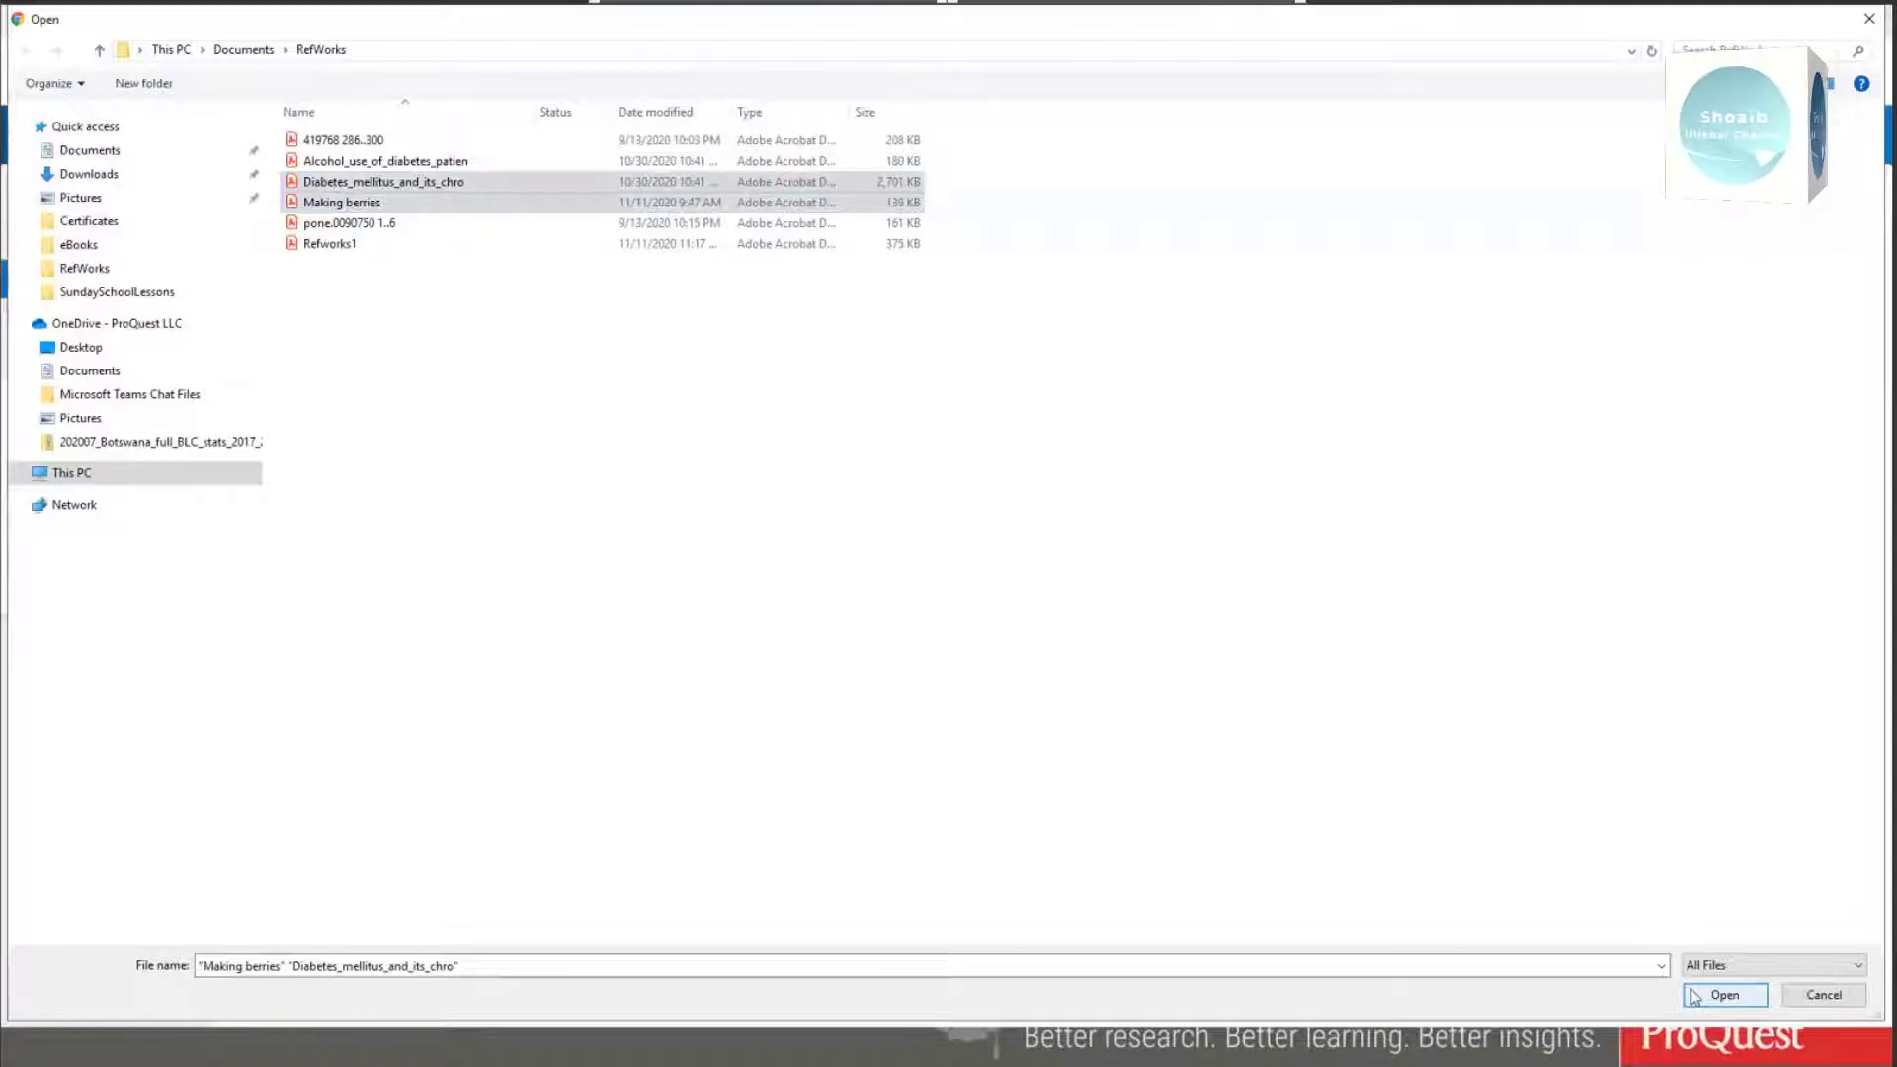
{"action": "left_click", "coordinate": [1696, 996]}
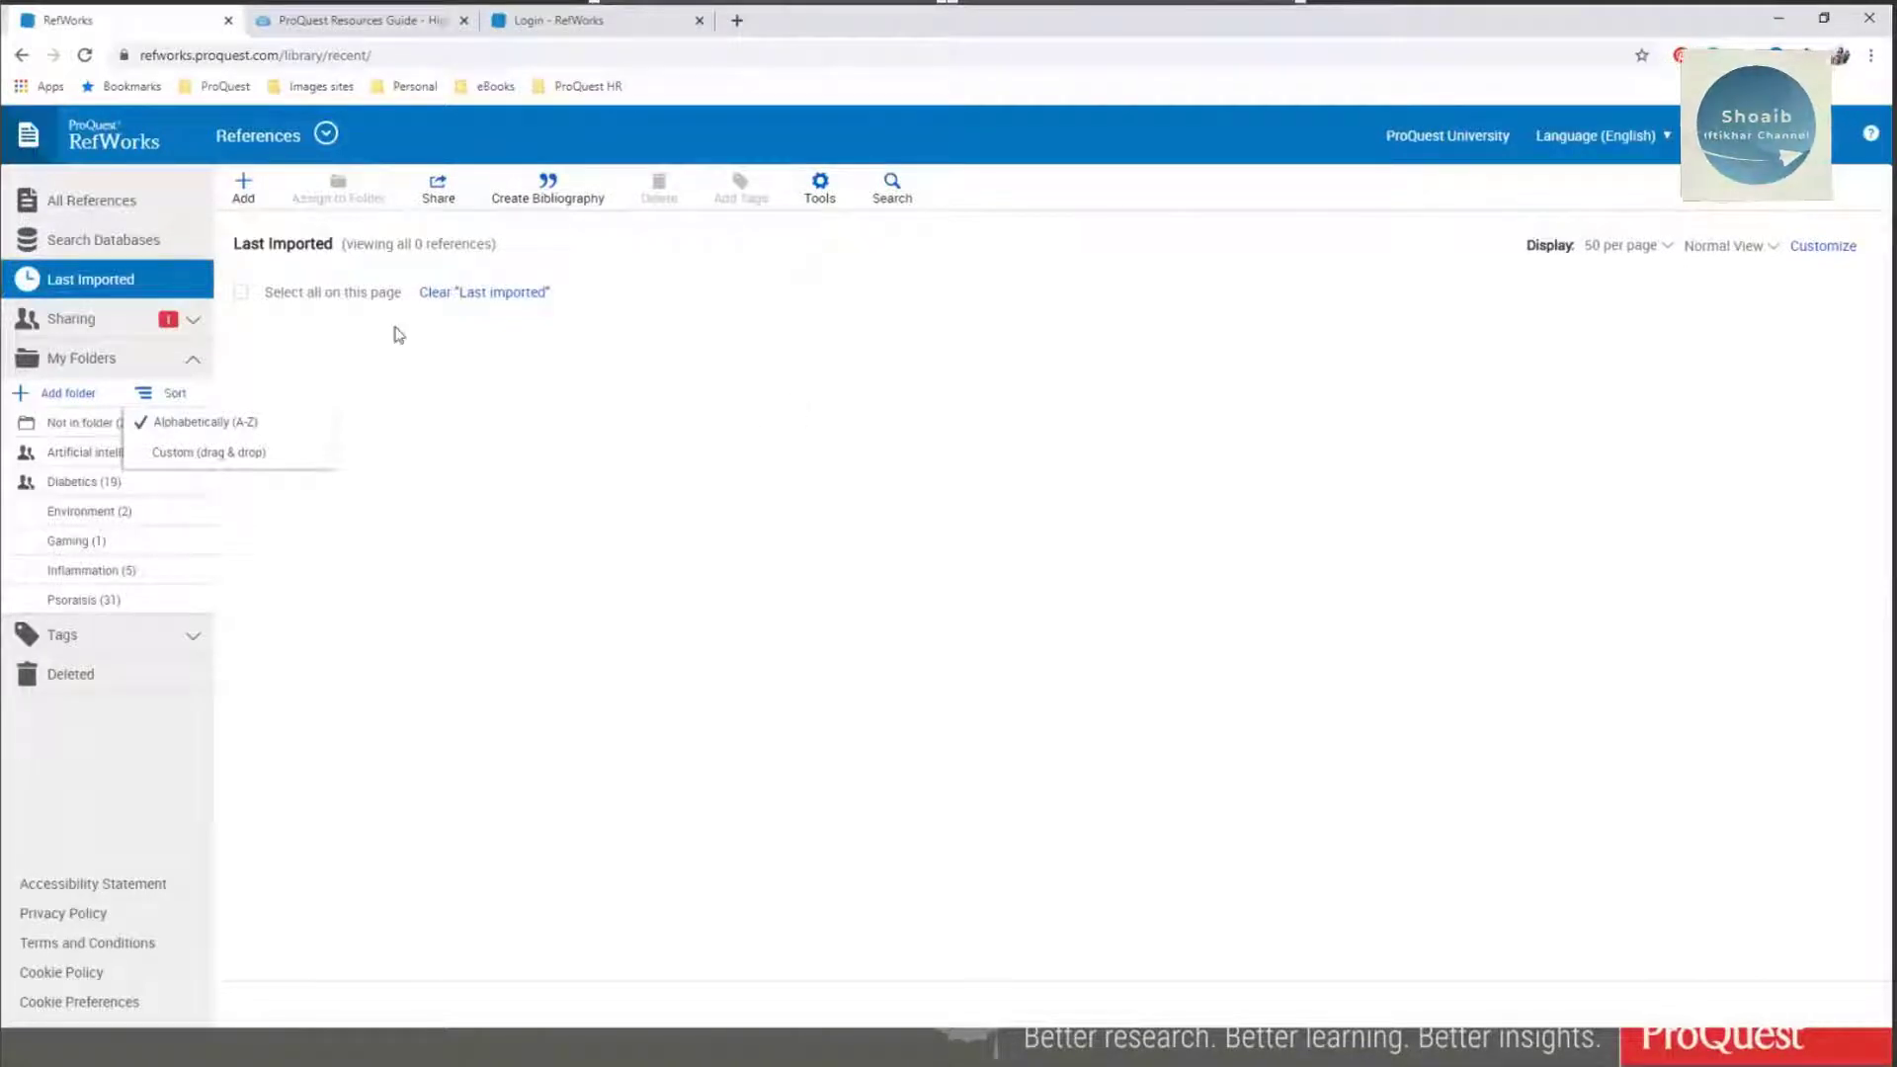
Step: Clear the Last Imported list and try to add two PDF files directly to its file area
{"action": "left_click", "coordinate": [493, 291]}
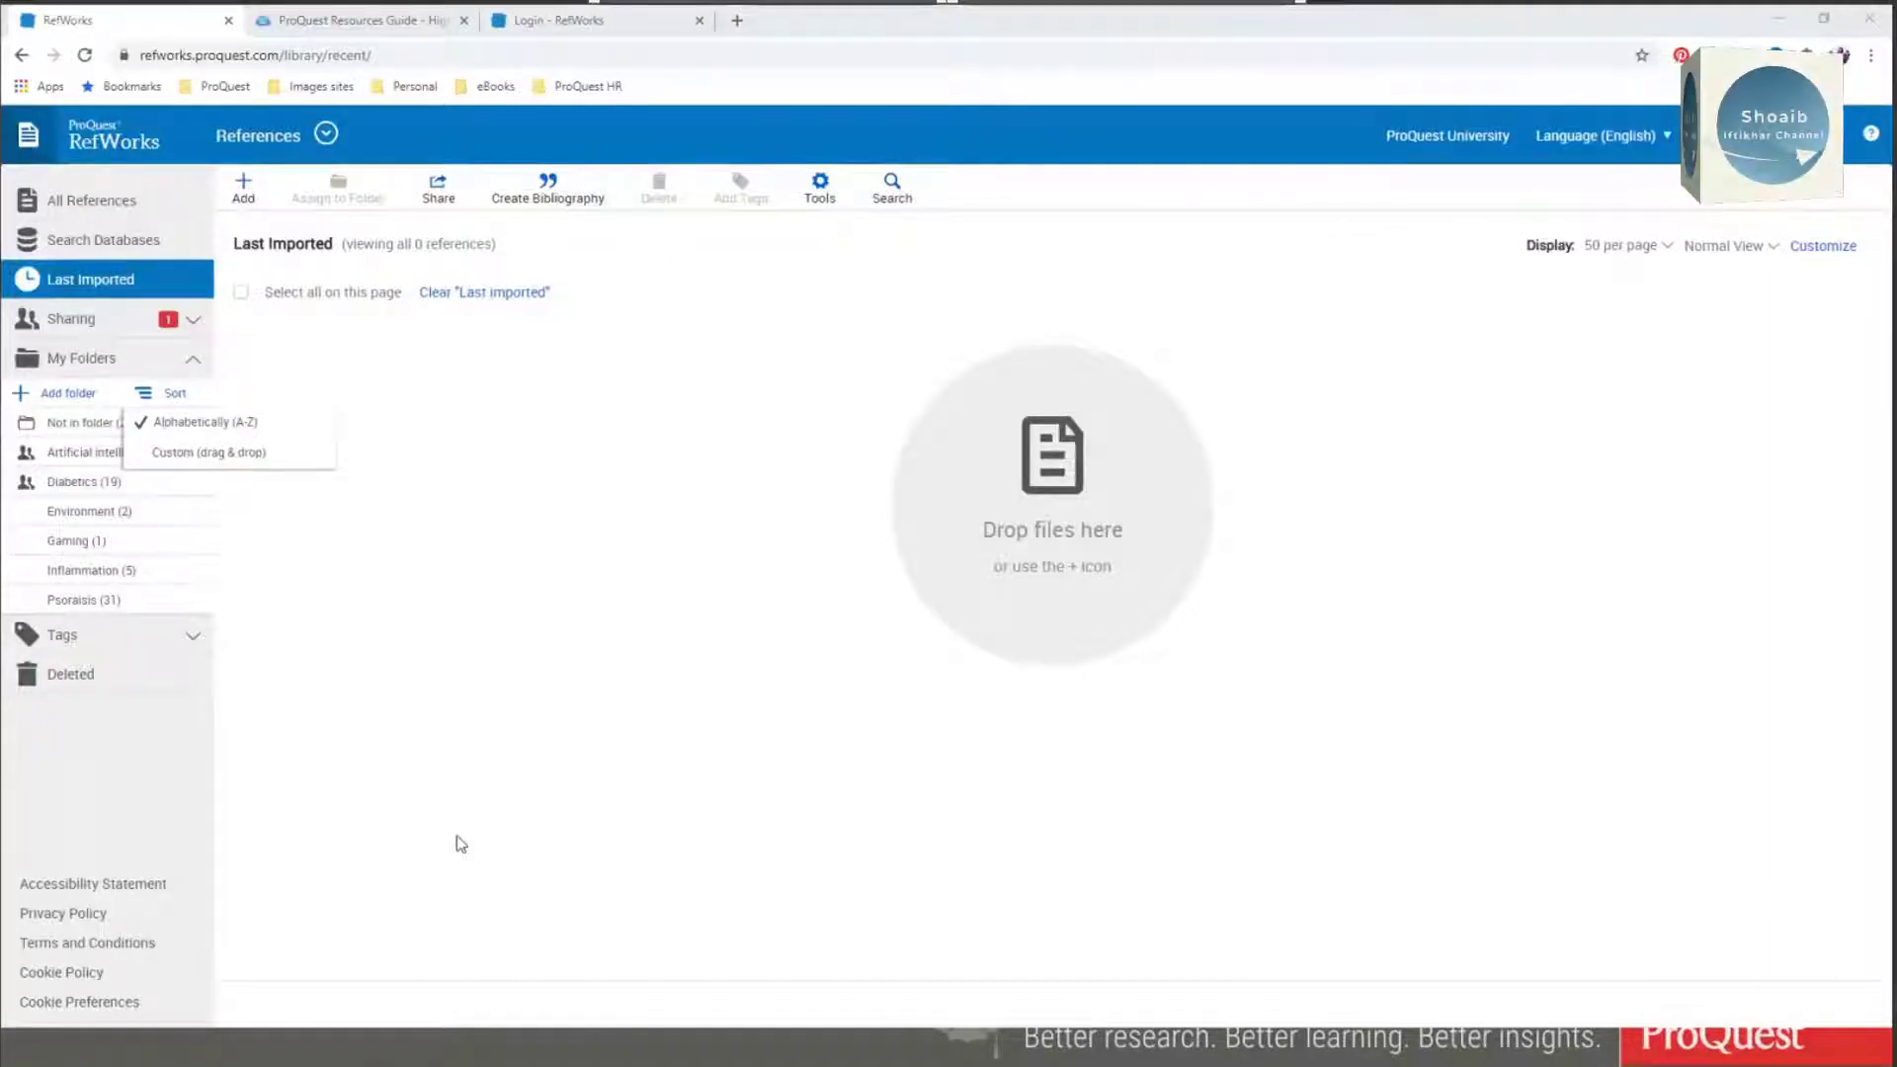
{"action": "left_click_drag", "start_coordinate": [675, 771], "coordinate": [1005, 413]}
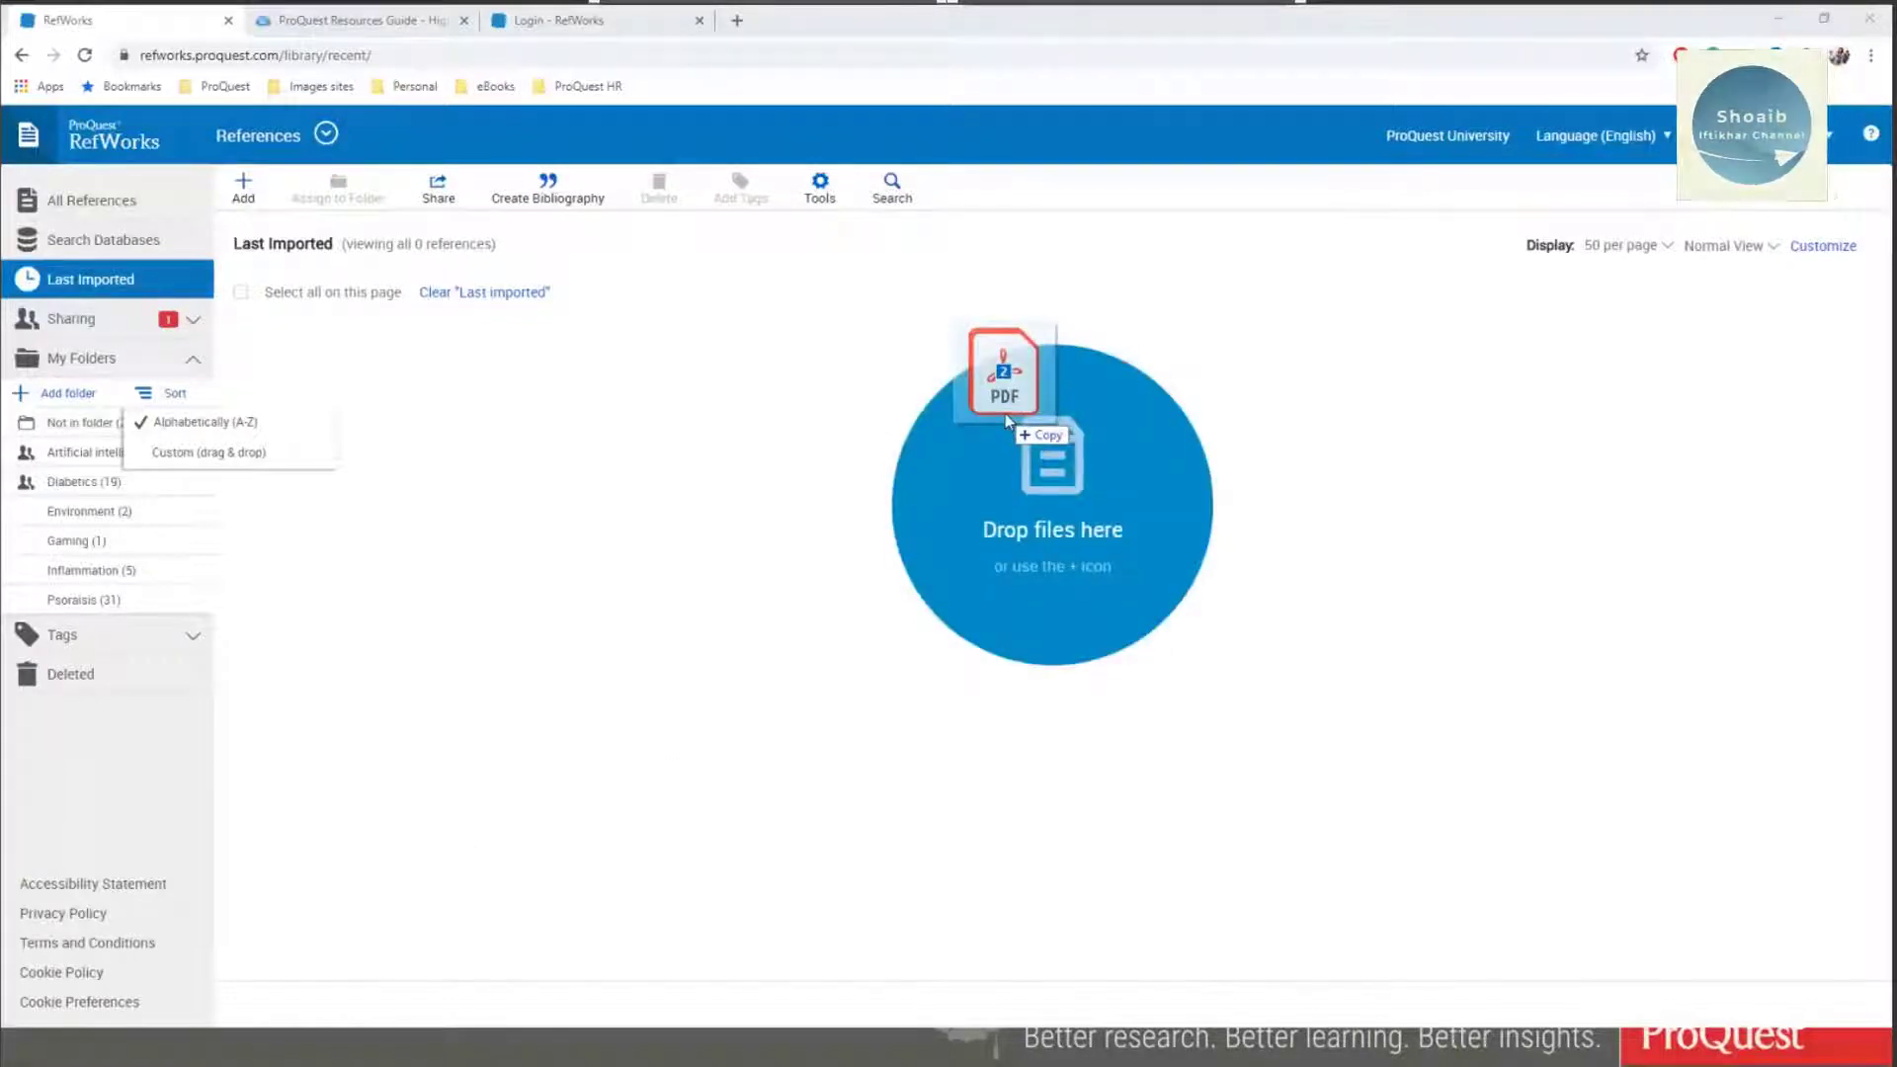
{"action": "left_click_drag", "start_coordinate": [1005, 413], "coordinate": [1005, 413]}
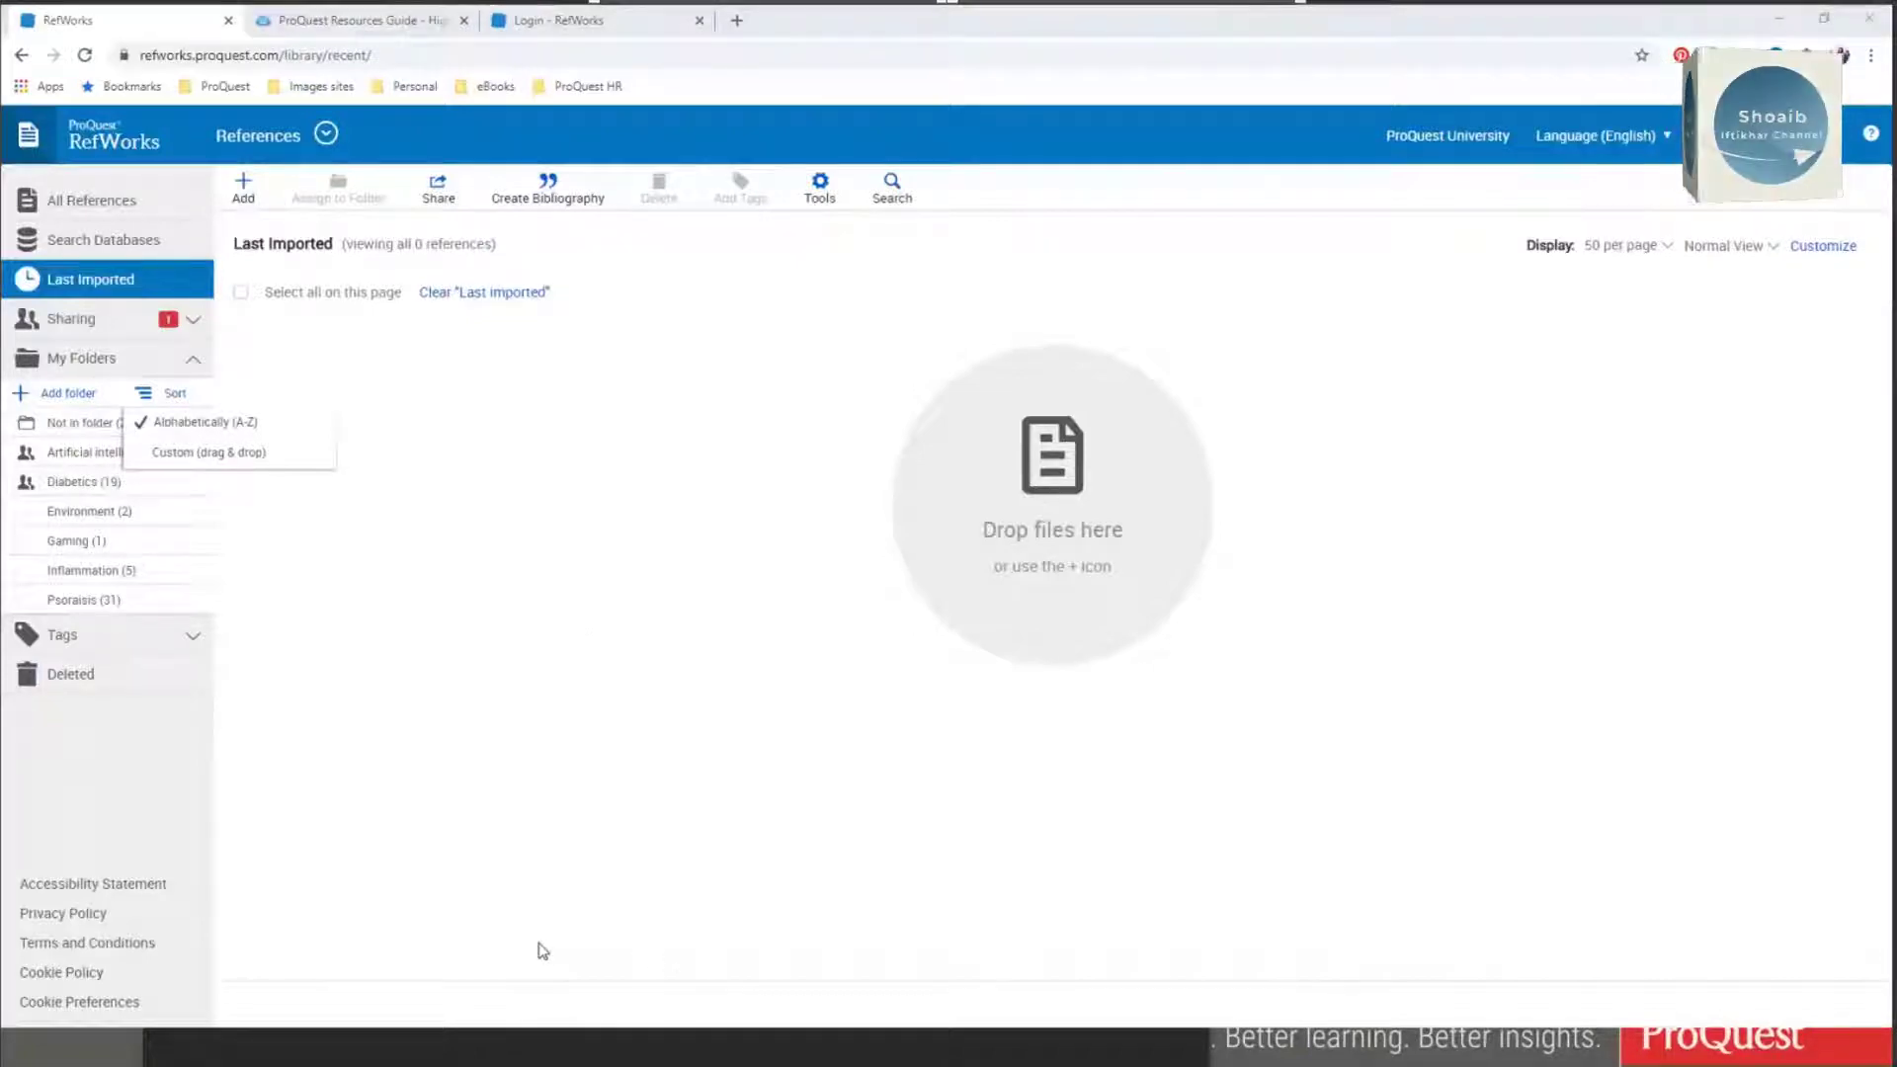
Step: Open a new browser window and load the ProQuest sign-in page
{"action": "left_click", "coordinate": [704, 966]}
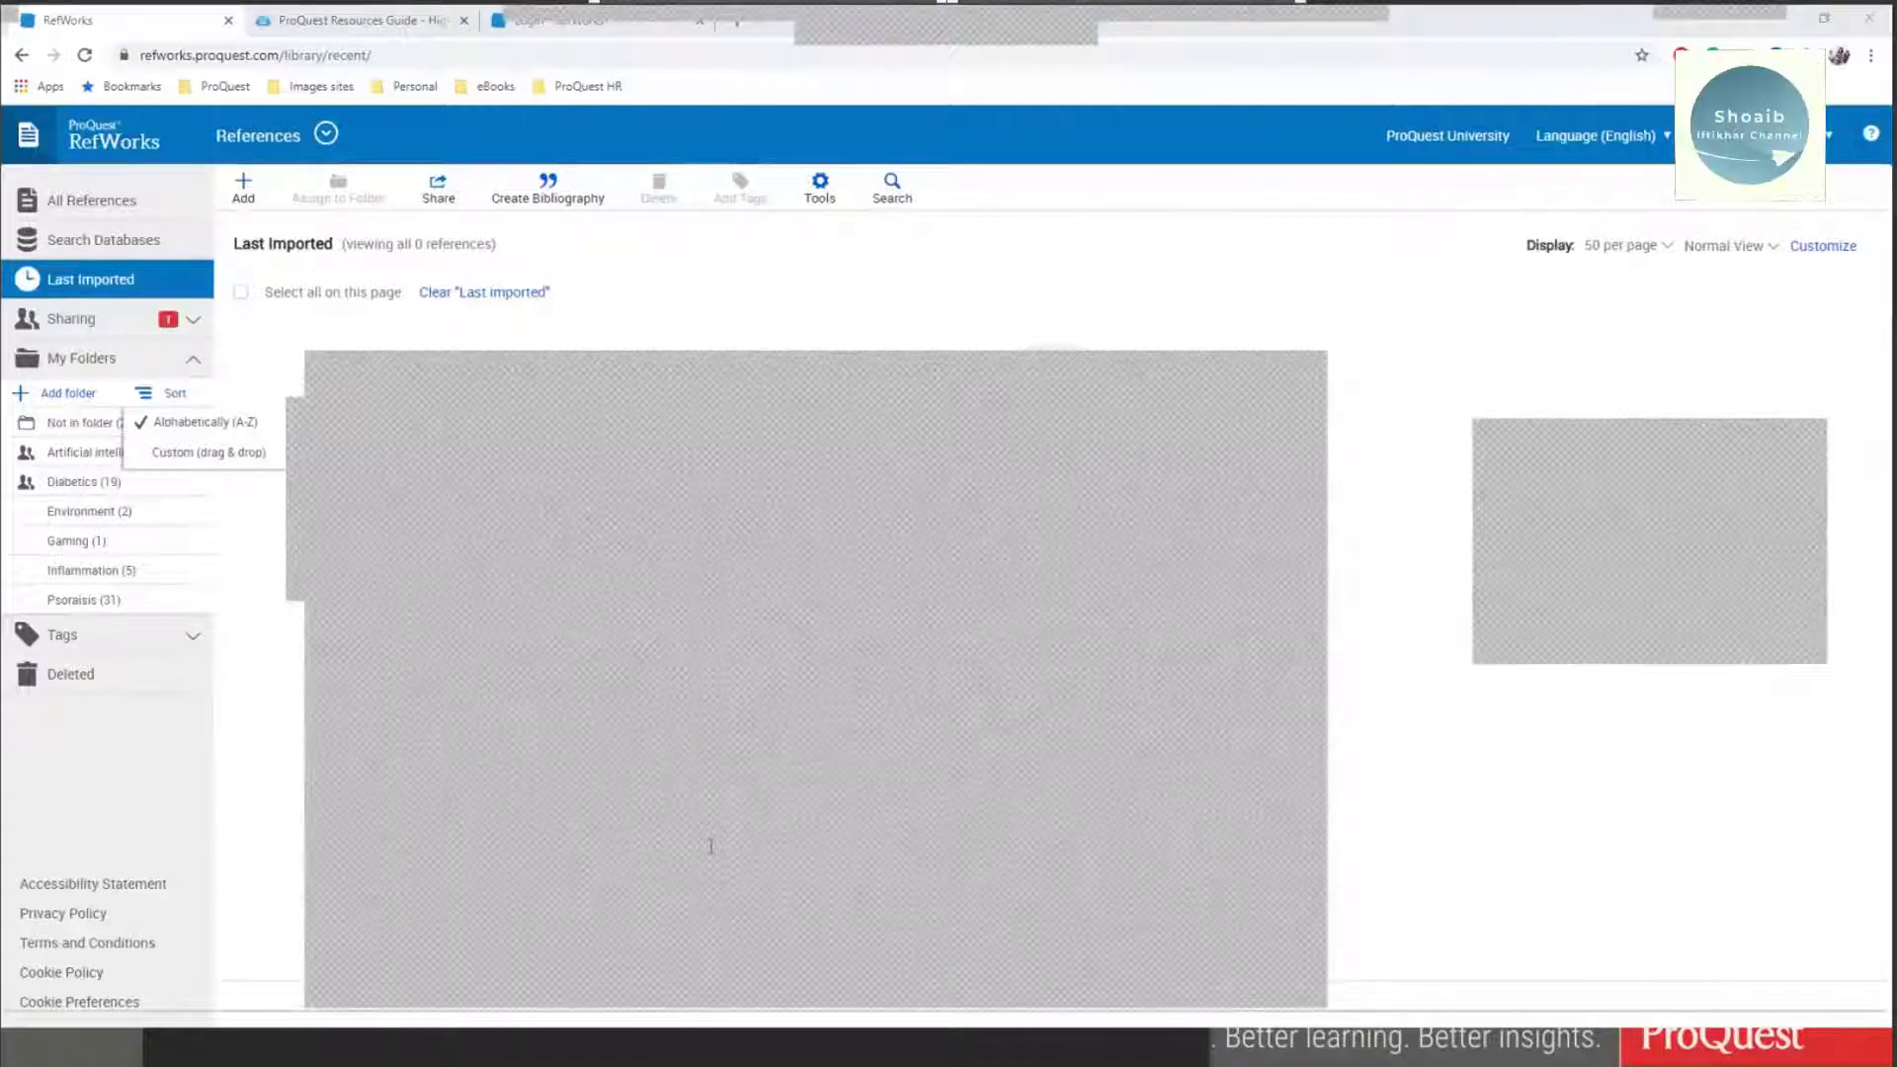
{"action": "left_click", "coordinate": [279, 1053]}
{"action": "left_click", "coordinate": [280, 909]}
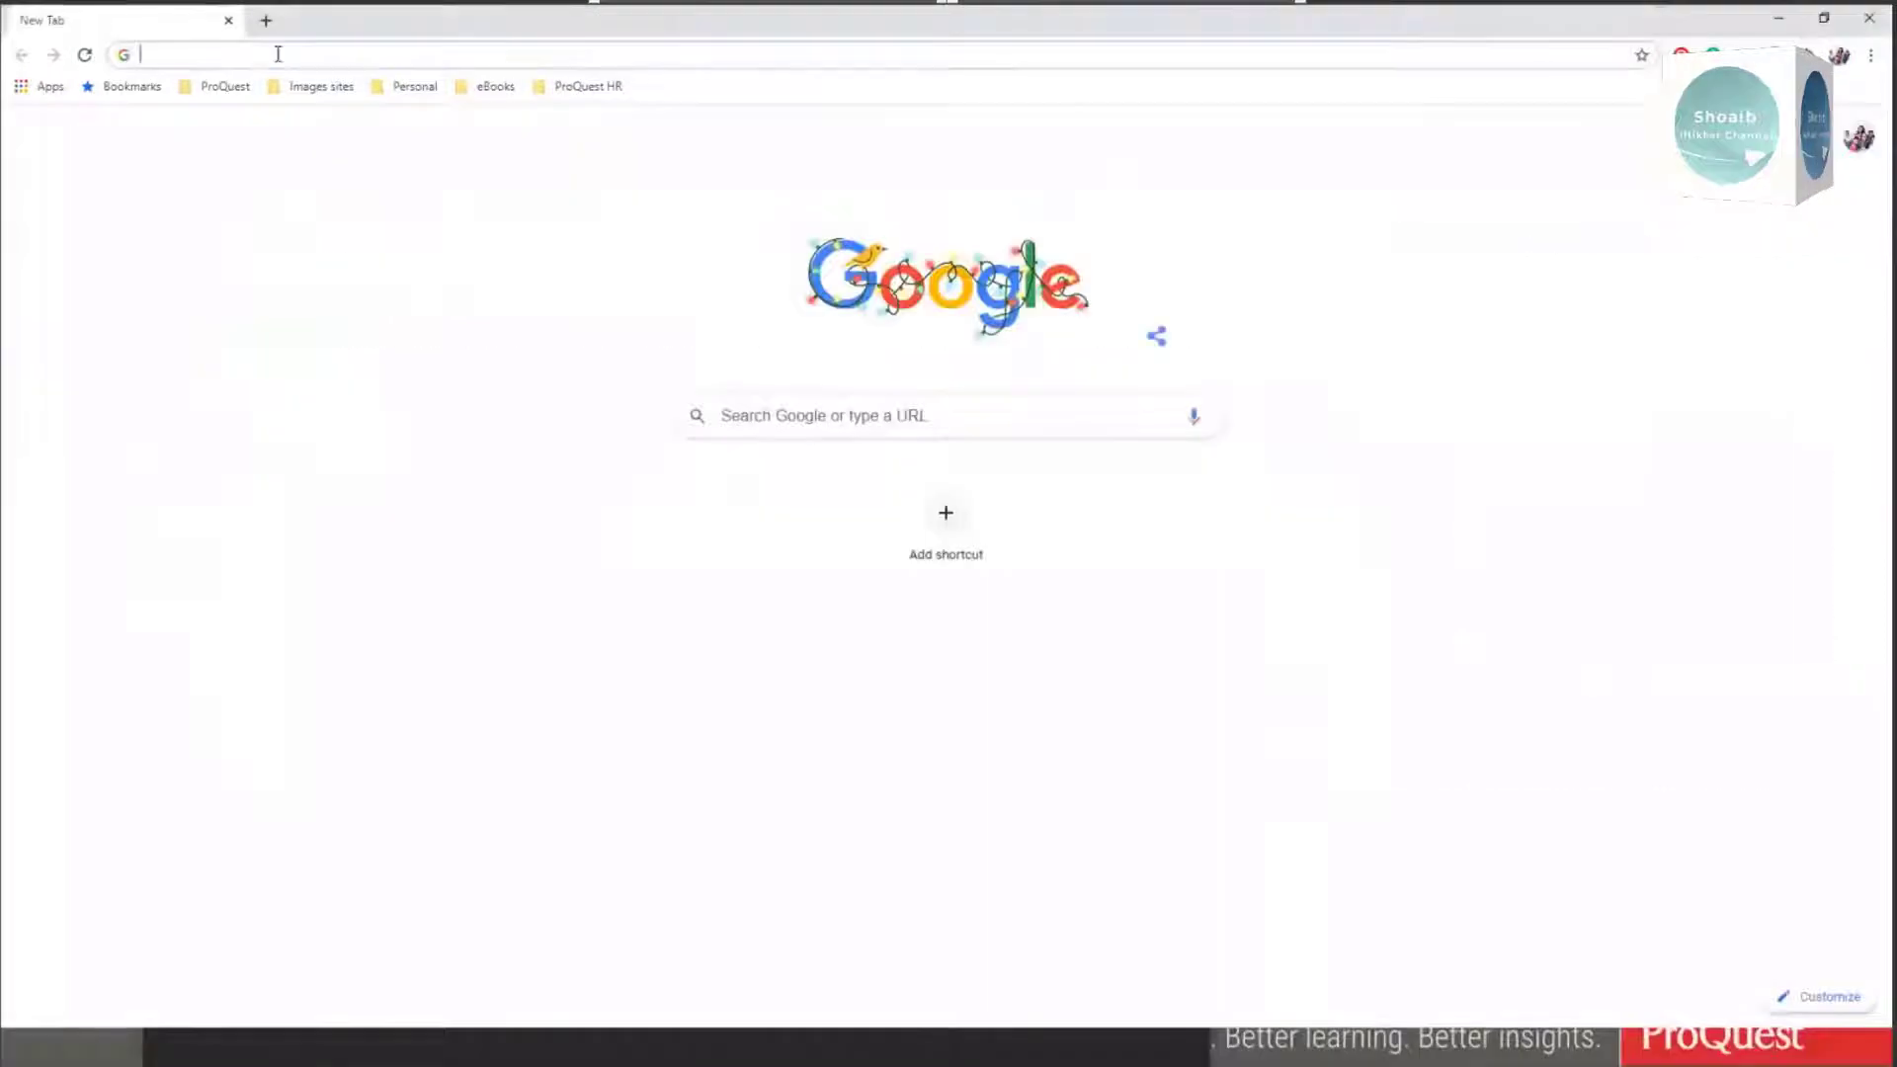
{"action": "left_click", "coordinate": [319, 59]}
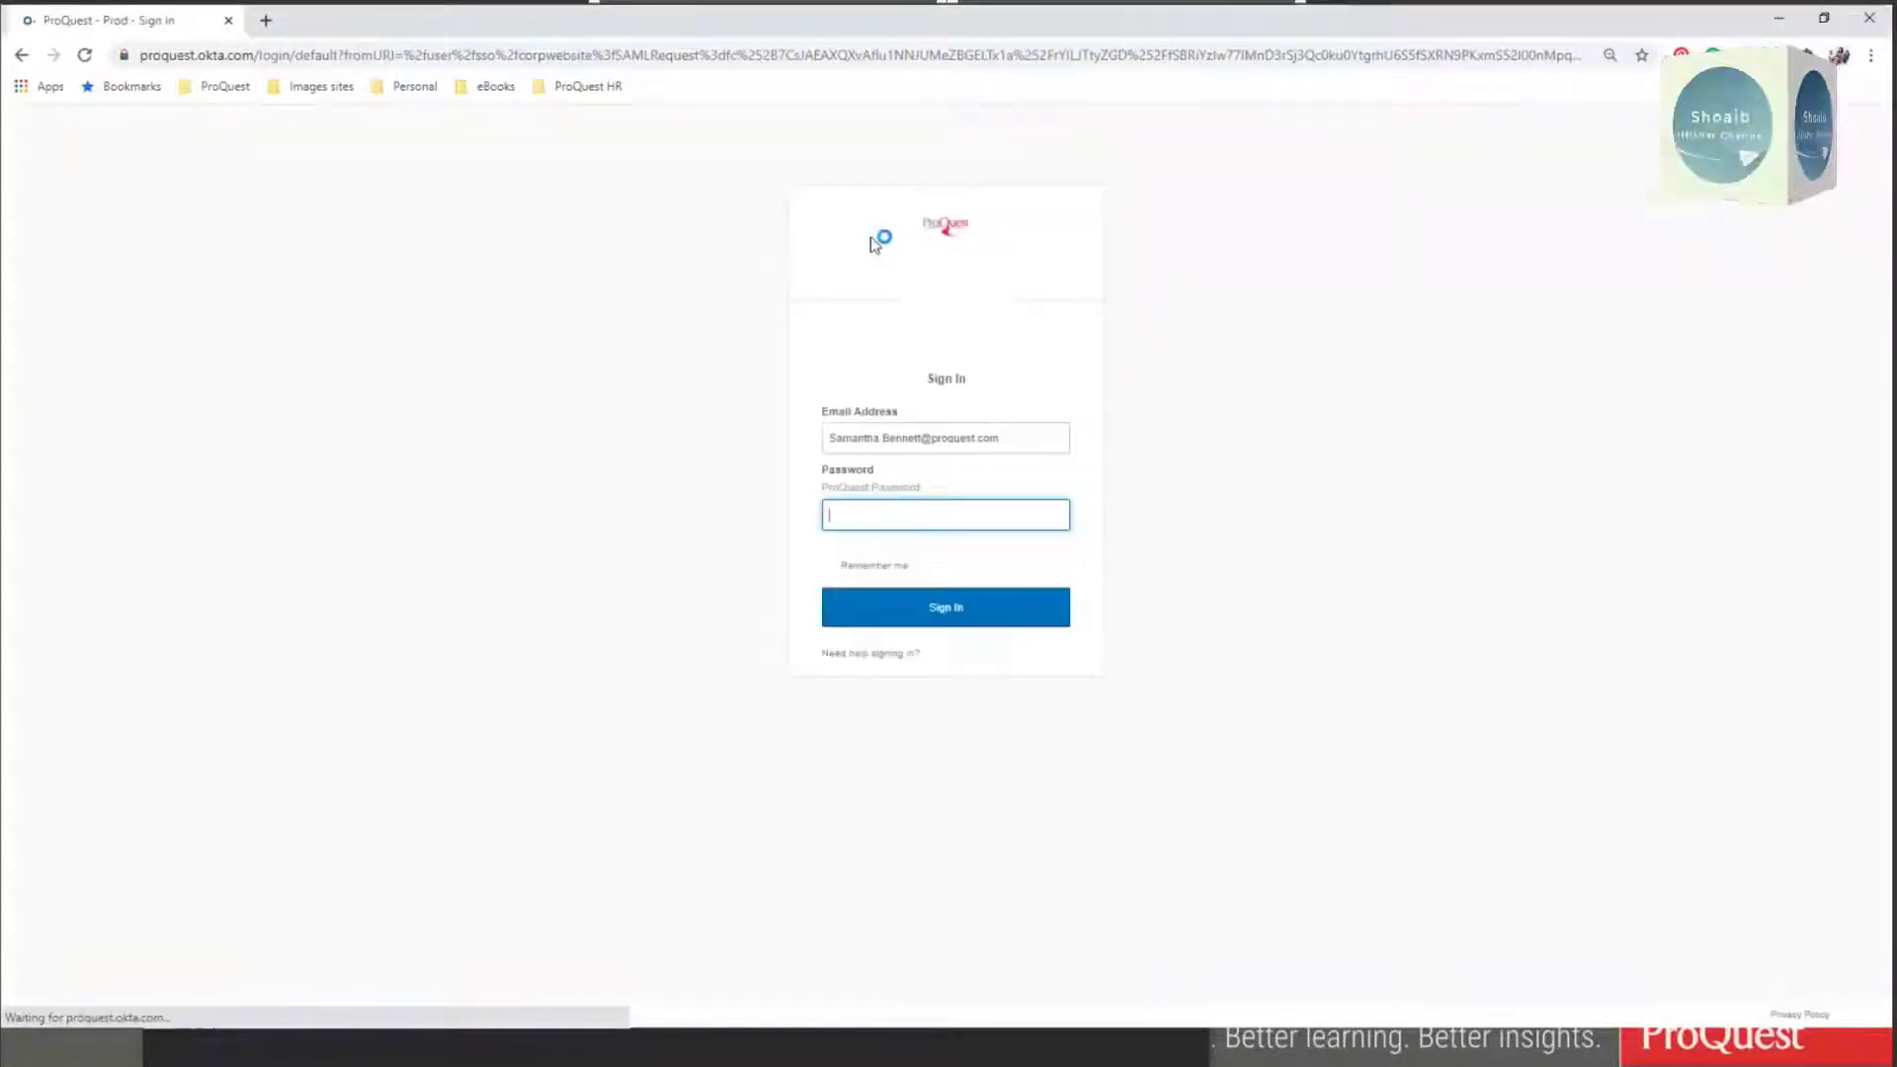
Step: Enter the account password on the ProQuest sign-in form
{"action": "left_click", "coordinate": [867, 515]}
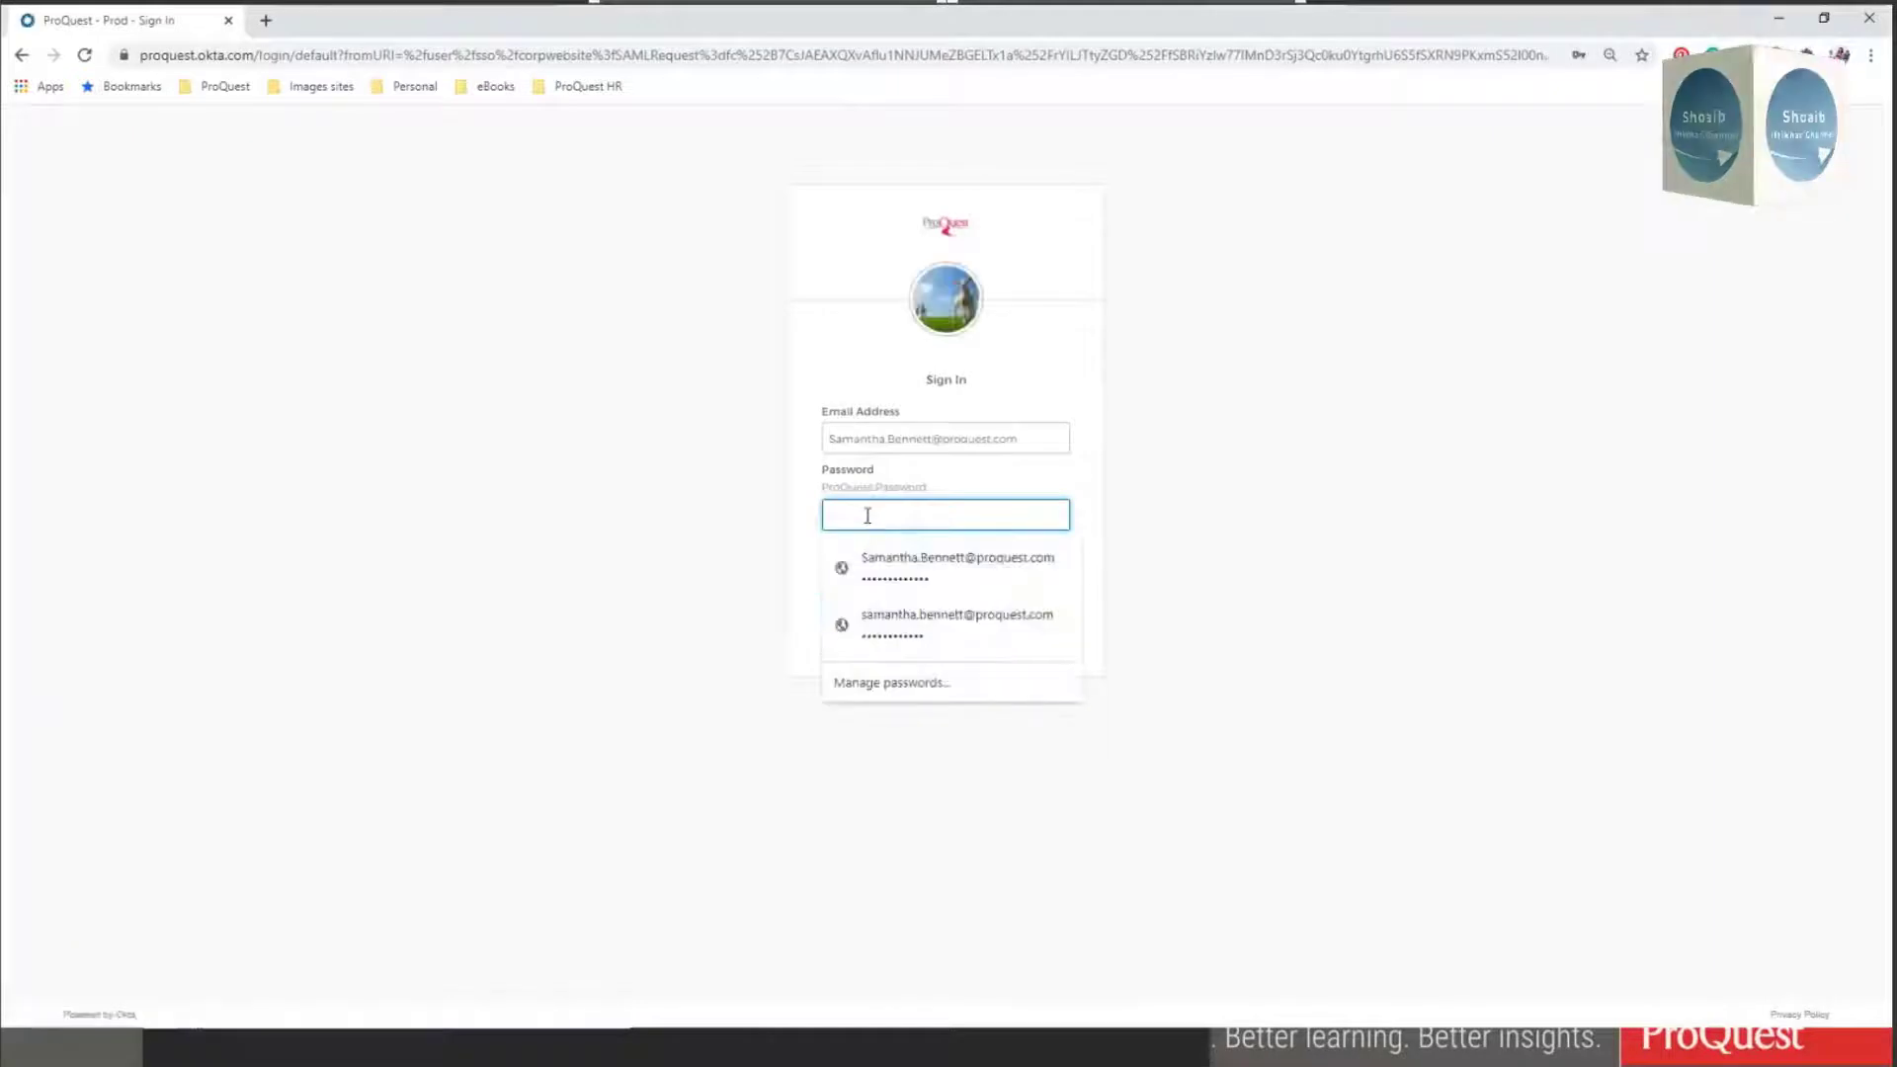
{"action": "type", "text": "*****"}
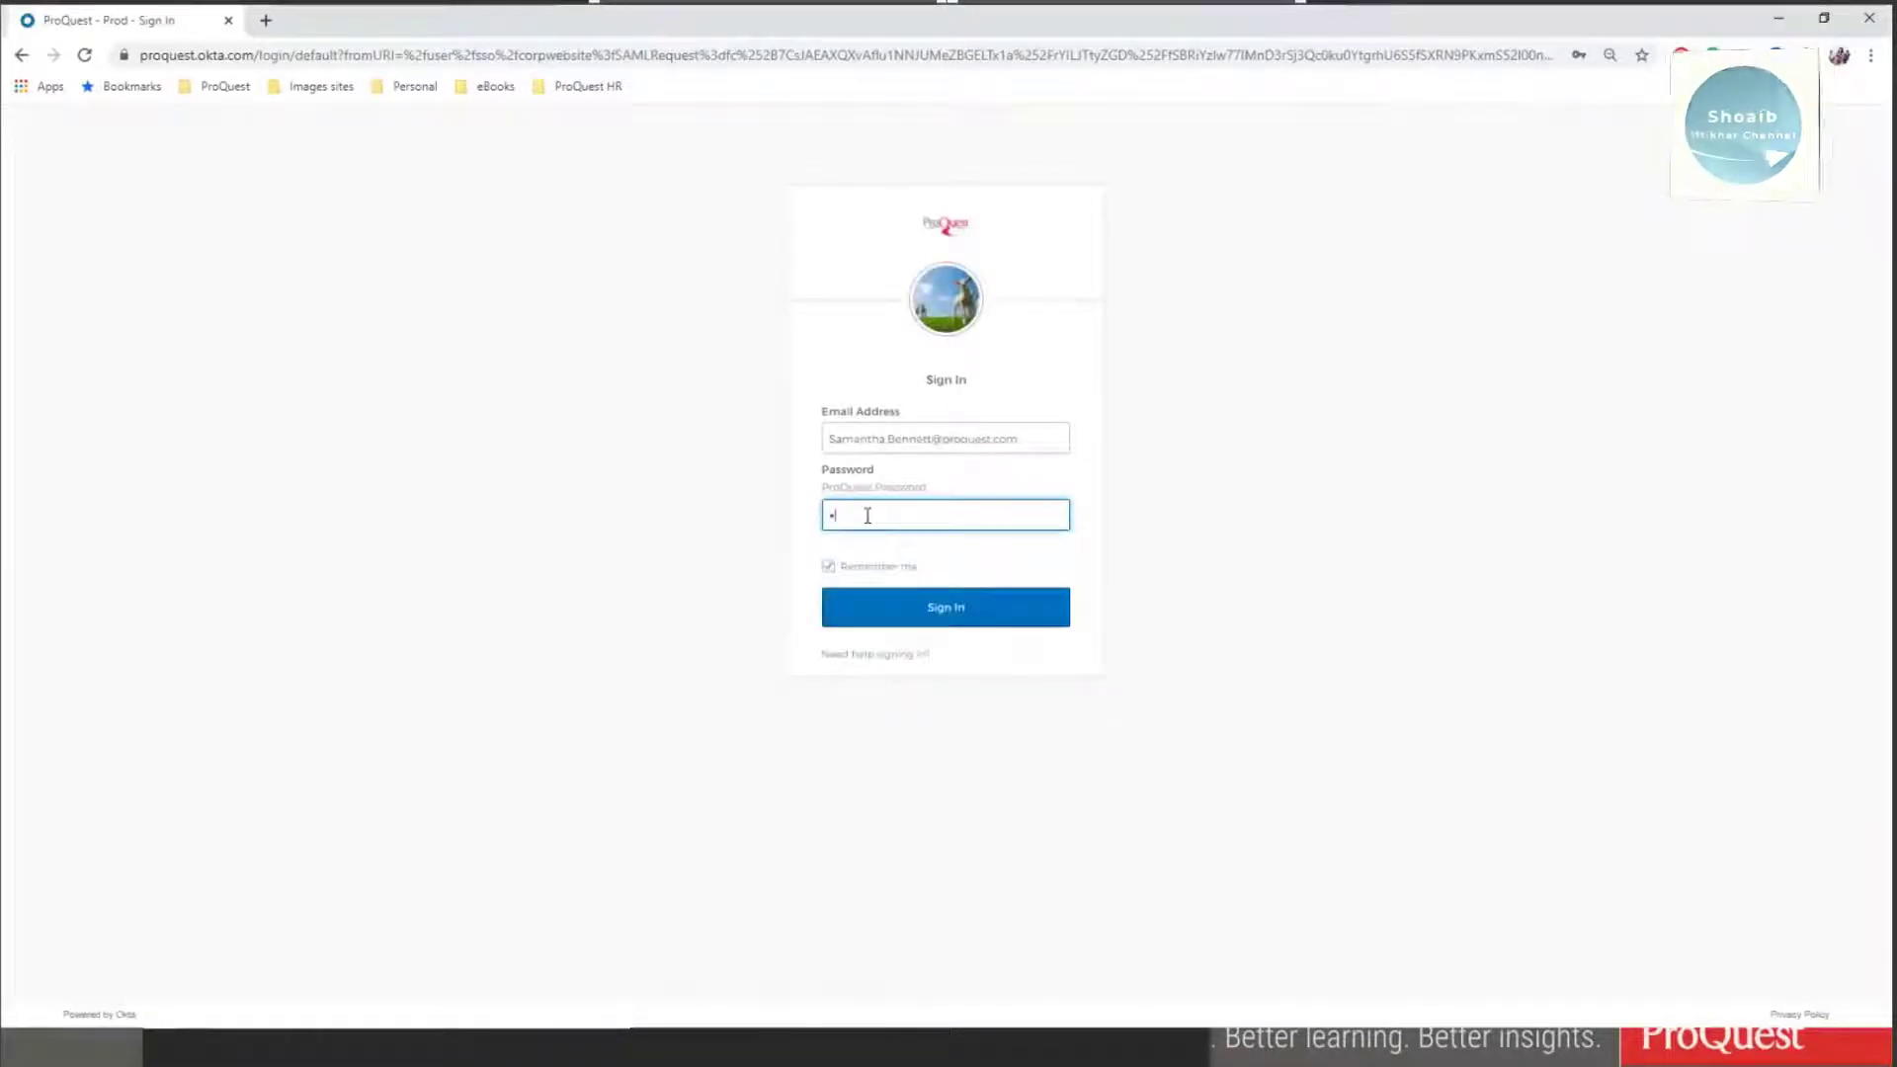
{"action": "type", "text": "*******"}
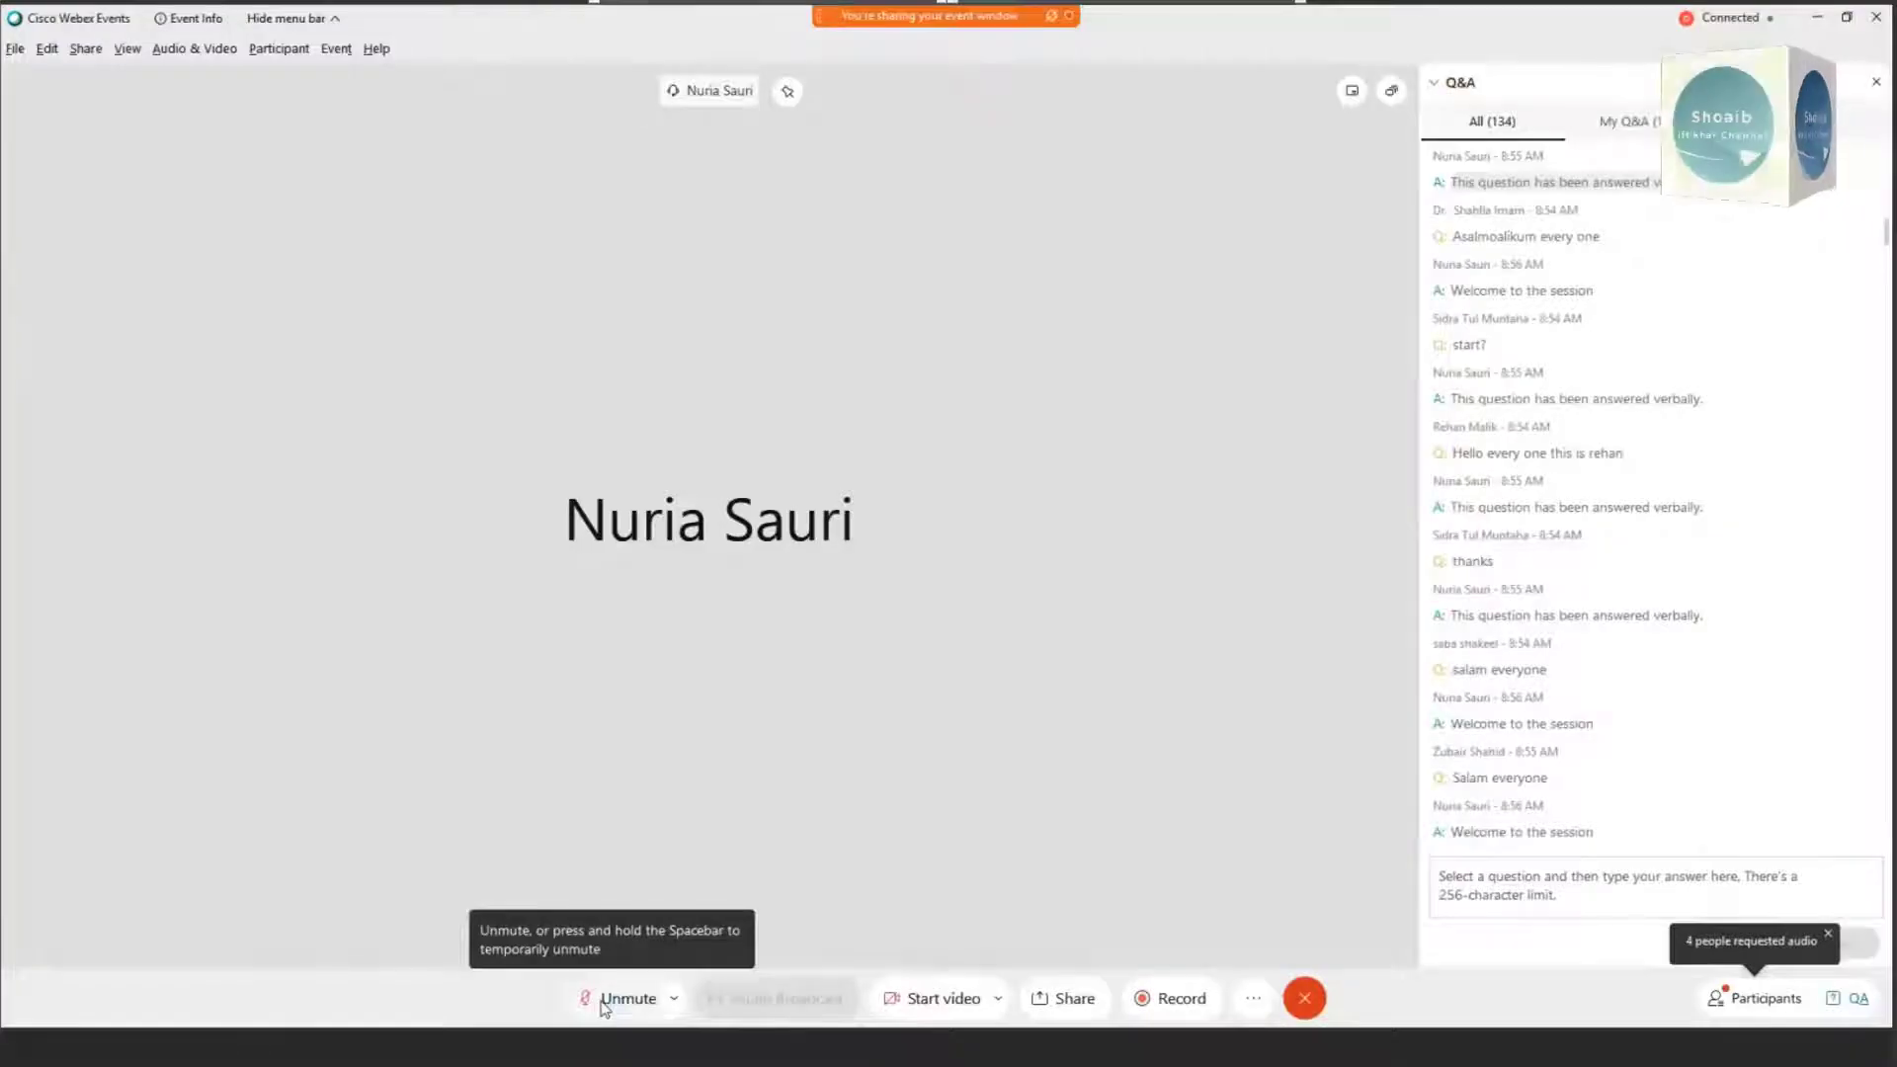
Step: Unmute the microphone in the Cisco Webex Events session and mute it again
{"action": "left_click", "coordinate": [607, 999]}
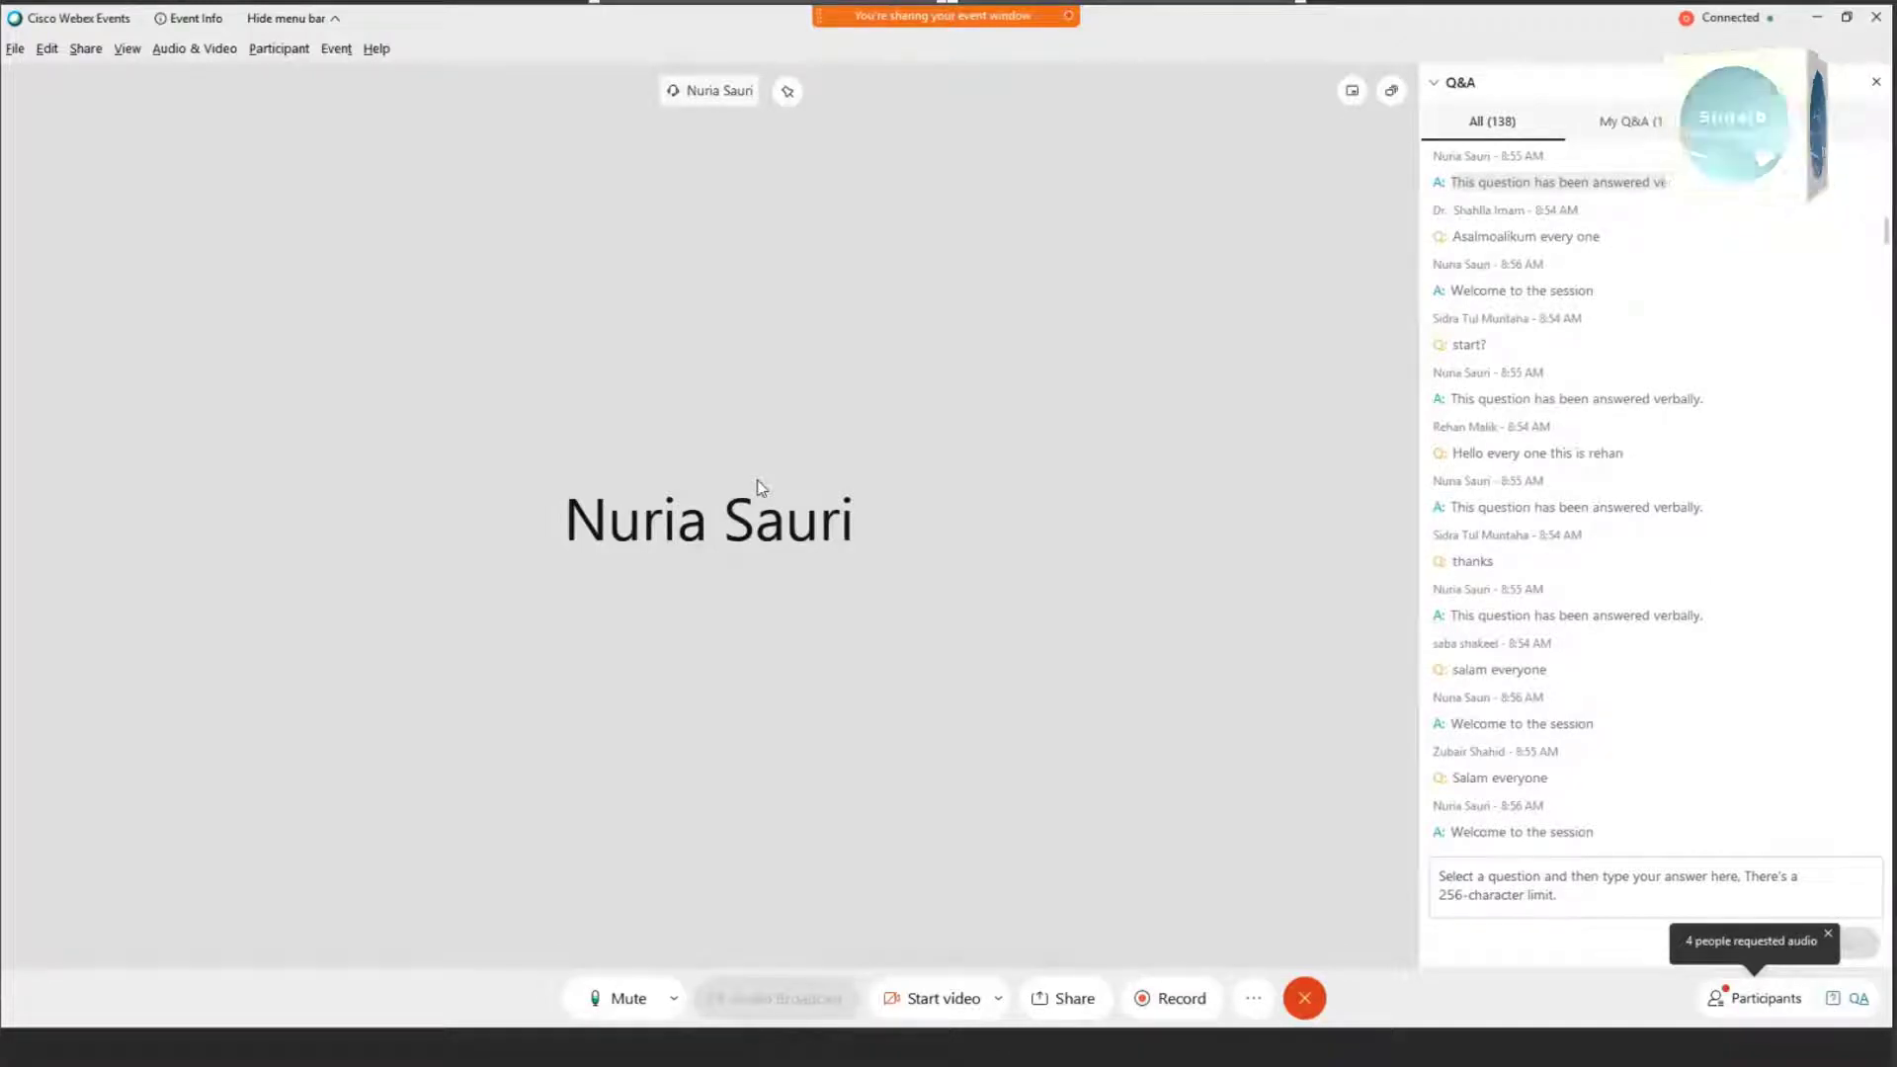
{"action": "left_click", "coordinate": [1524, 873]}
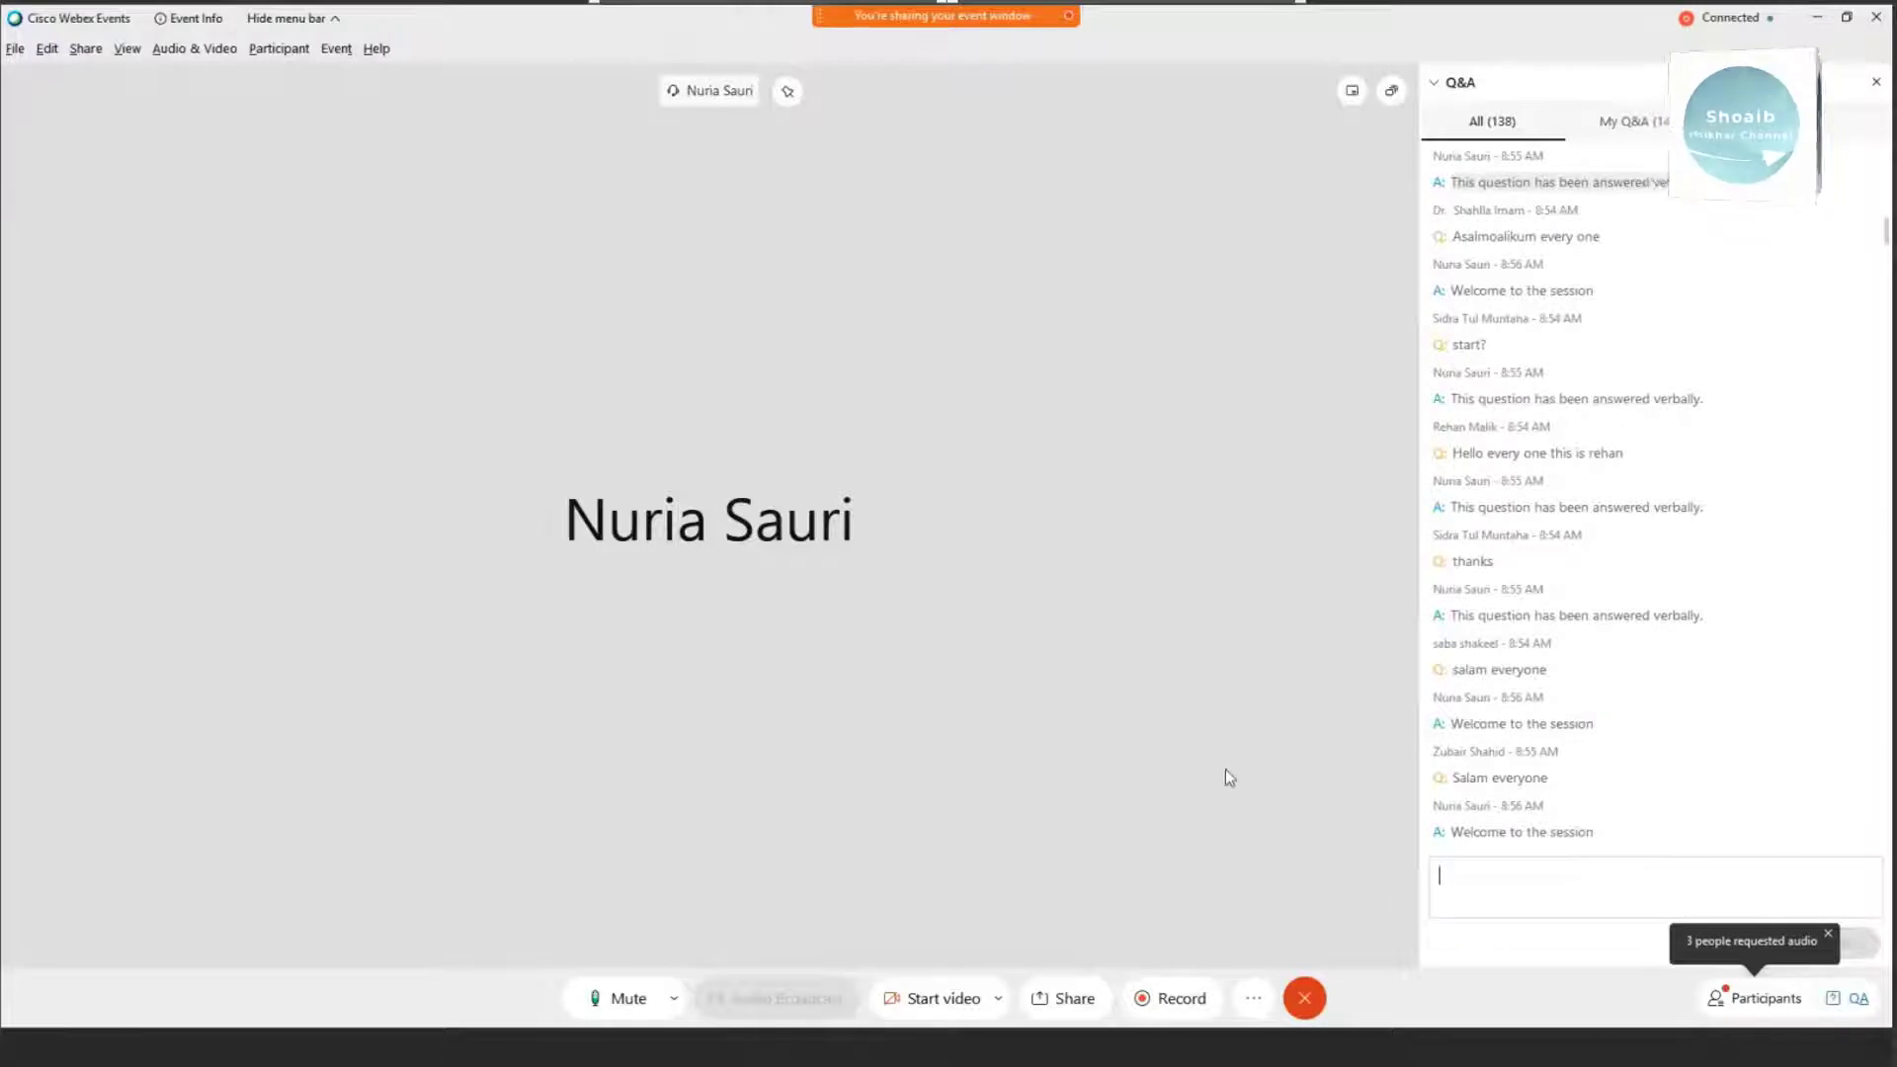
{"action": "left_click", "coordinate": [619, 1003]}
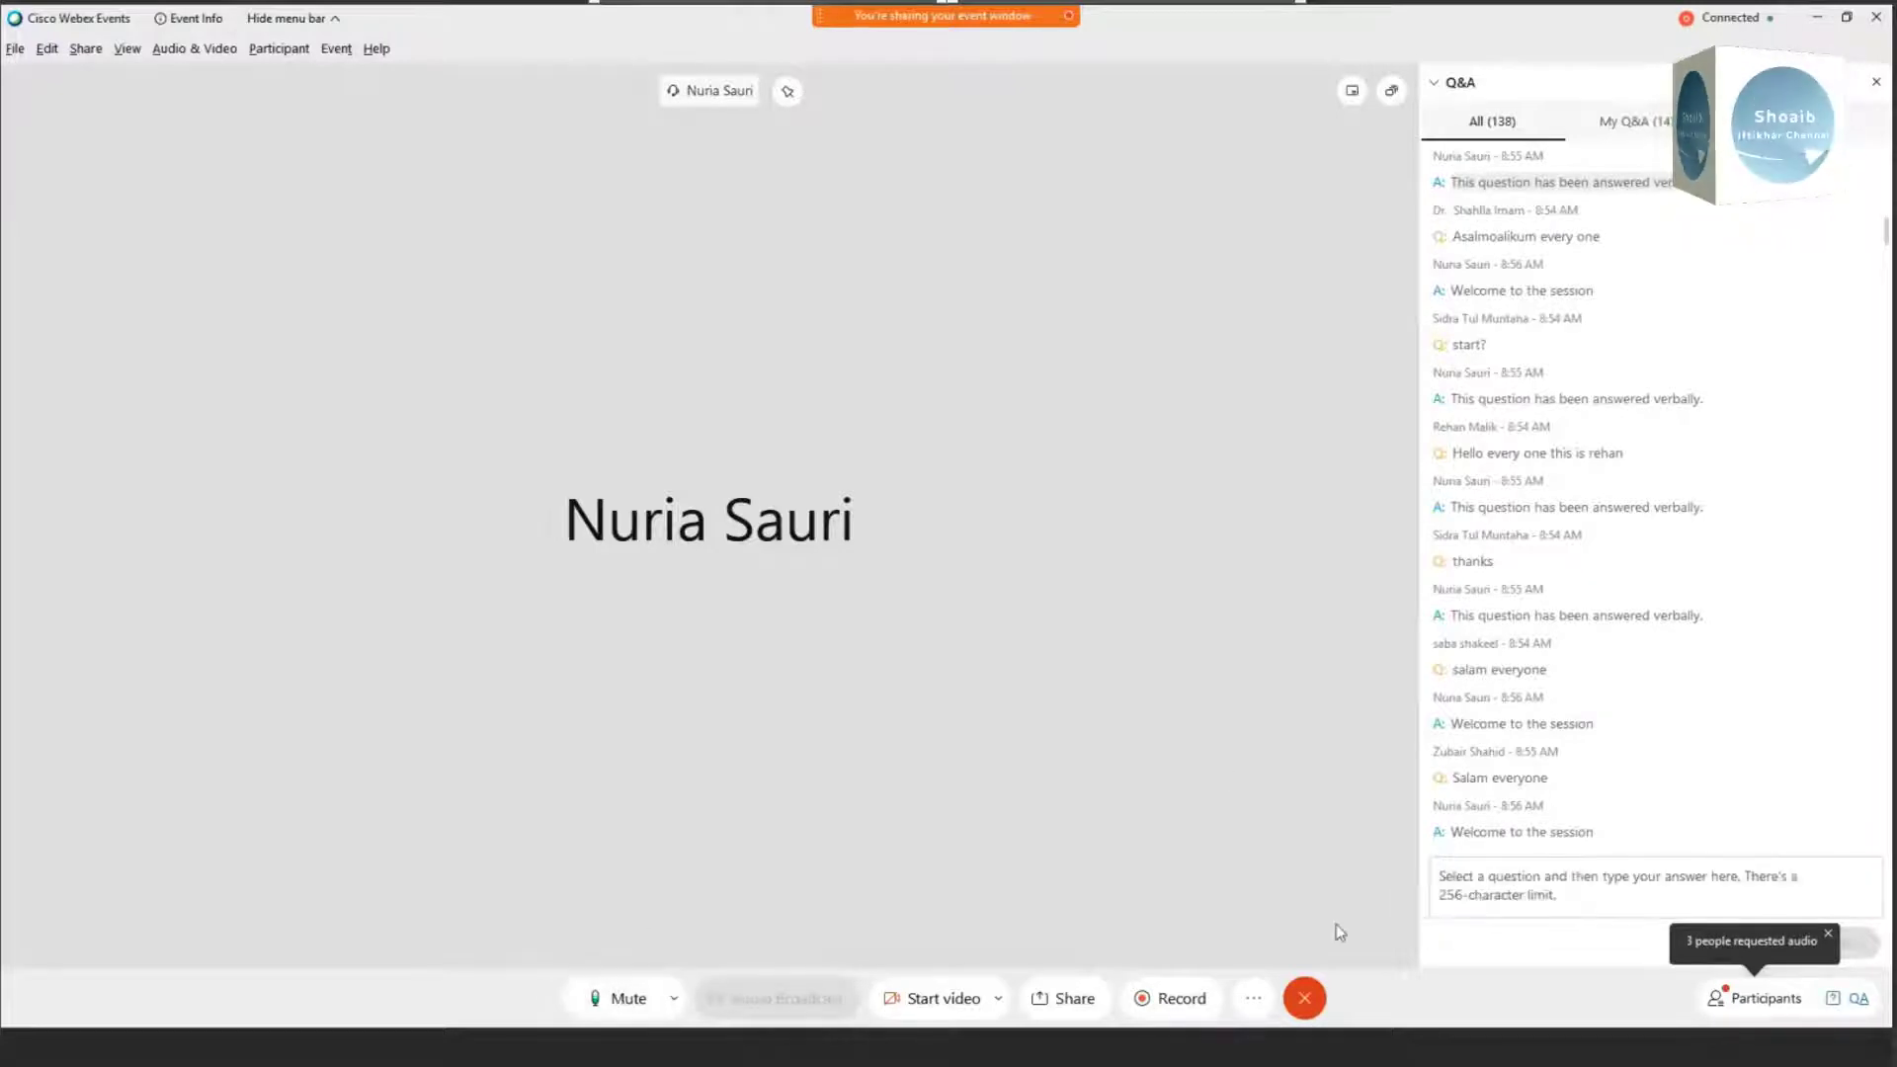
Step: Review the questions listed under My Q&A in the event and activate the answer field
{"action": "left_click", "coordinate": [1597, 877]}
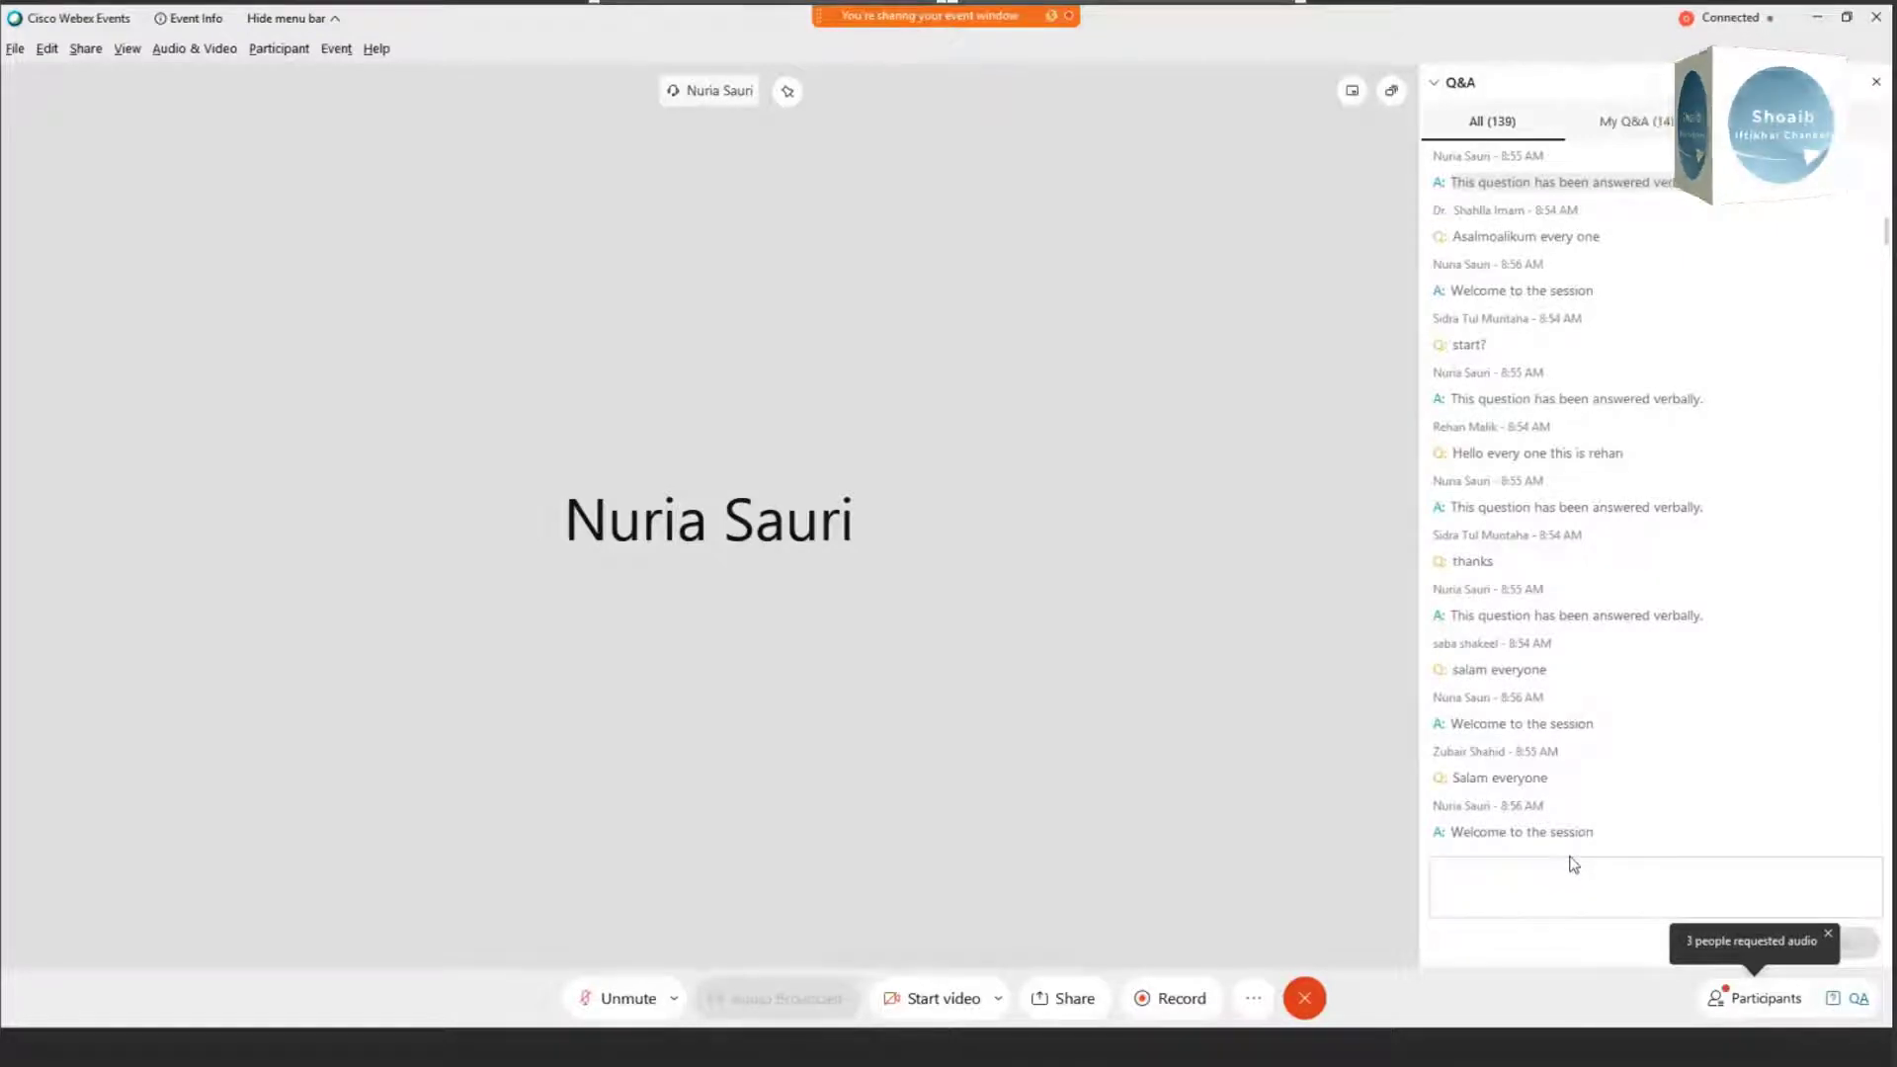
{"action": "left_click", "coordinate": [1575, 865]}
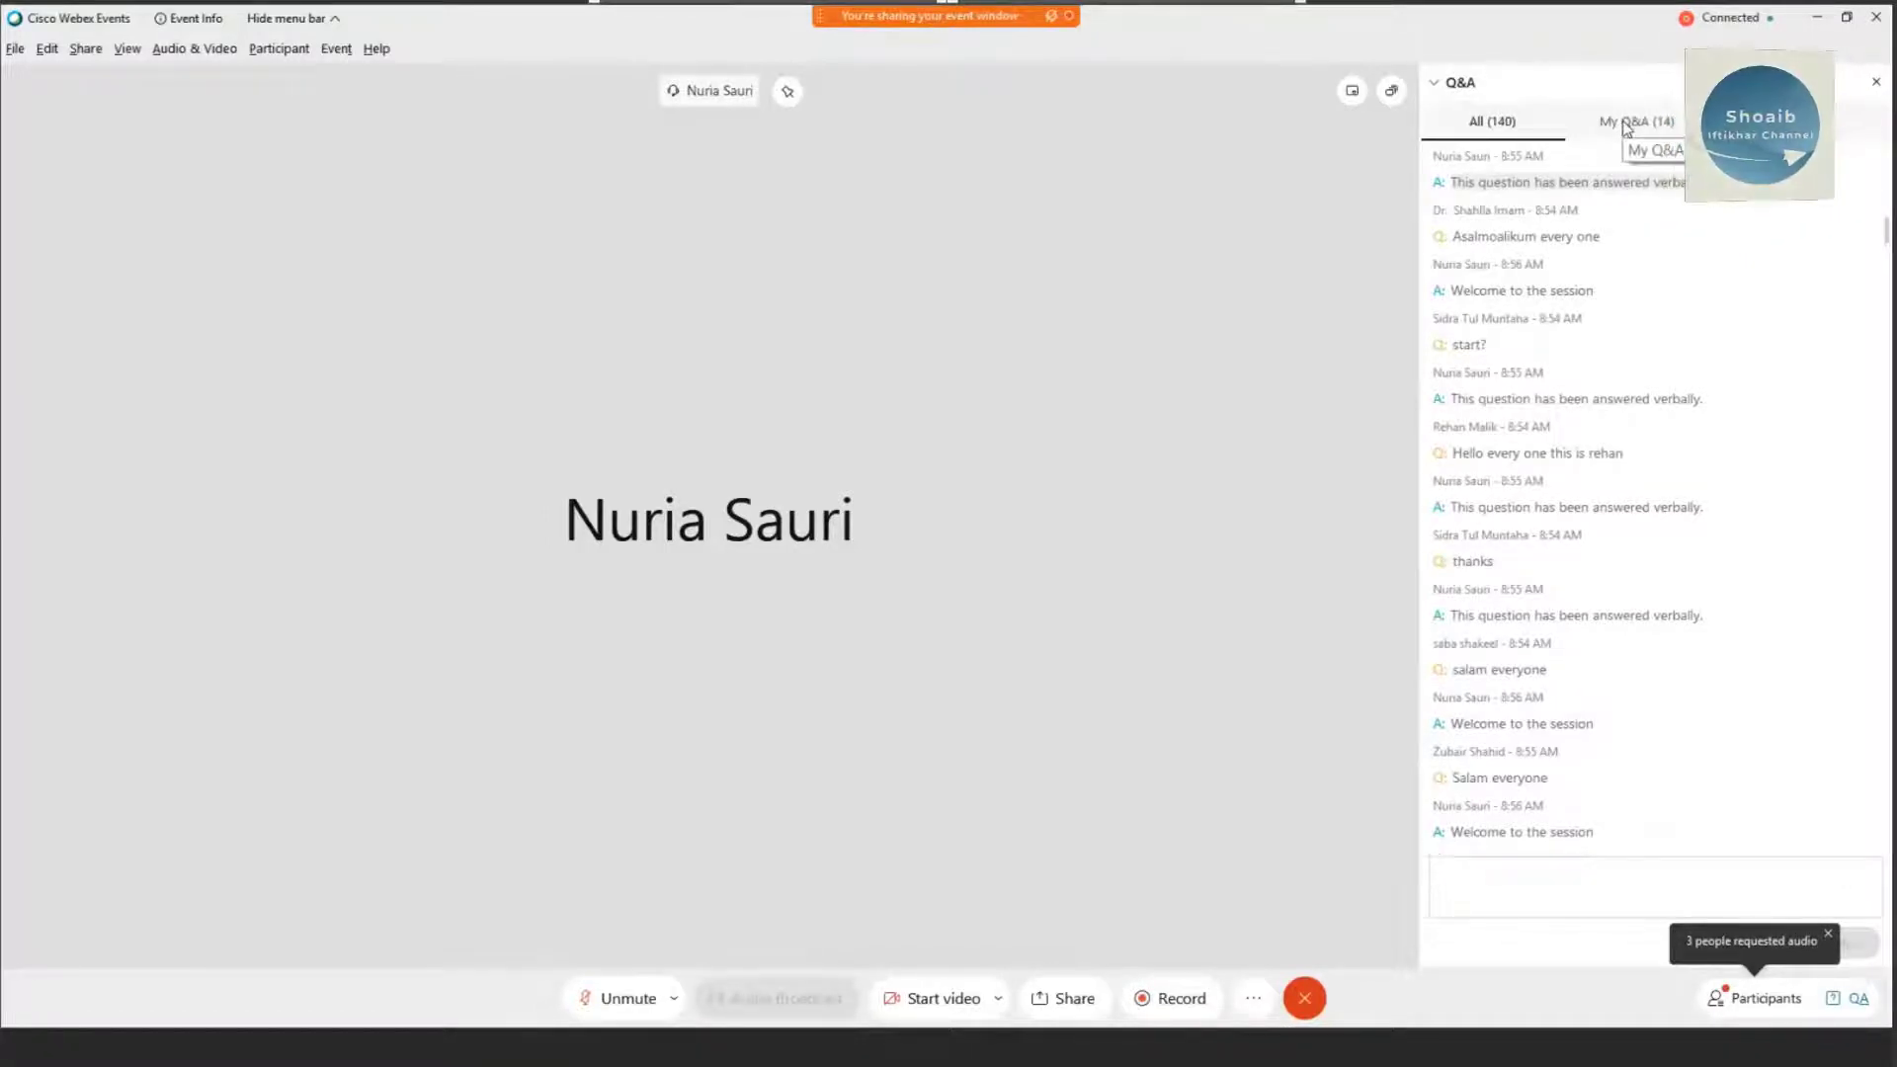
{"action": "left_click", "coordinate": [1625, 127]}
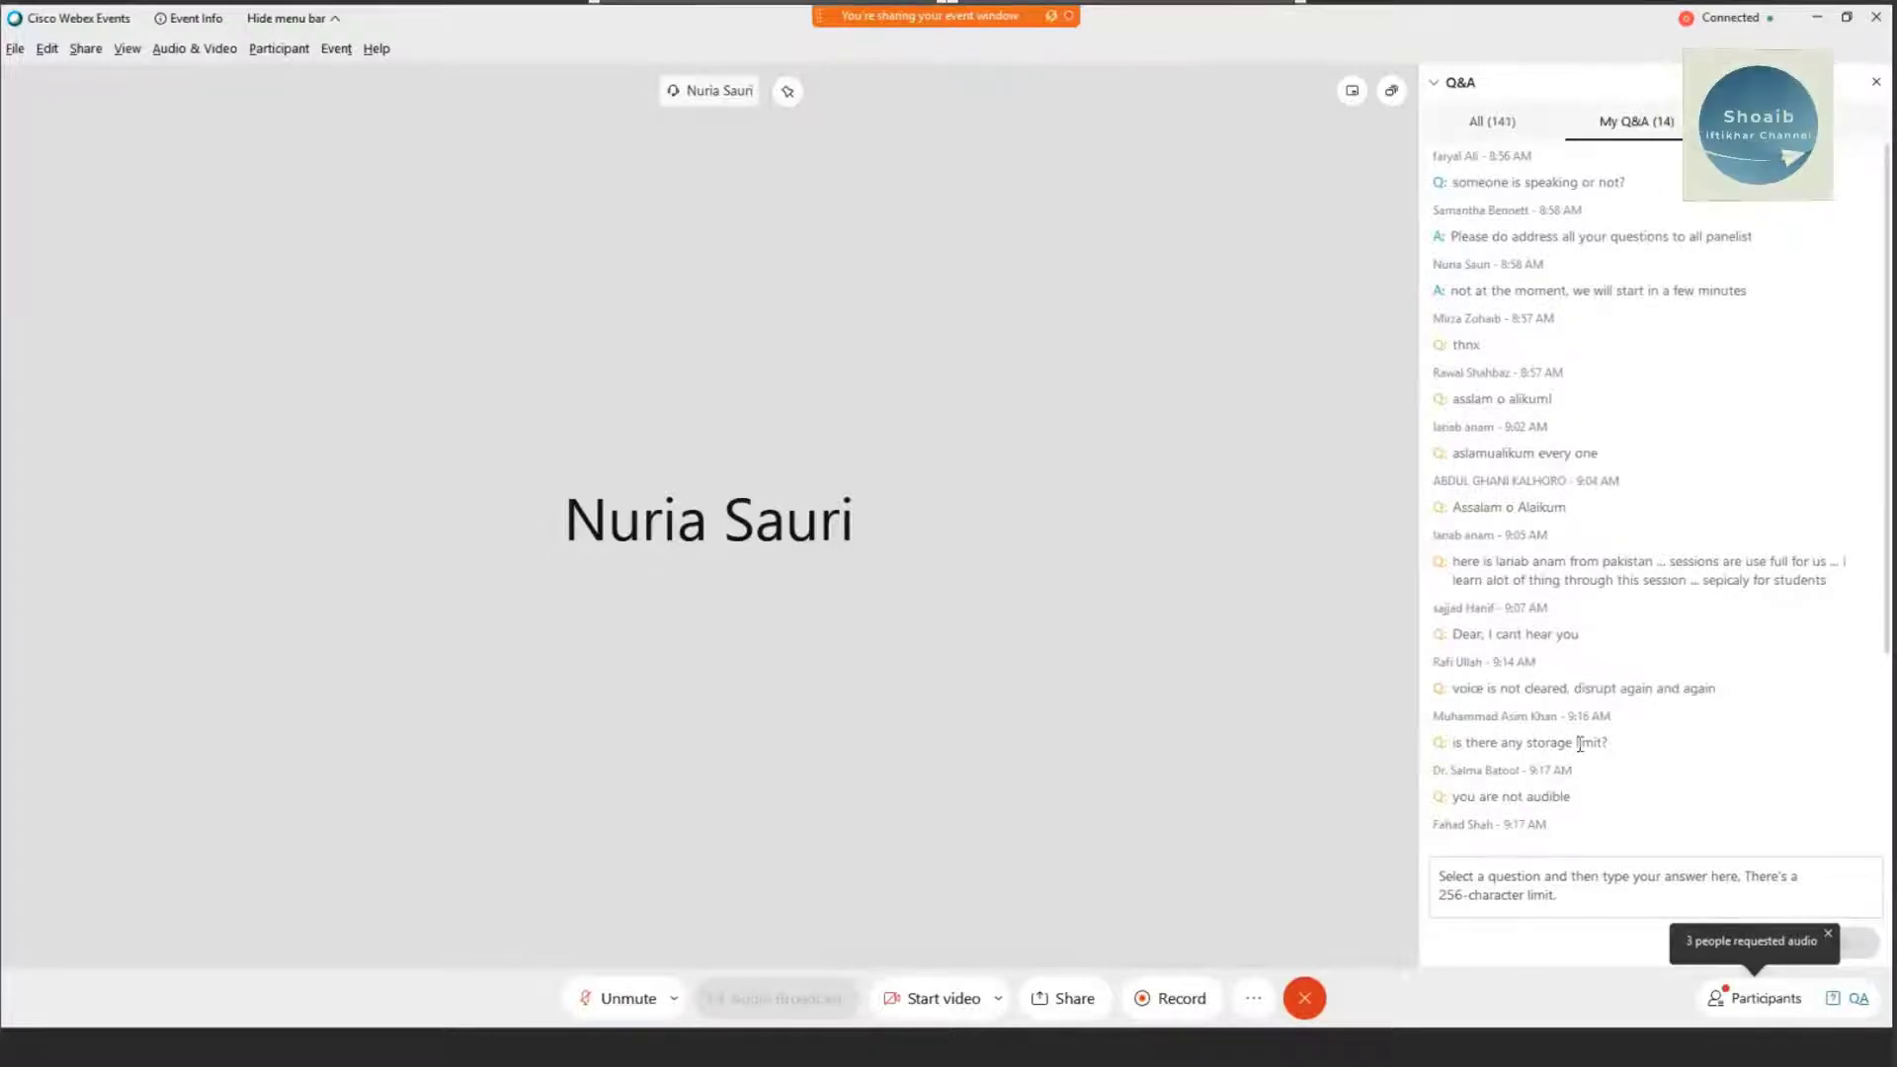
{"action": "left_click", "coordinate": [1484, 878]}
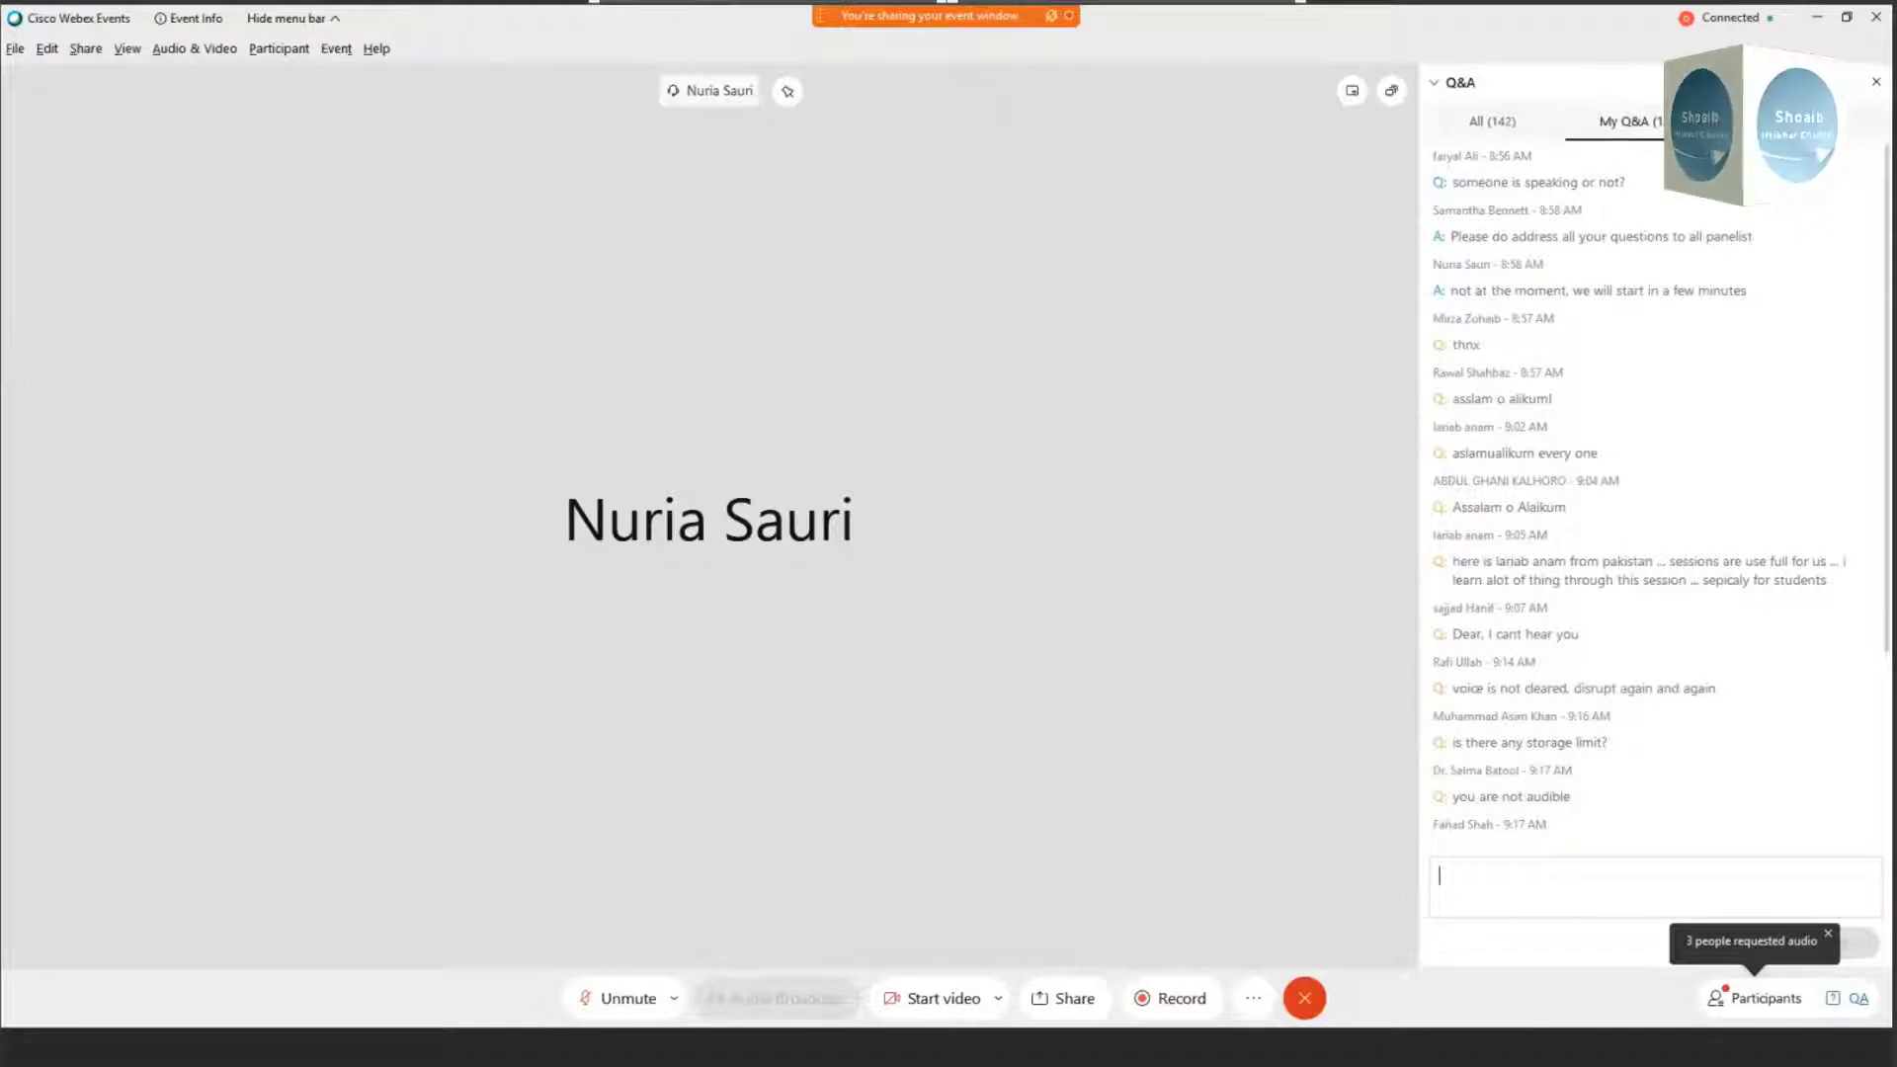
Step: Change the language of the RefWorks login page to English
{"action": "mouse_move", "coordinate": [1123, 19]}
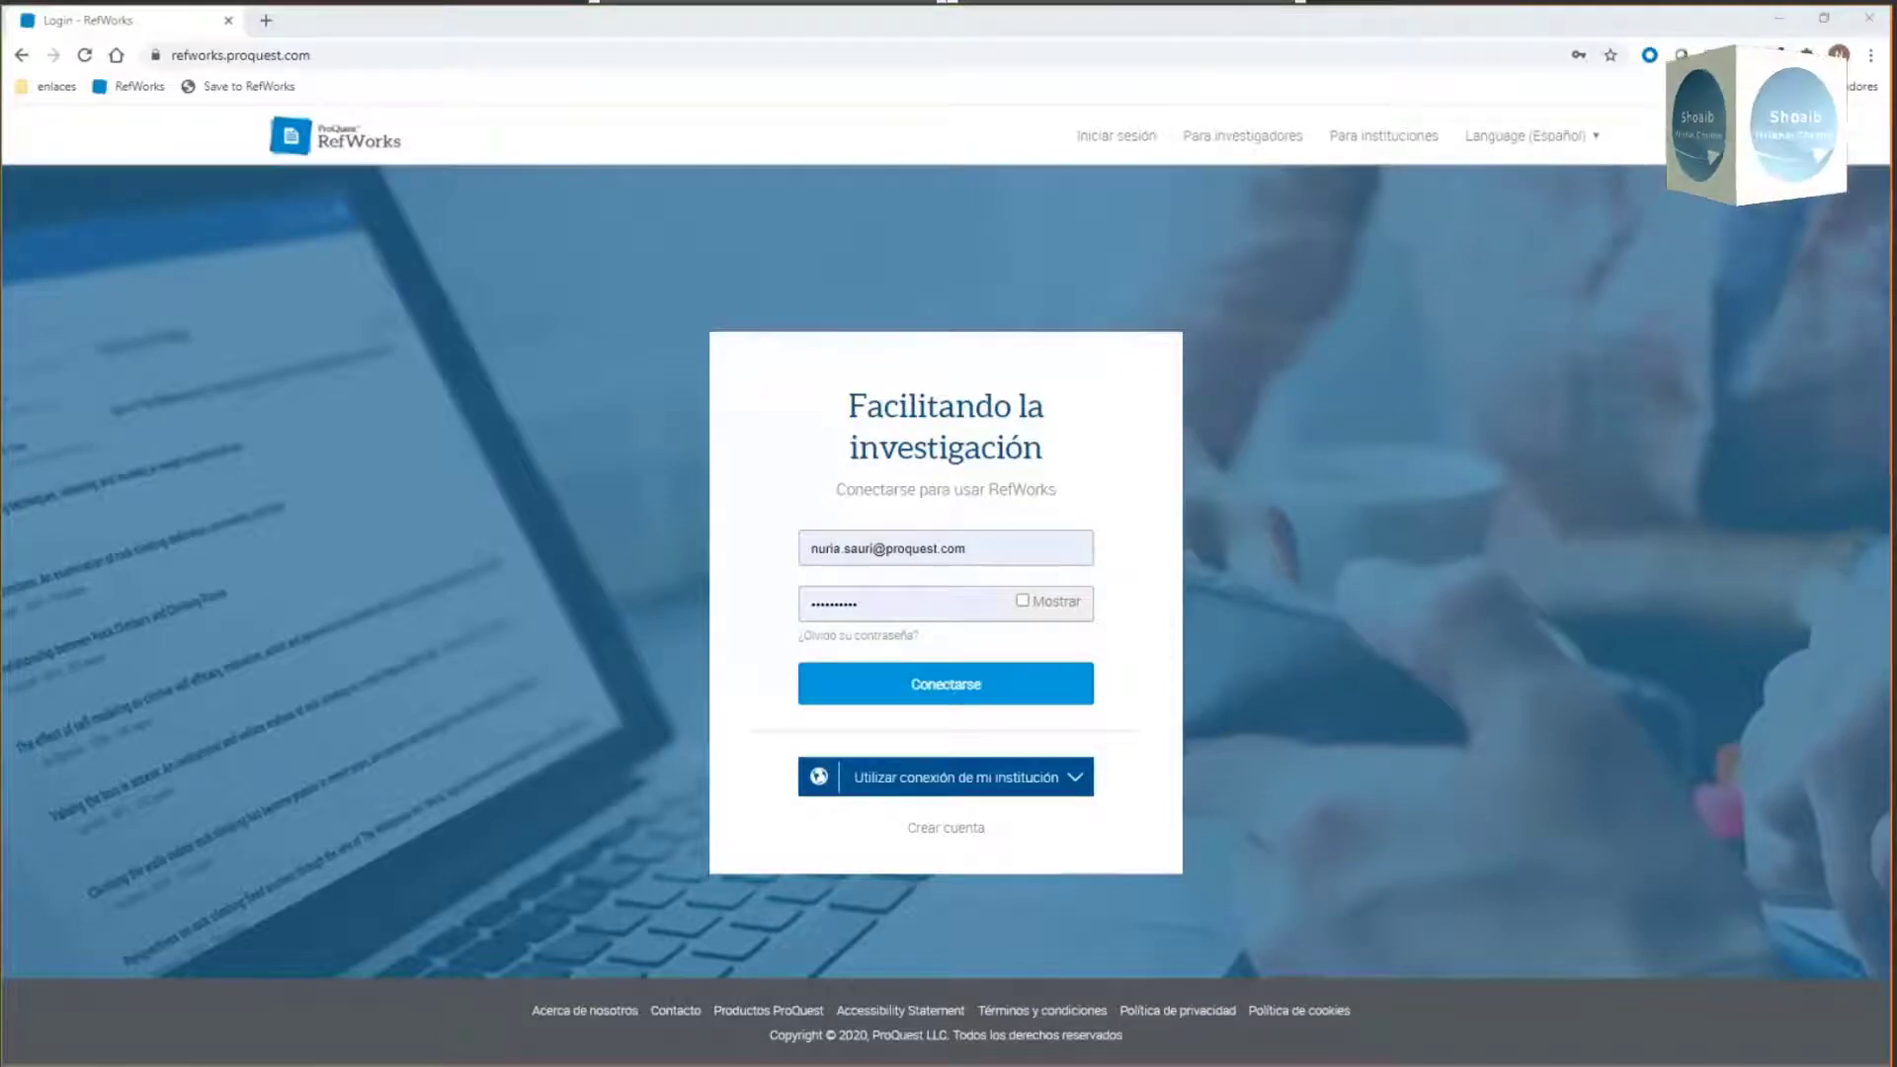
{"action": "left_click", "coordinate": [1549, 133]}
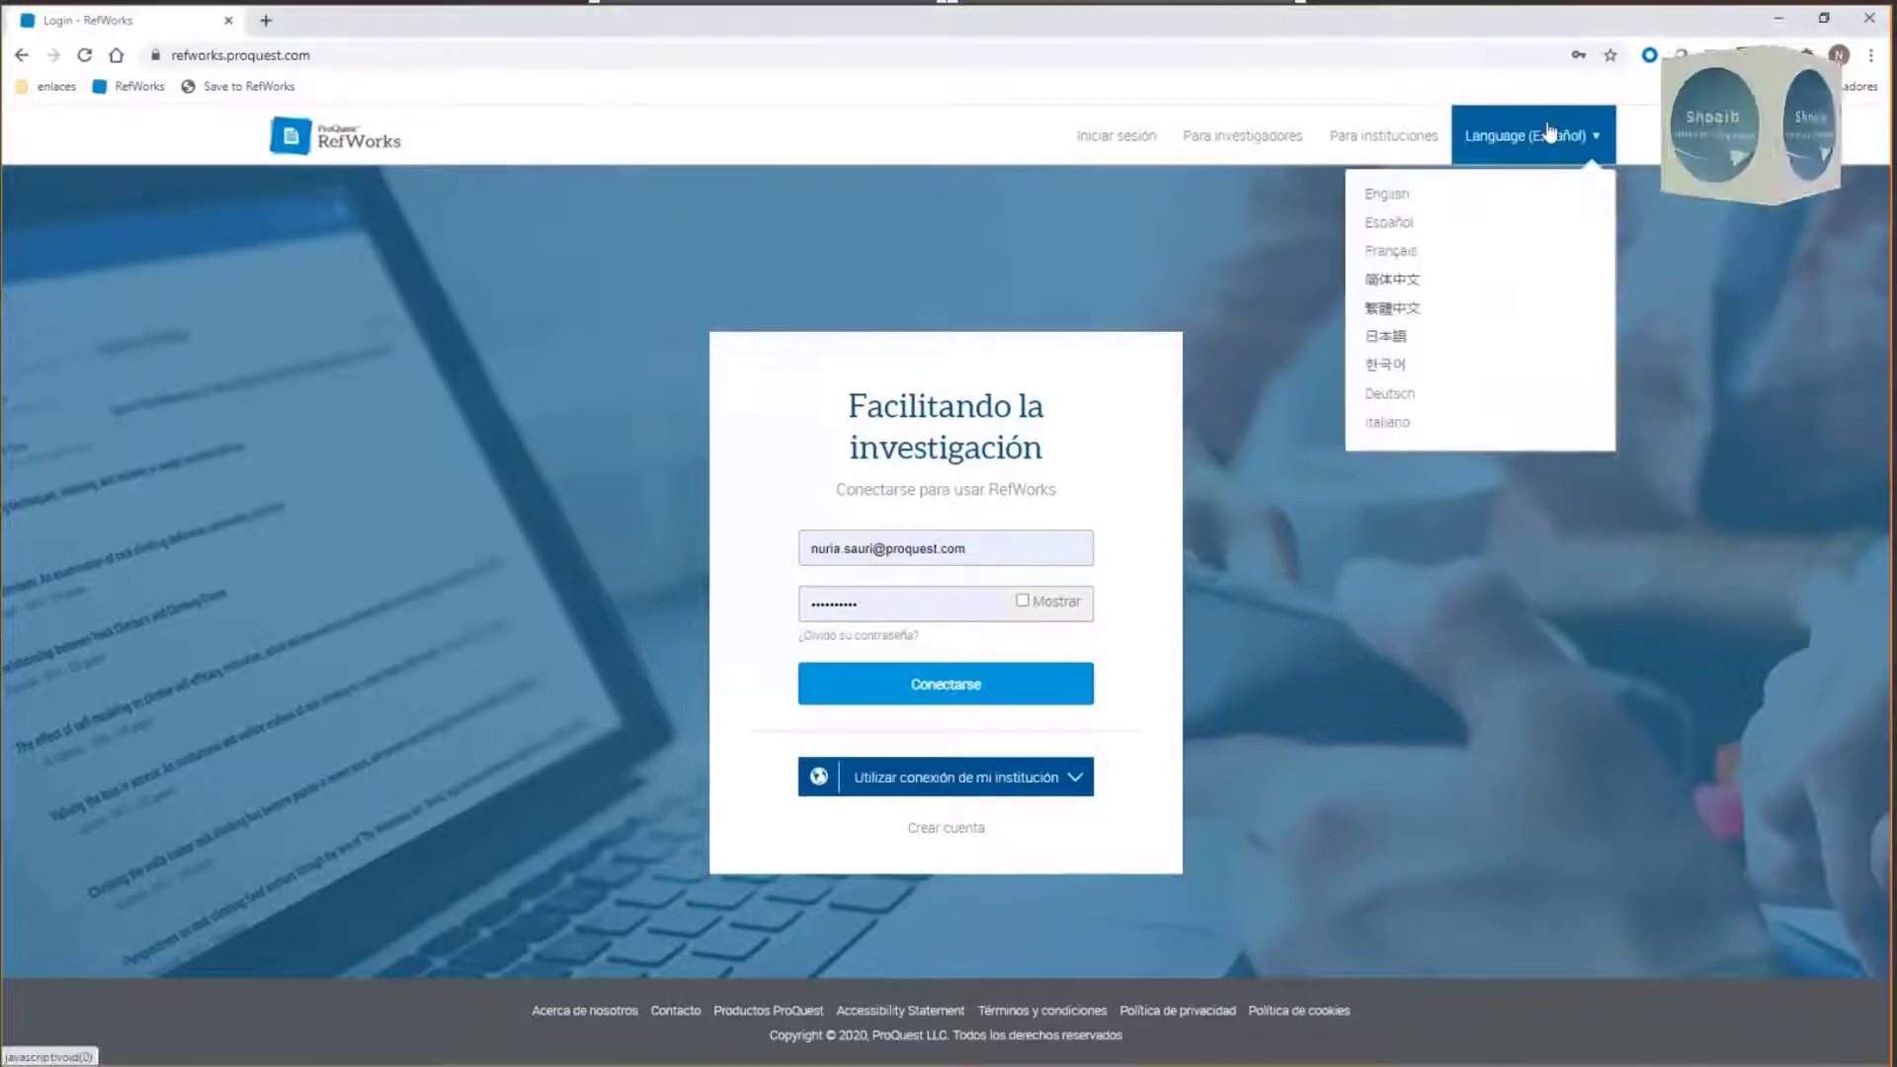
{"action": "left_click", "coordinate": [1395, 194]}
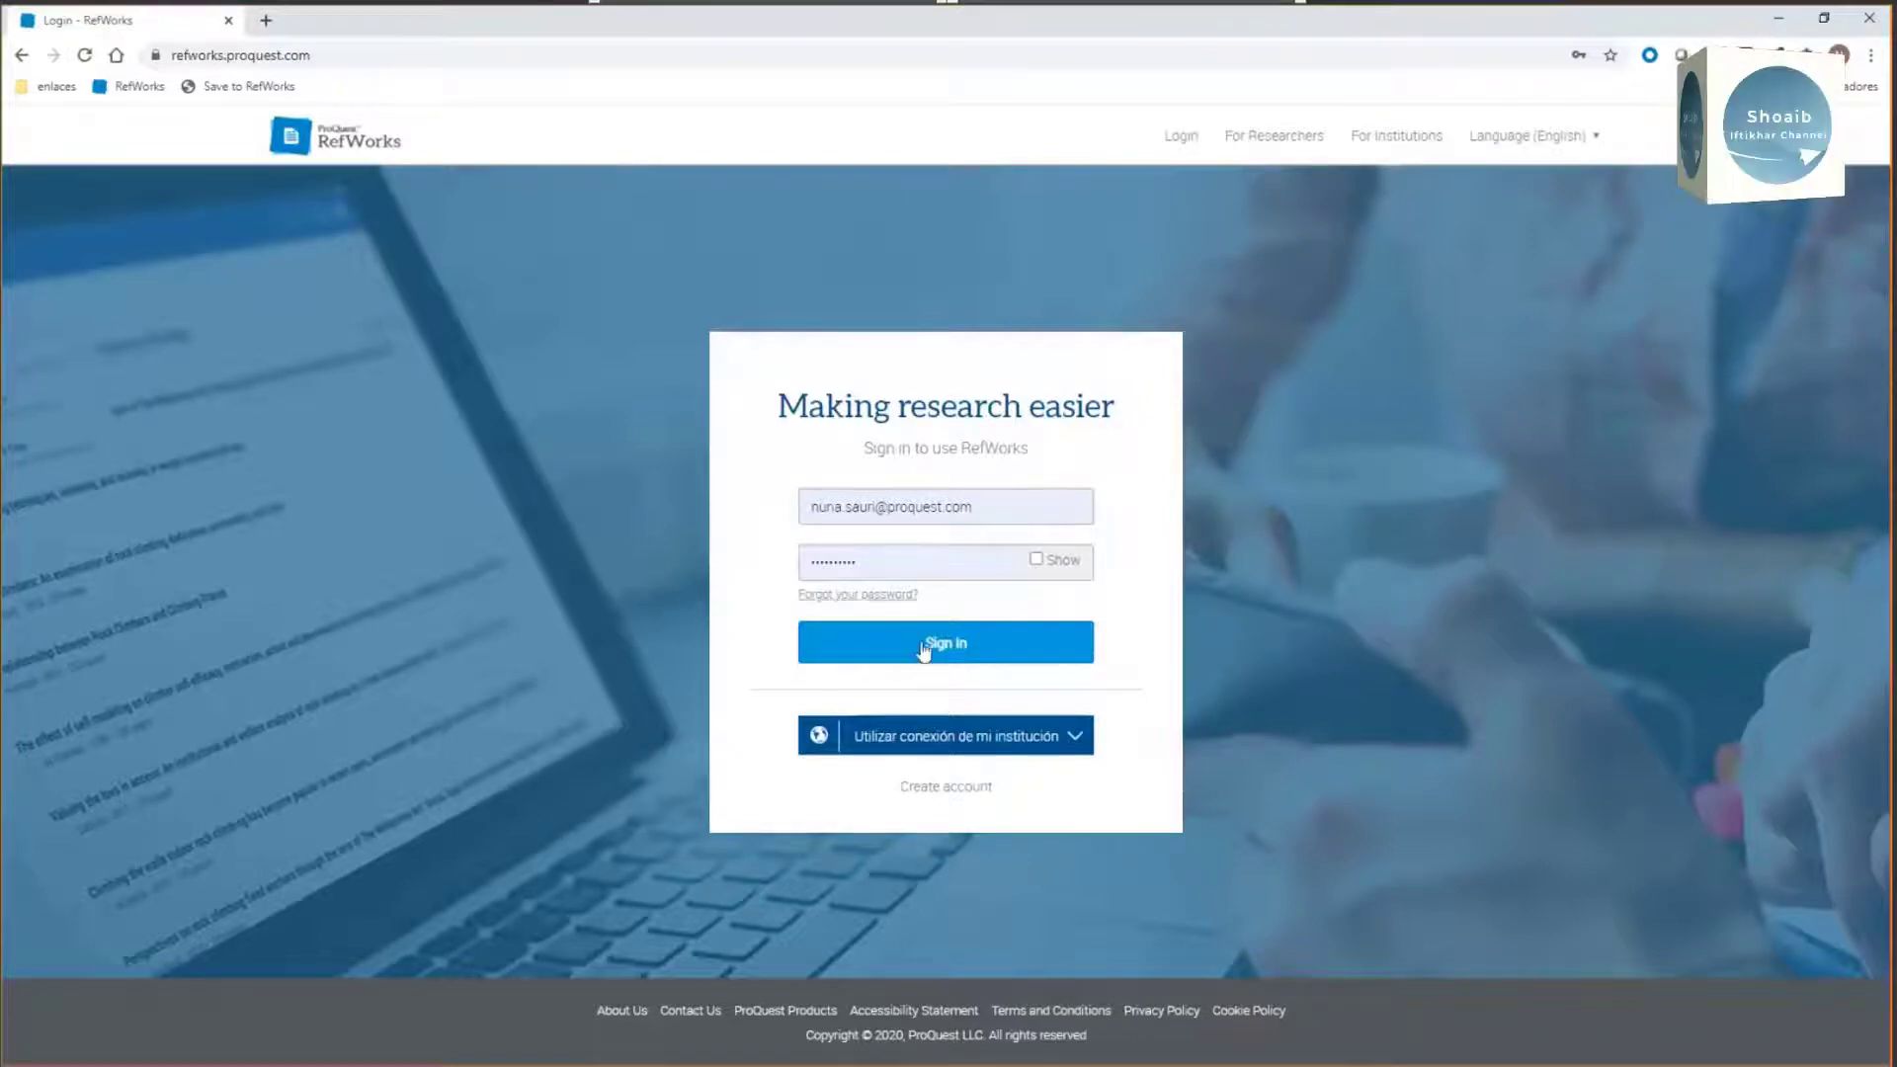
Step: Replace the password in the login form, sign in to RefWorks, and dismiss the browser's password warning
{"action": "left_click_drag", "start_coordinate": [893, 560], "coordinate": [741, 580]}
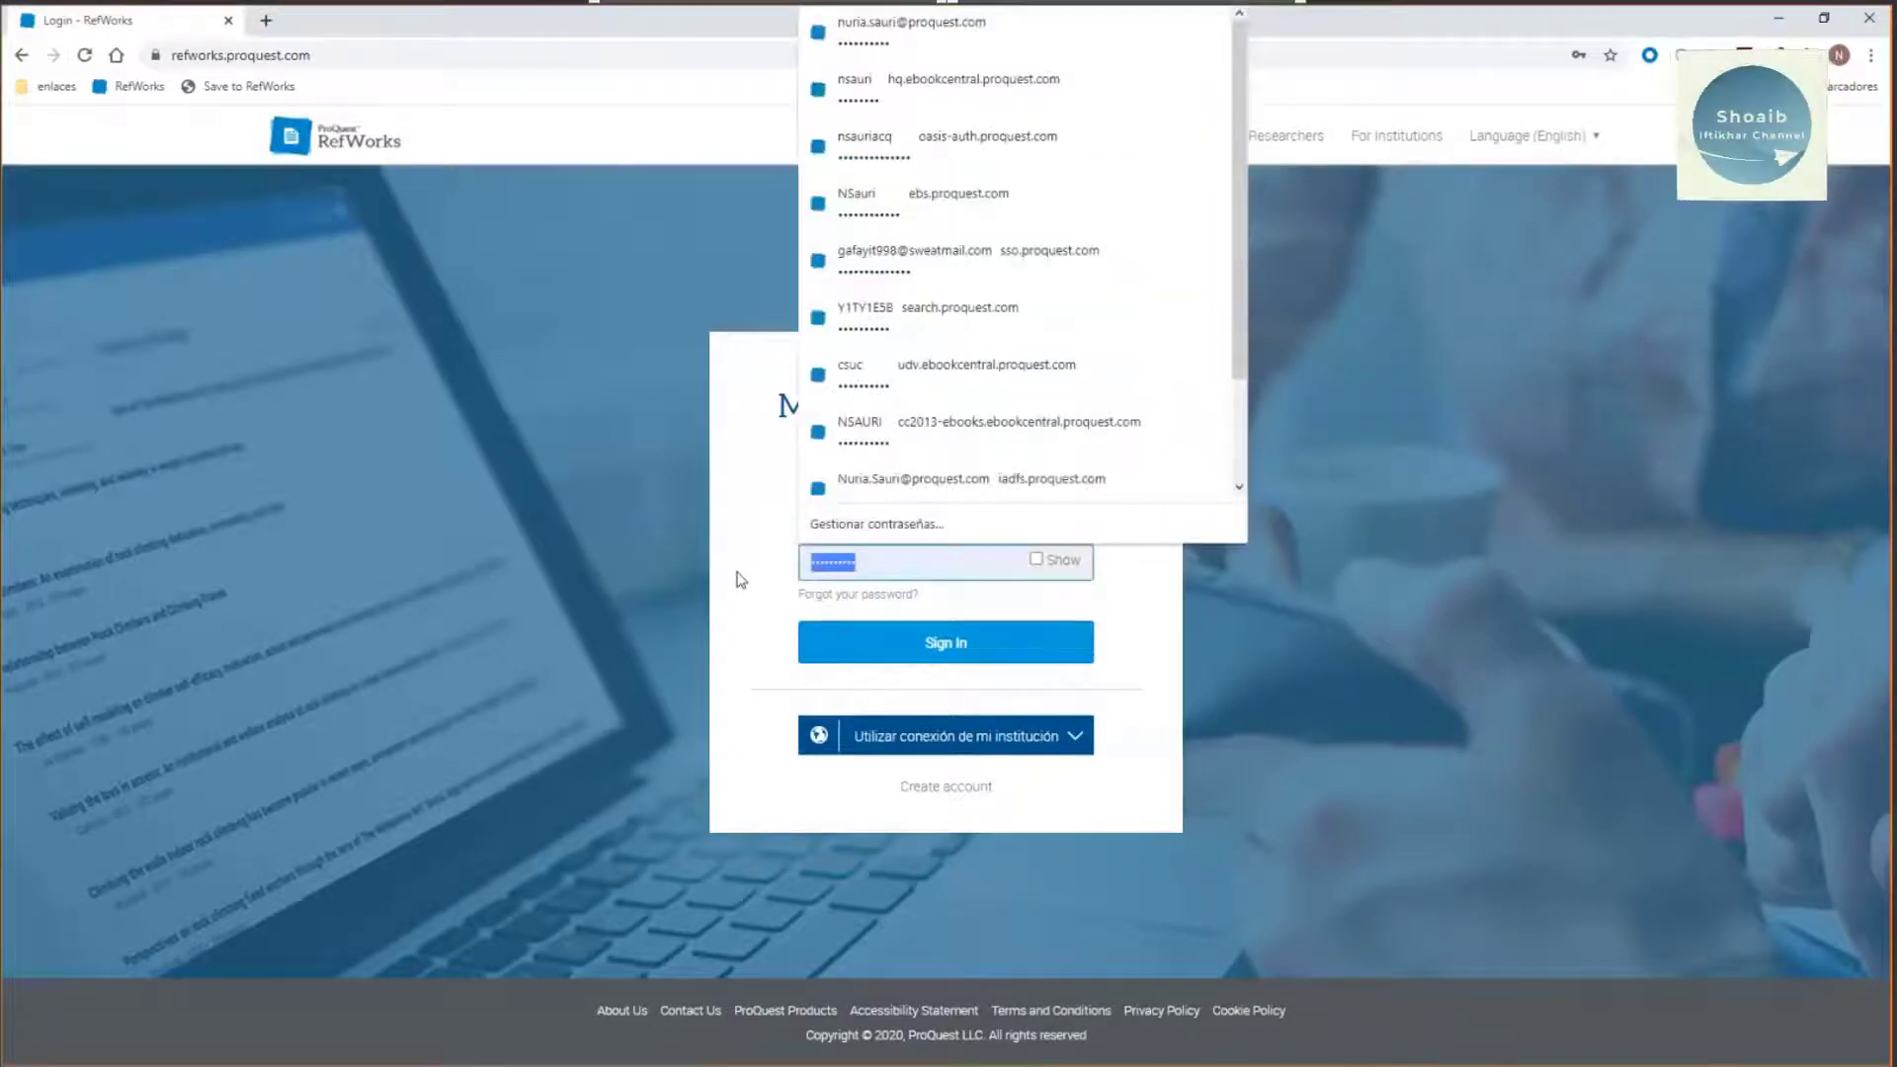
{"action": "type", "text": "**********"}
{"action": "left_click", "coordinate": [931, 647]}
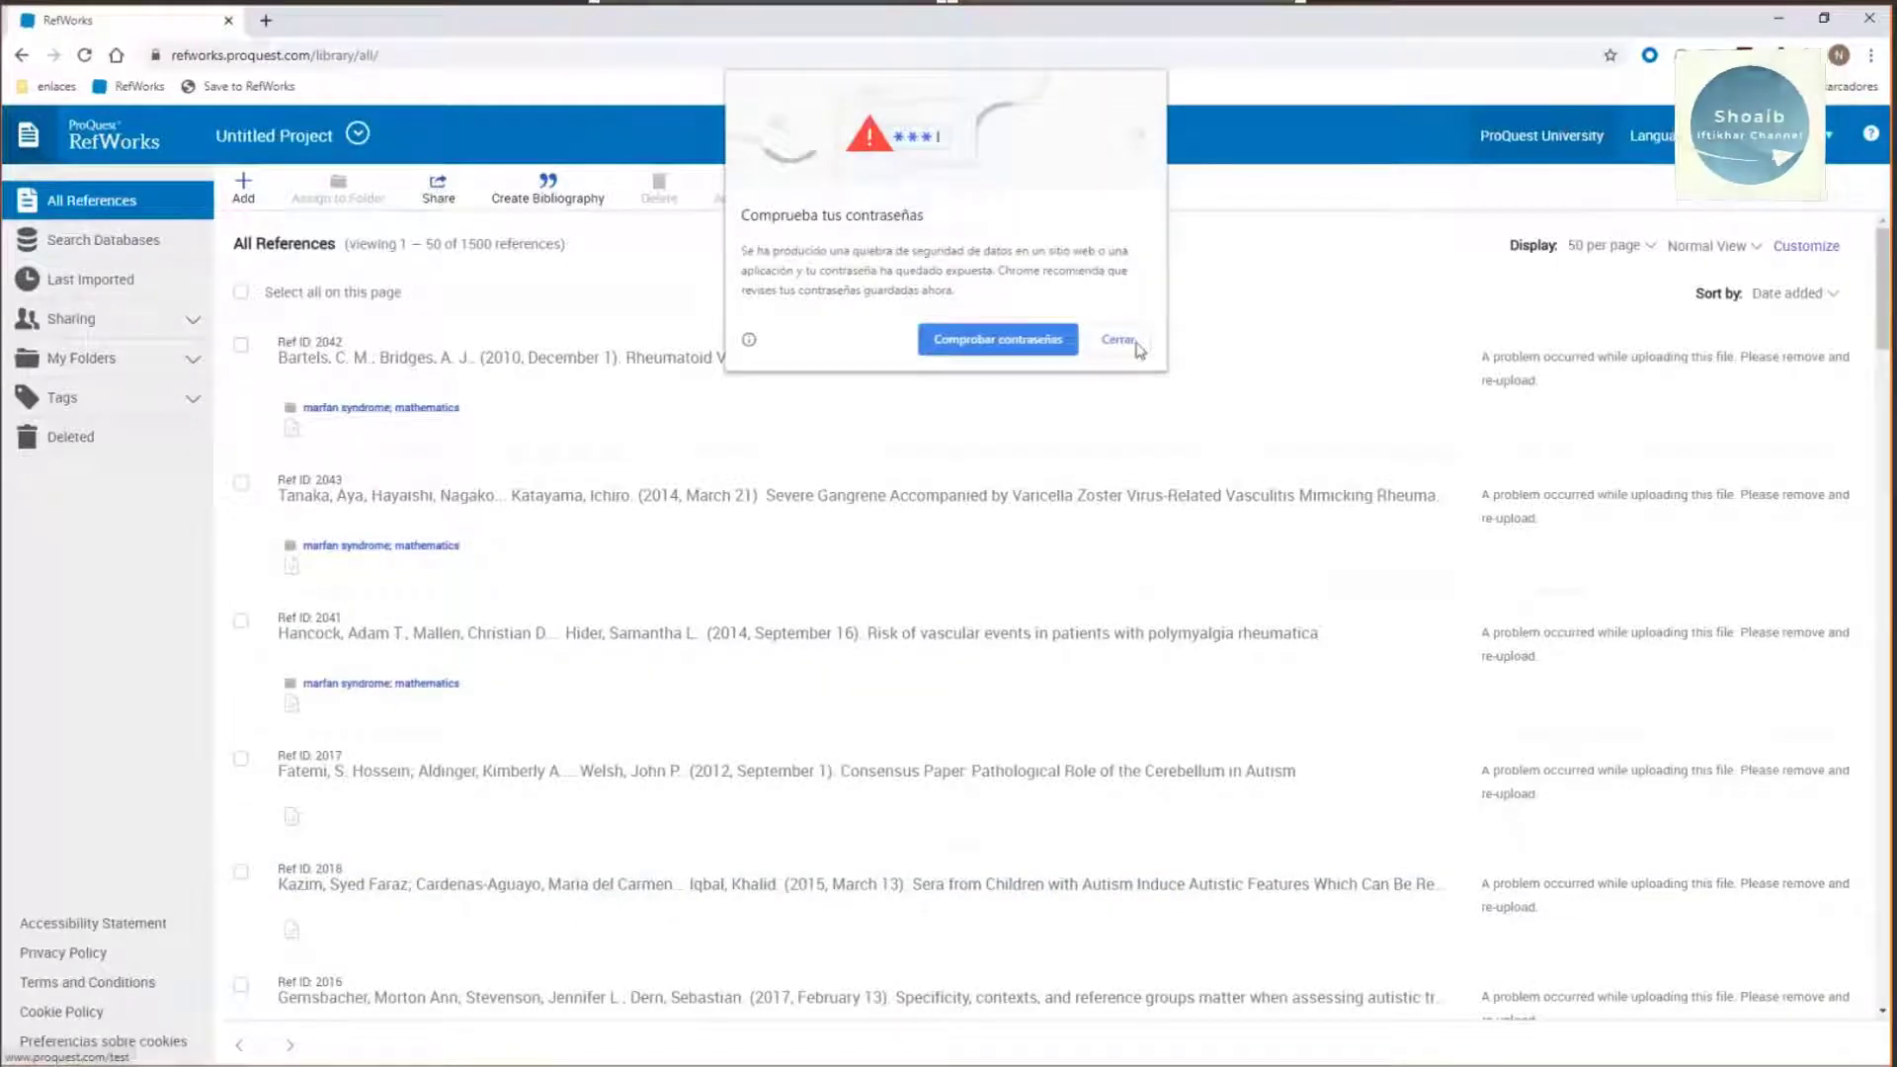
{"action": "left_click", "coordinate": [1119, 340]}
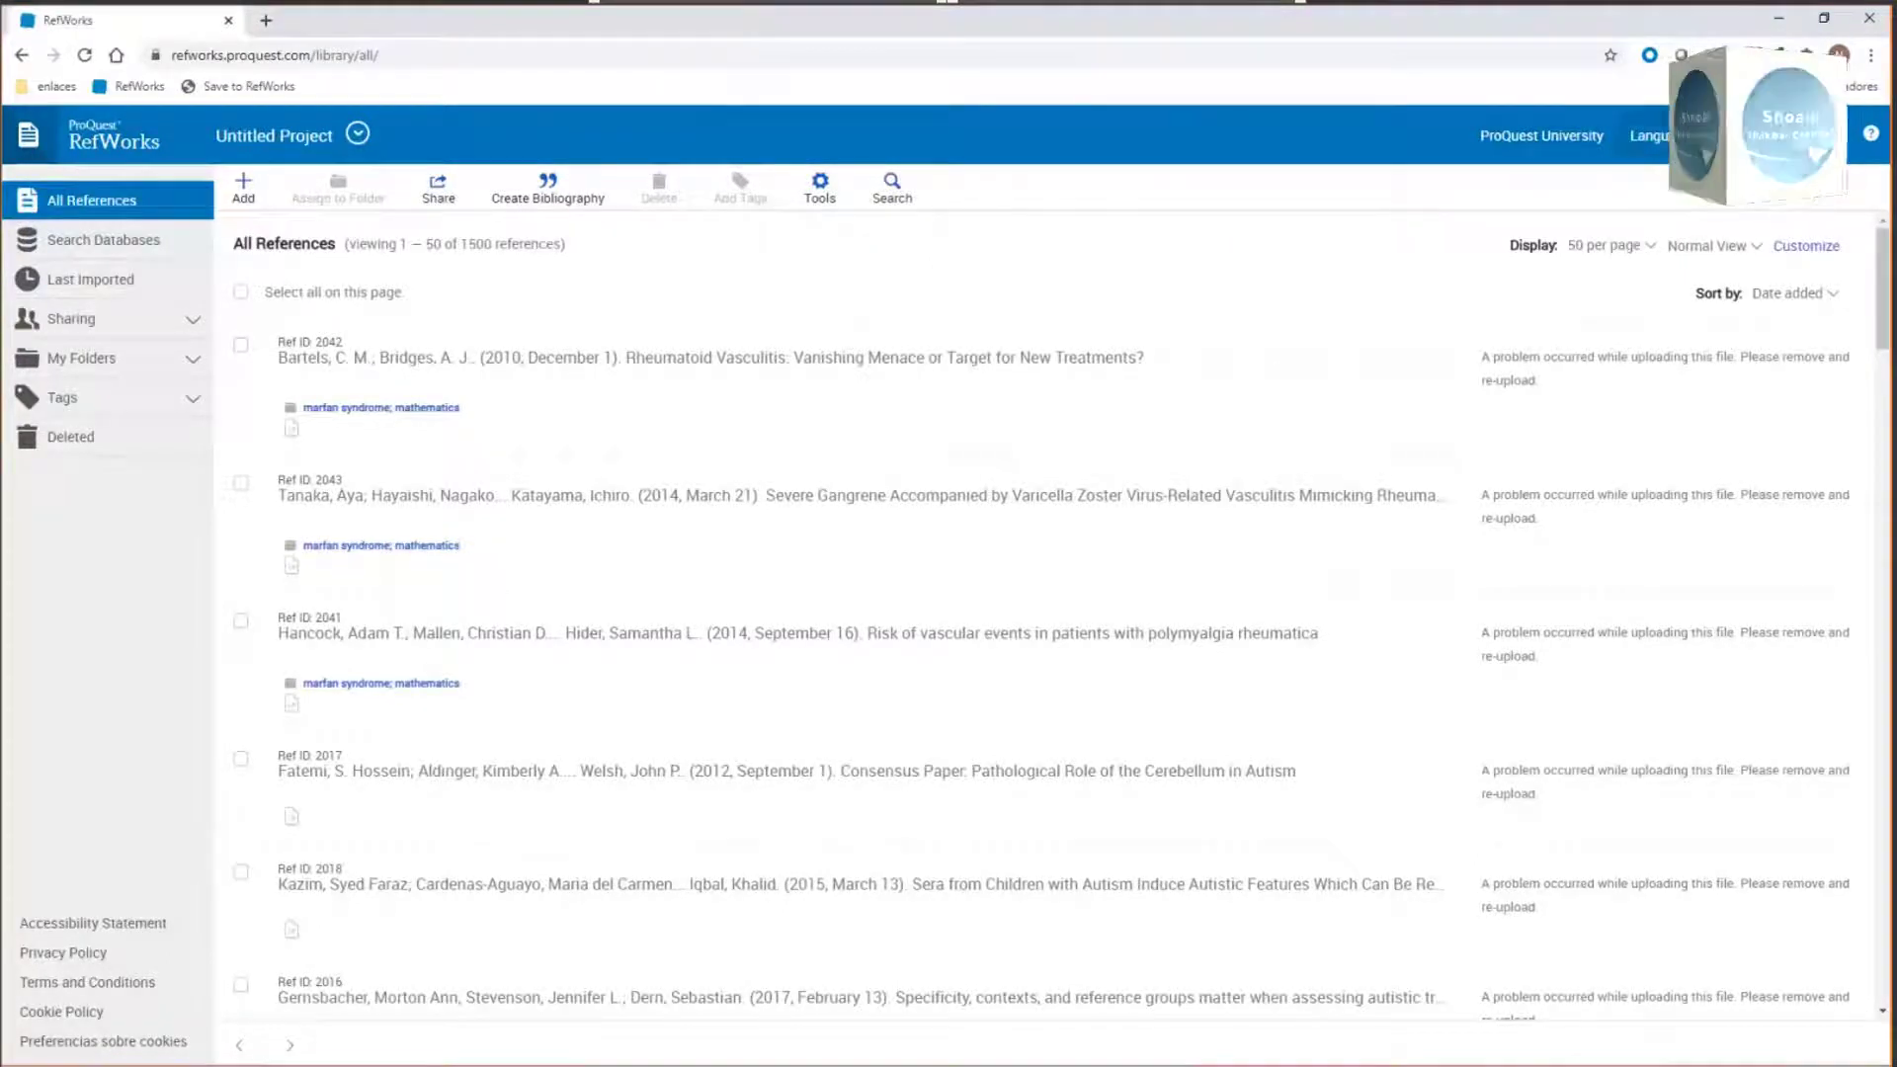
Step: View the interface languages available in the signed-in RefWorks library and close the list
{"action": "left_click", "coordinate": [1649, 135]}
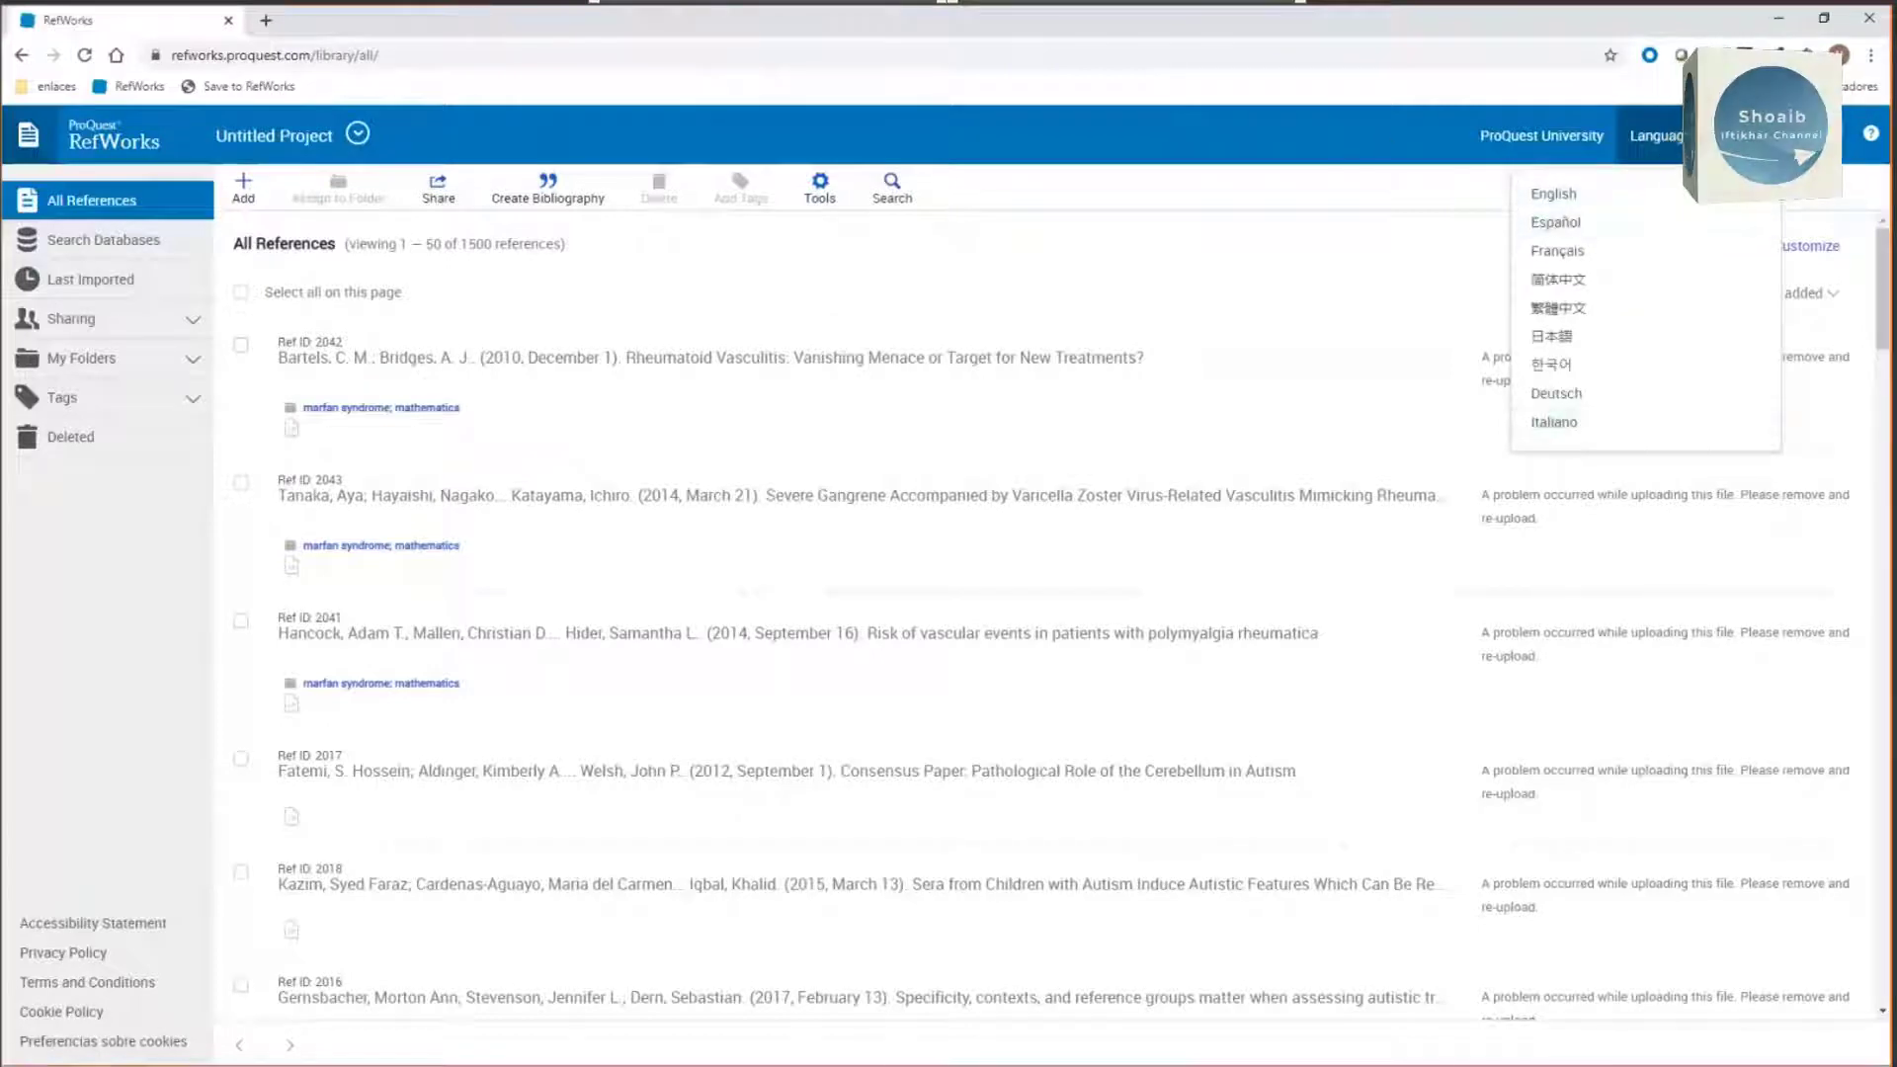
{"action": "left_click", "coordinate": [1825, 144]}
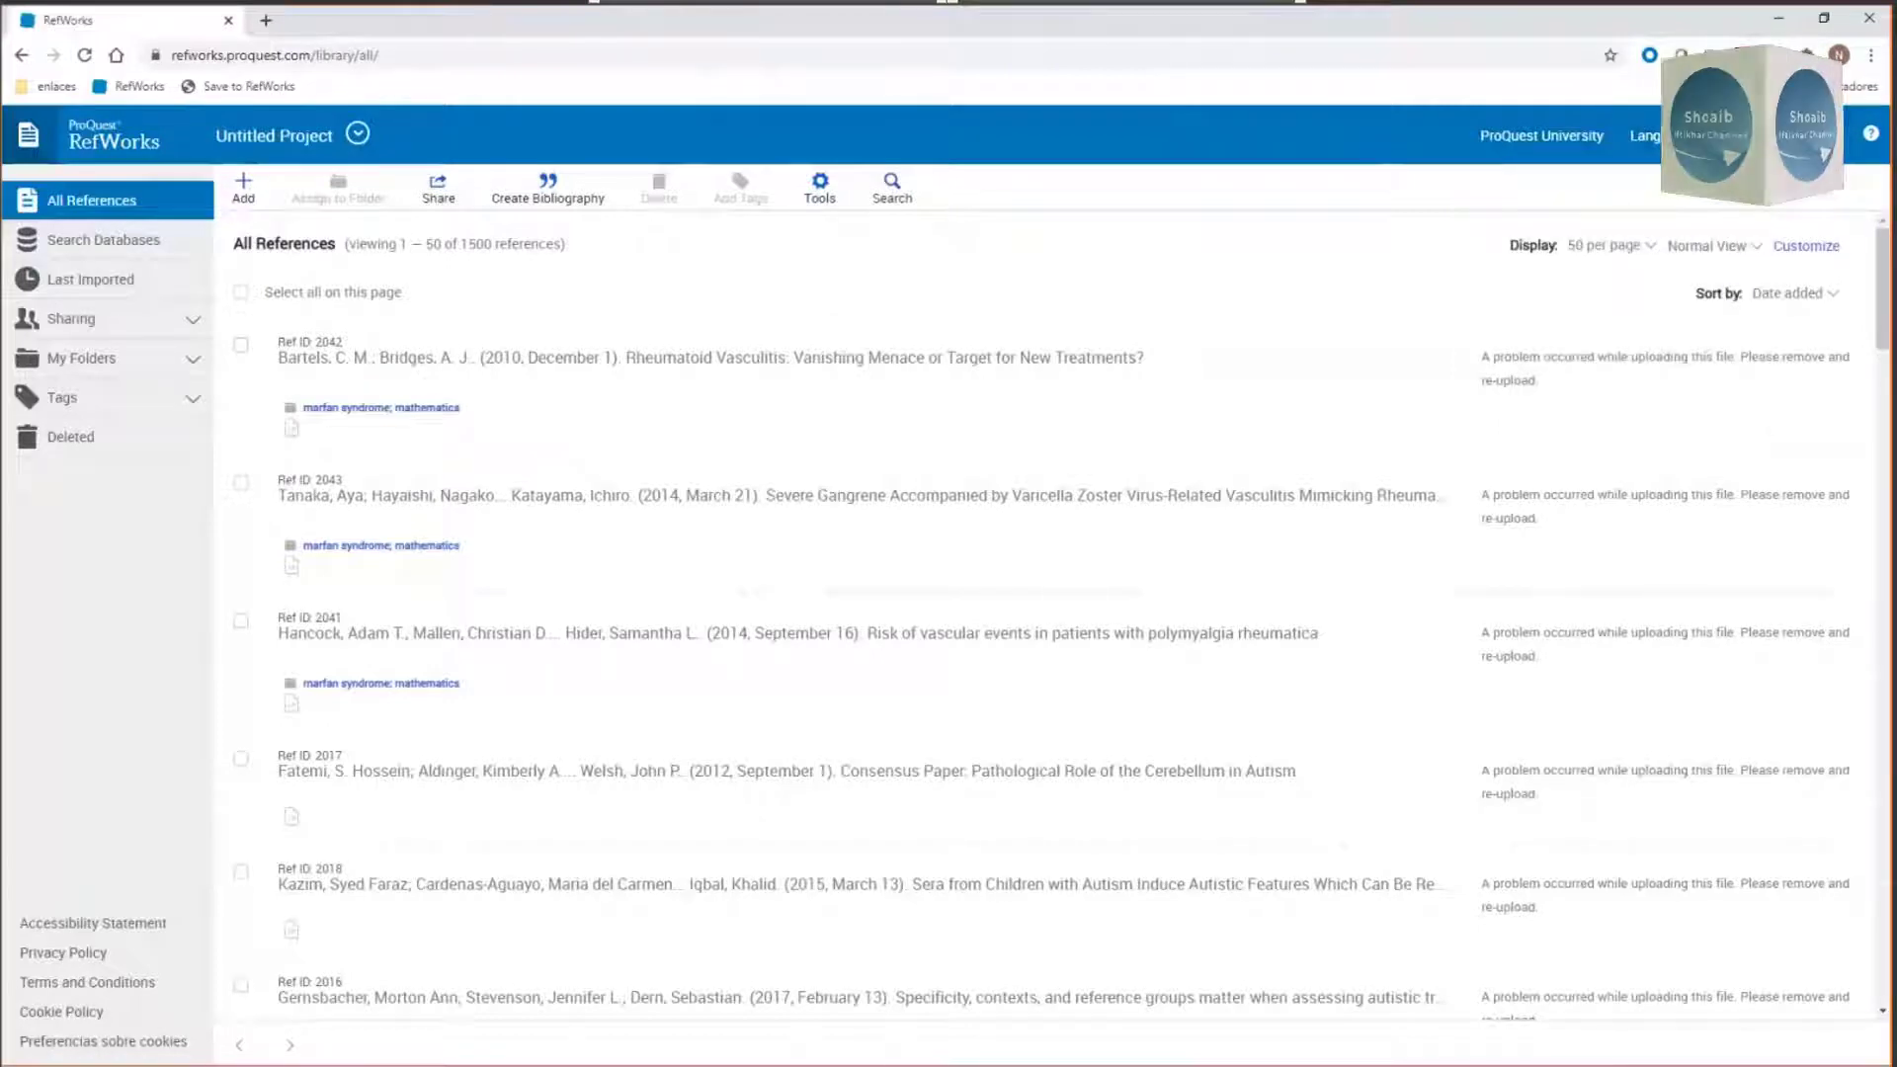
Step: View the options in the signed-in account menu, including Library, Admin, Settings and Tools, and close it
{"action": "left_click", "coordinate": [1791, 137]}
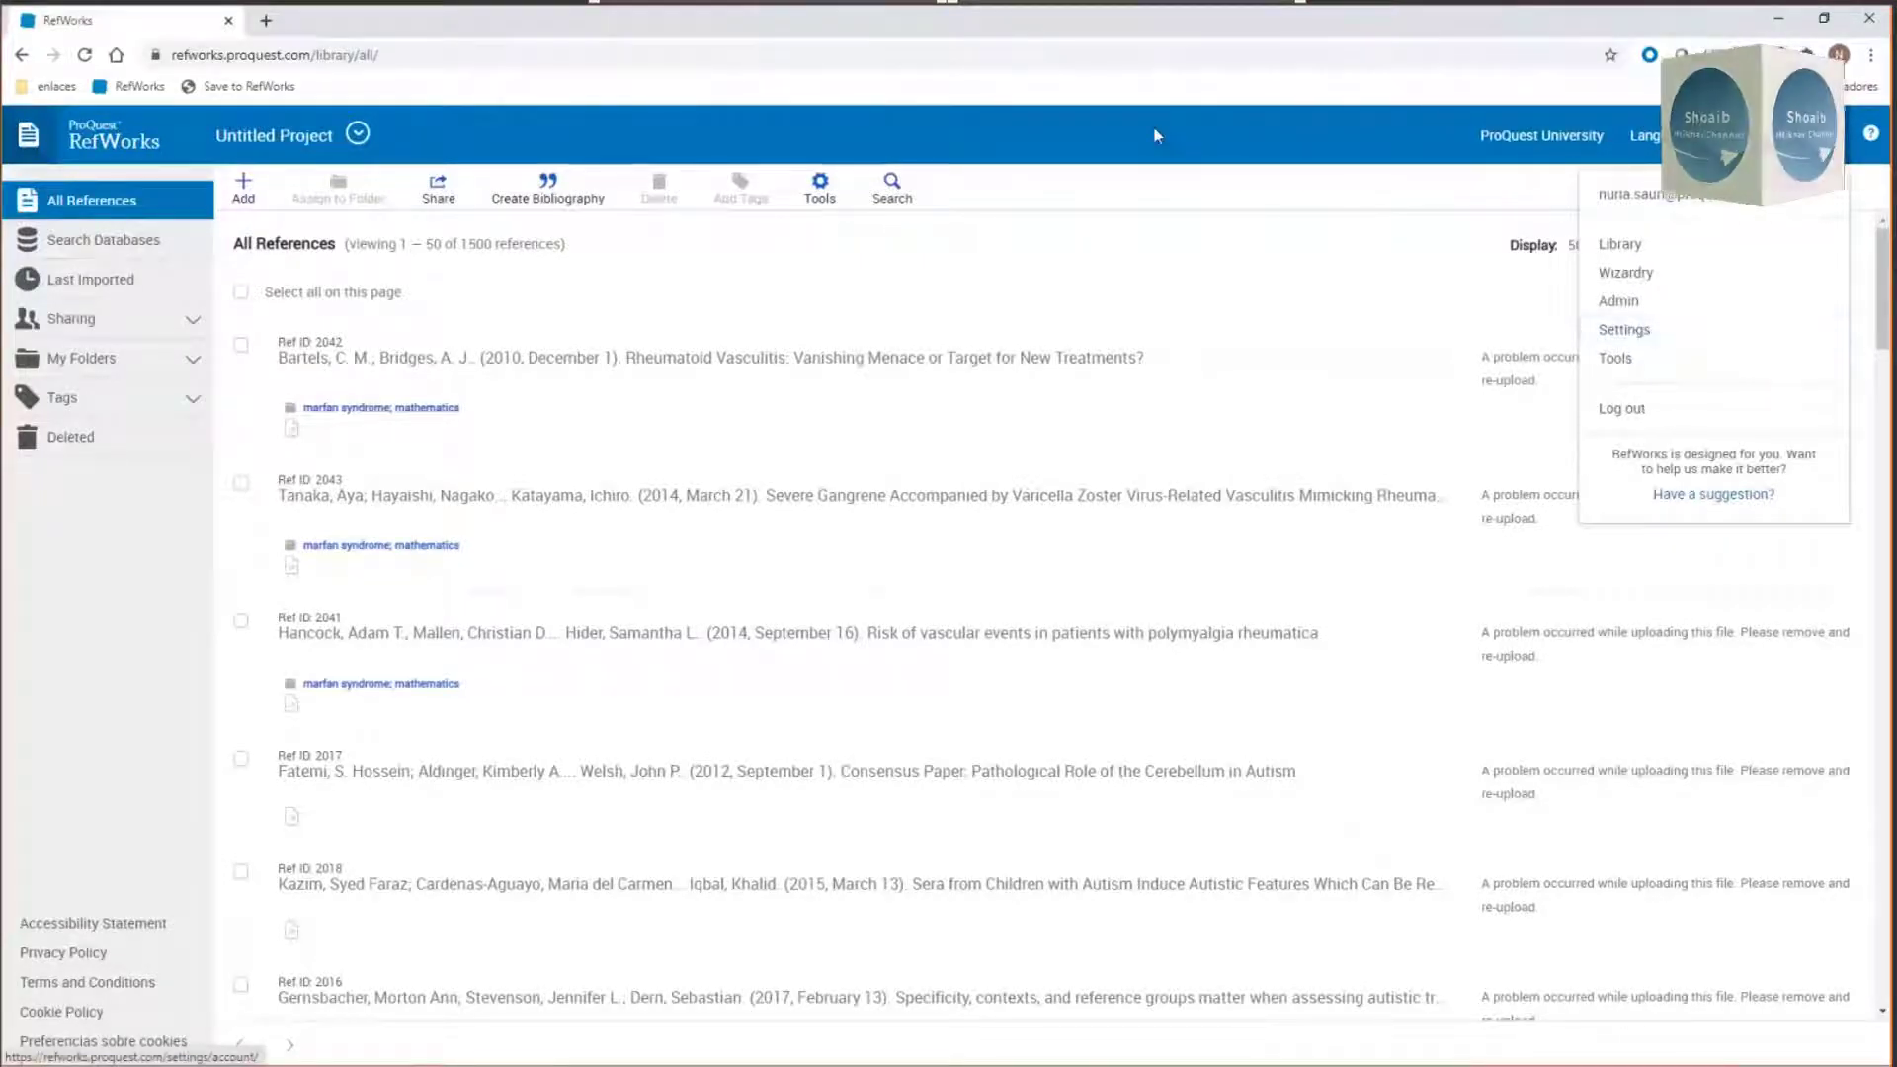
{"action": "left_click", "coordinate": [802, 254]}
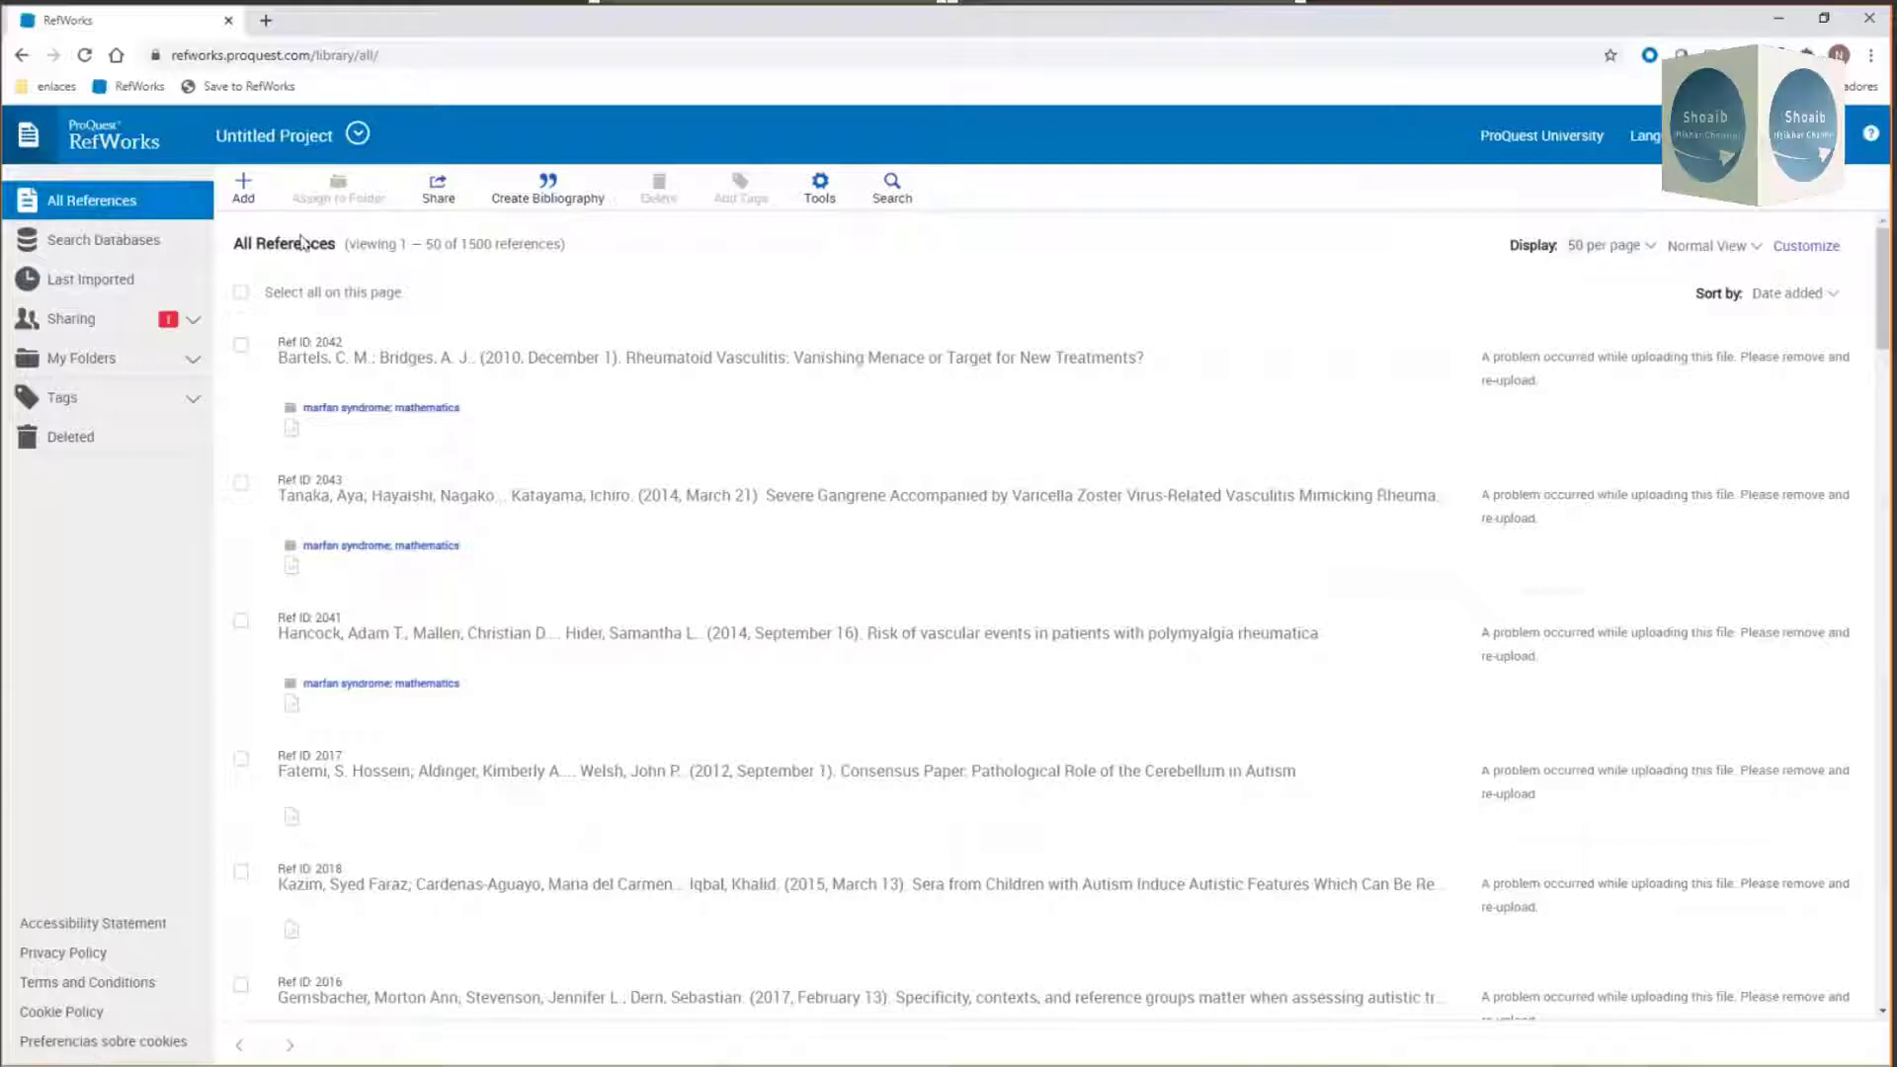
Step: Open the Last Imported references, view the folders listed under Sharing, and collapse that list
{"action": "left_click", "coordinate": [87, 280]}
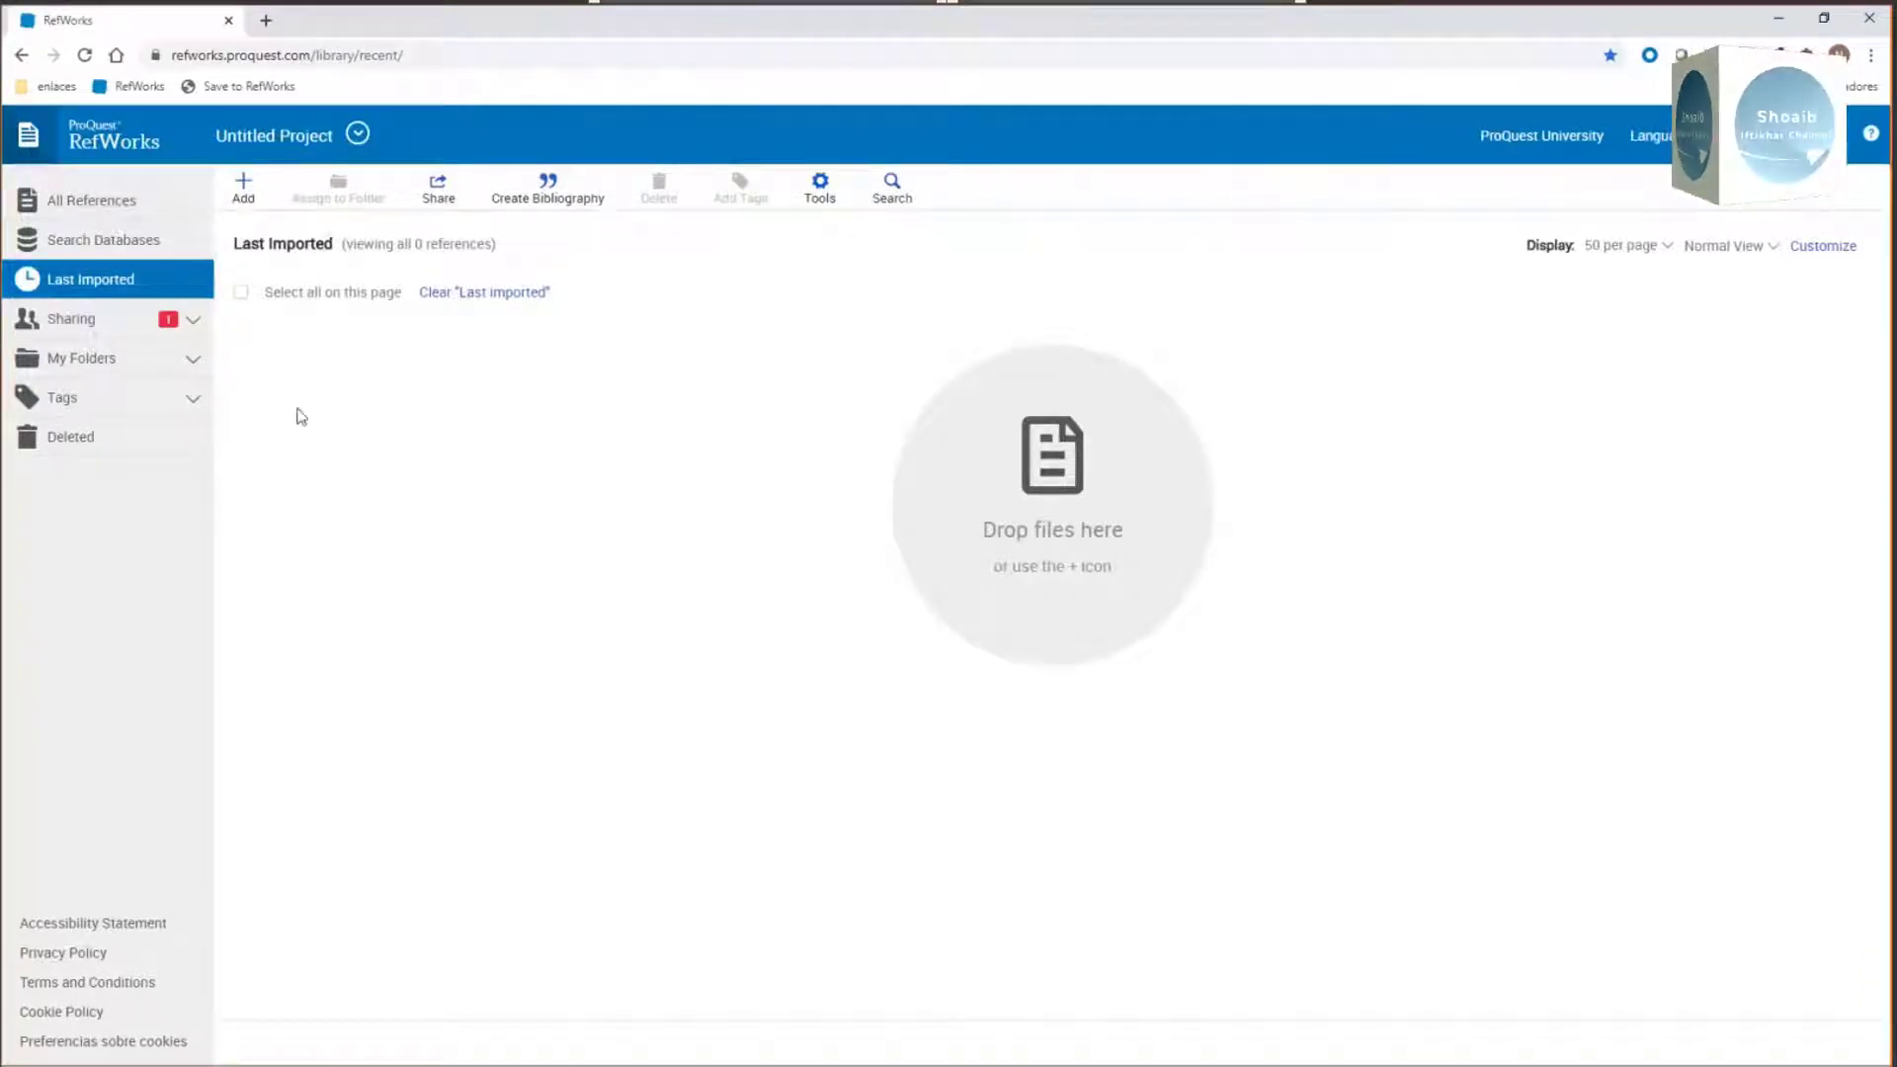
{"action": "left_click", "coordinate": [195, 322]}
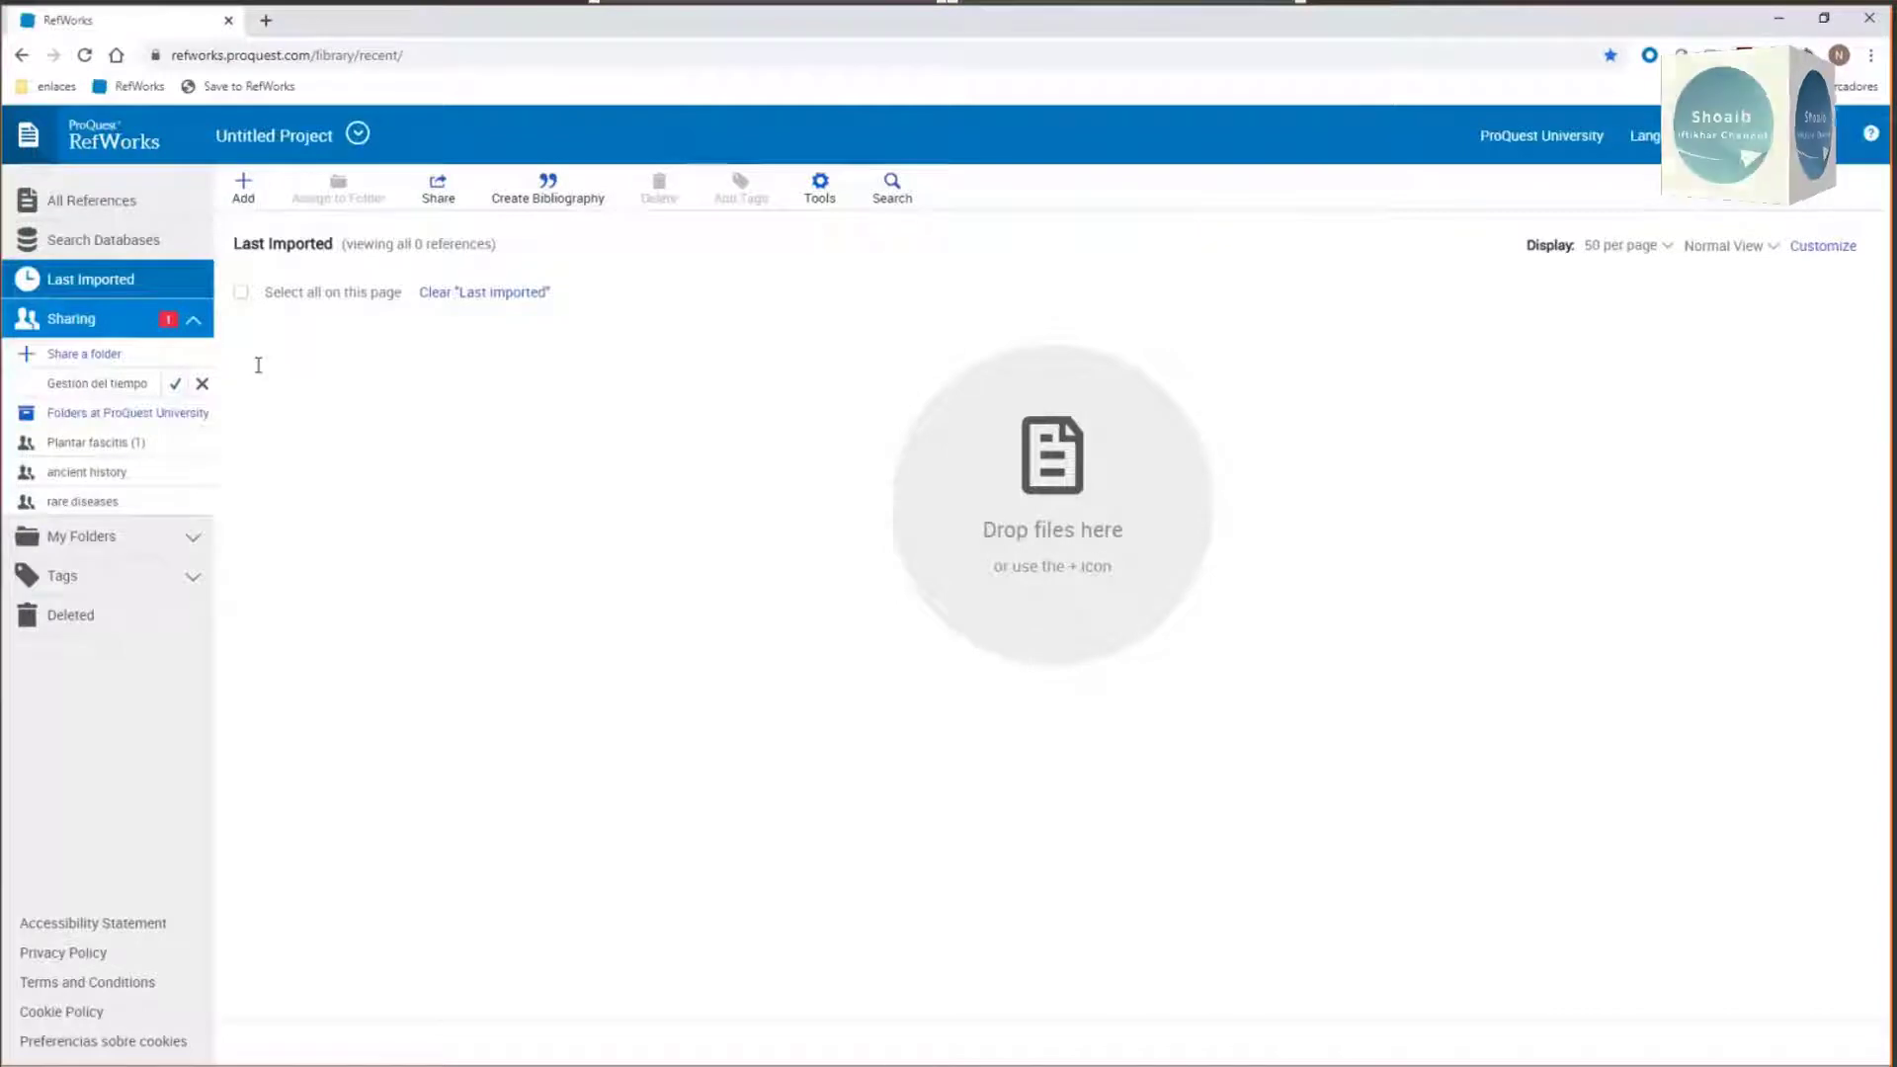
{"action": "left_click", "coordinate": [193, 323]}
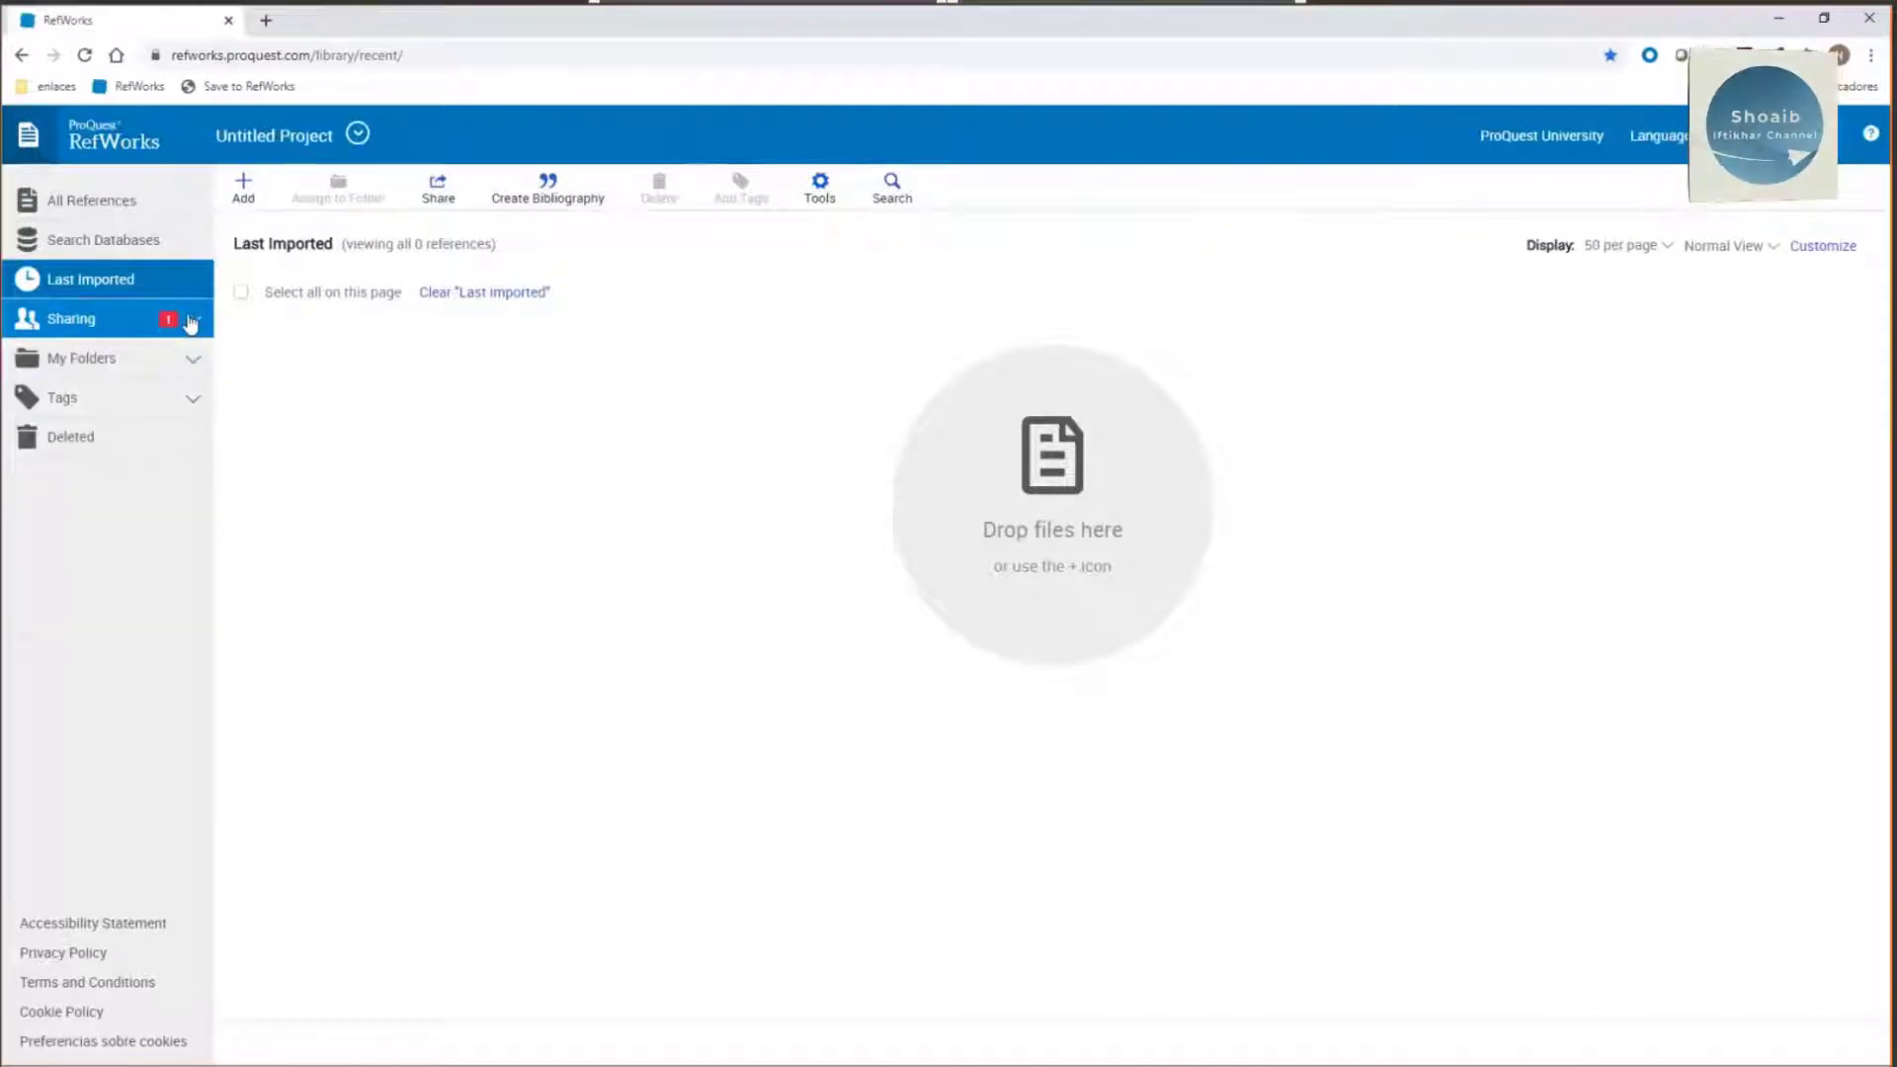
Step: Create a new folder named "hec" under My Folders
{"action": "left_click", "coordinate": [201, 368]}
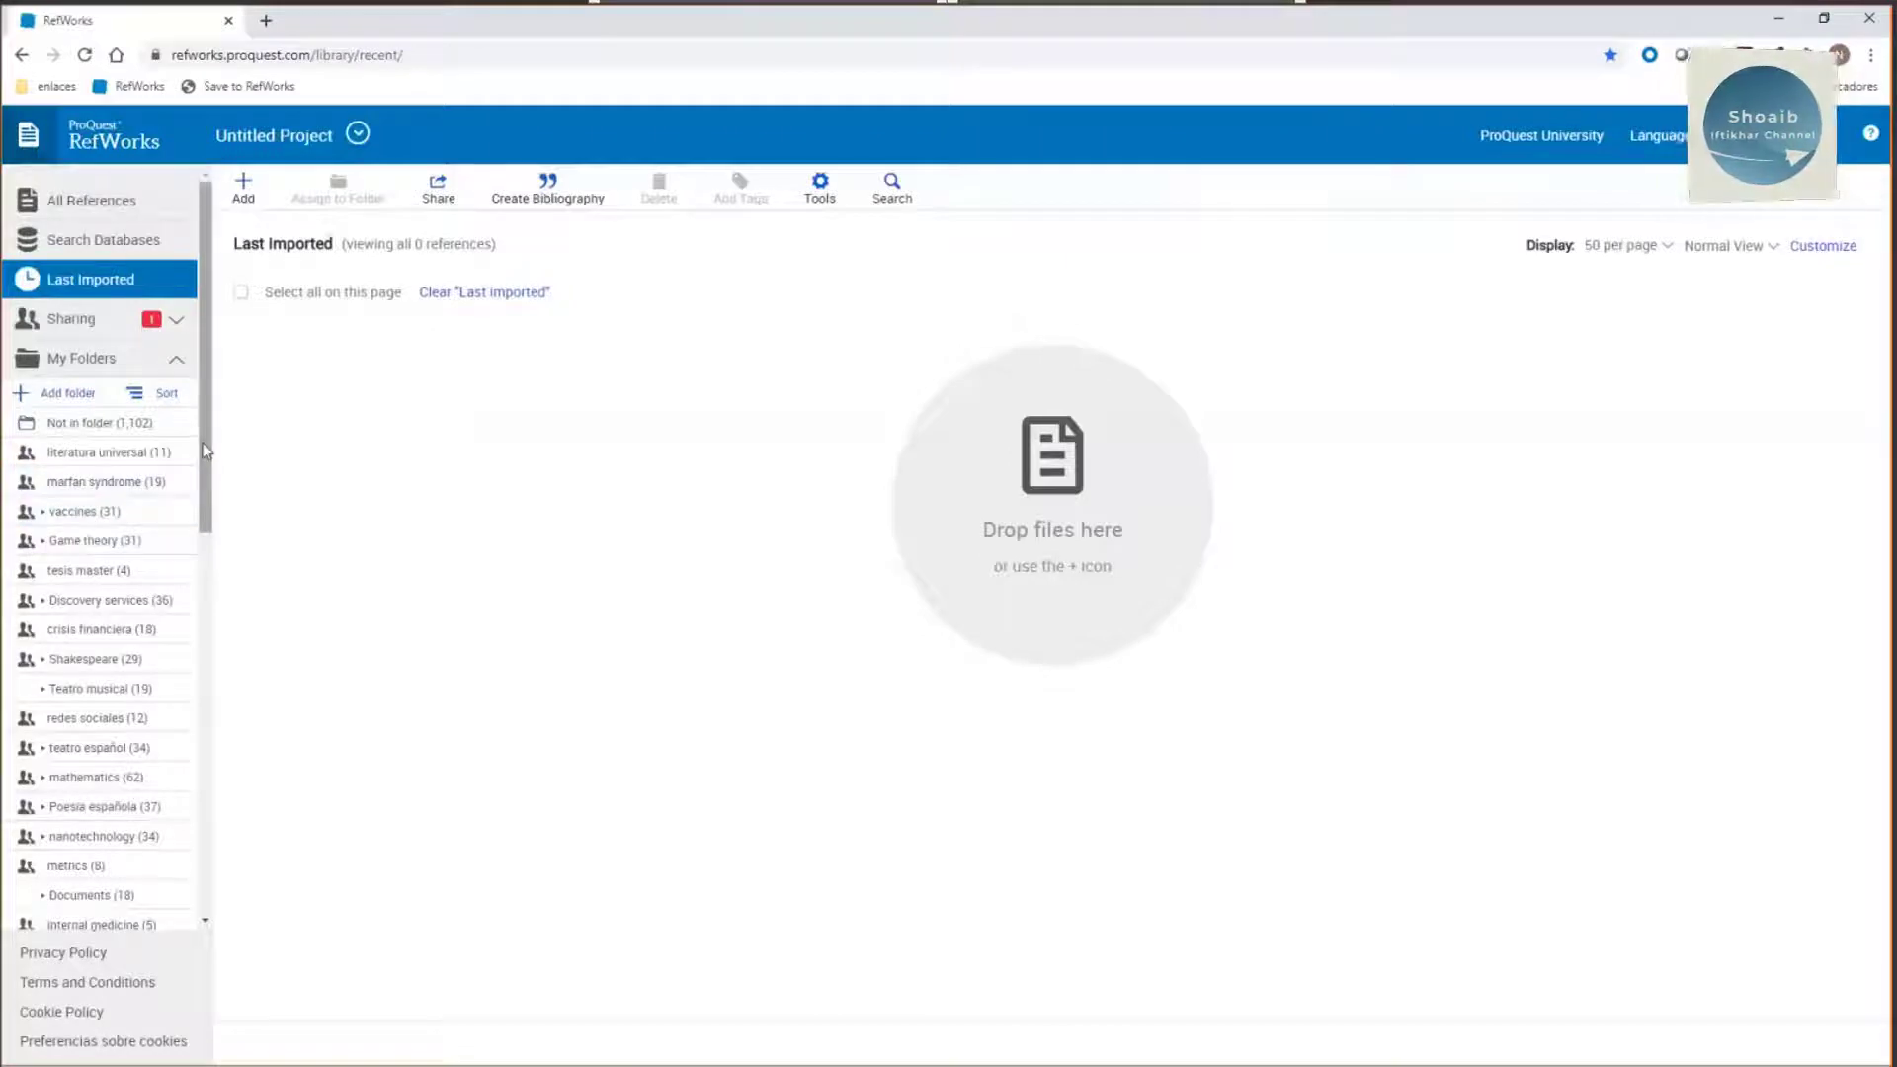
{"action": "scroll", "coordinate": [208, 406], "scroll_direction": "down", "scroll_amount": 1}
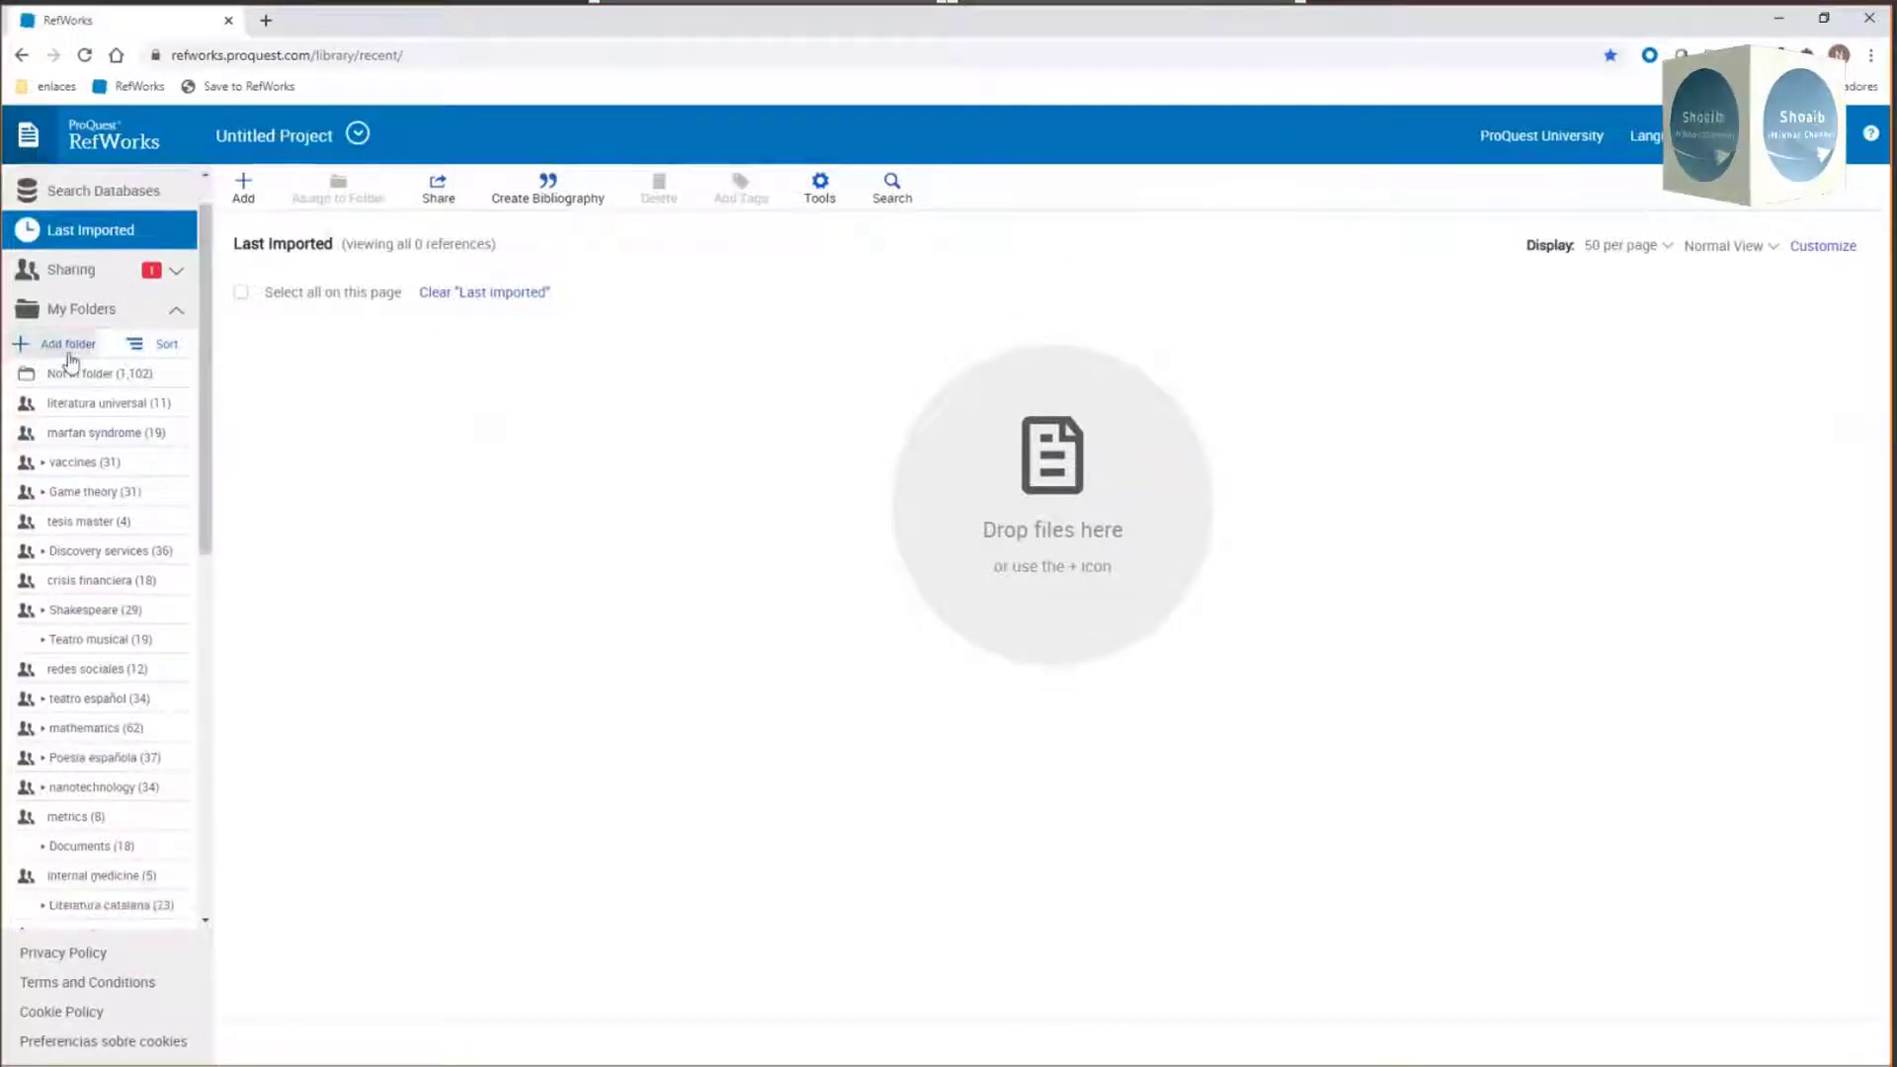
{"action": "left_click", "coordinate": [69, 344]}
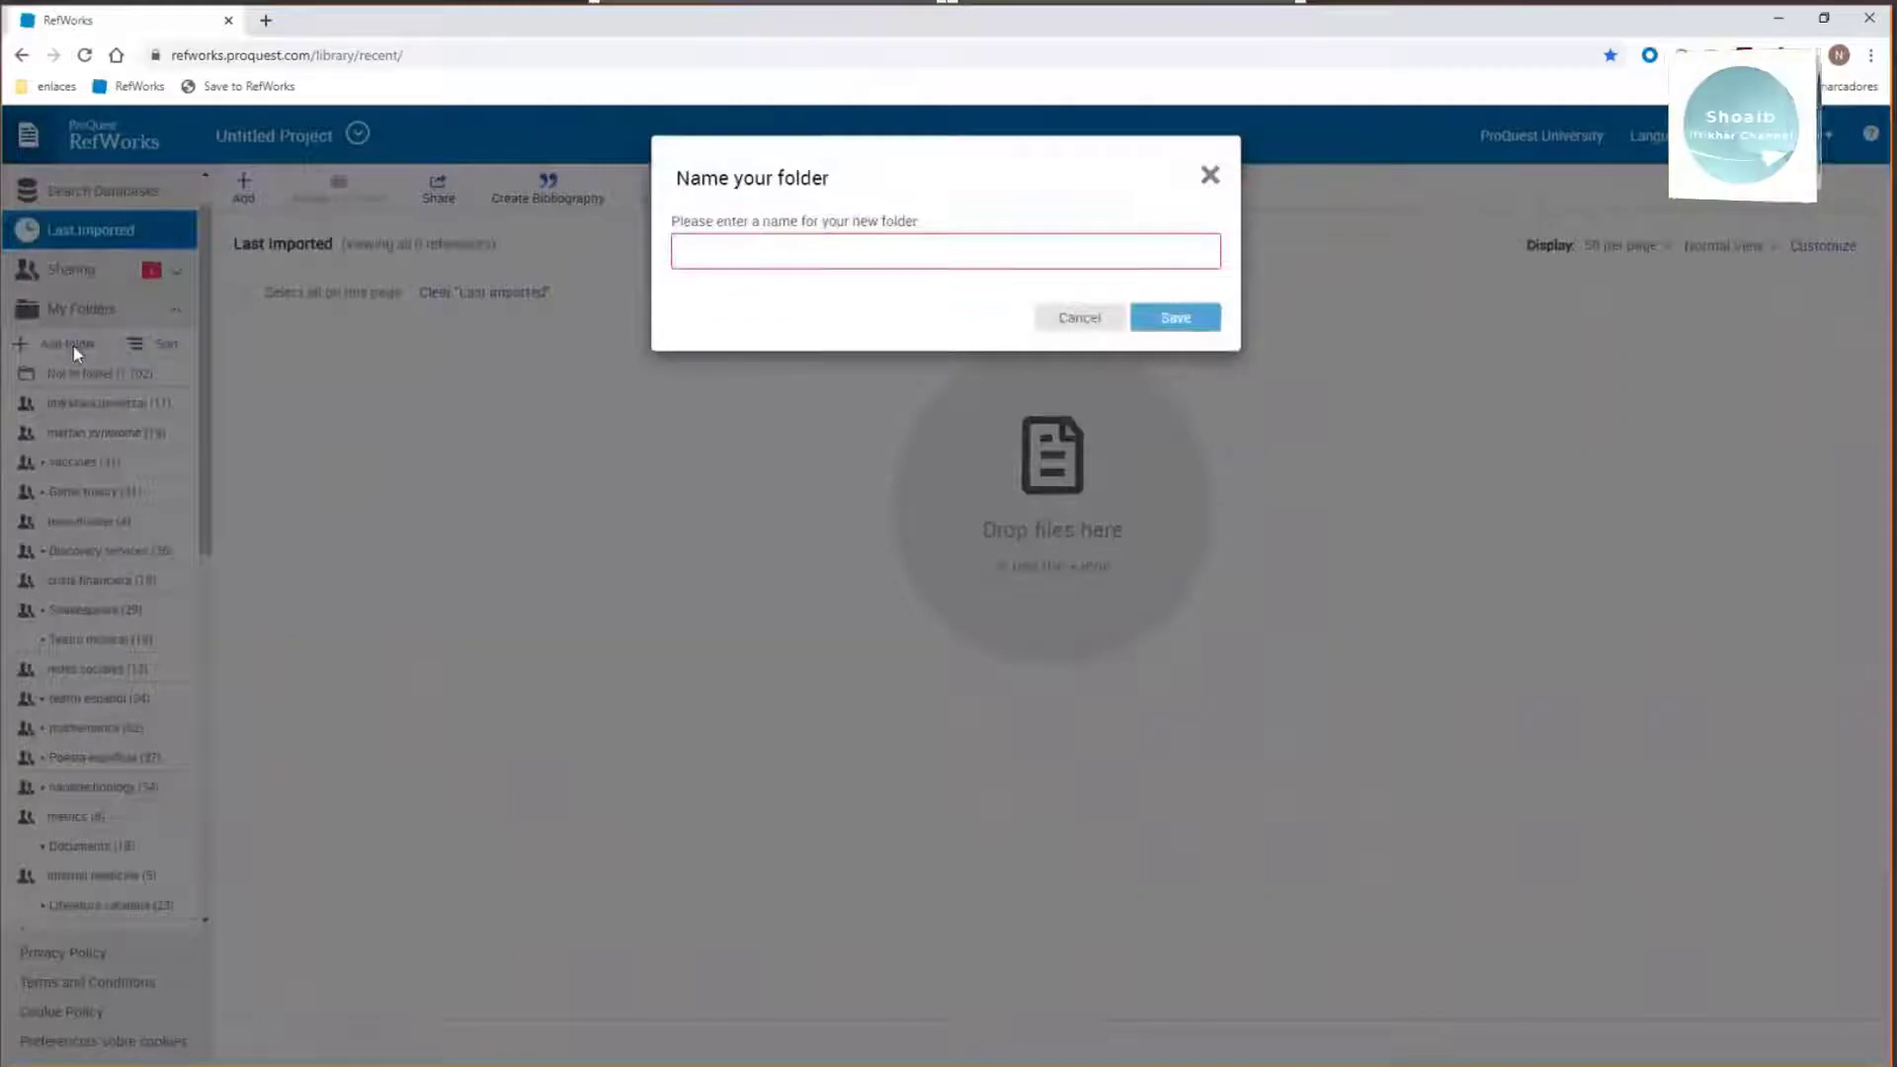
{"action": "left_click", "coordinate": [801, 262]}
{"action": "type", "text": "hec"}
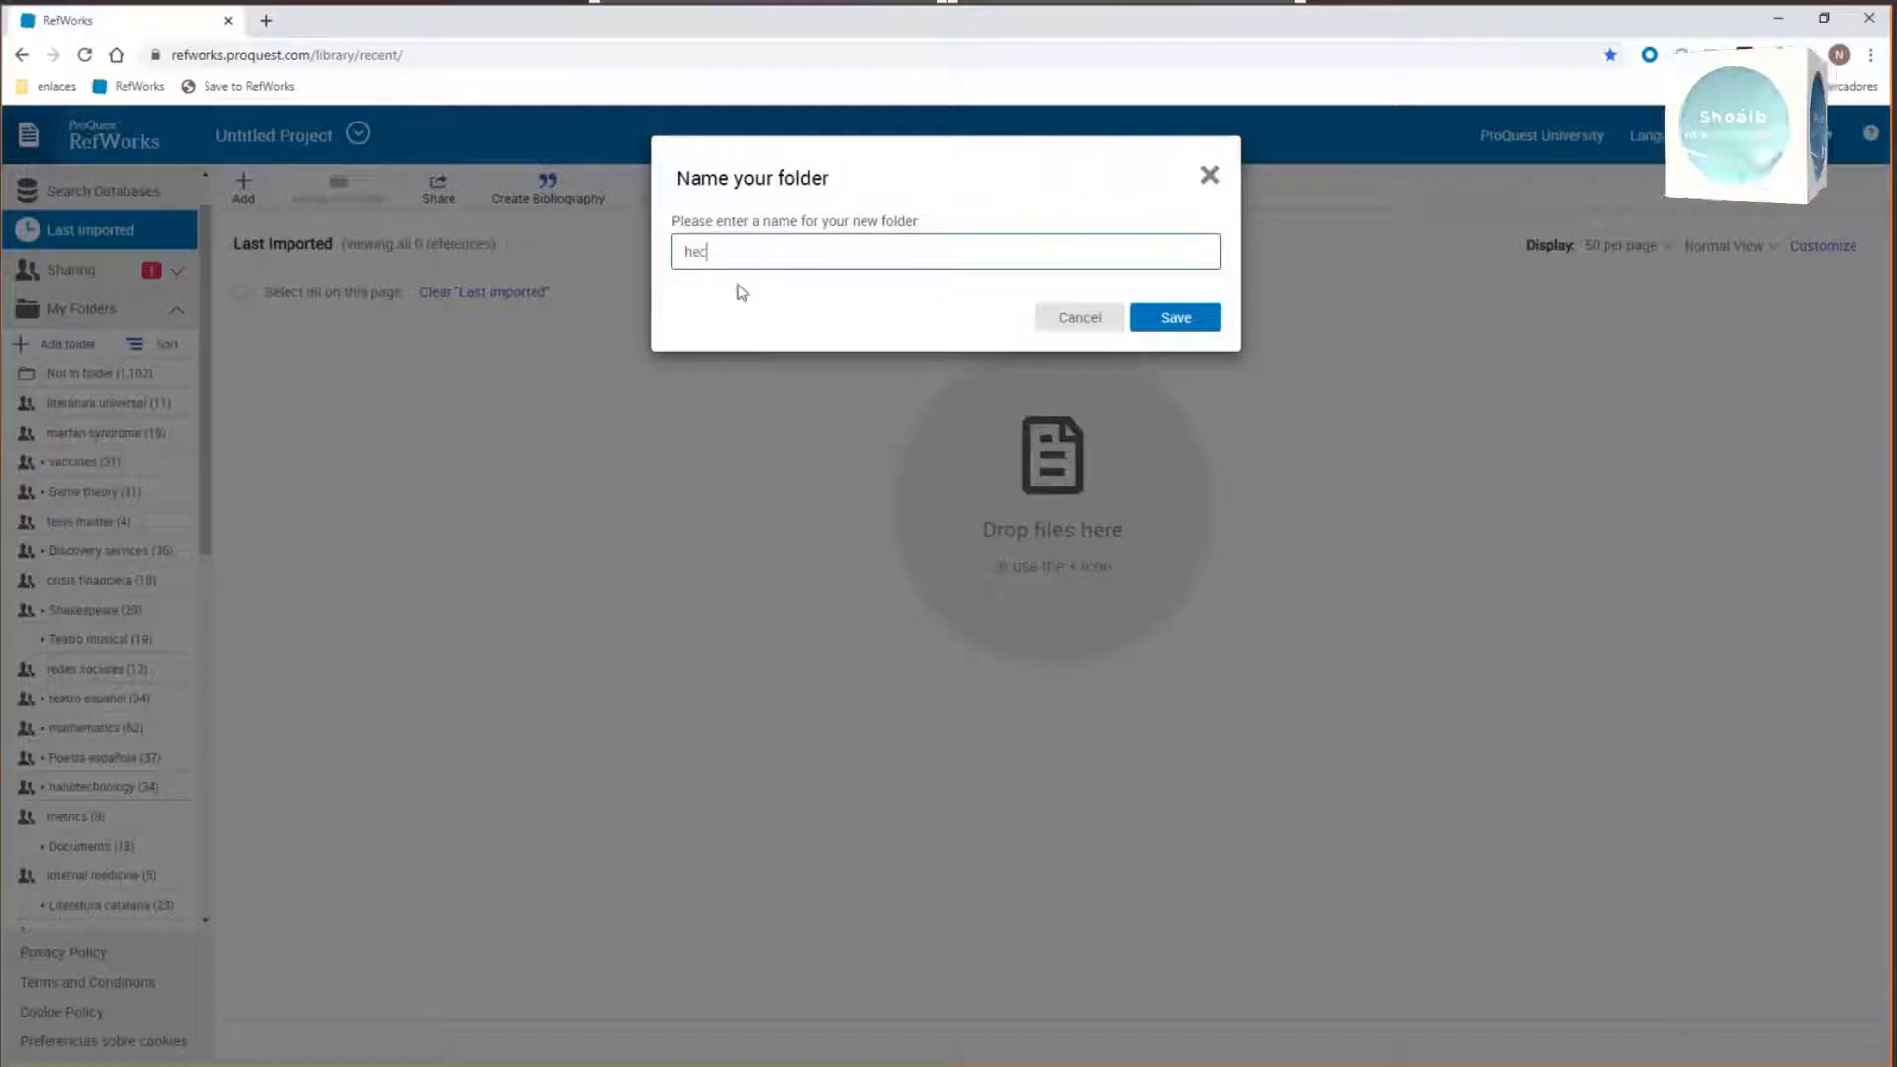
{"action": "left_click", "coordinate": [1206, 327]}
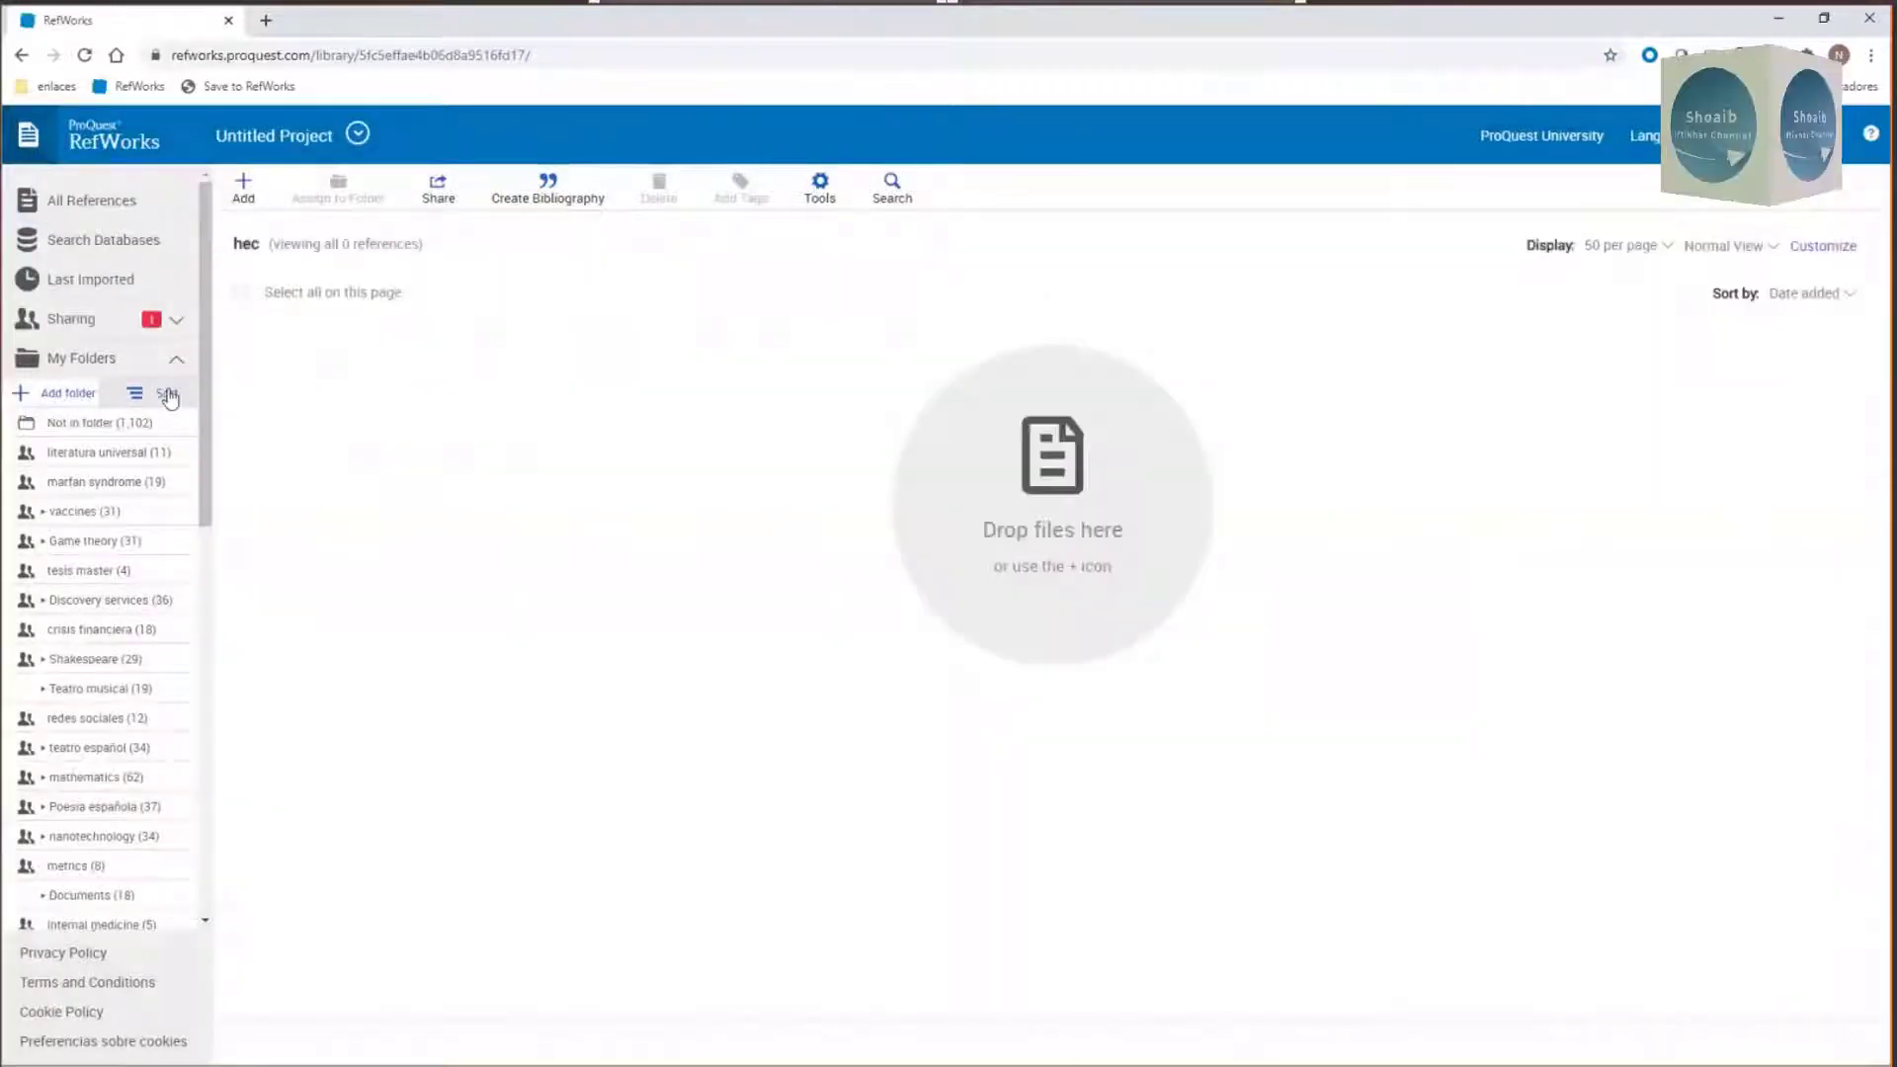
Step: Choose Custom (drag & drop) as the folder sorting and move the hec folder directly below Nanotecnologia
{"action": "left_click", "coordinate": [167, 395]}
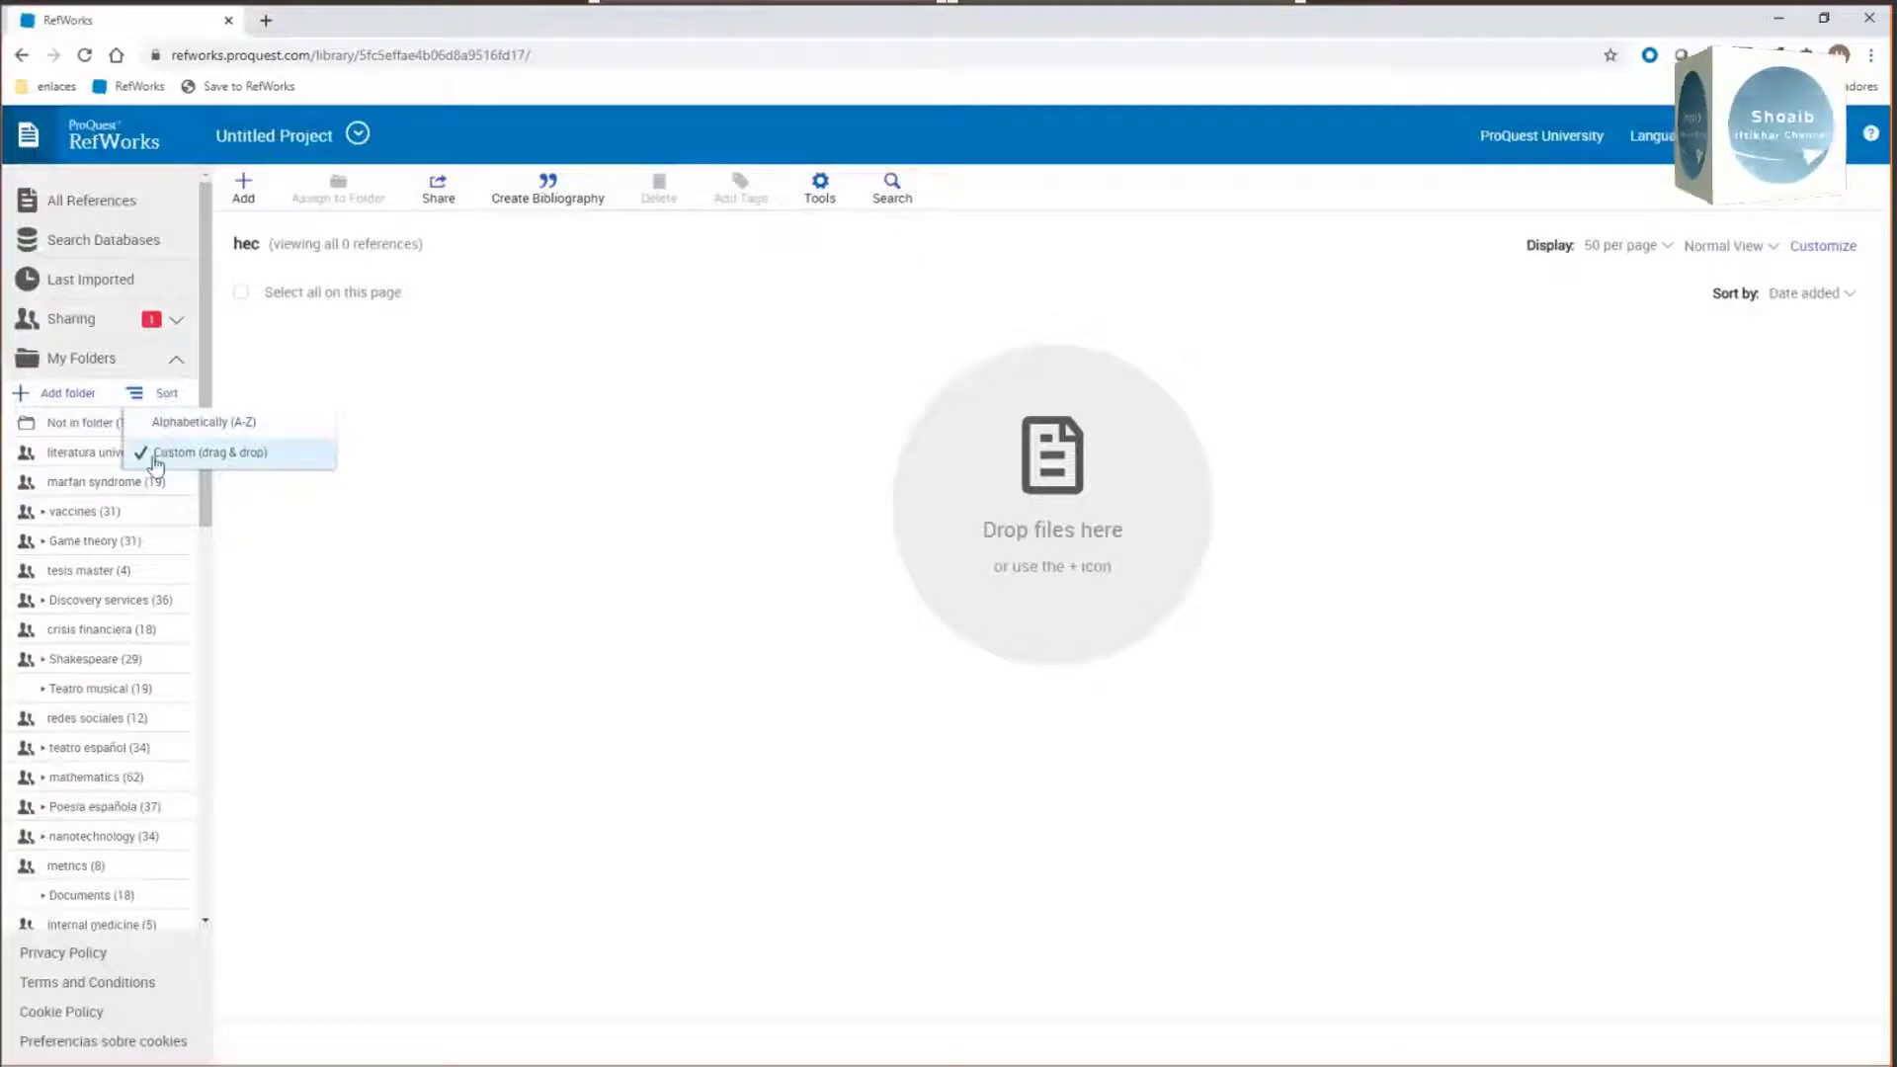
{"action": "left_click", "coordinate": [155, 456]}
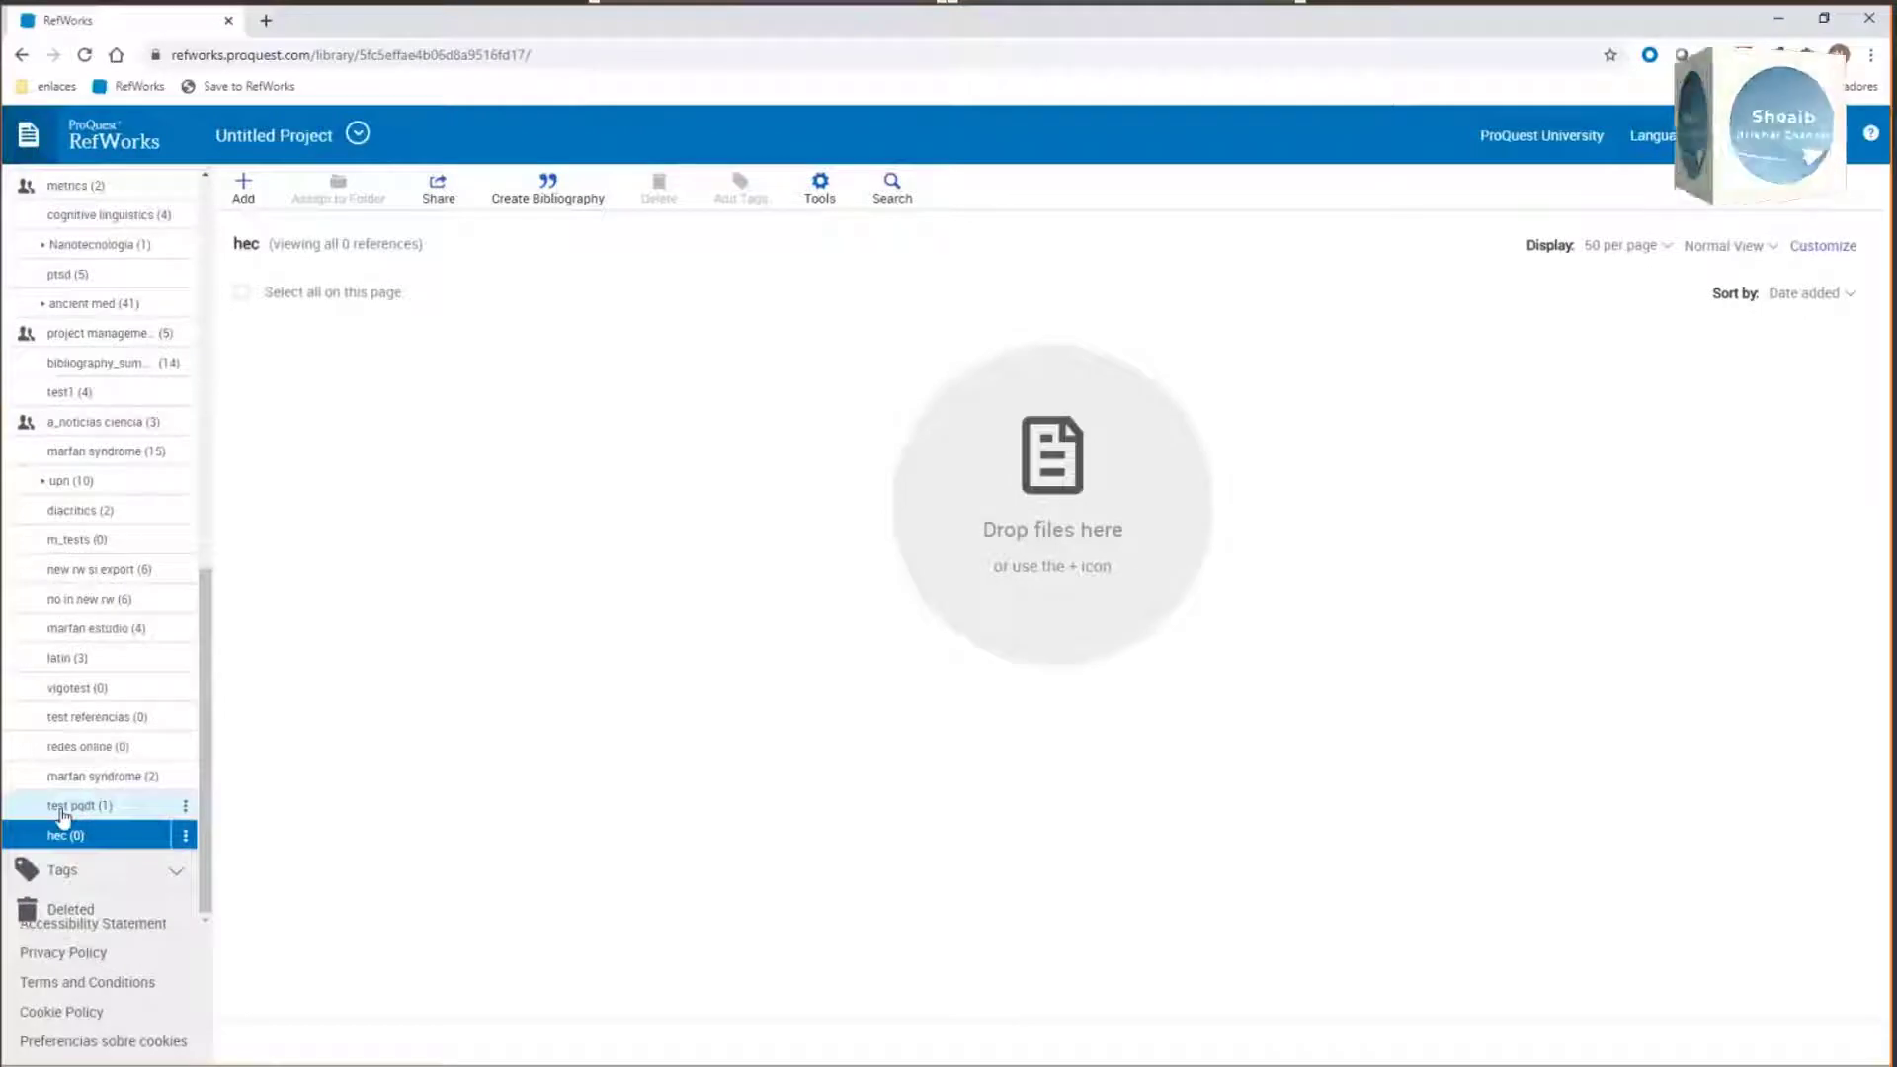
{"action": "left_click_drag", "start_coordinate": [62, 840], "coordinate": [63, 310]}
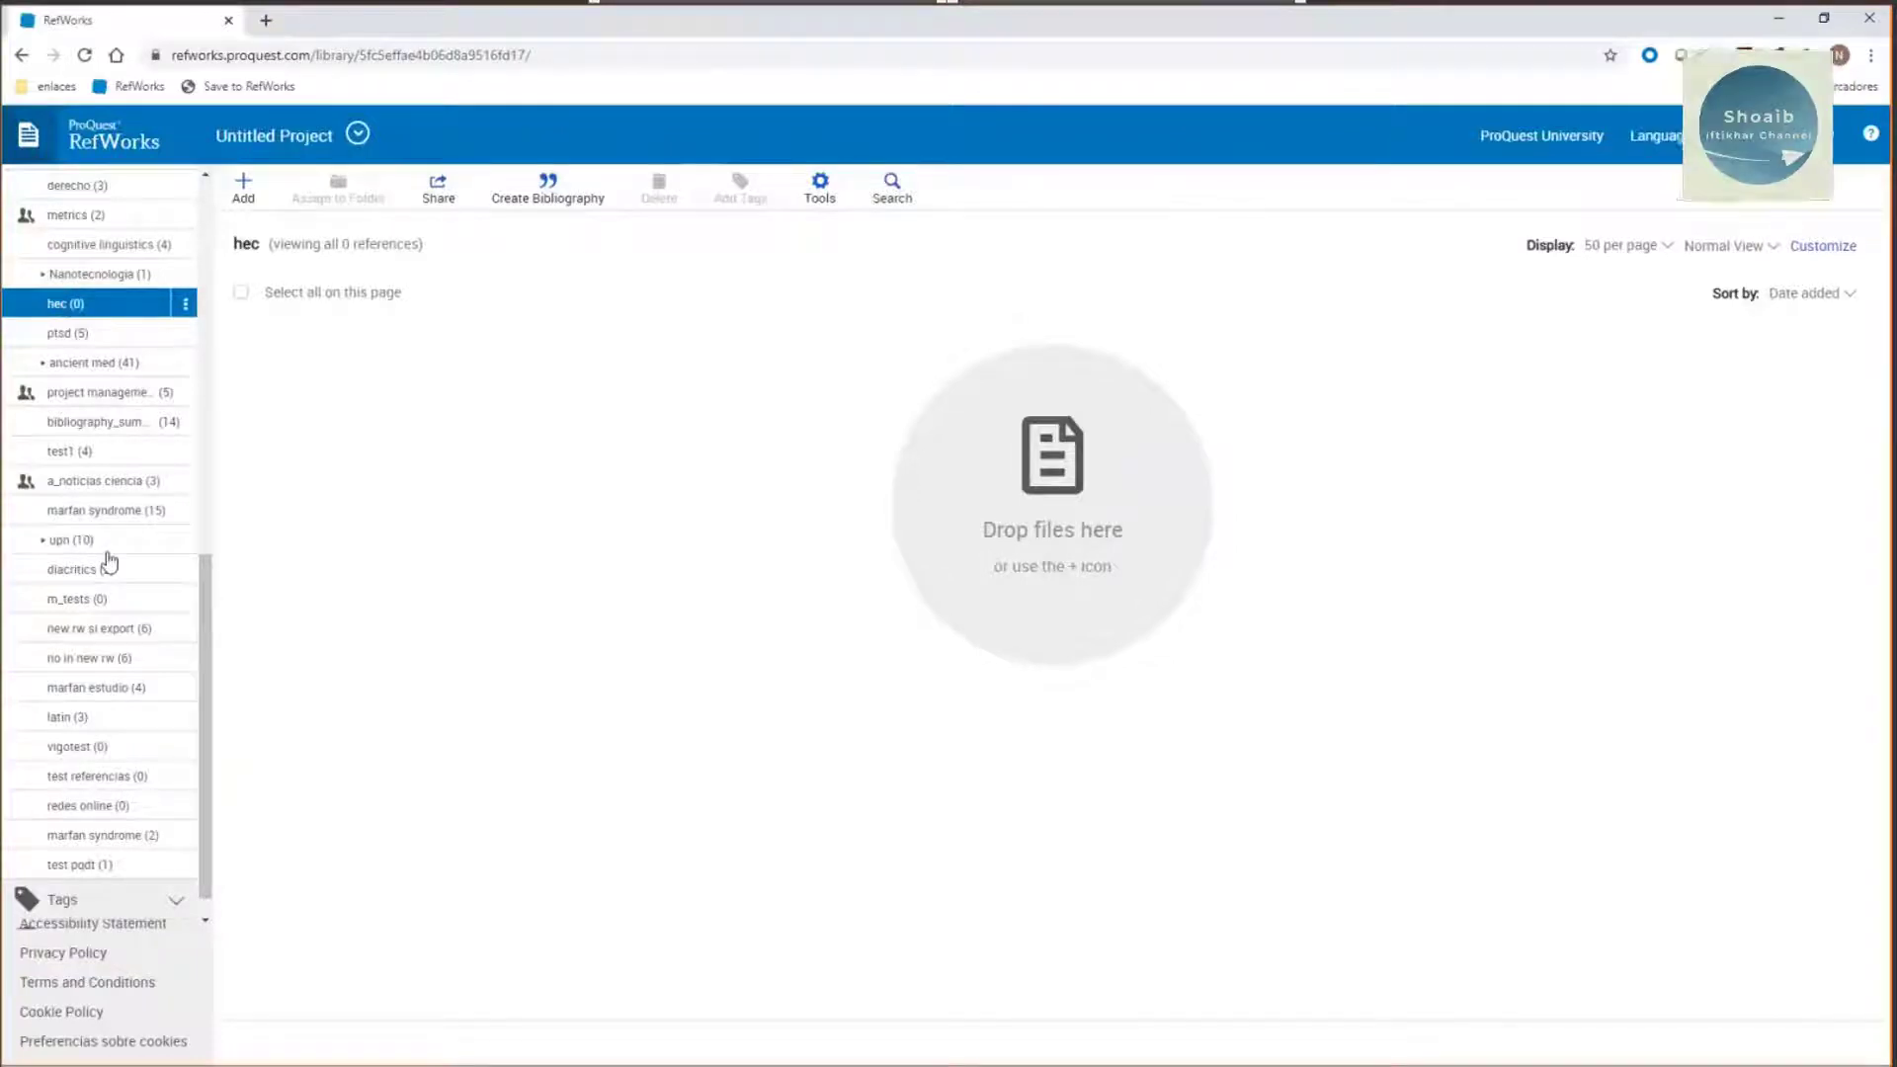
Step: Look through the My Folders list and open the Deleted documents of the library
{"action": "scroll", "coordinate": [109, 561], "scroll_direction": "up", "scroll_amount": 8}
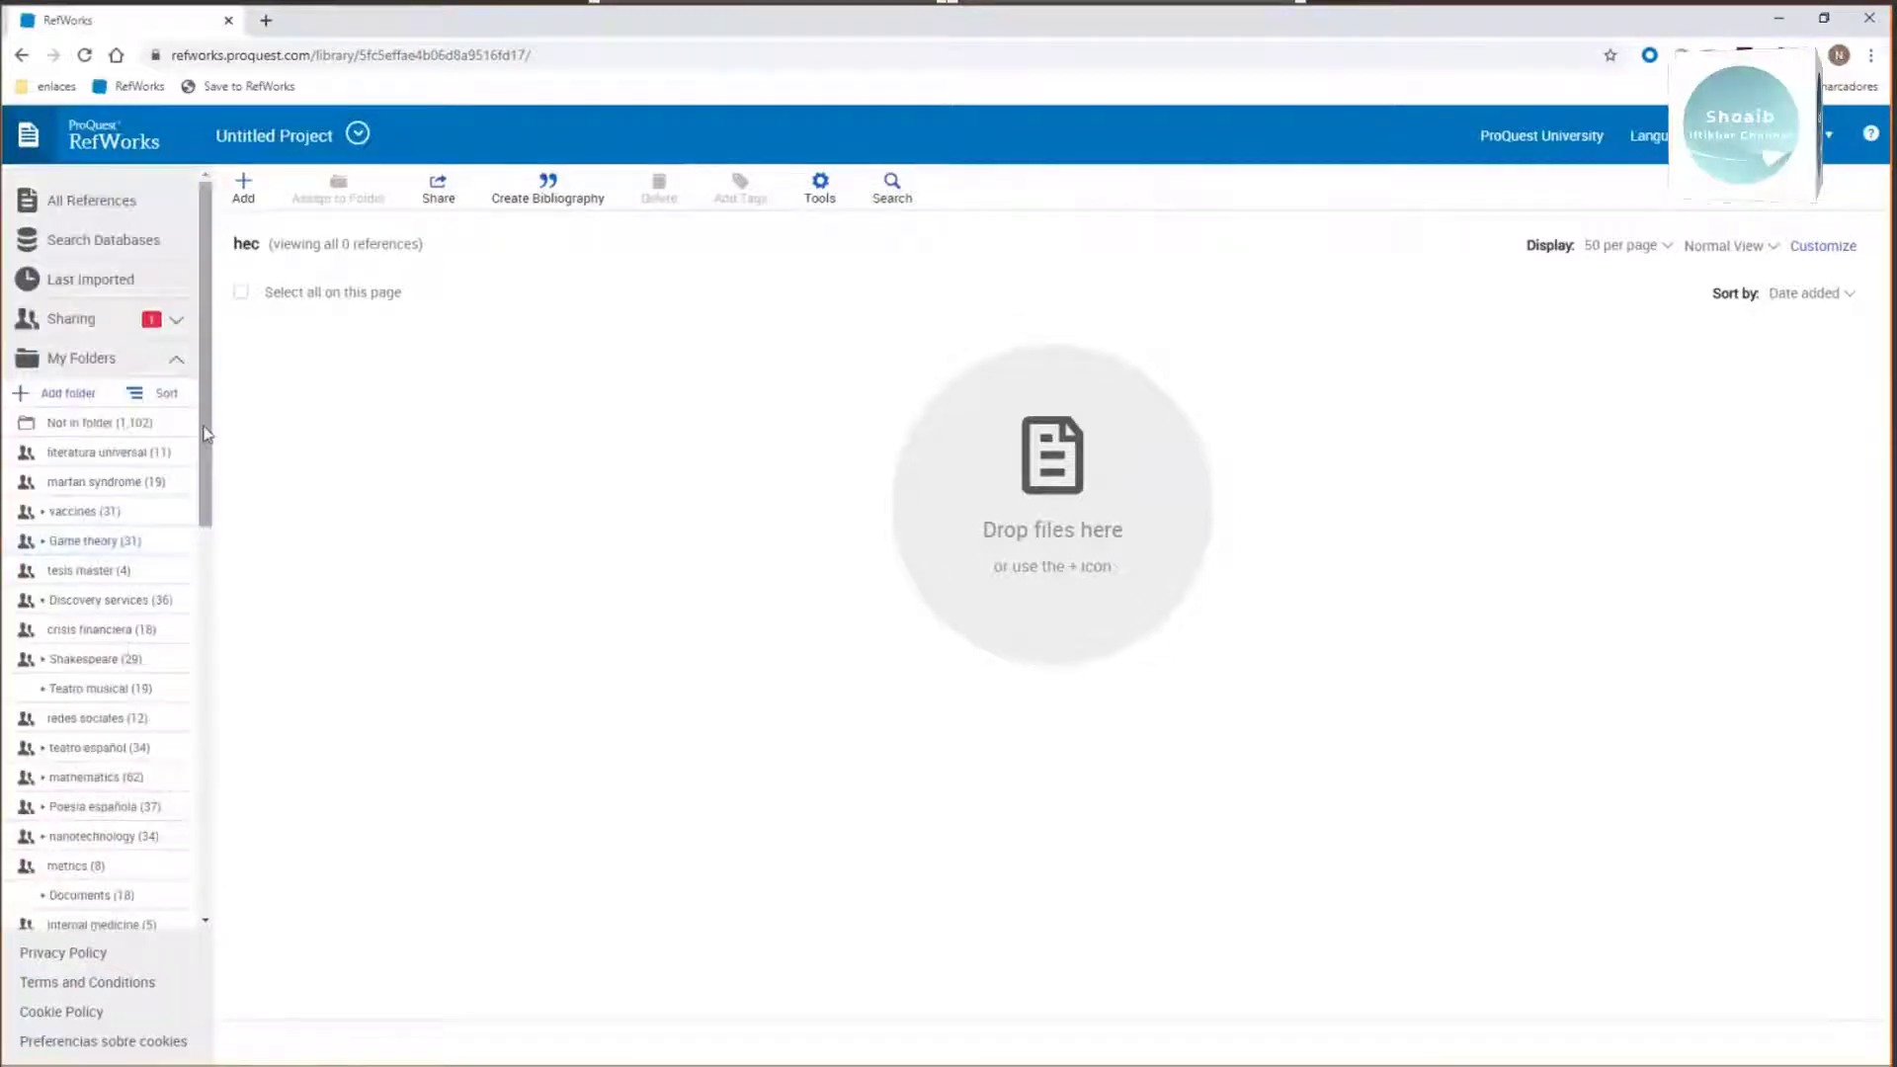
{"action": "scroll", "coordinate": [204, 504], "scroll_direction": "down", "scroll_amount": 2}
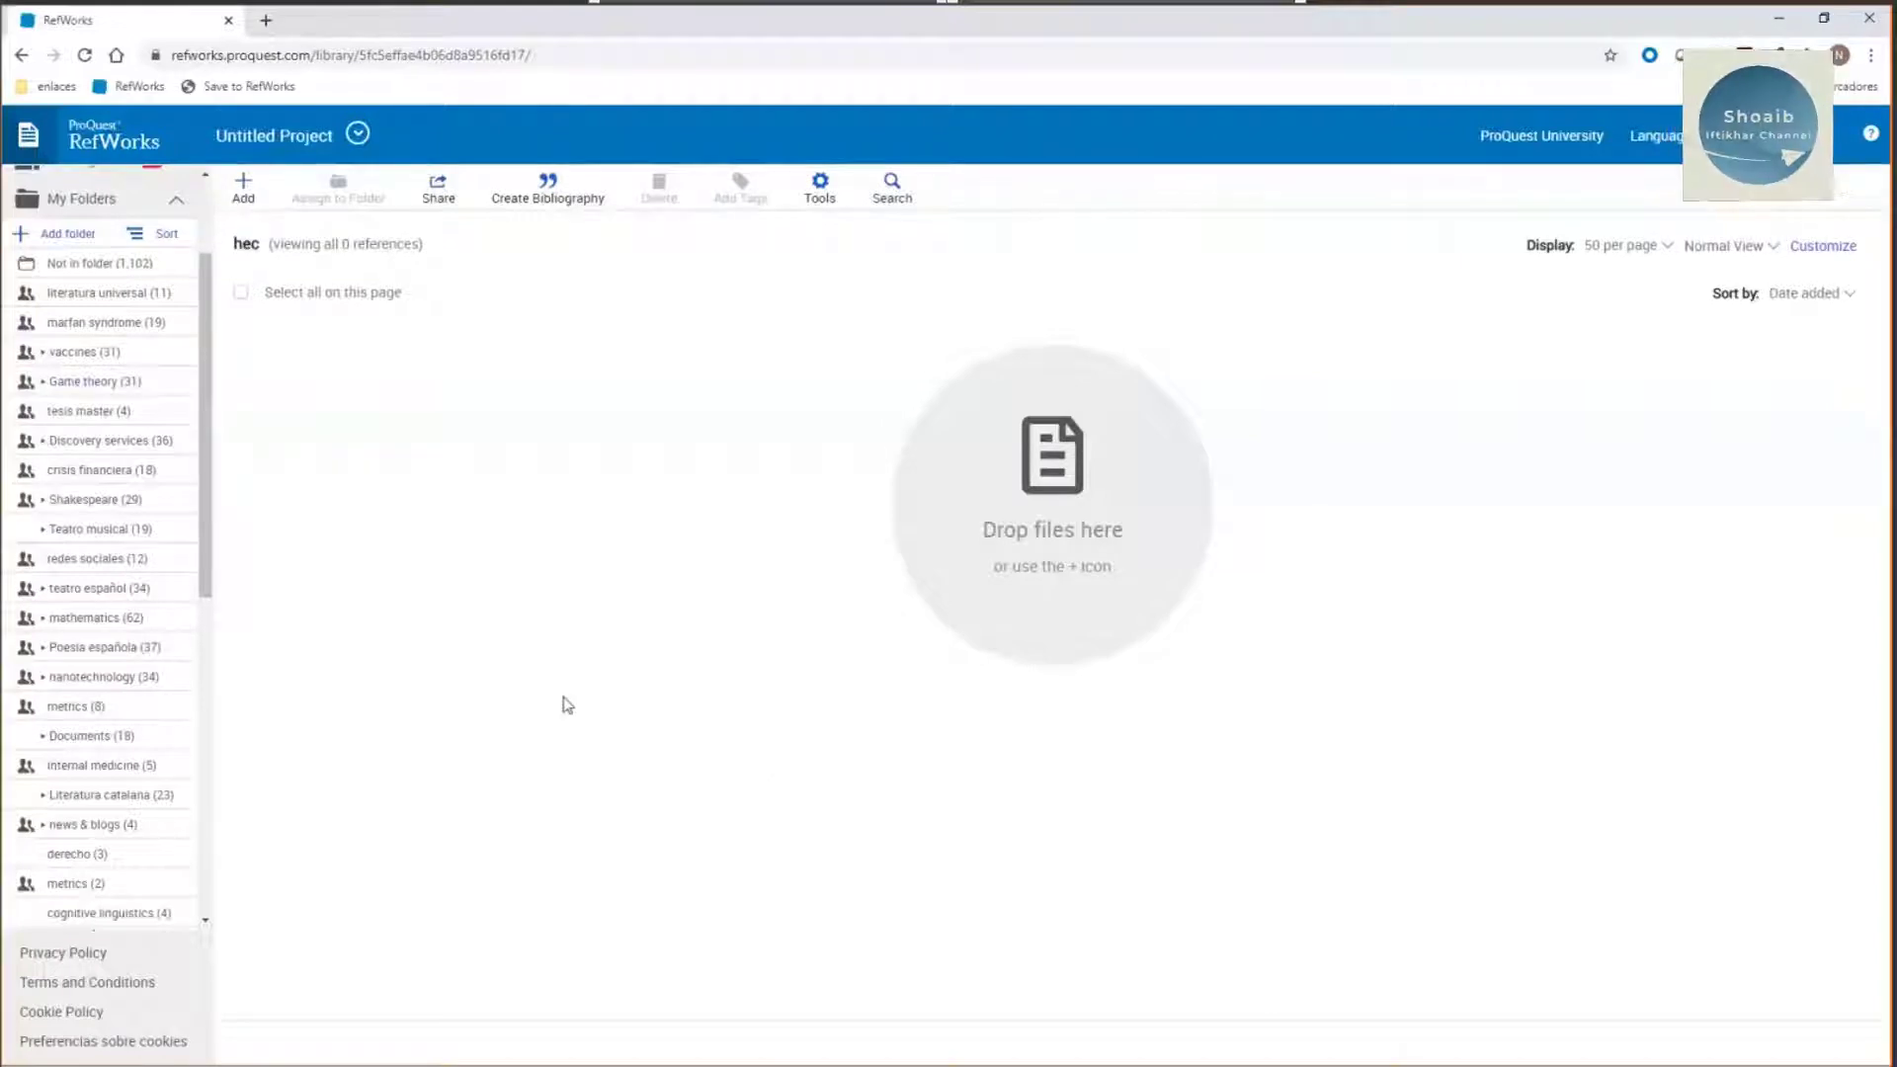
{"action": "left_click_drag", "start_coordinate": [207, 511], "coordinate": [207, 876]}
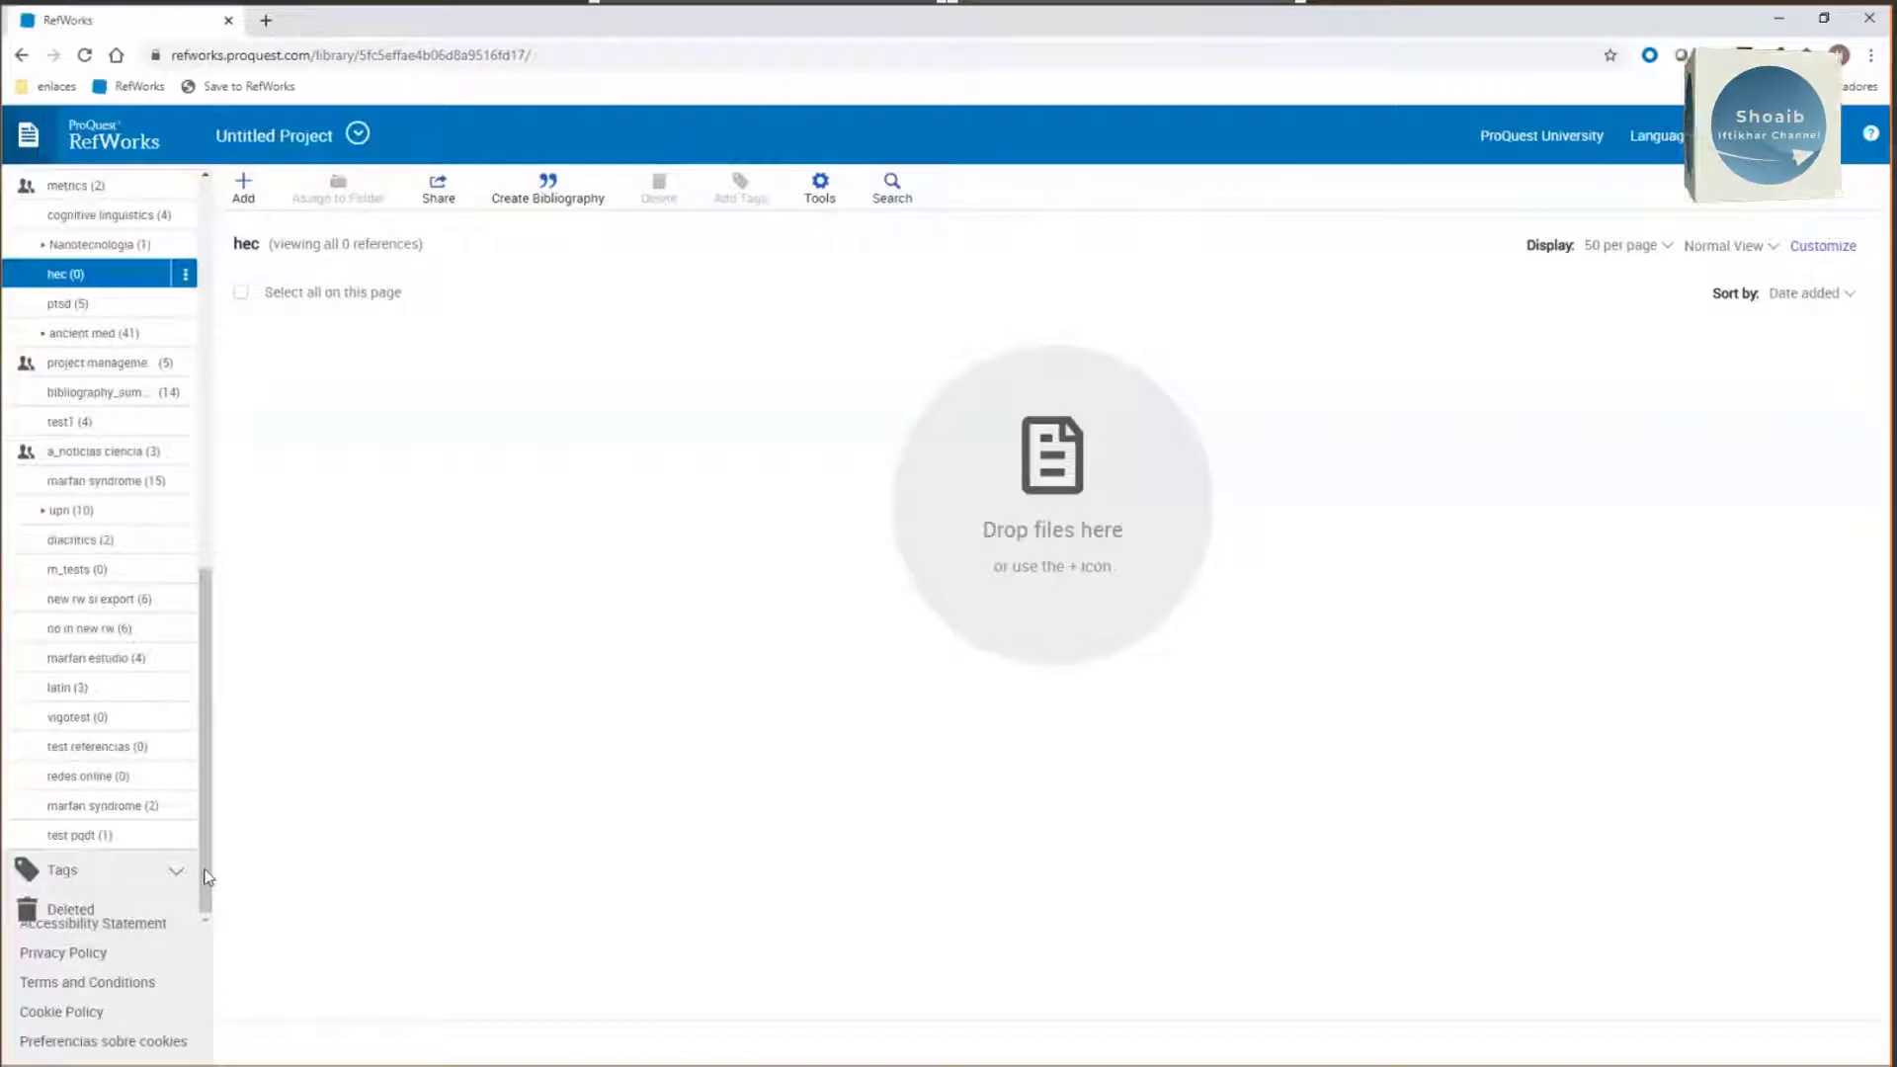
{"action": "left_click", "coordinate": [48, 914]}
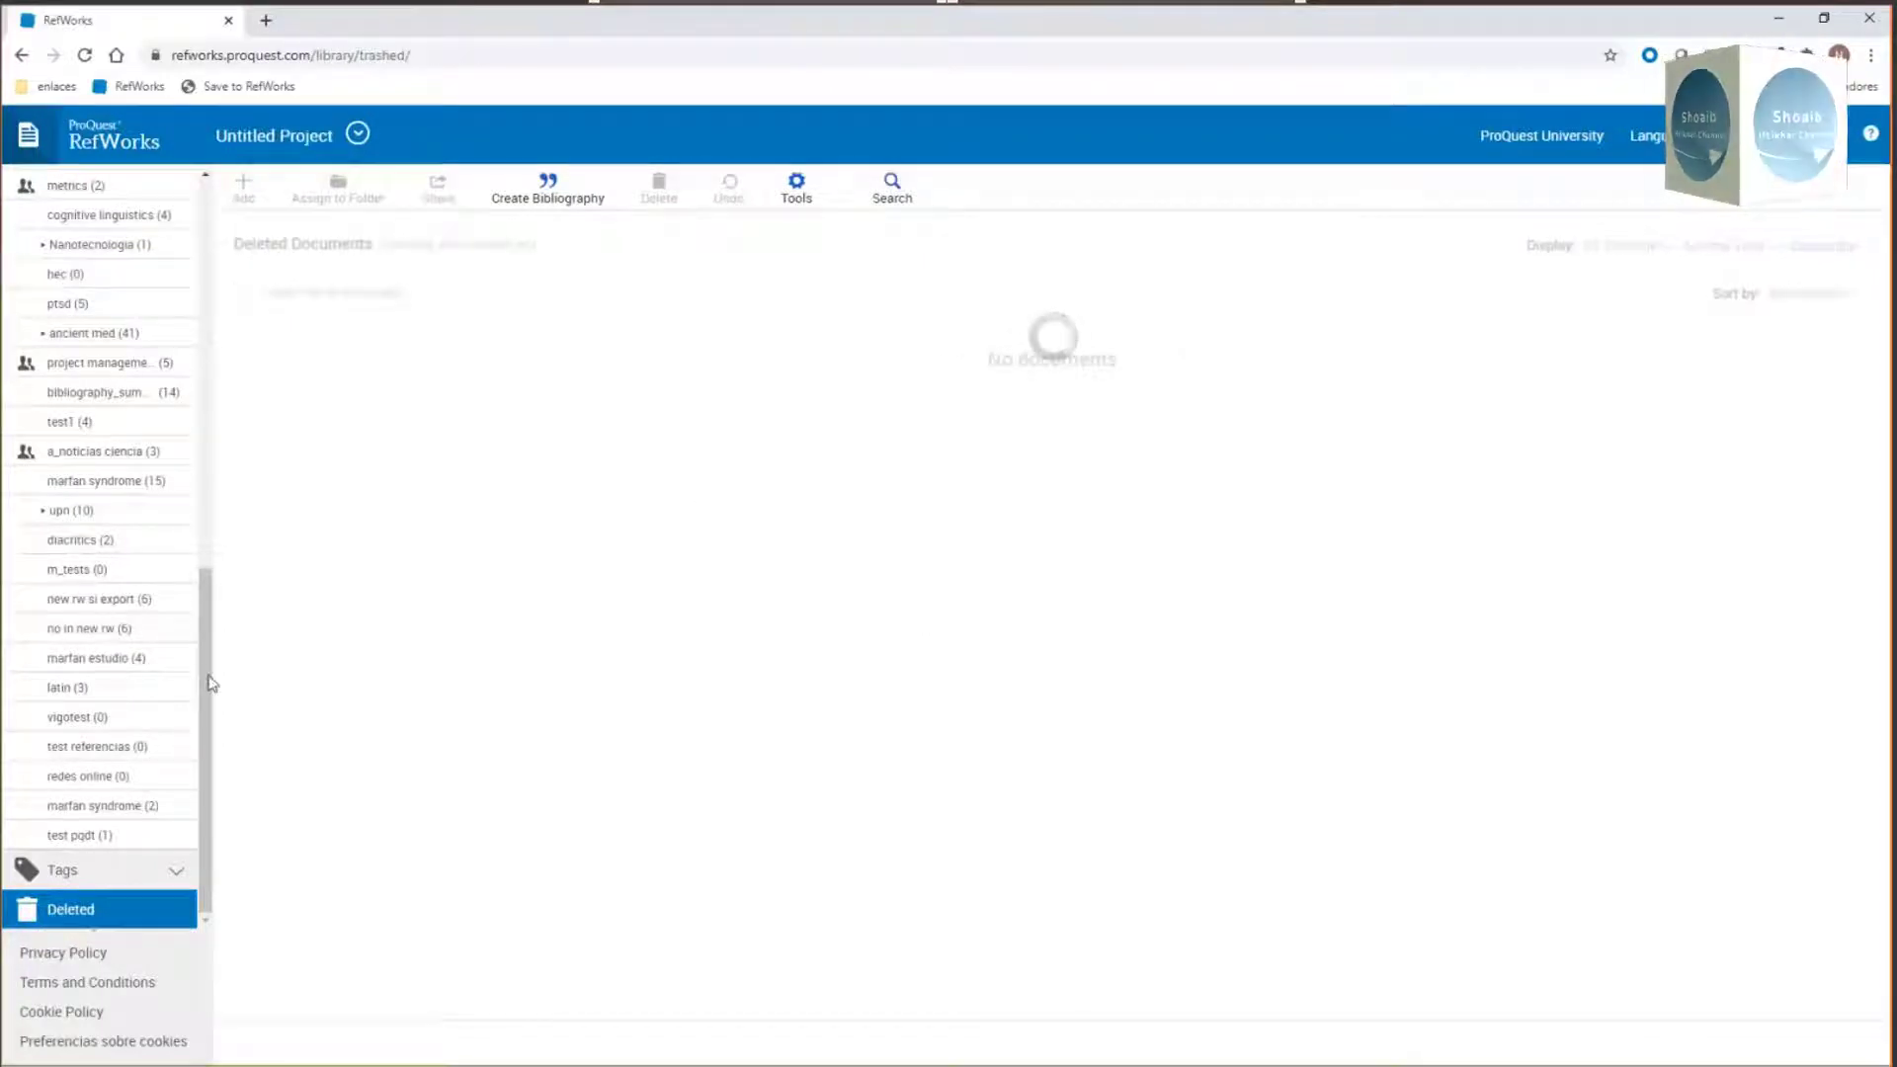
{"action": "left_click_drag", "start_coordinate": [207, 685], "coordinate": [958, 29]}
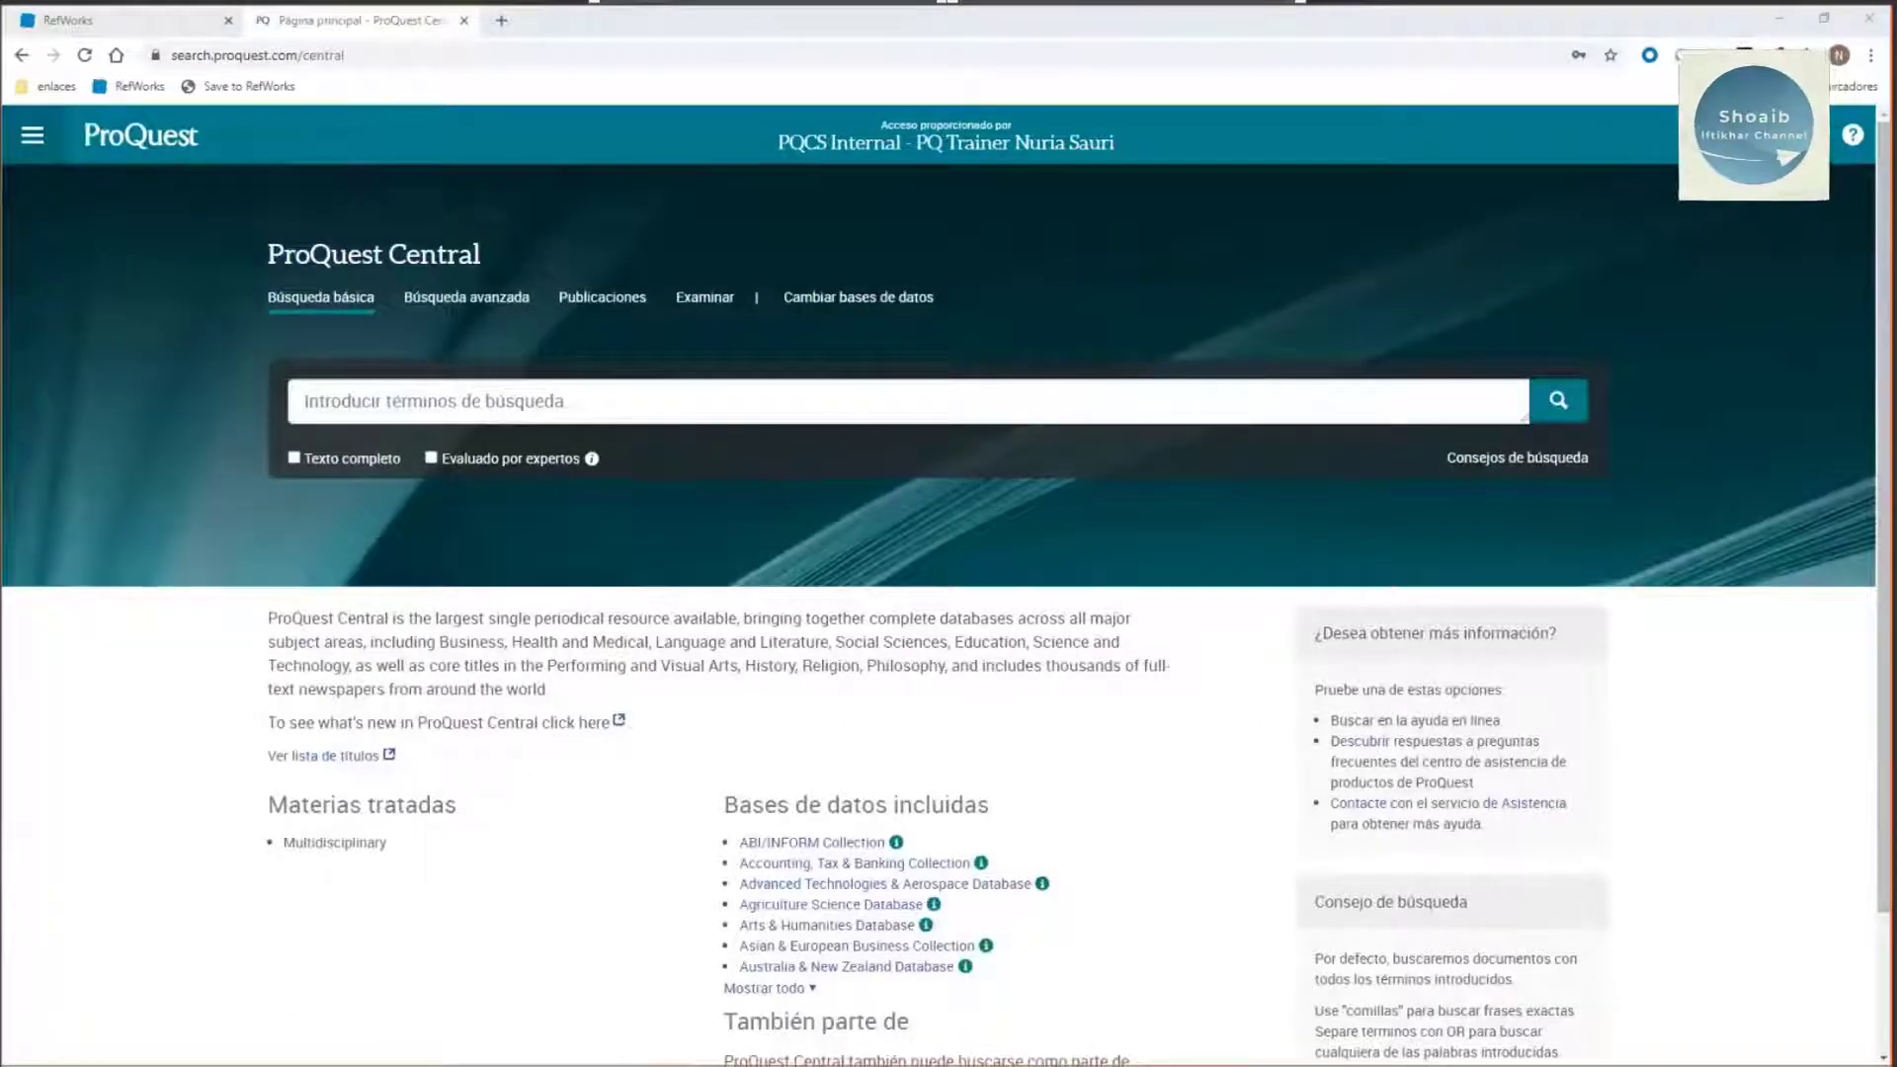
Step: Search ProQuest Central for the exact phrase "marfan syndrome" from the basic search
{"action": "left_click", "coordinate": [1805, 135]}
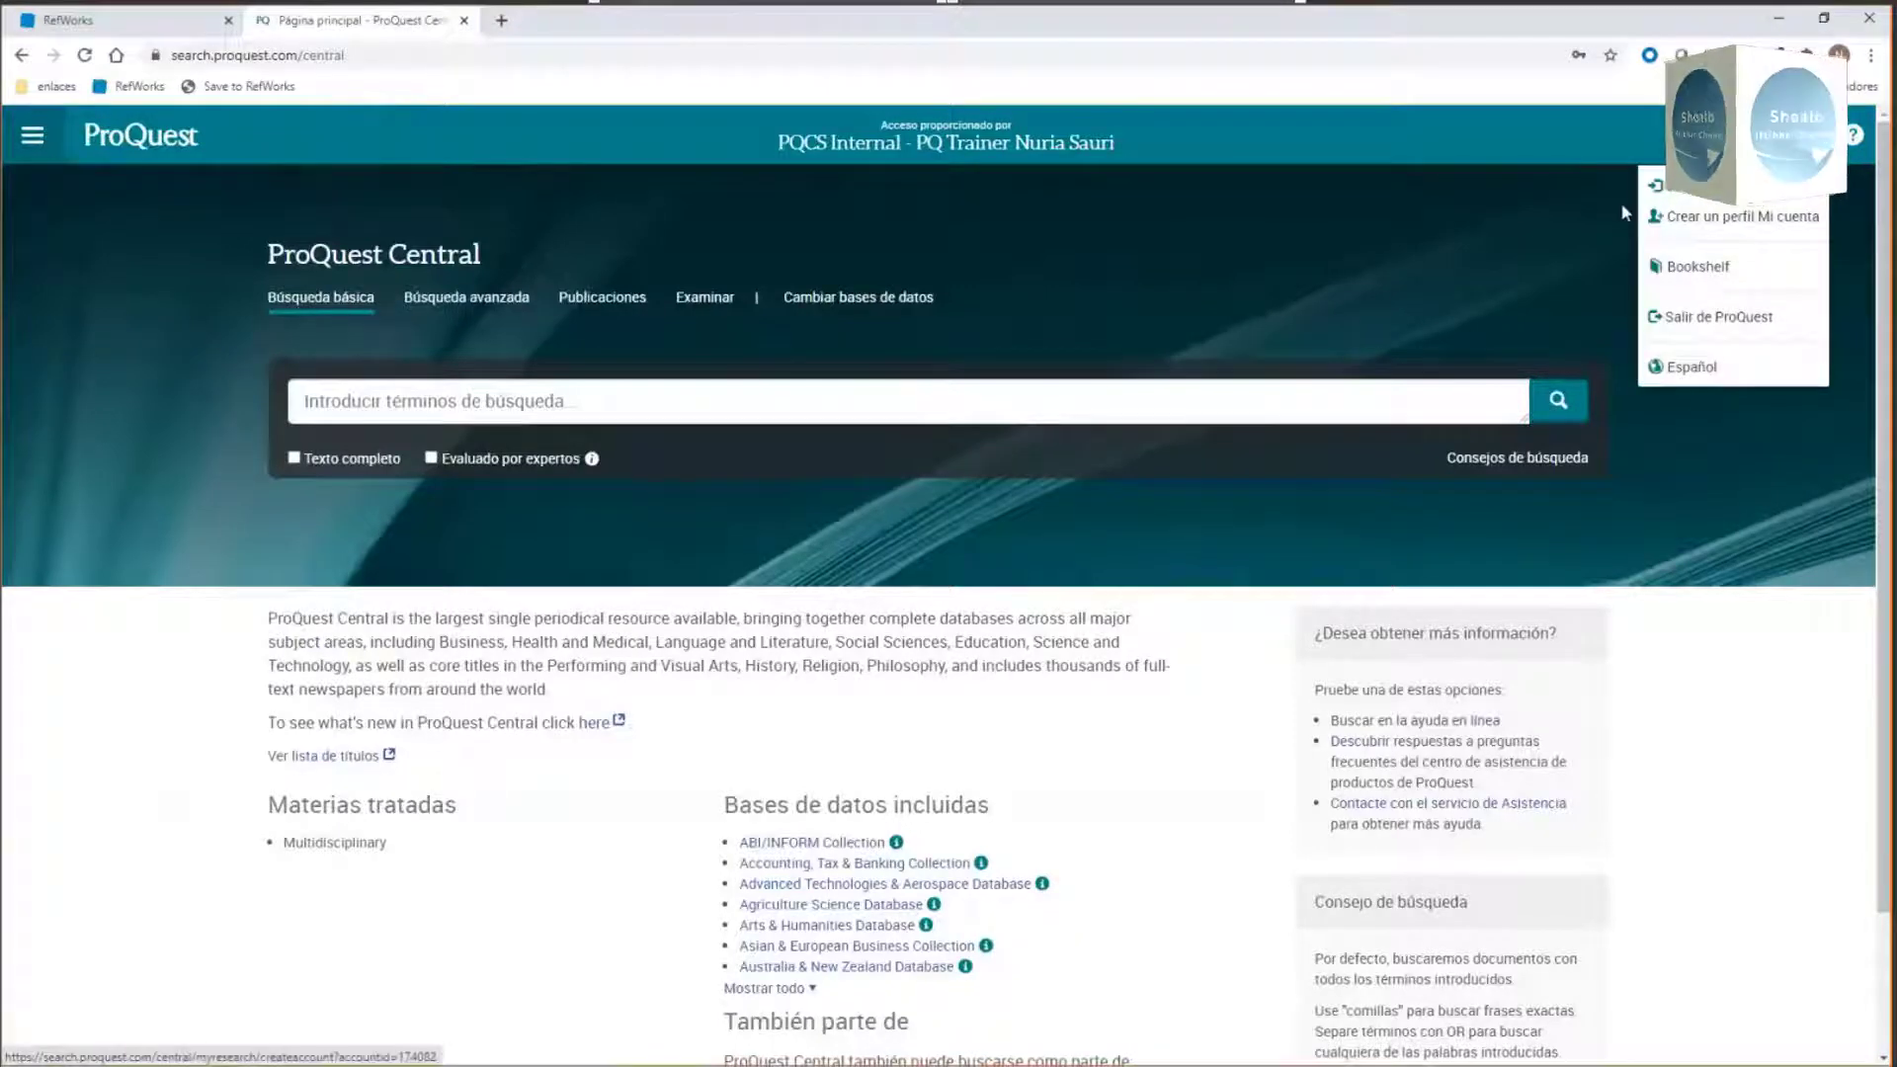
{"action": "left_click", "coordinate": [137, 609]}
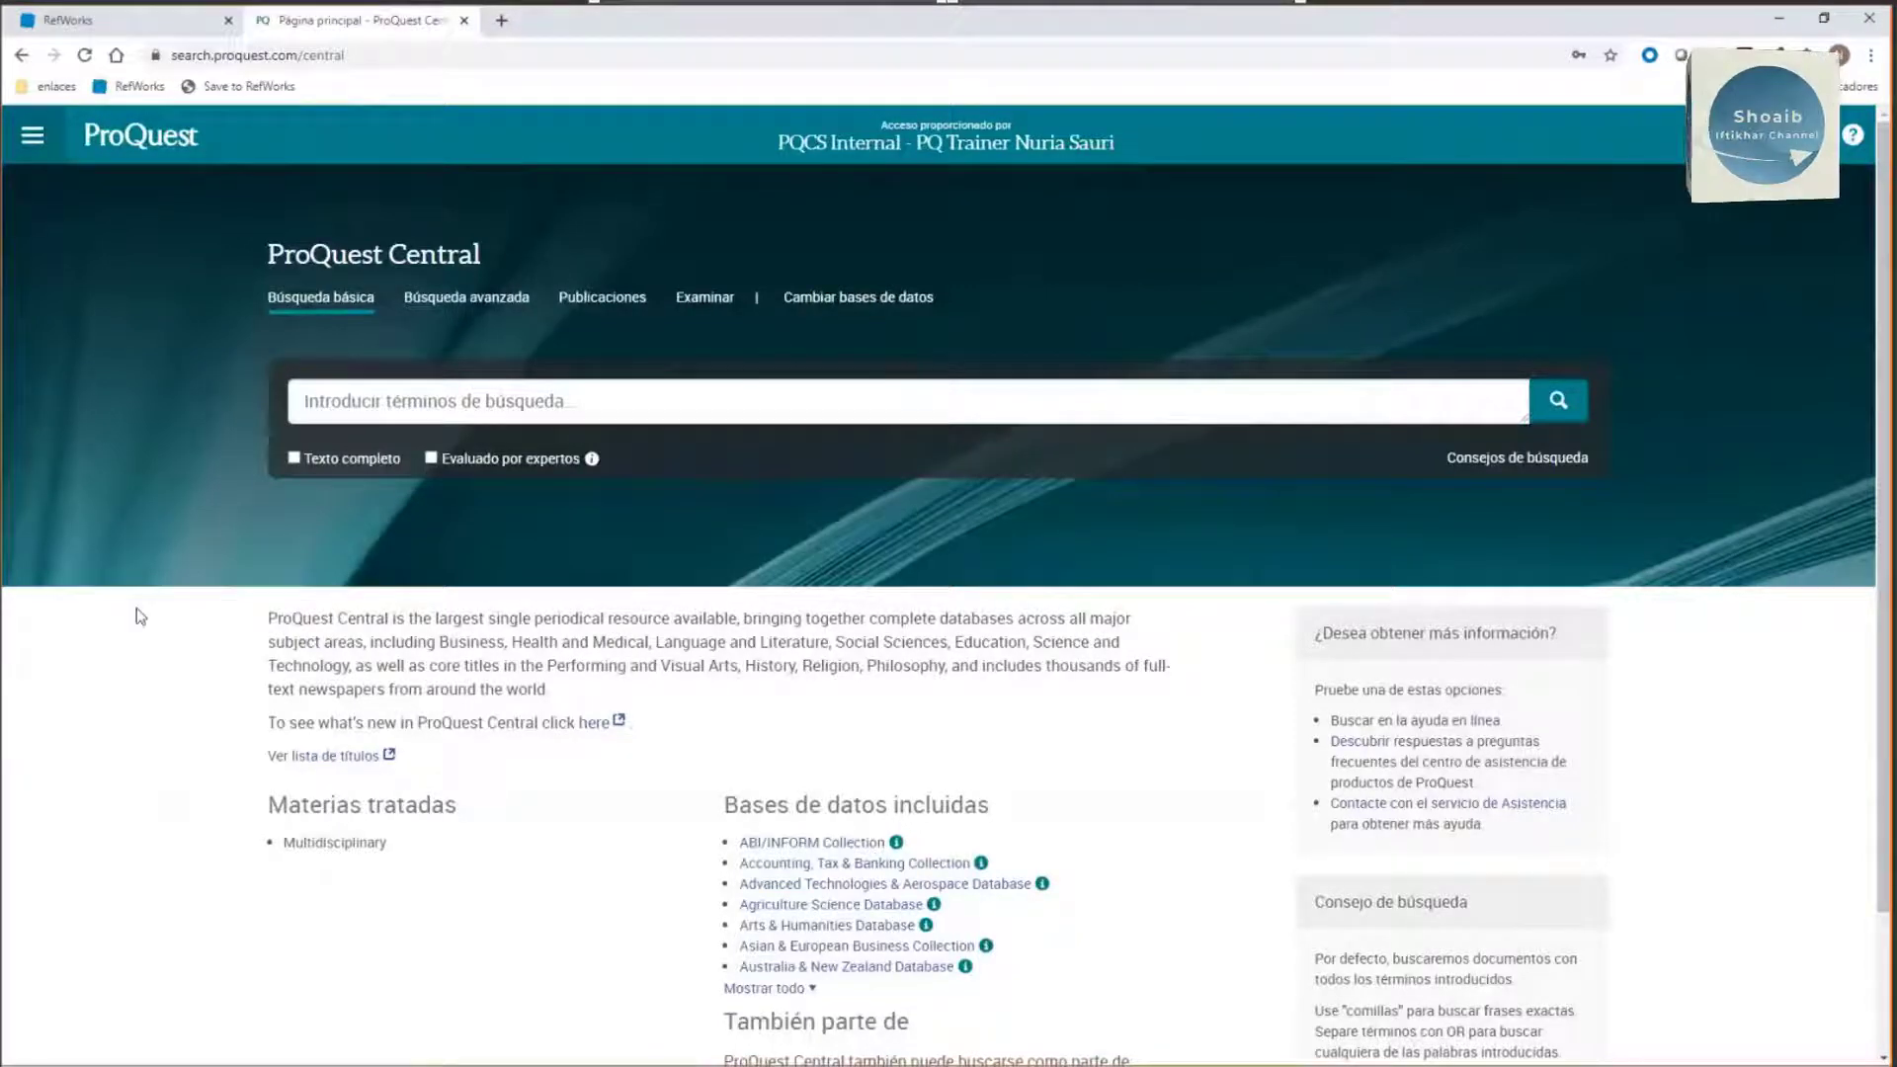
{"action": "left_click", "coordinate": [398, 393]}
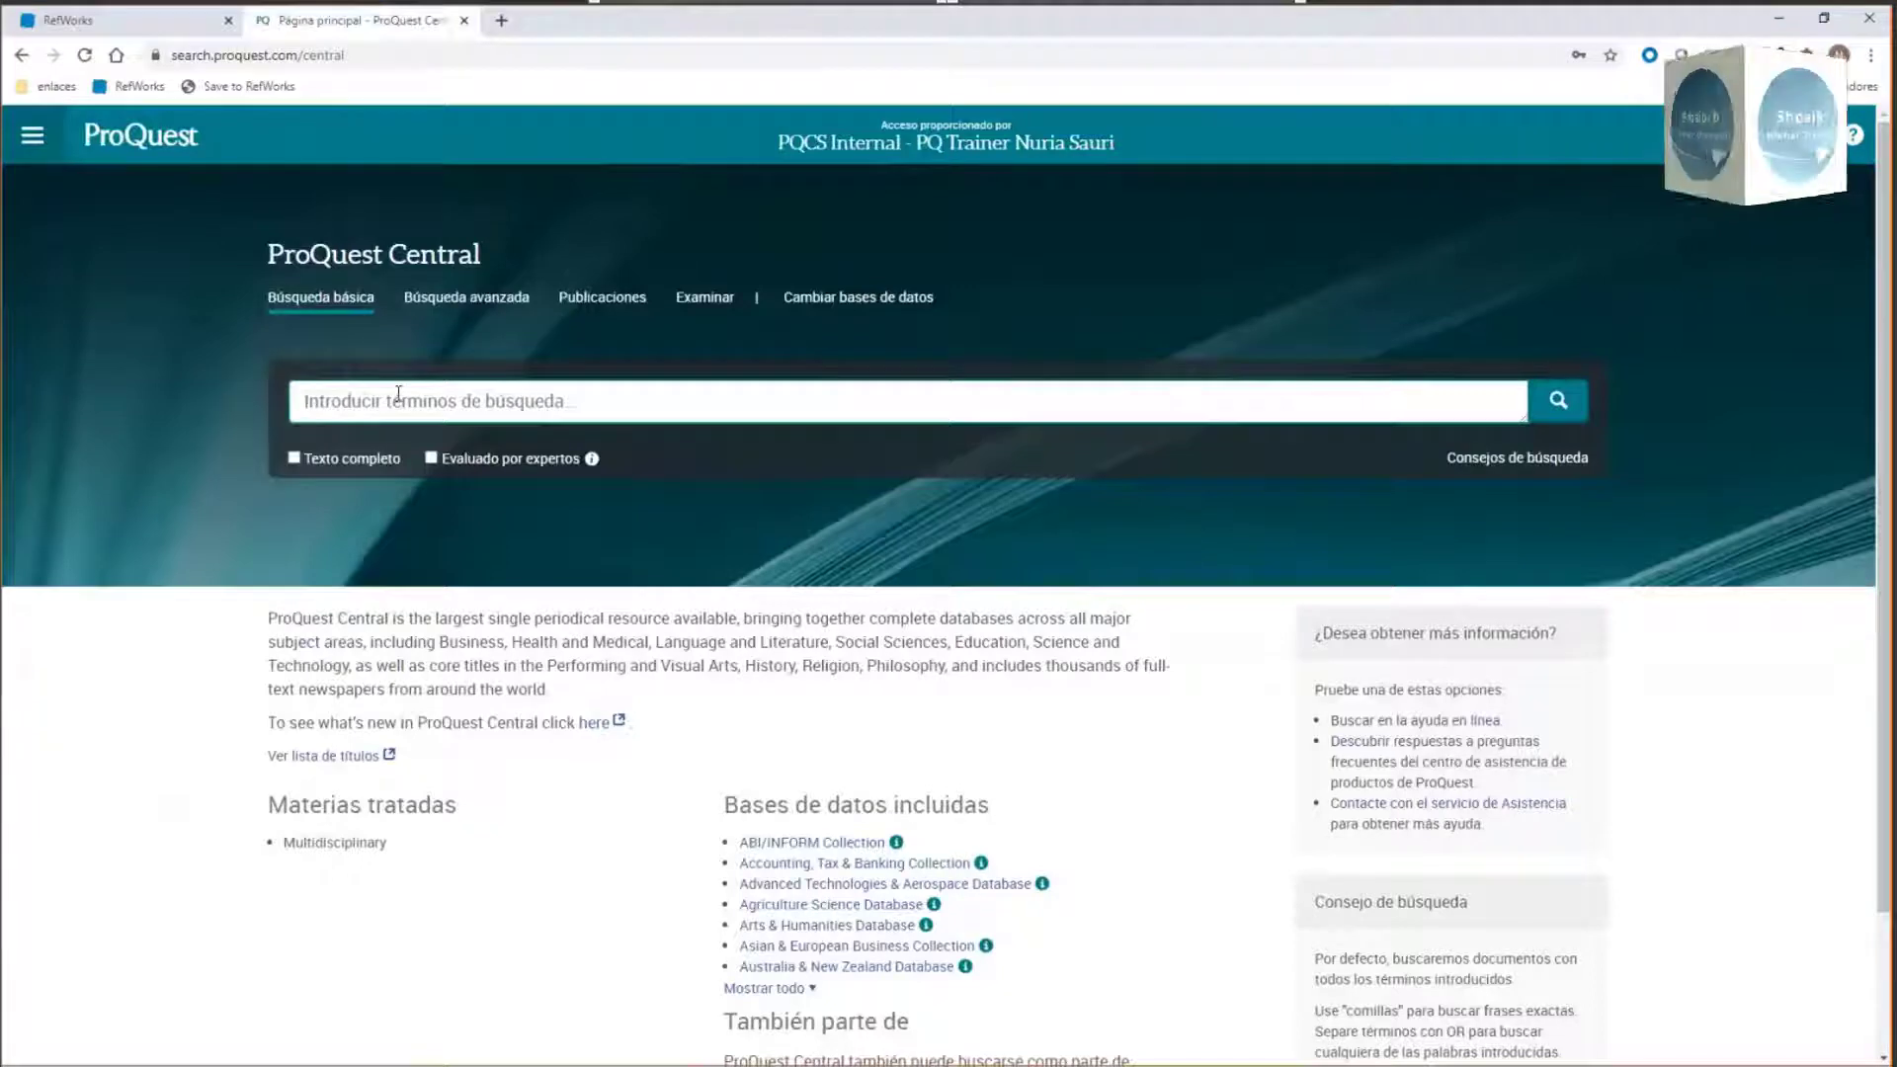
{"action": "type", "text": "\""}
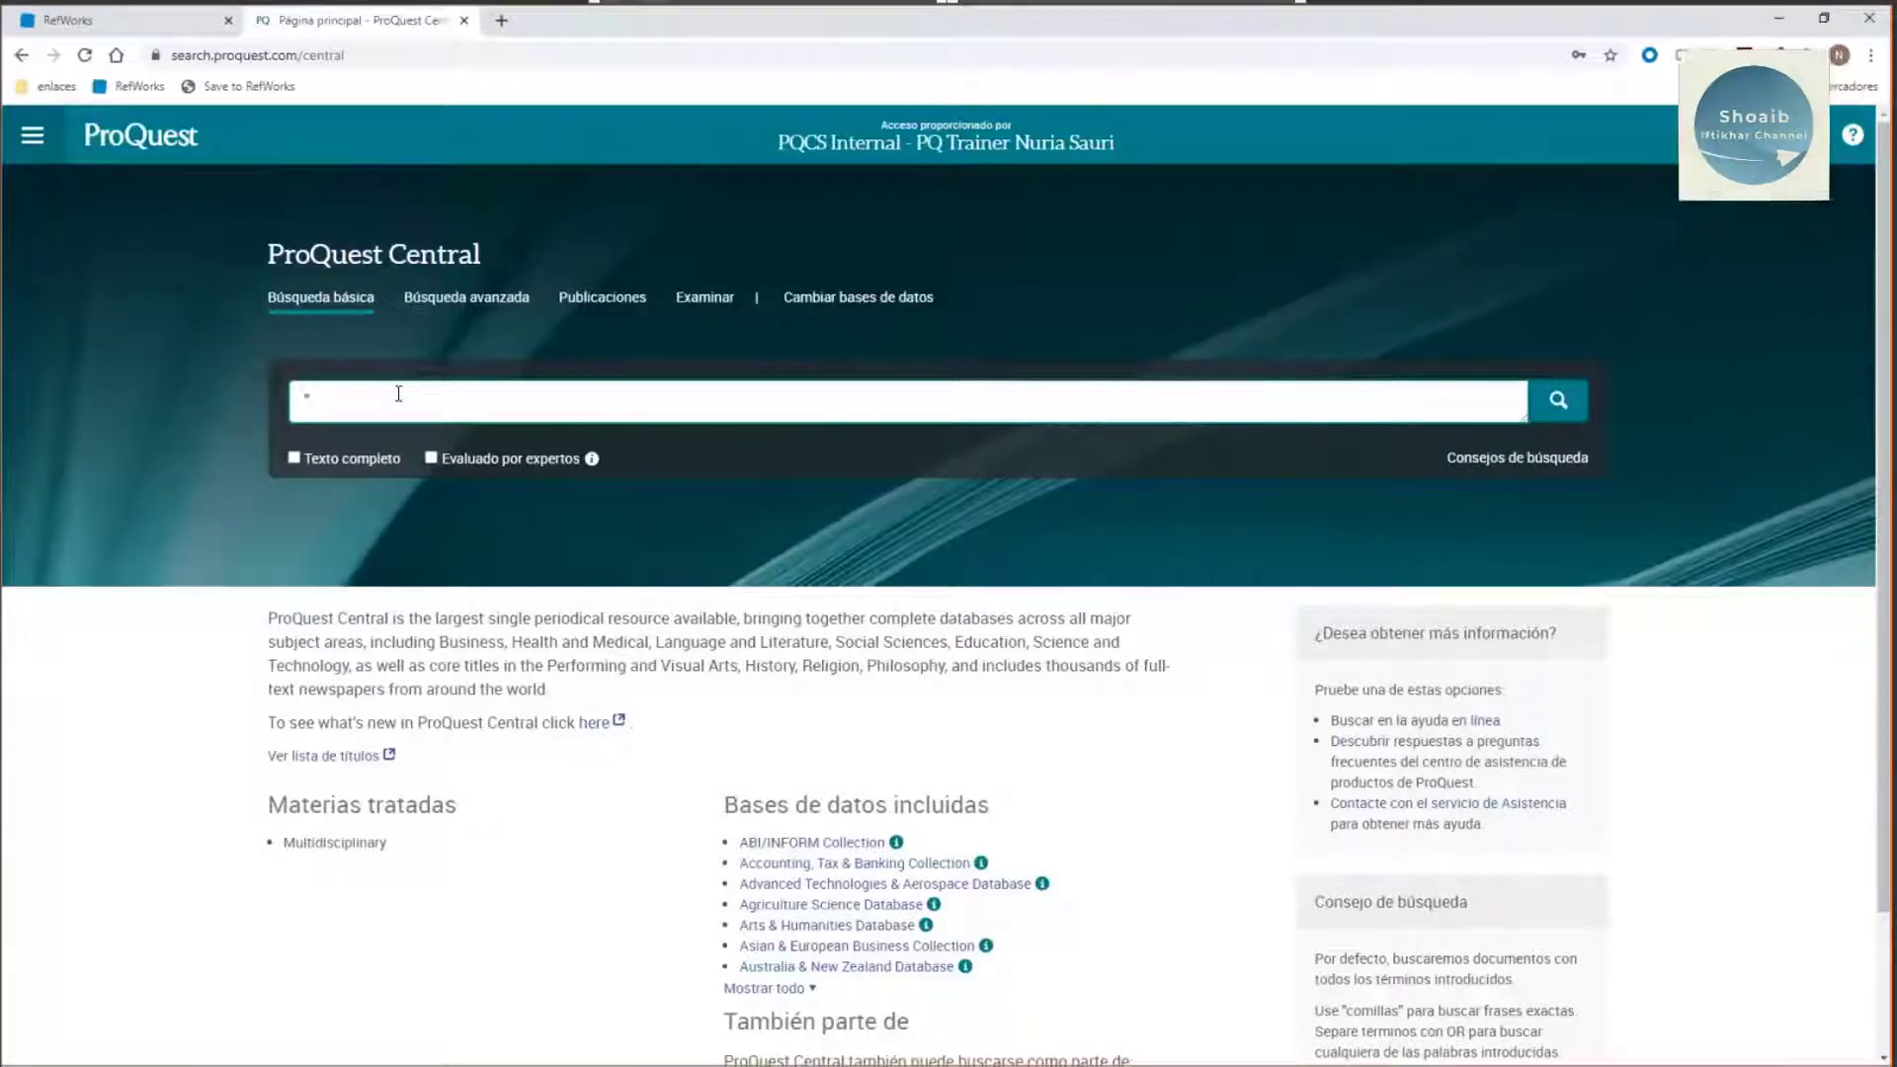
{"action": "type", "text": "ma"}
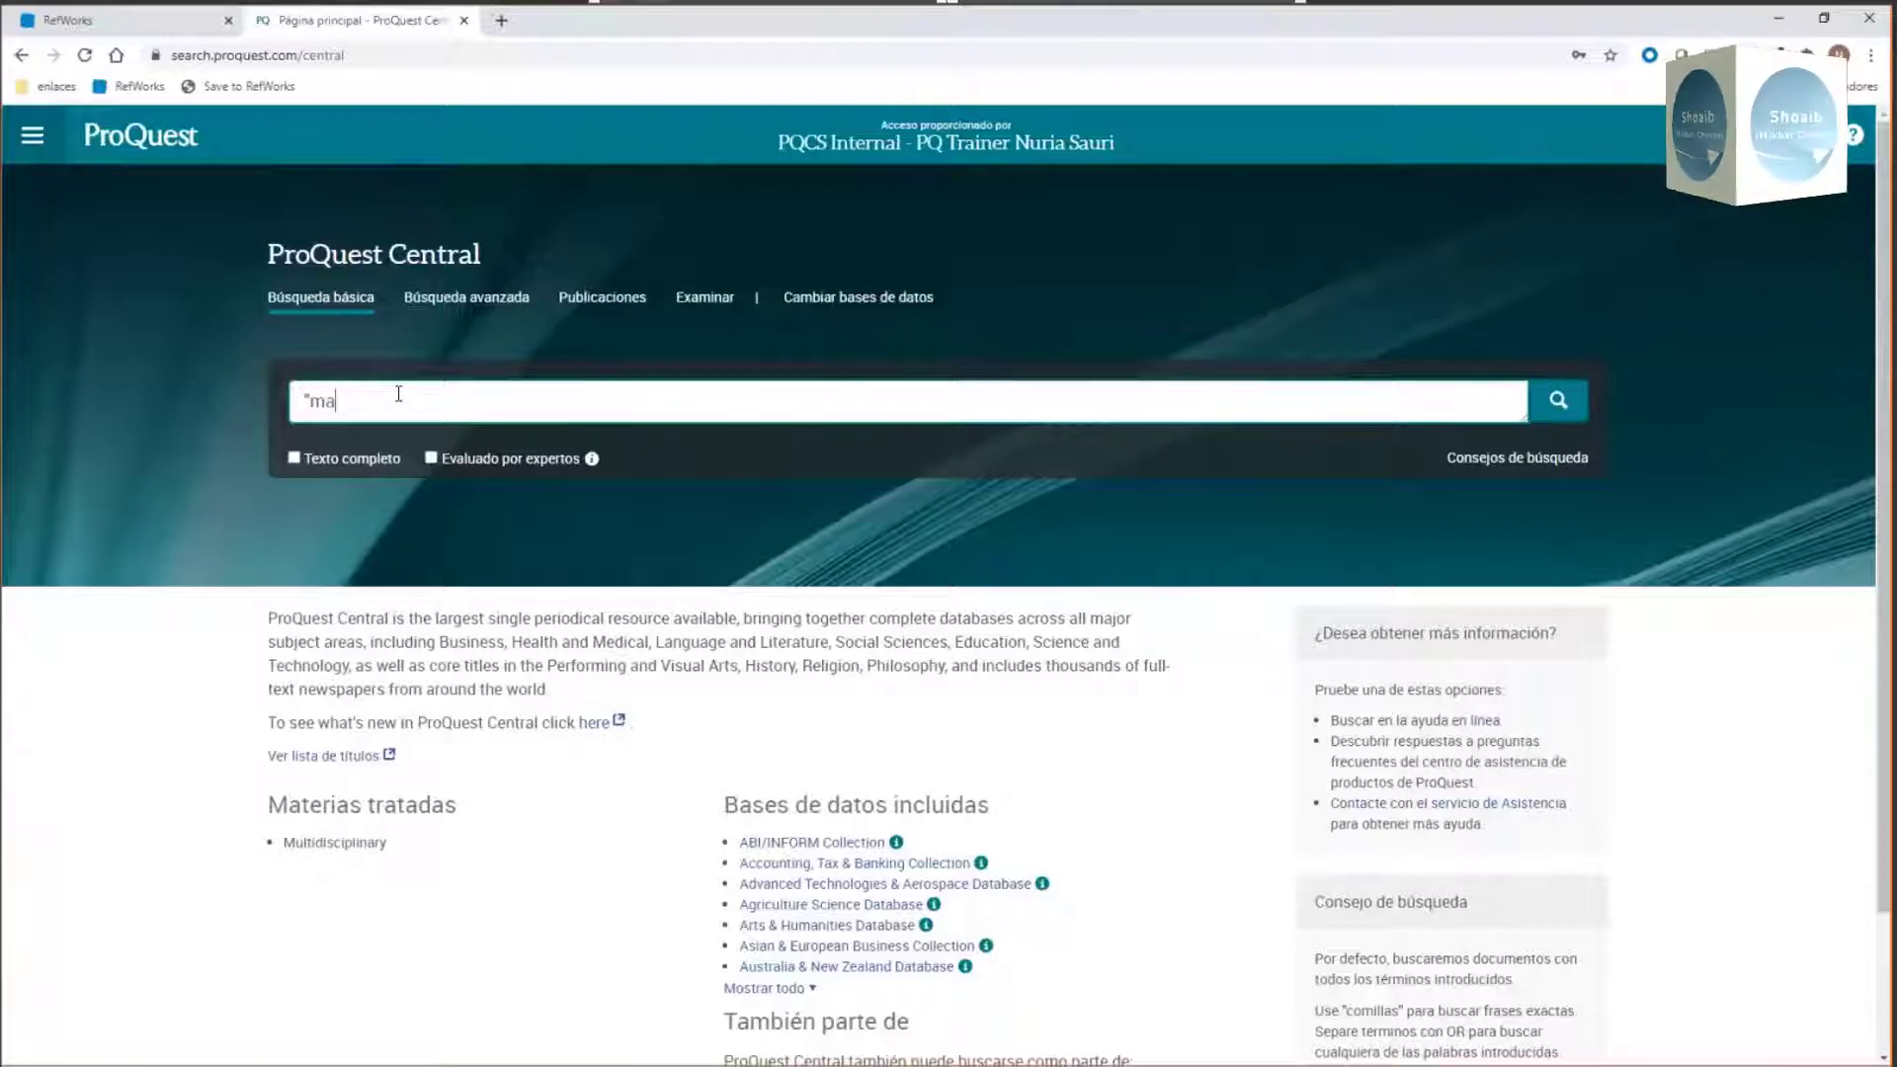
{"action": "type", "text": "rfan syn"}
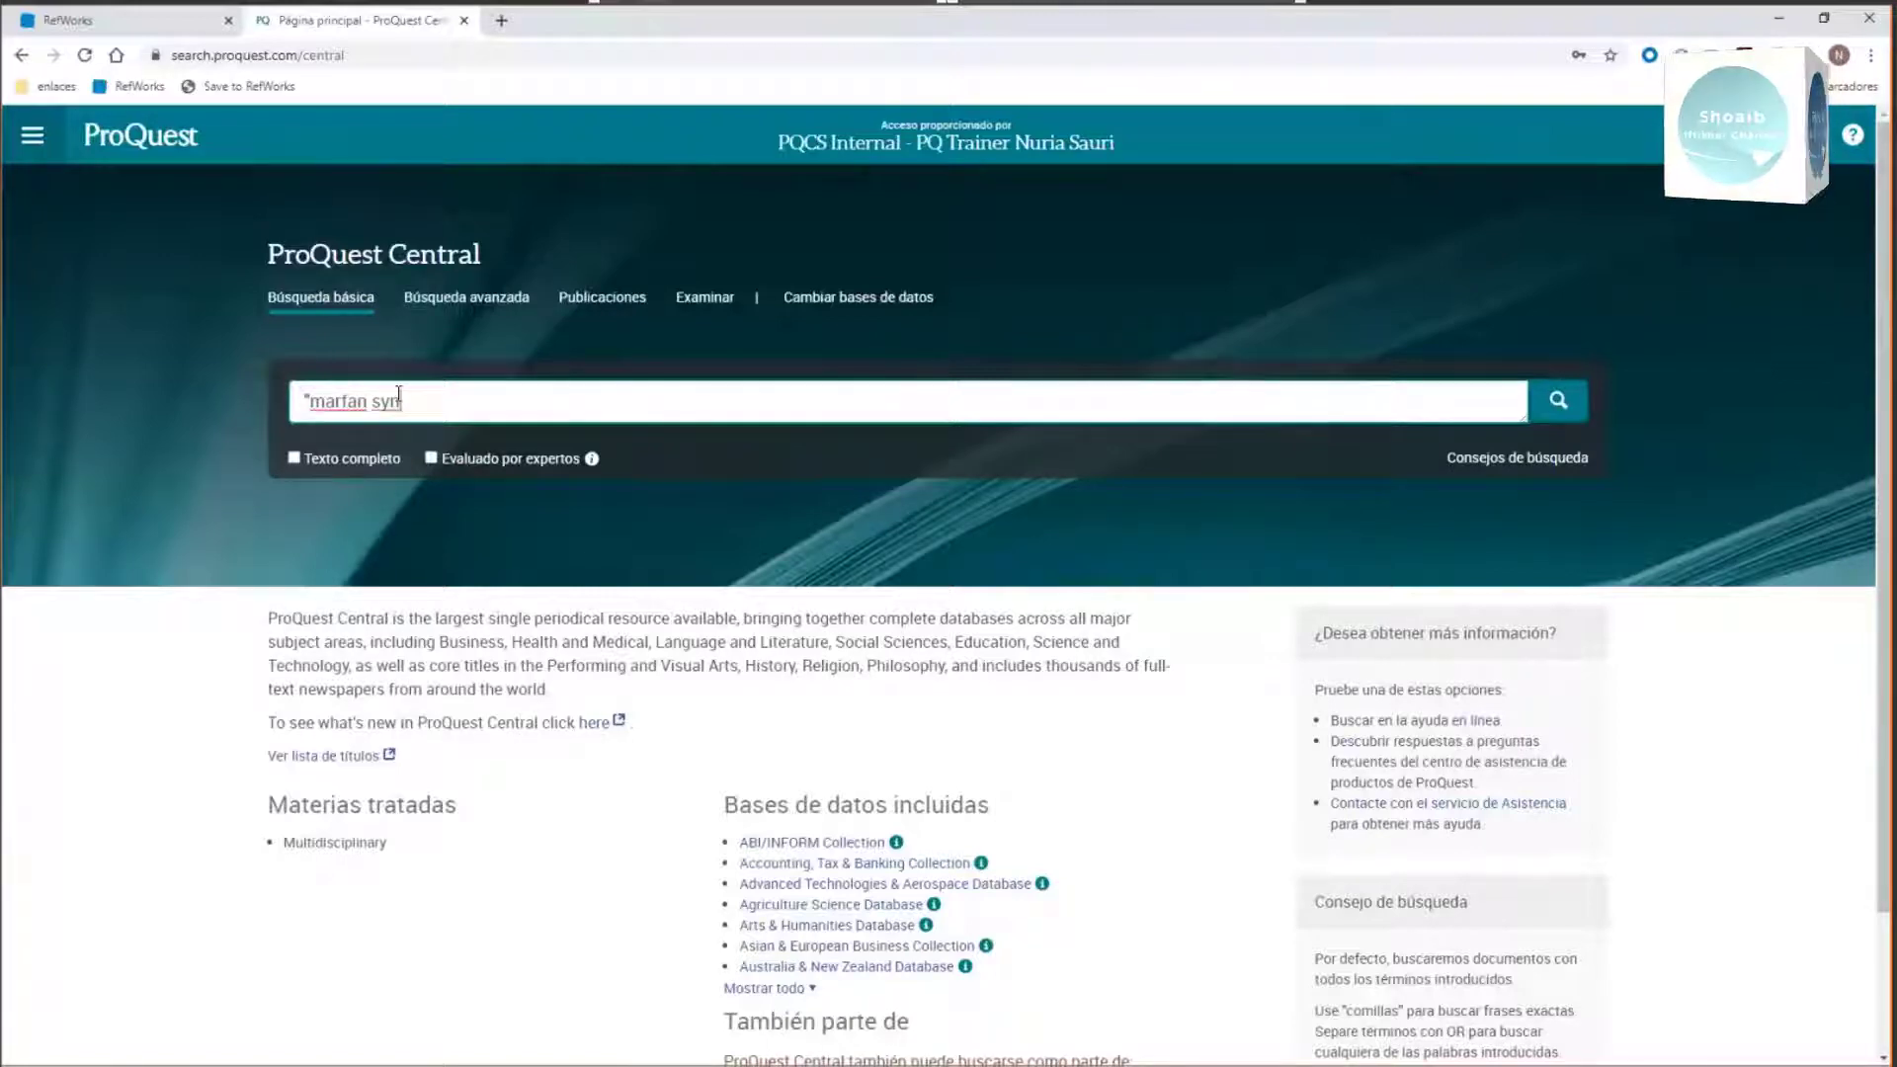
{"action": "type", "text": "drome"}
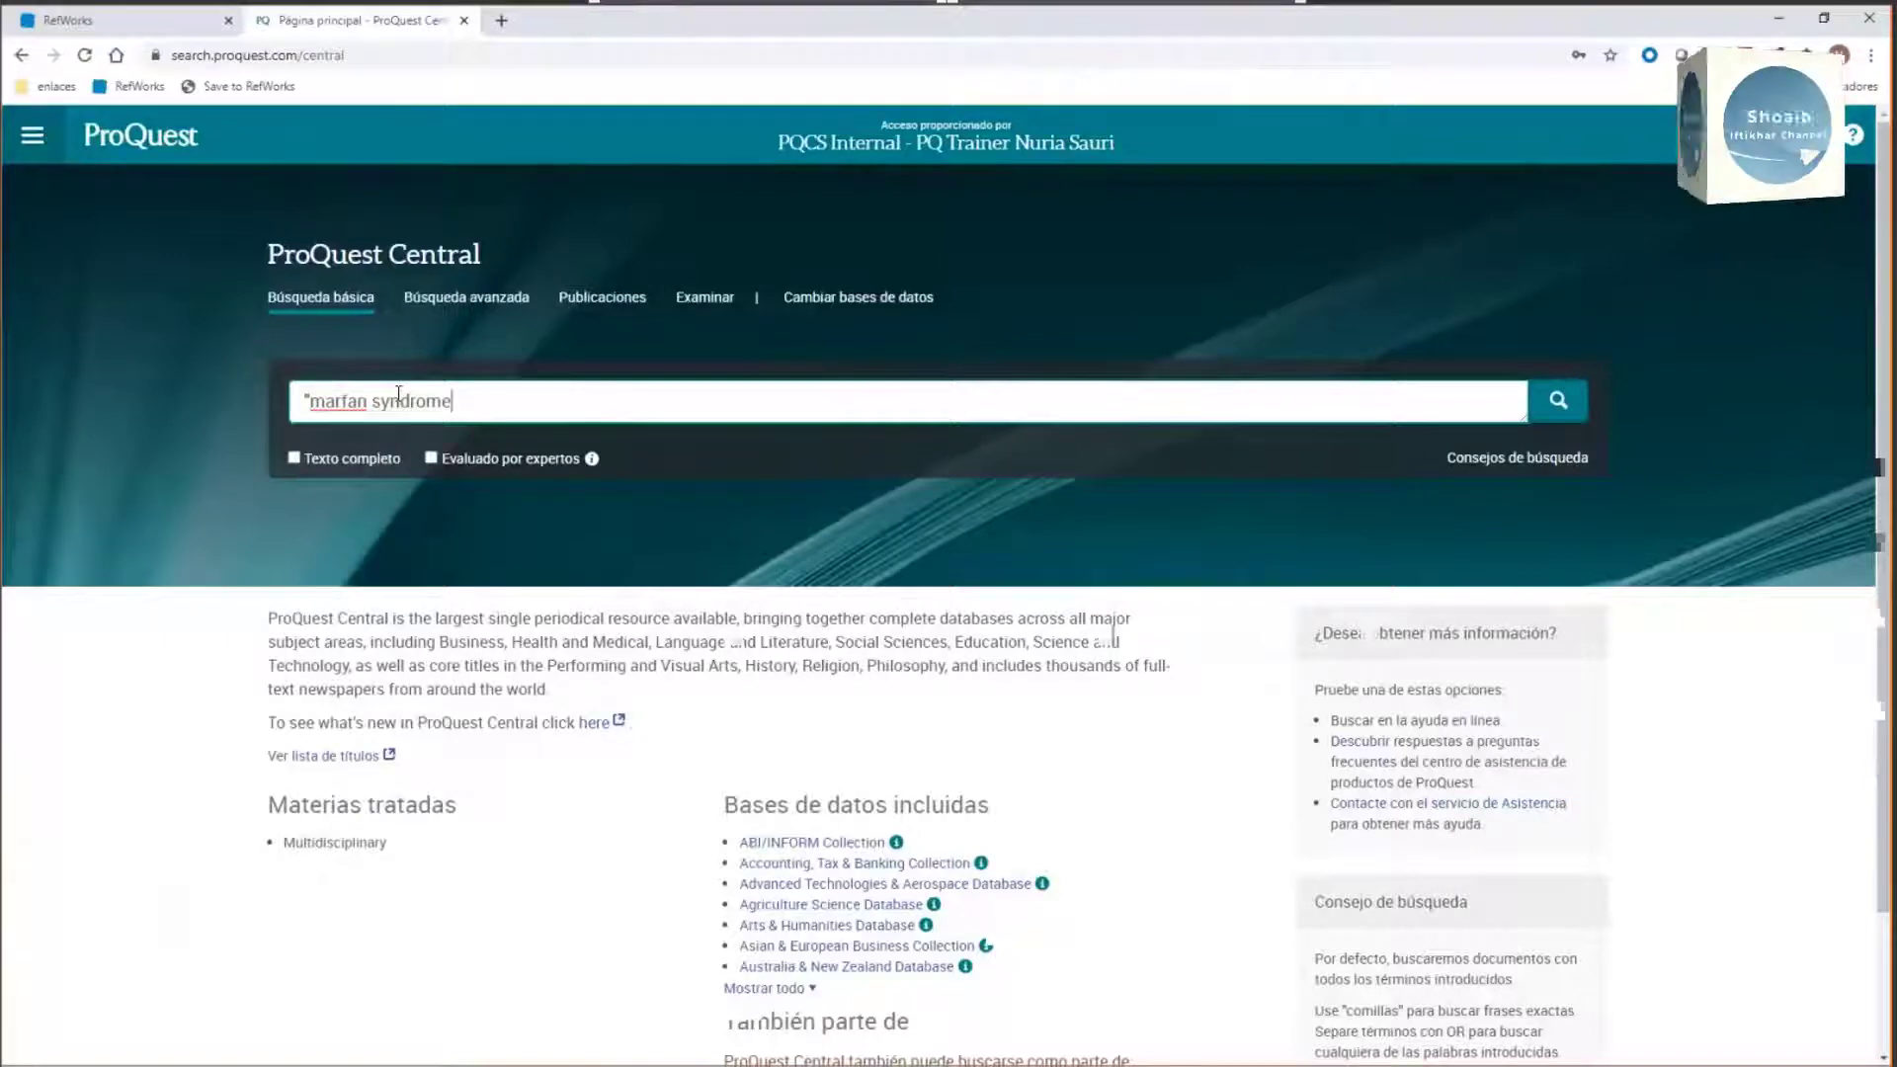
{"action": "type", "text": "\""}
{"action": "key", "text": "Return"}
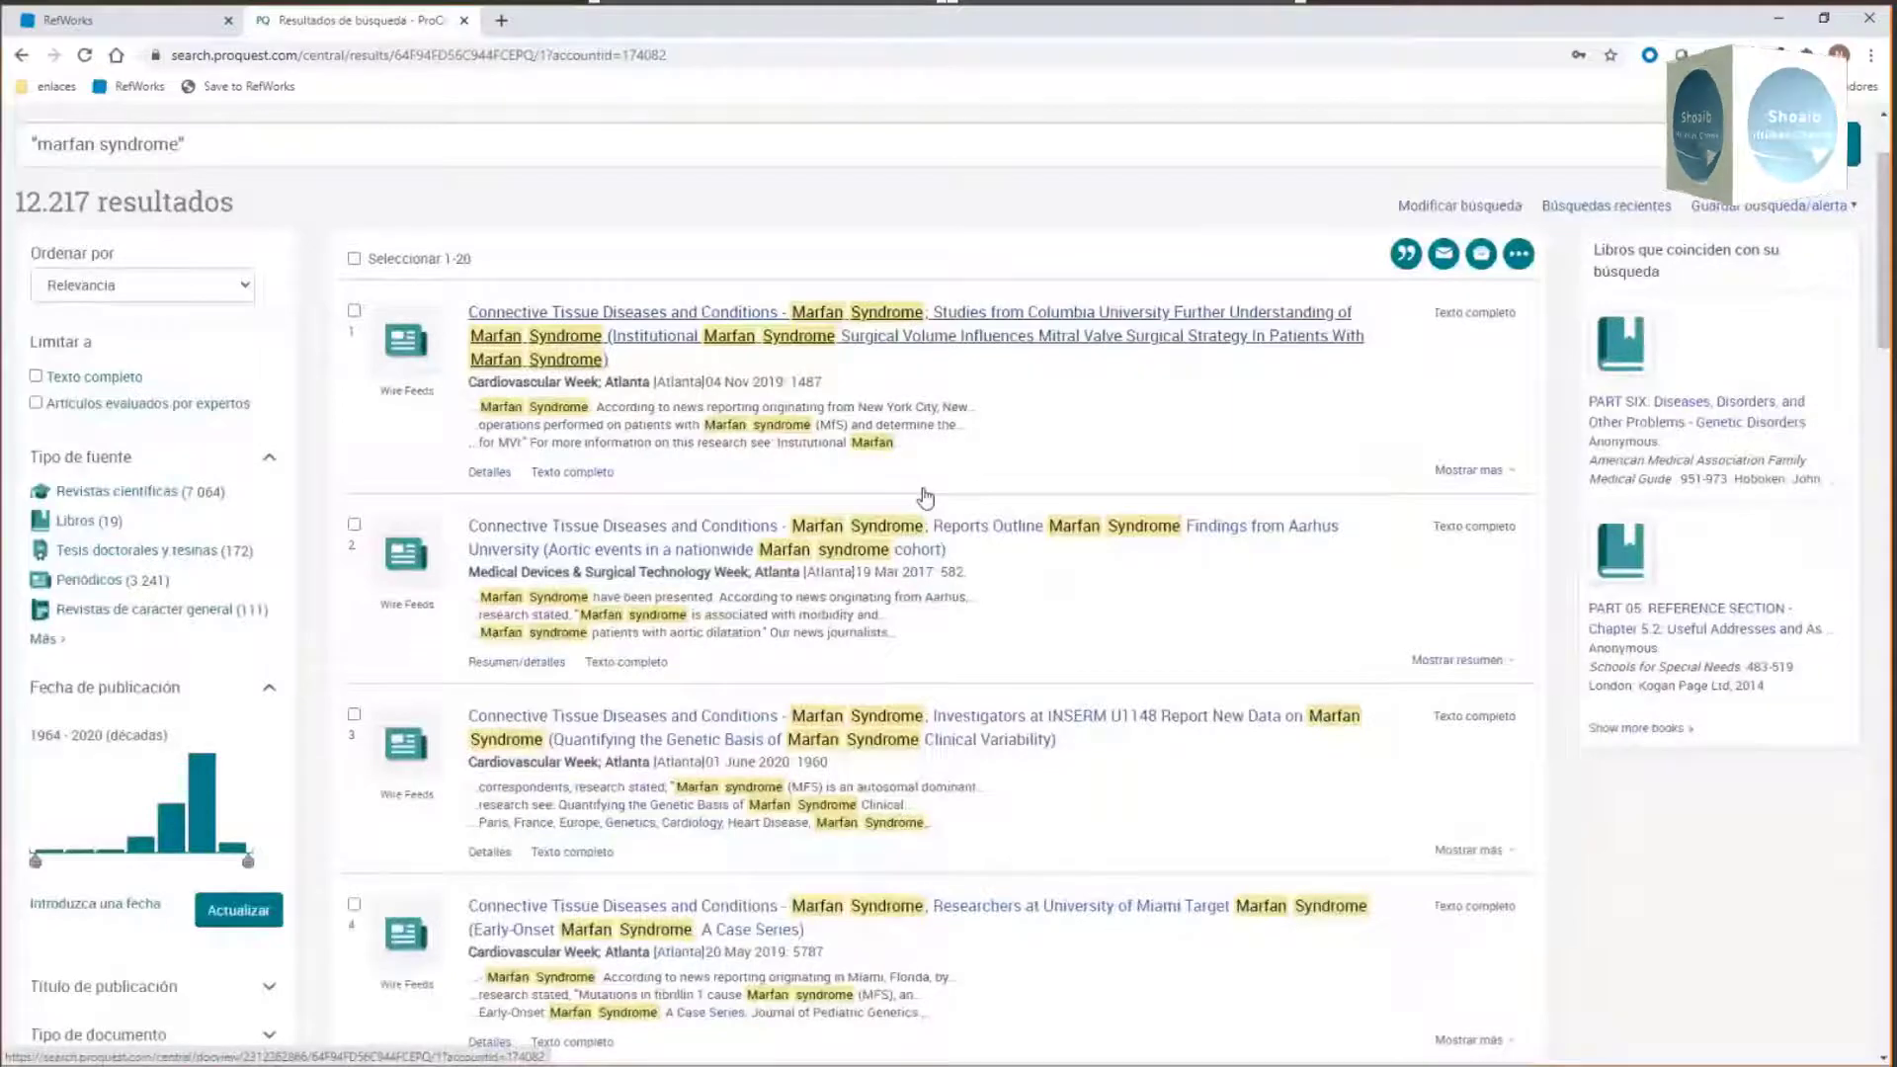
Step: Select the first two entries in the "marfan syndrome" search results
{"action": "scroll", "coordinate": [668, 756], "scroll_direction": "down", "scroll_amount": 1}
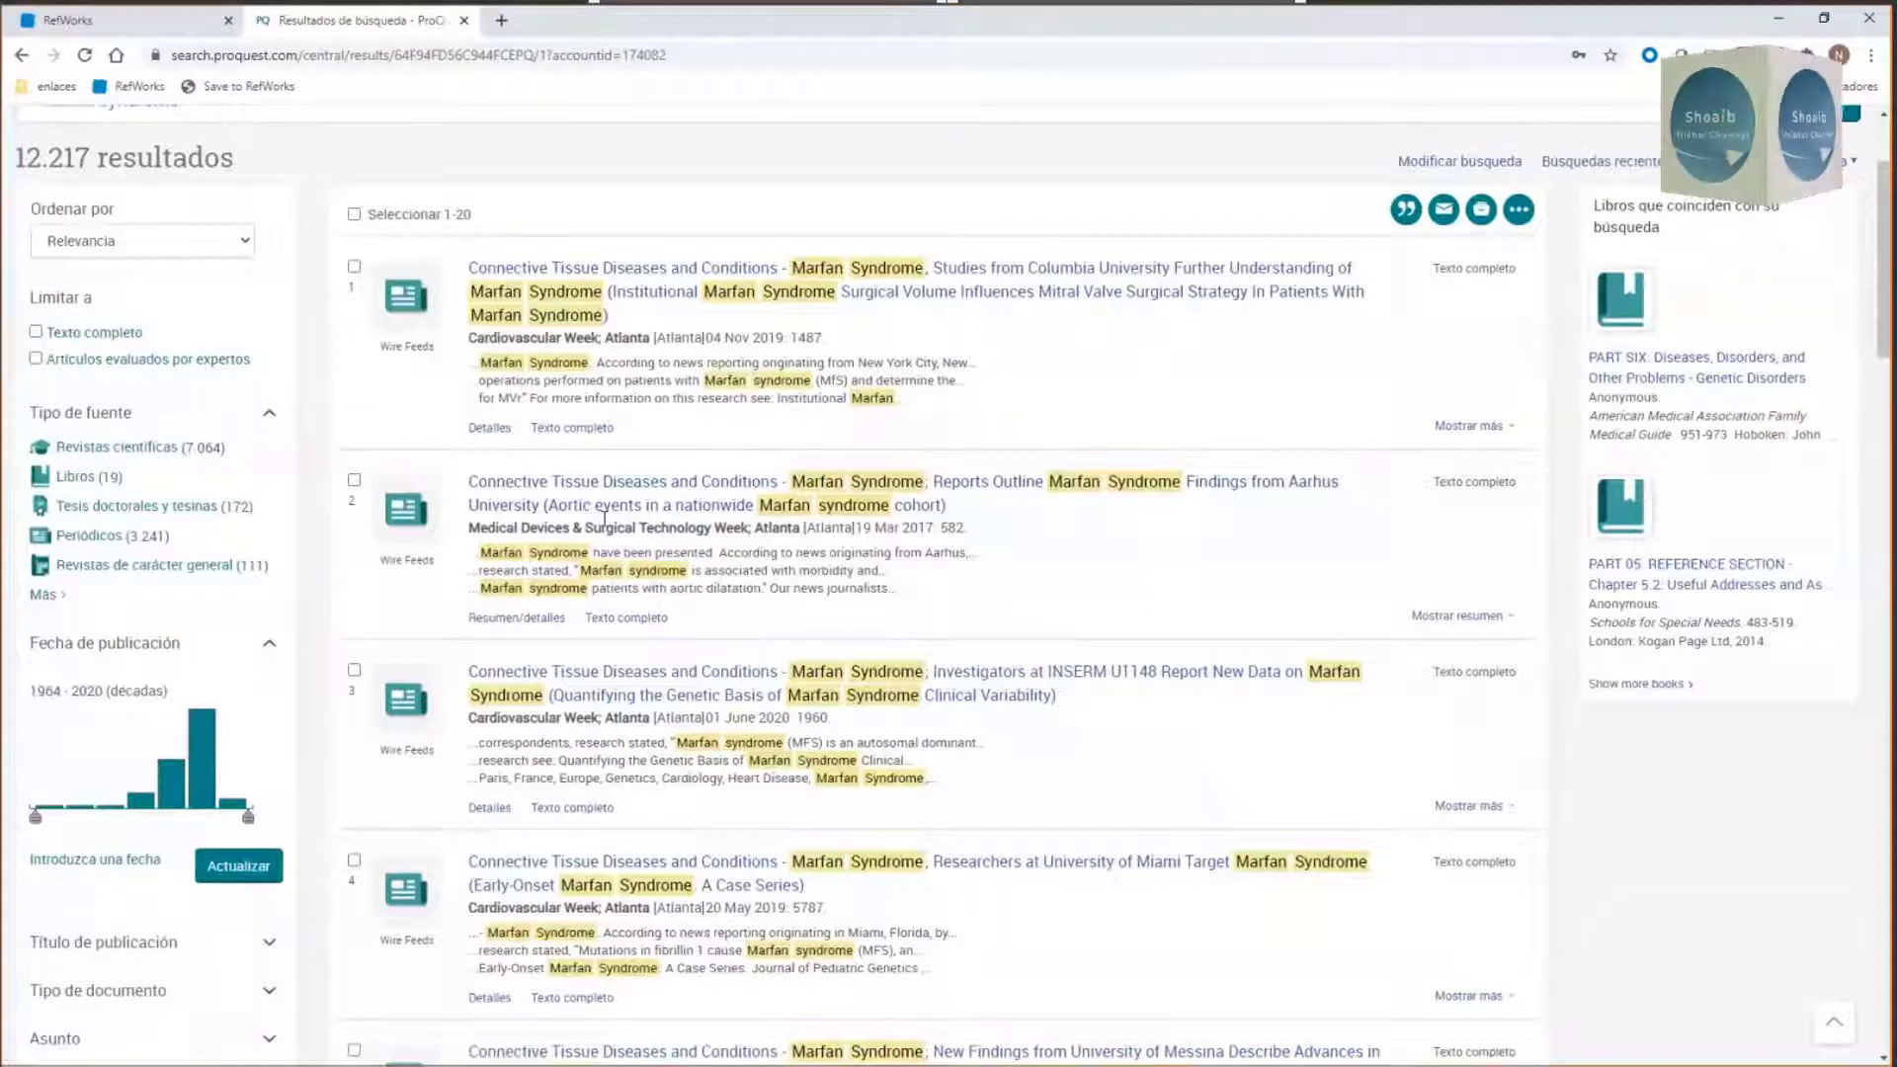
{"action": "left_click", "coordinate": [354, 267]}
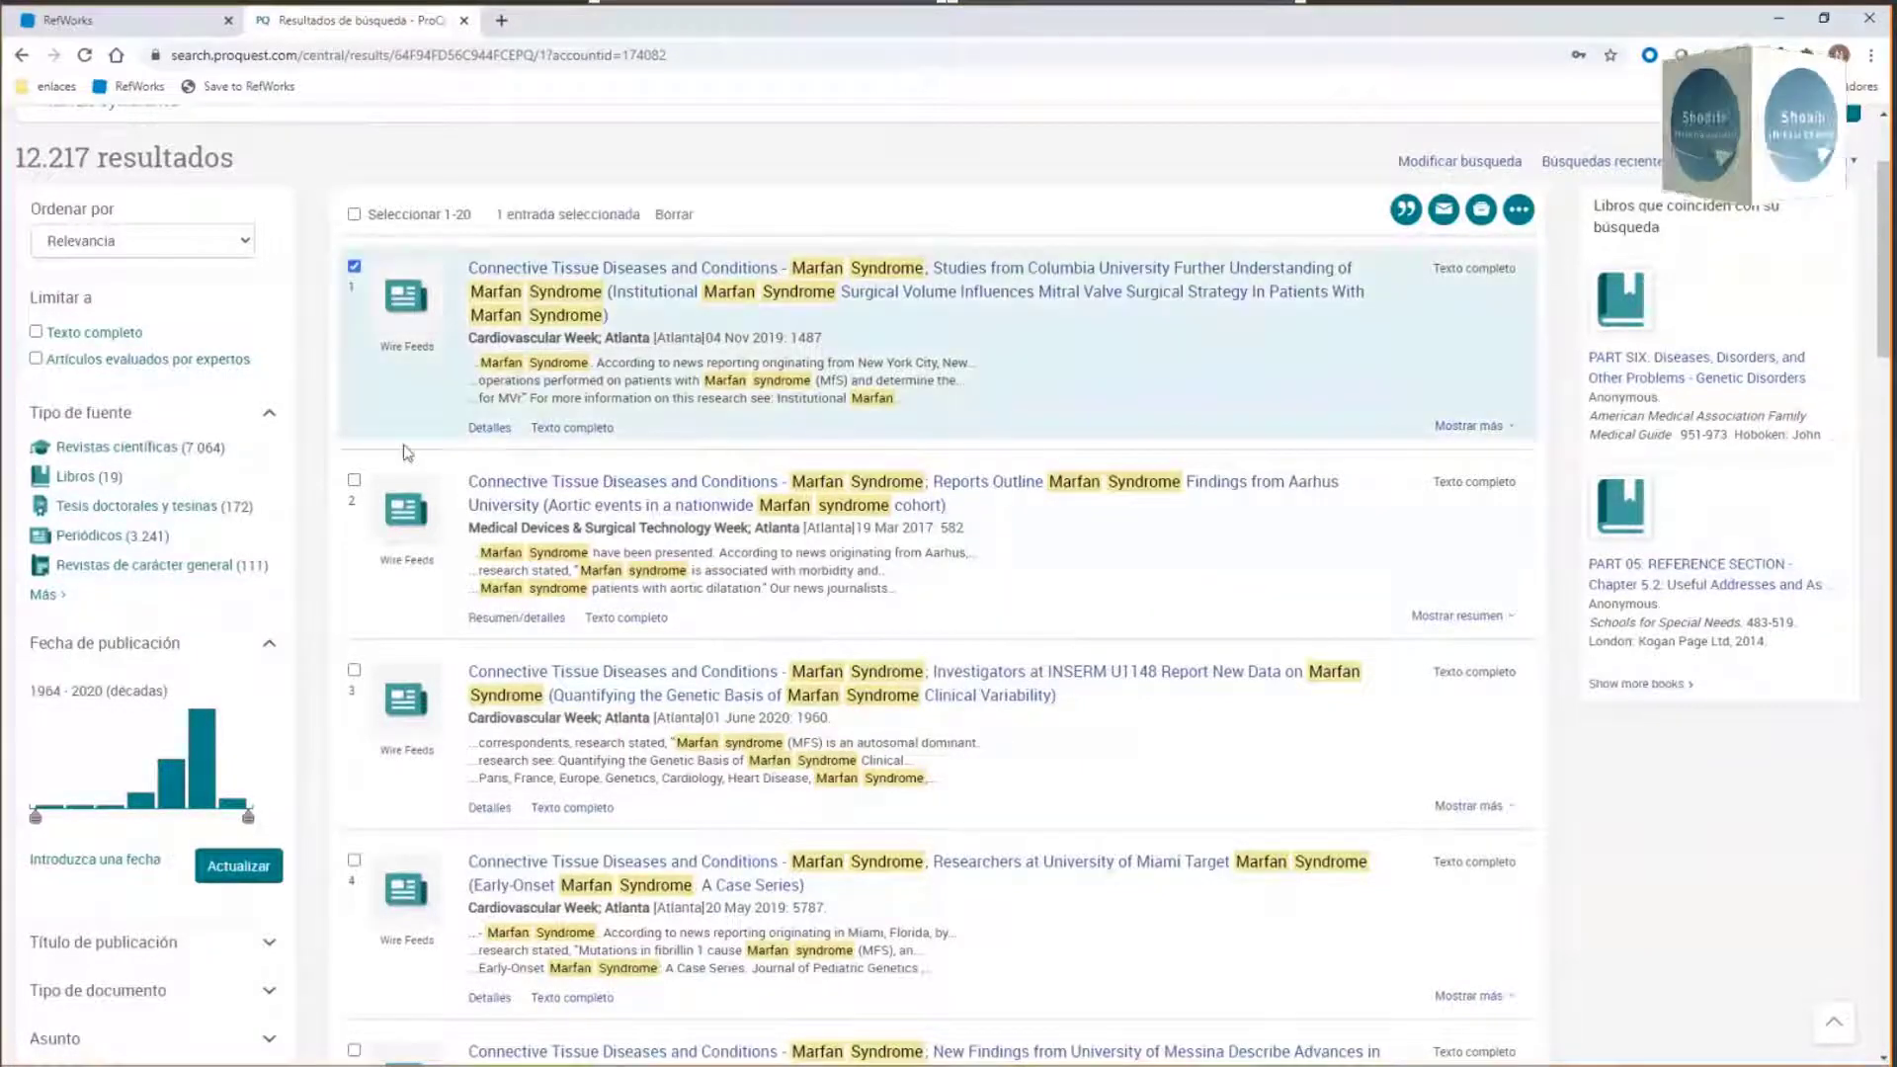
{"action": "left_click", "coordinate": [354, 480]}
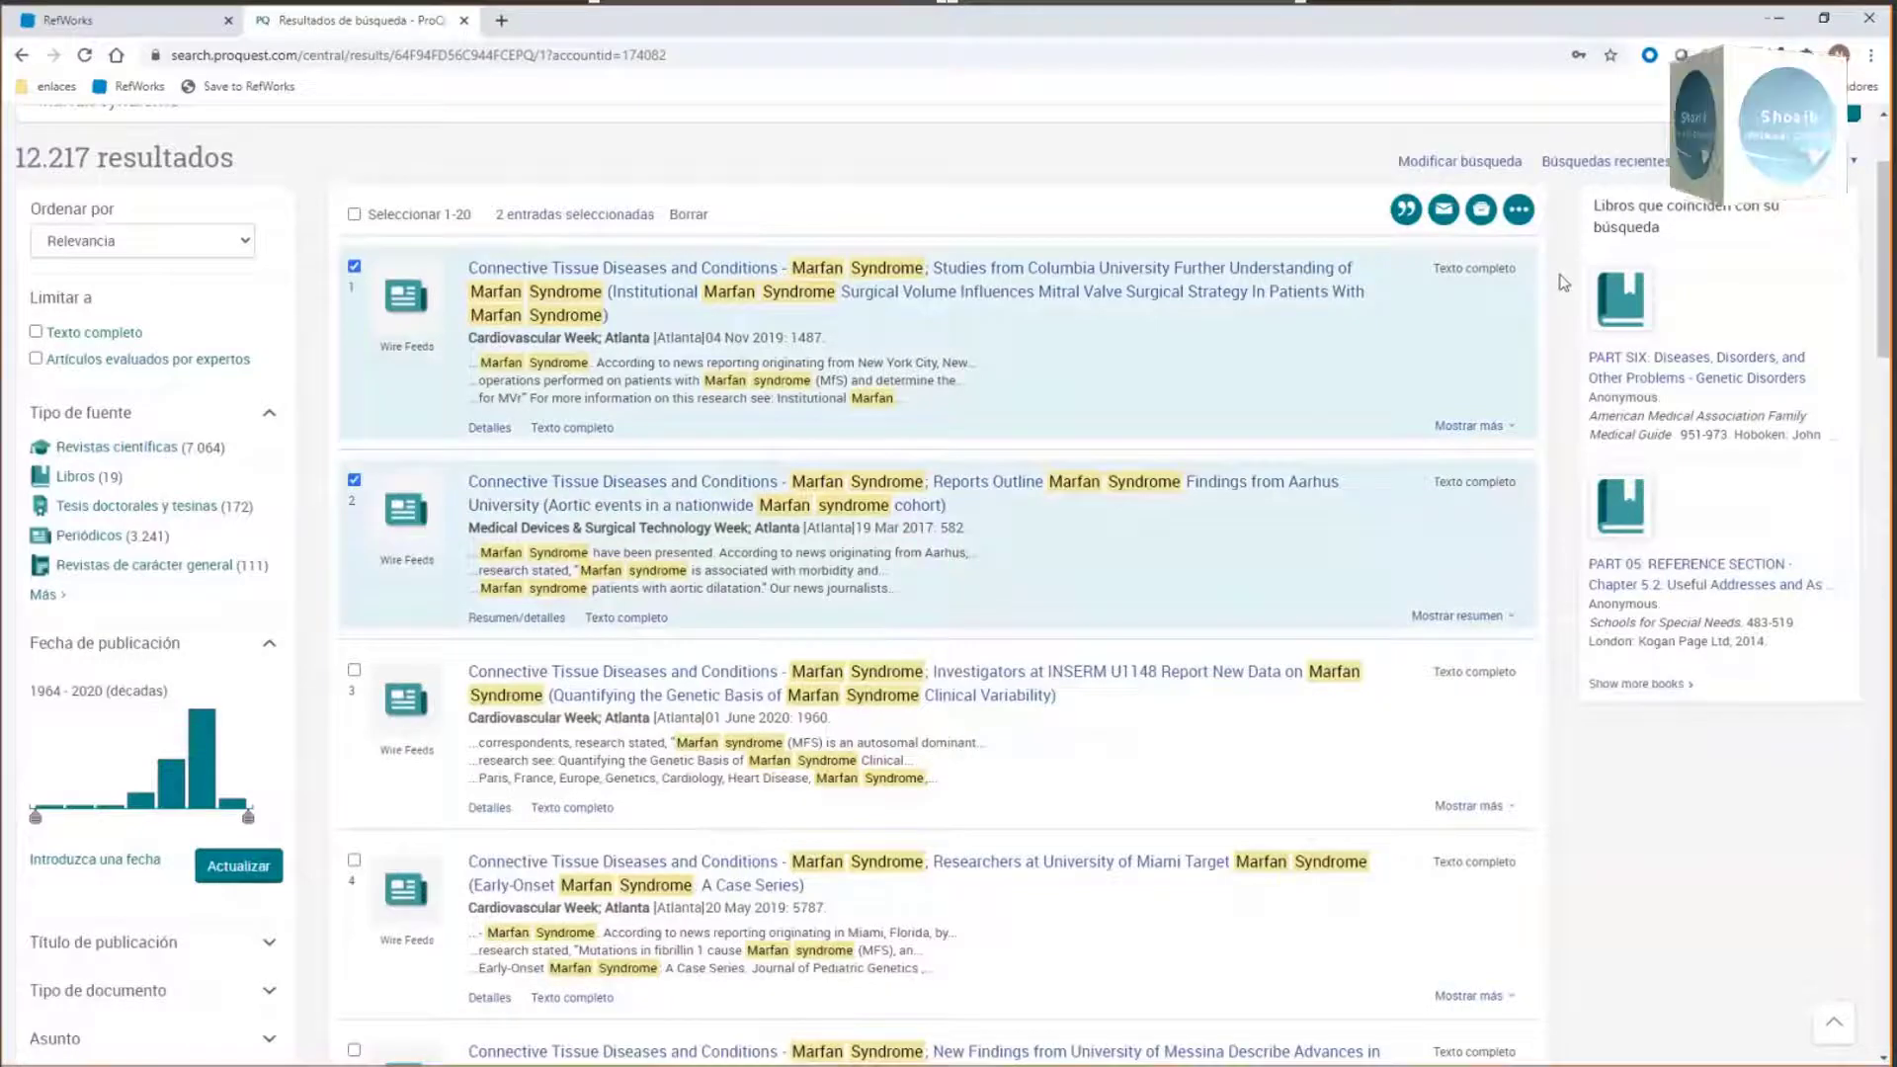
{"action": "left_click", "coordinate": [1518, 211]}
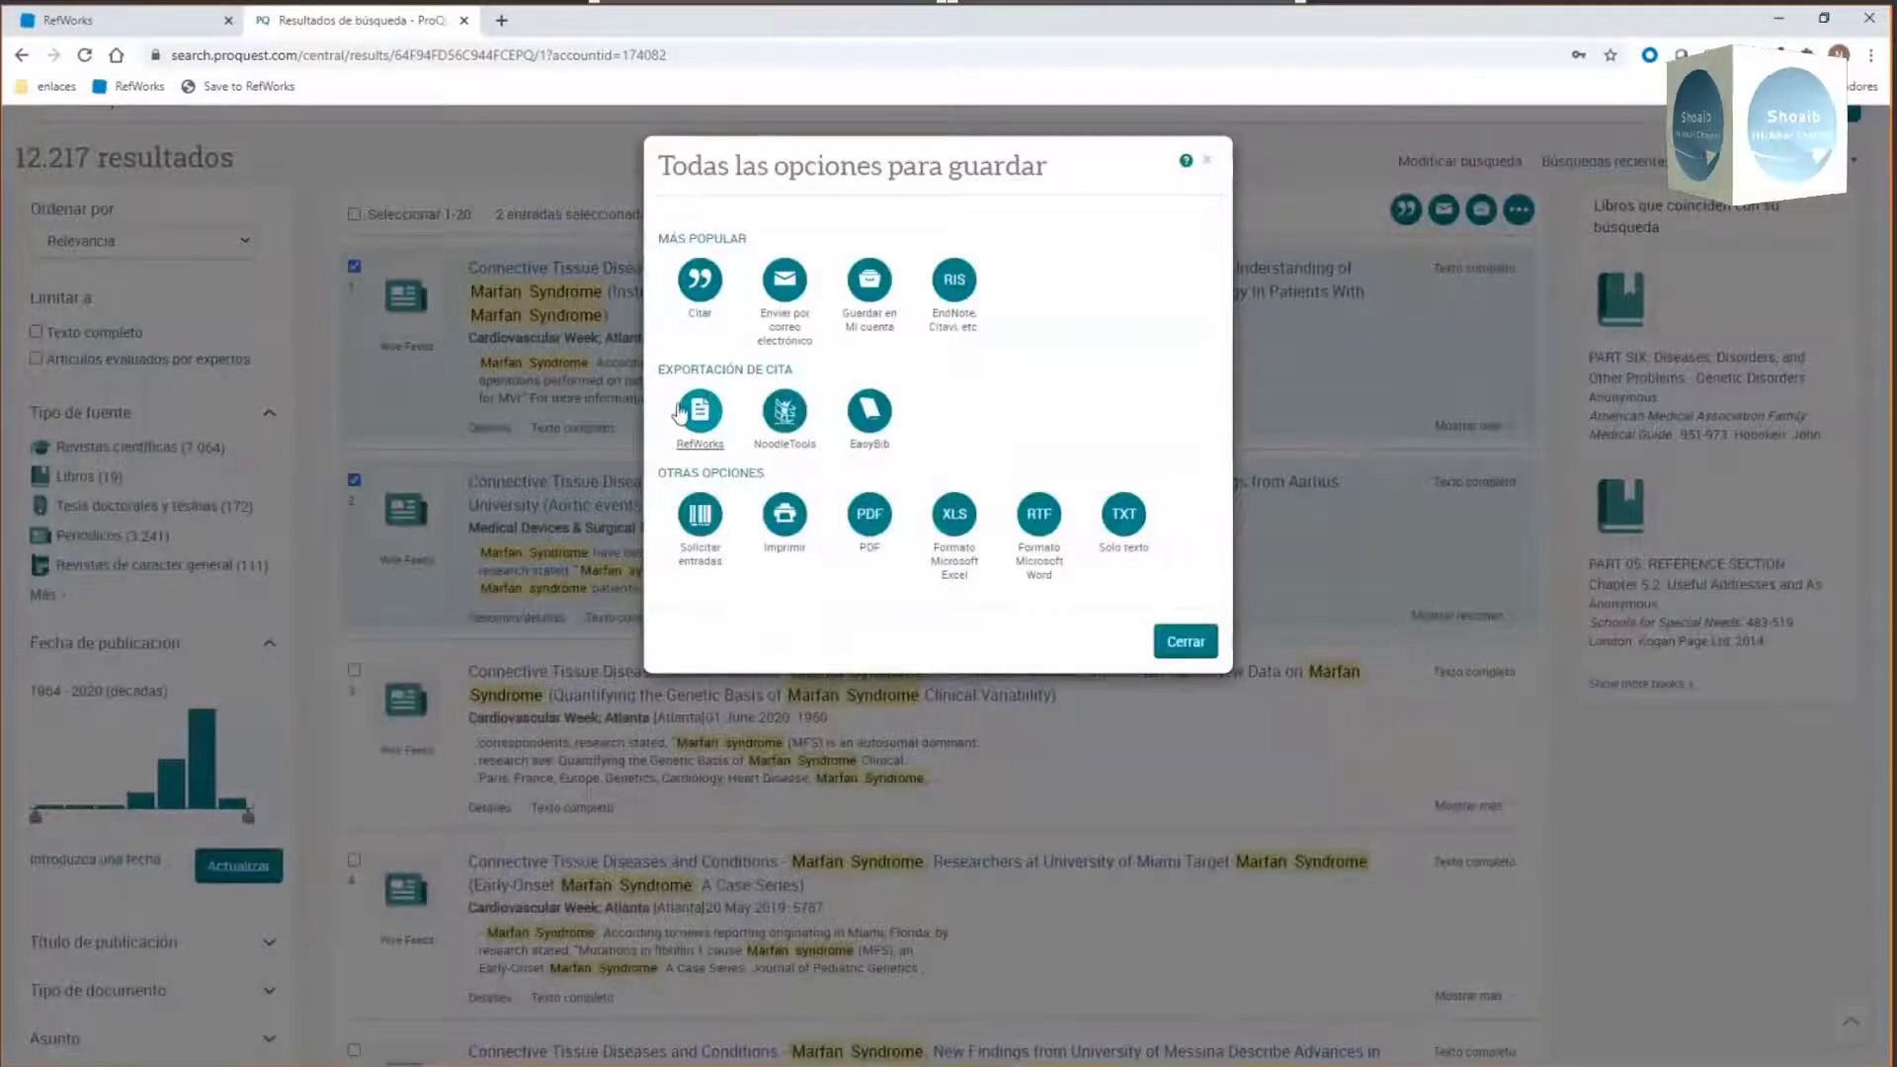
{"action": "left_click", "coordinate": [695, 415]}
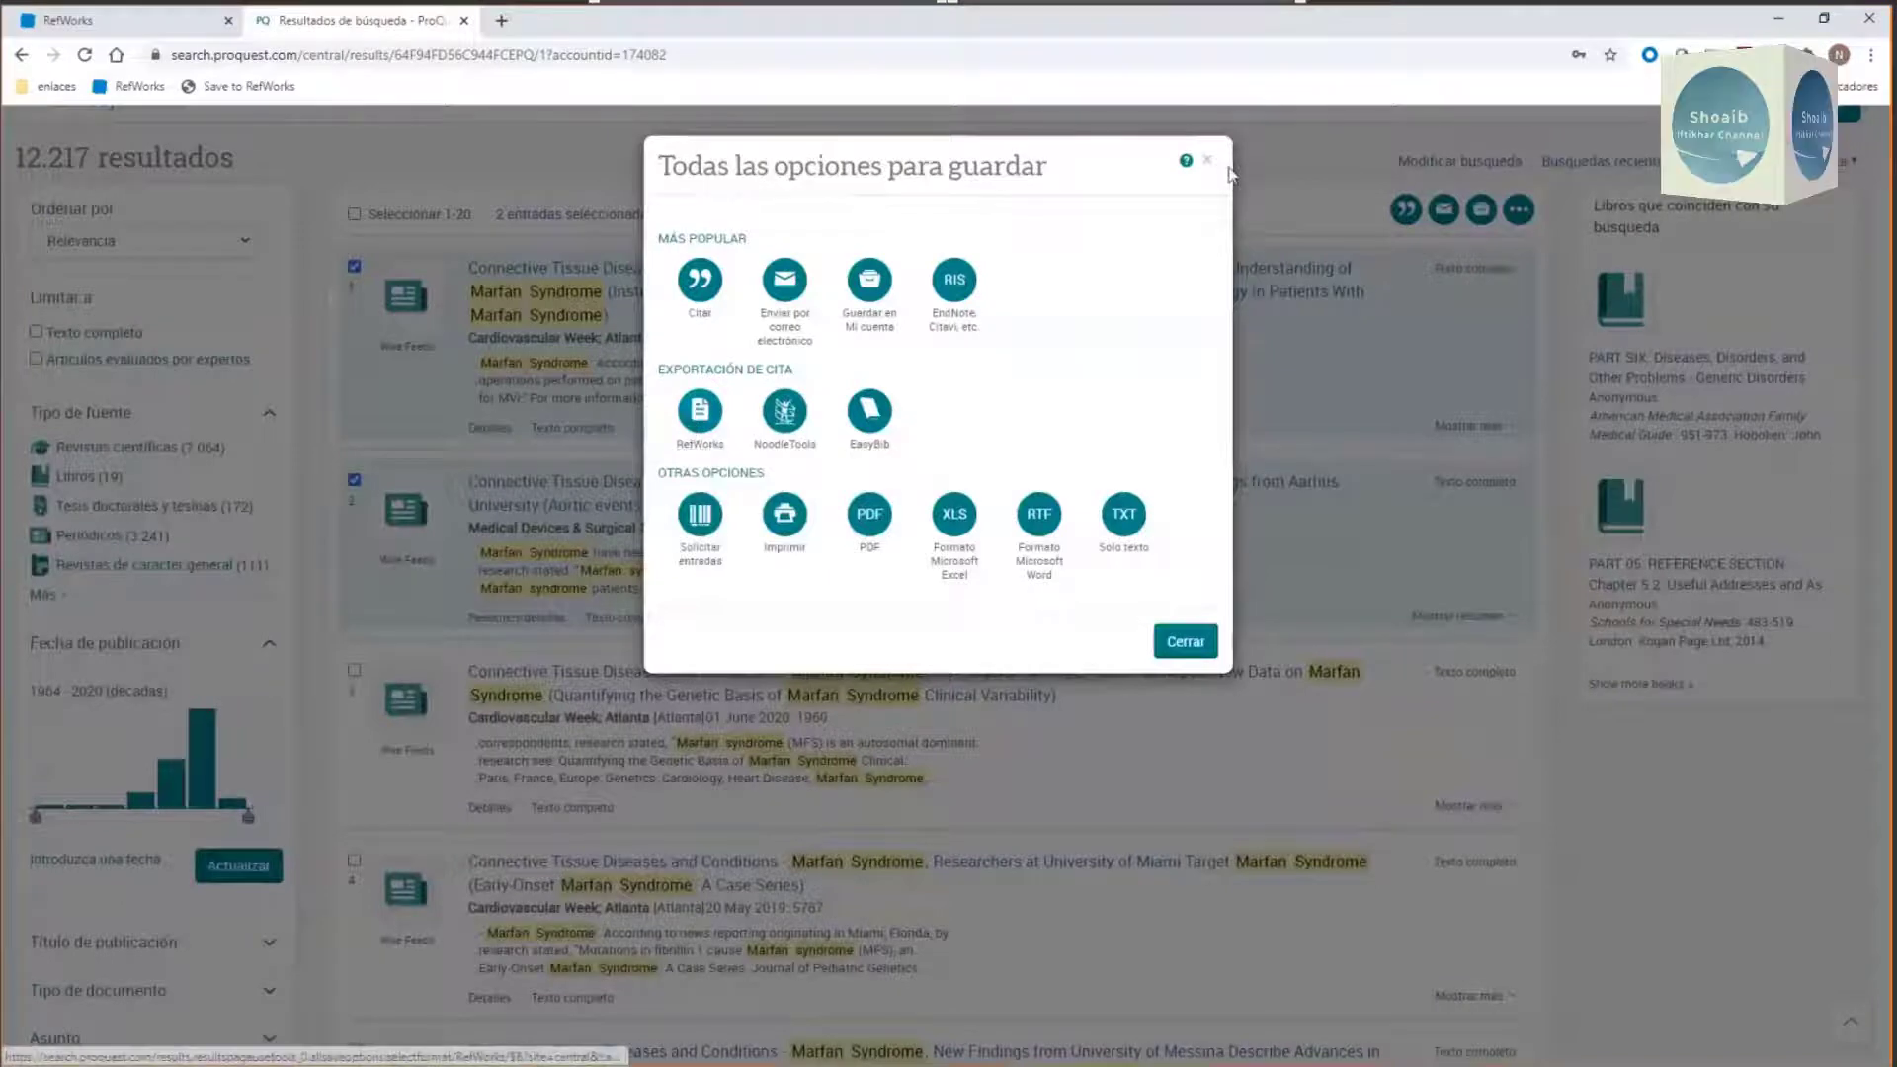
{"action": "left_click", "coordinate": [1210, 161]}
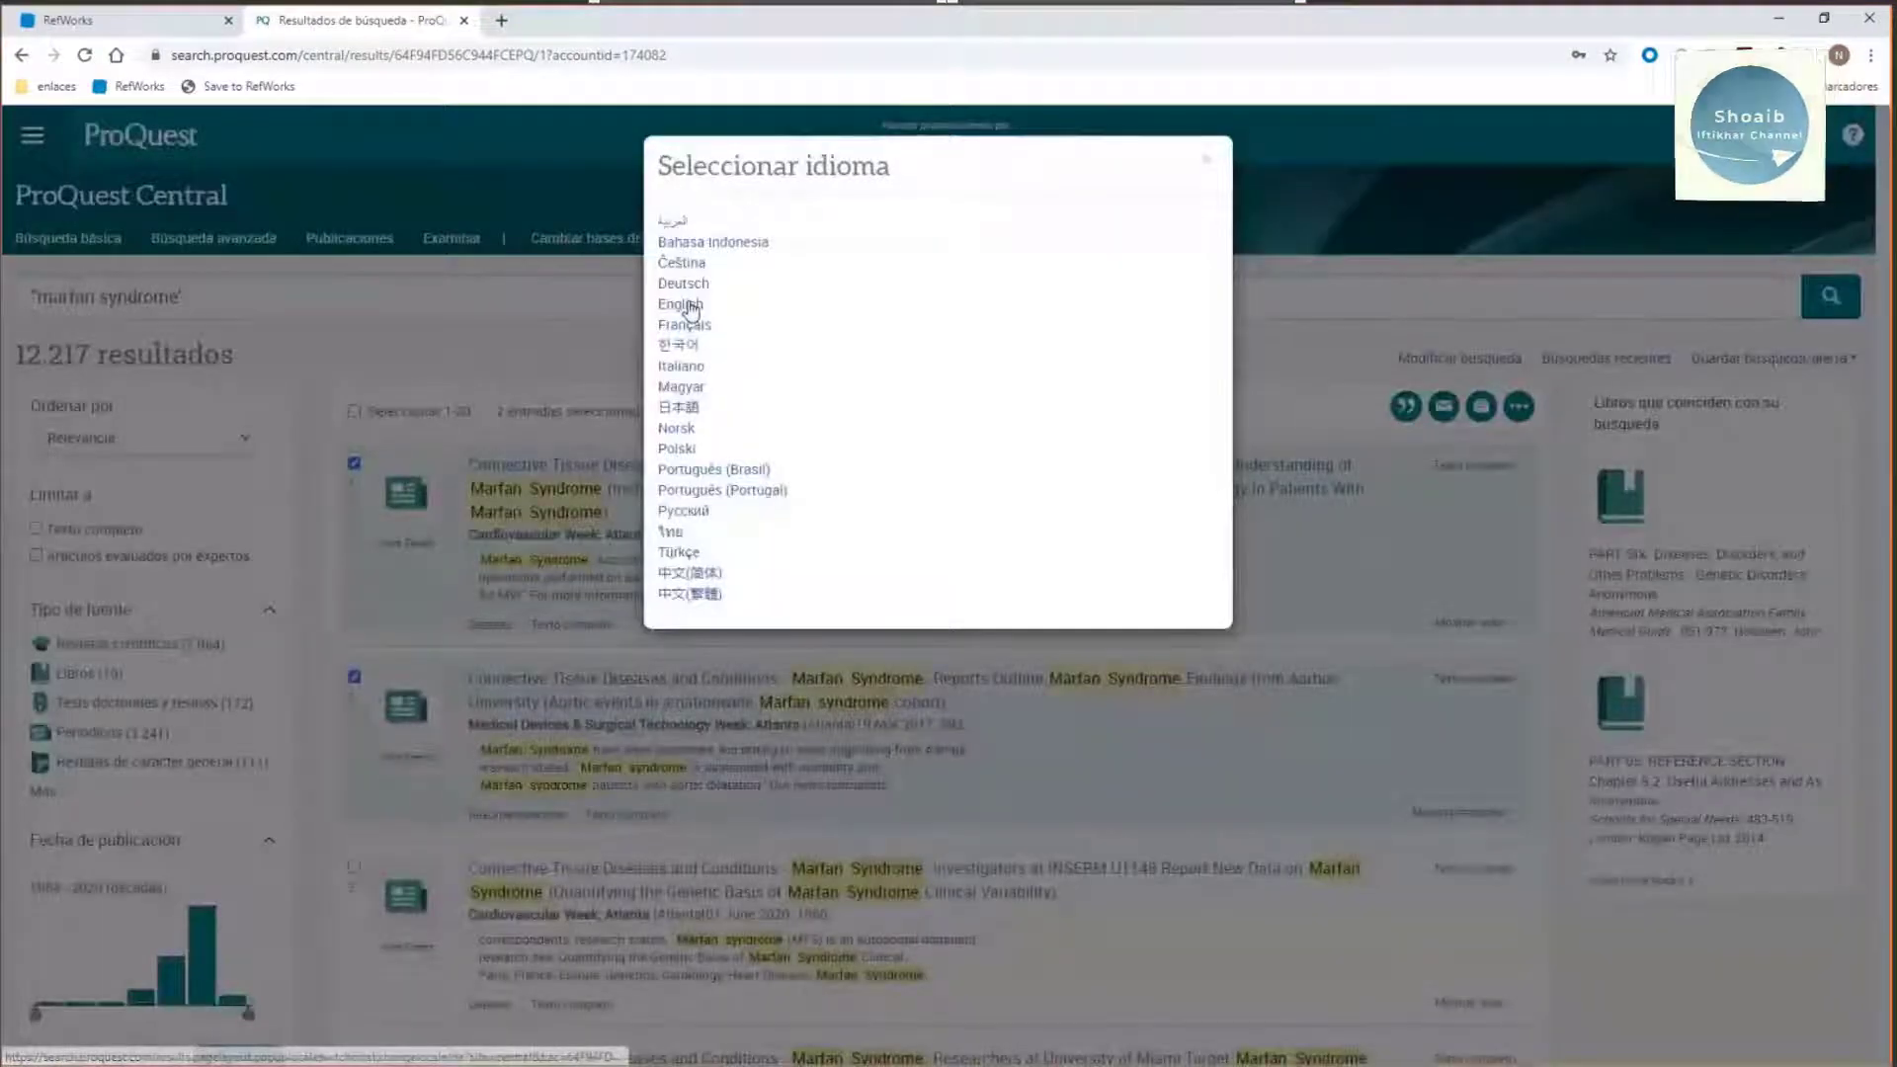
Step: Set the ProQuest interface language to English and review all save options available for the two selected results
{"action": "left_click", "coordinate": [690, 308]}
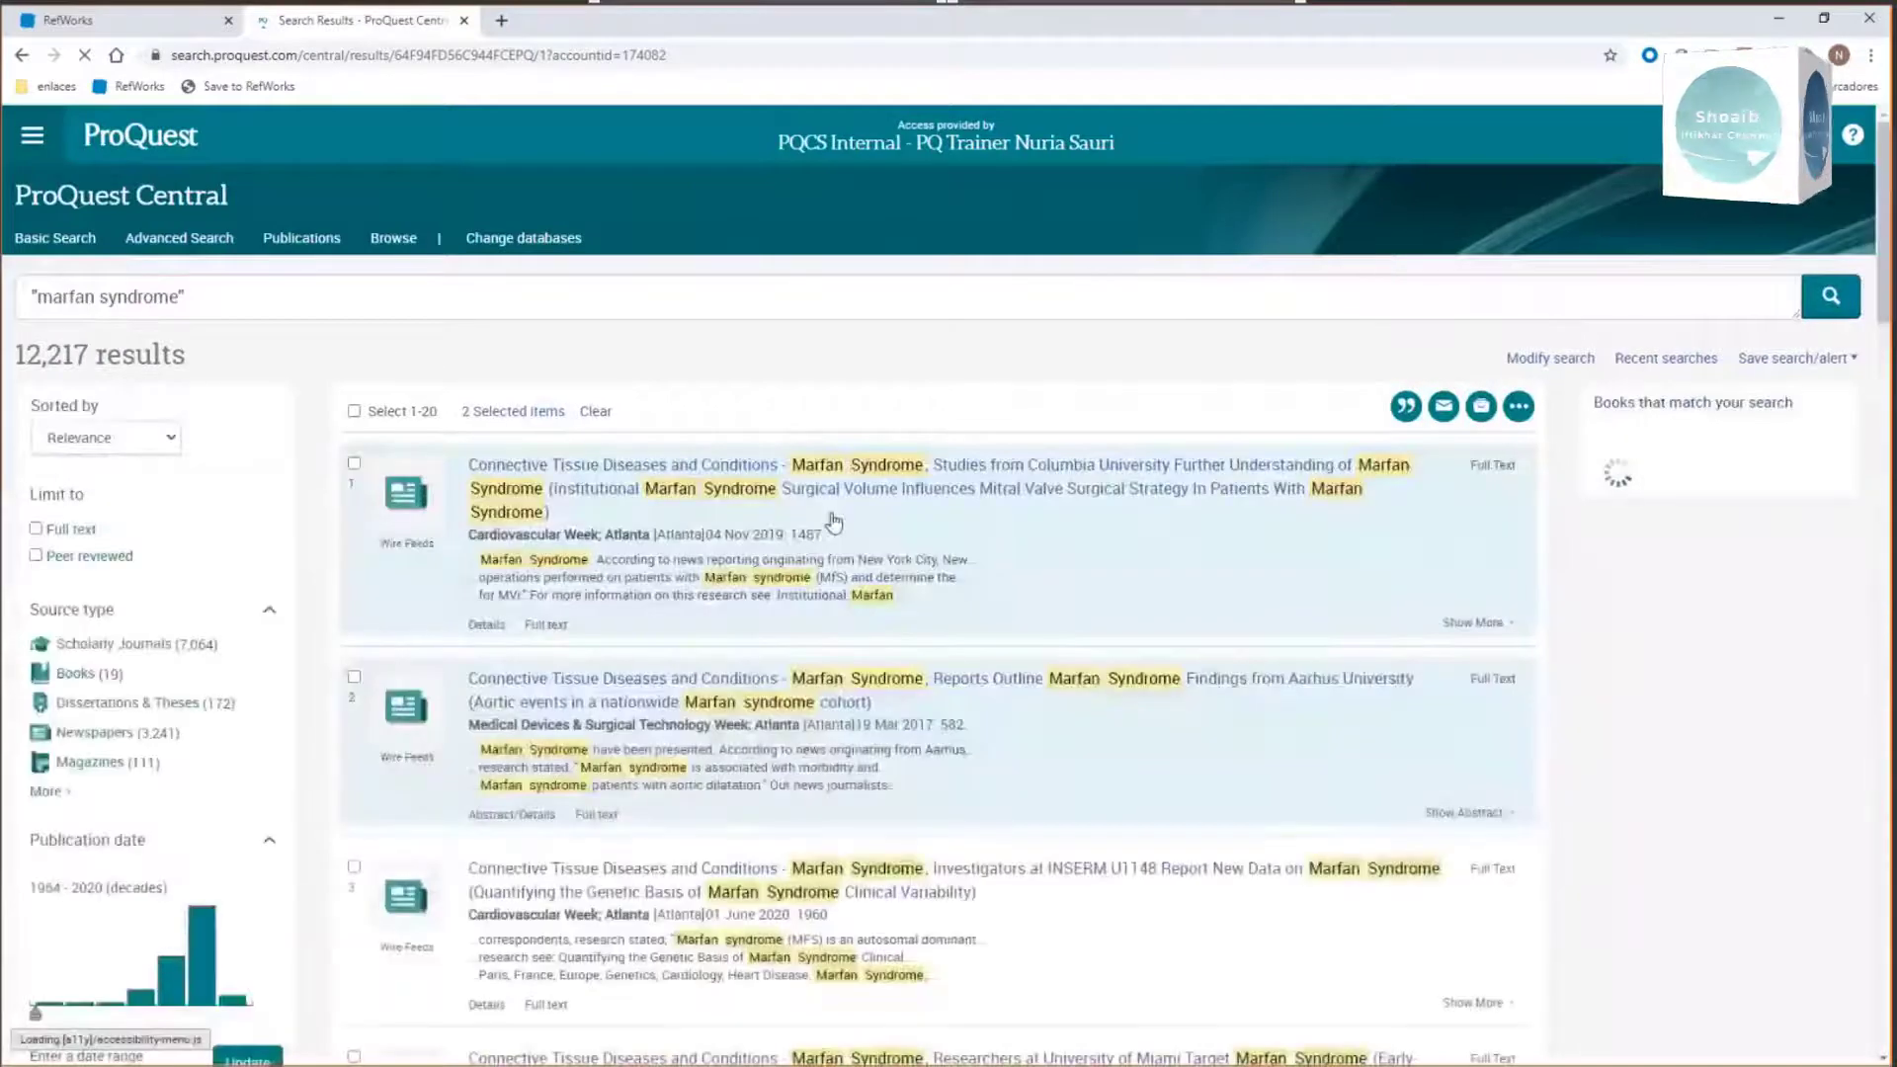
{"action": "scroll", "coordinate": [336, 524], "scroll_direction": "down", "scroll_amount": 2}
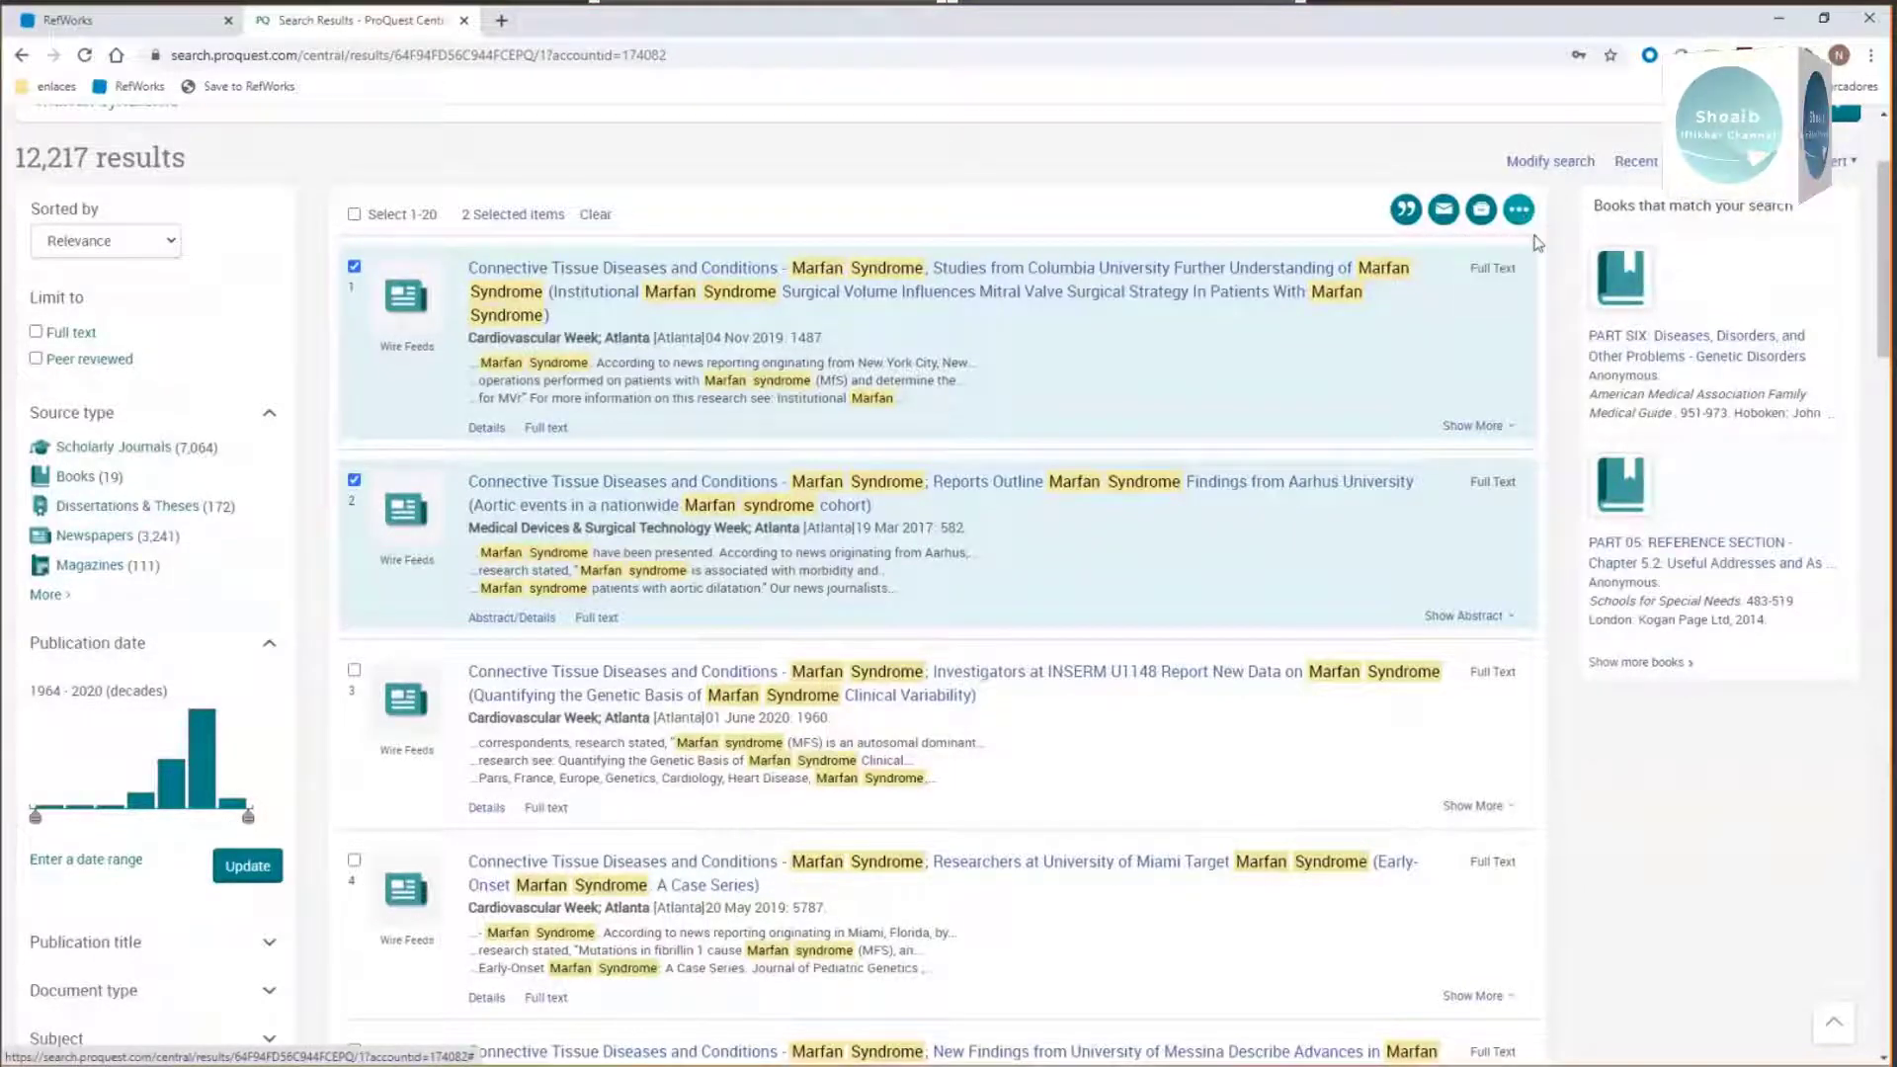
{"action": "left_click", "coordinate": [1519, 209]}
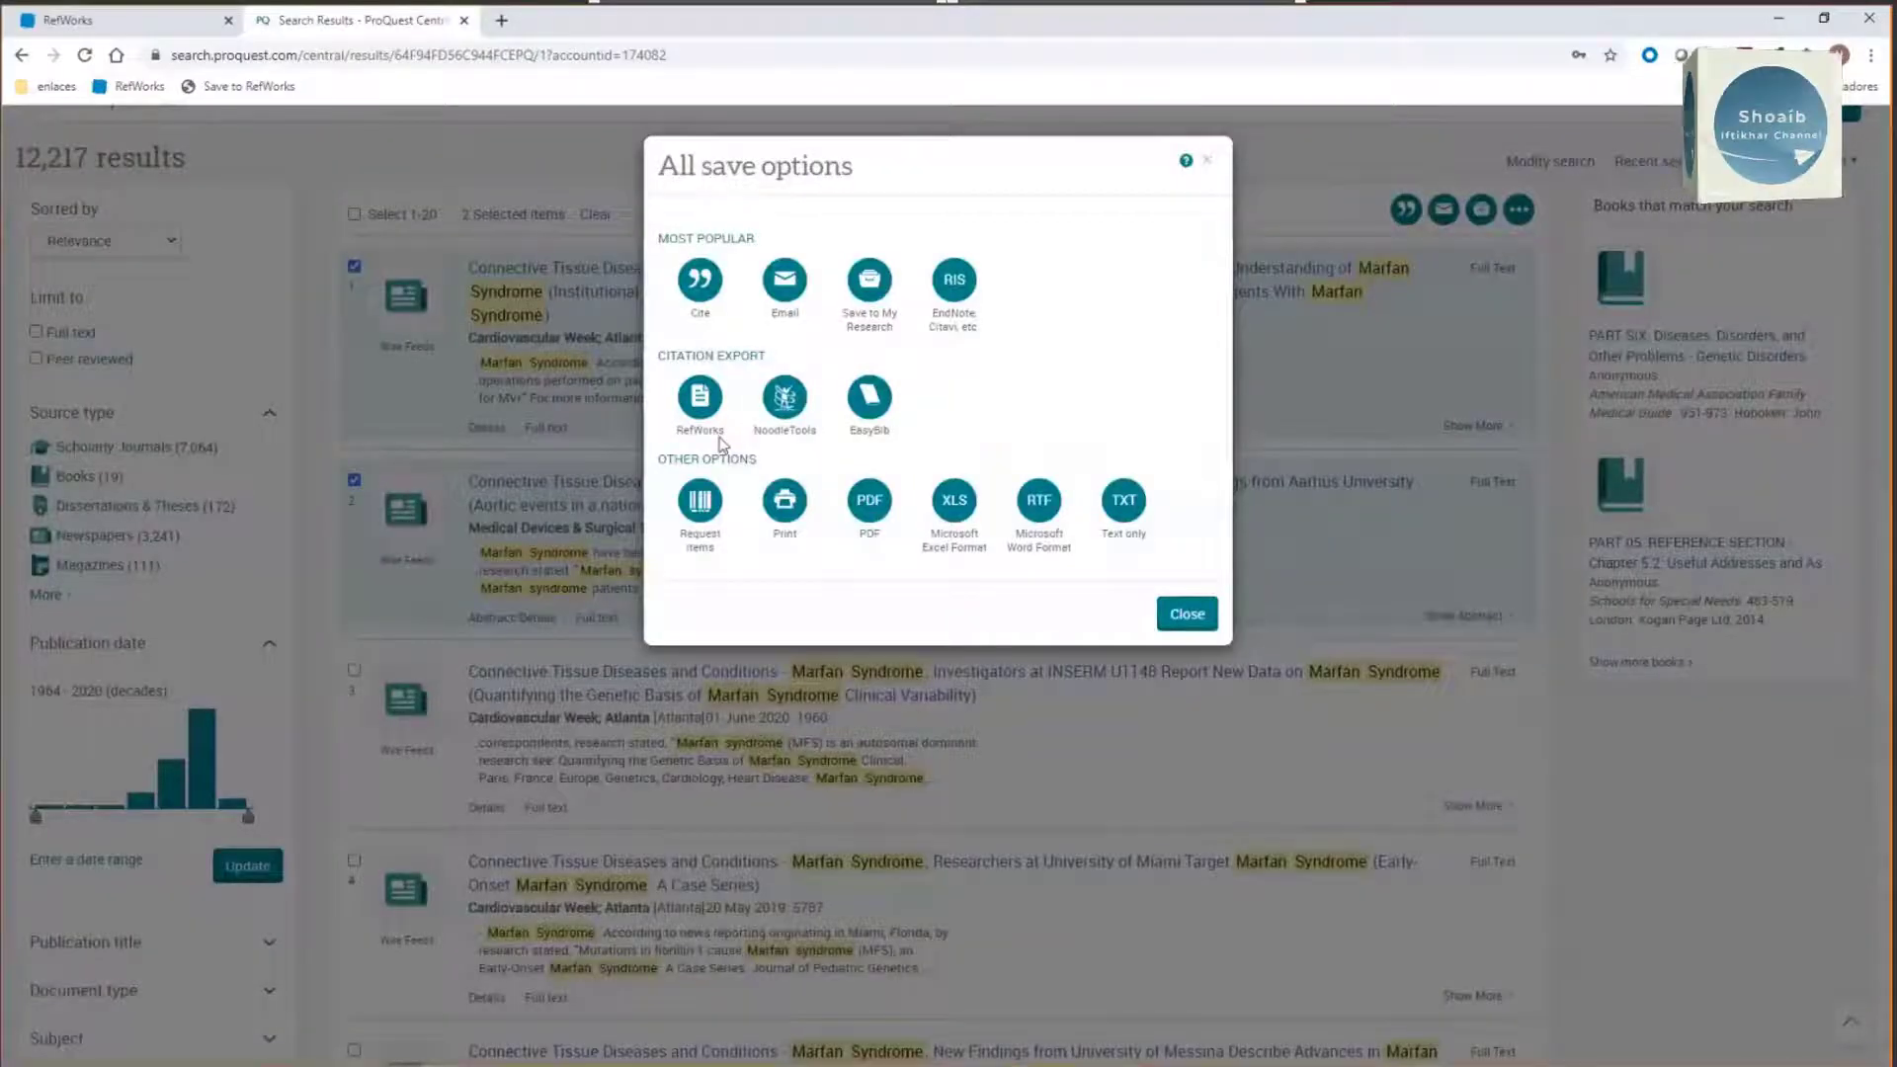
{"action": "left_click", "coordinate": [1208, 158]}
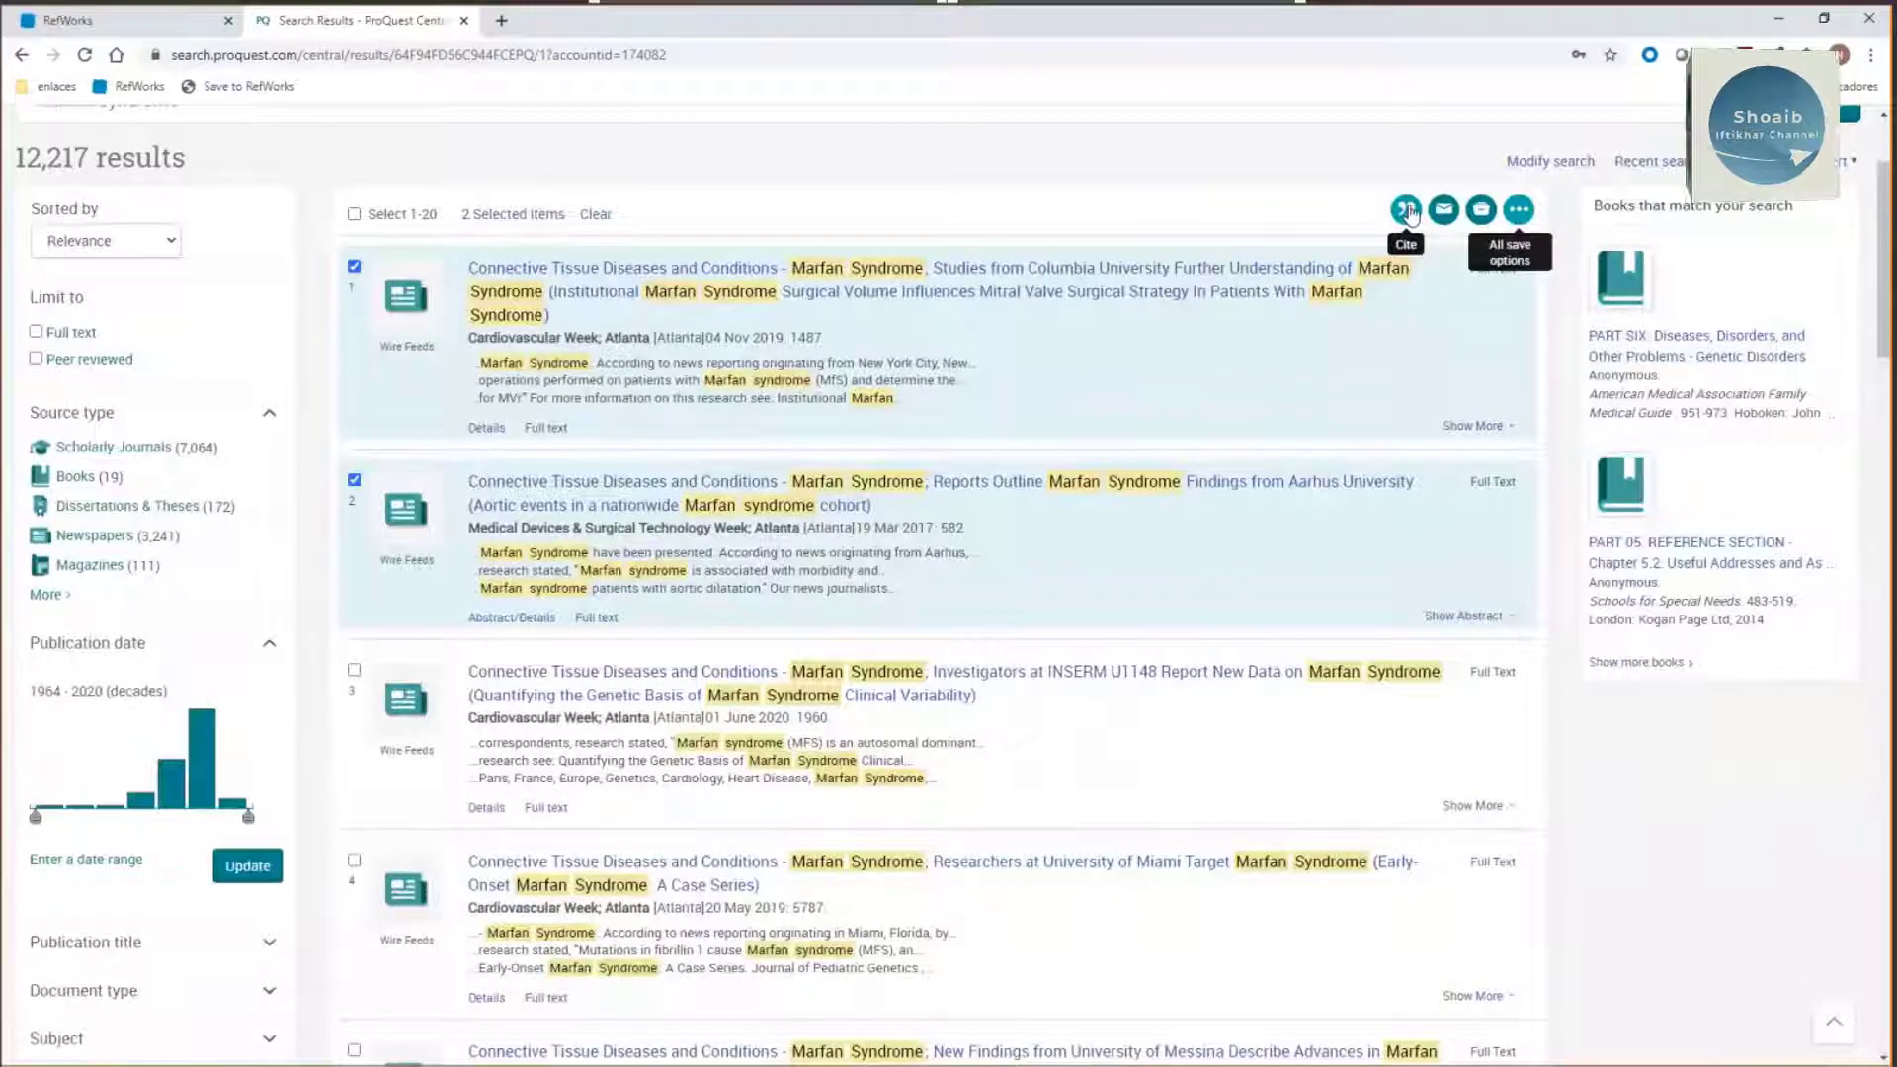
Step: Export the two selected citations with abstract and indexing from the Cite options to the newest version of RefWorks
{"action": "left_click", "coordinate": [1407, 209]}
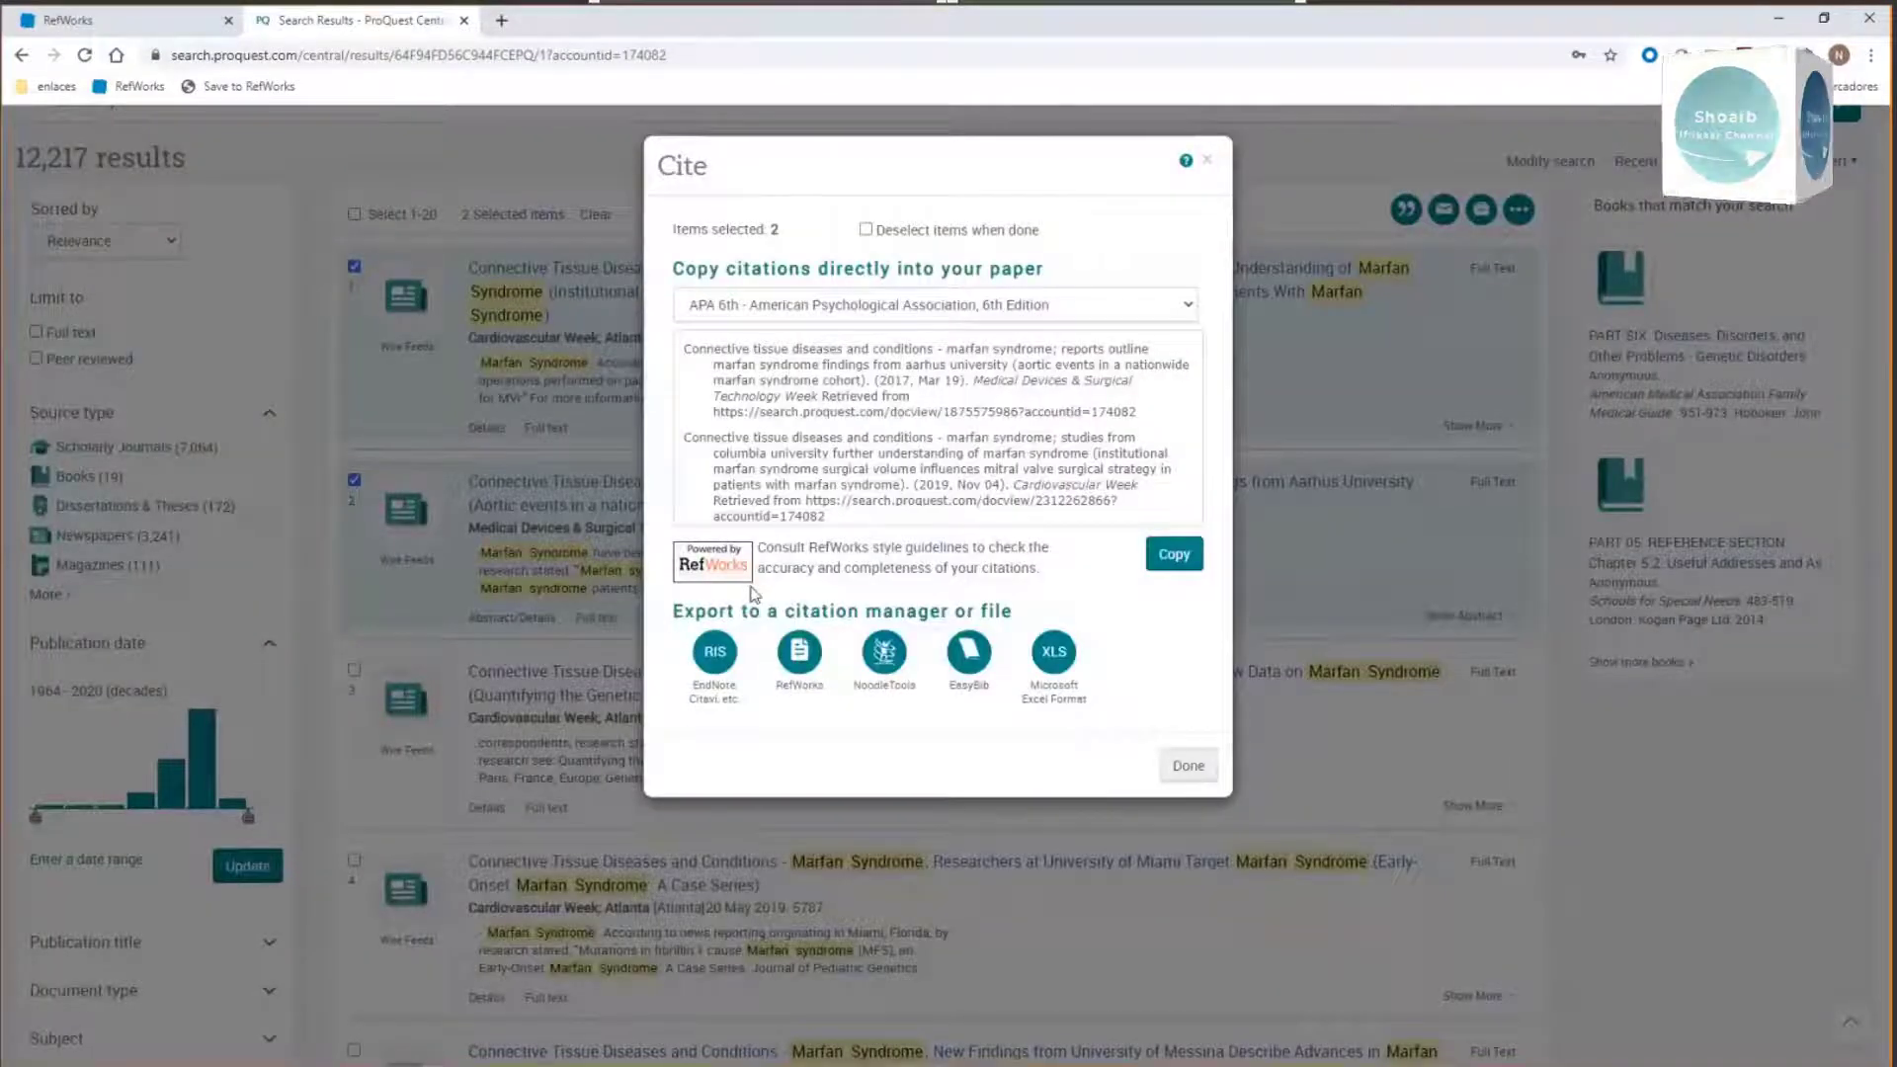
{"action": "left_click", "coordinate": [796, 654]}
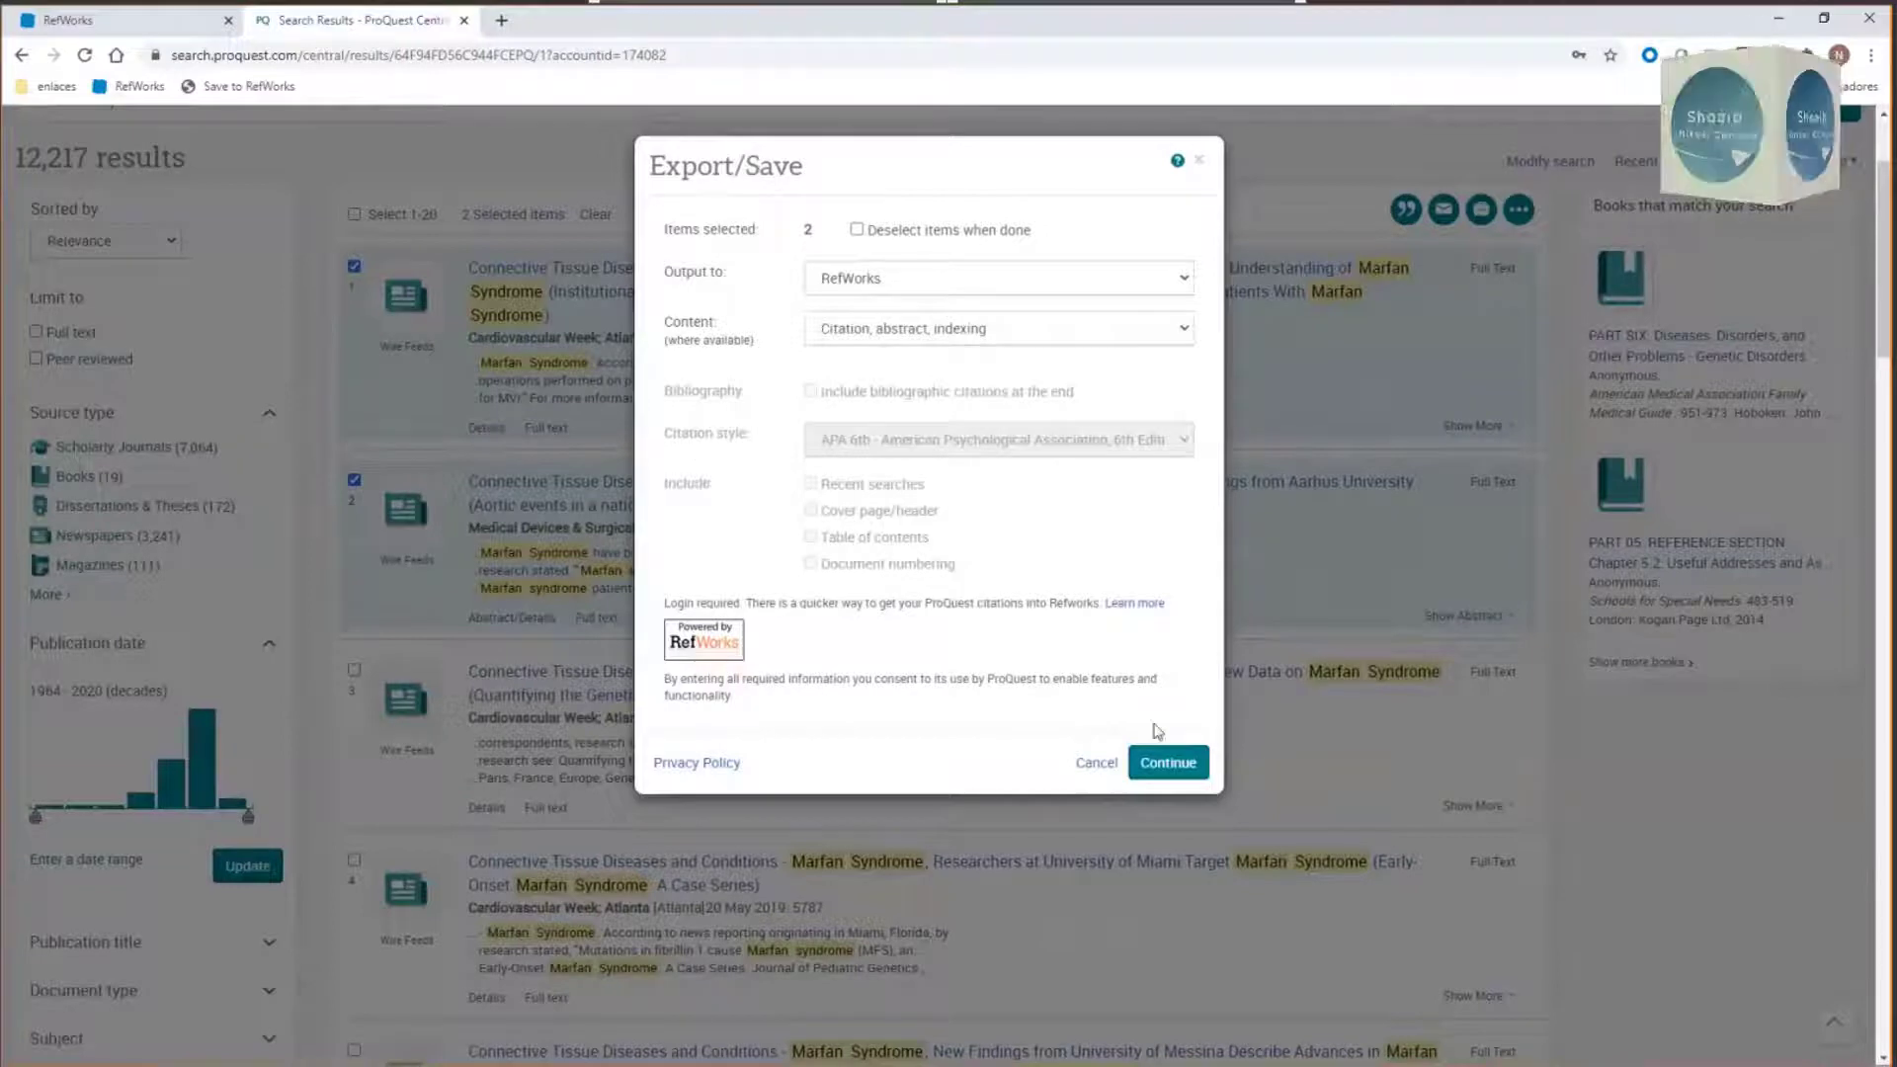
{"action": "left_click", "coordinate": [1169, 763]}
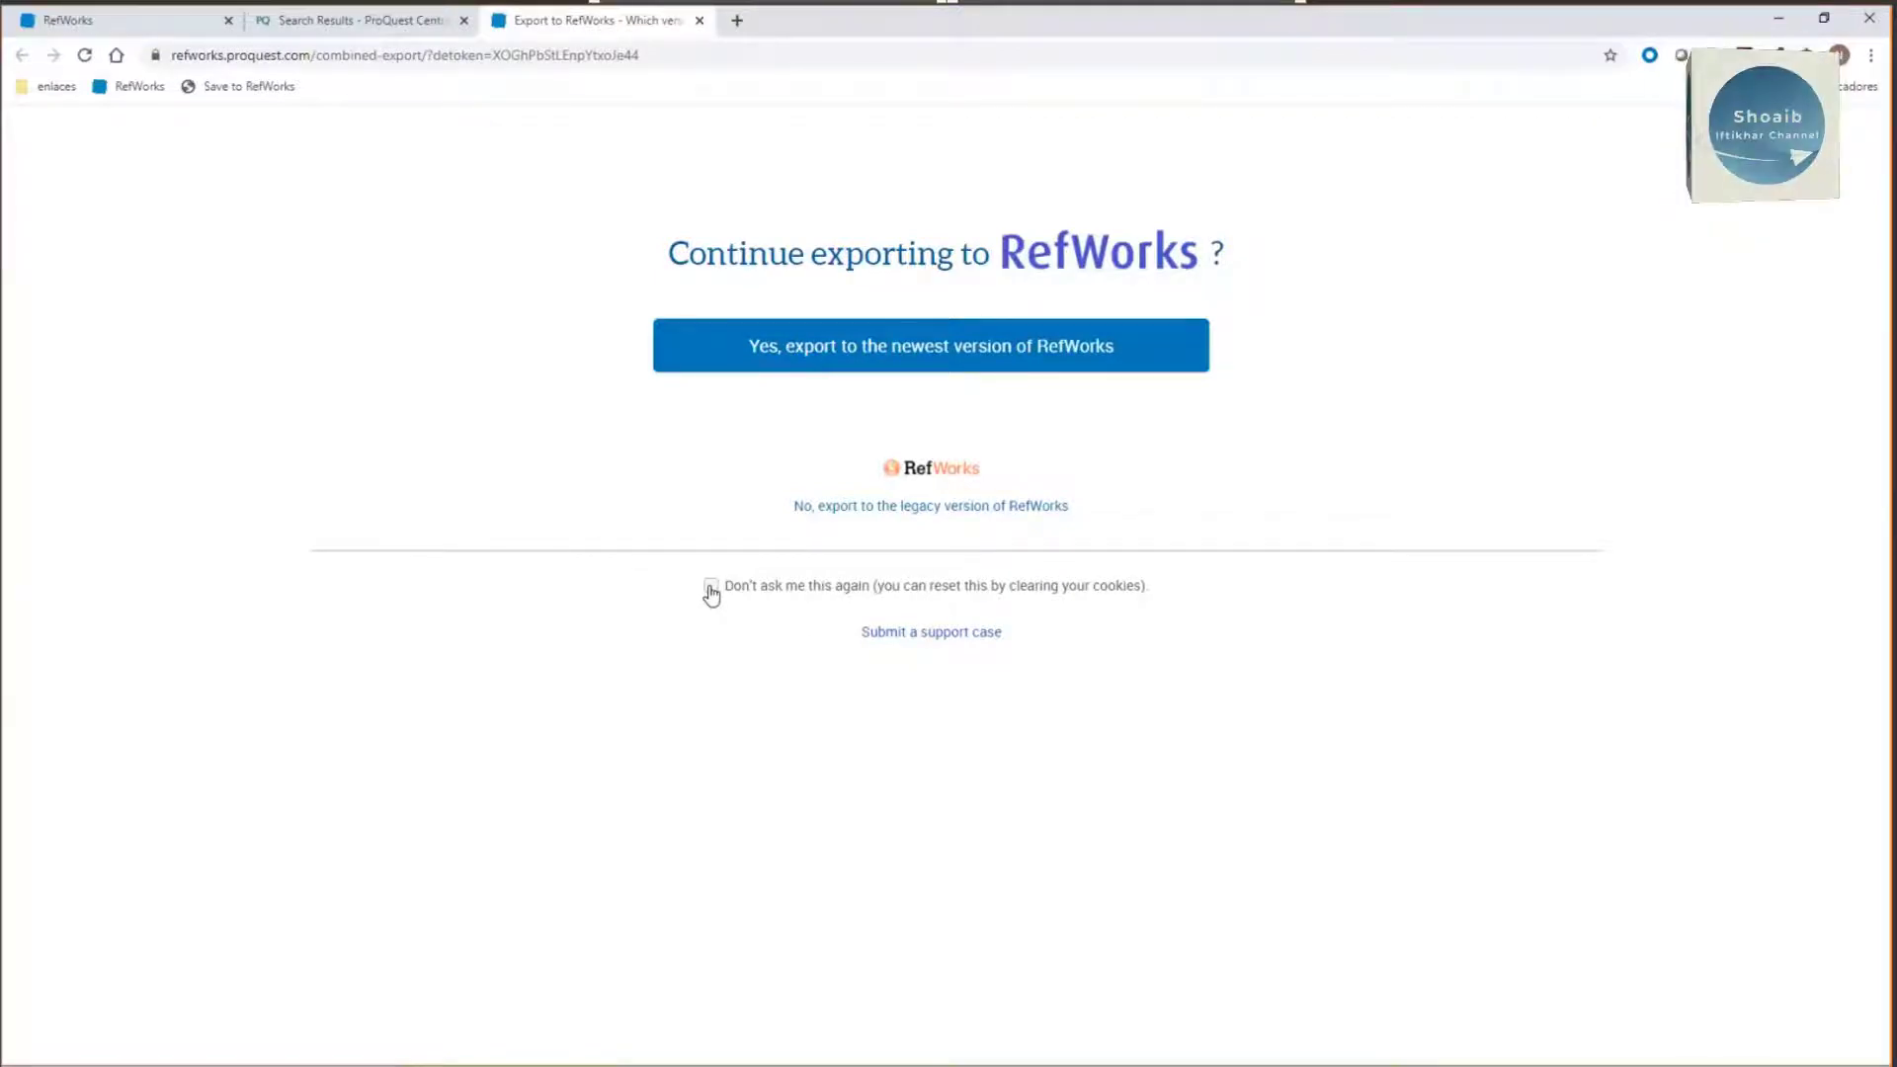
{"action": "left_click", "coordinate": [905, 364]}
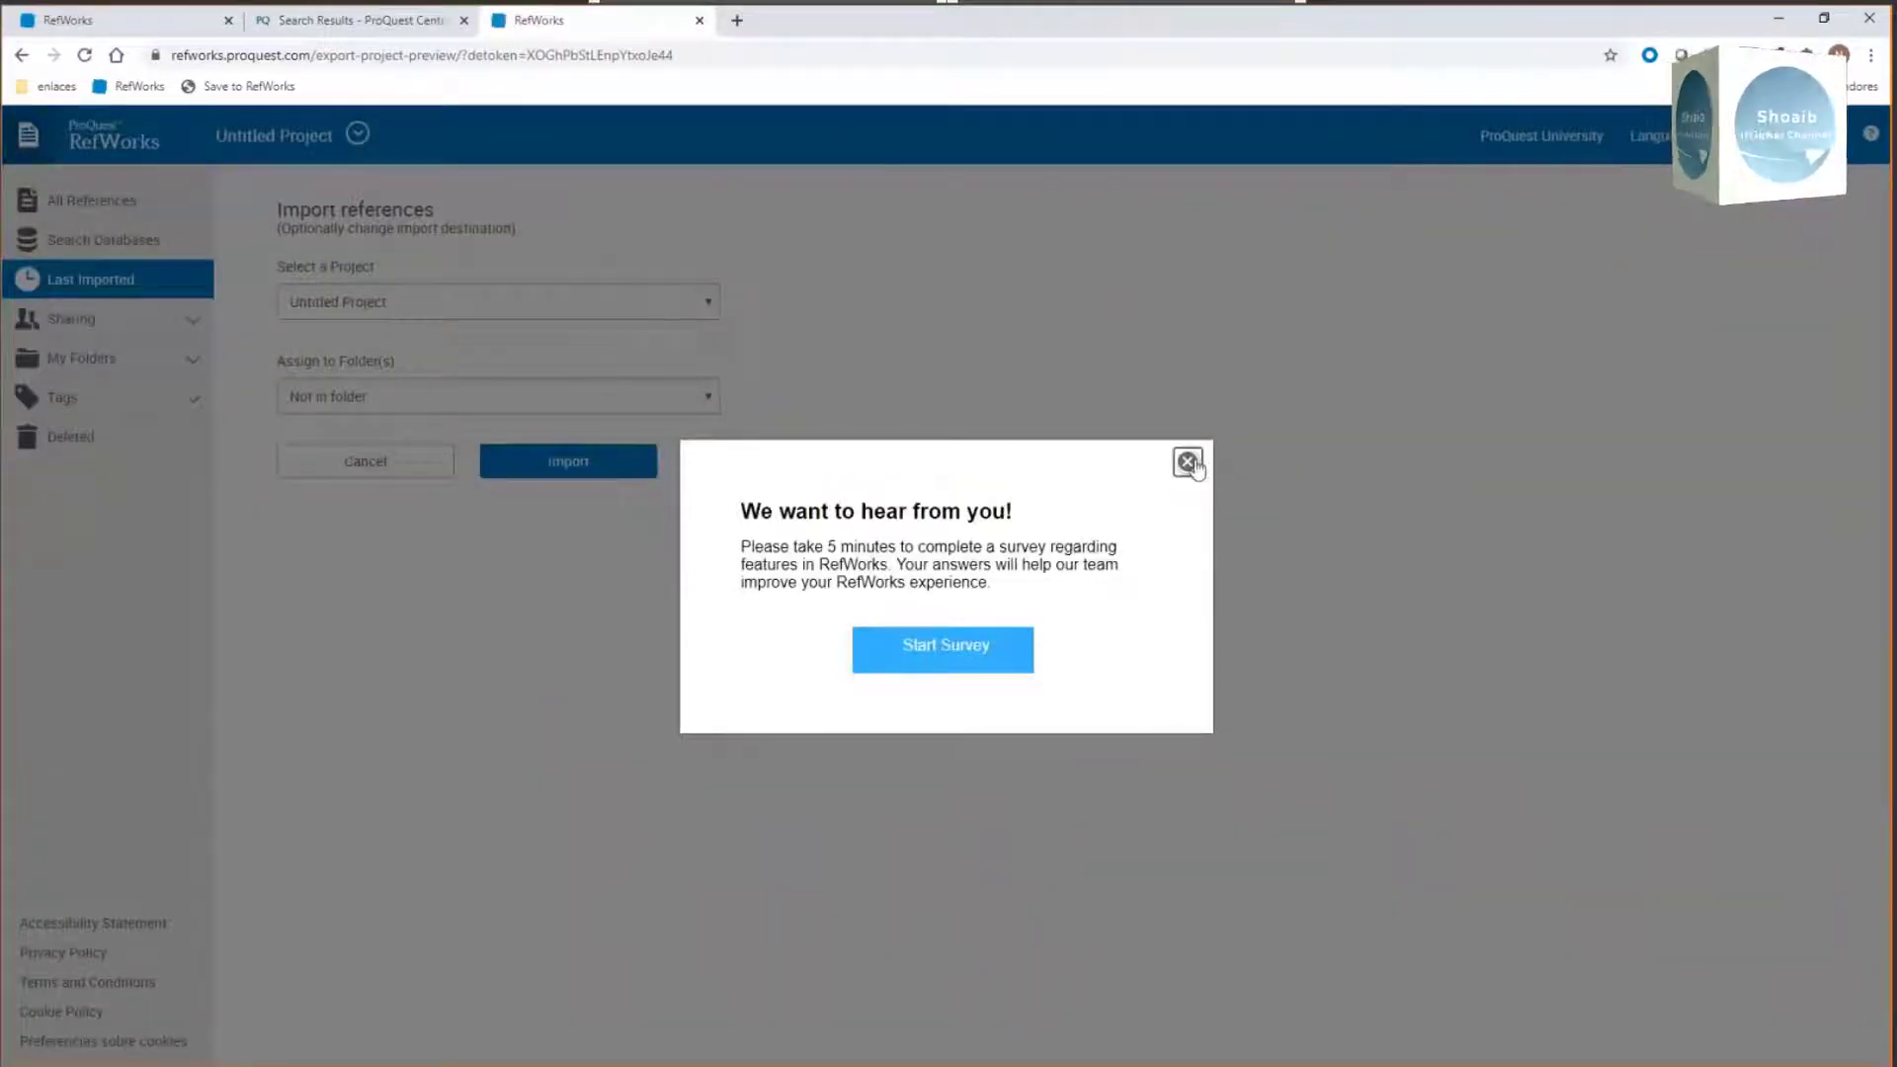
Step: Import the exported references into Untitled Project without assigning a folder, and dismiss the Export/Save dialog in ProQuest Central
{"action": "left_click", "coordinate": [1188, 463]}
{"action": "left_click", "coordinate": [715, 406]}
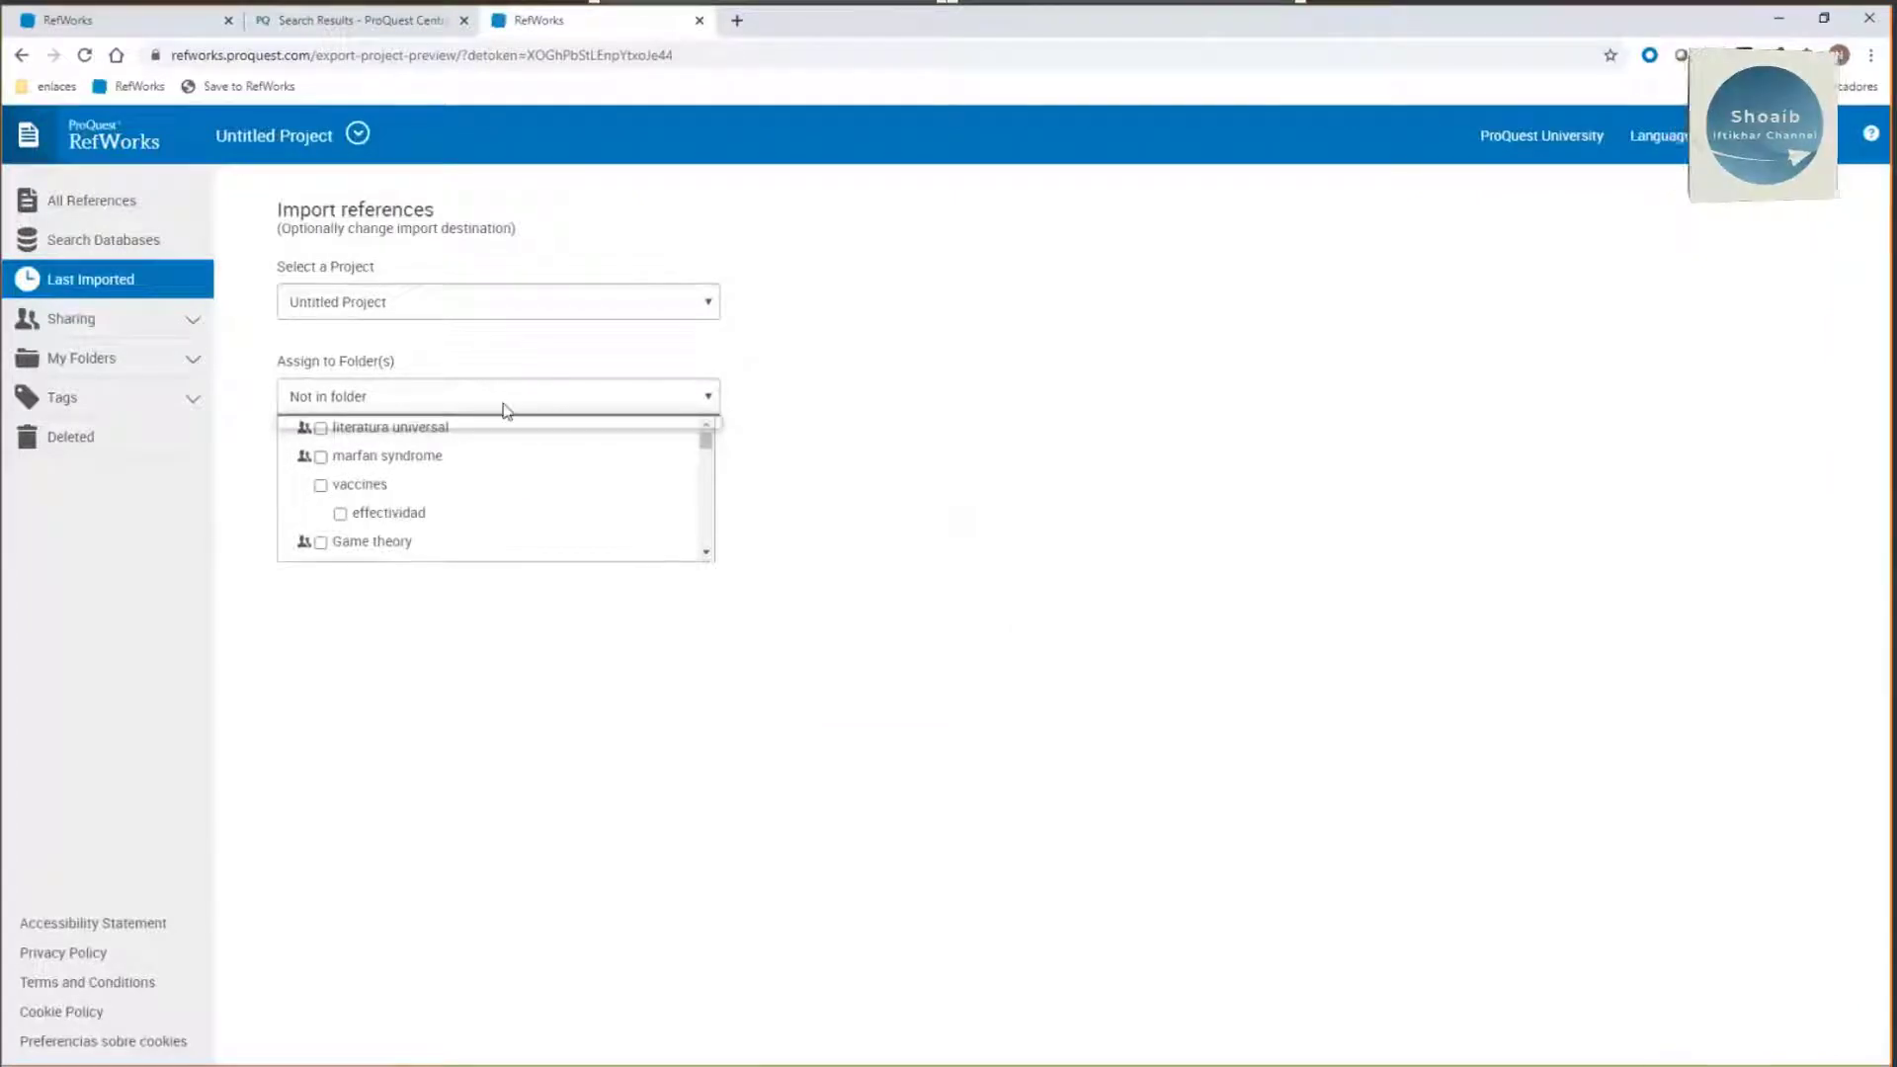
{"action": "left_click", "coordinate": [1082, 416]}
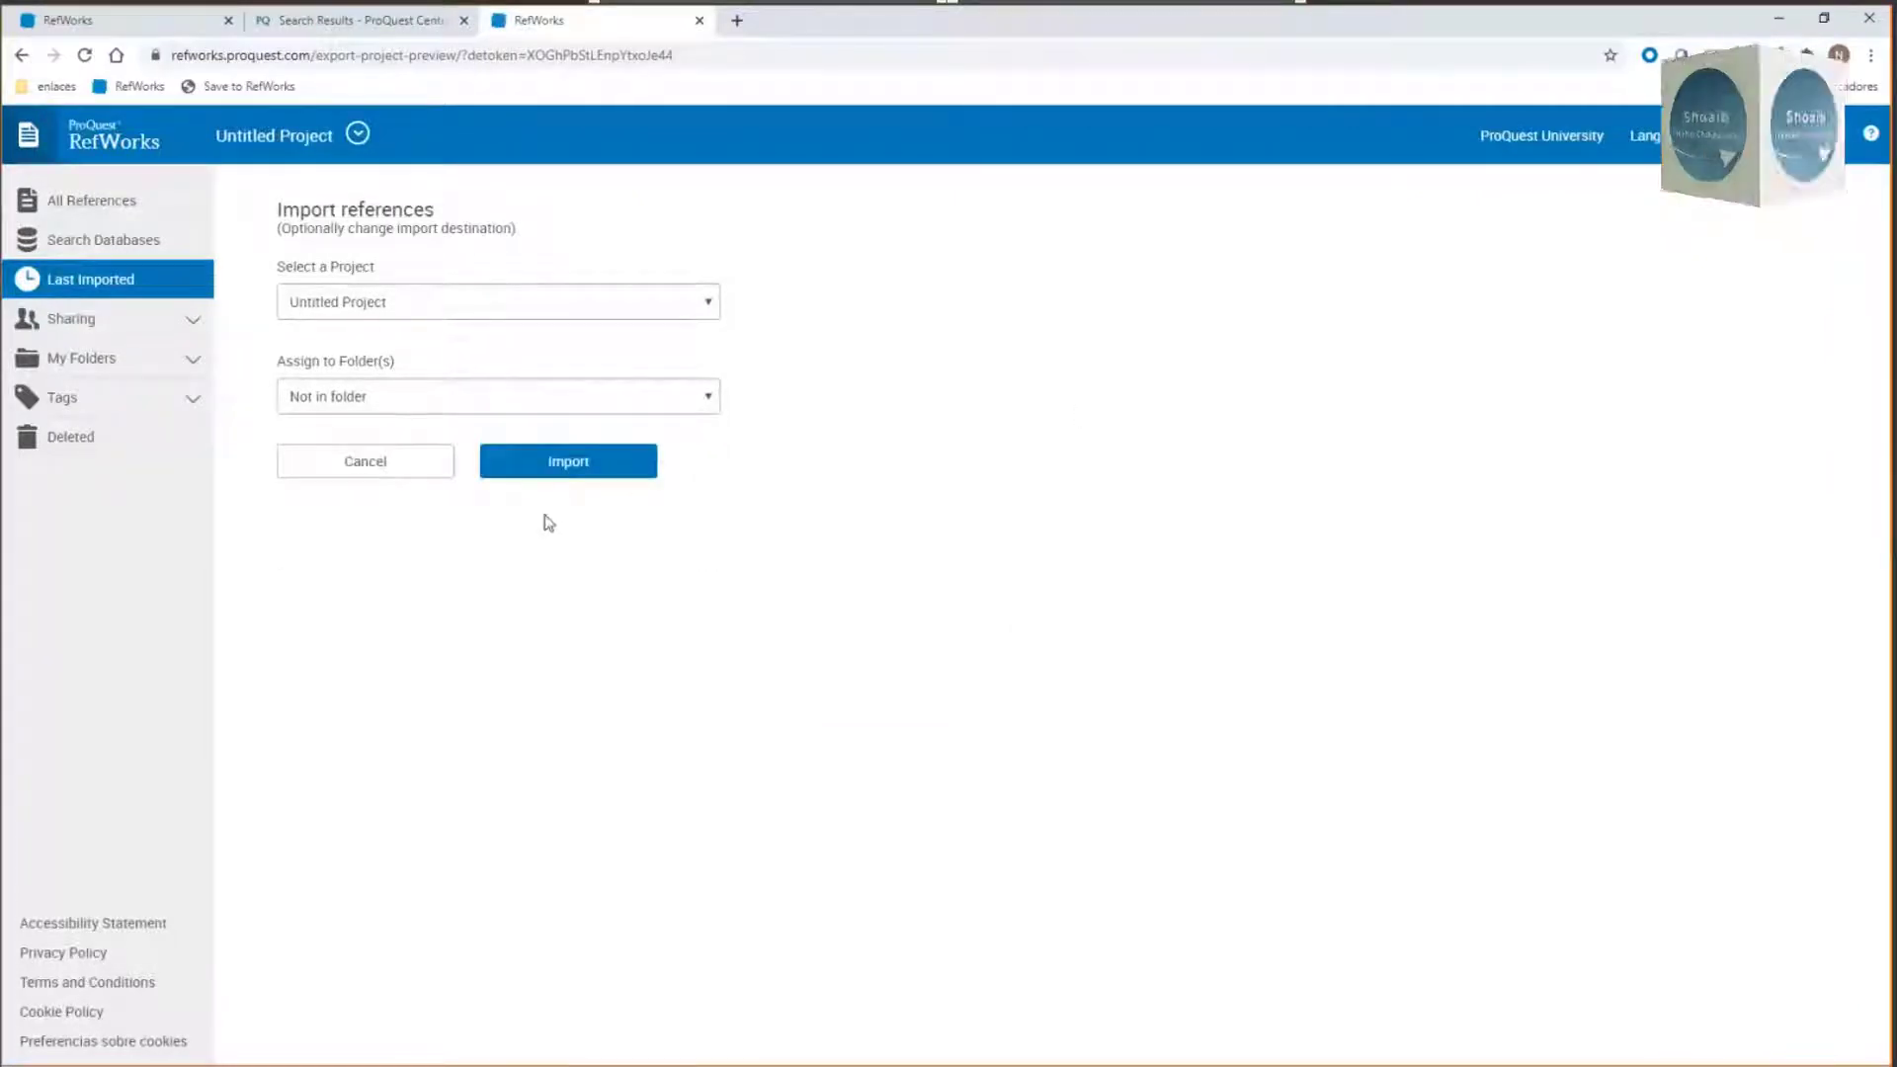
{"action": "left_click", "coordinate": [576, 467]}
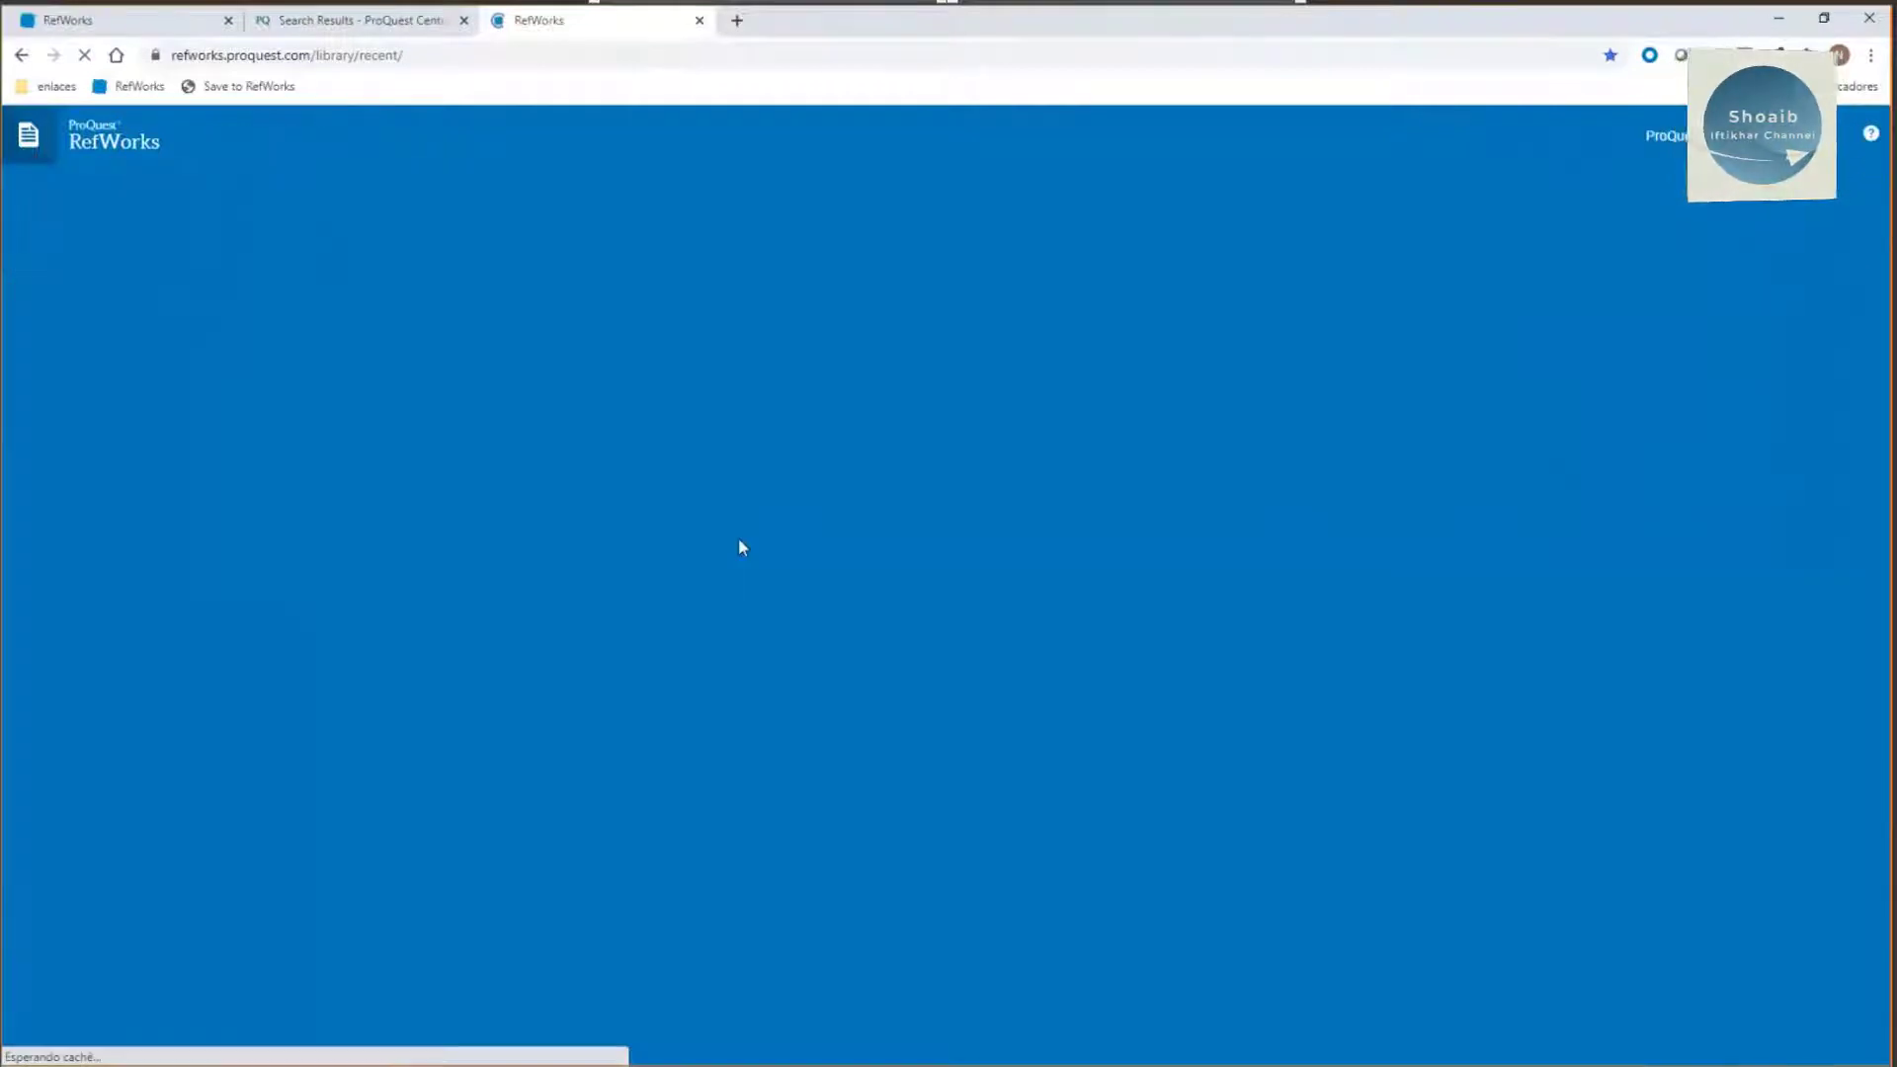
{"action": "left_click", "coordinate": [318, 34]}
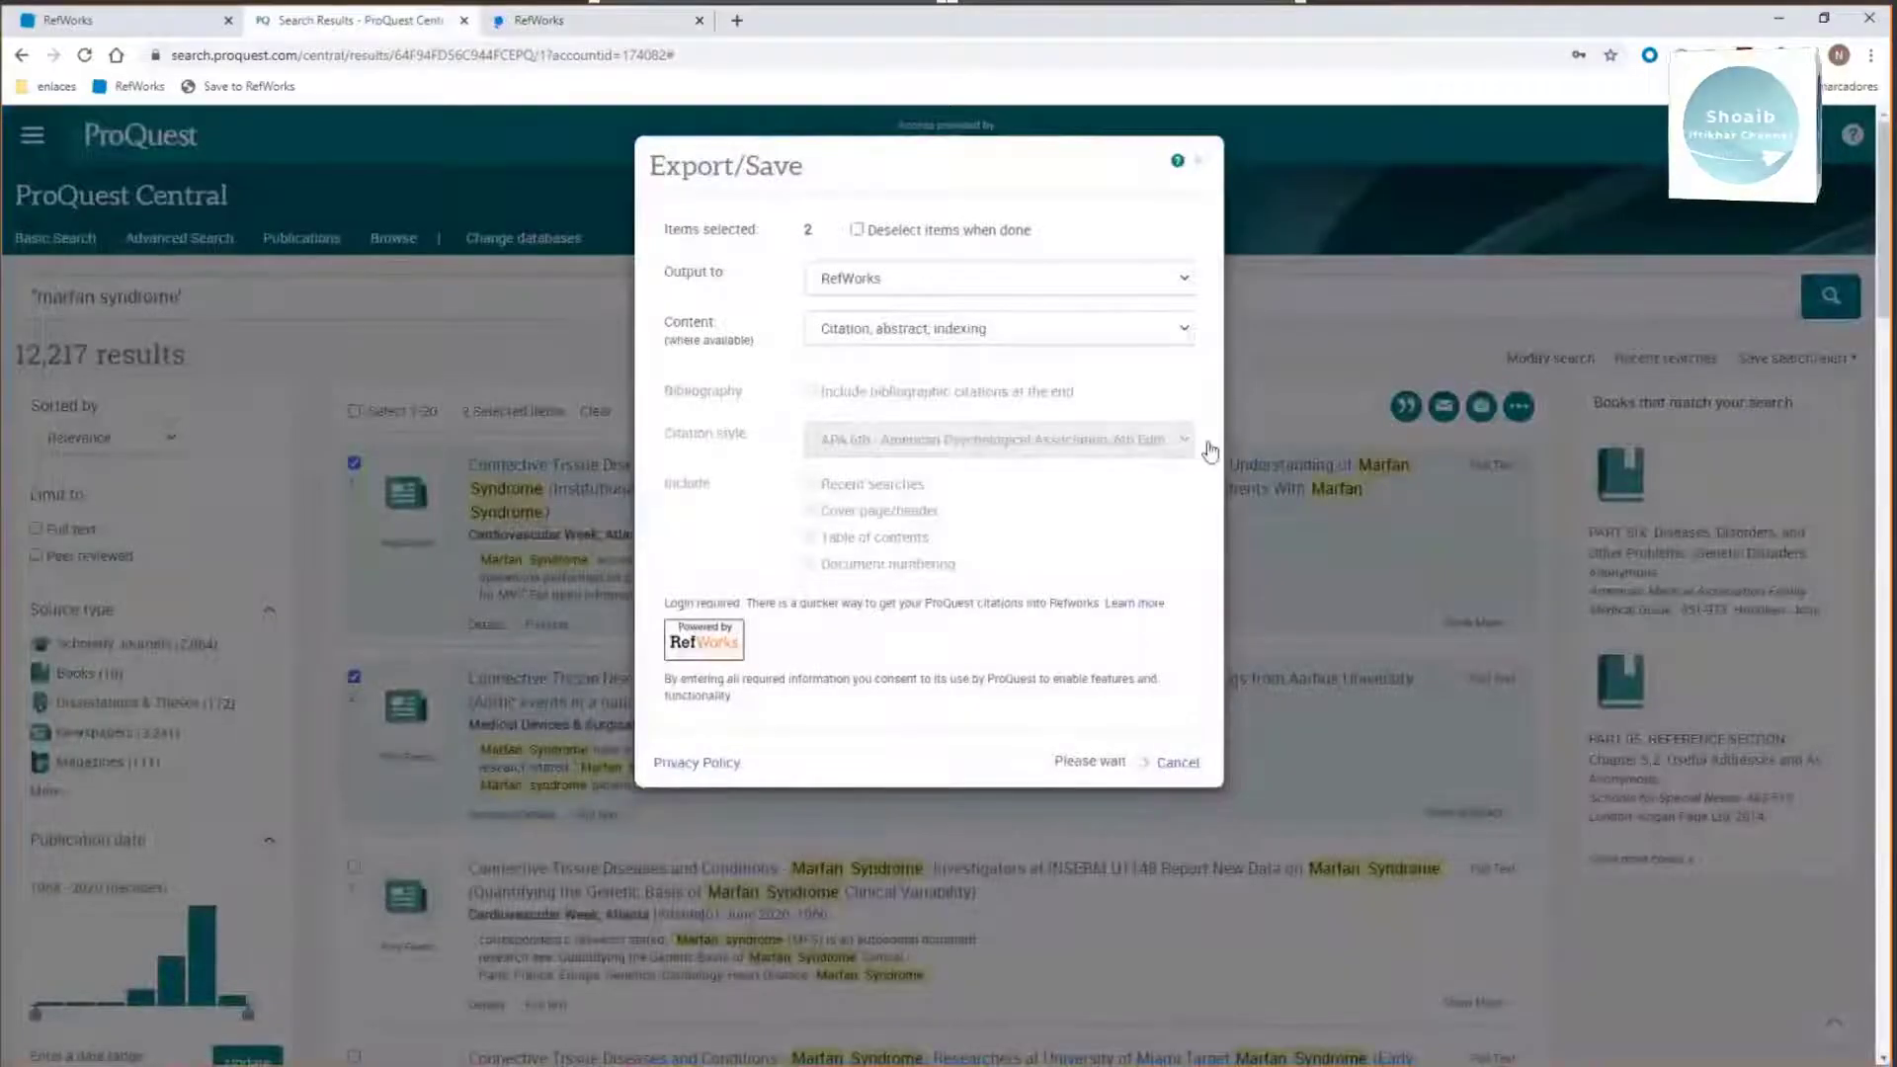
{"action": "left_click", "coordinate": [1205, 162]}
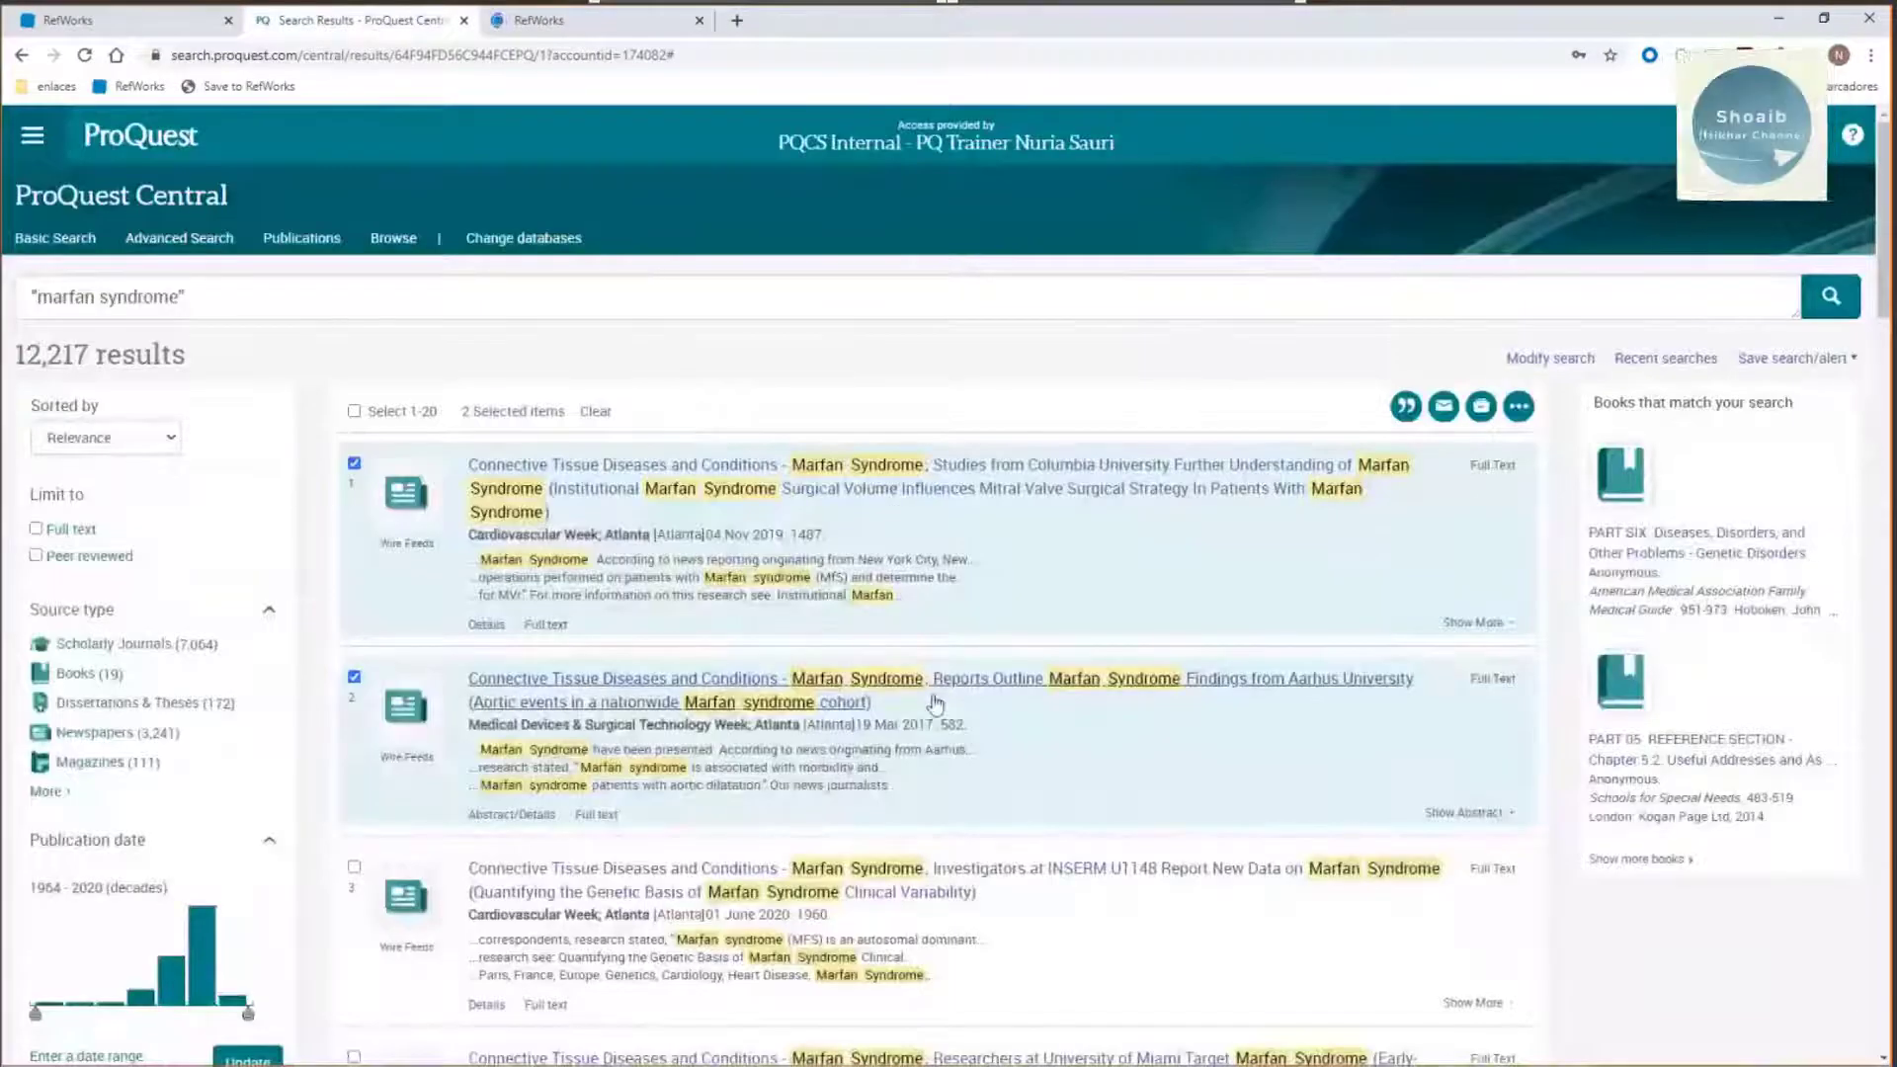
{"action": "scroll", "coordinate": [935, 703], "scroll_direction": "down", "scroll_amount": 5}
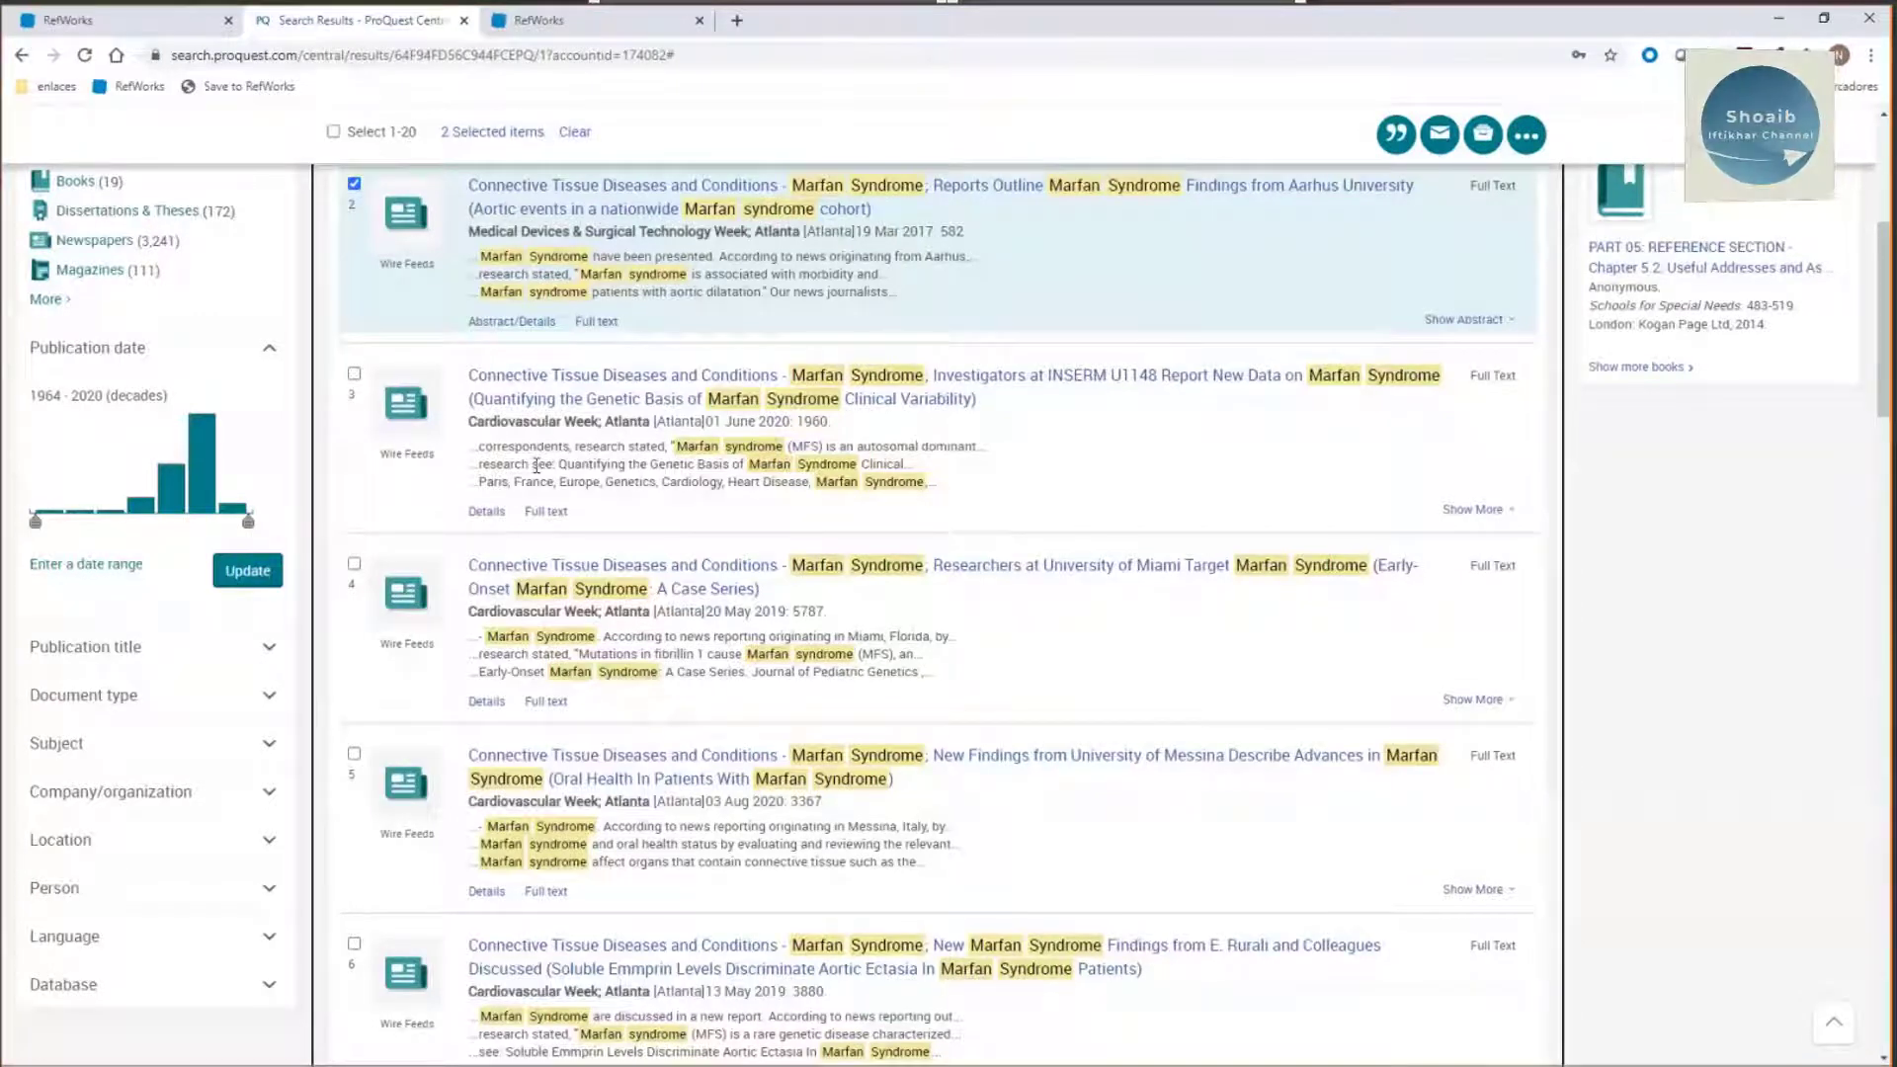
{"action": "left_click", "coordinate": [435, 54]}
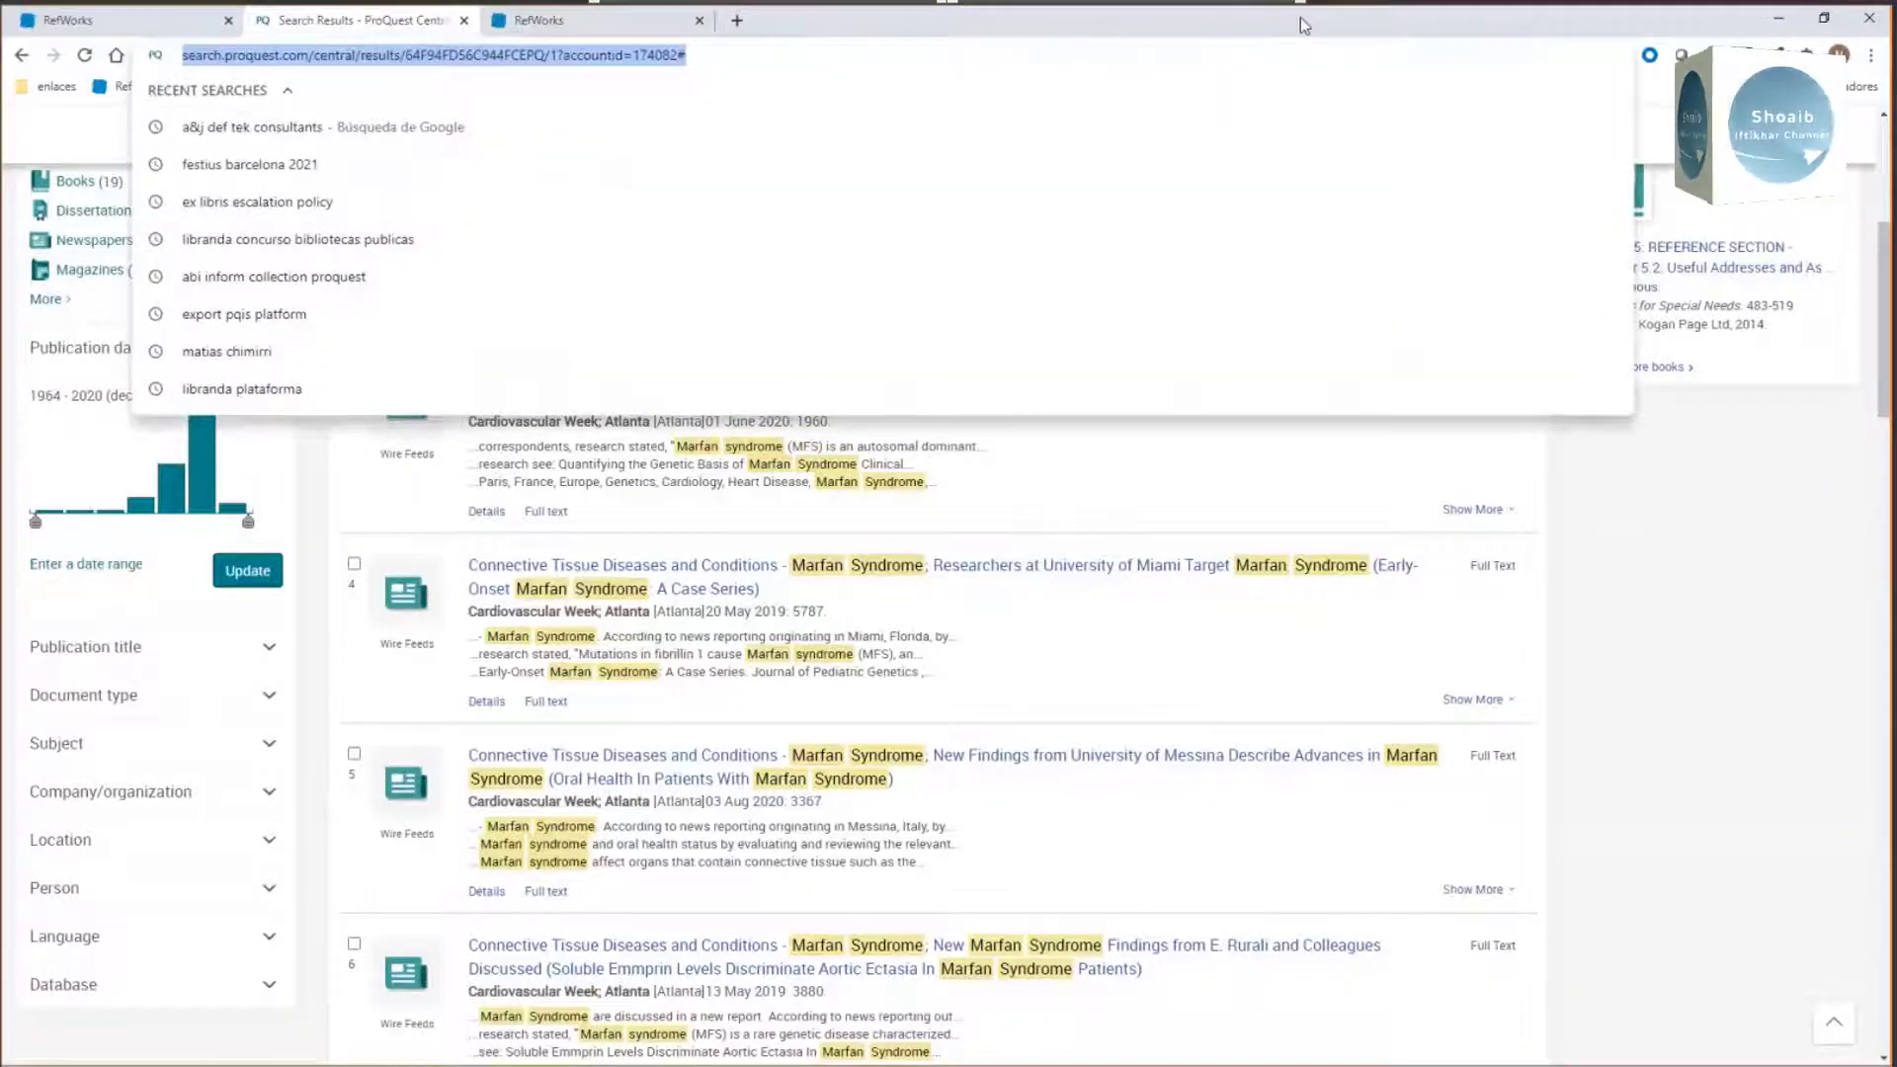
{"action": "scroll", "coordinate": [1647, 308], "scroll_direction": "up", "scroll_amount": 3}
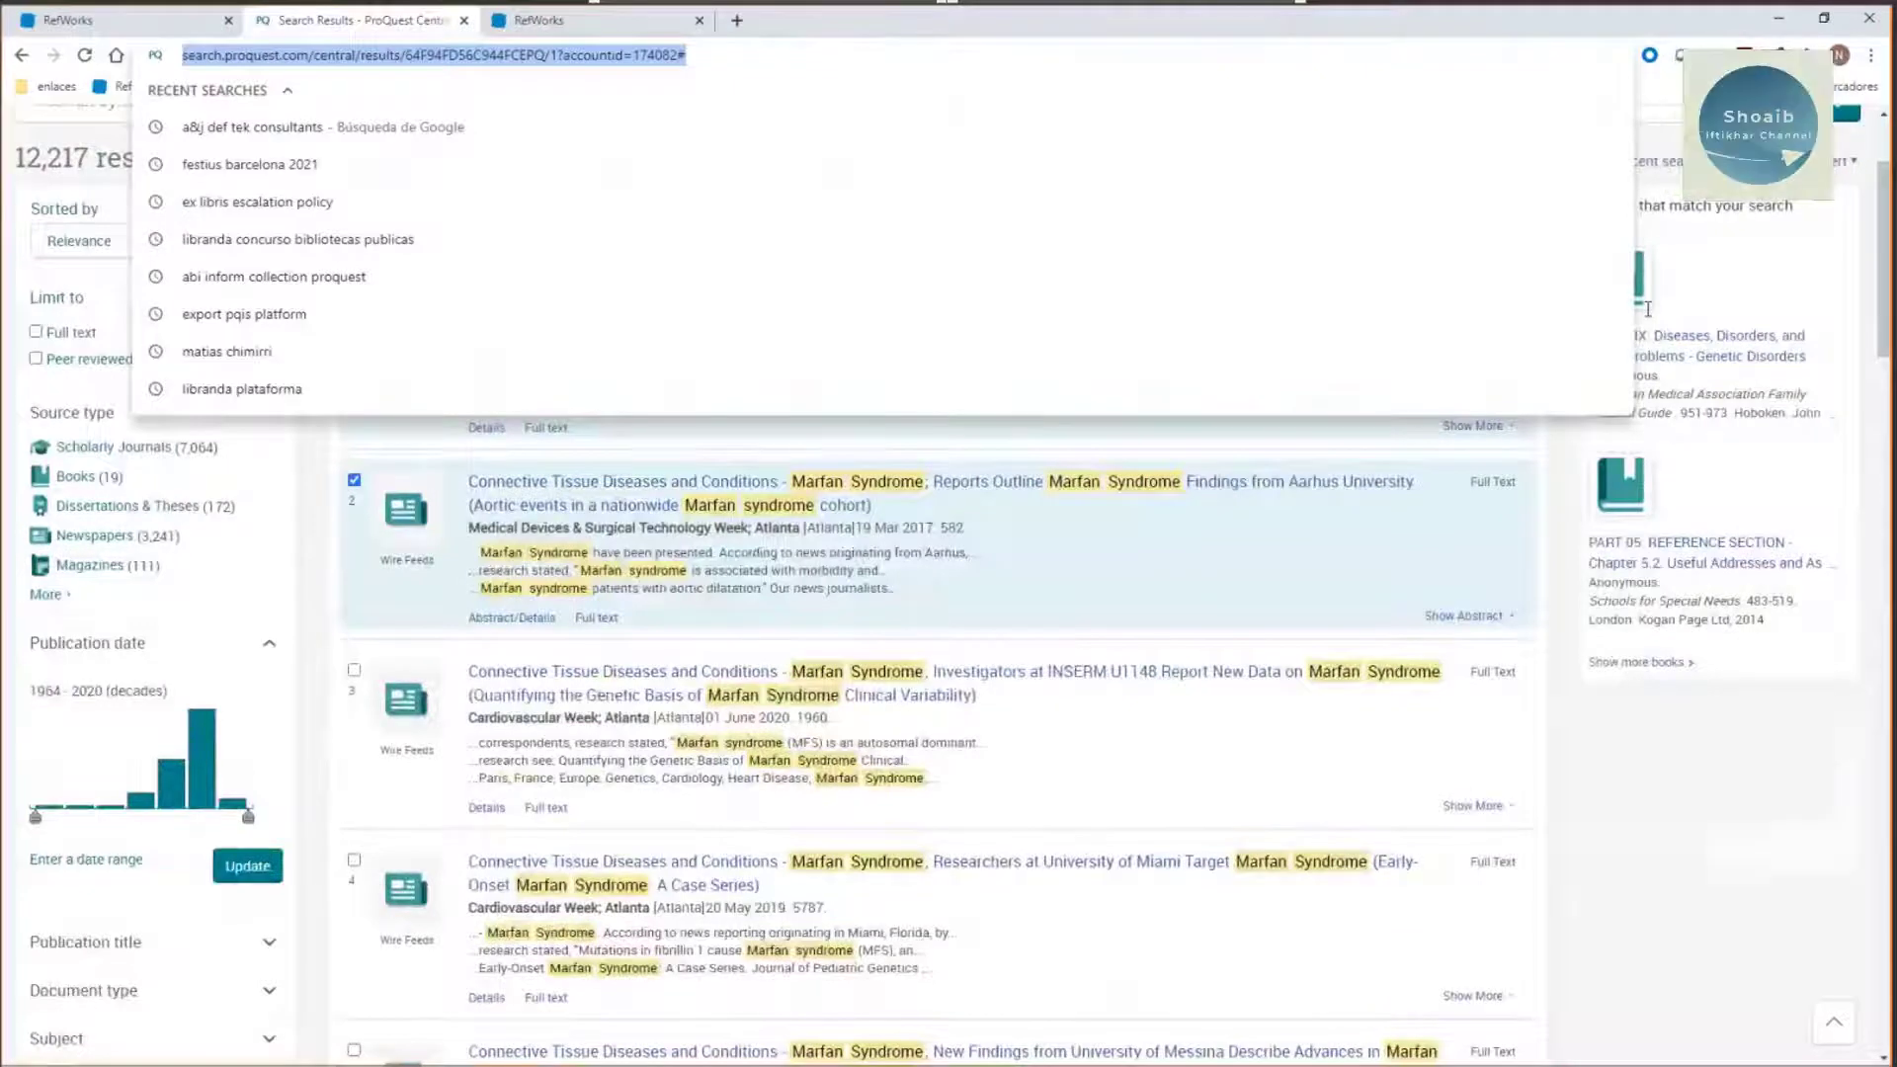
{"action": "scroll", "coordinate": [1648, 308], "scroll_direction": "up", "scroll_amount": 2}
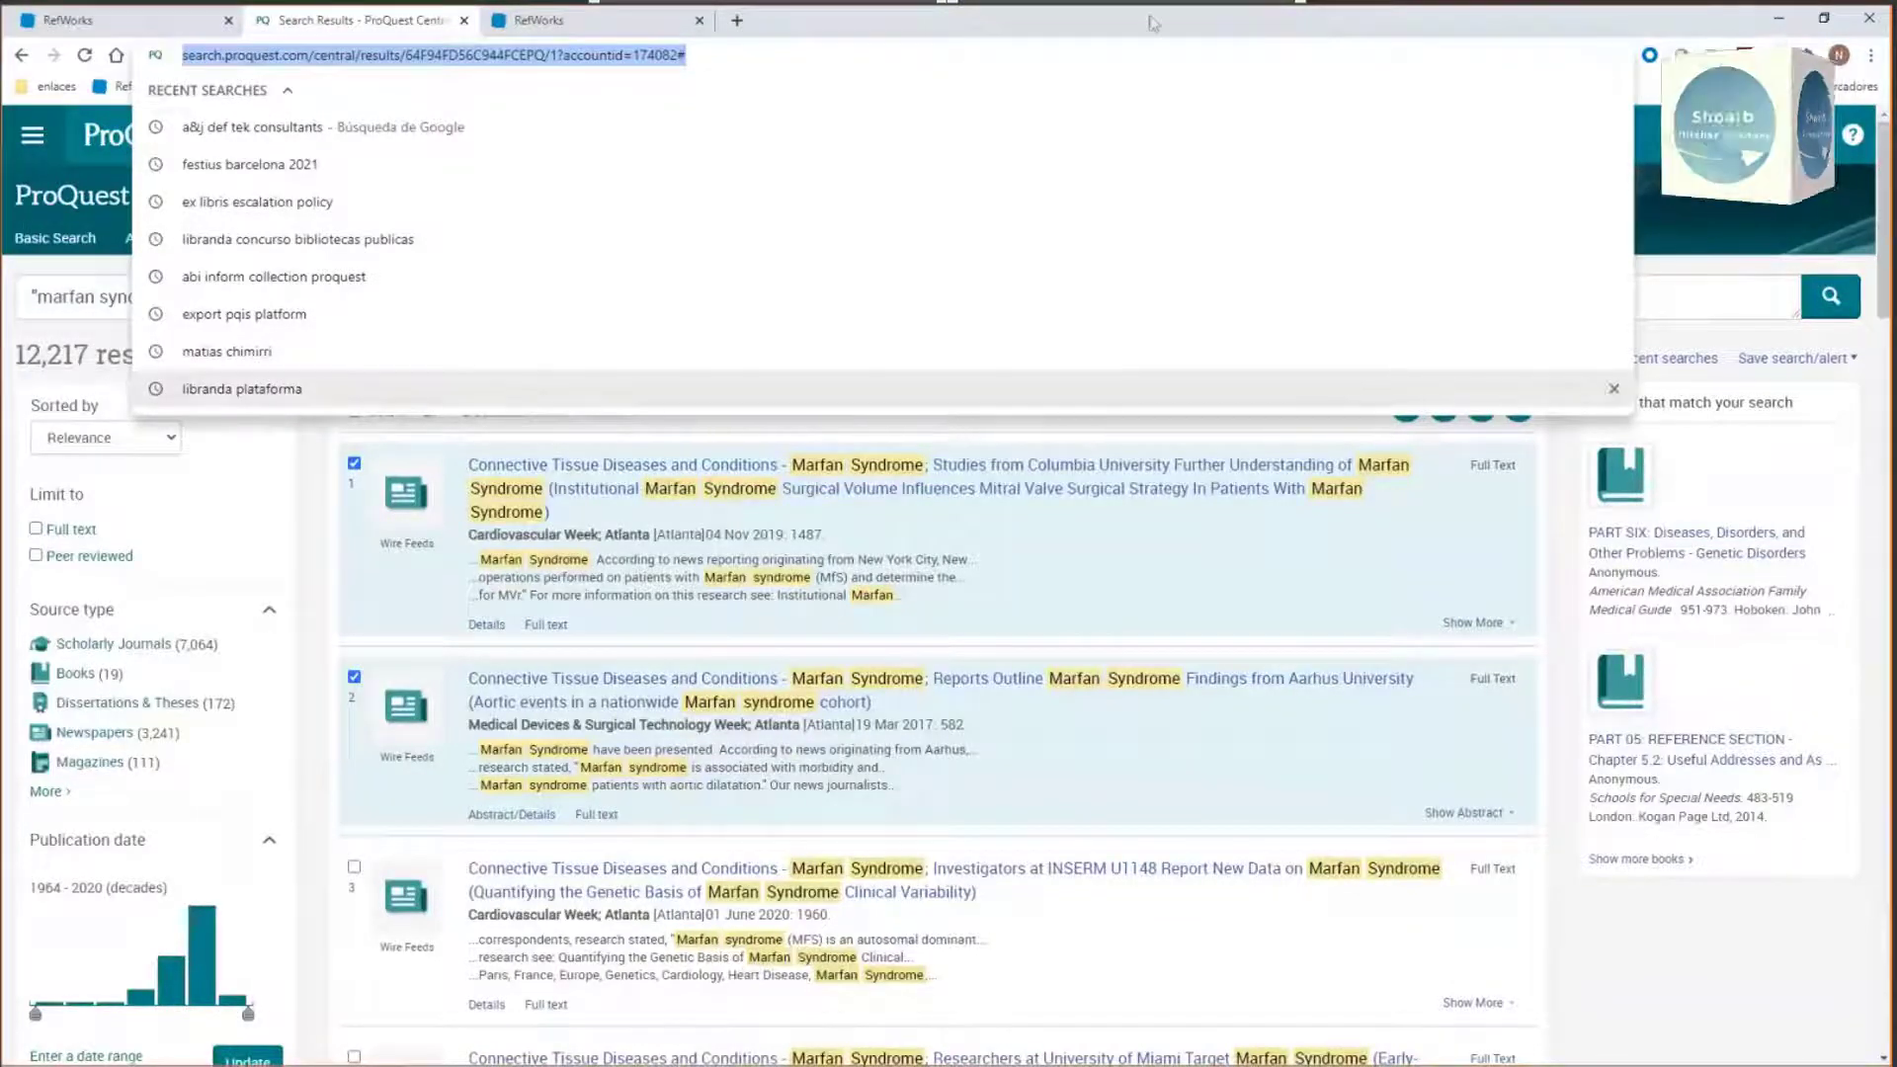
{"action": "left_click", "coordinate": [1739, 1026]}
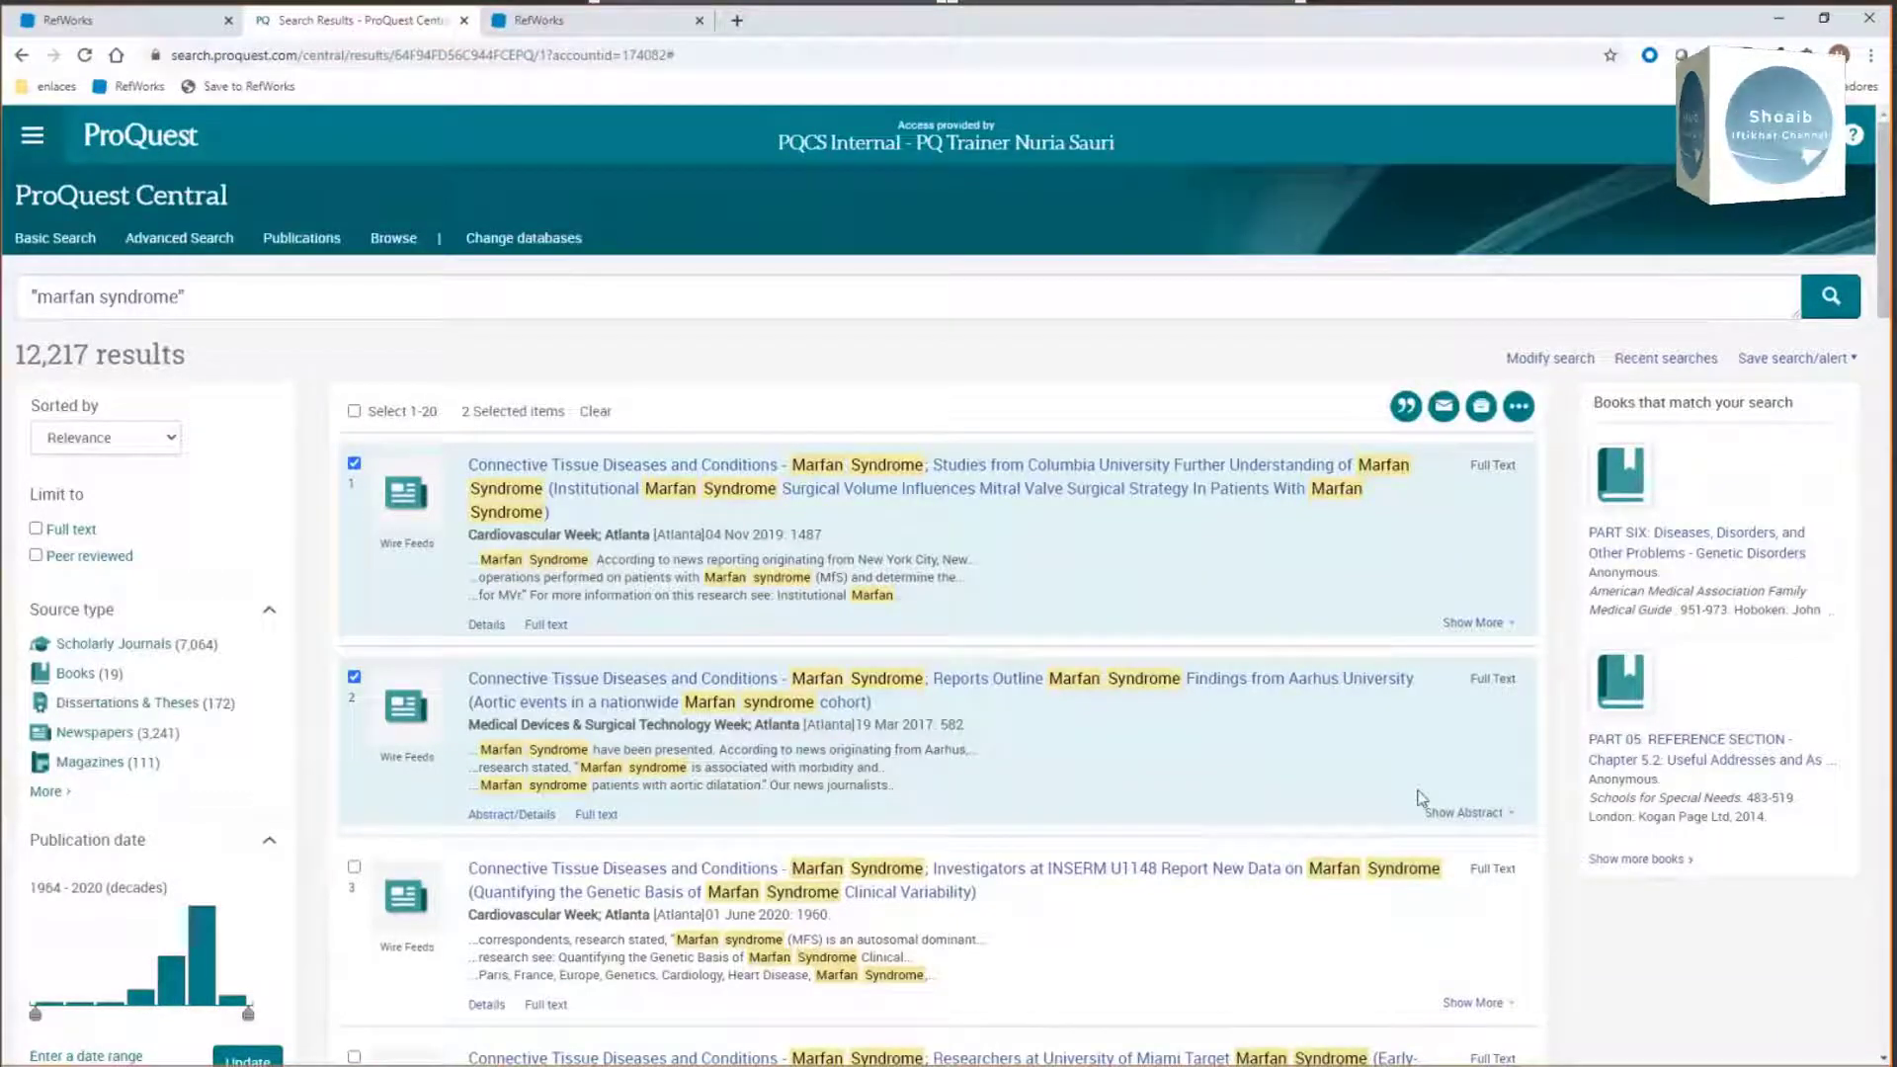
{"action": "left_click", "coordinate": [168, 19]}
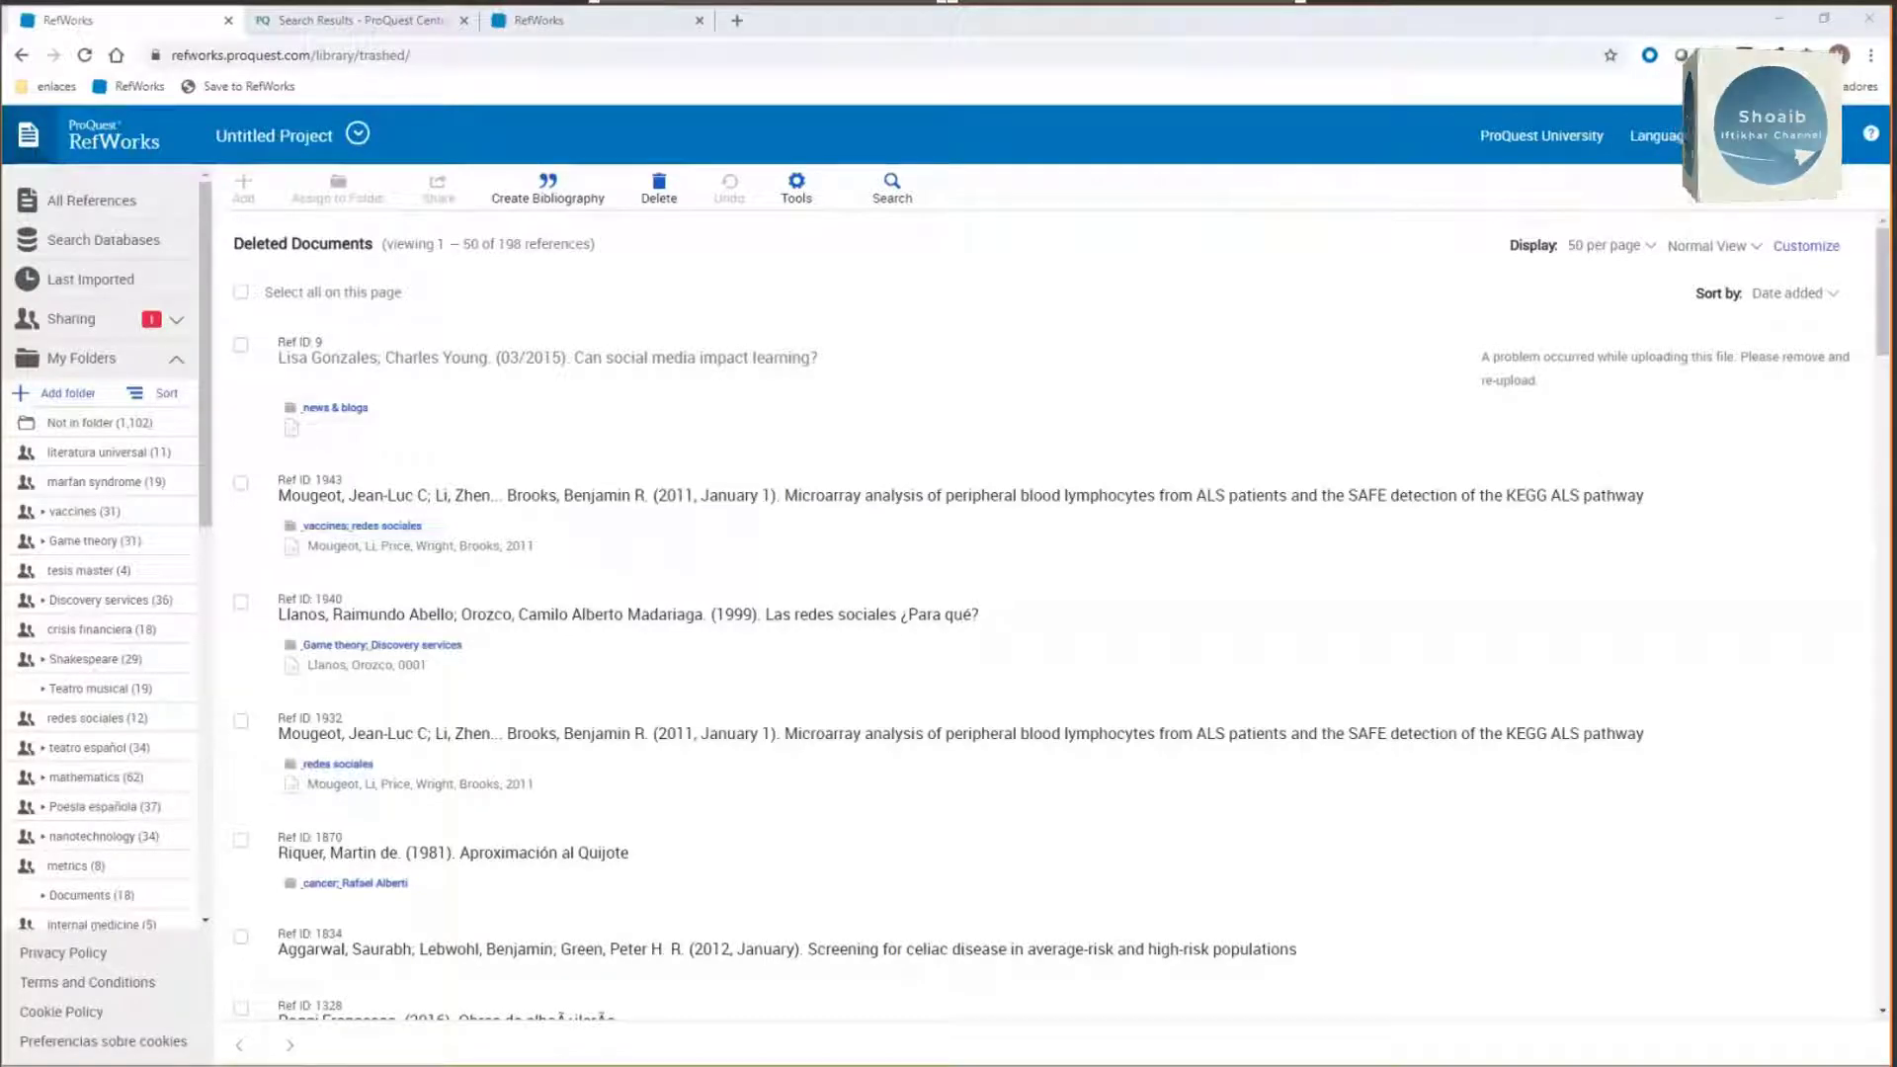
Step: Search Google for "pubmed central" in a new browser tab and open the PMC home page
{"action": "left_click", "coordinate": [736, 21]}
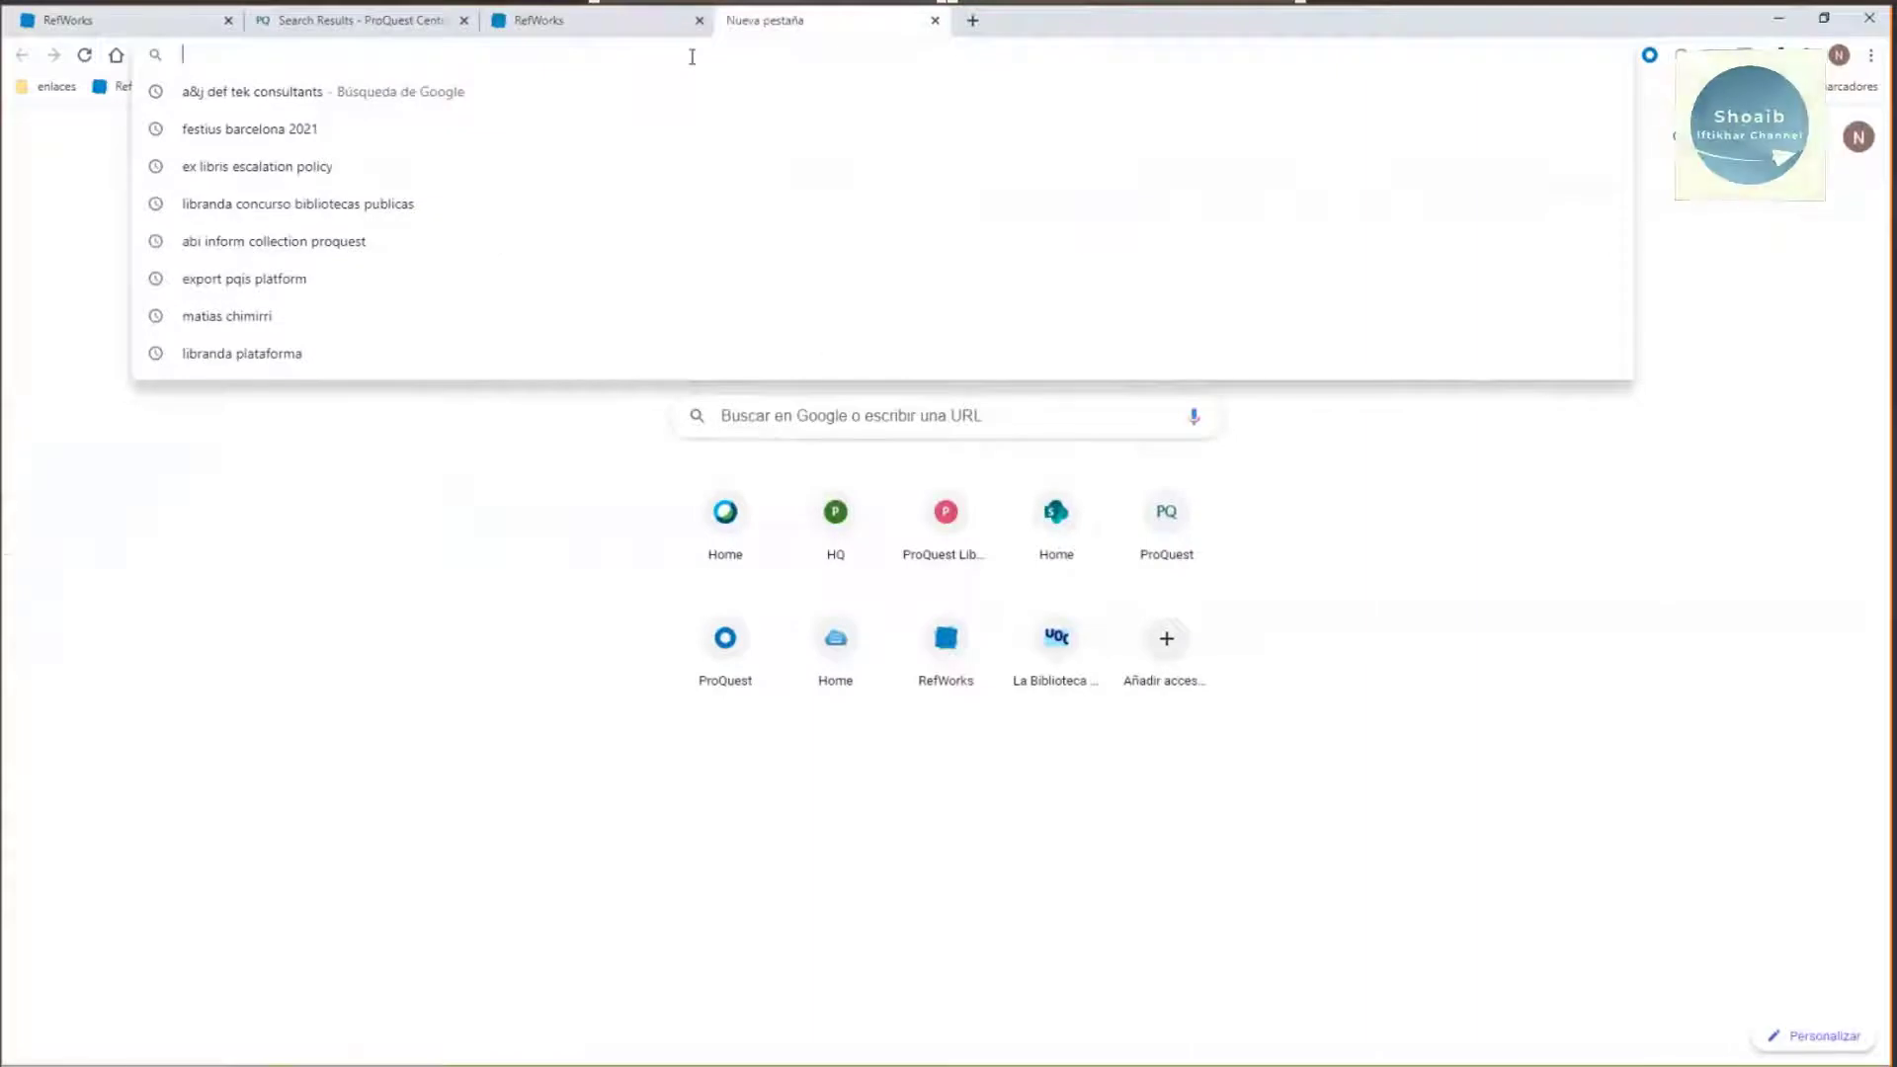
{"action": "type", "text": "pubme"}
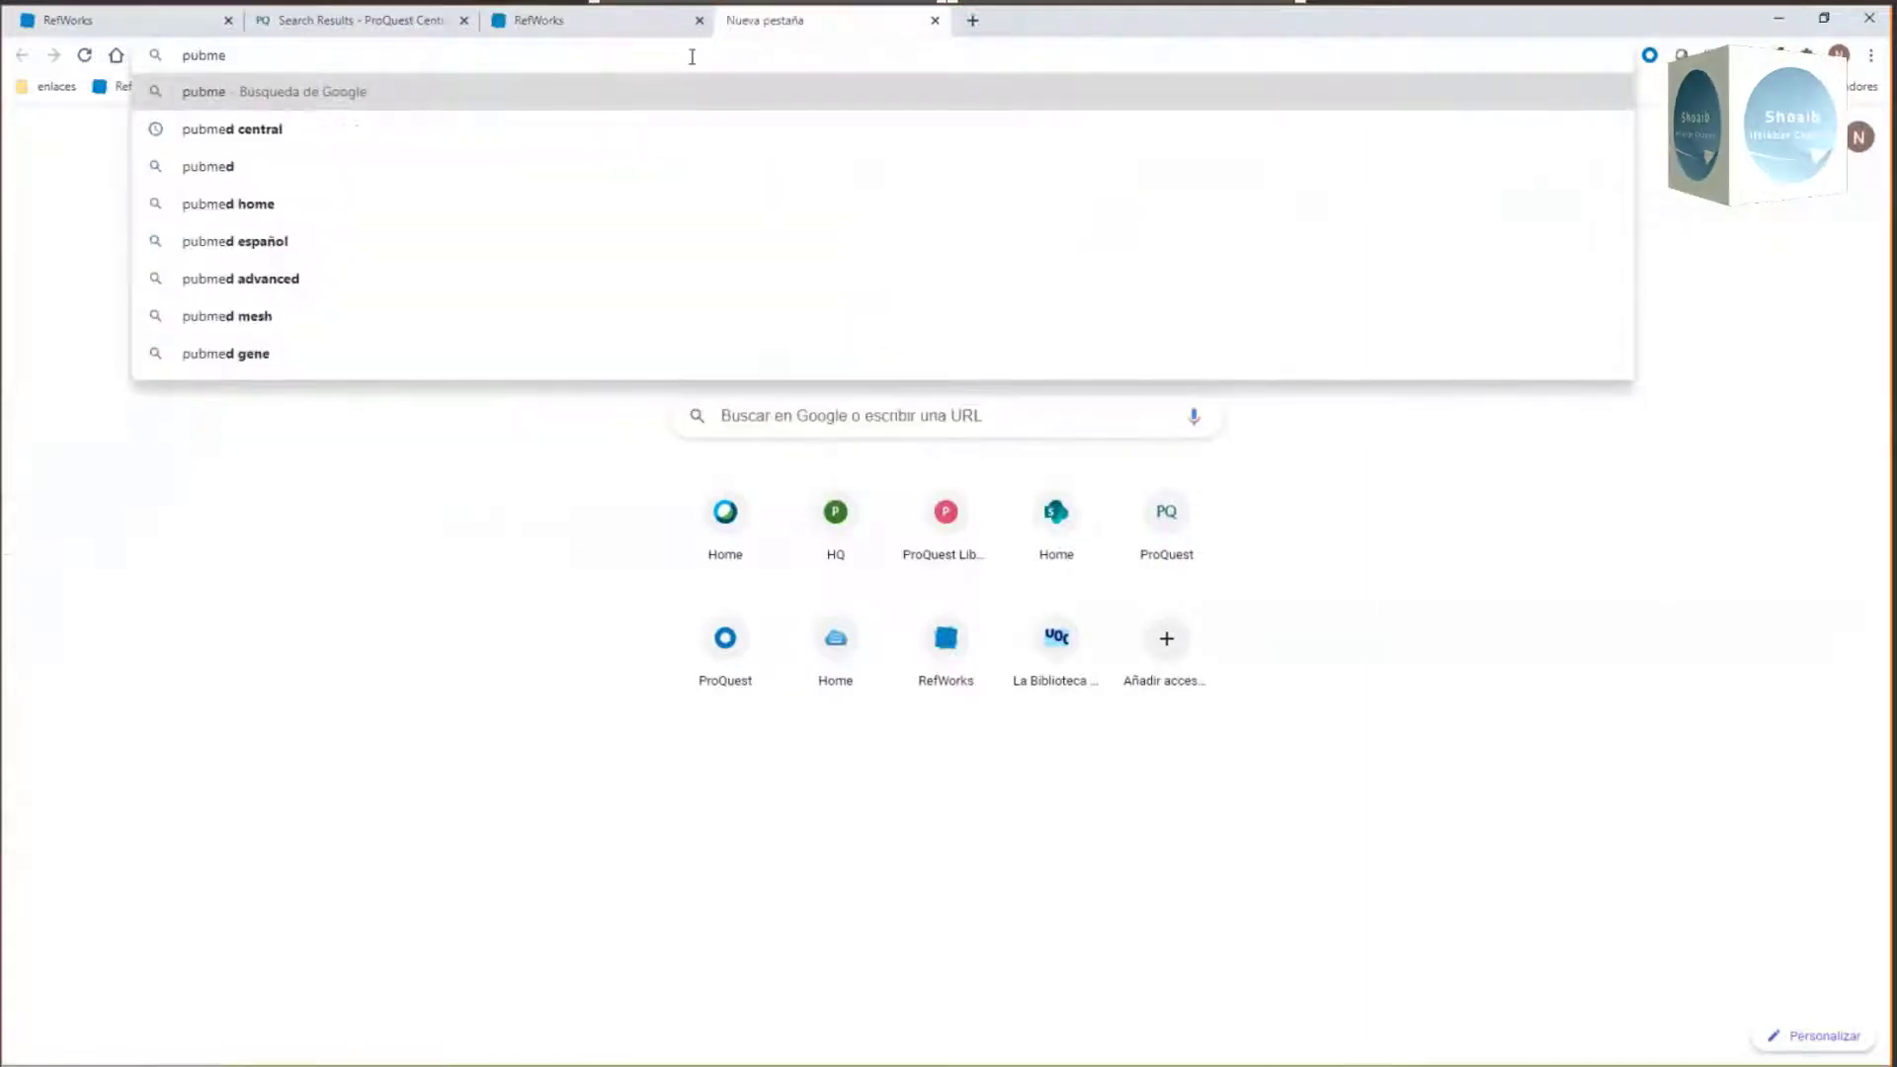
{"action": "type", "text": "d central"}
{"action": "key", "text": "Return"}
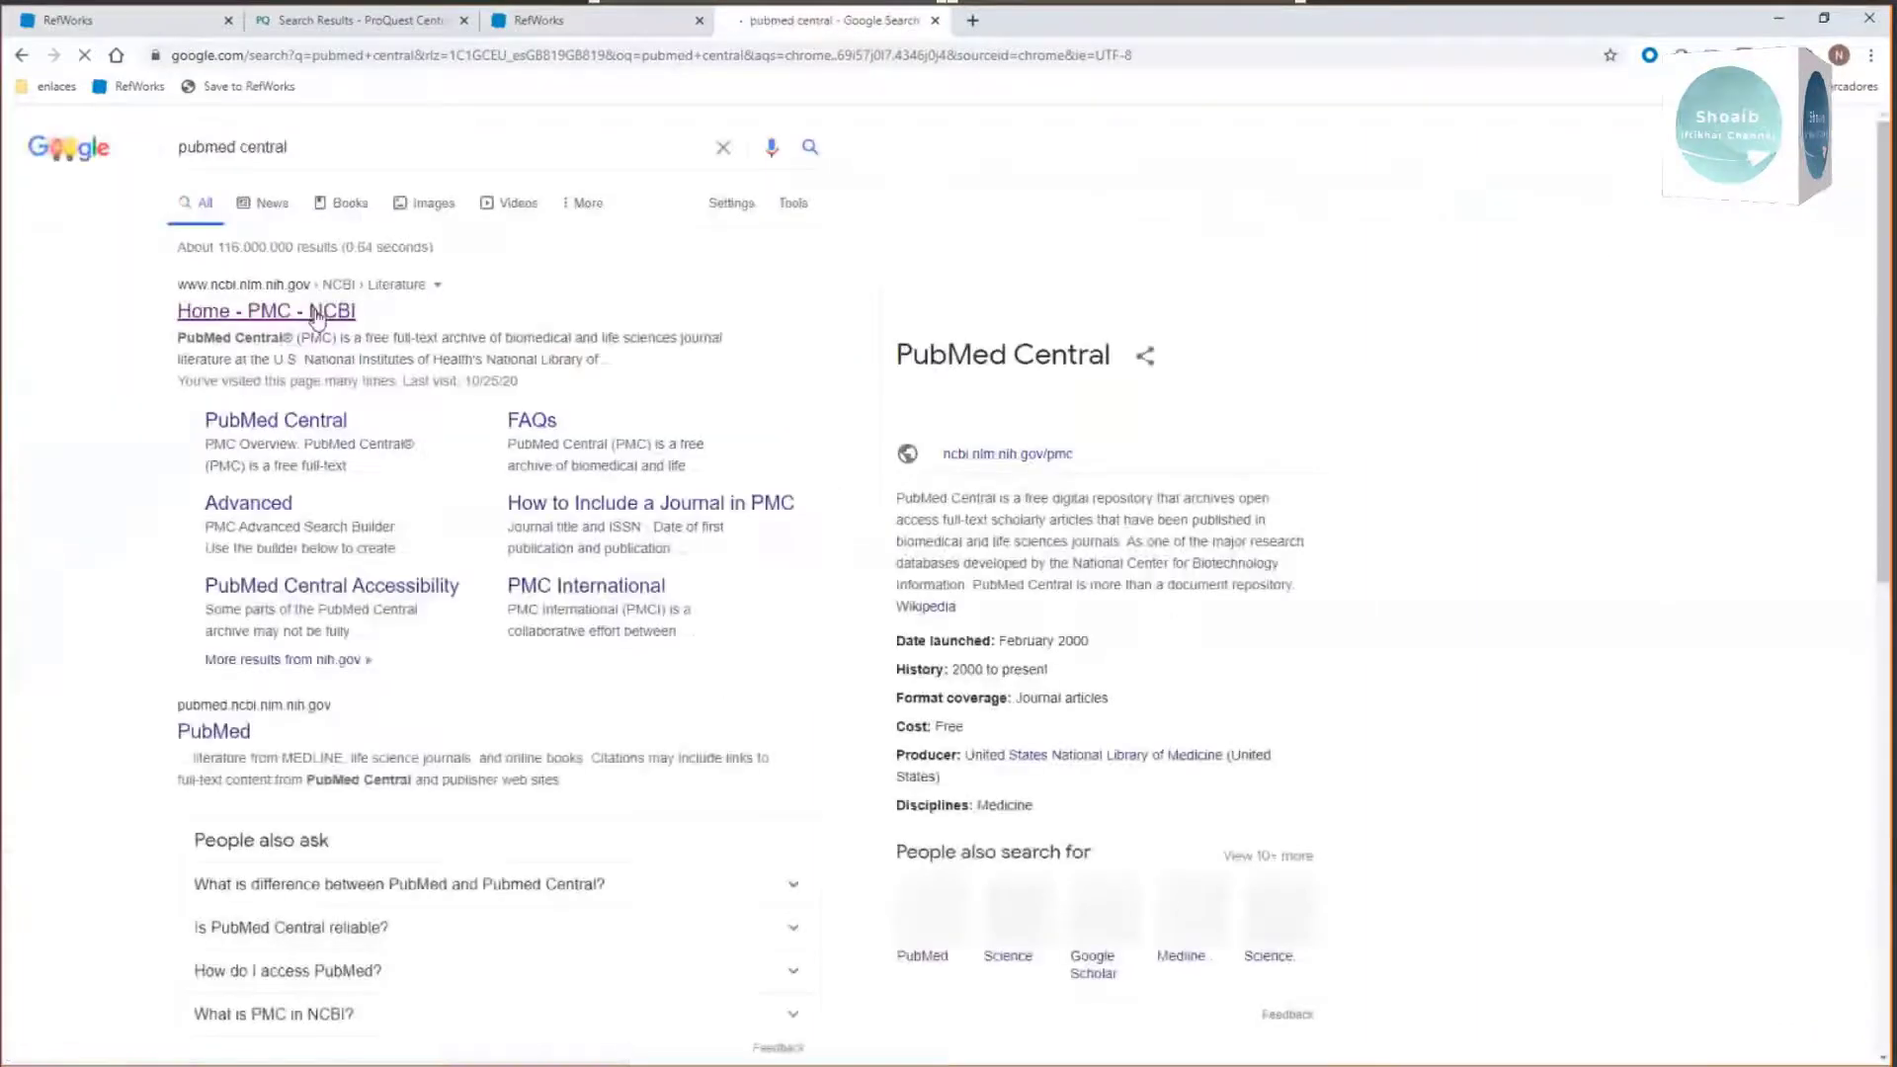
{"action": "left_click", "coordinate": [317, 316]}
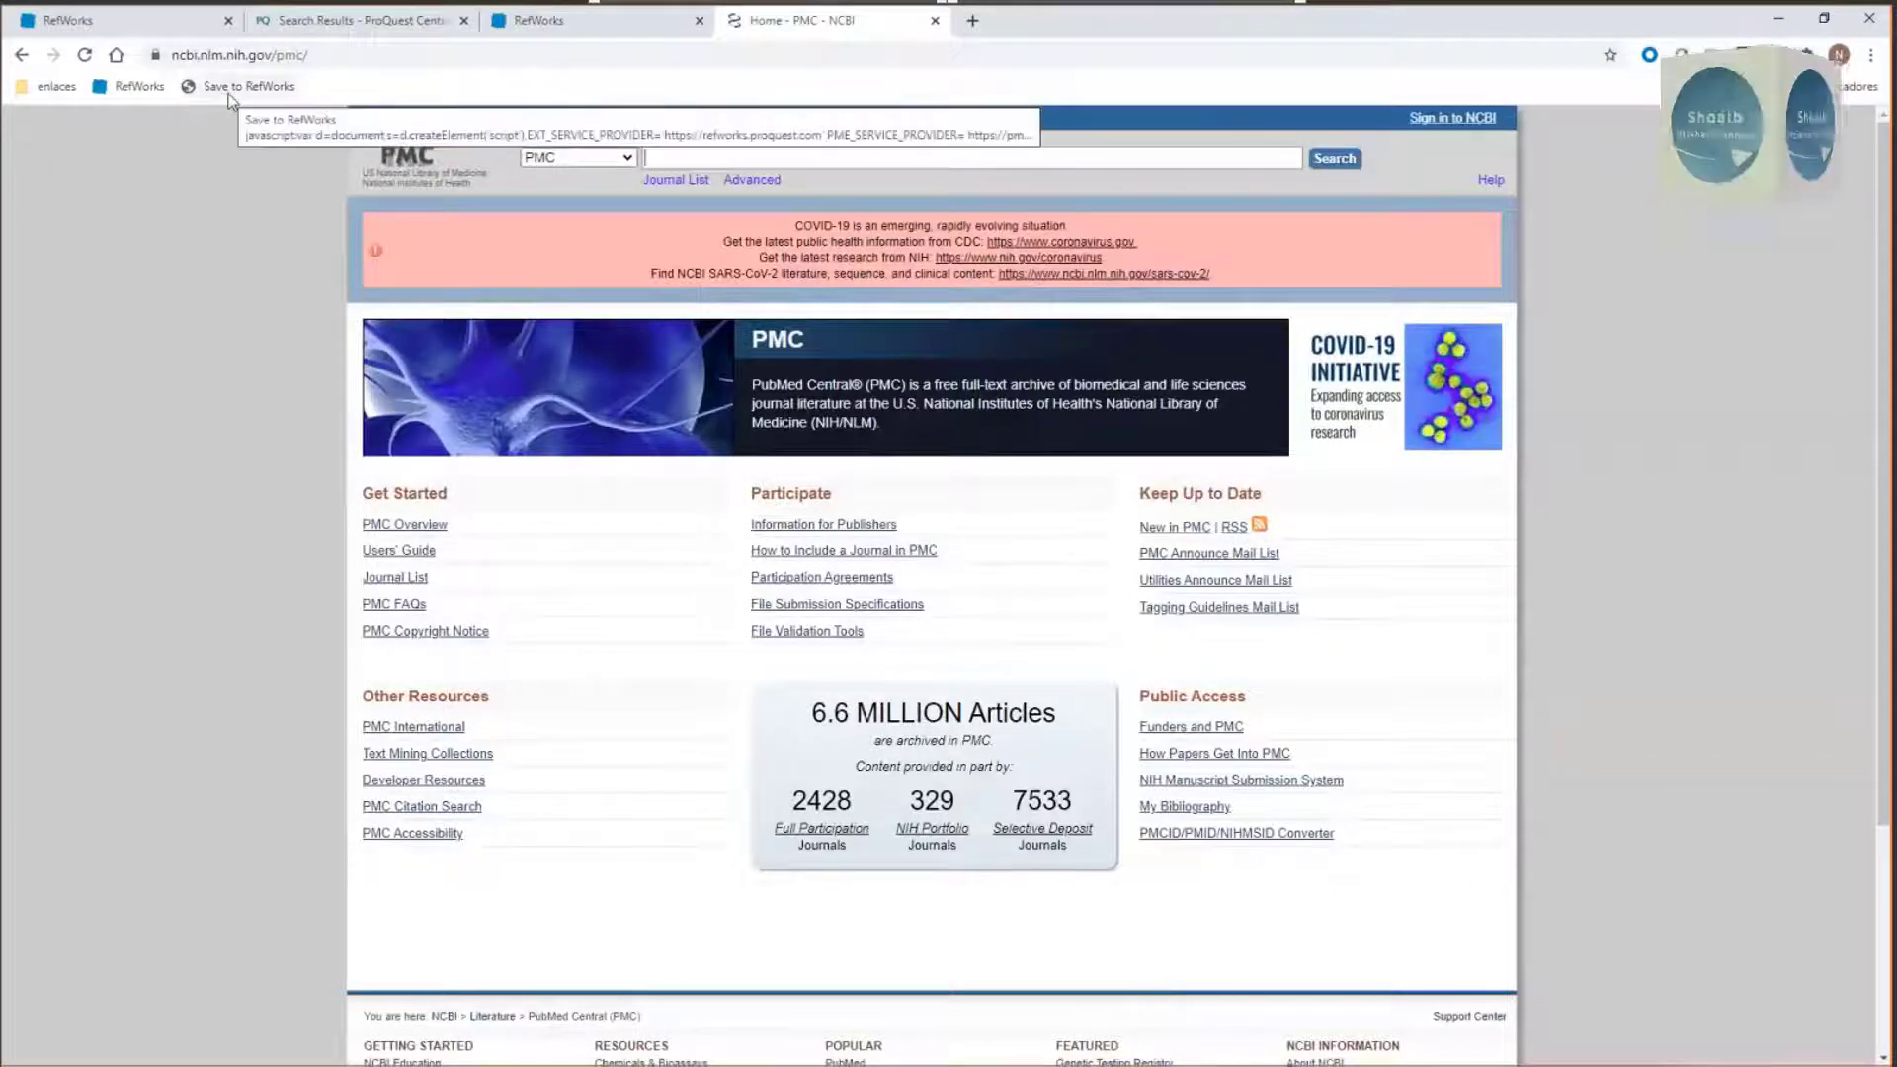
Step: Add the Save to RefWorks bookmarklet from the RefWorks Tools page to the browser's bookmarks bar
{"action": "left_click", "coordinate": [139, 13]}
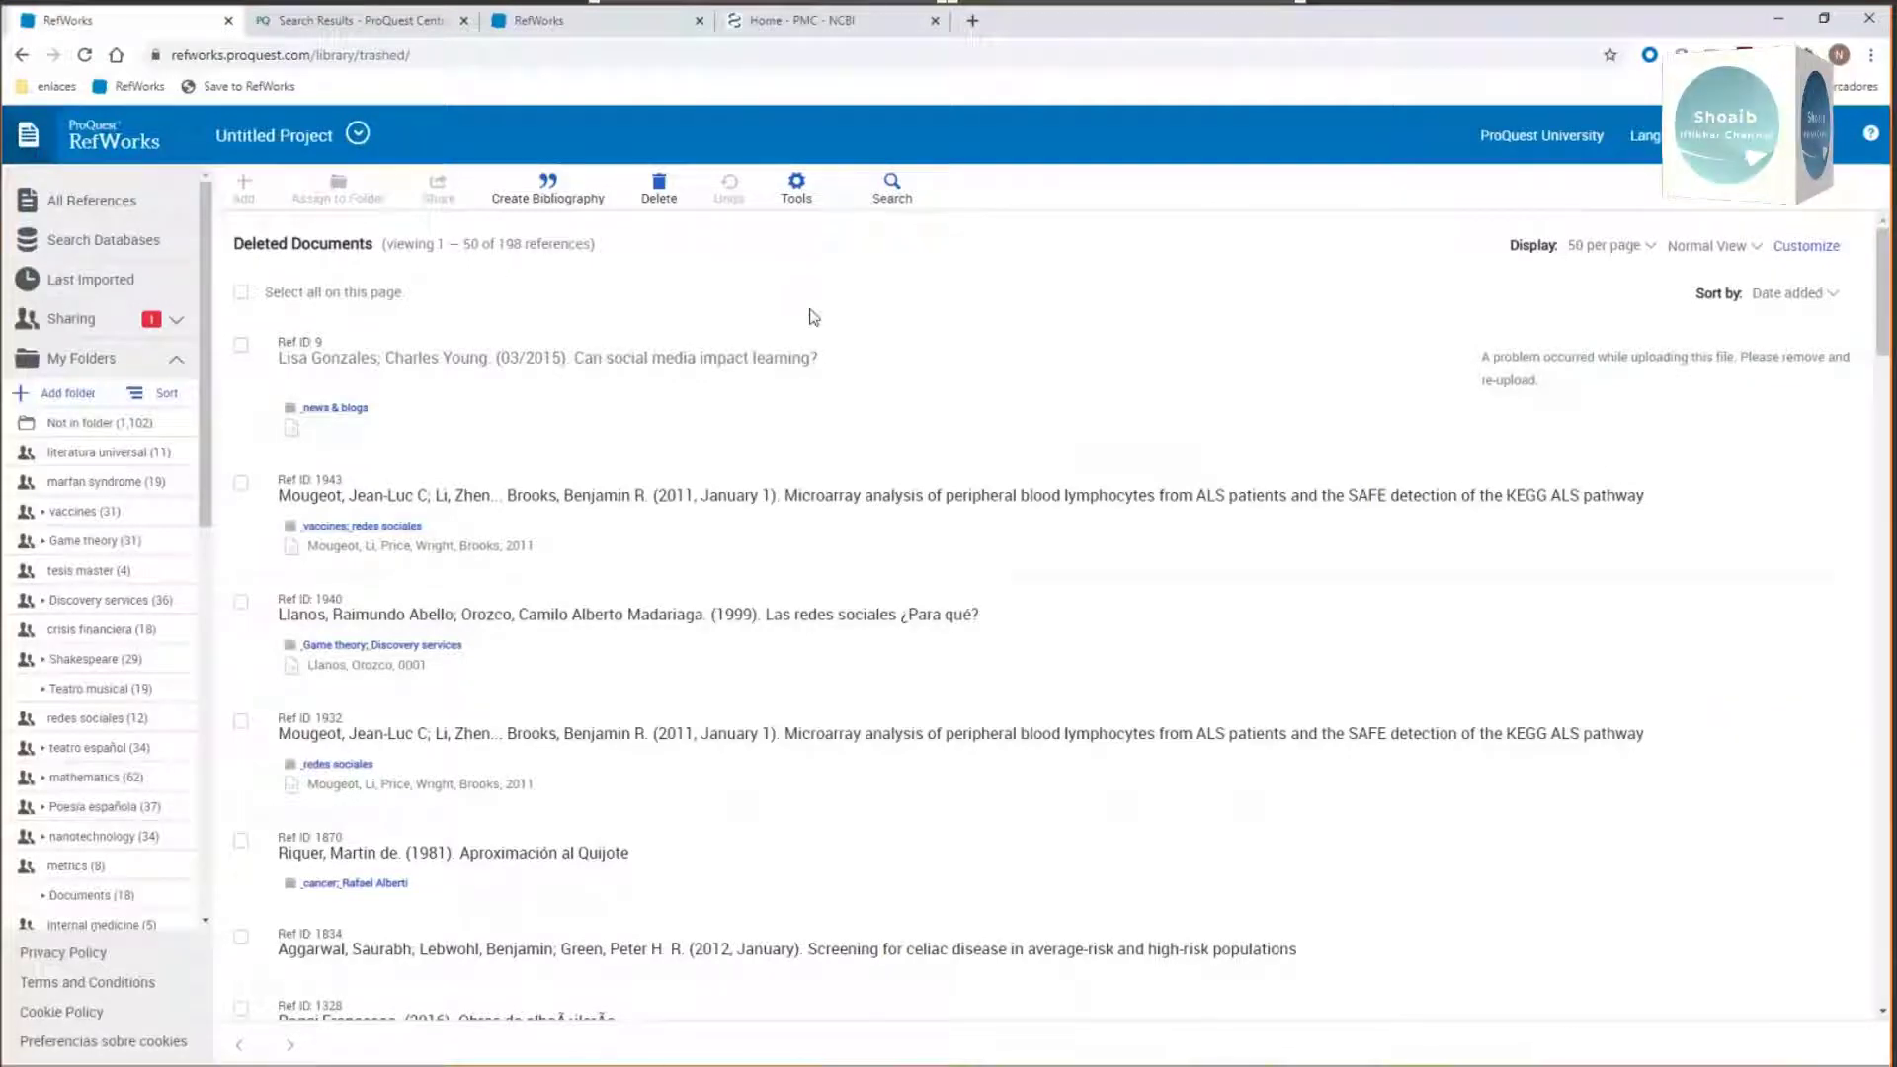
{"action": "left_click", "coordinate": [799, 192]}
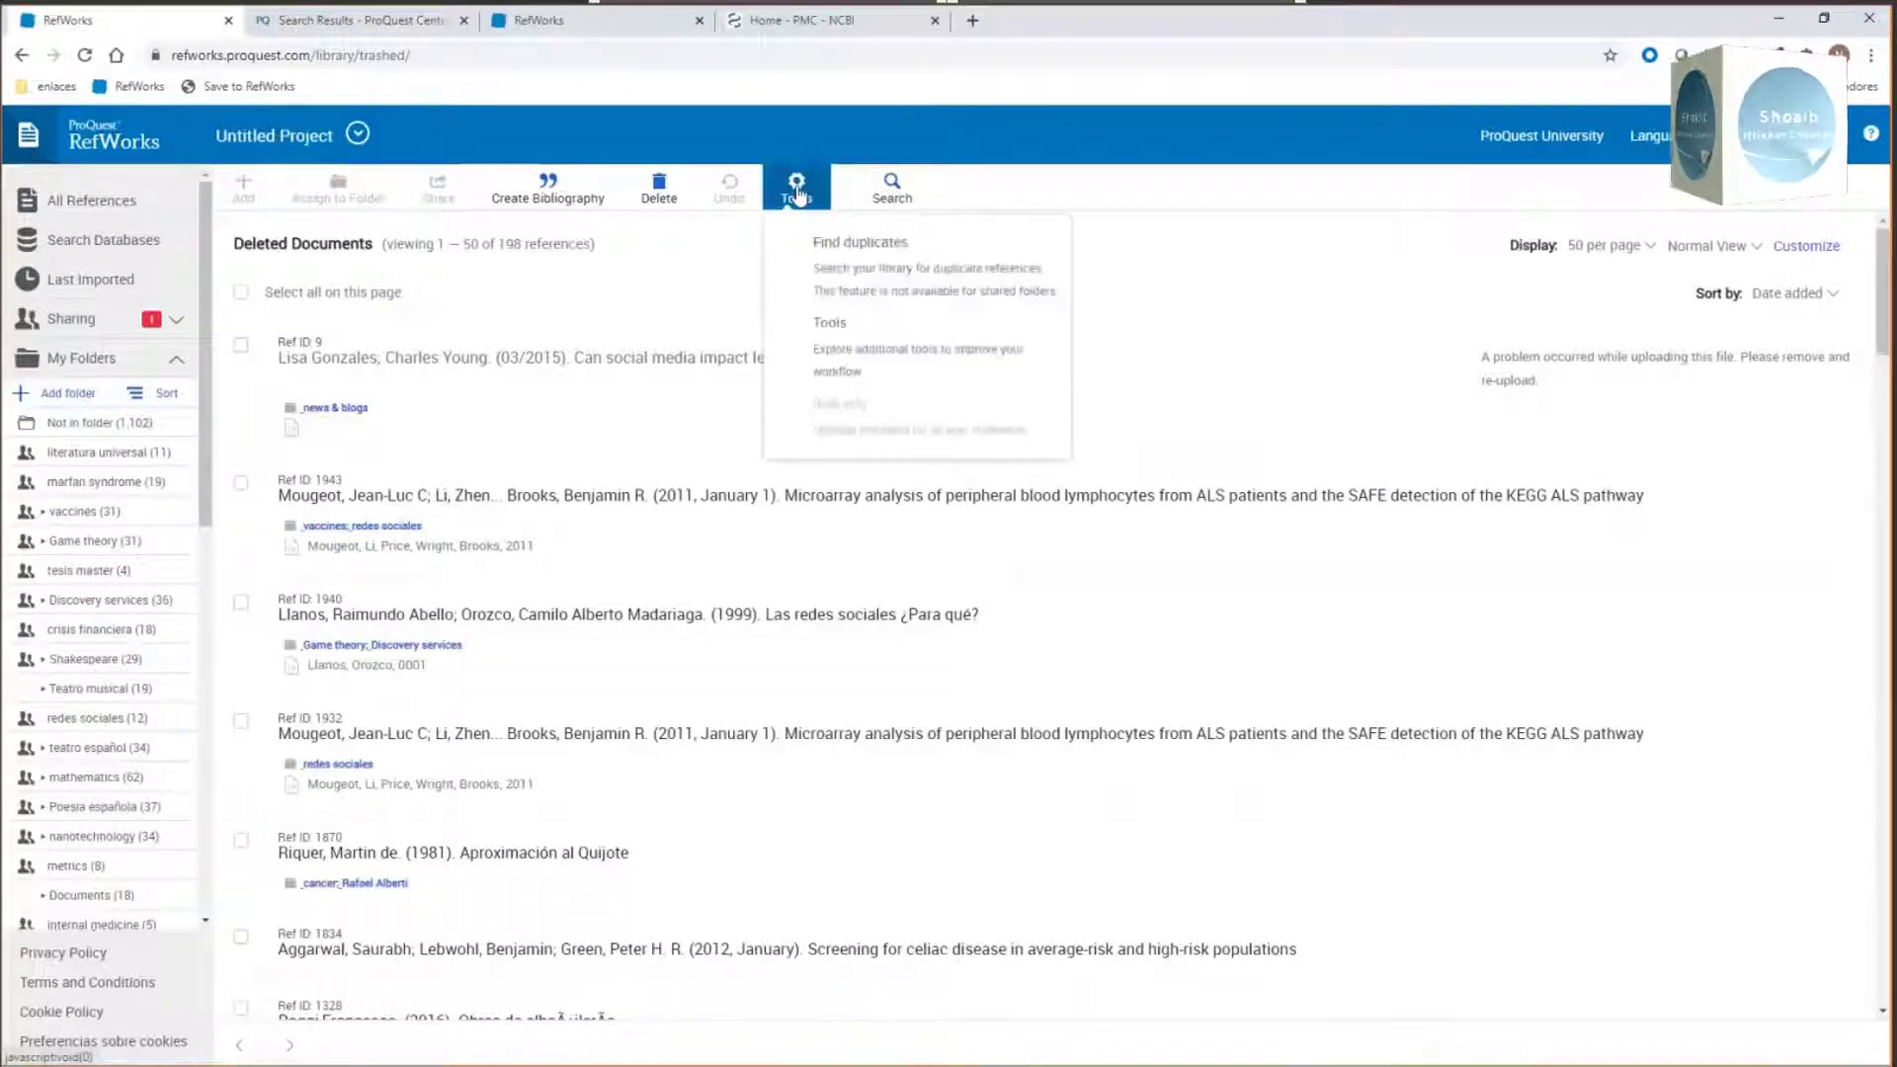
{"action": "left_click", "coordinate": [837, 357]}
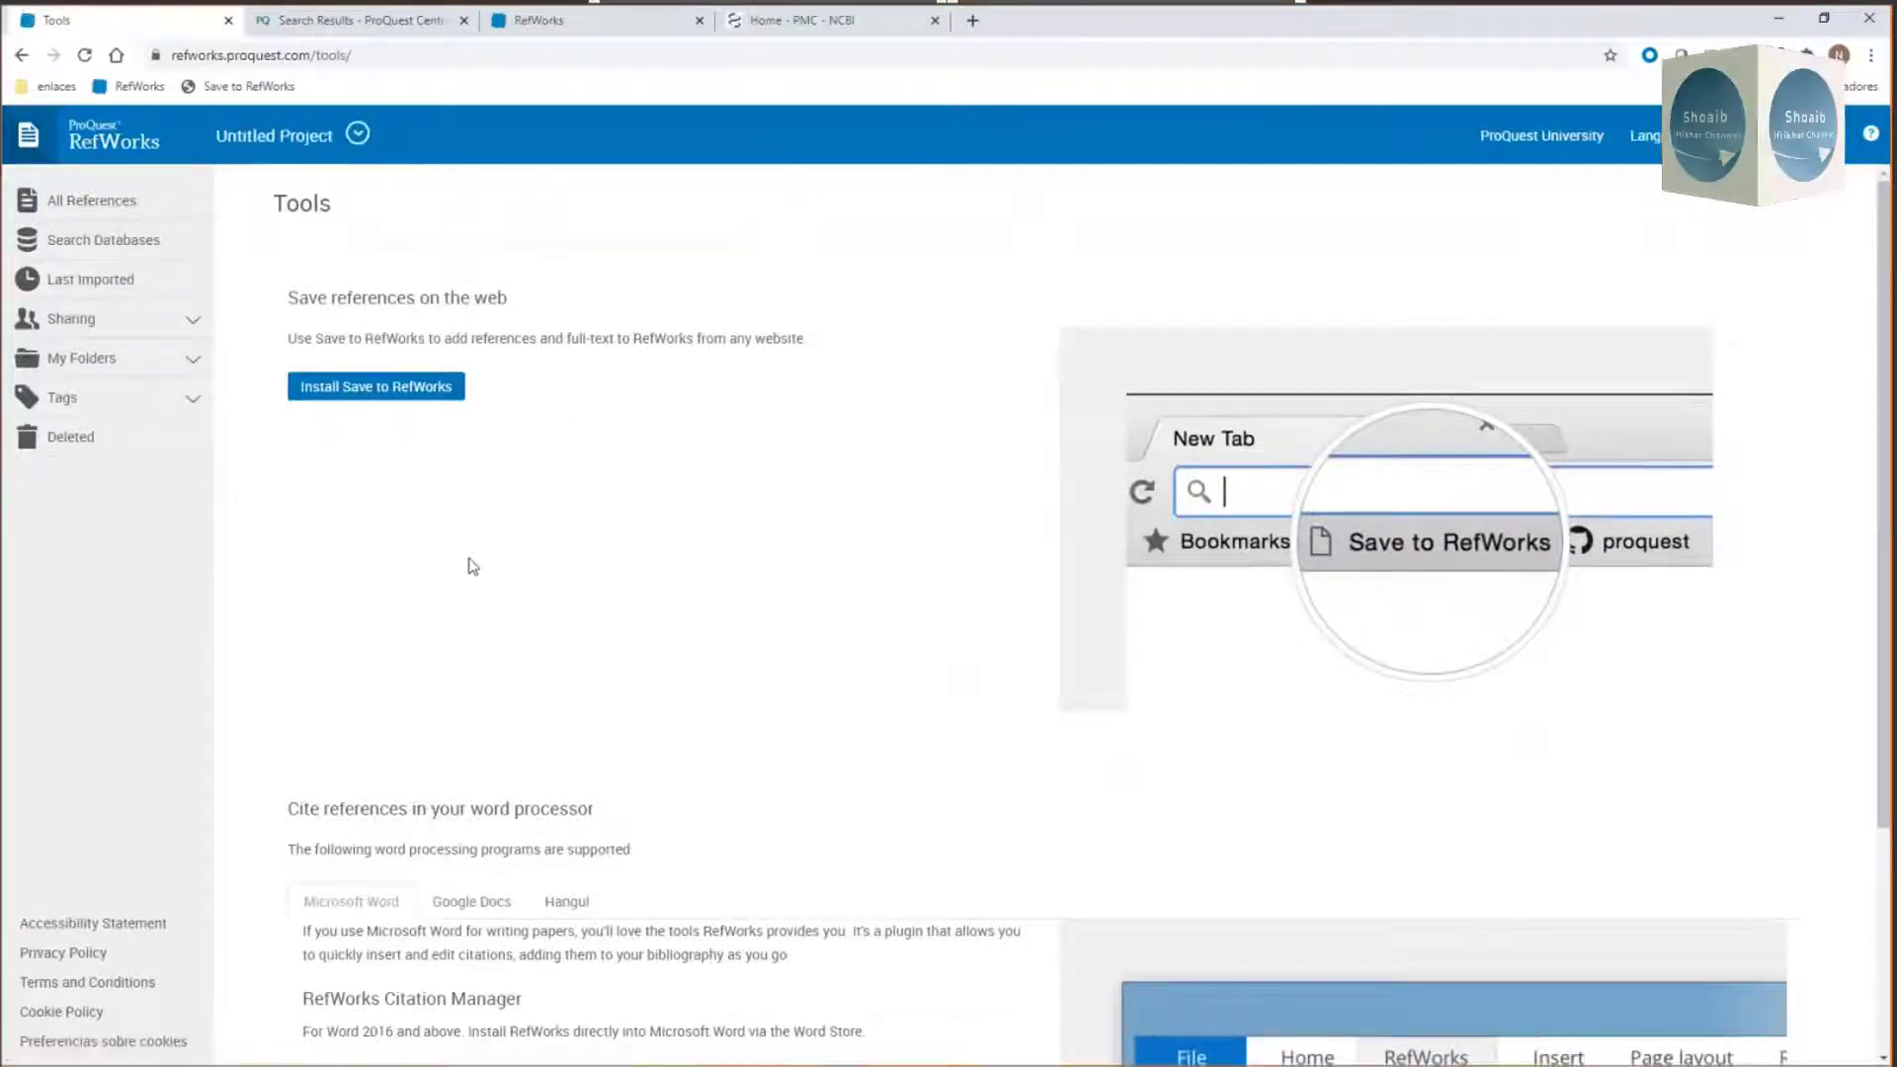
{"action": "left_click", "coordinate": [377, 393]}
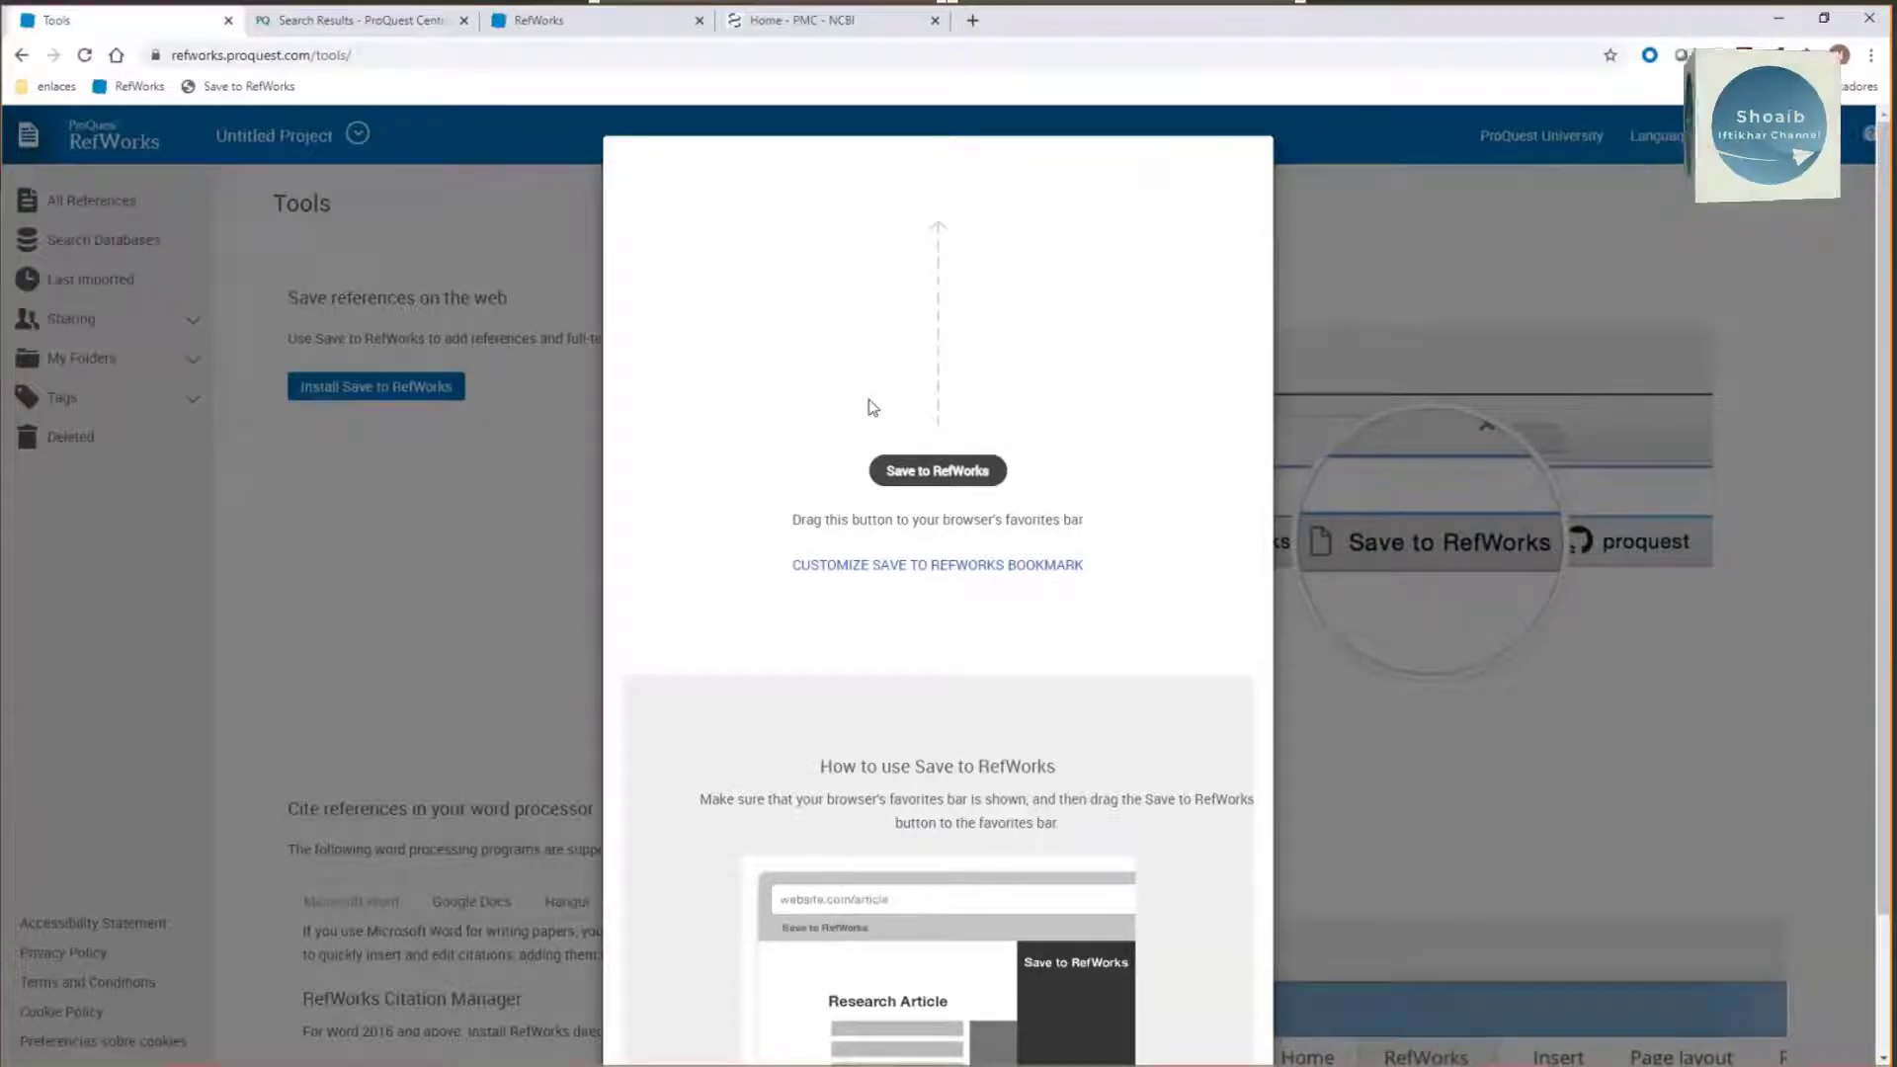
{"action": "left_click", "coordinate": [950, 469]}
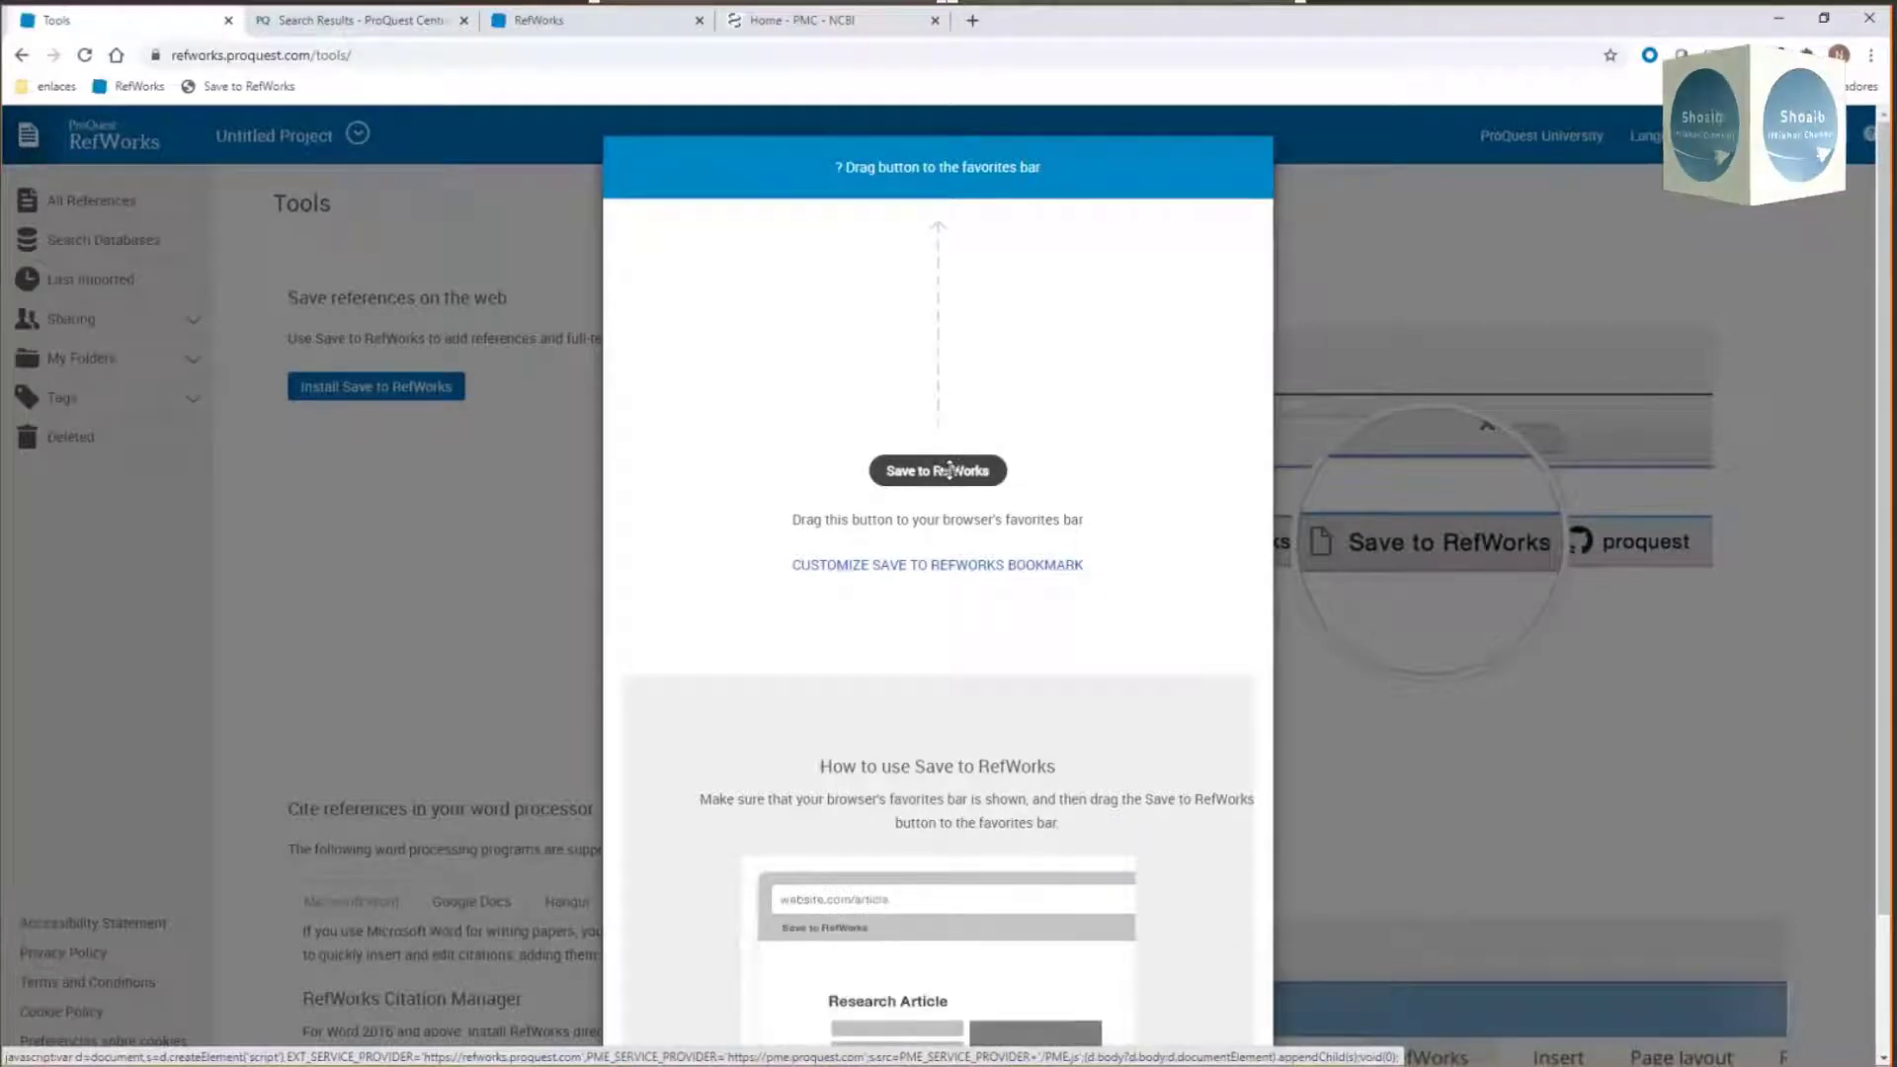
{"action": "left_click_drag", "start_coordinate": [949, 468], "coordinate": [678, 92]}
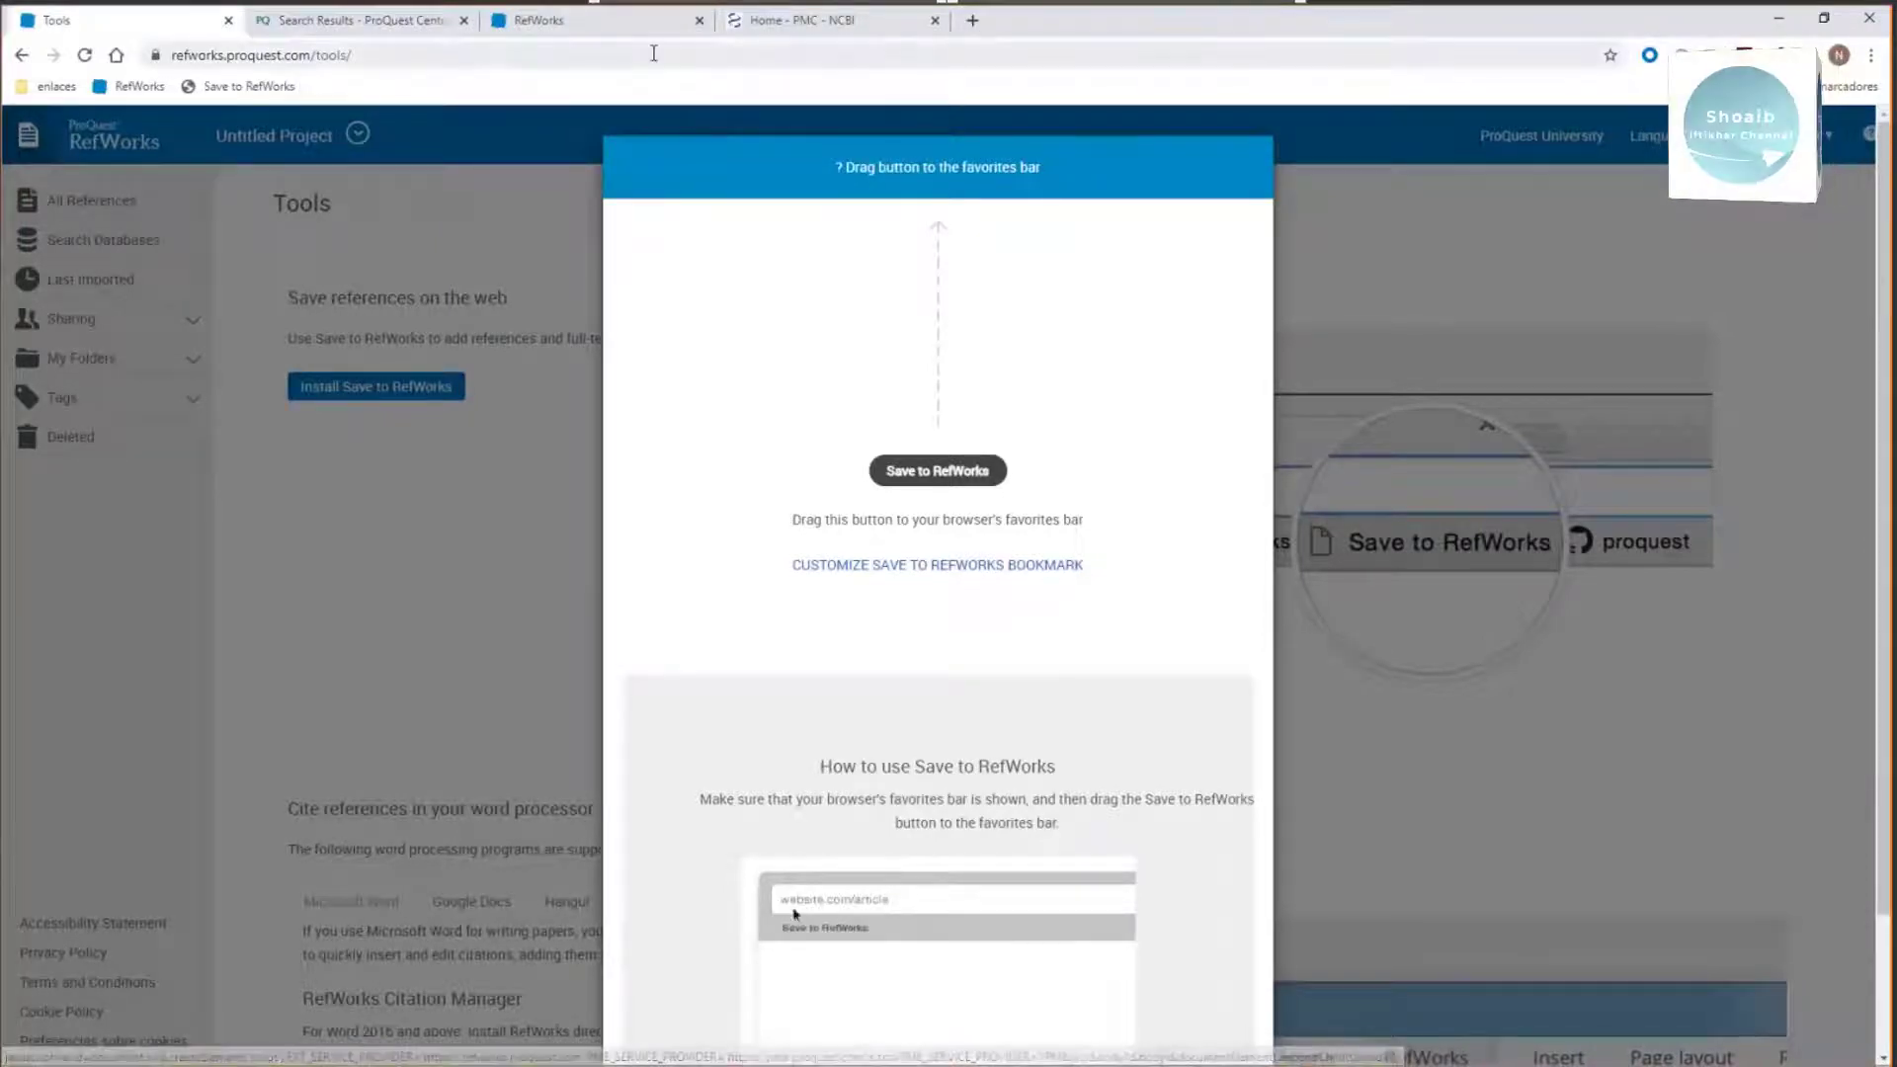
{"action": "mouse_move", "coordinate": [954, 477]}
{"action": "left_mouse_down"}
{"action": "mouse_move", "coordinate": [686, 114]}
{"action": "mouse_move", "coordinate": [658, 105]}
{"action": "left_mouse_up"}
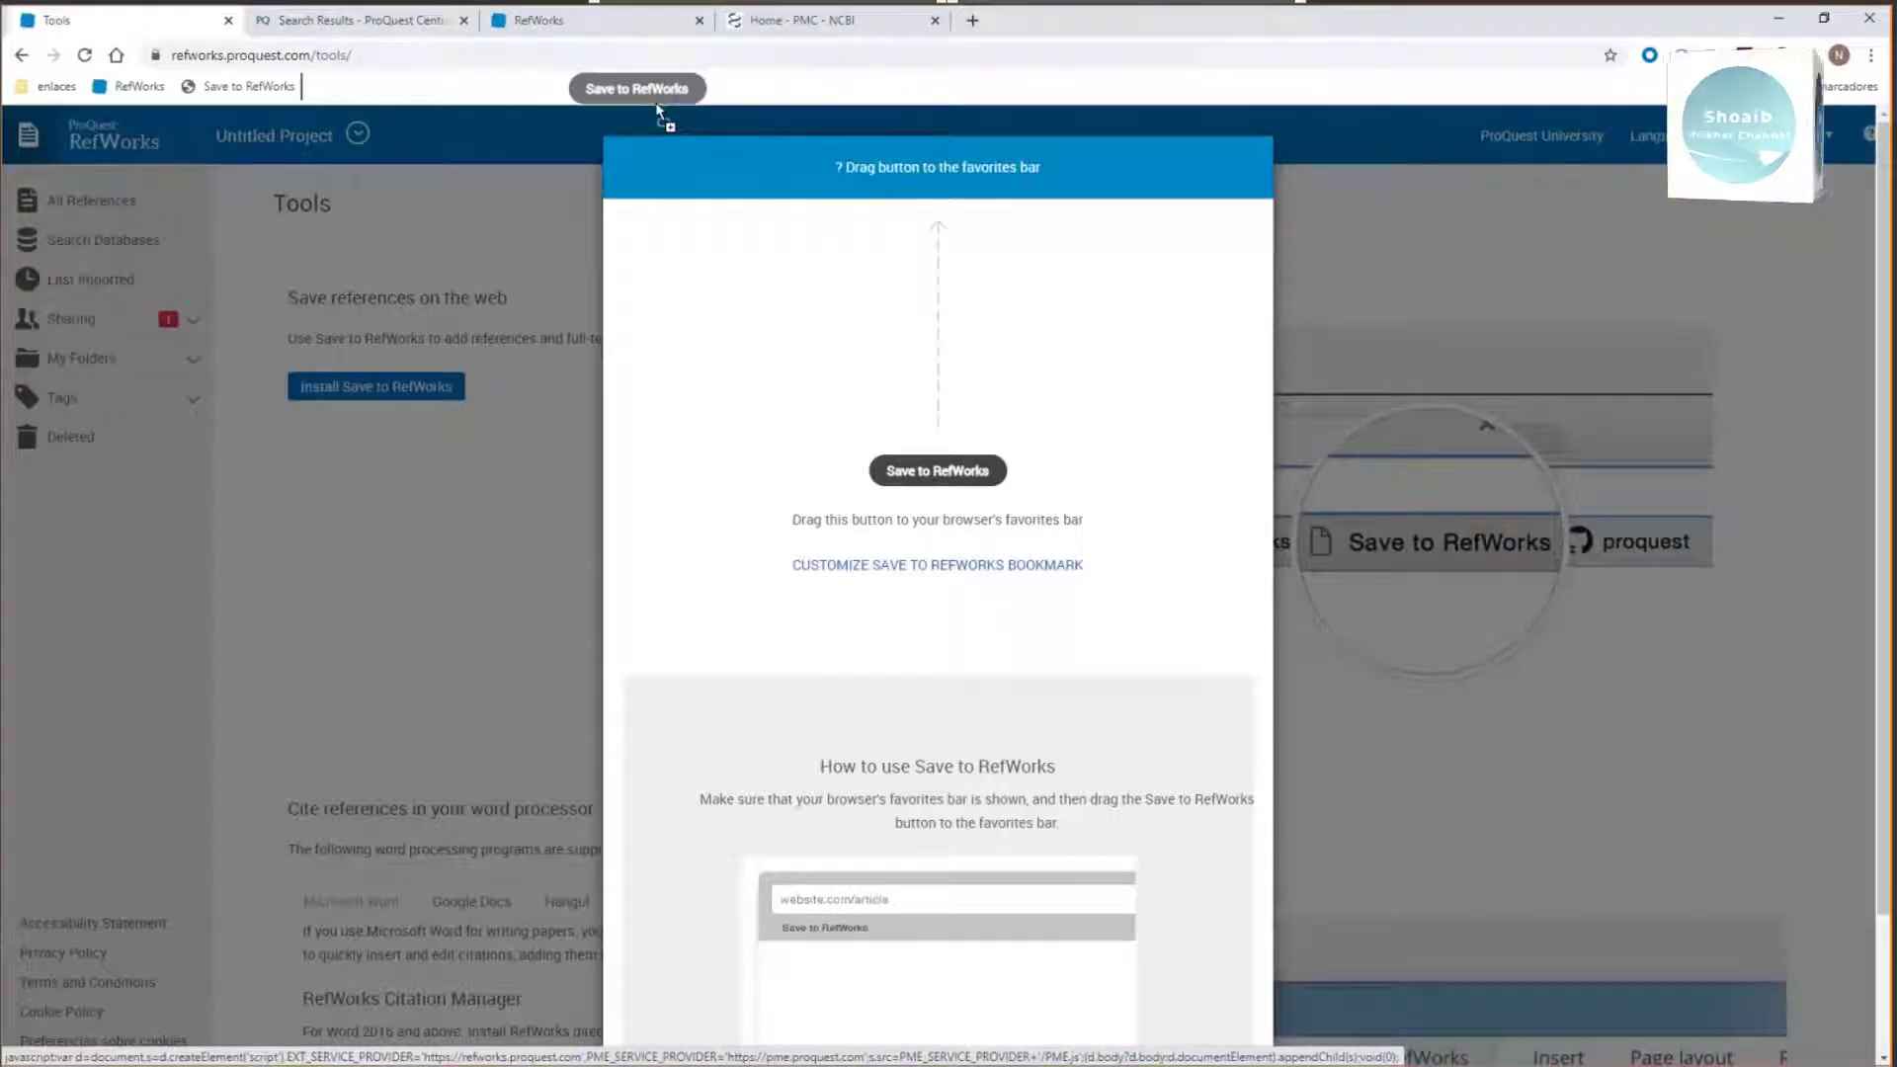
{"action": "left_click_drag", "start_coordinate": [658, 112], "coordinate": [365, 85]}
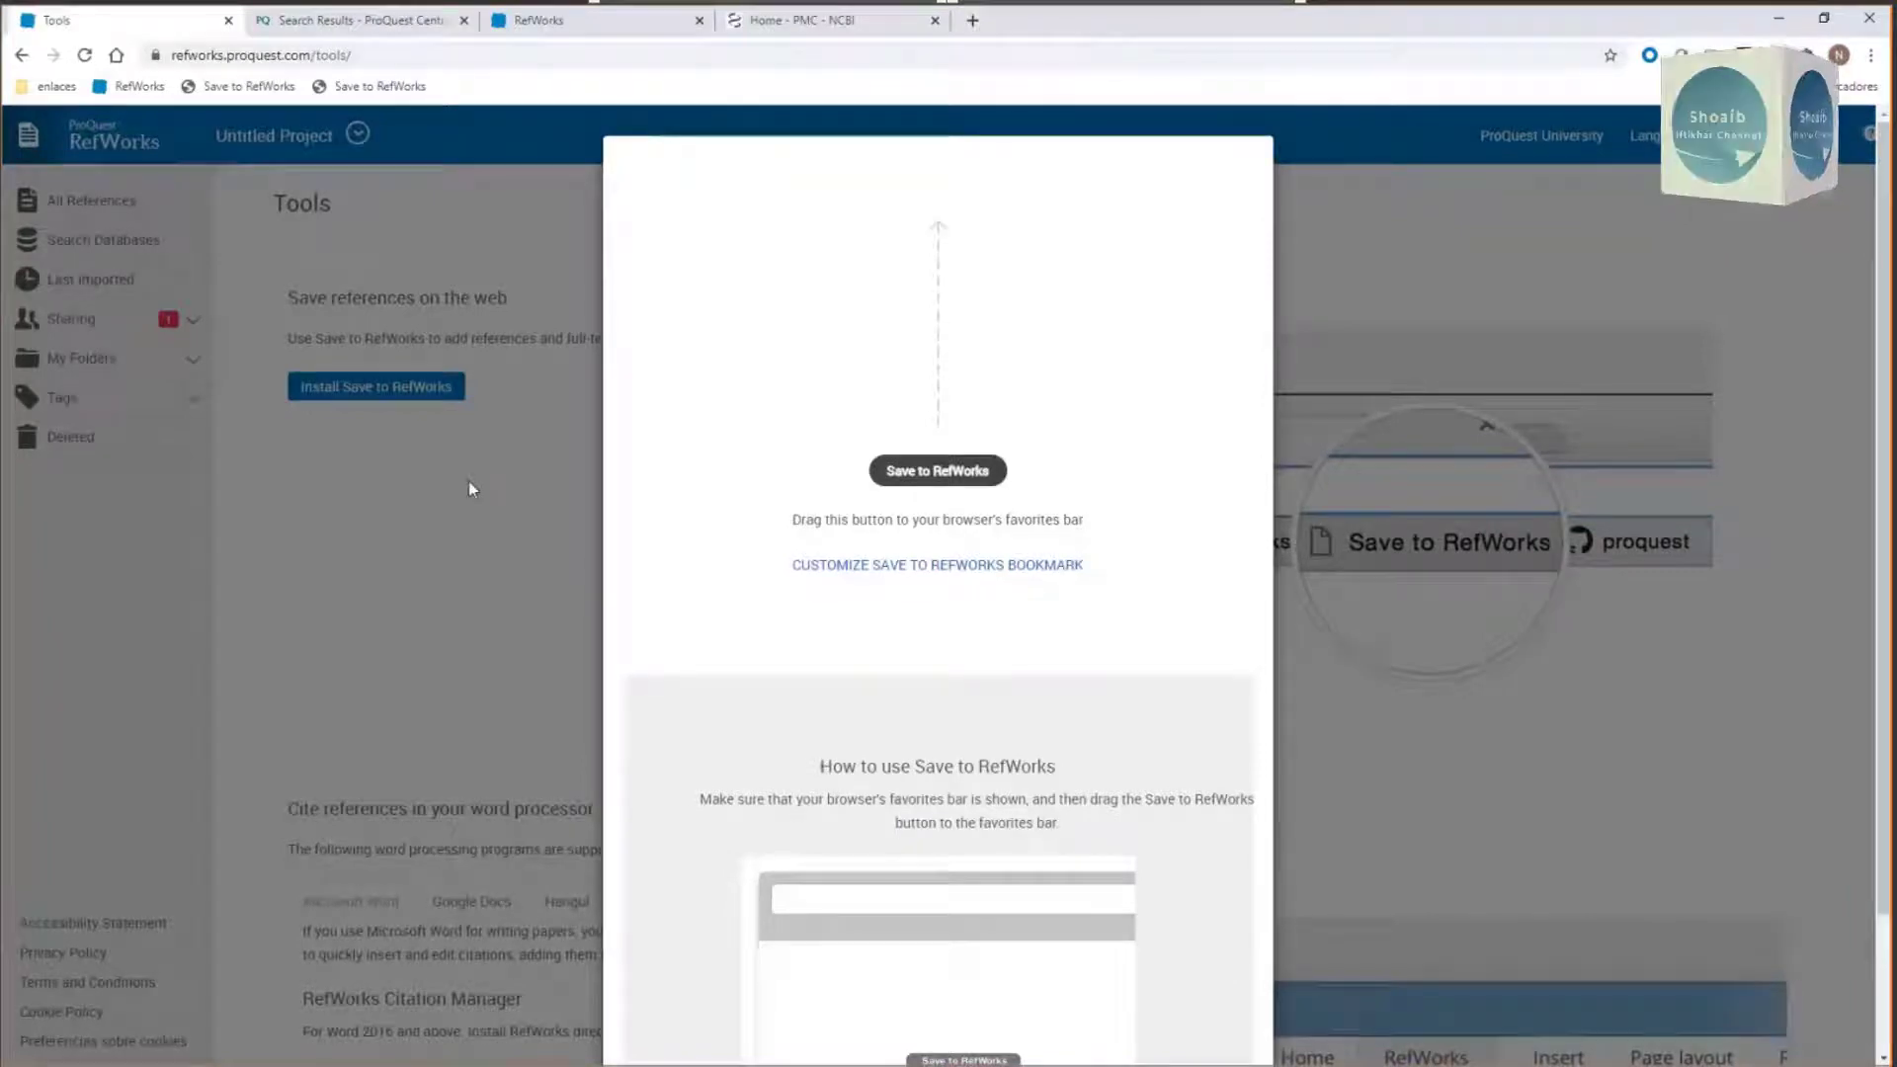
{"action": "left_click", "coordinate": [387, 502]}
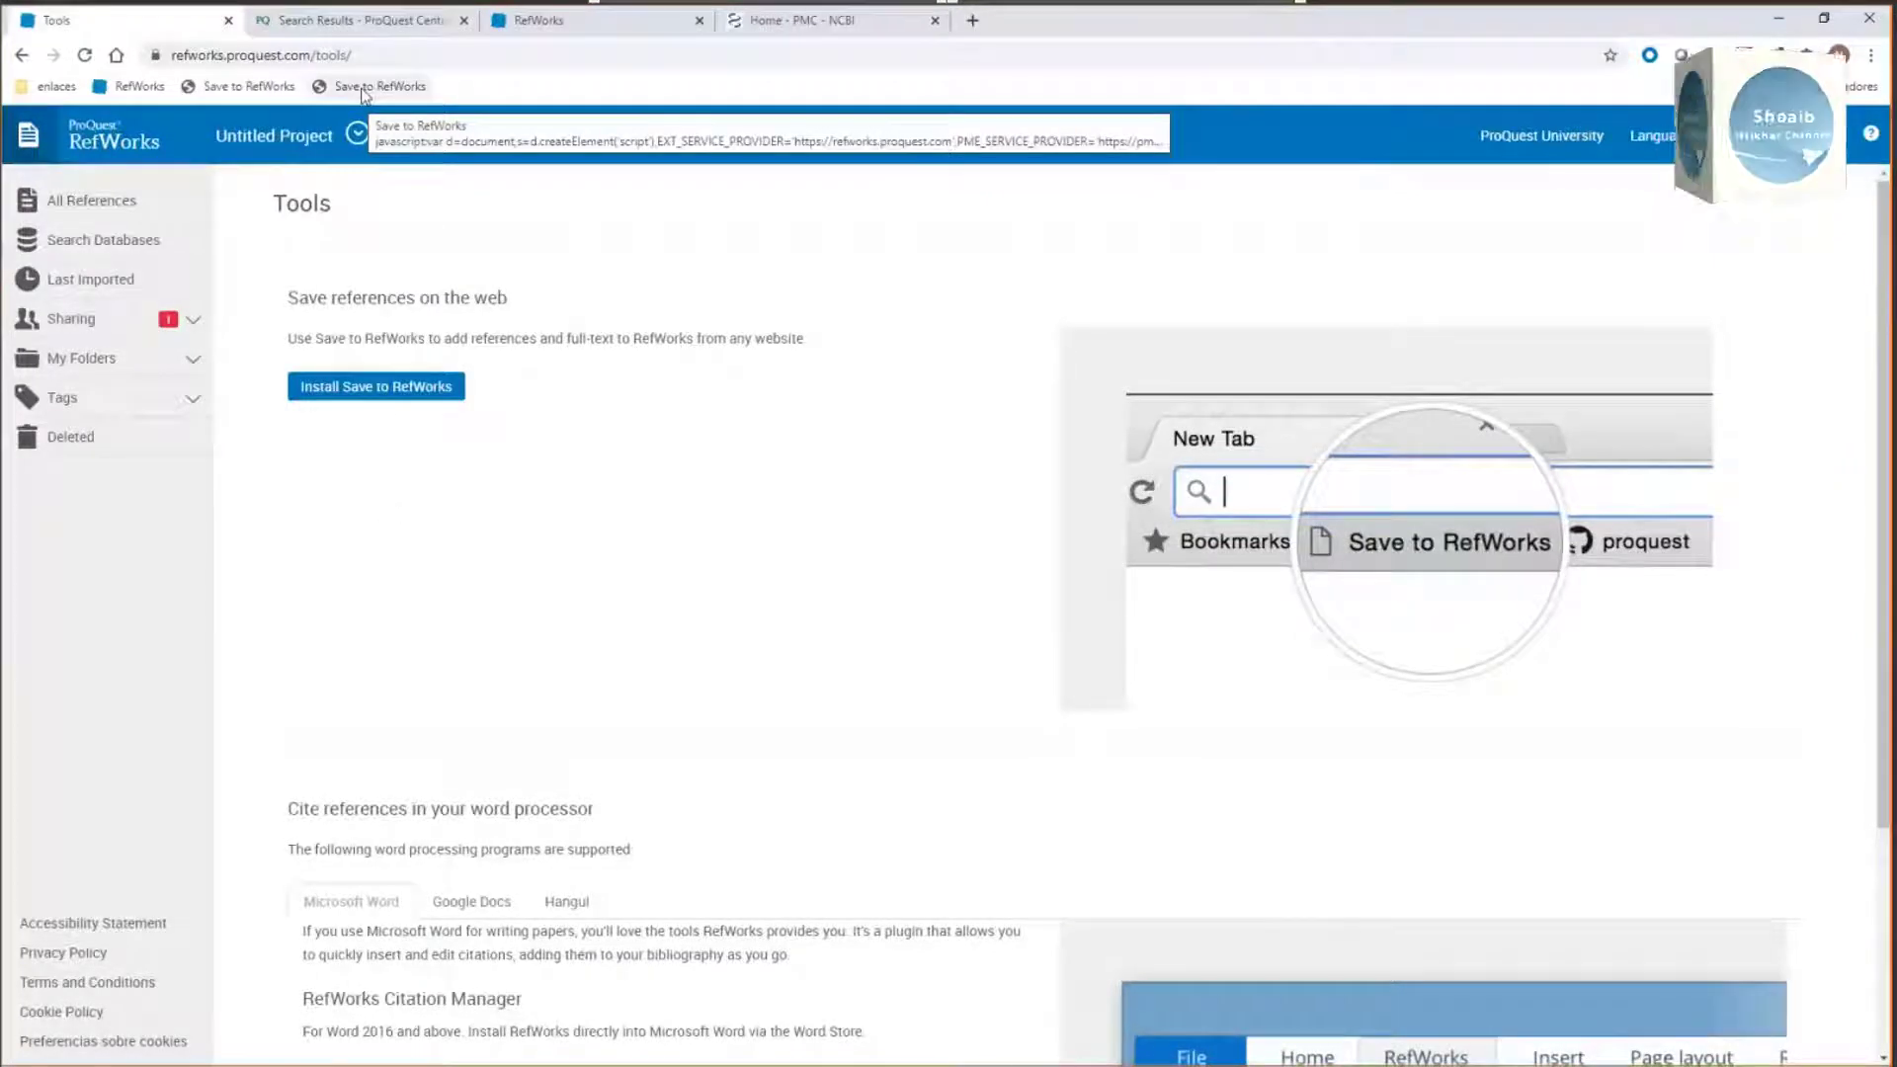
Step: Delete the duplicate Save to RefWorks bookmark from the browser's bookmarks bar
{"action": "right_click", "coordinate": [364, 94]}
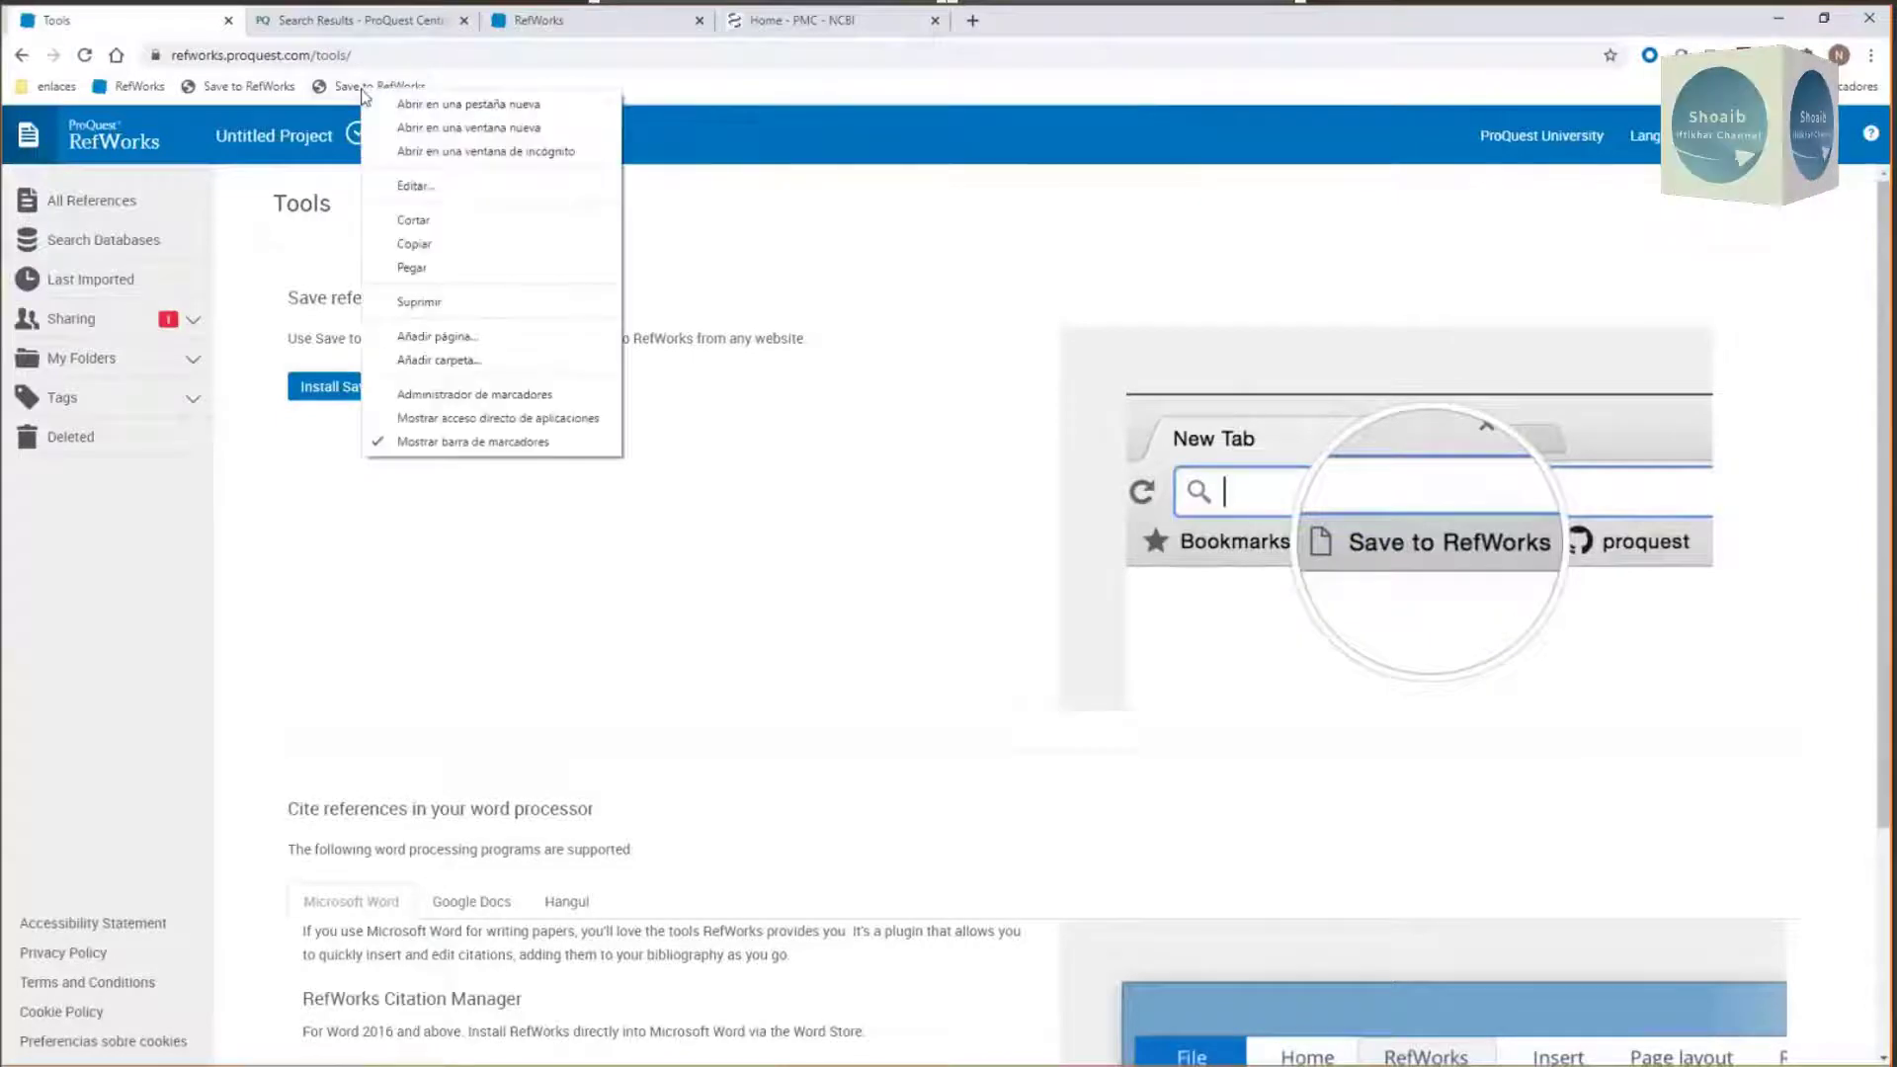
{"action": "left_click", "coordinate": [402, 305]}
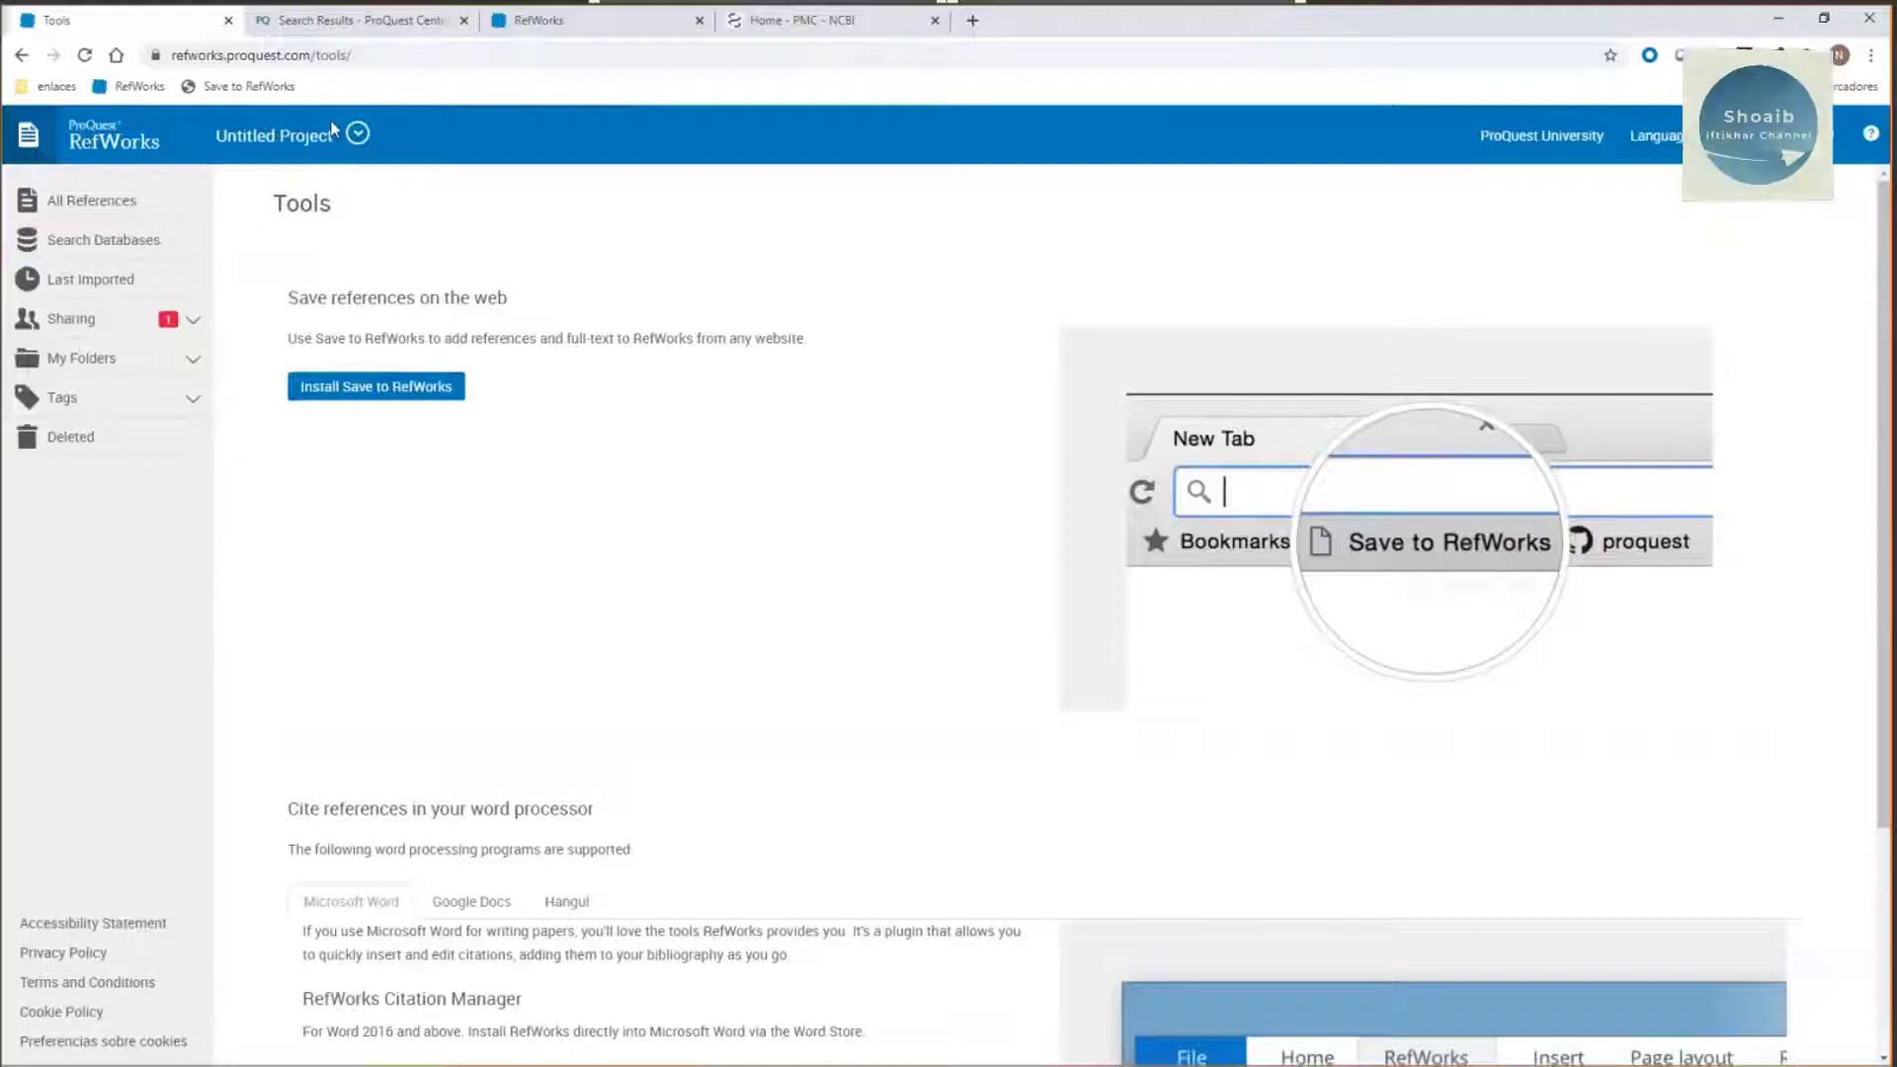
Step: Search PubMed Central for the suggested term "marfan's syndrome" from the PMC home page
{"action": "left_click", "coordinate": [801, 20]}
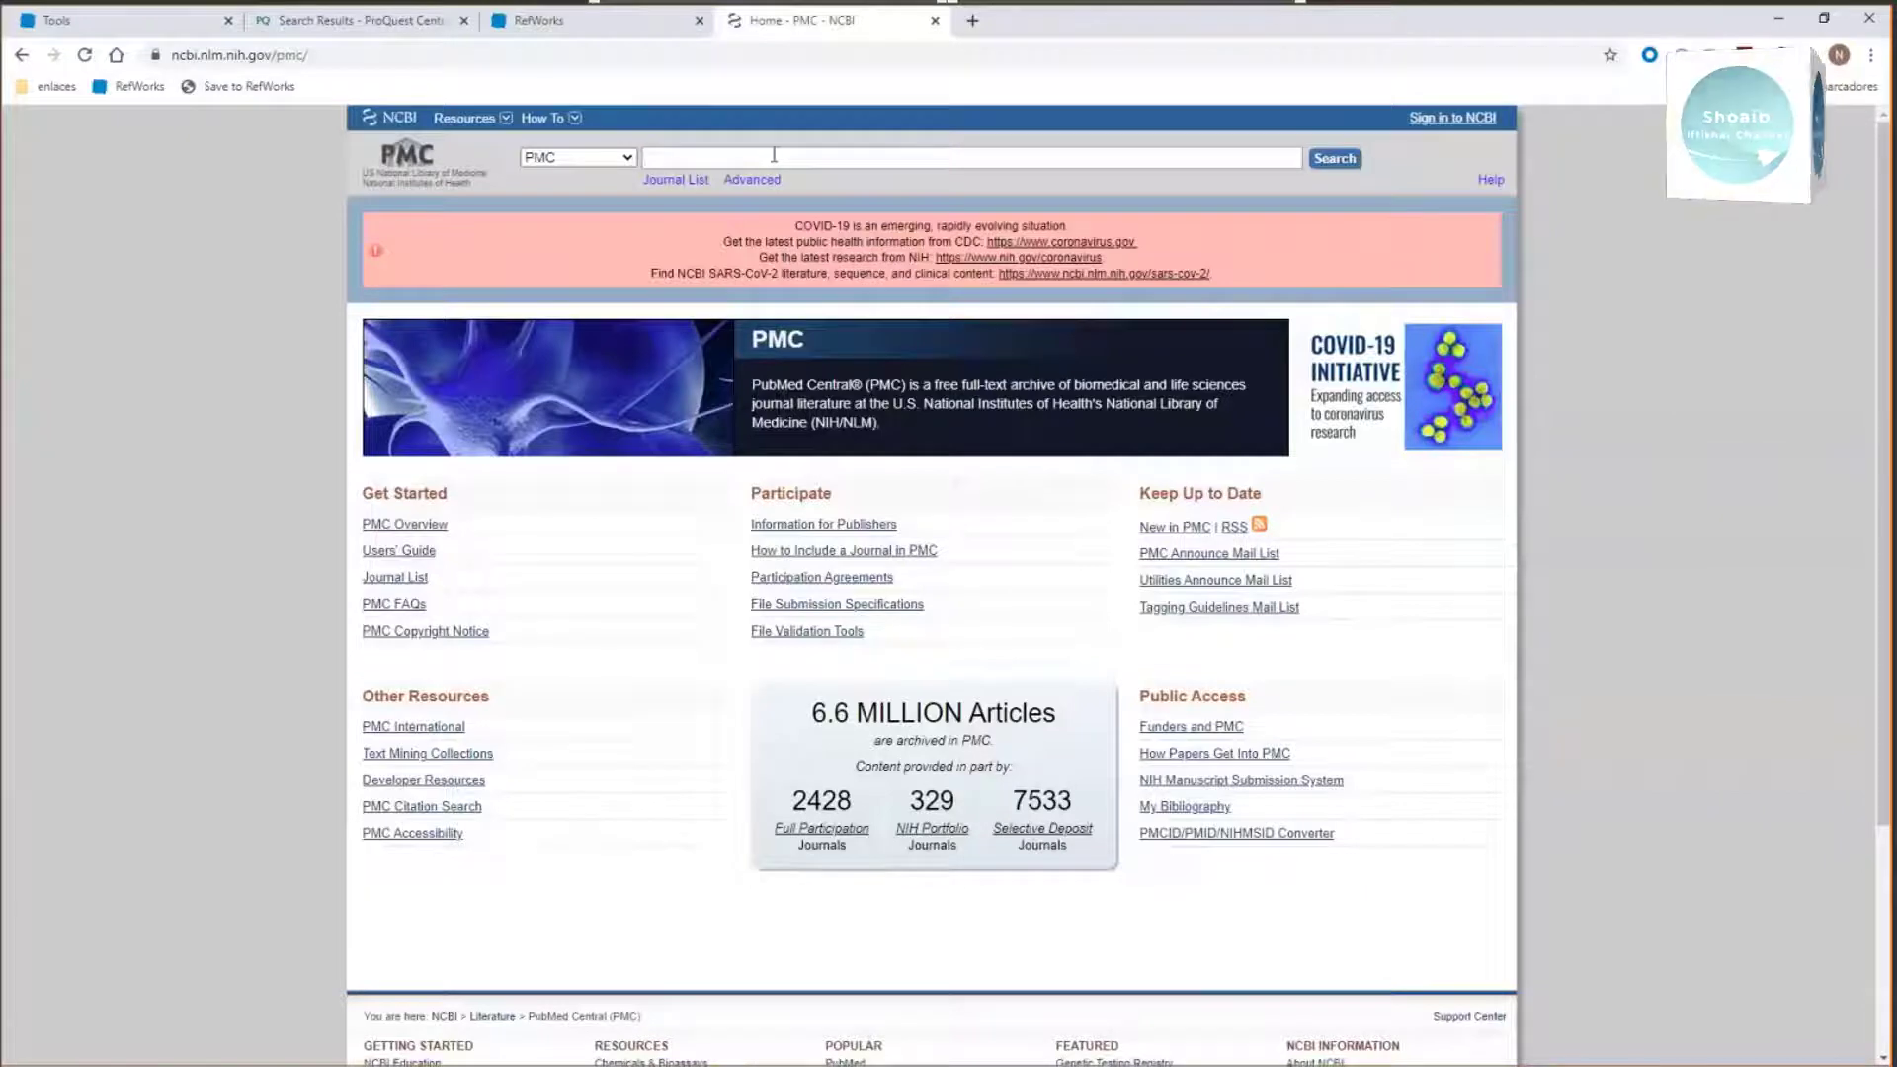
{"action": "type", "text": "marfan s"}
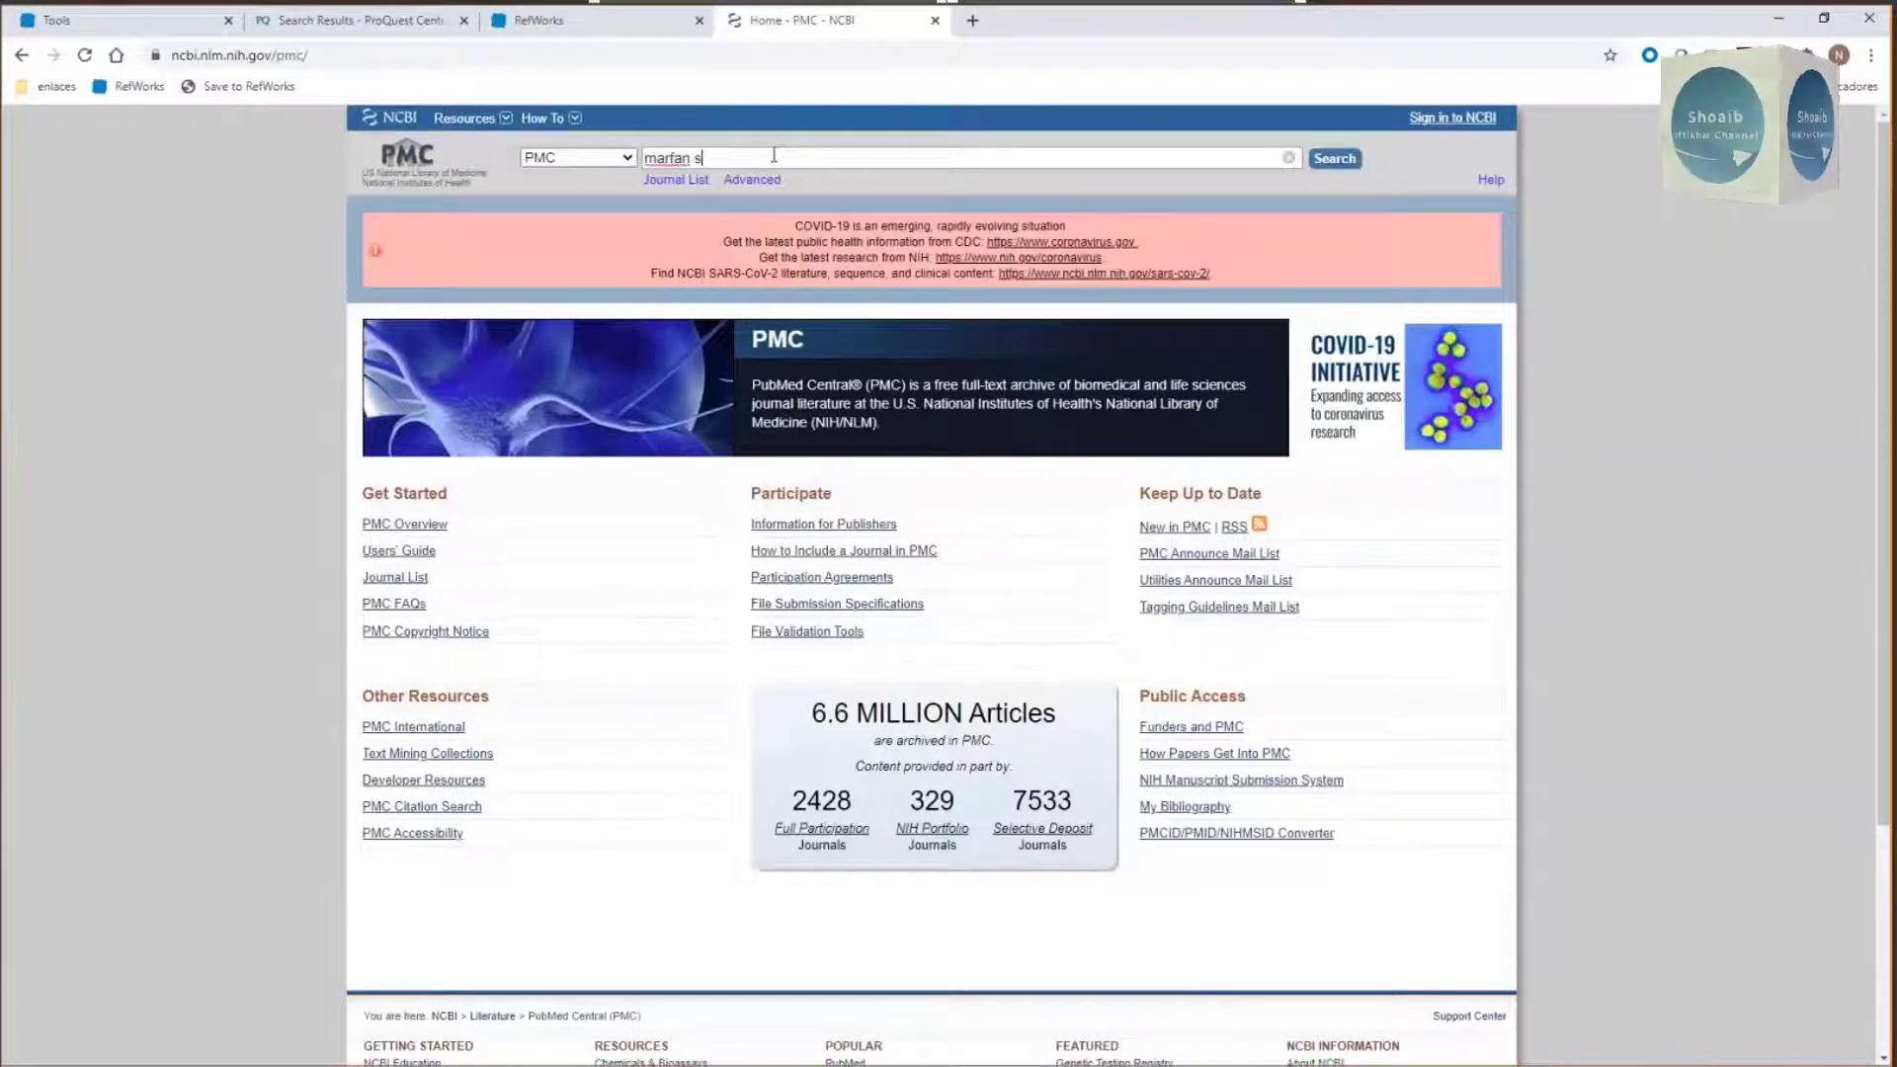
{"action": "key", "text": "BackSpace"}
{"action": "key", "text": "BackSpace"}
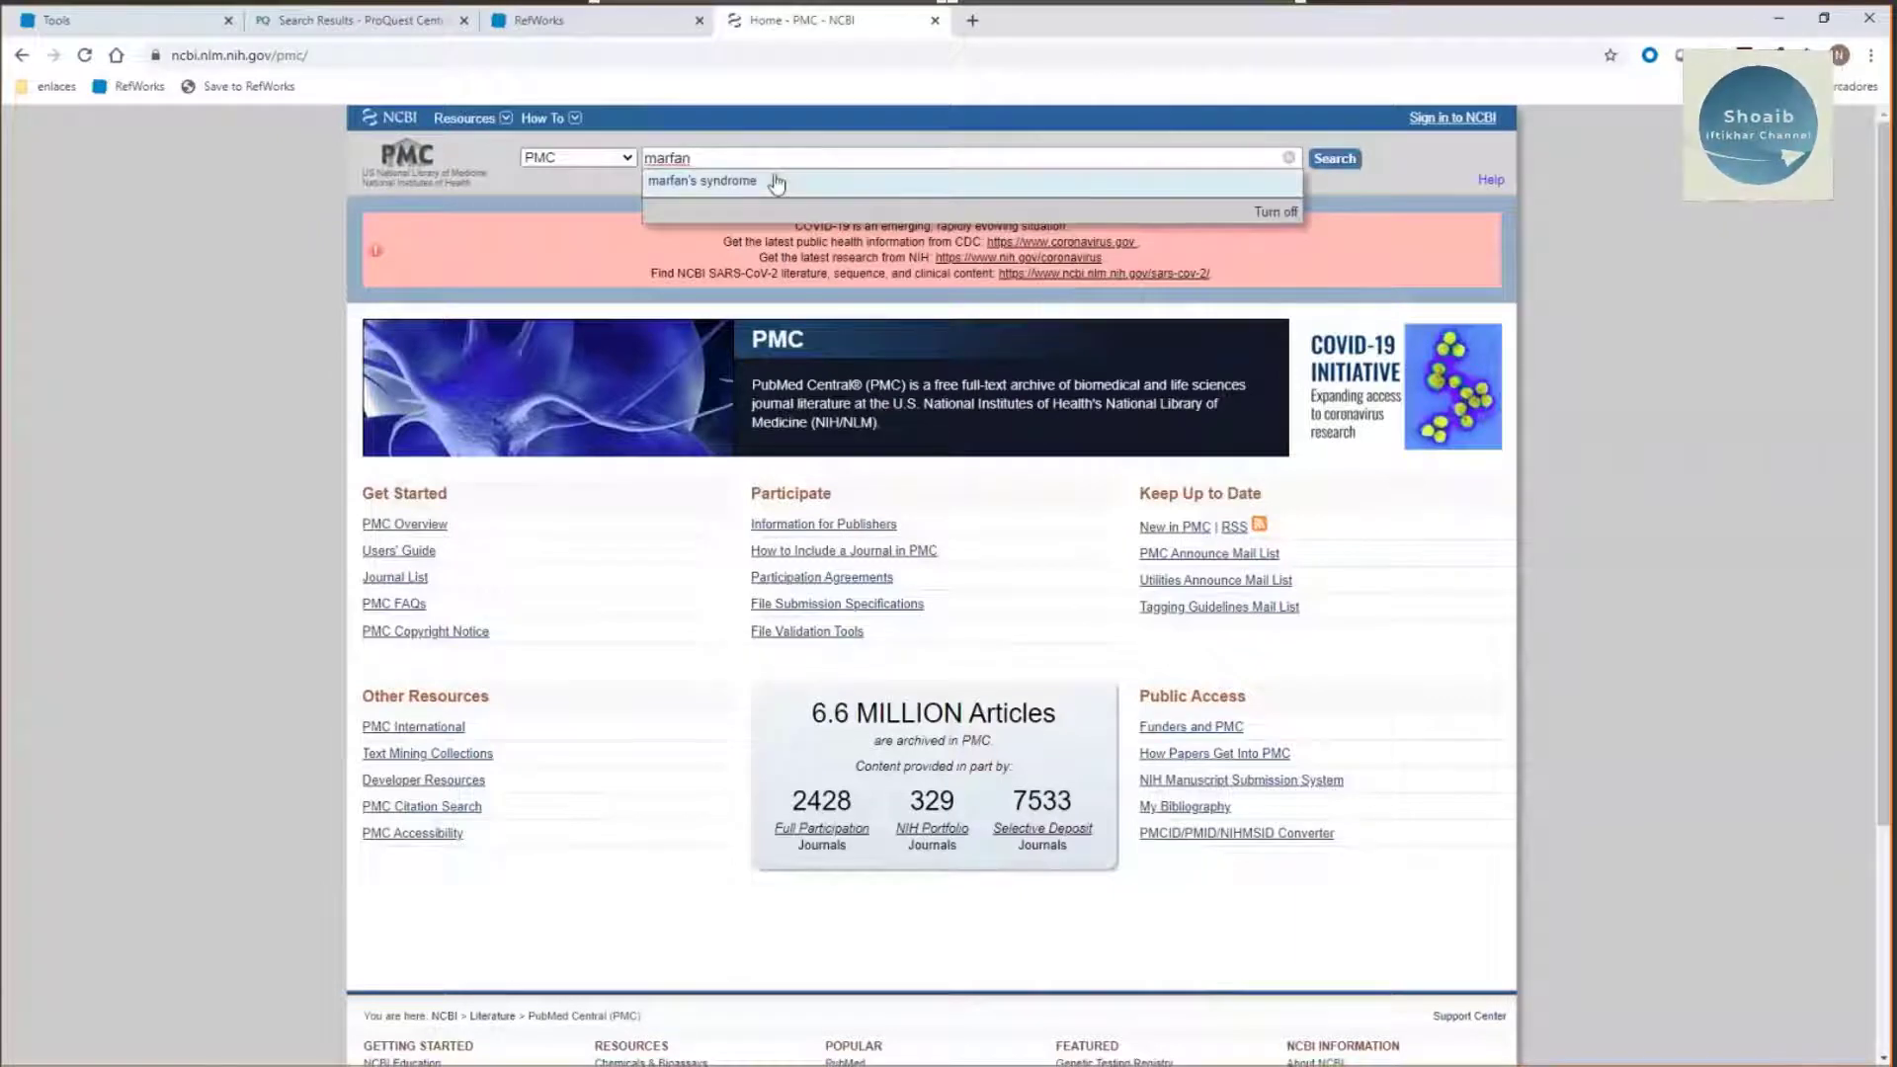
{"action": "left_click", "coordinate": [777, 182]}
{"action": "left_click", "coordinate": [1332, 160]}
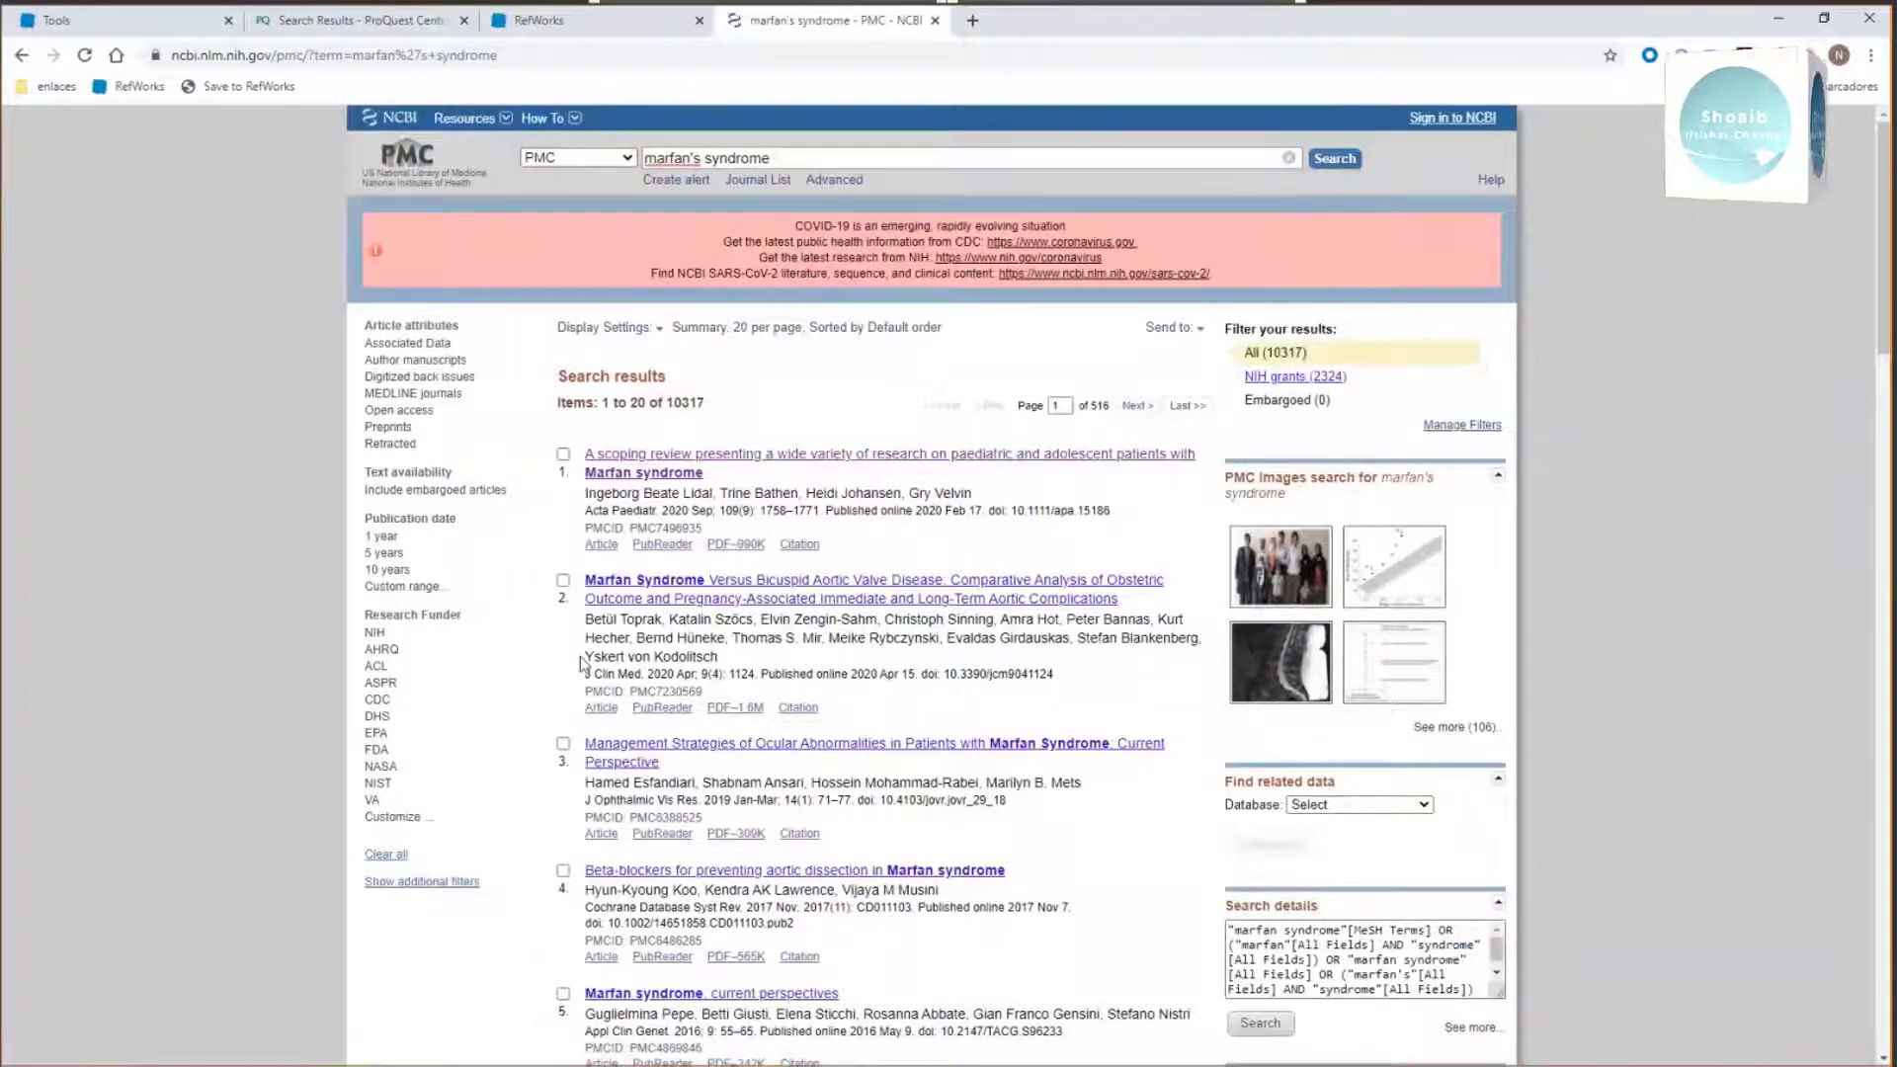
Step: Open the article "The economic impact of Marfan syndrome" from the results and capture it with Save to RefWorks
{"action": "scroll", "coordinate": [731, 925], "scroll_direction": "down", "scroll_amount": 4}
{"action": "scroll", "coordinate": [731, 926], "scroll_direction": "down", "scroll_amount": 1}
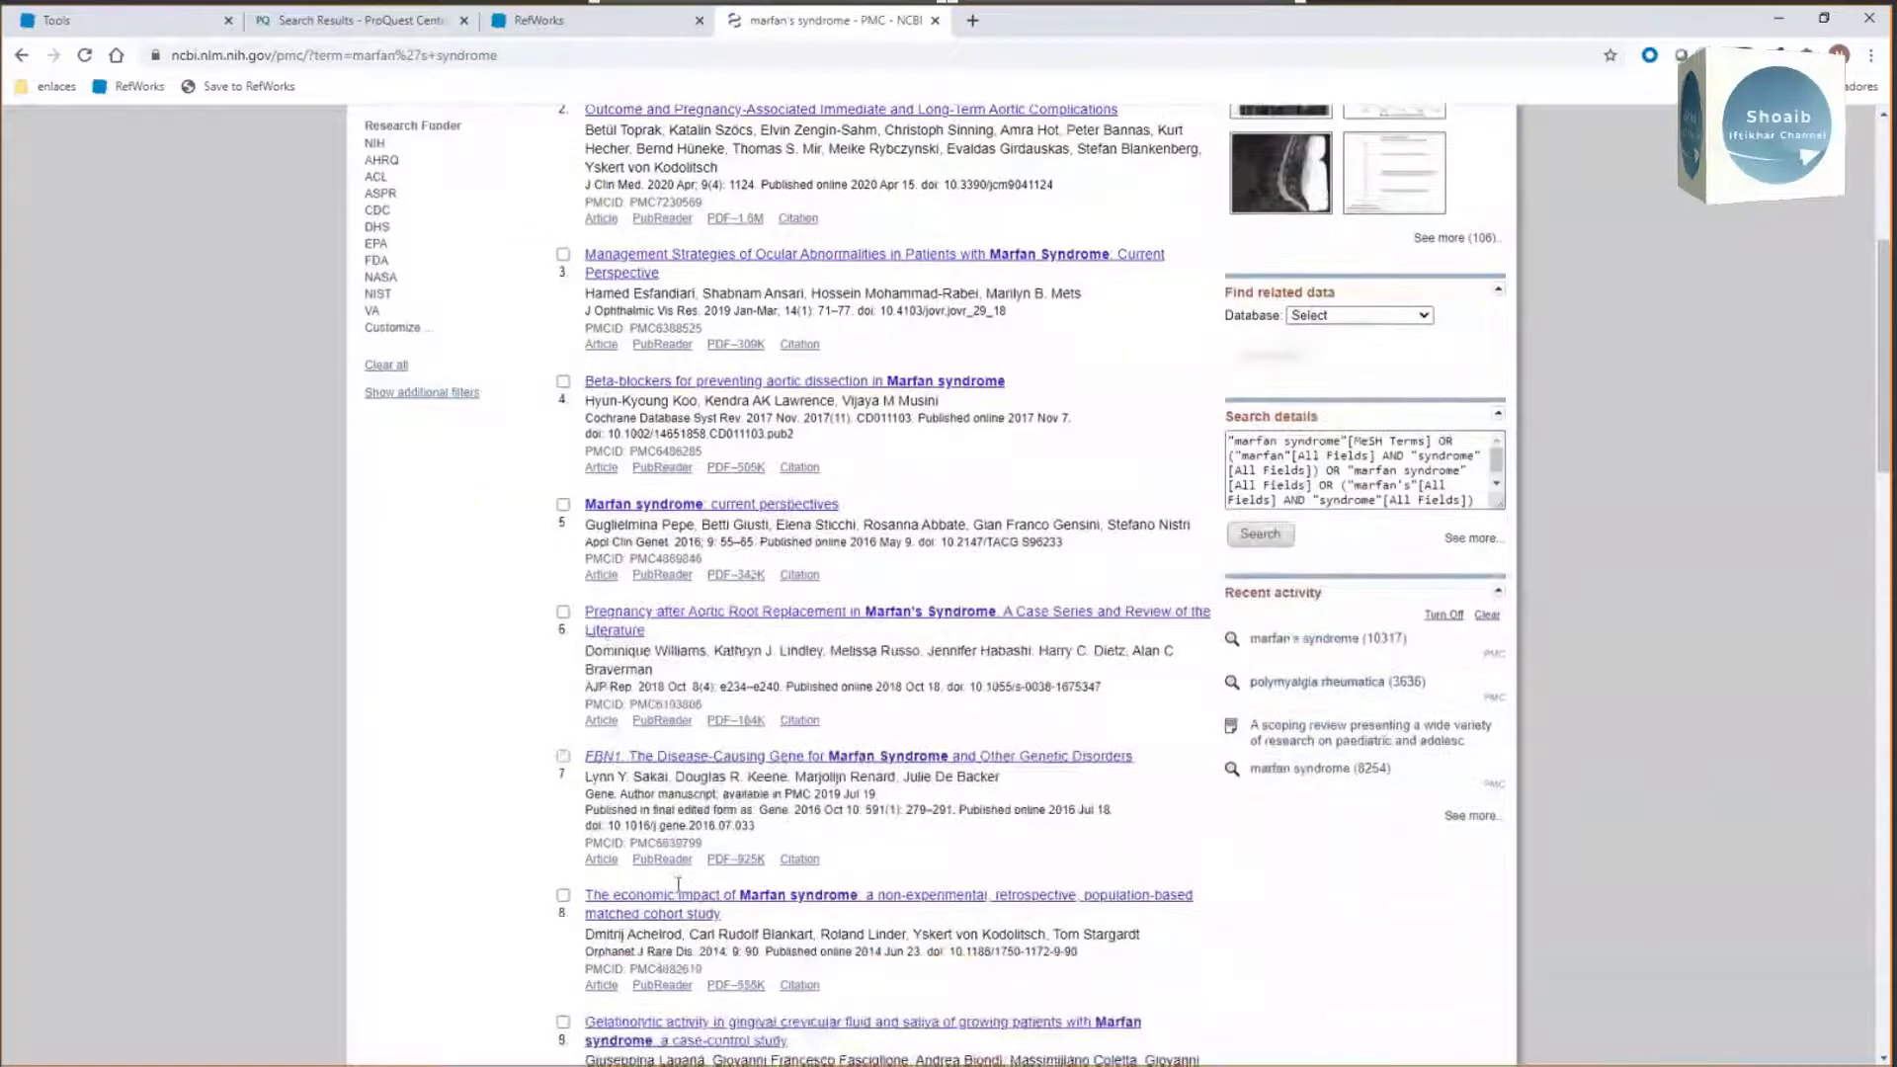
{"action": "scroll", "coordinate": [692, 791], "scroll_direction": "down", "scroll_amount": 2}
{"action": "left_click", "coordinate": [660, 717]}
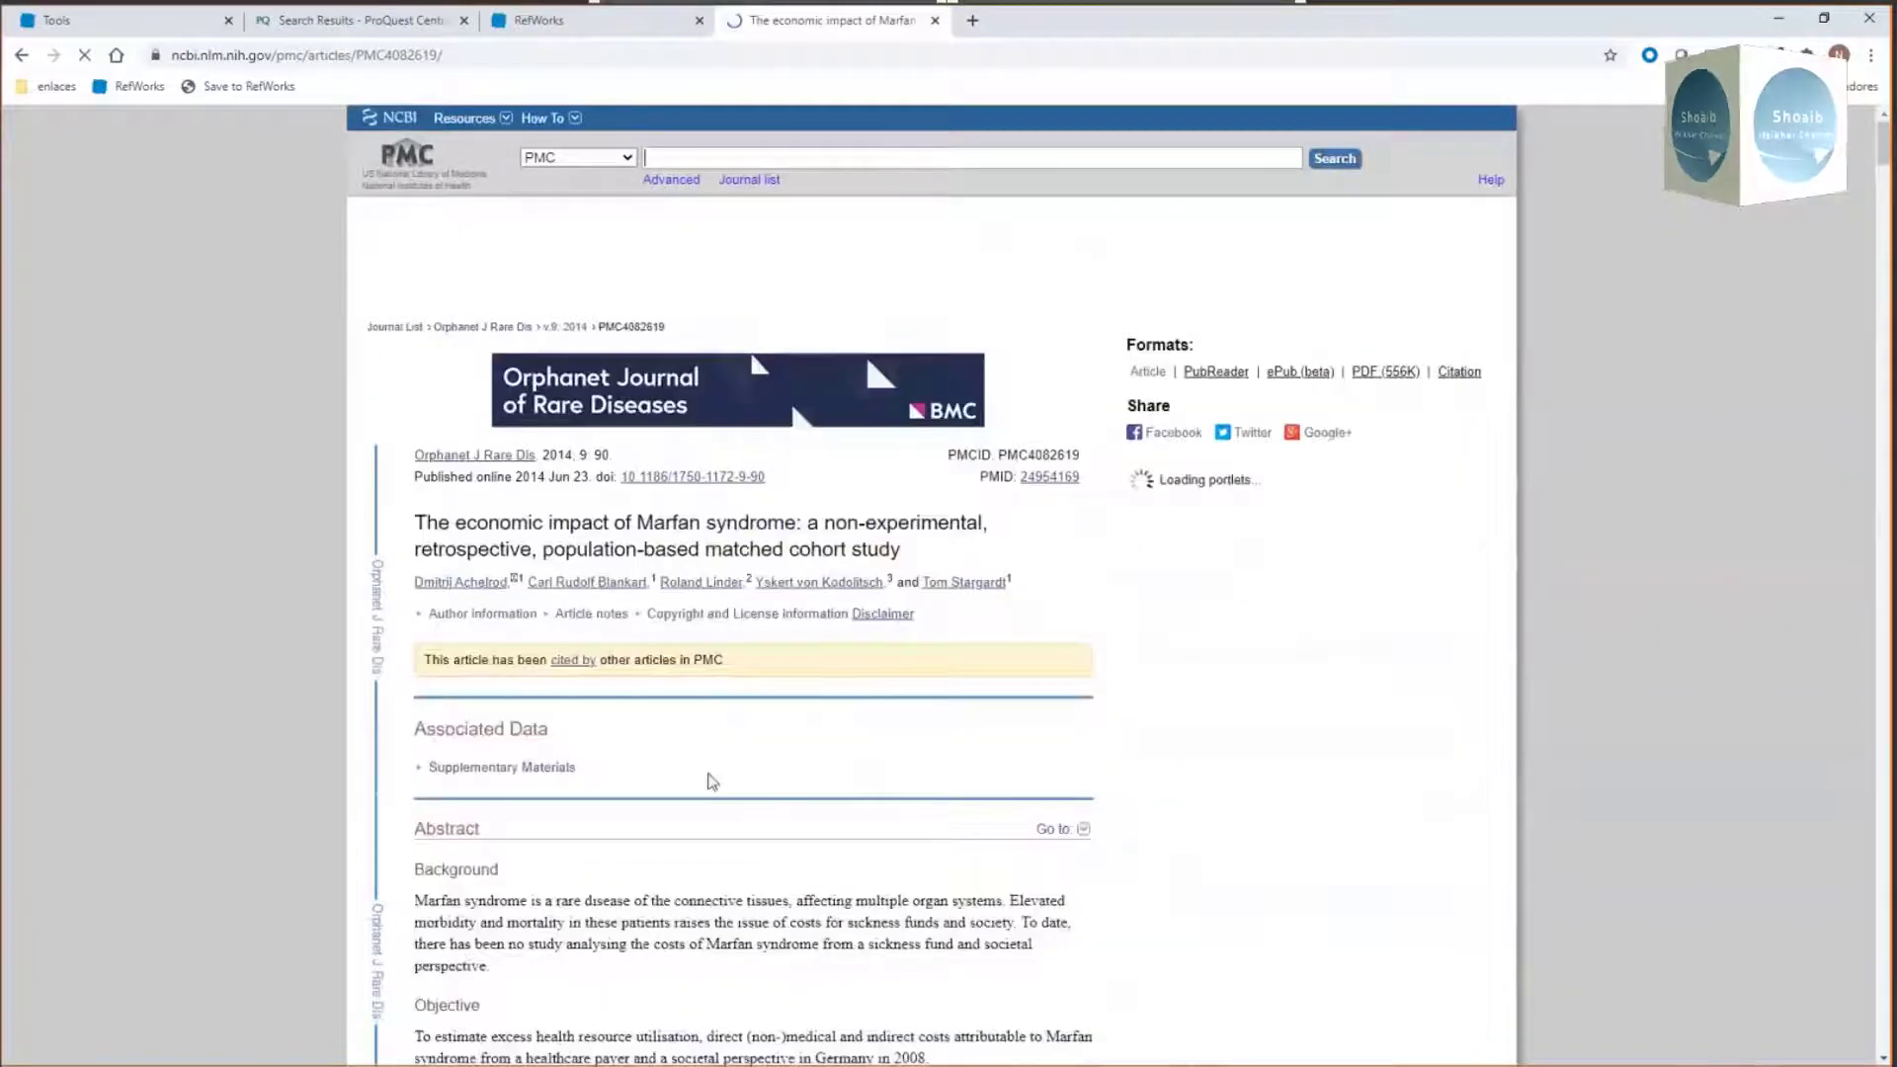
{"action": "left_click", "coordinate": [200, 89]}
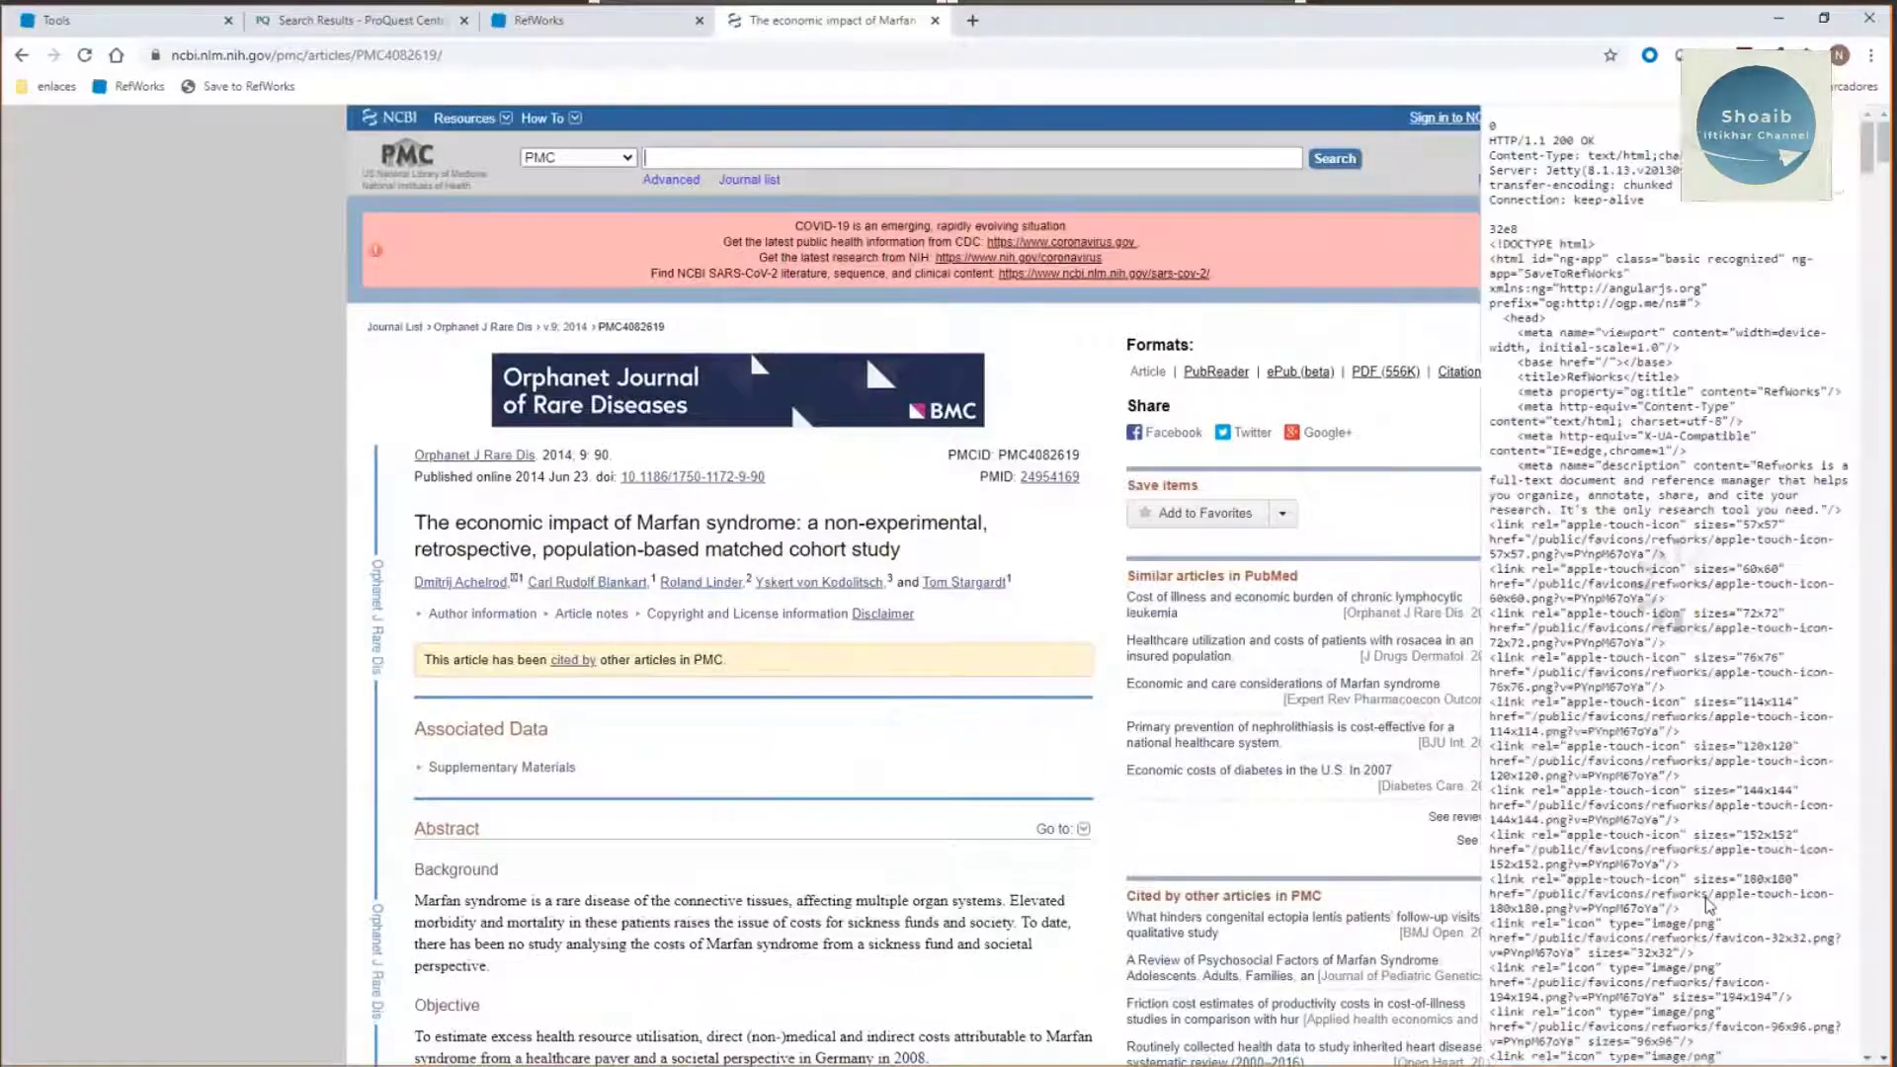
Step: Review the captured article's reference fields, from type and title to pages and abstract, before saving it
{"action": "scroll", "coordinate": [1725, 855], "scroll_direction": "down", "scroll_amount": 2}
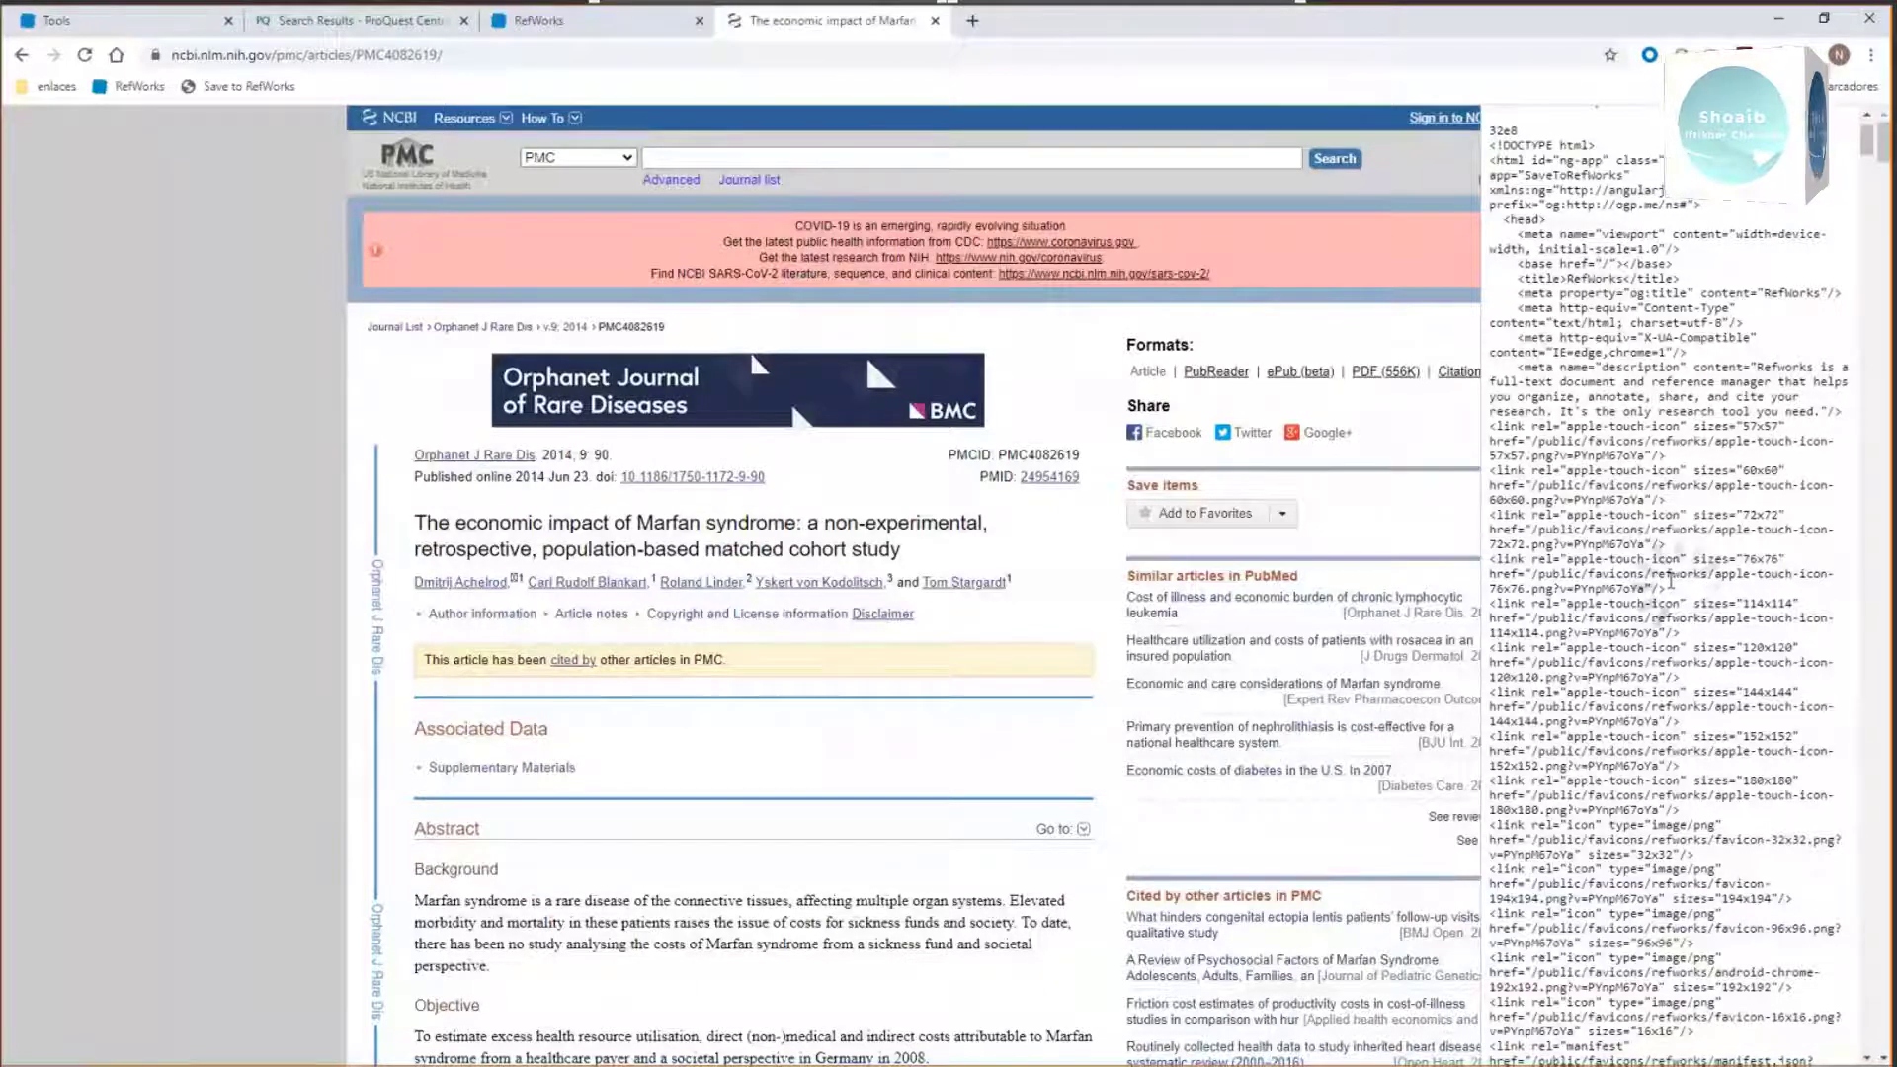
{"action": "scroll", "coordinate": [1670, 581], "scroll_direction": "up", "scroll_amount": 2}
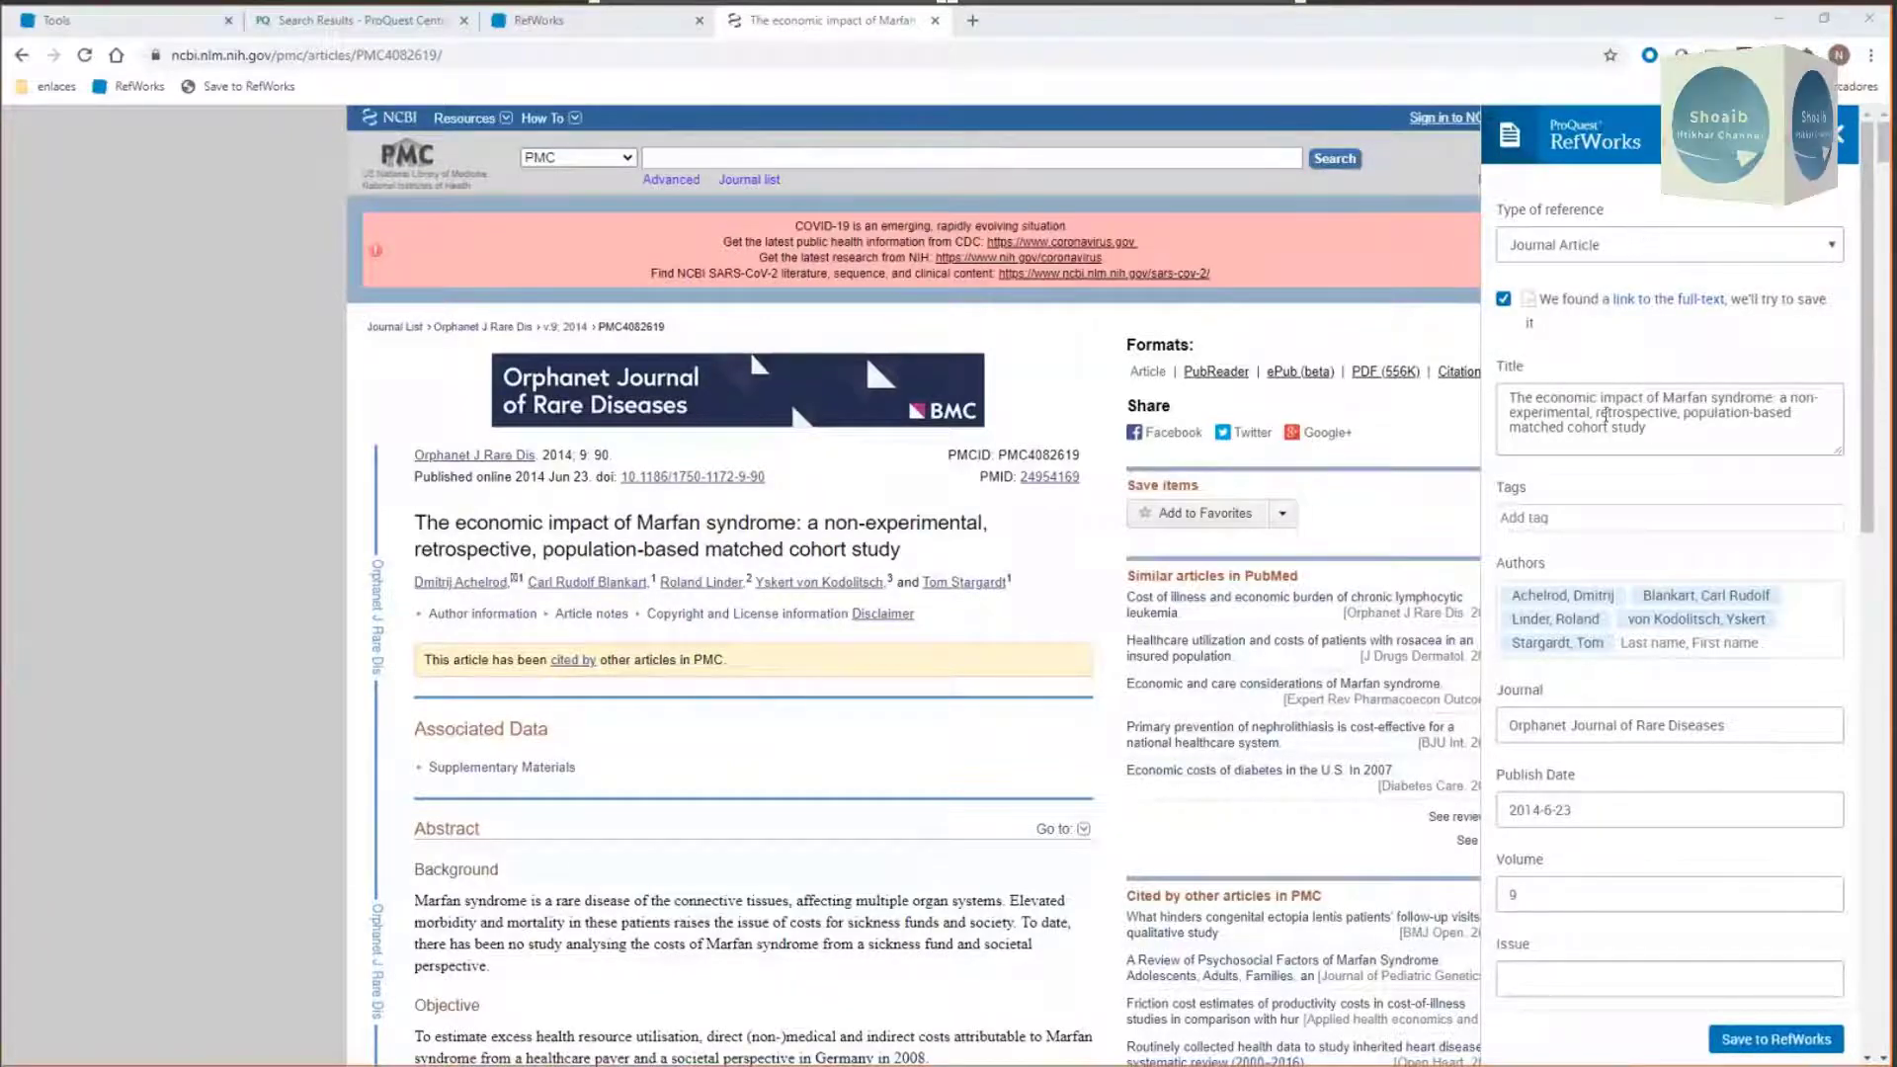
{"action": "scroll", "coordinate": [1580, 511], "scroll_direction": "down", "scroll_amount": 2}
{"action": "scroll", "coordinate": [1591, 593], "scroll_direction": "down", "scroll_amount": 2}
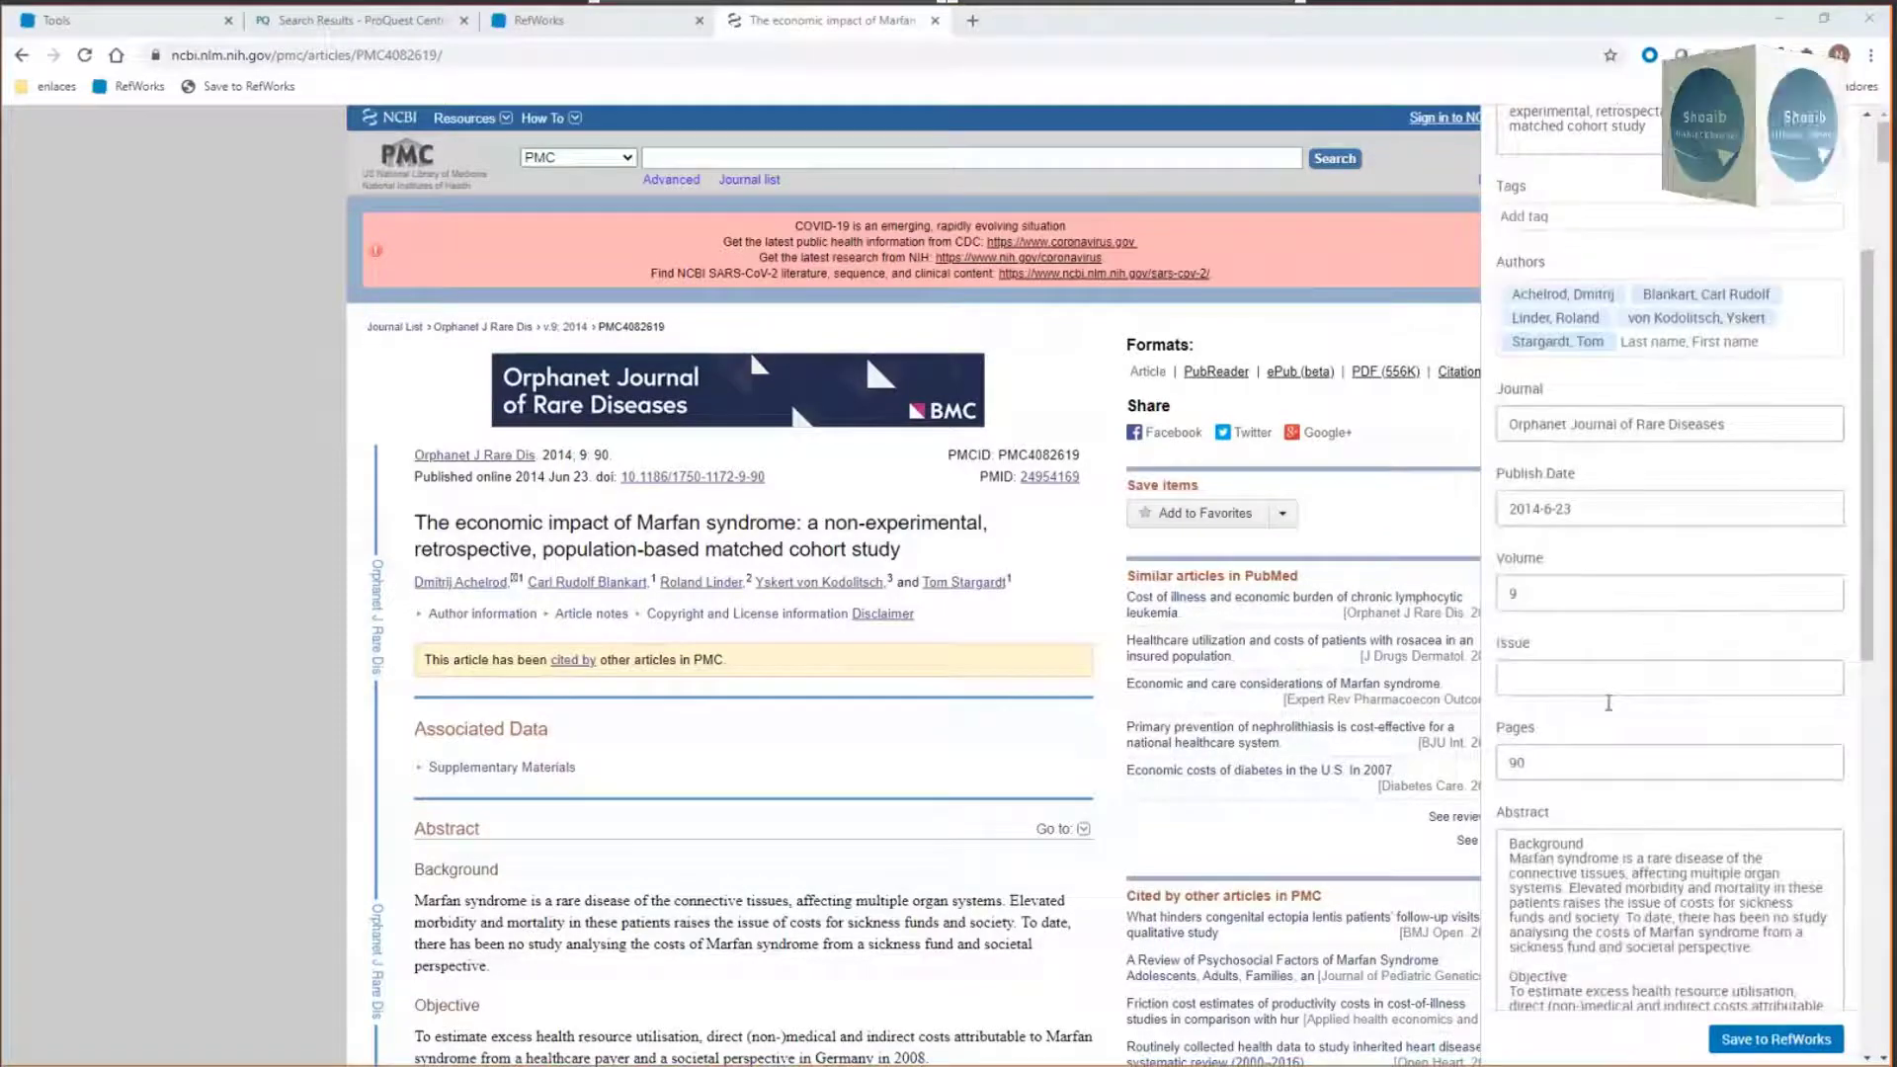
{"action": "scroll", "coordinate": [1608, 702], "scroll_direction": "up", "scroll_amount": 1}
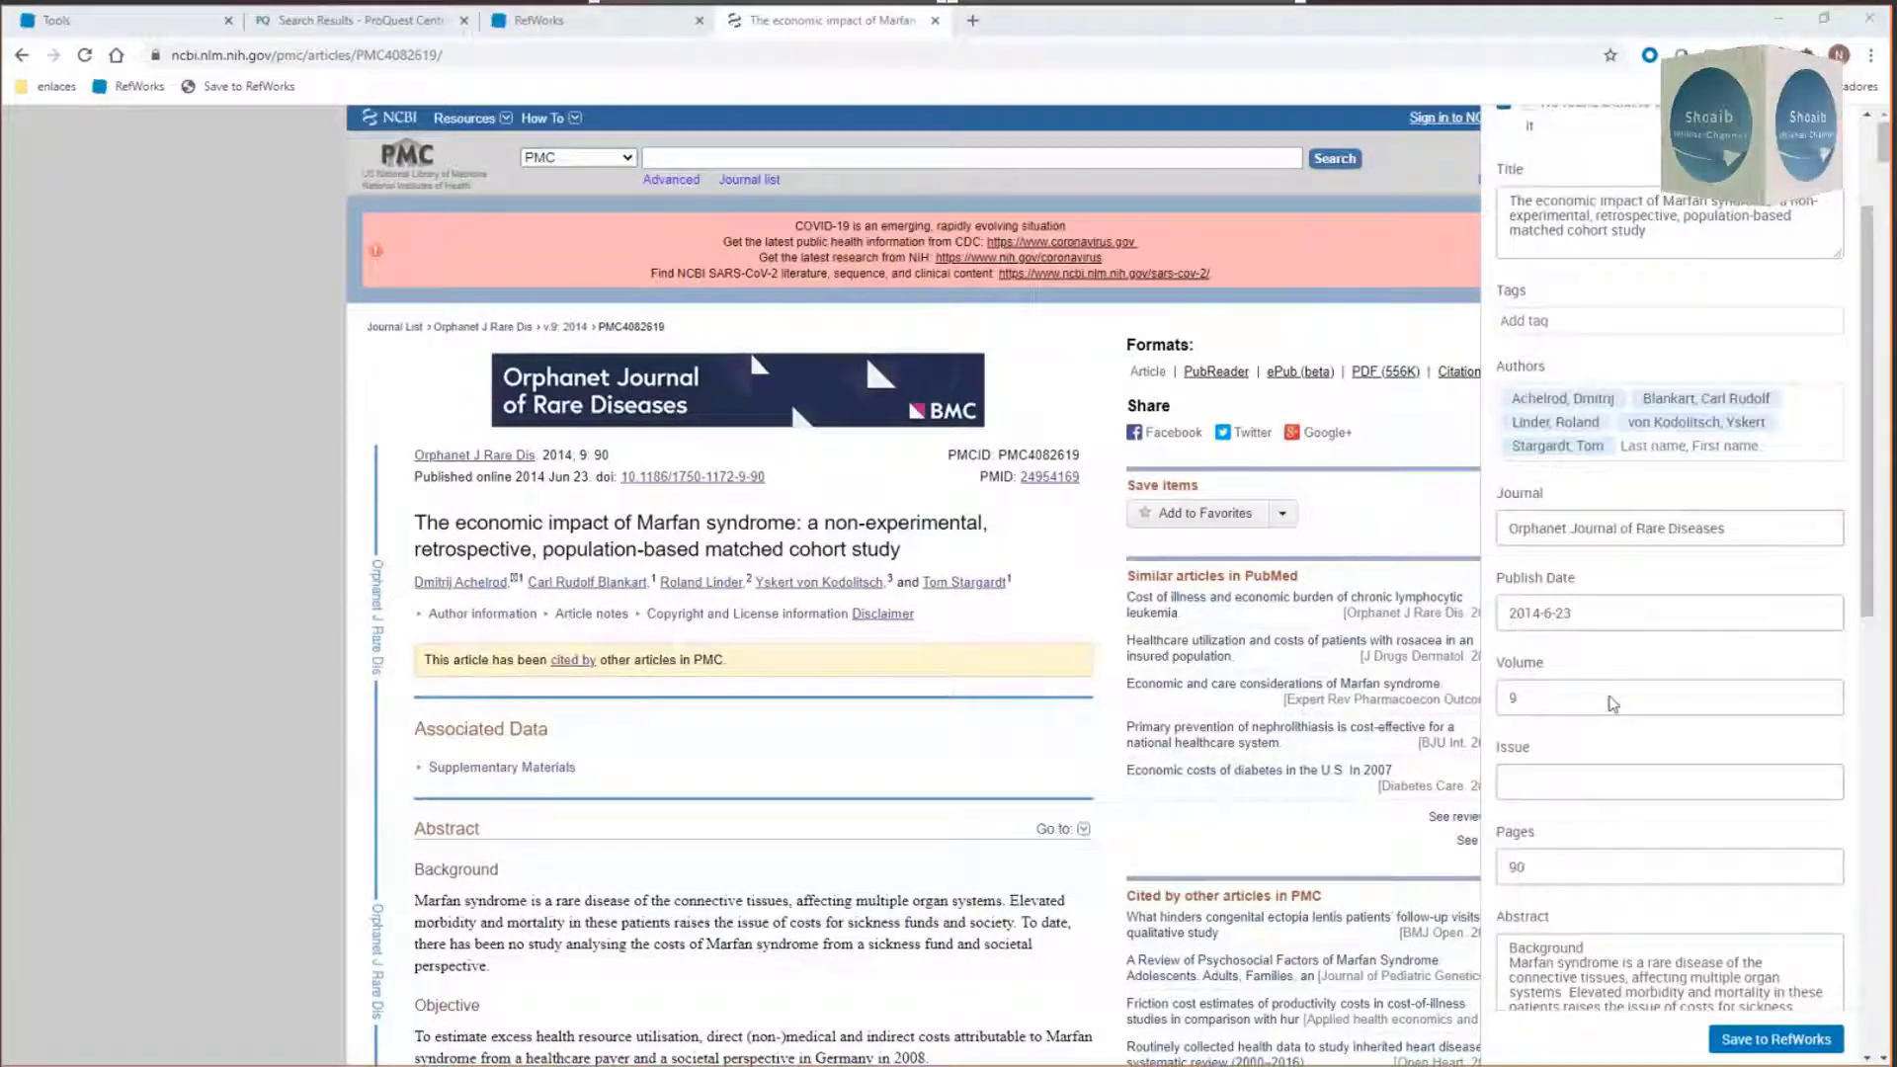
{"action": "scroll", "coordinate": [1613, 702], "scroll_direction": "up", "scroll_amount": 1}
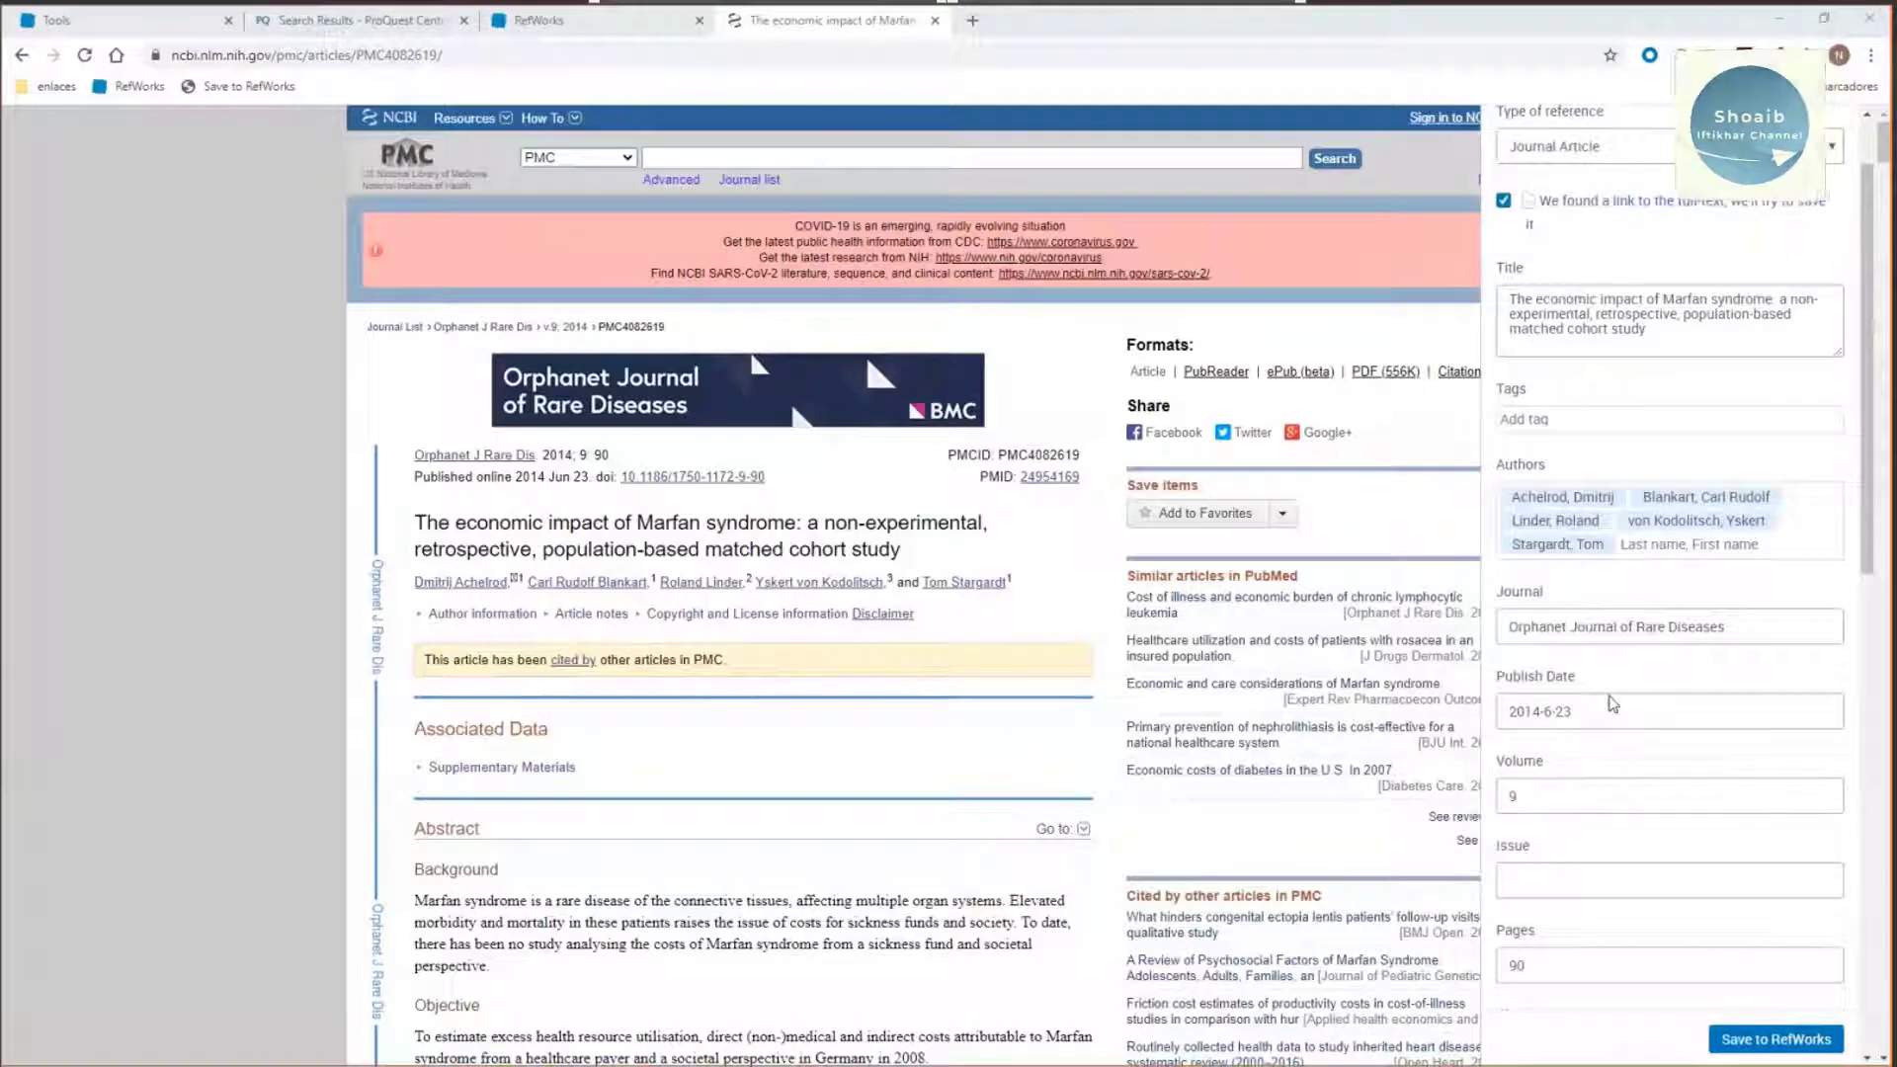
{"action": "scroll", "coordinate": [1613, 703], "scroll_direction": "down", "scroll_amount": 1}
{"action": "scroll", "coordinate": [1611, 697], "scroll_direction": "down", "scroll_amount": 2}
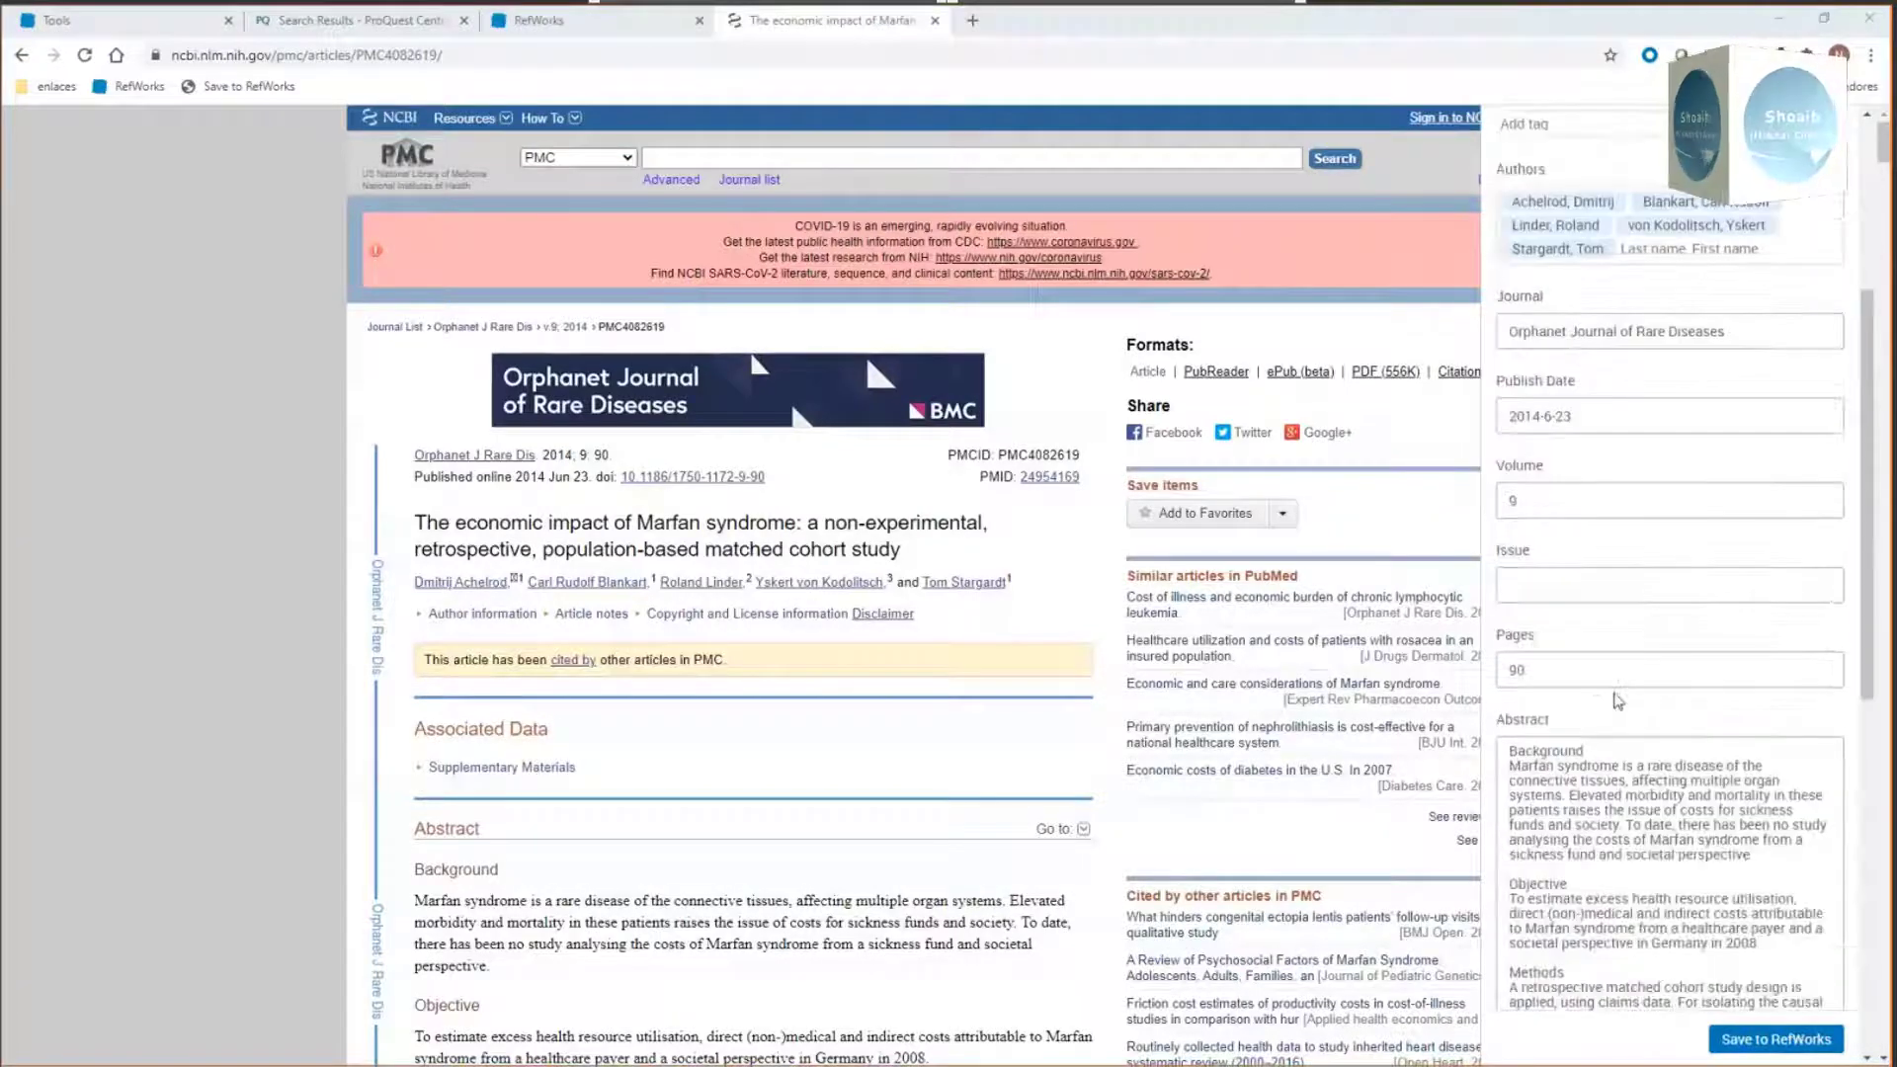
{"action": "scroll", "coordinate": [1616, 700], "scroll_direction": "up", "scroll_amount": 1}
{"action": "scroll", "coordinate": [1616, 700], "scroll_direction": "up", "scroll_amount": 3}
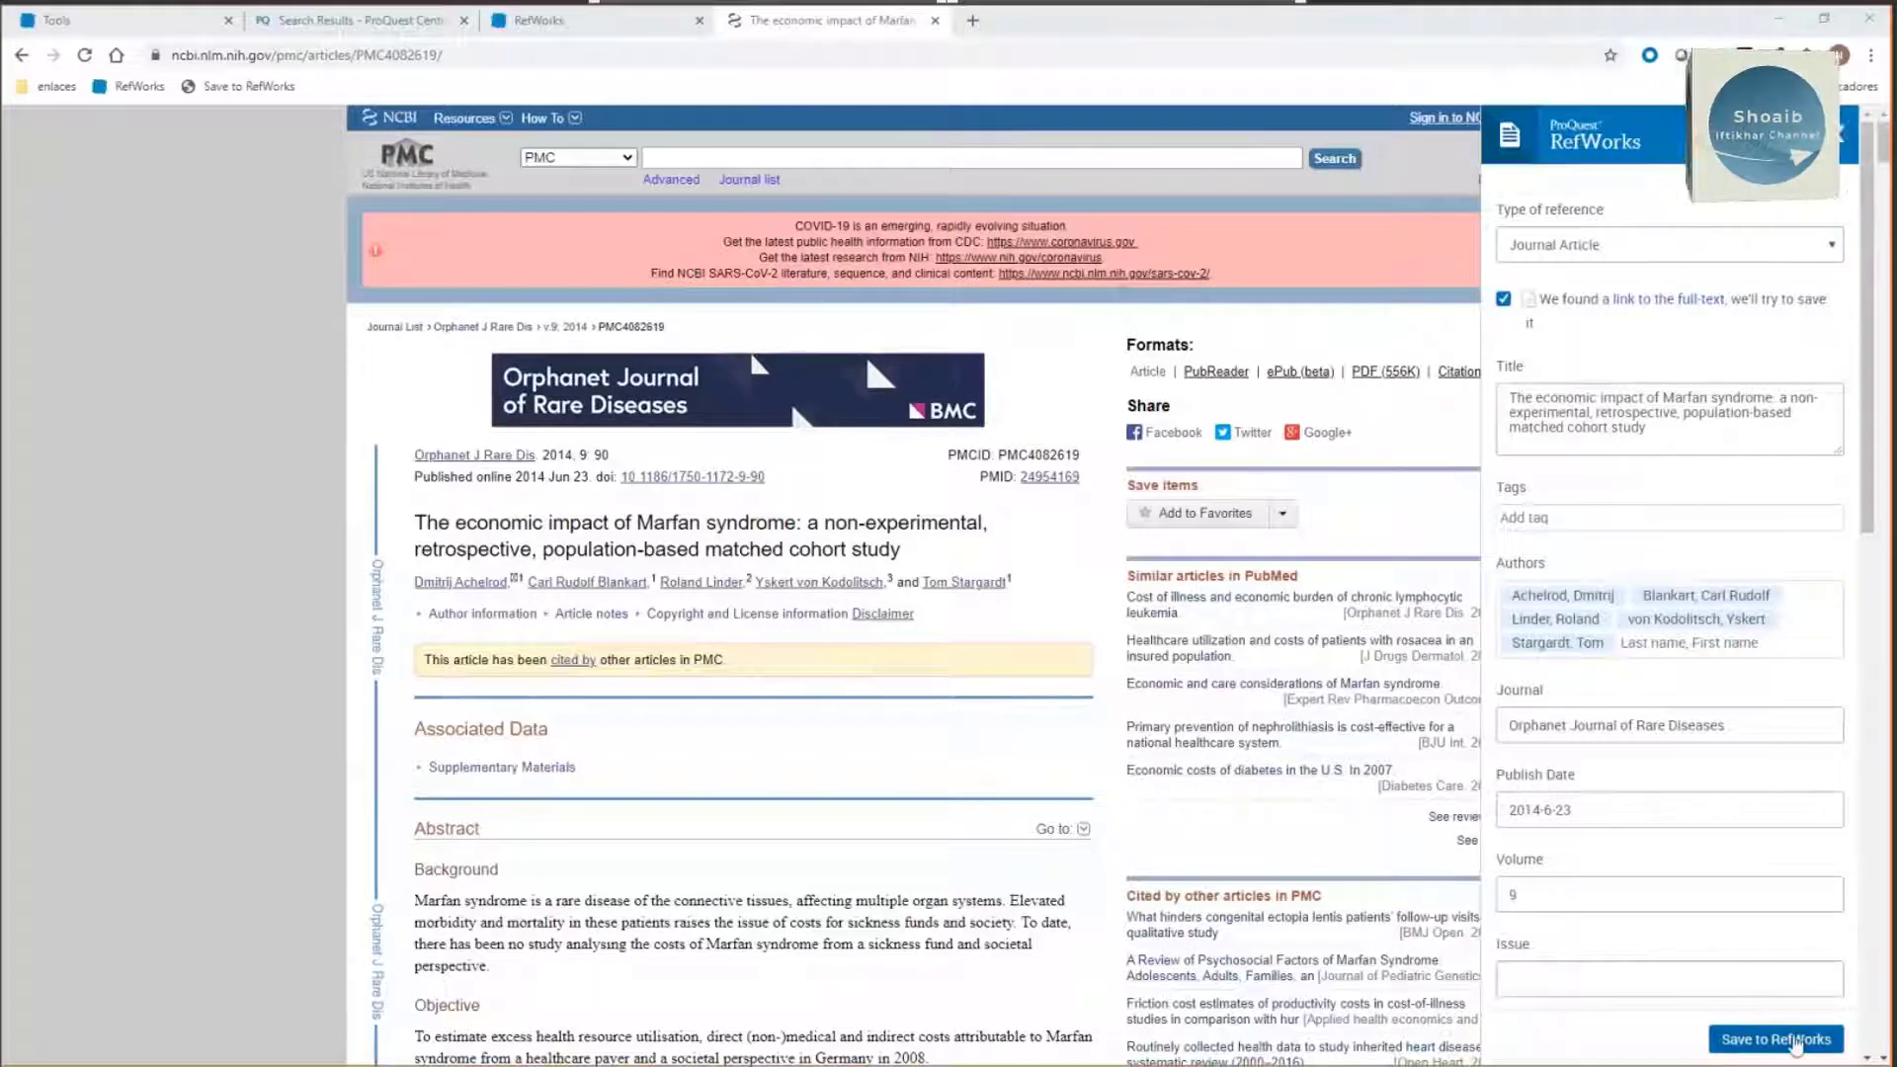
Step: Import the captured Marfan syndrome article into Untitled Project without assigning a folder, and close the RefWorks sidebar
{"action": "left_click", "coordinate": [1794, 1039]}
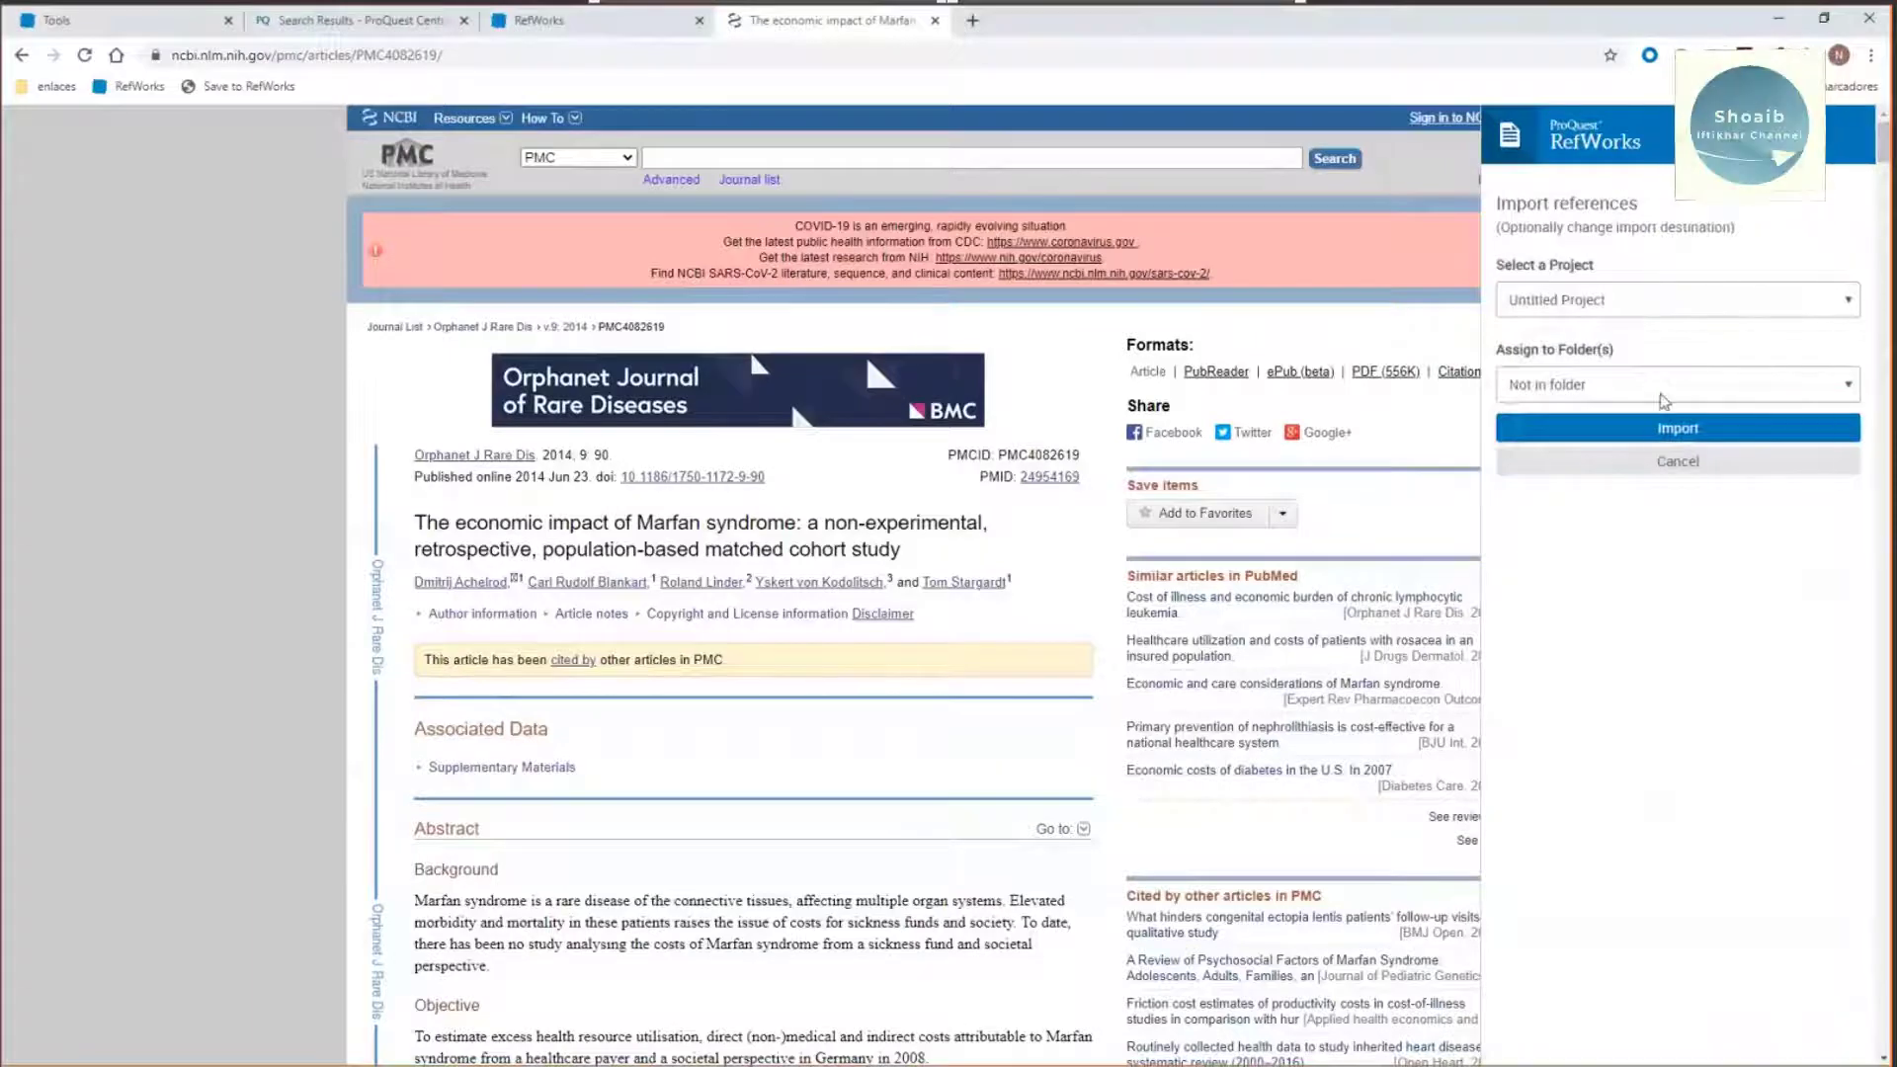
{"action": "left_click", "coordinate": [1680, 429]}
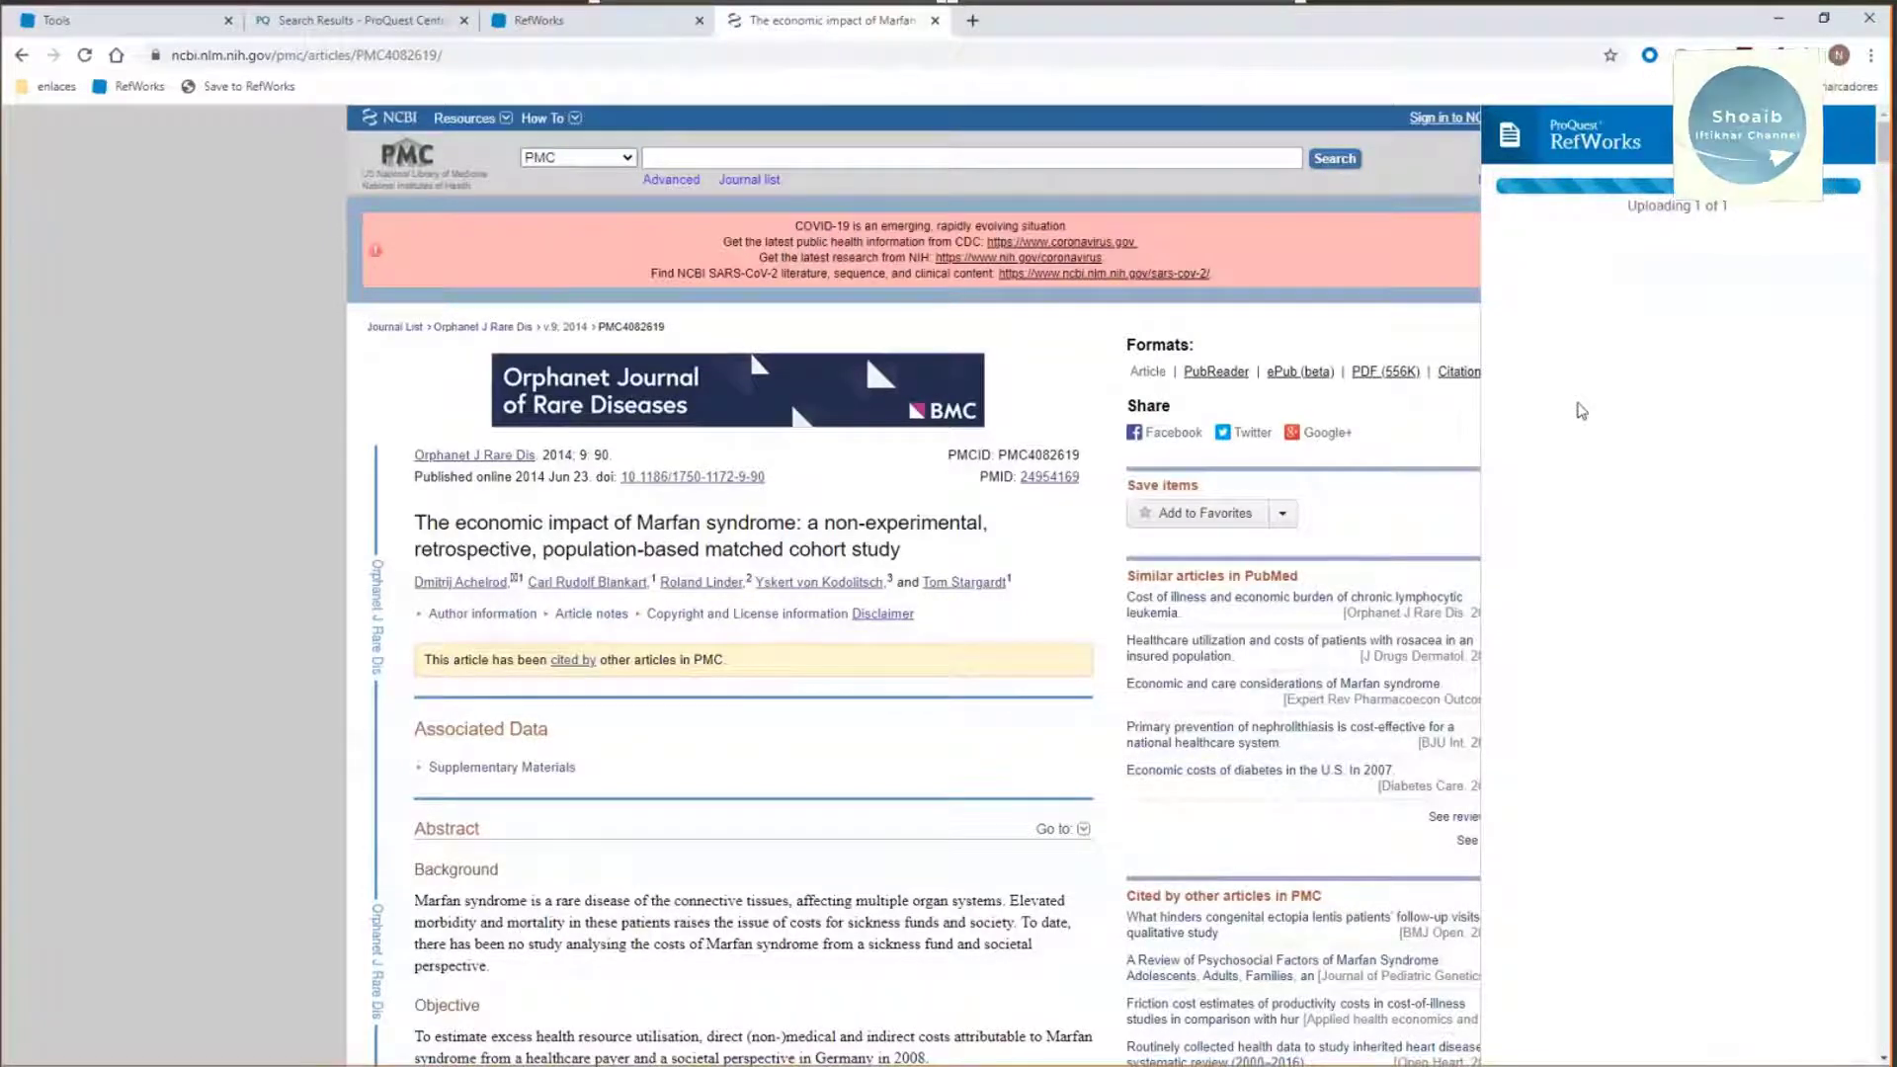
{"action": "left_click", "coordinate": [1660, 284]}
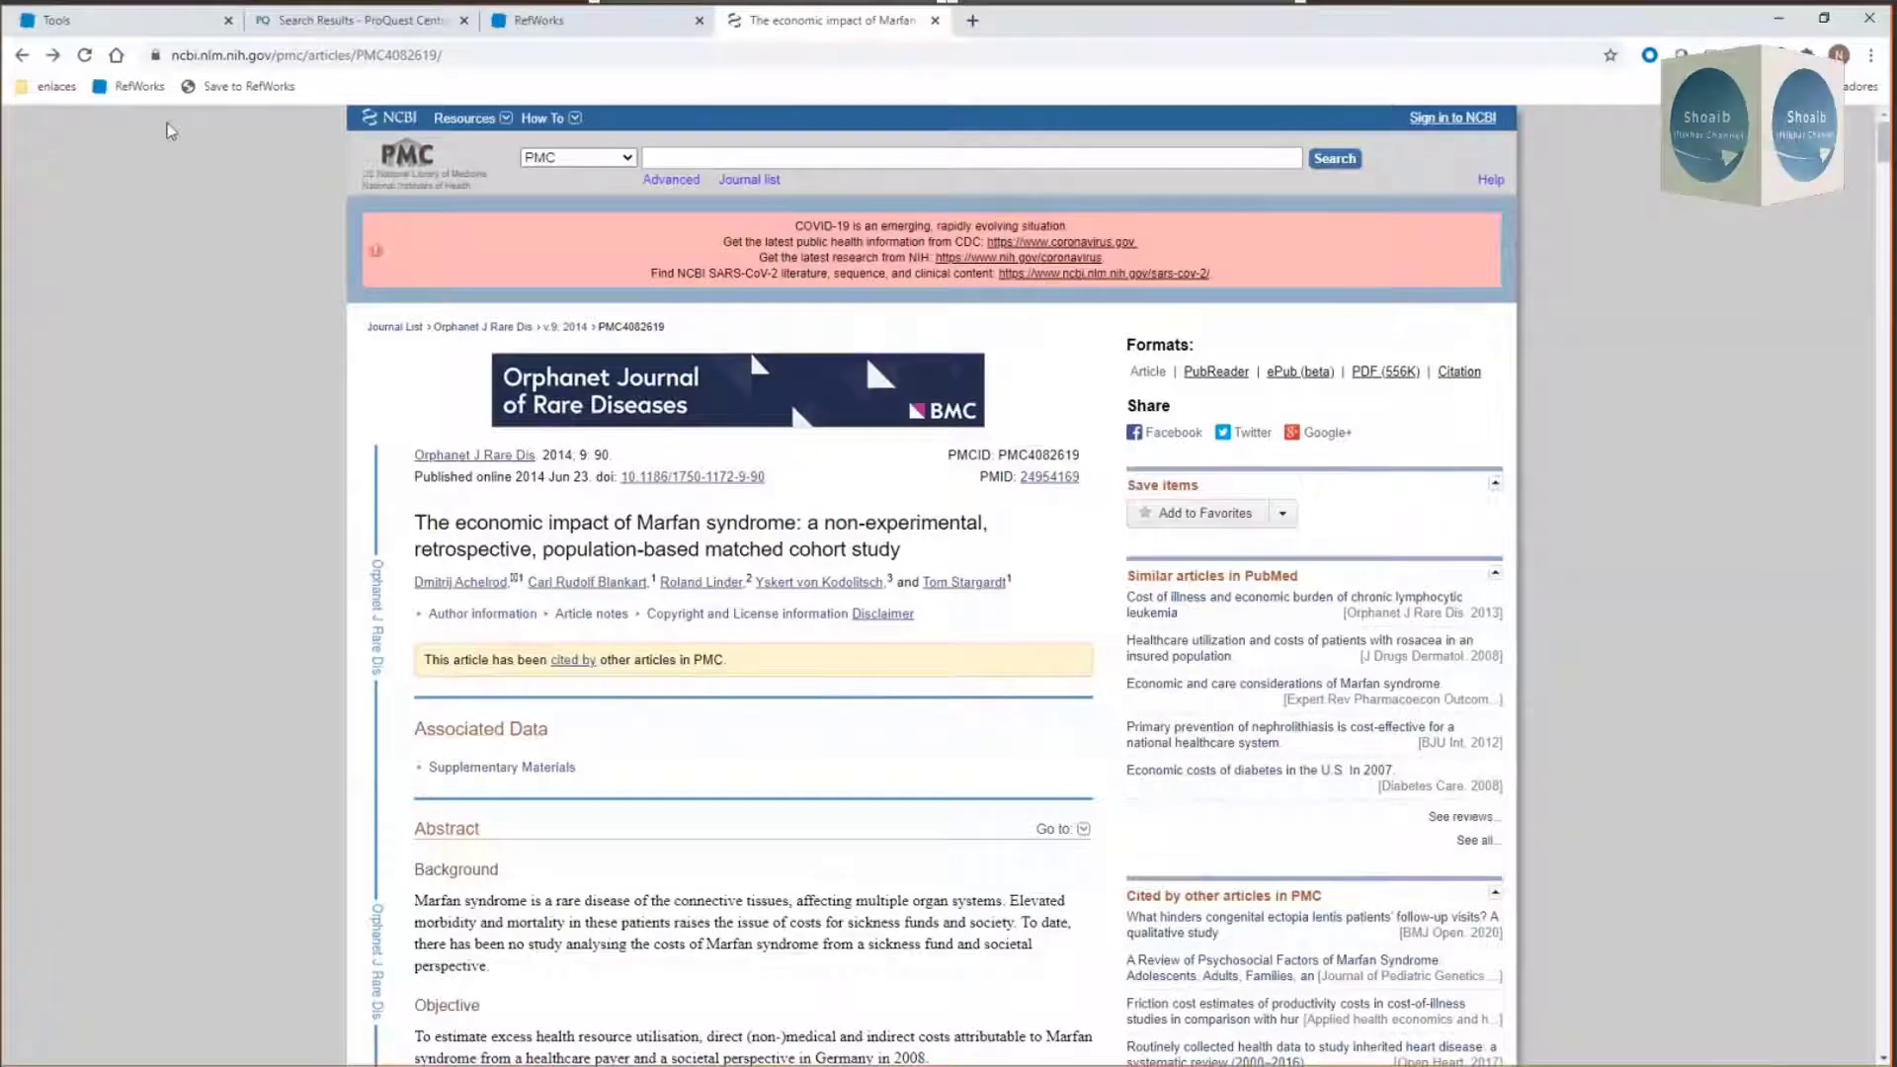
Step: Search PubMed Central for the suggested term "juvenile rheumatoid arthritis"
{"action": "left_click", "coordinate": [658, 156]}
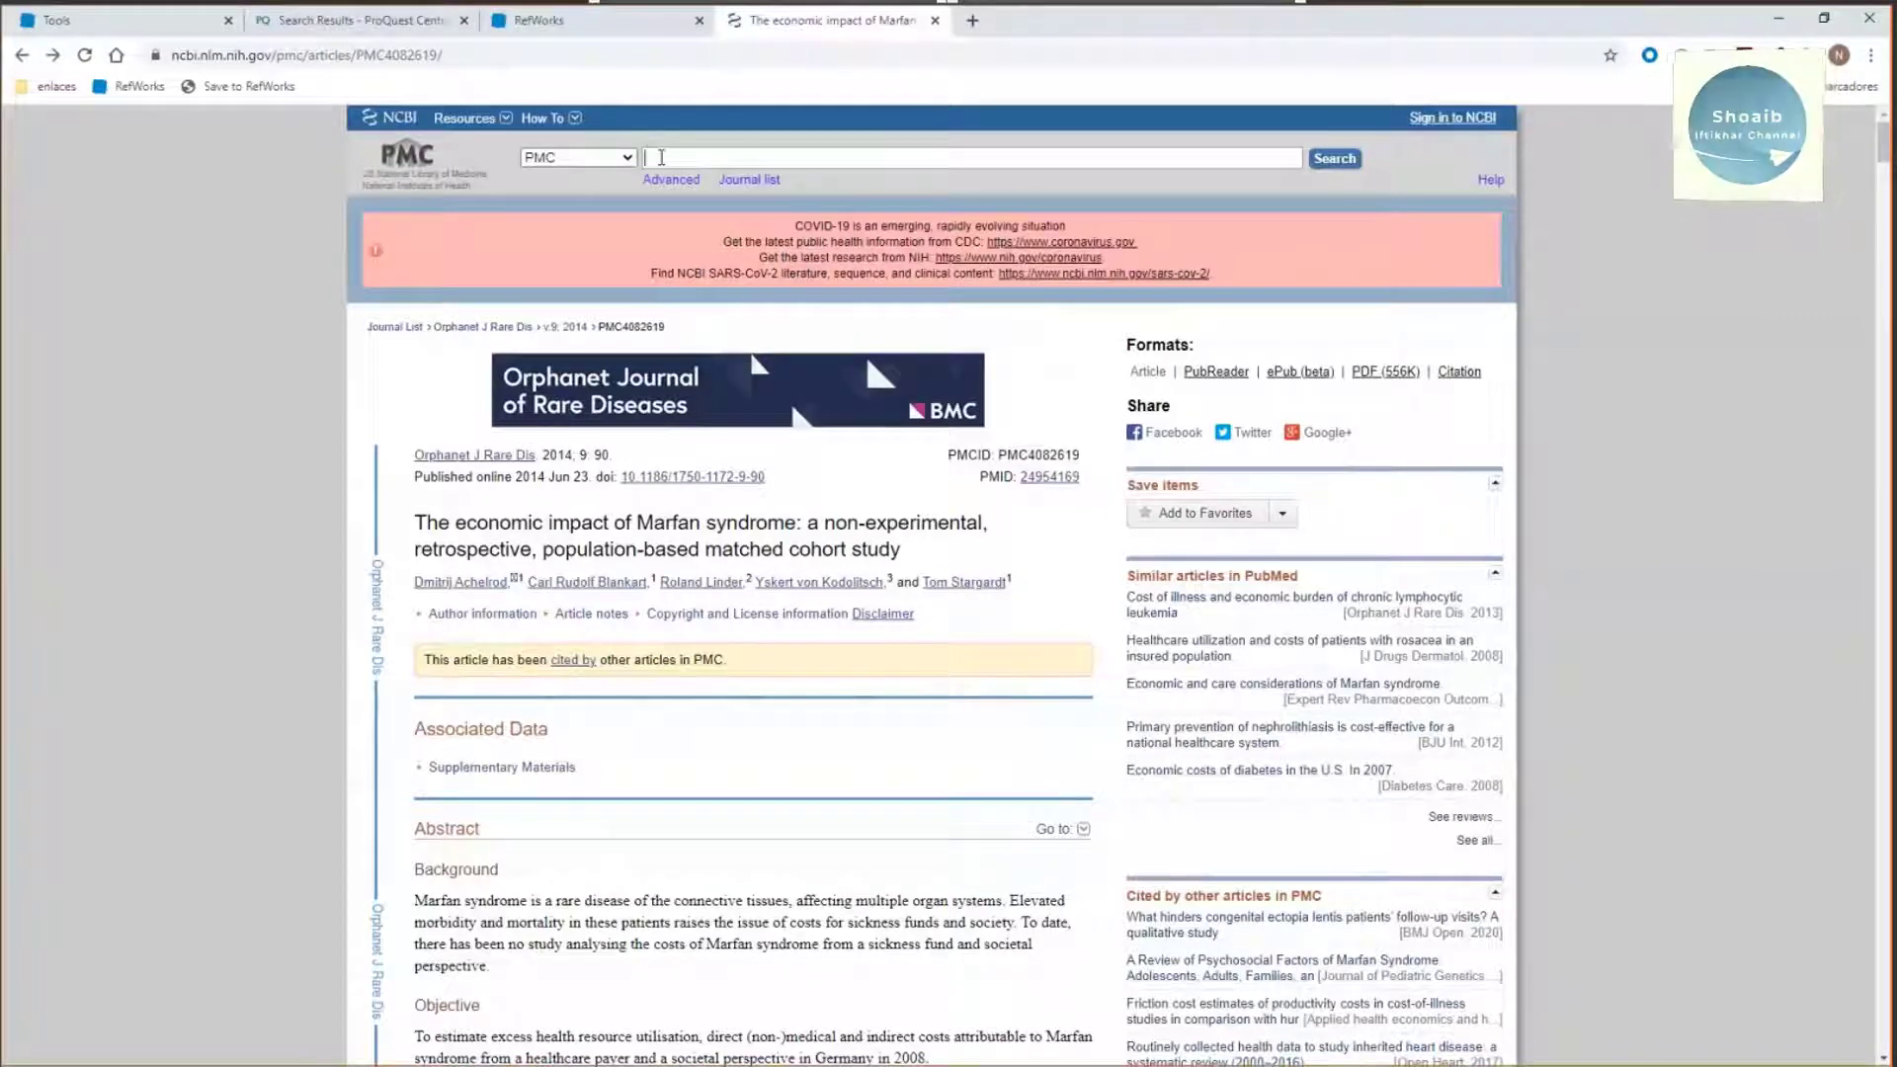
{"action": "type", "text": "art"}
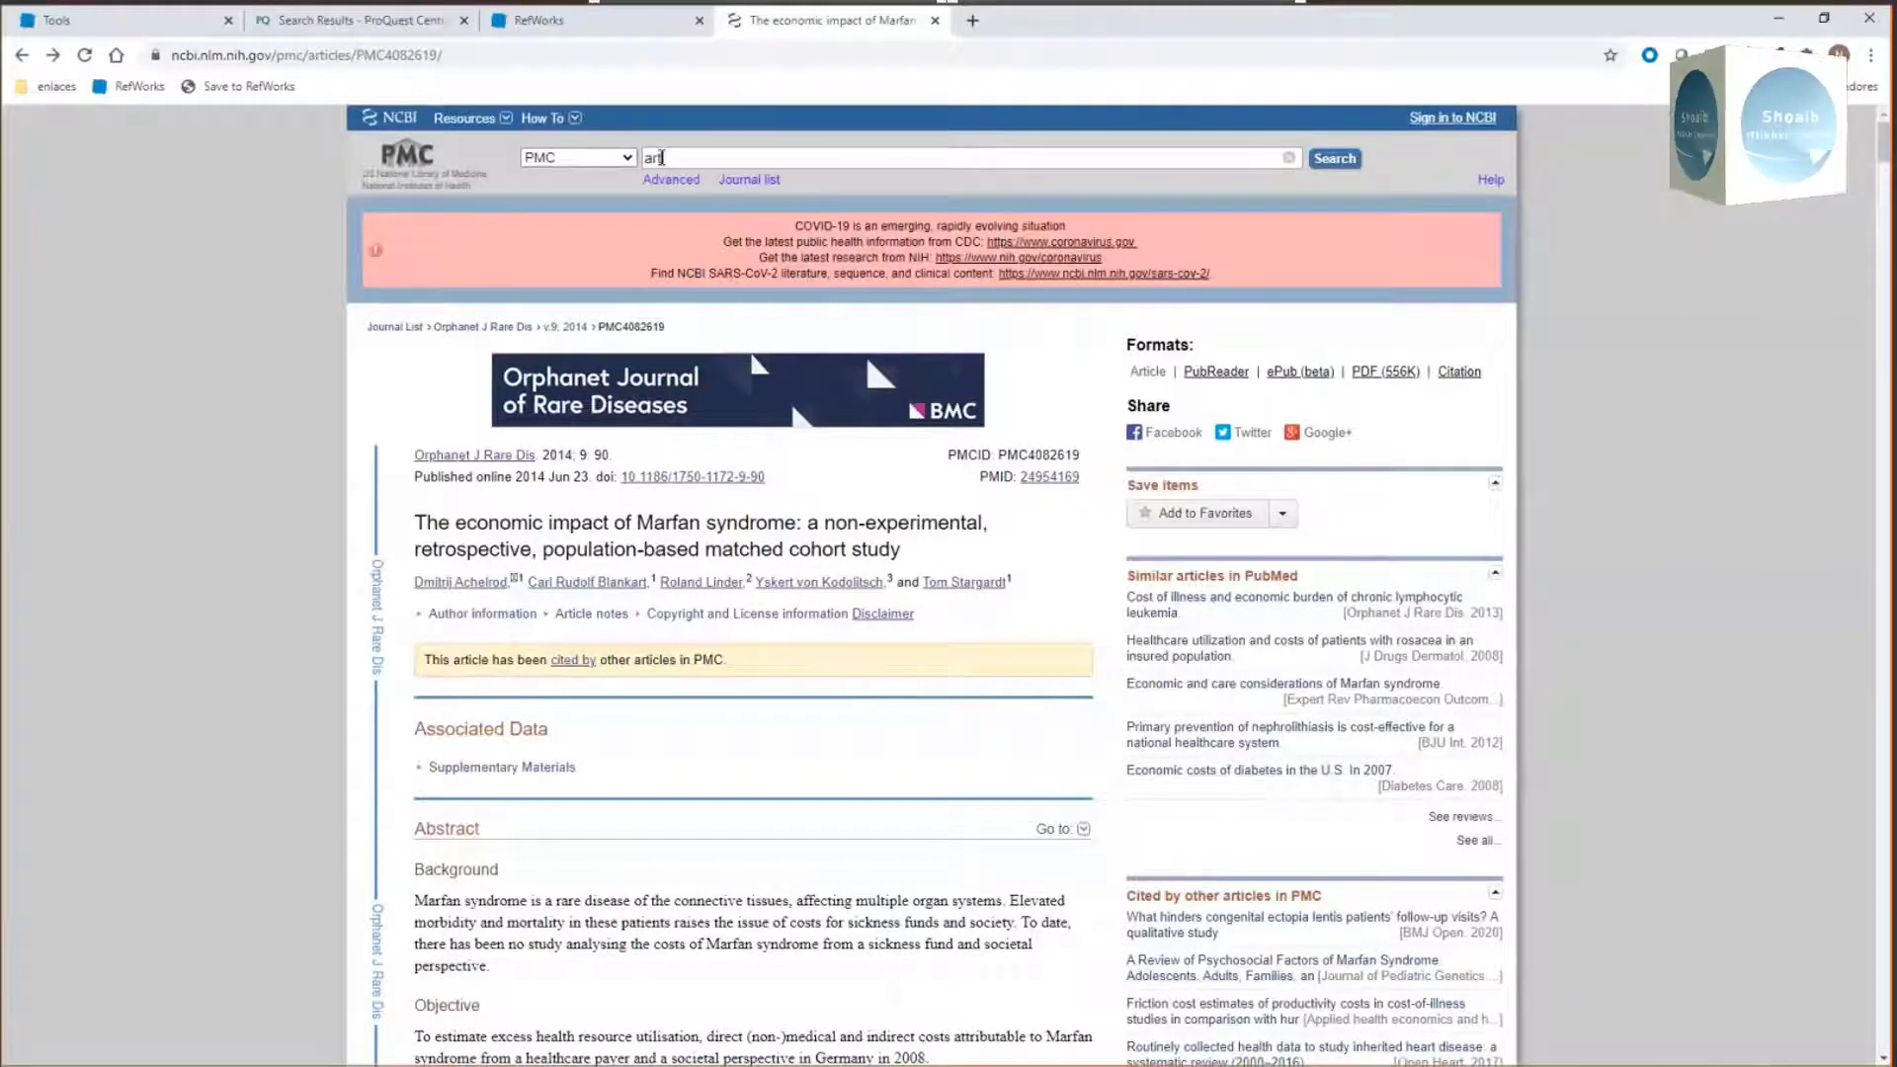
{"action": "type", "text": "hrit"}
{"action": "left_click", "coordinate": [774, 296]}
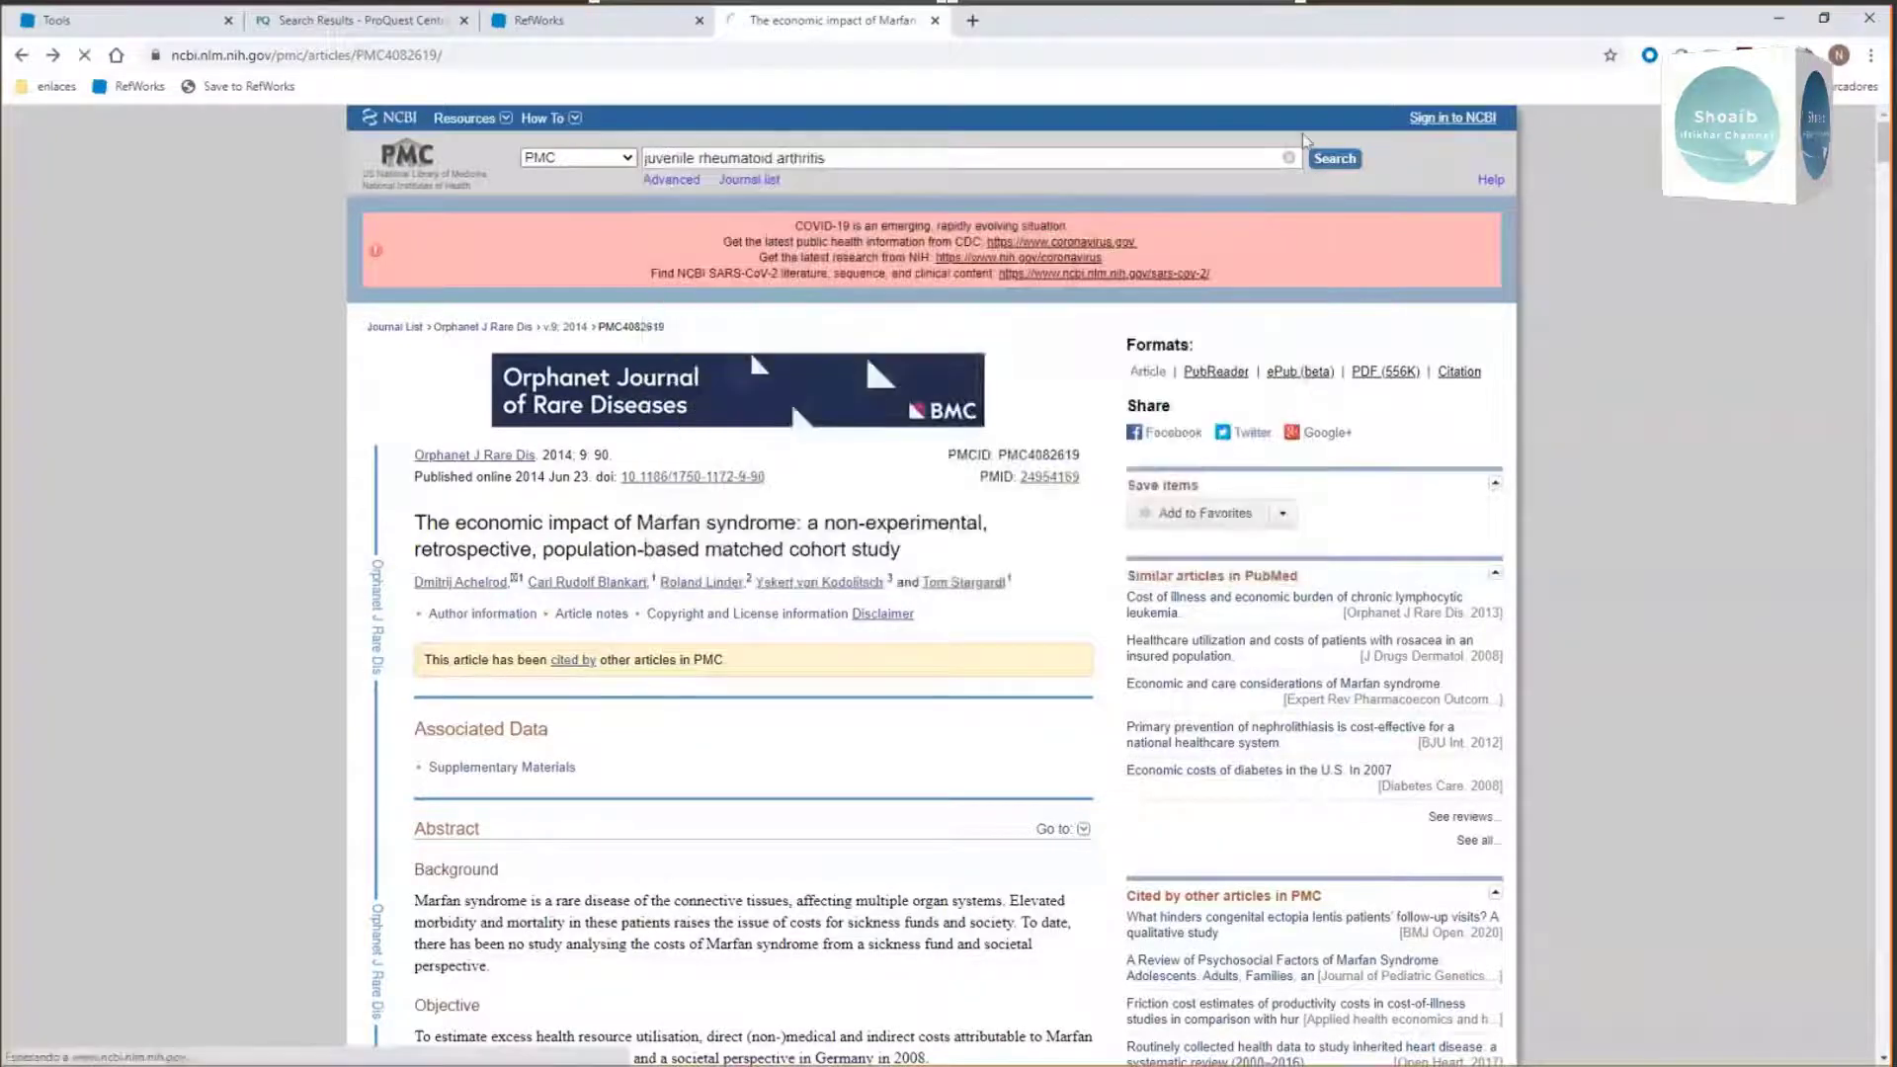
{"action": "left_click", "coordinate": [1348, 161]}
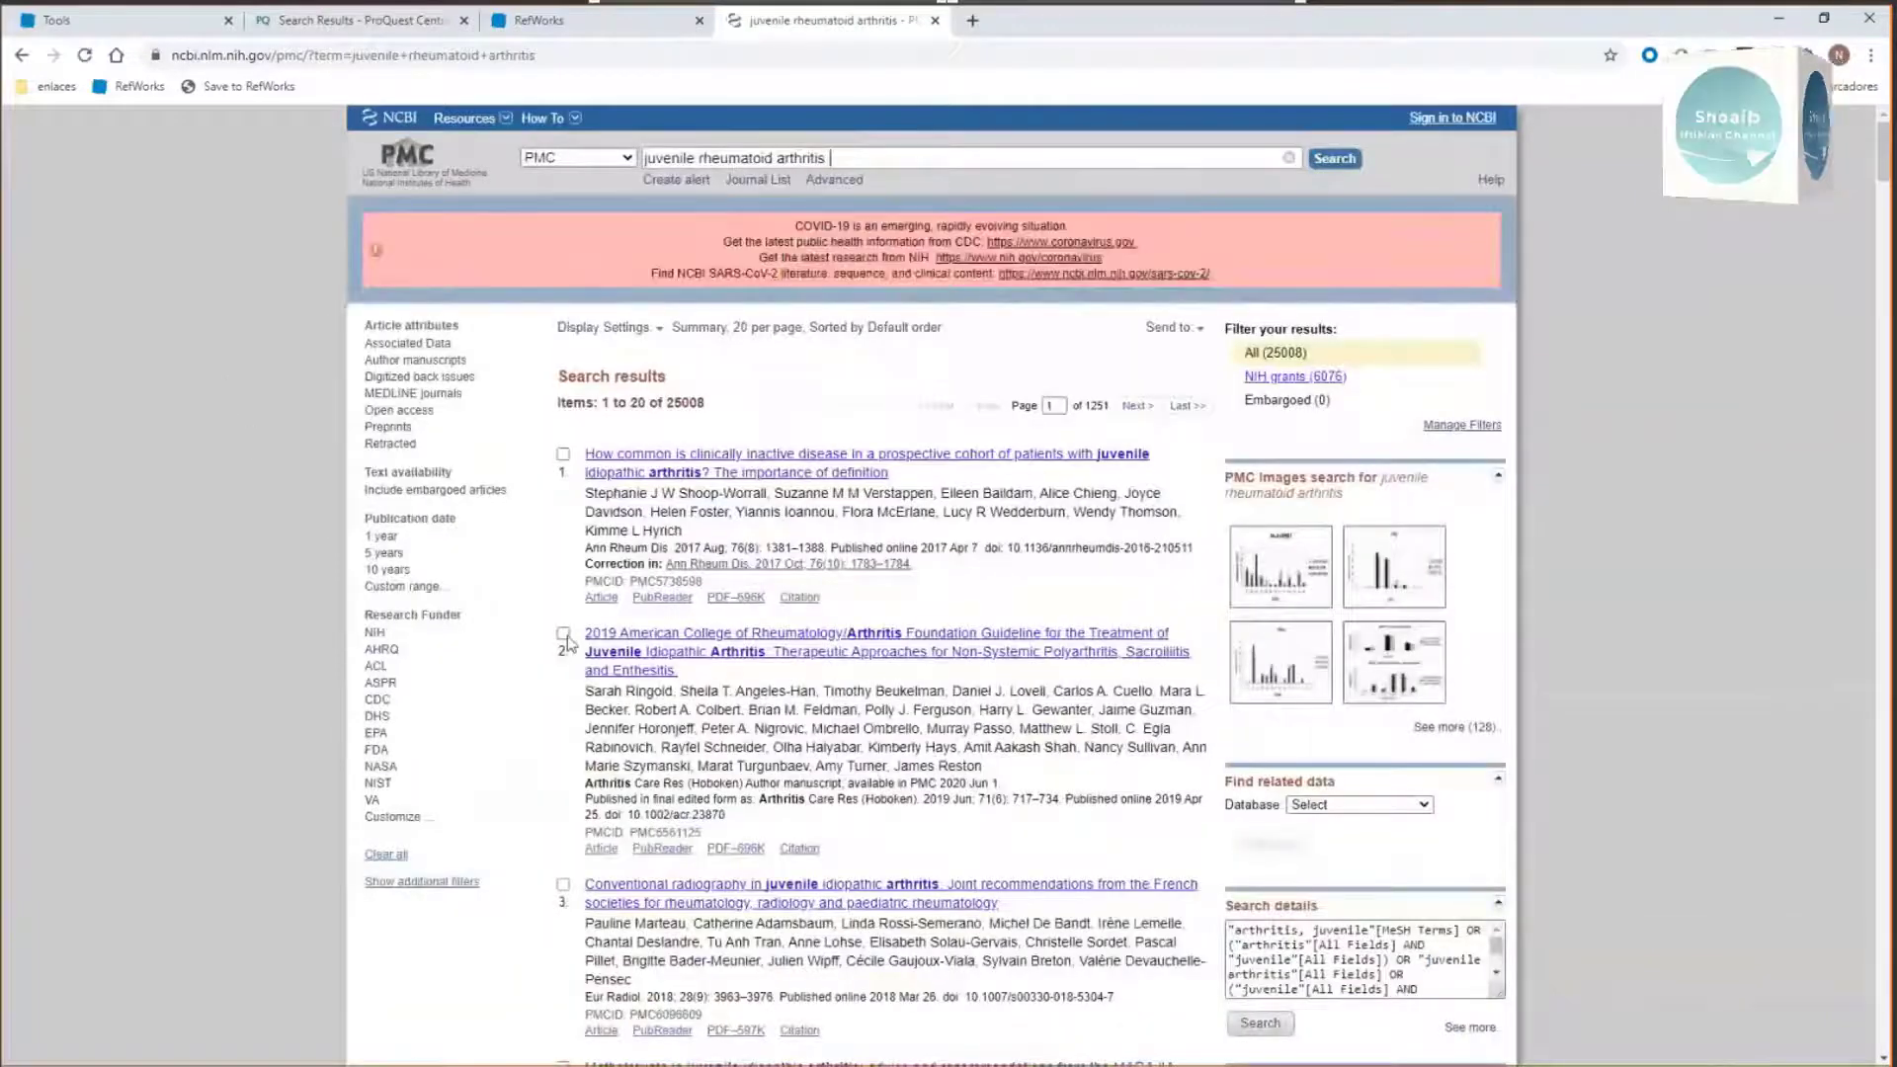
{"action": "left_click", "coordinate": [563, 634]}
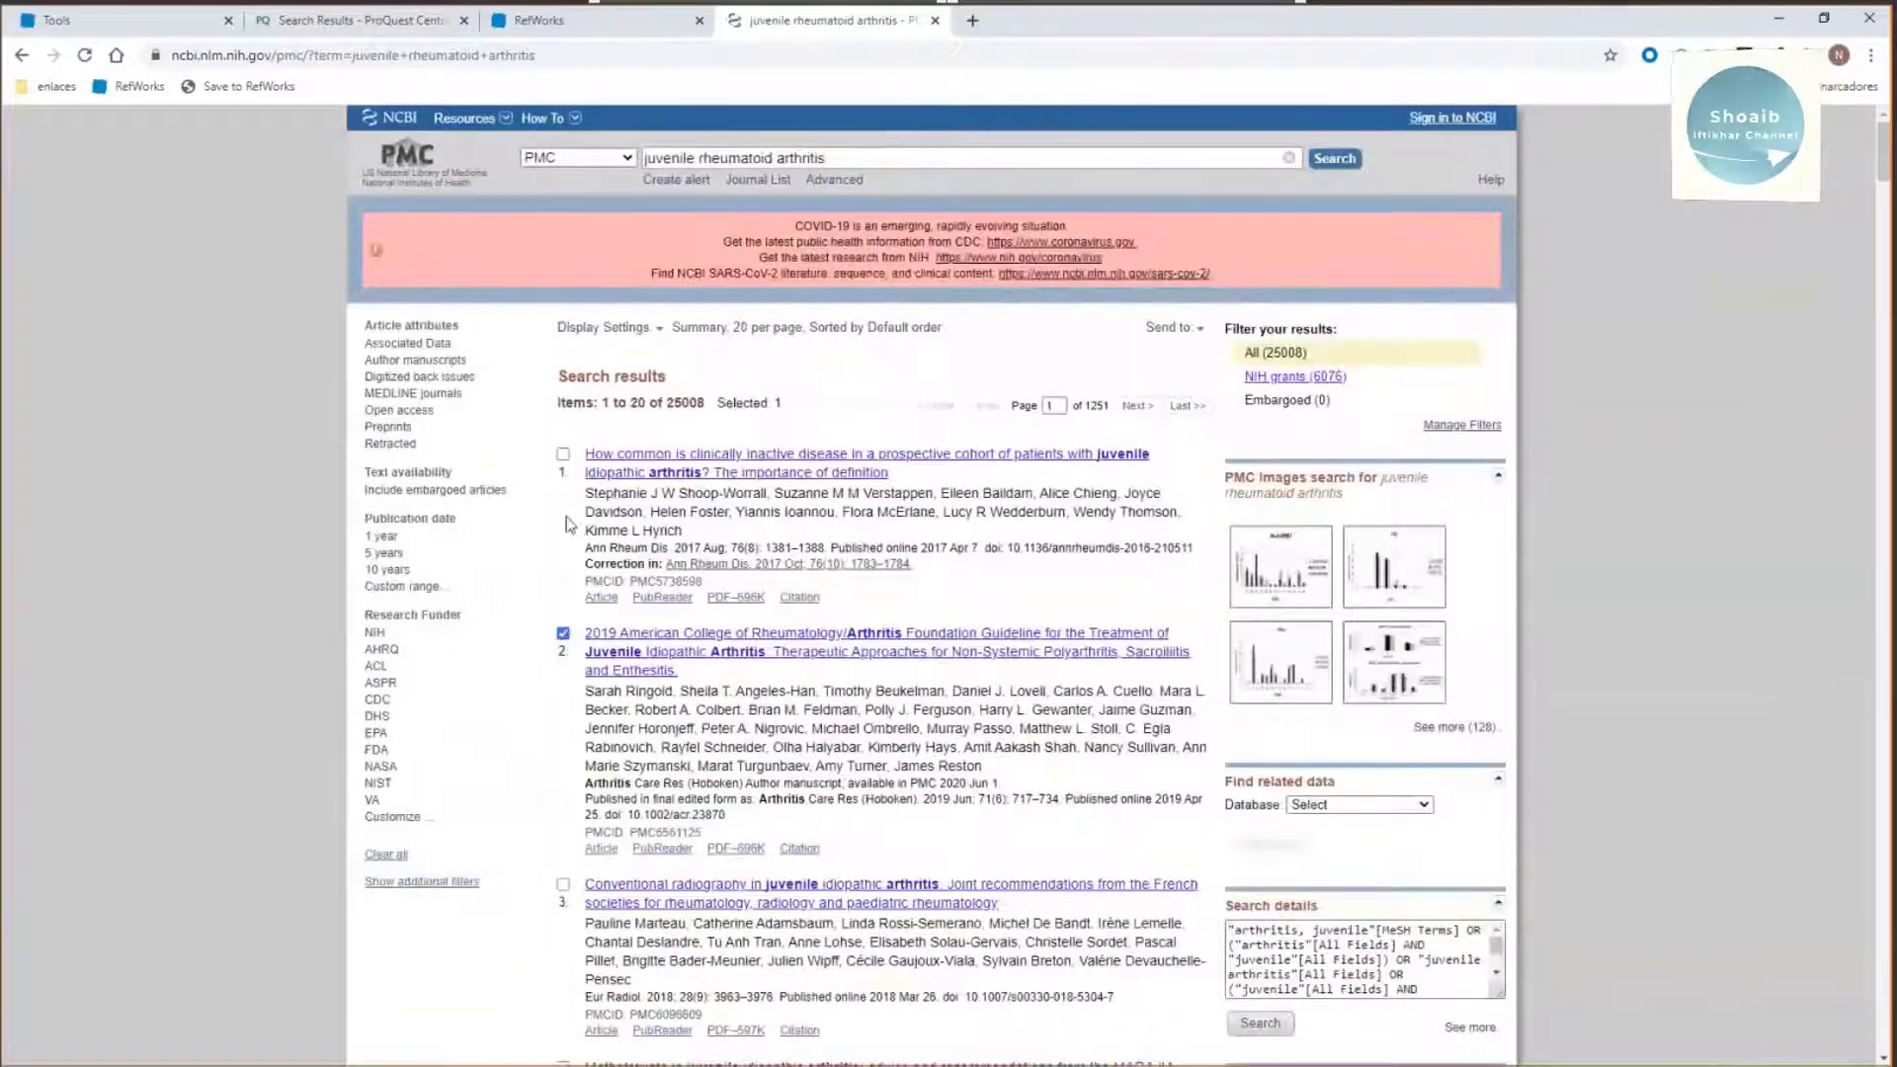
{"action": "left_click", "coordinate": [563, 636]}
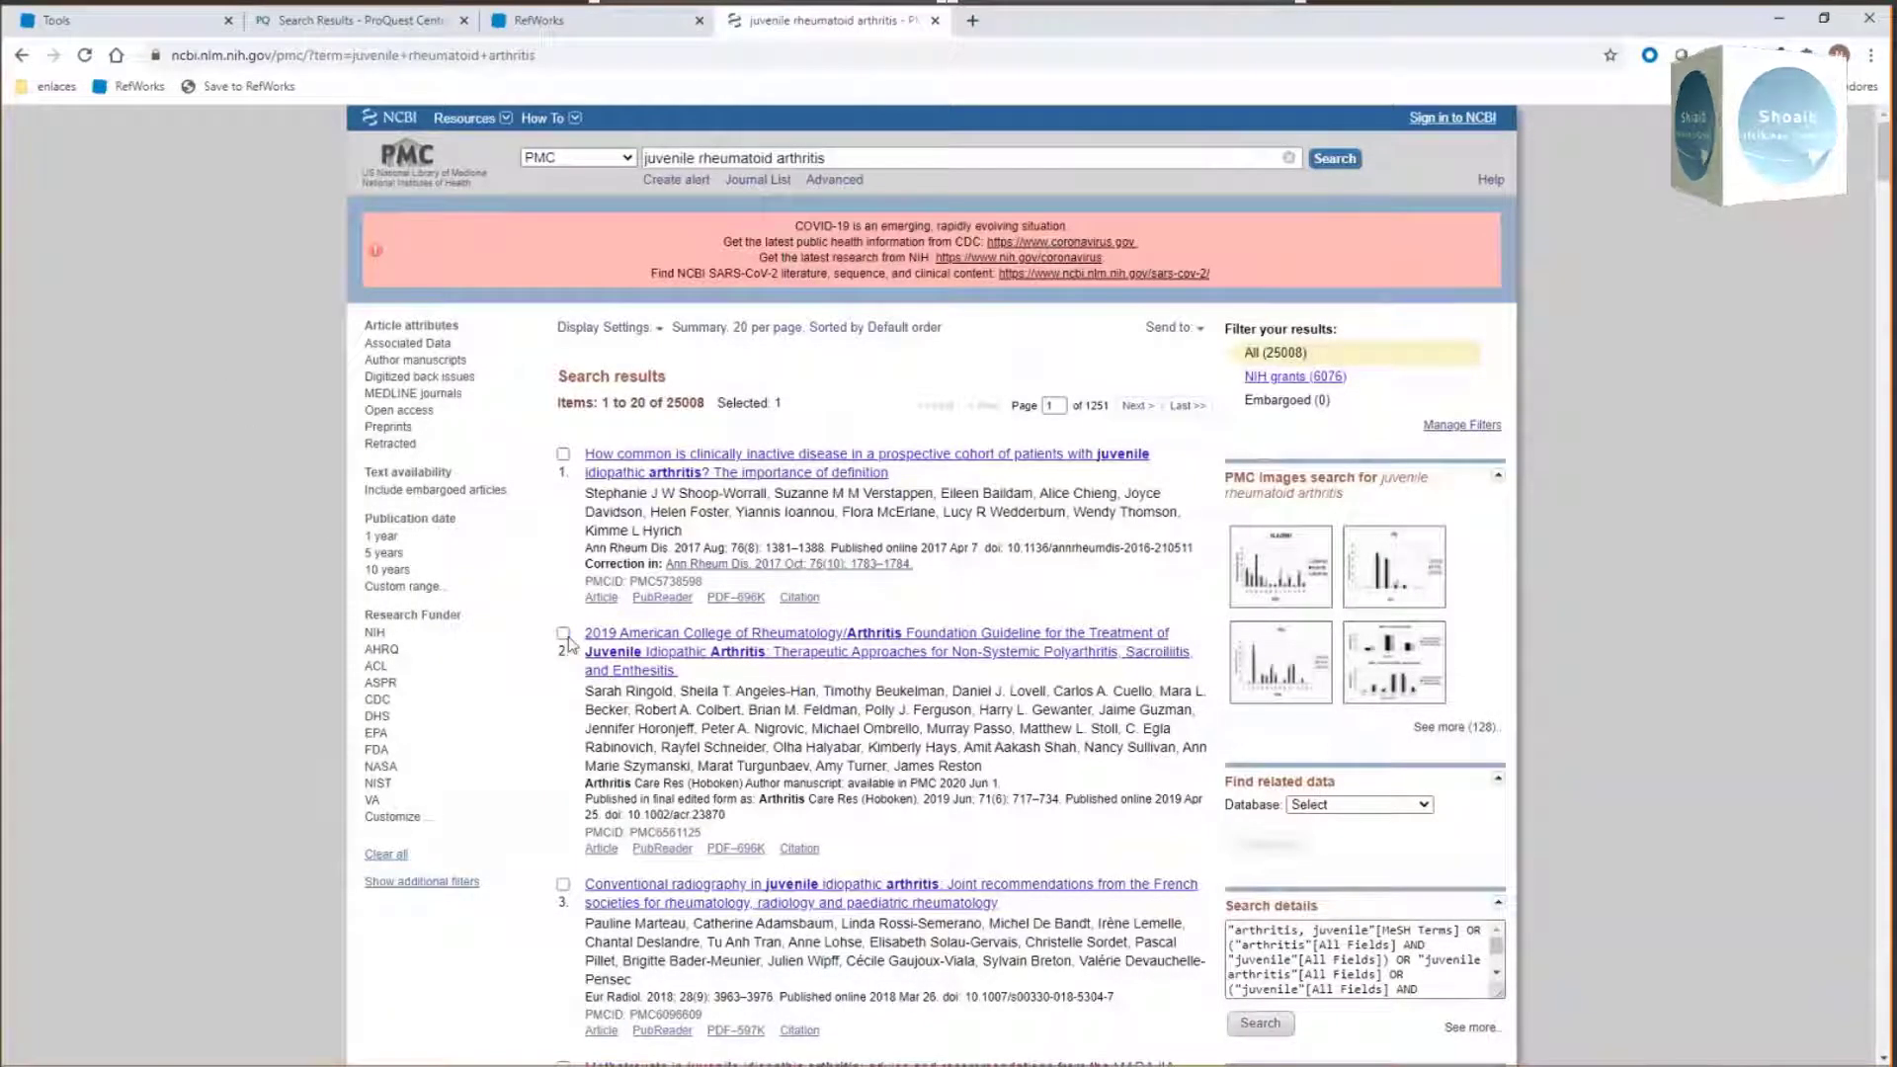
{"action": "left_click", "coordinate": [565, 637]}
{"action": "left_click", "coordinate": [564, 635]}
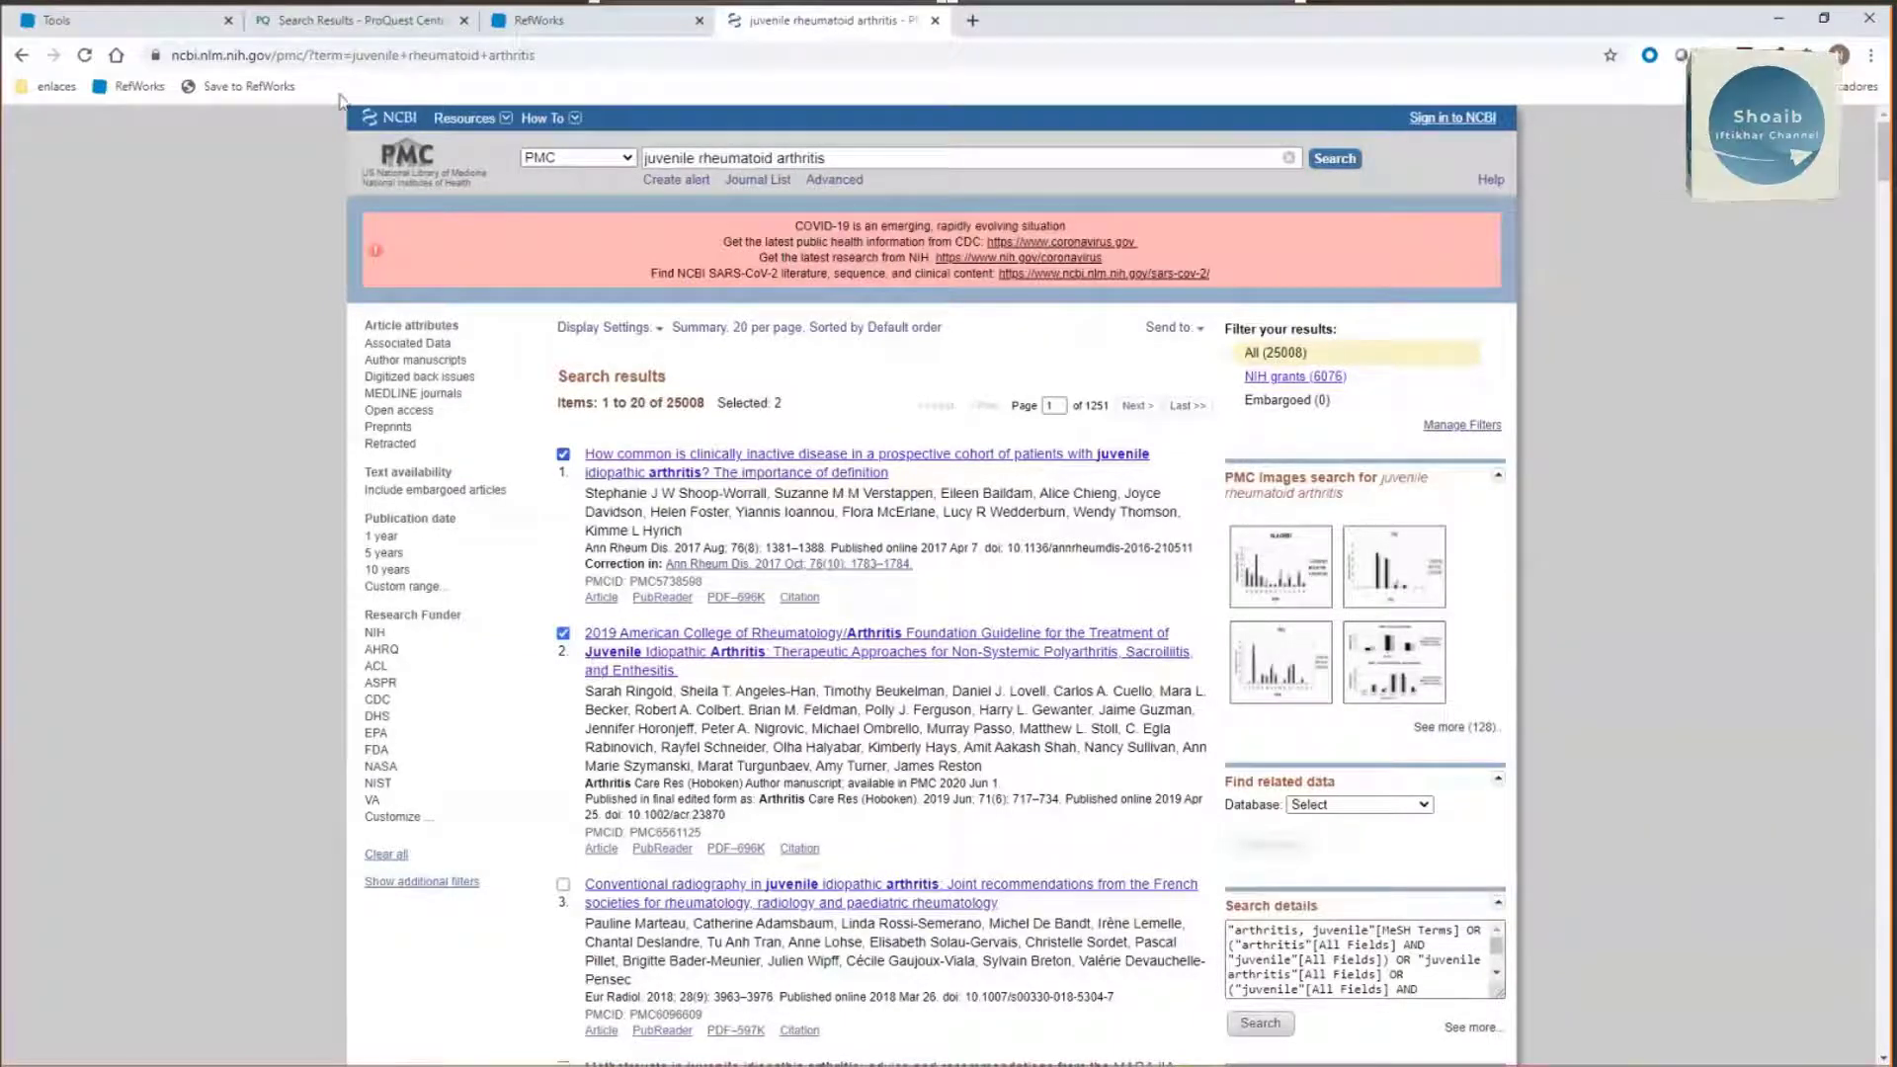
{"action": "left_click", "coordinate": [564, 455]}
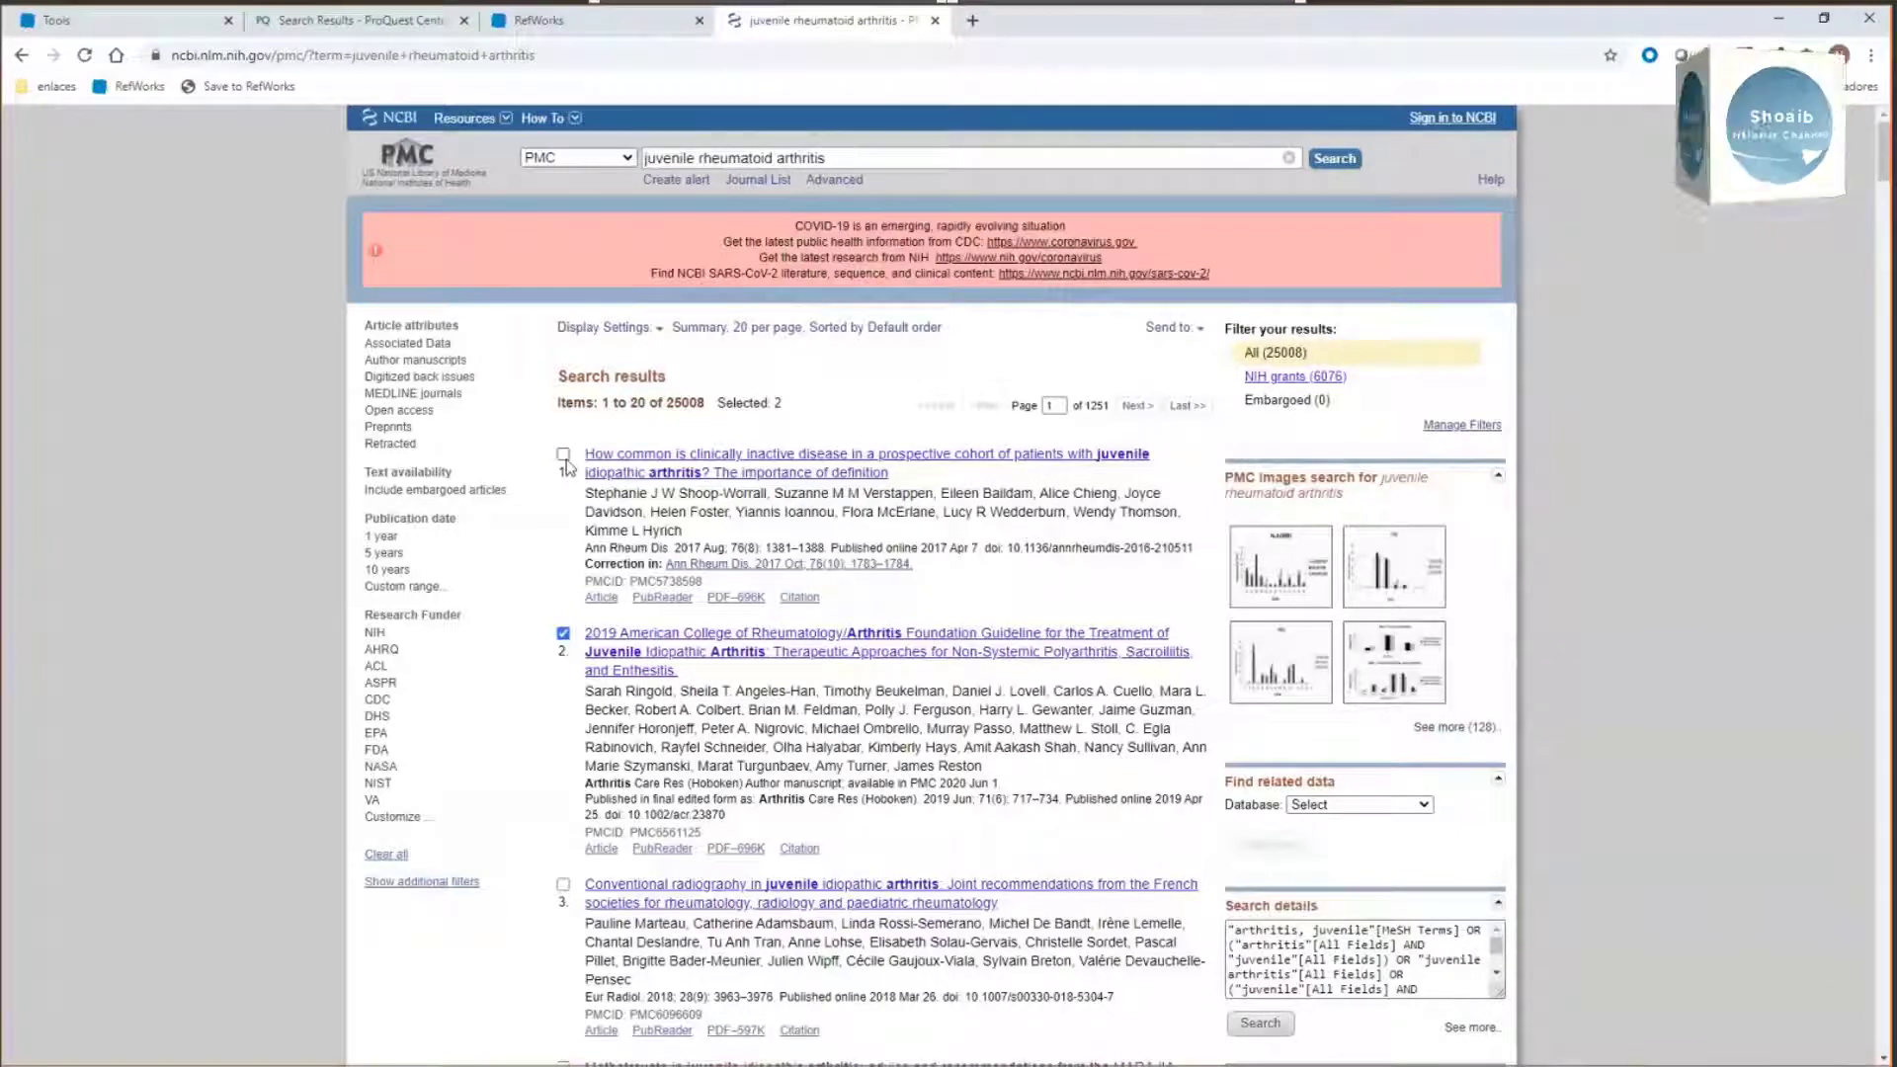
Step: Capture the search results with Save to RefWorks and select "Polyarticular juvenile idiopathic arthritis – epidemiology and management approaches" and "Juvenile Idiopathic Arthritis: Diagnosis and Treatment"
{"action": "left_click", "coordinate": [220, 89]}
{"action": "left_click", "coordinate": [722, 1031]}
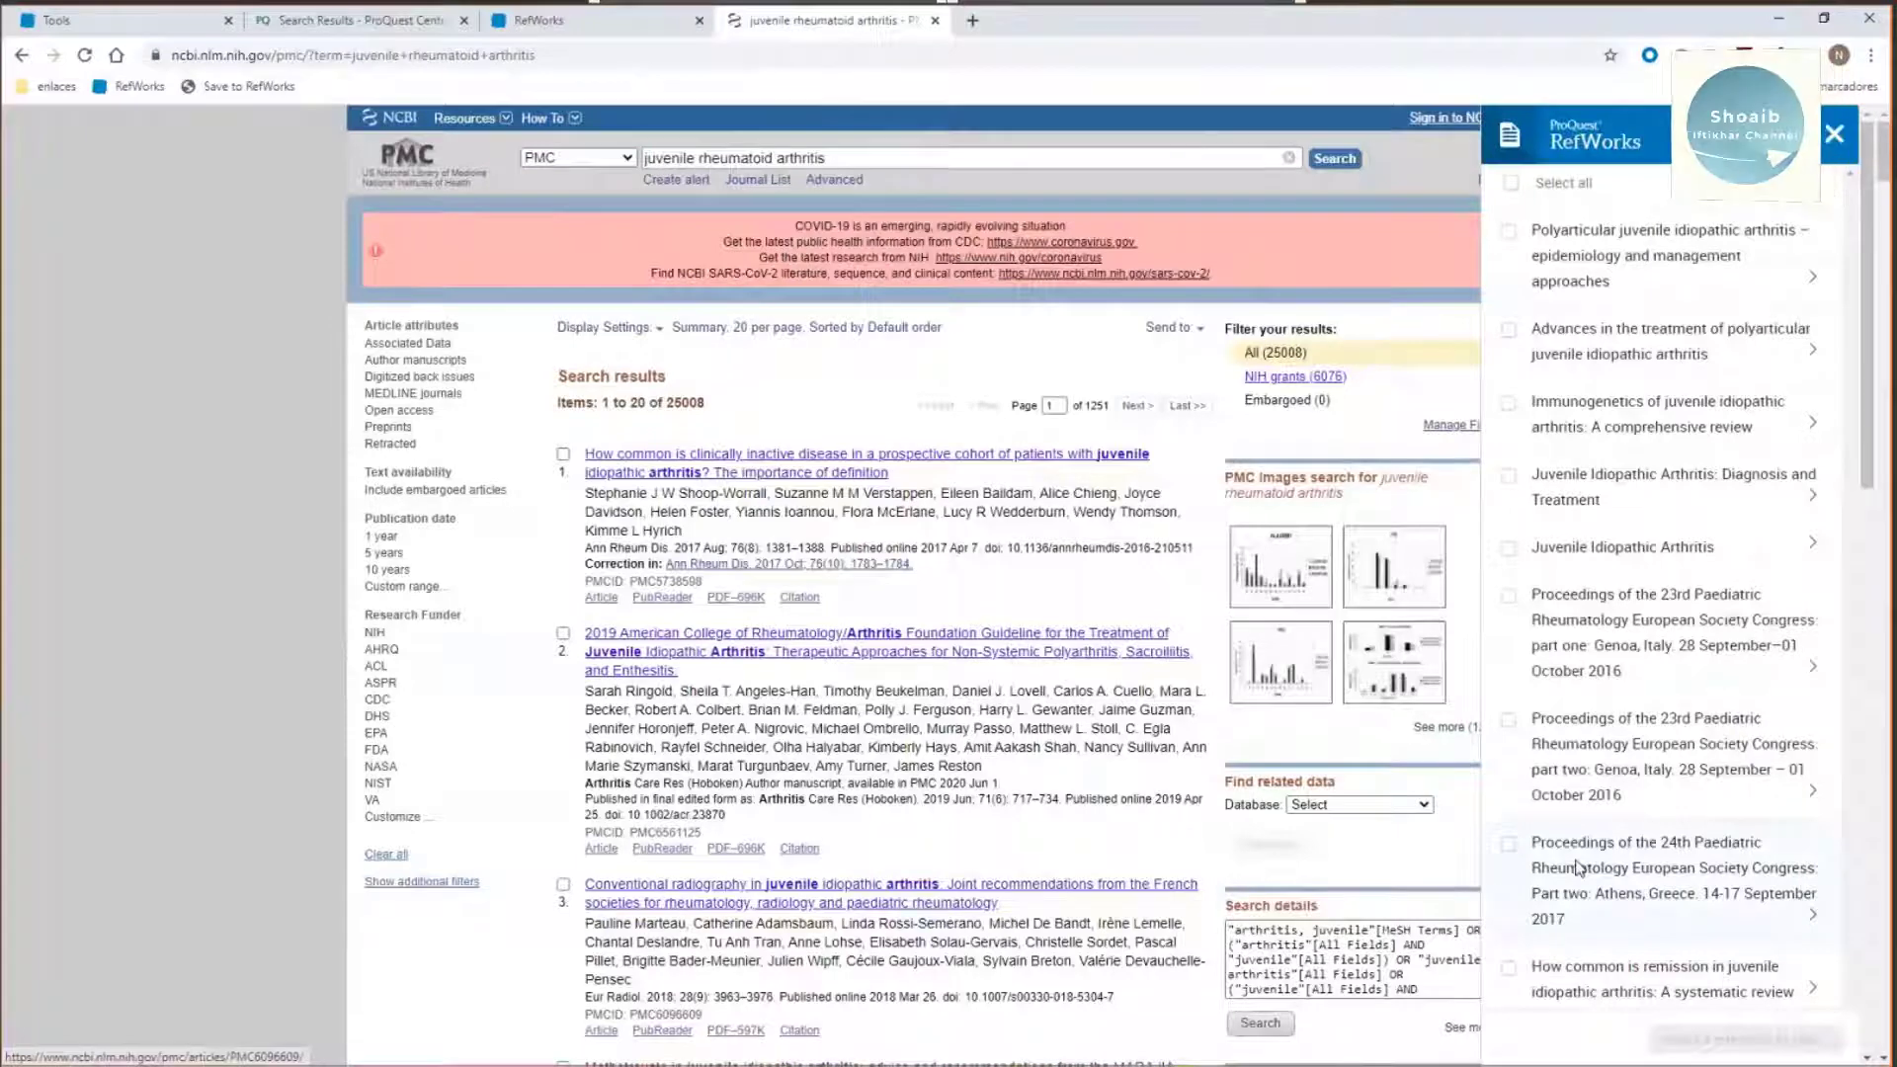
{"action": "left_click", "coordinate": [1807, 281]}
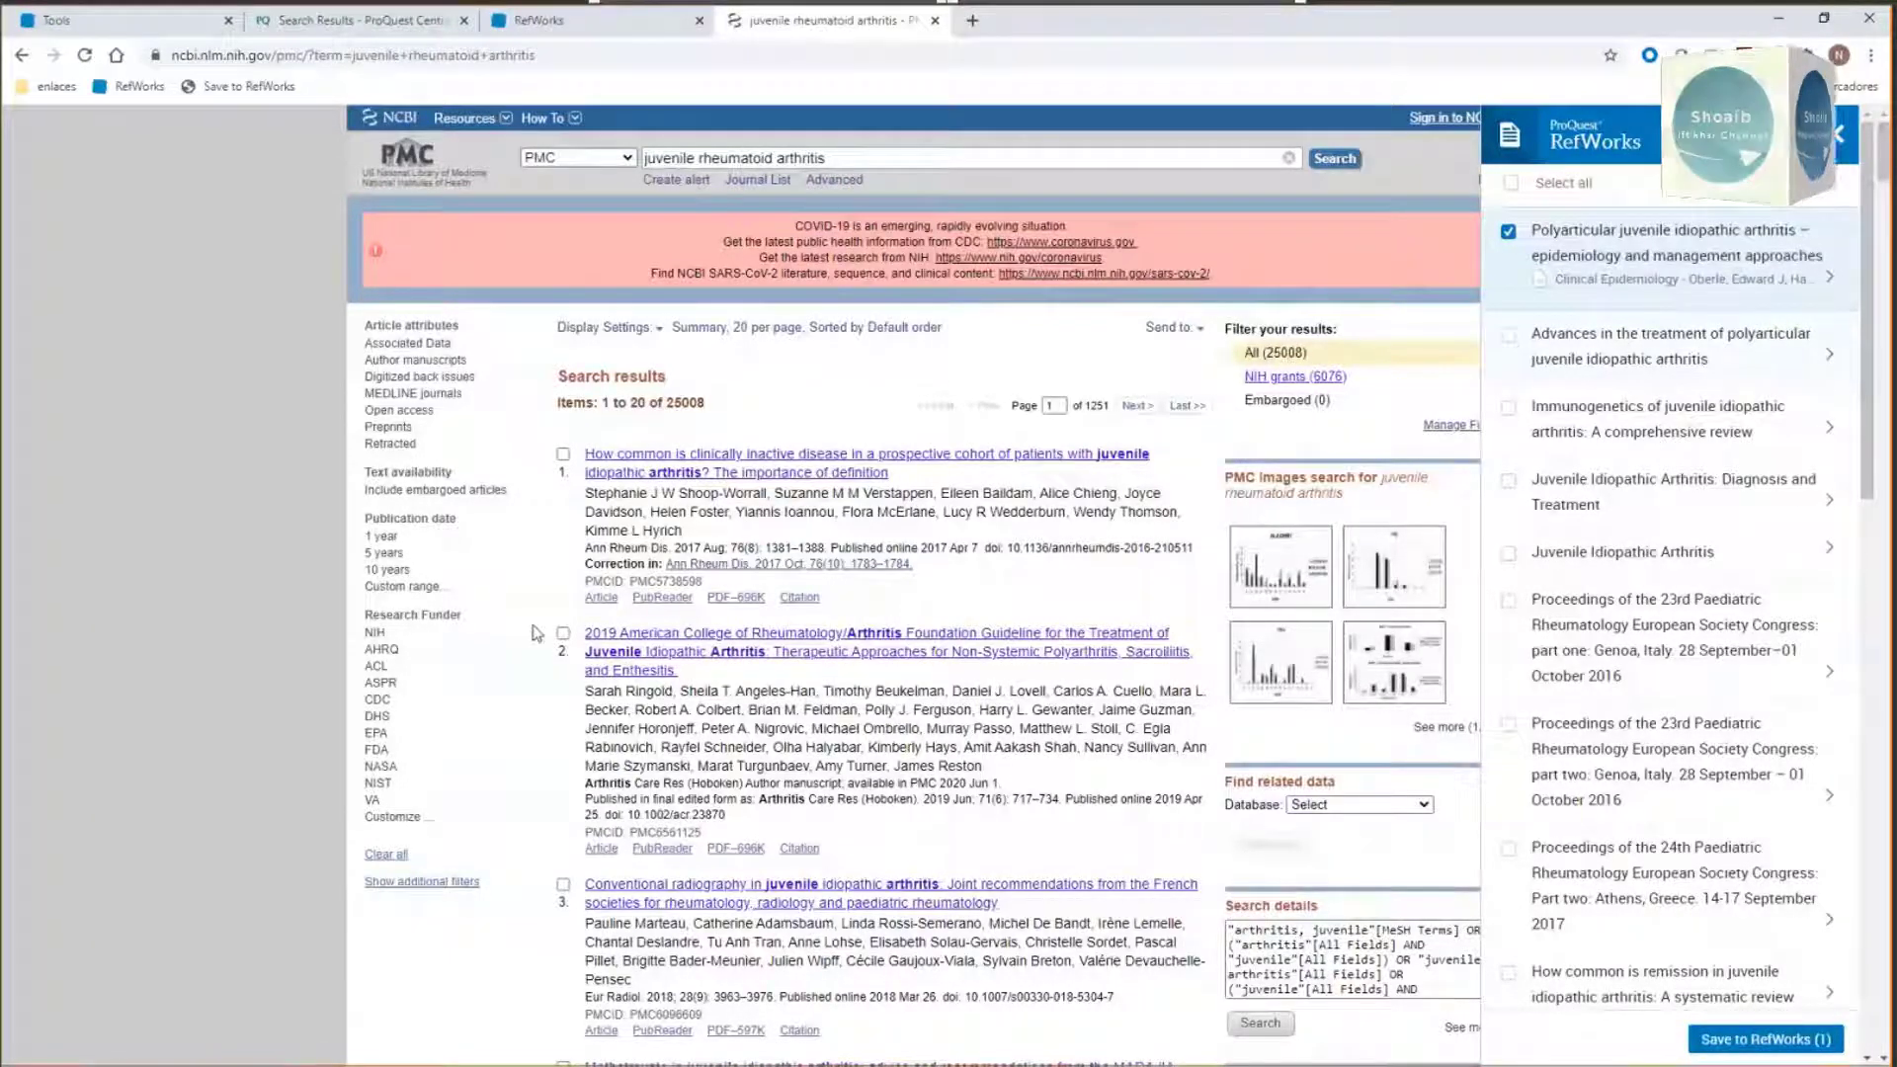
{"action": "left_click", "coordinate": [1506, 338]}
{"action": "left_click", "coordinate": [1509, 235]}
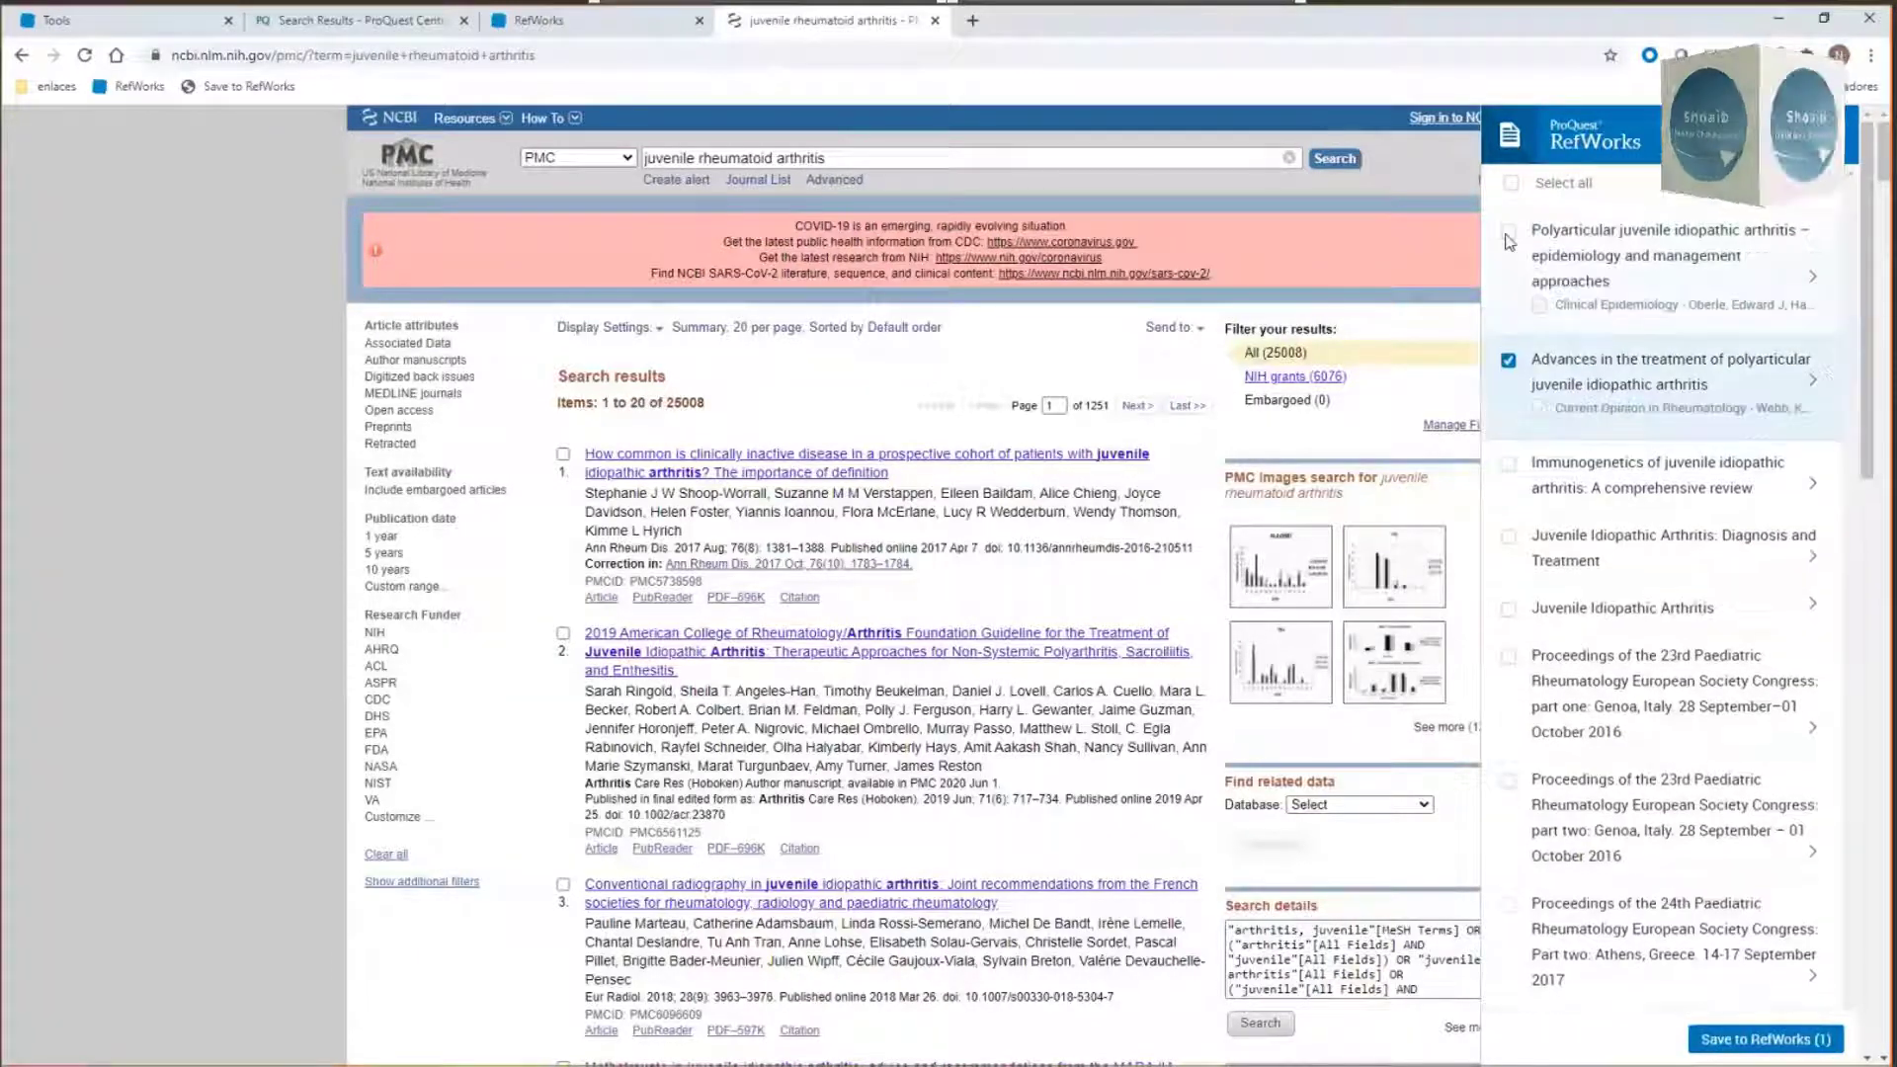
{"action": "left_click", "coordinate": [1509, 235]}
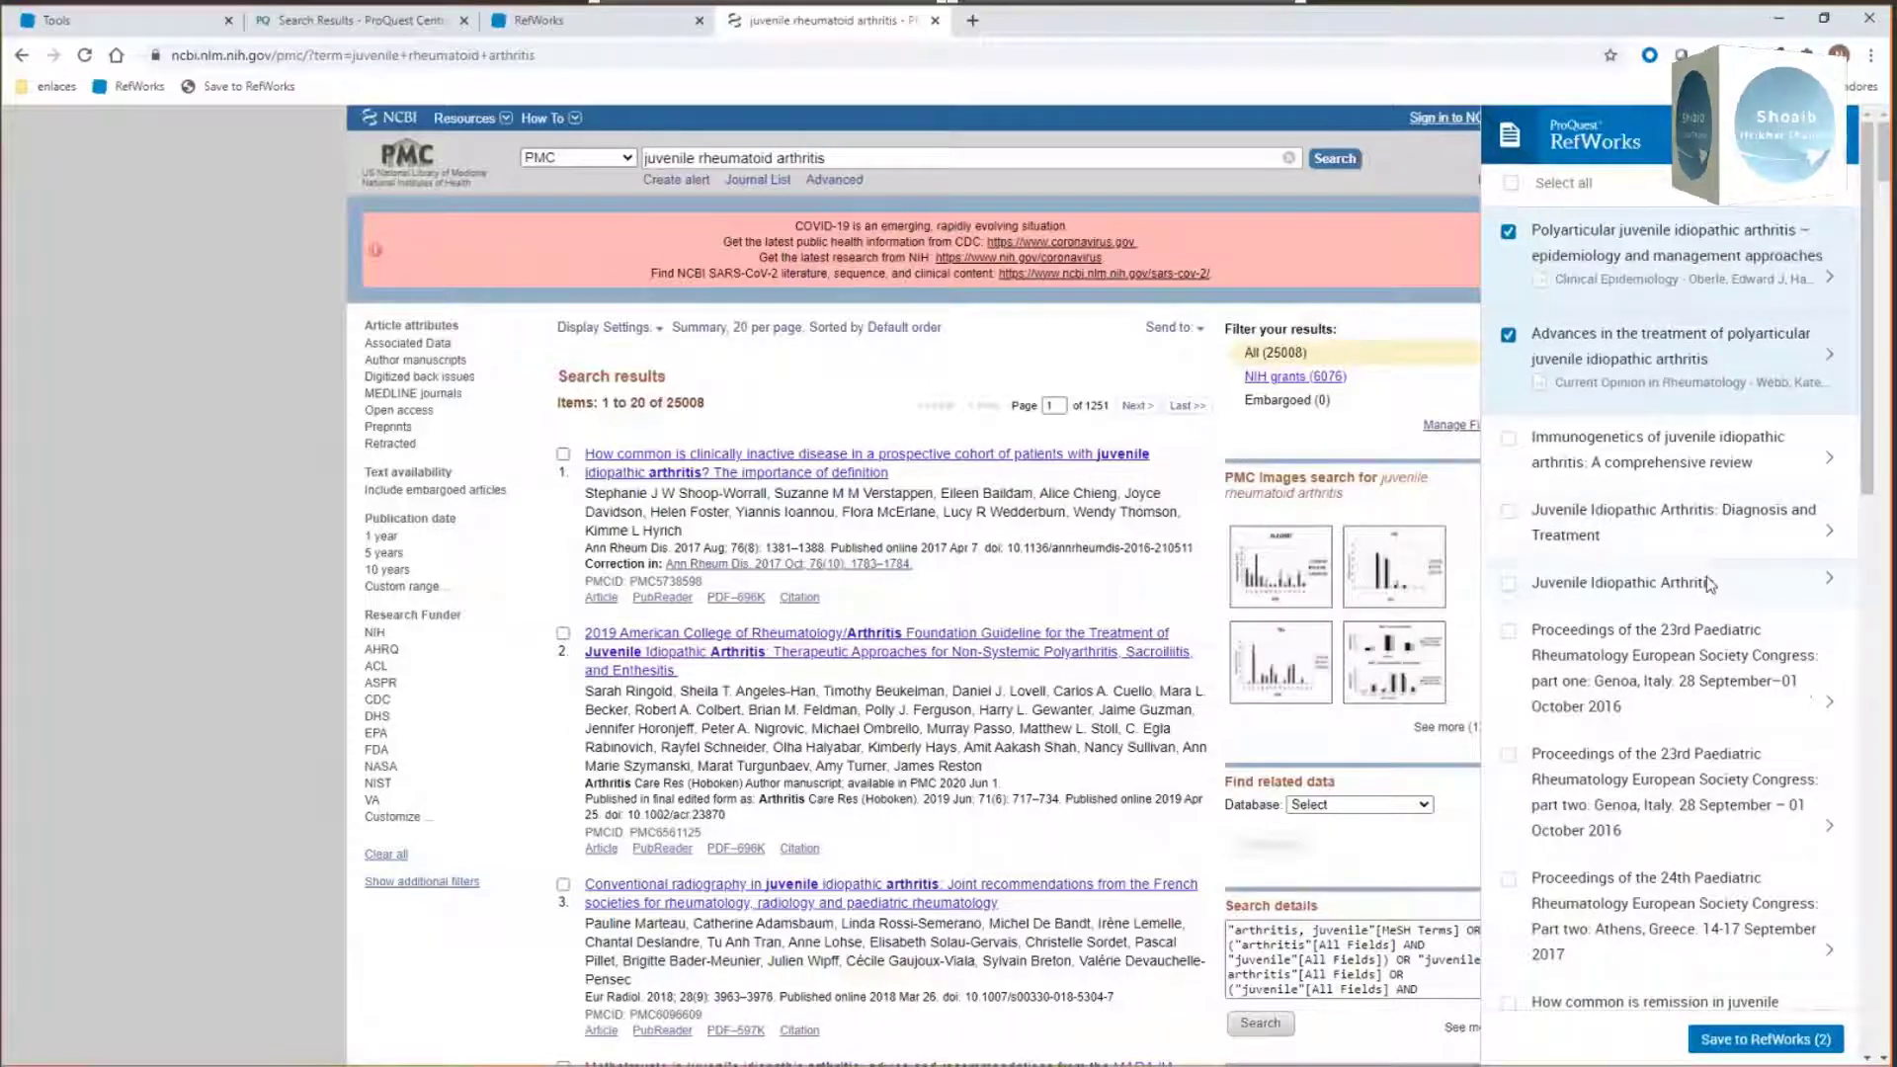
{"action": "left_click", "coordinate": [1636, 584]}
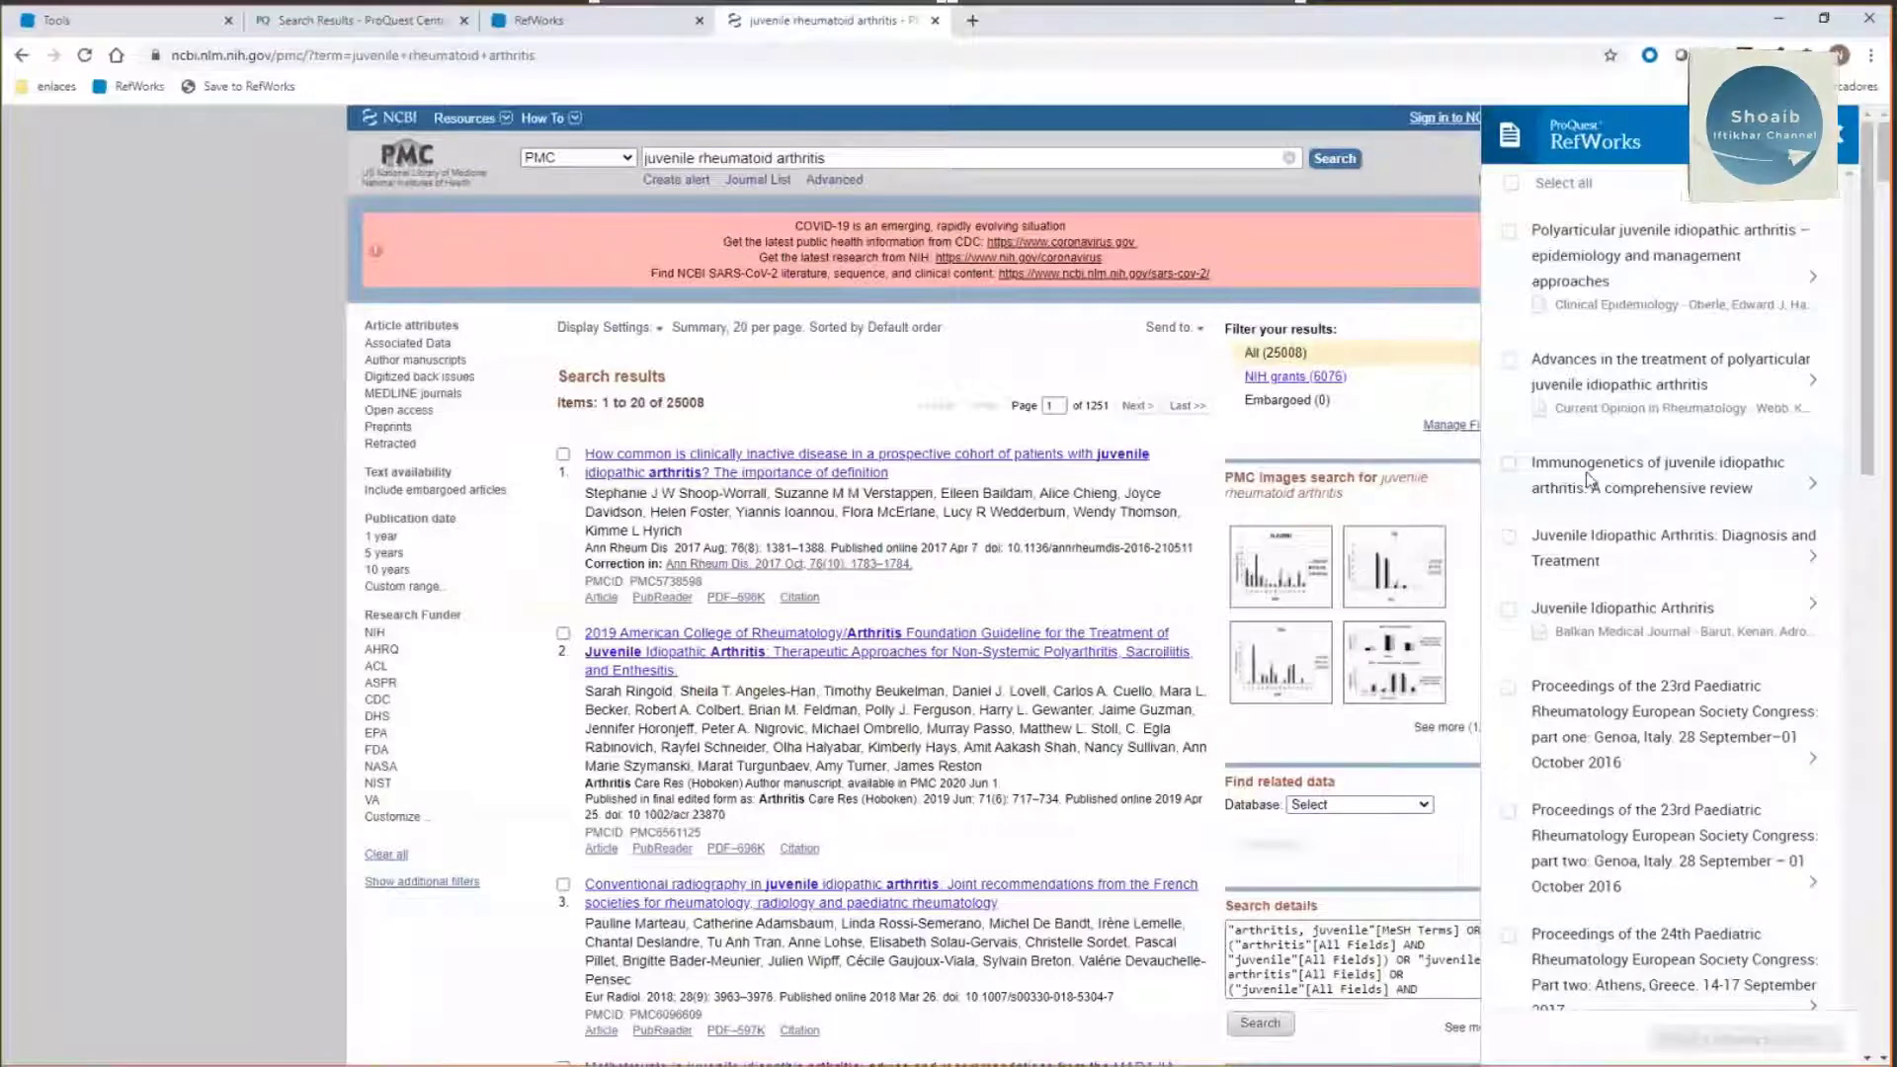
{"action": "left_click", "coordinate": [1494, 257]}
{"action": "left_click", "coordinate": [1508, 511]}
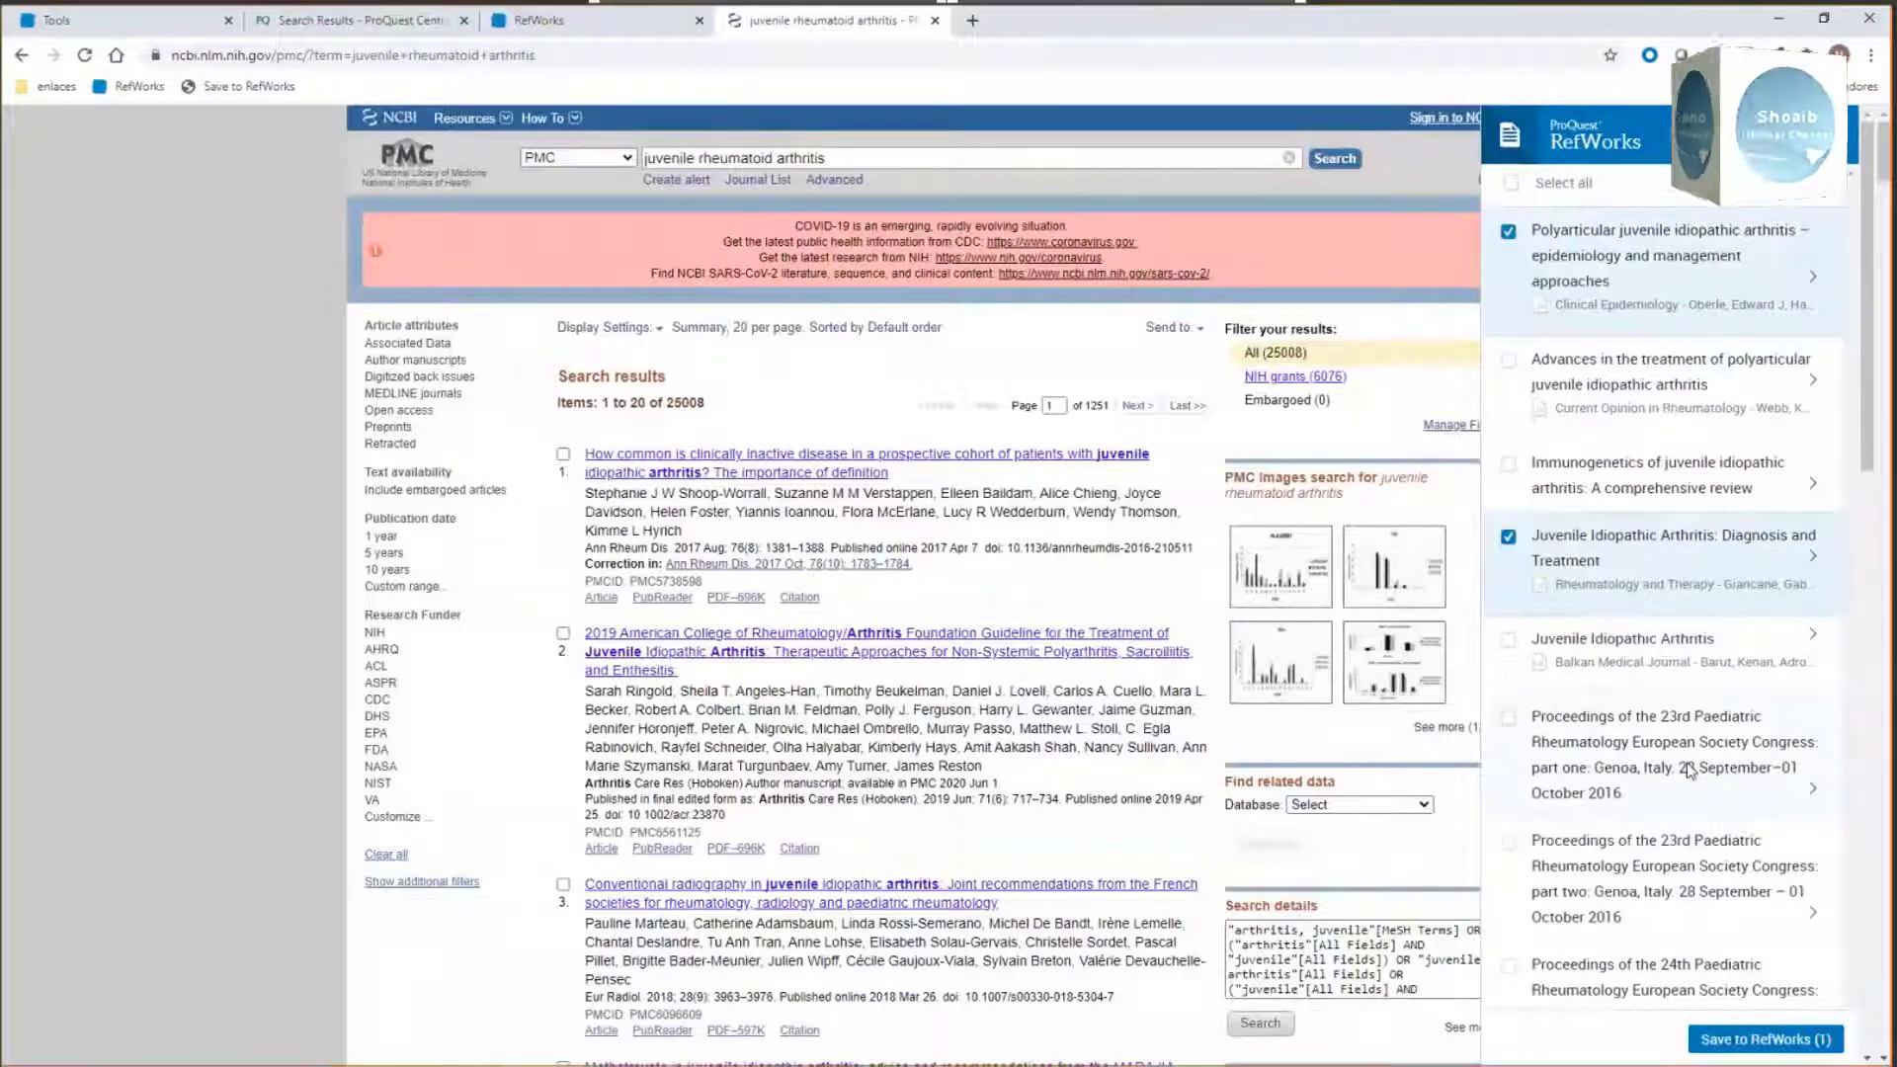
Step: Import the selected references into Untitled Project without assigning a folder, close the sidebar and return to the RefWorks Tools page
{"action": "left_click", "coordinate": [1766, 1040]}
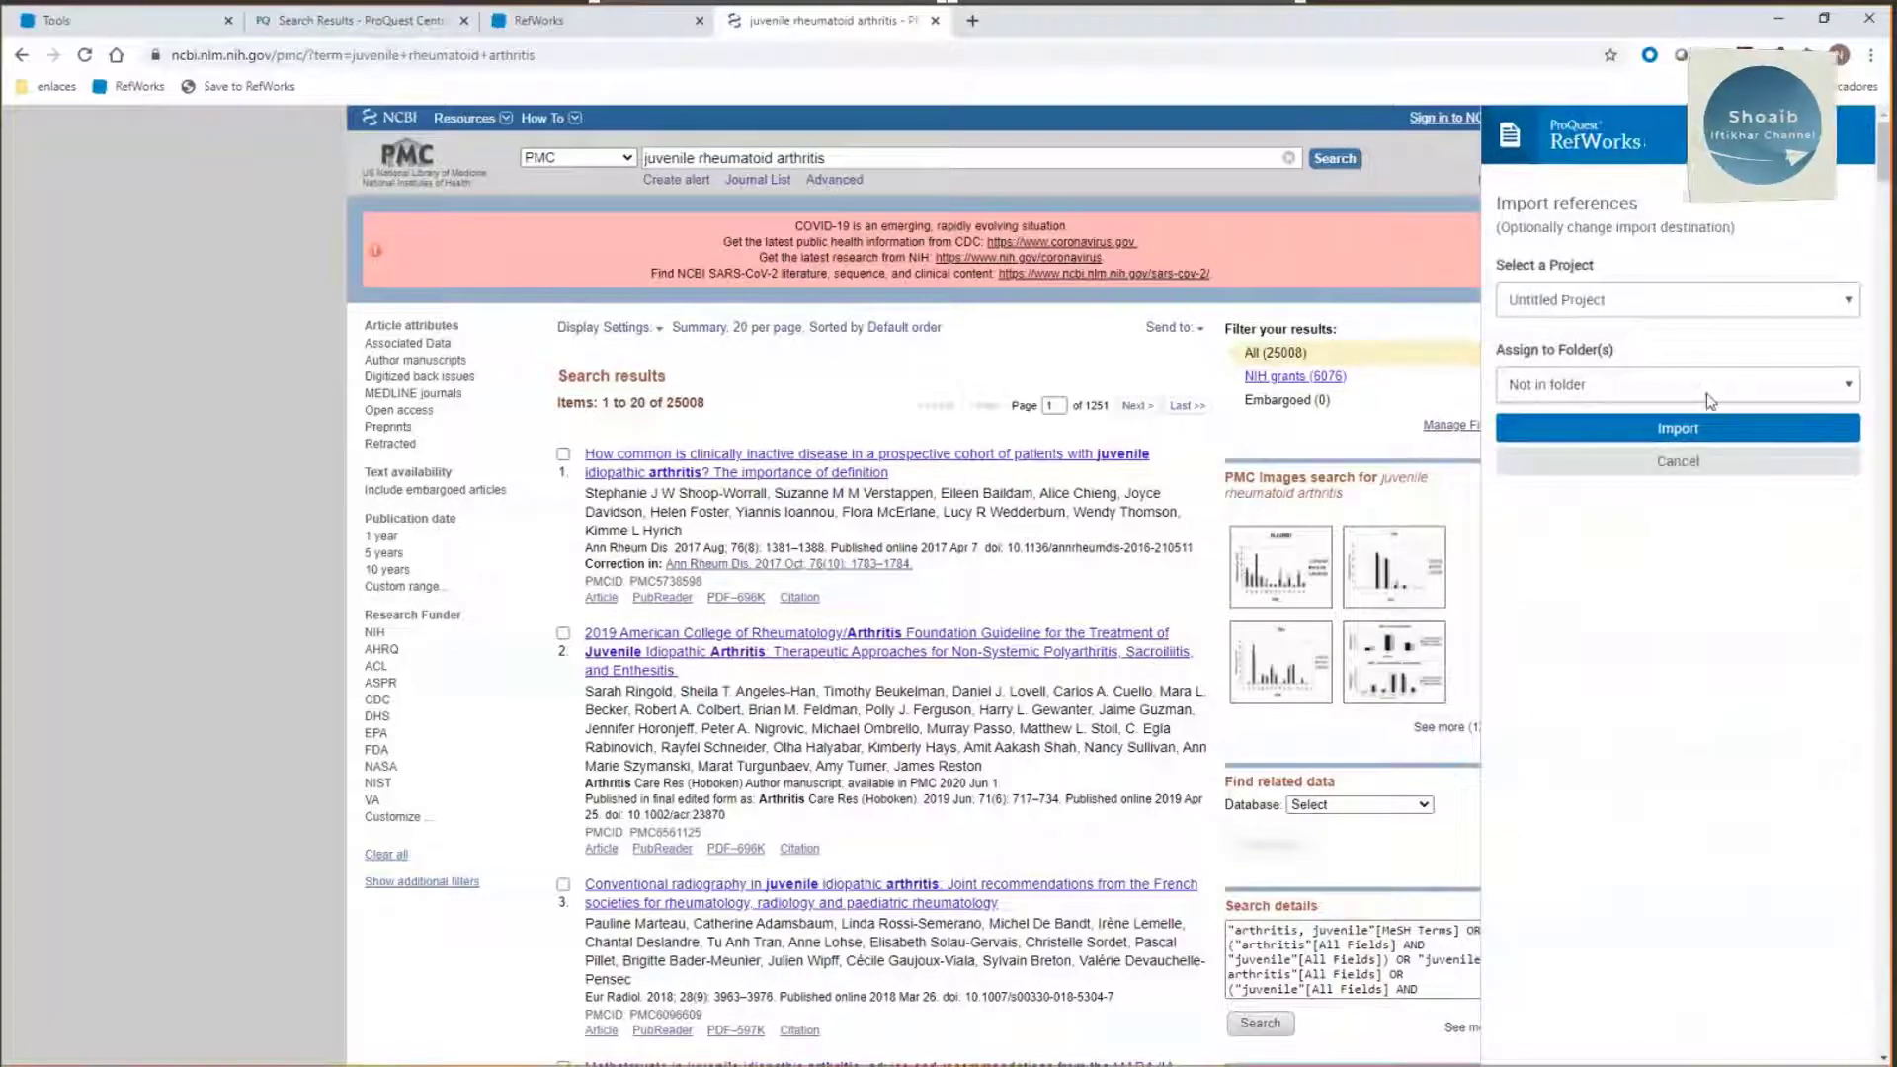
{"action": "left_click", "coordinate": [1620, 427]}
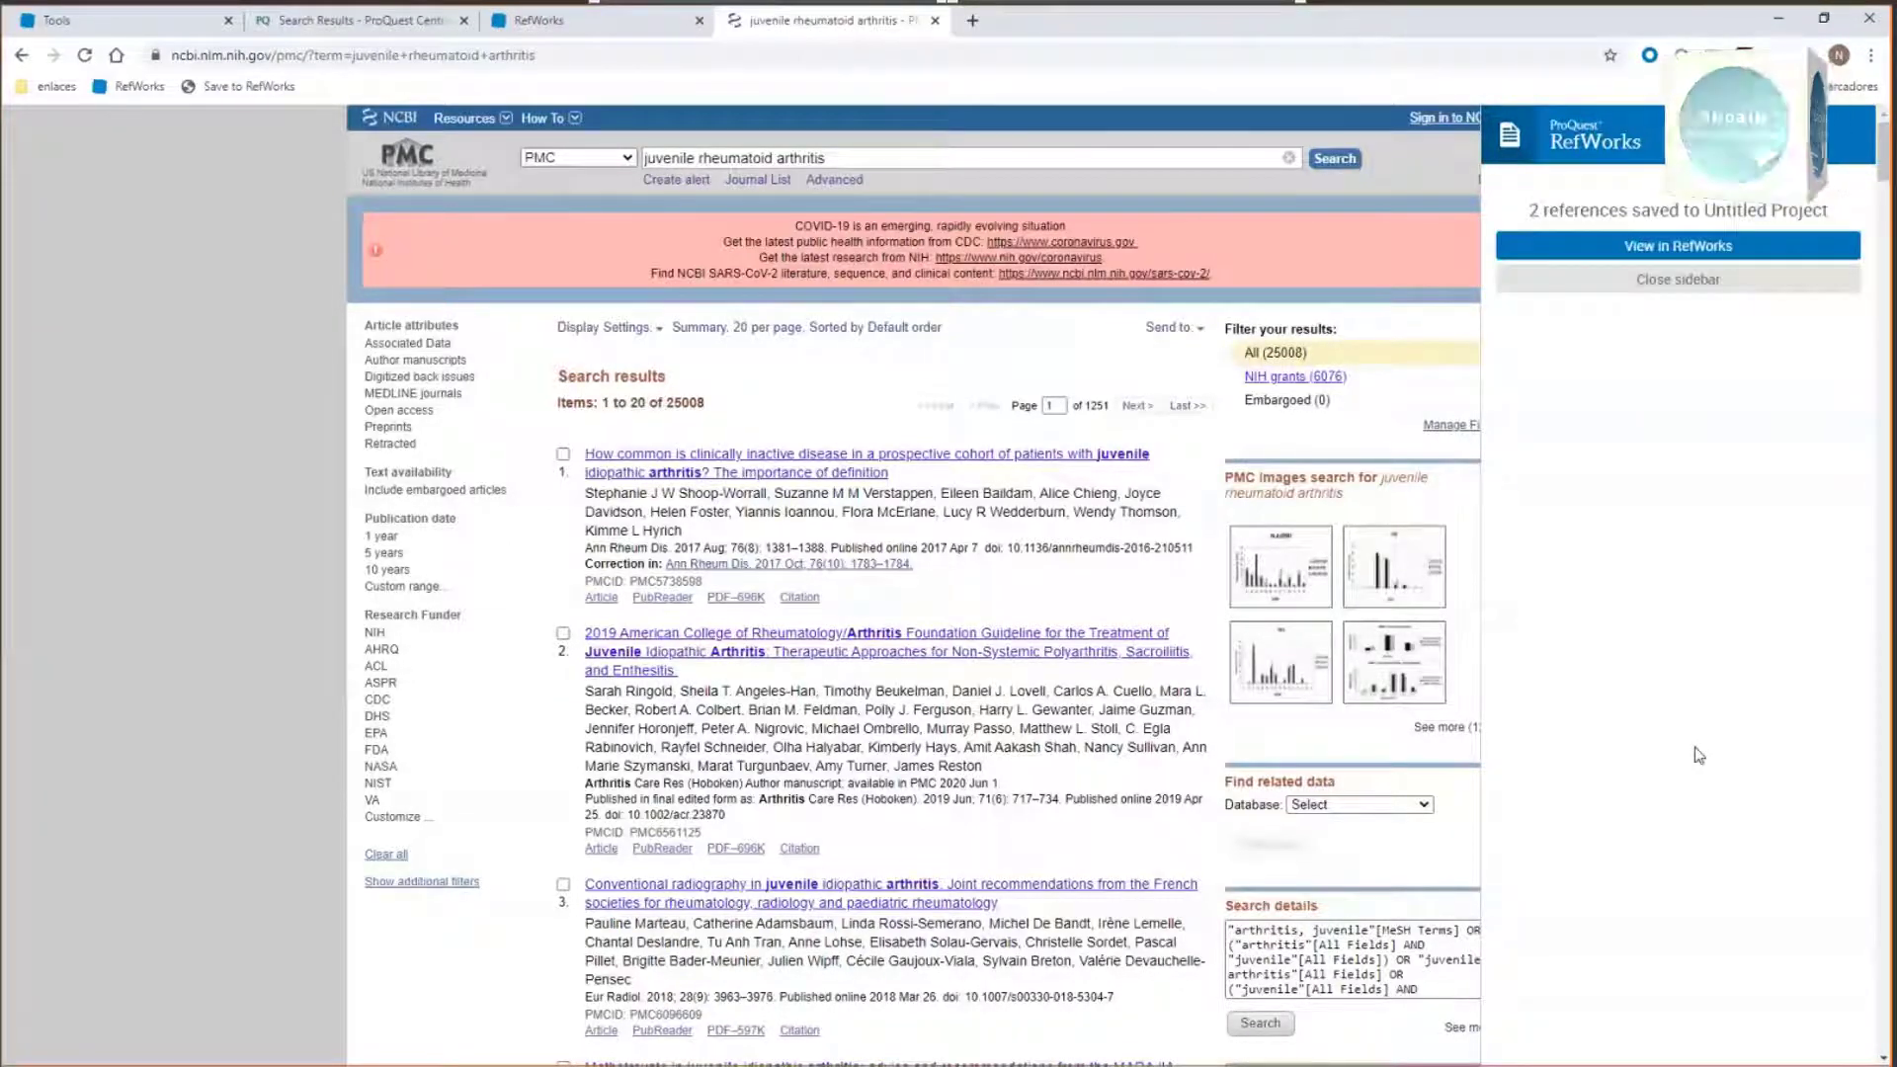
{"action": "left_click", "coordinate": [1629, 285]}
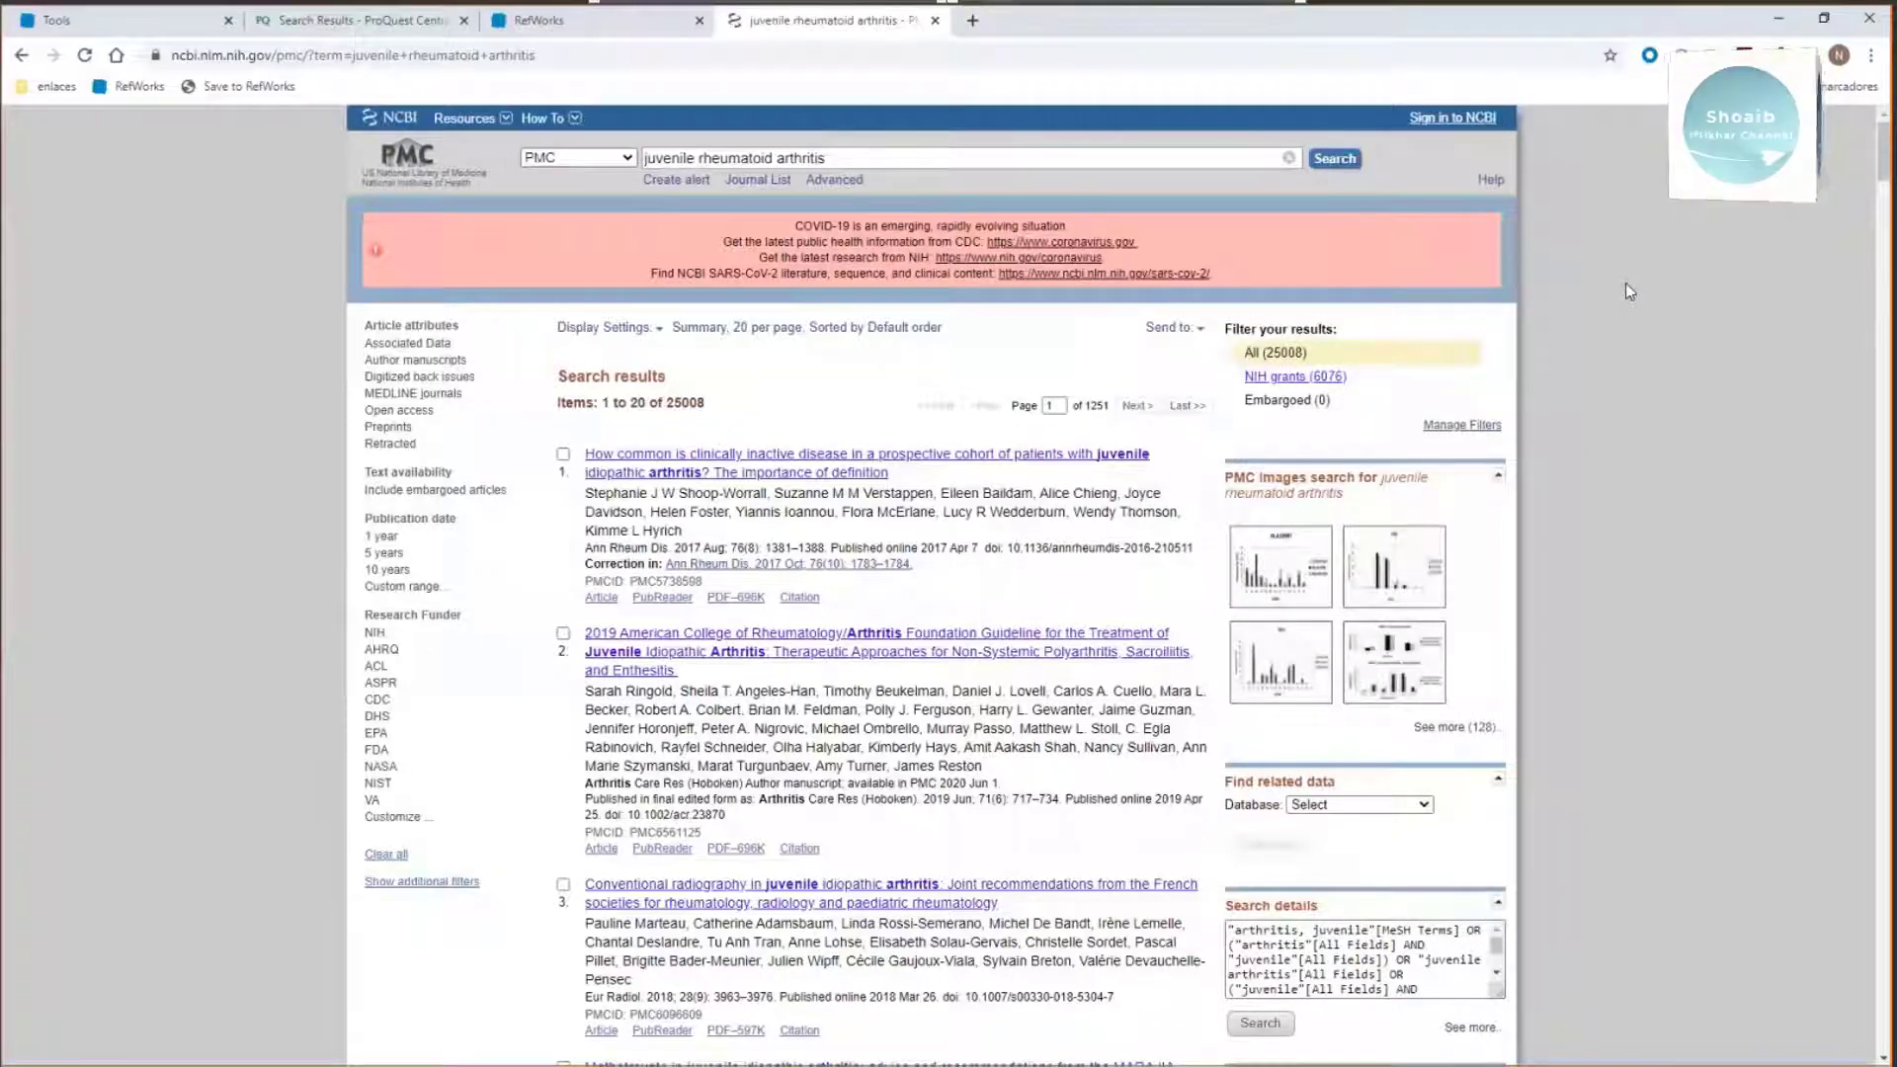
{"action": "left_click", "coordinate": [75, 20]}
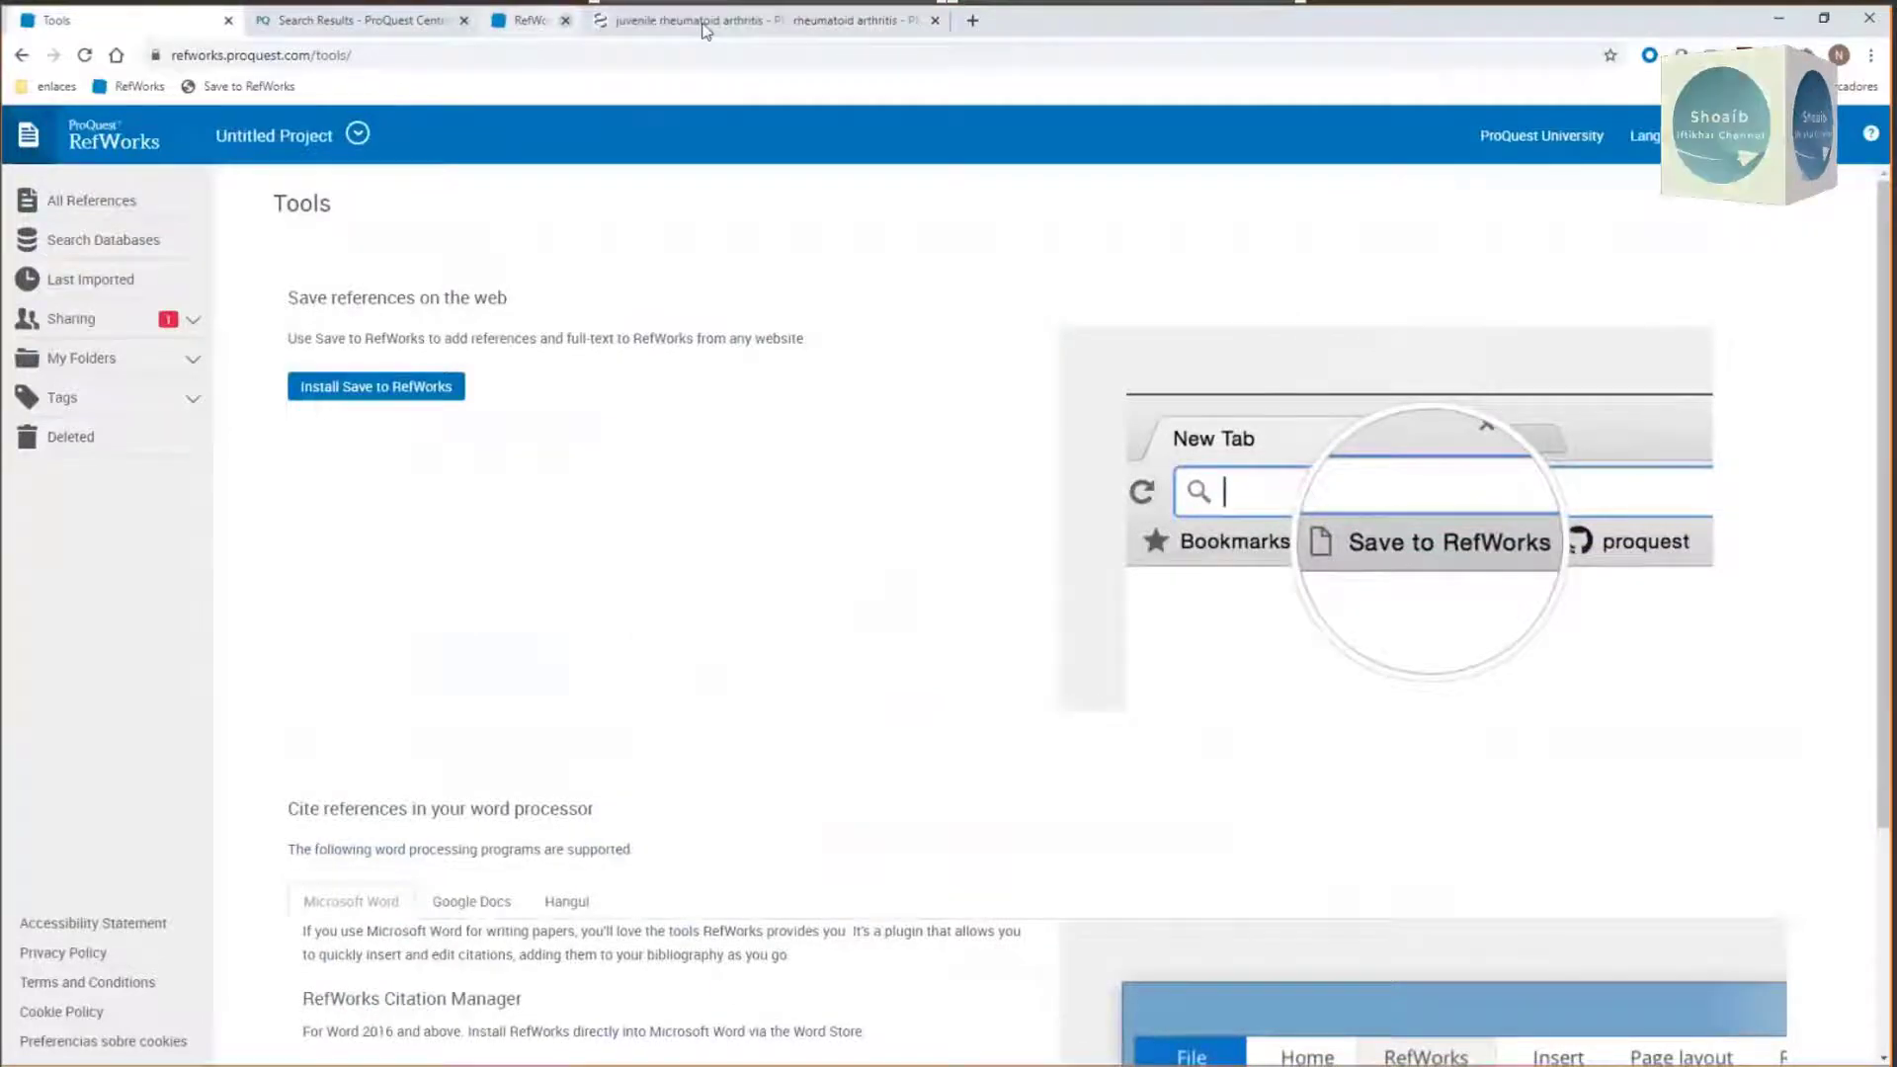
Step: Review the last imported references and then display all references in the project
{"action": "left_click", "coordinate": [100, 255]}
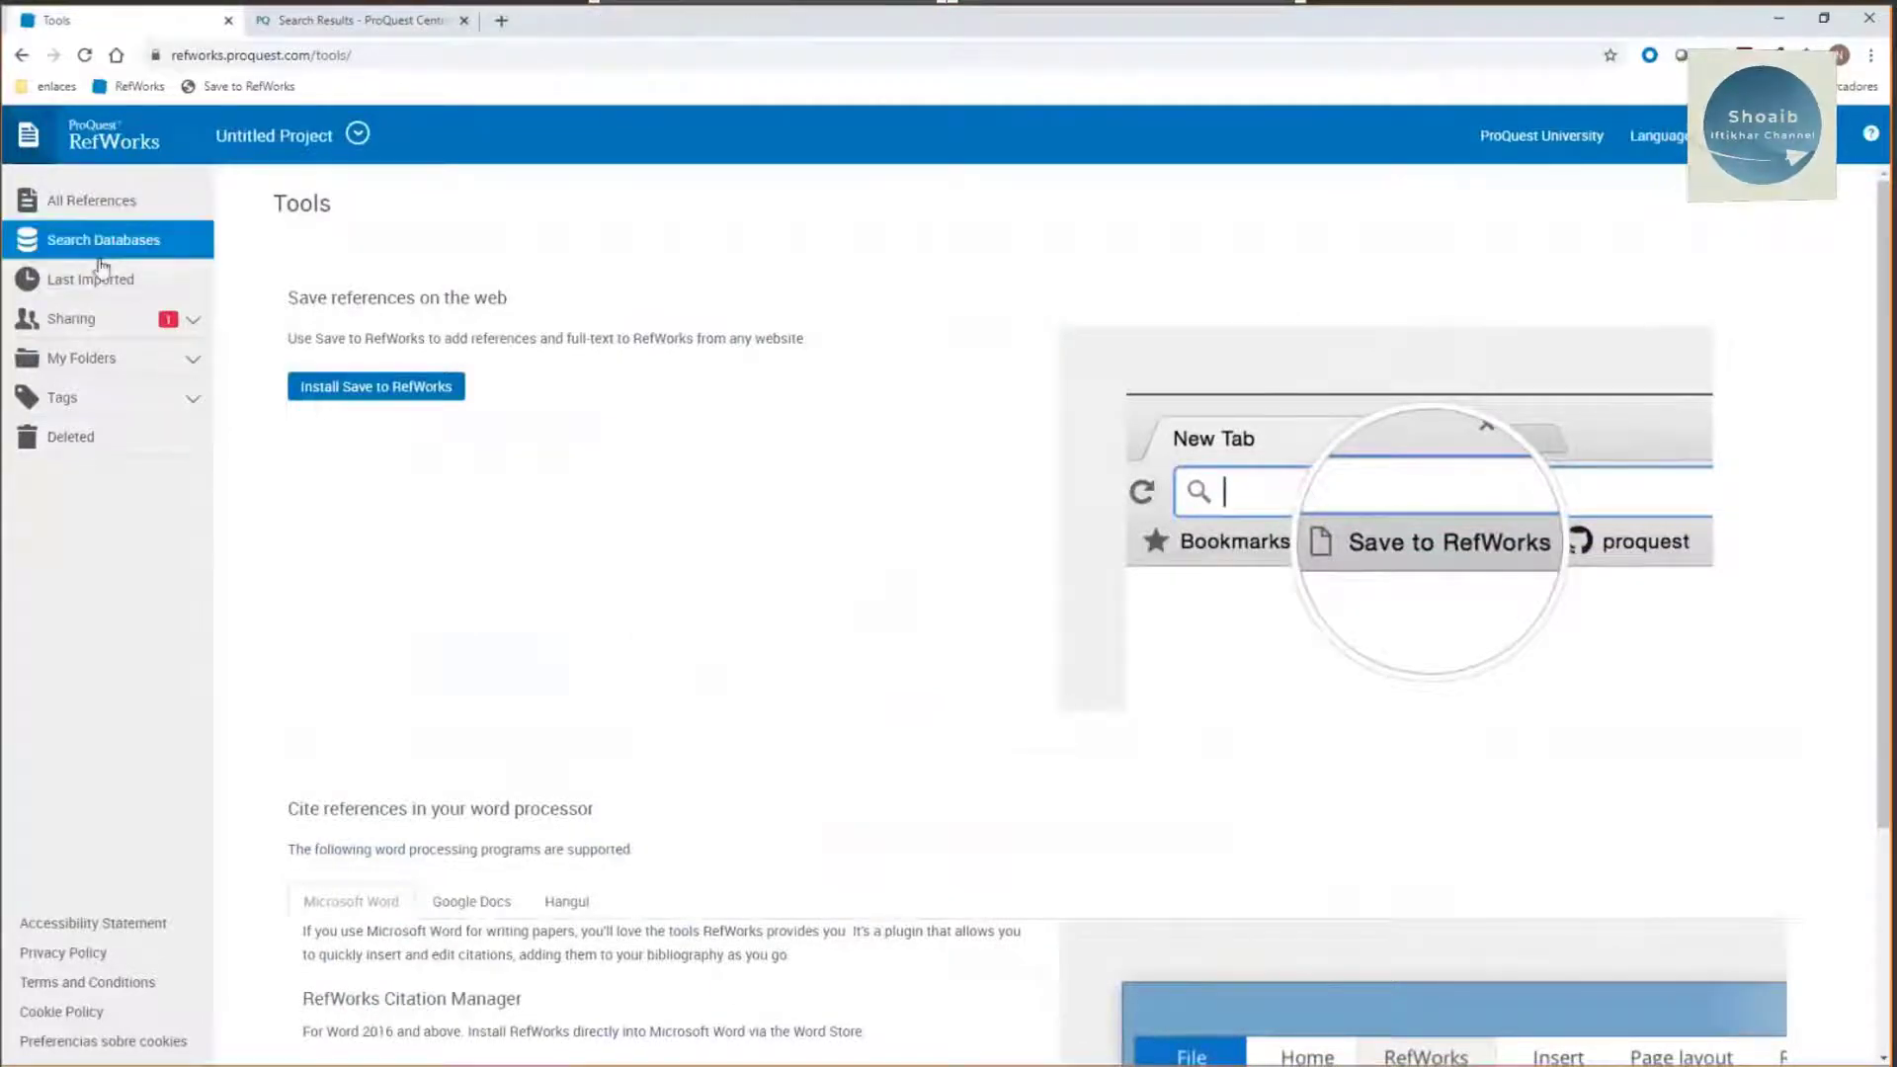
{"action": "left_click", "coordinate": [97, 281]}
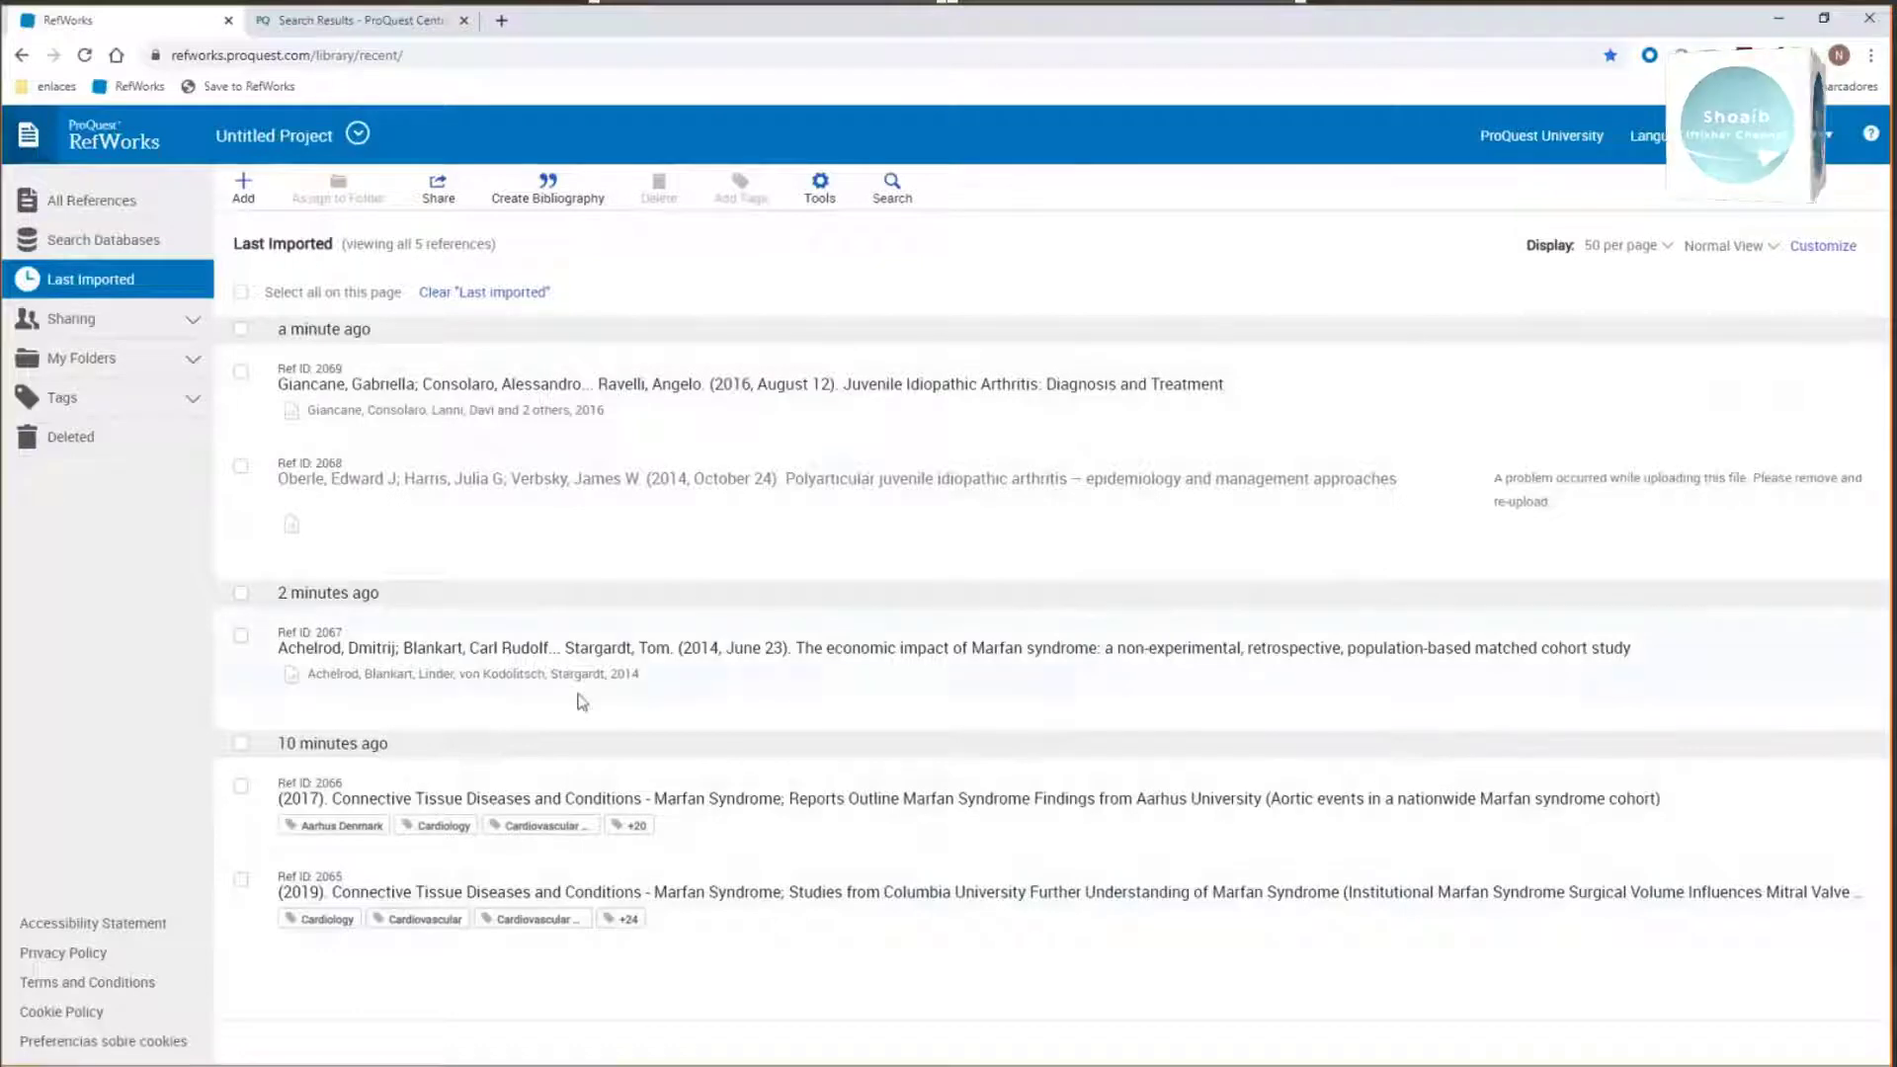
{"action": "left_click", "coordinate": [129, 211]}
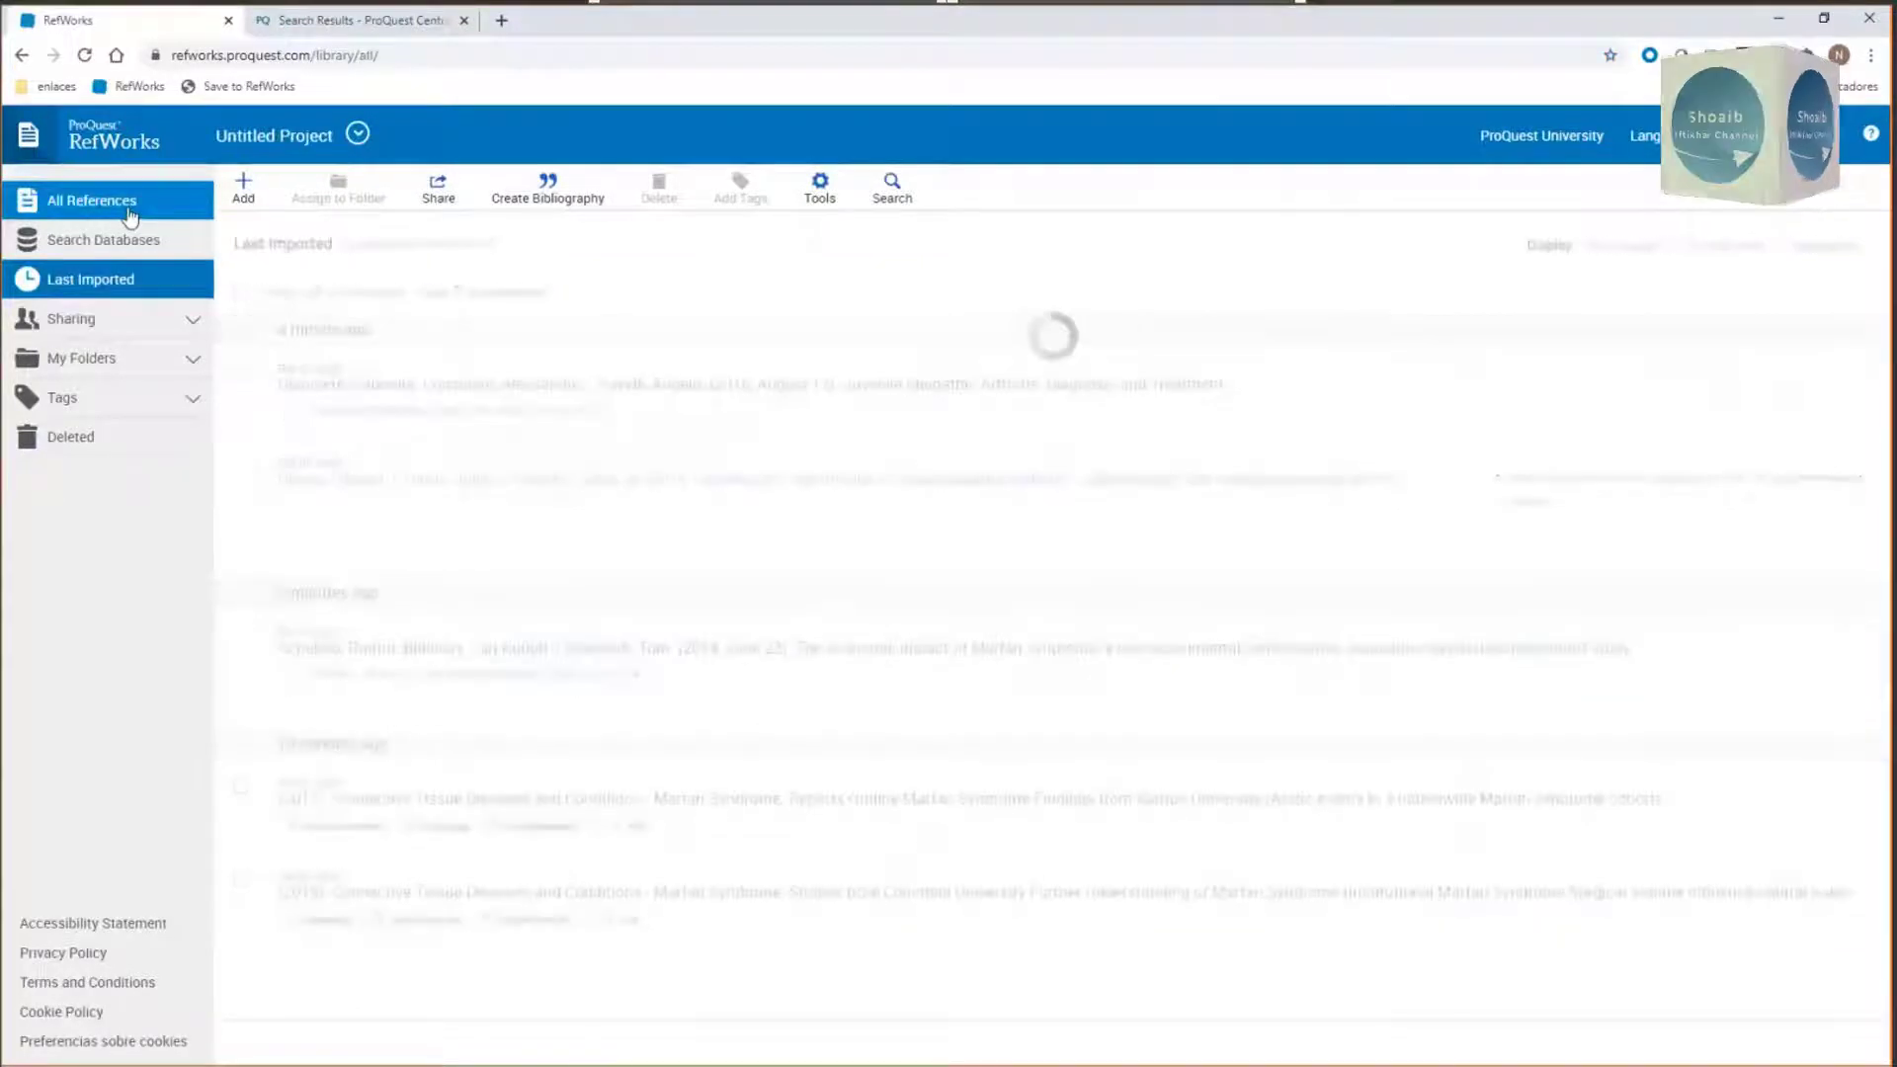
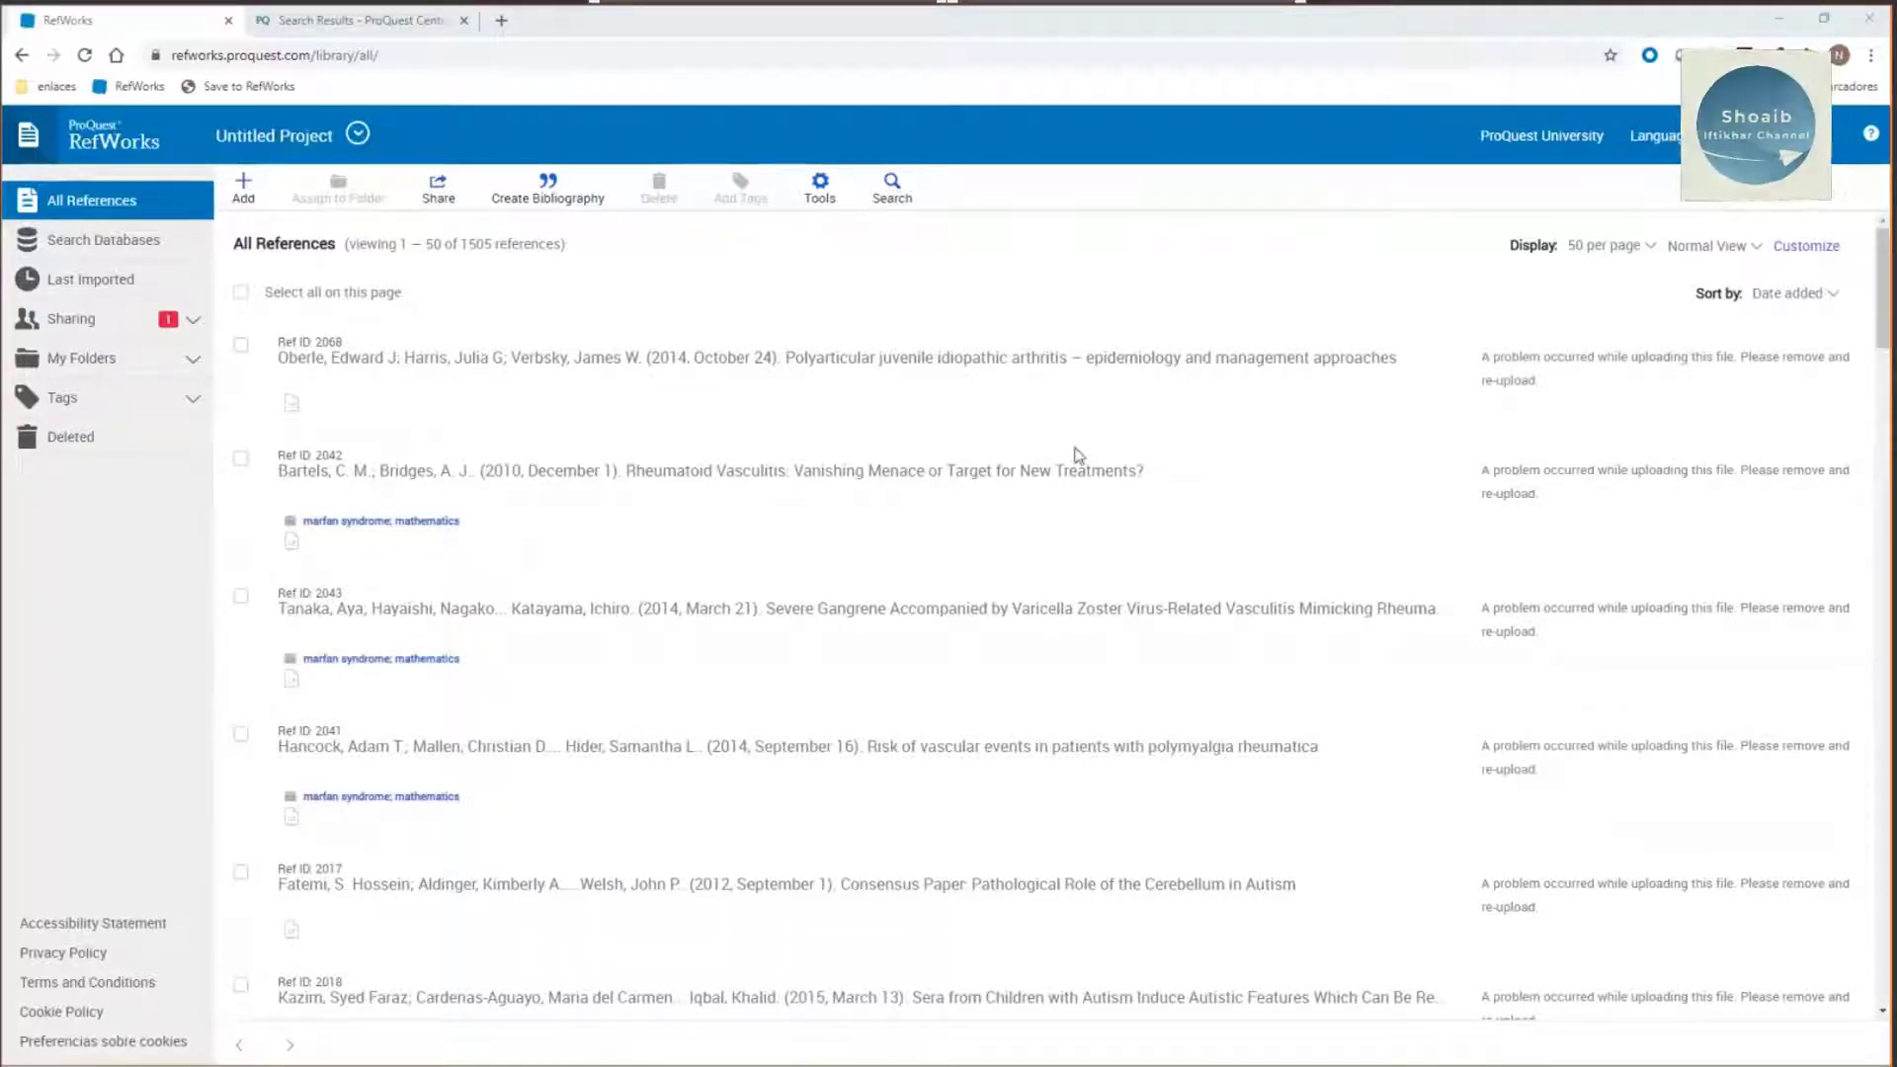
{"action": "key", "text": "alt+Tab"}
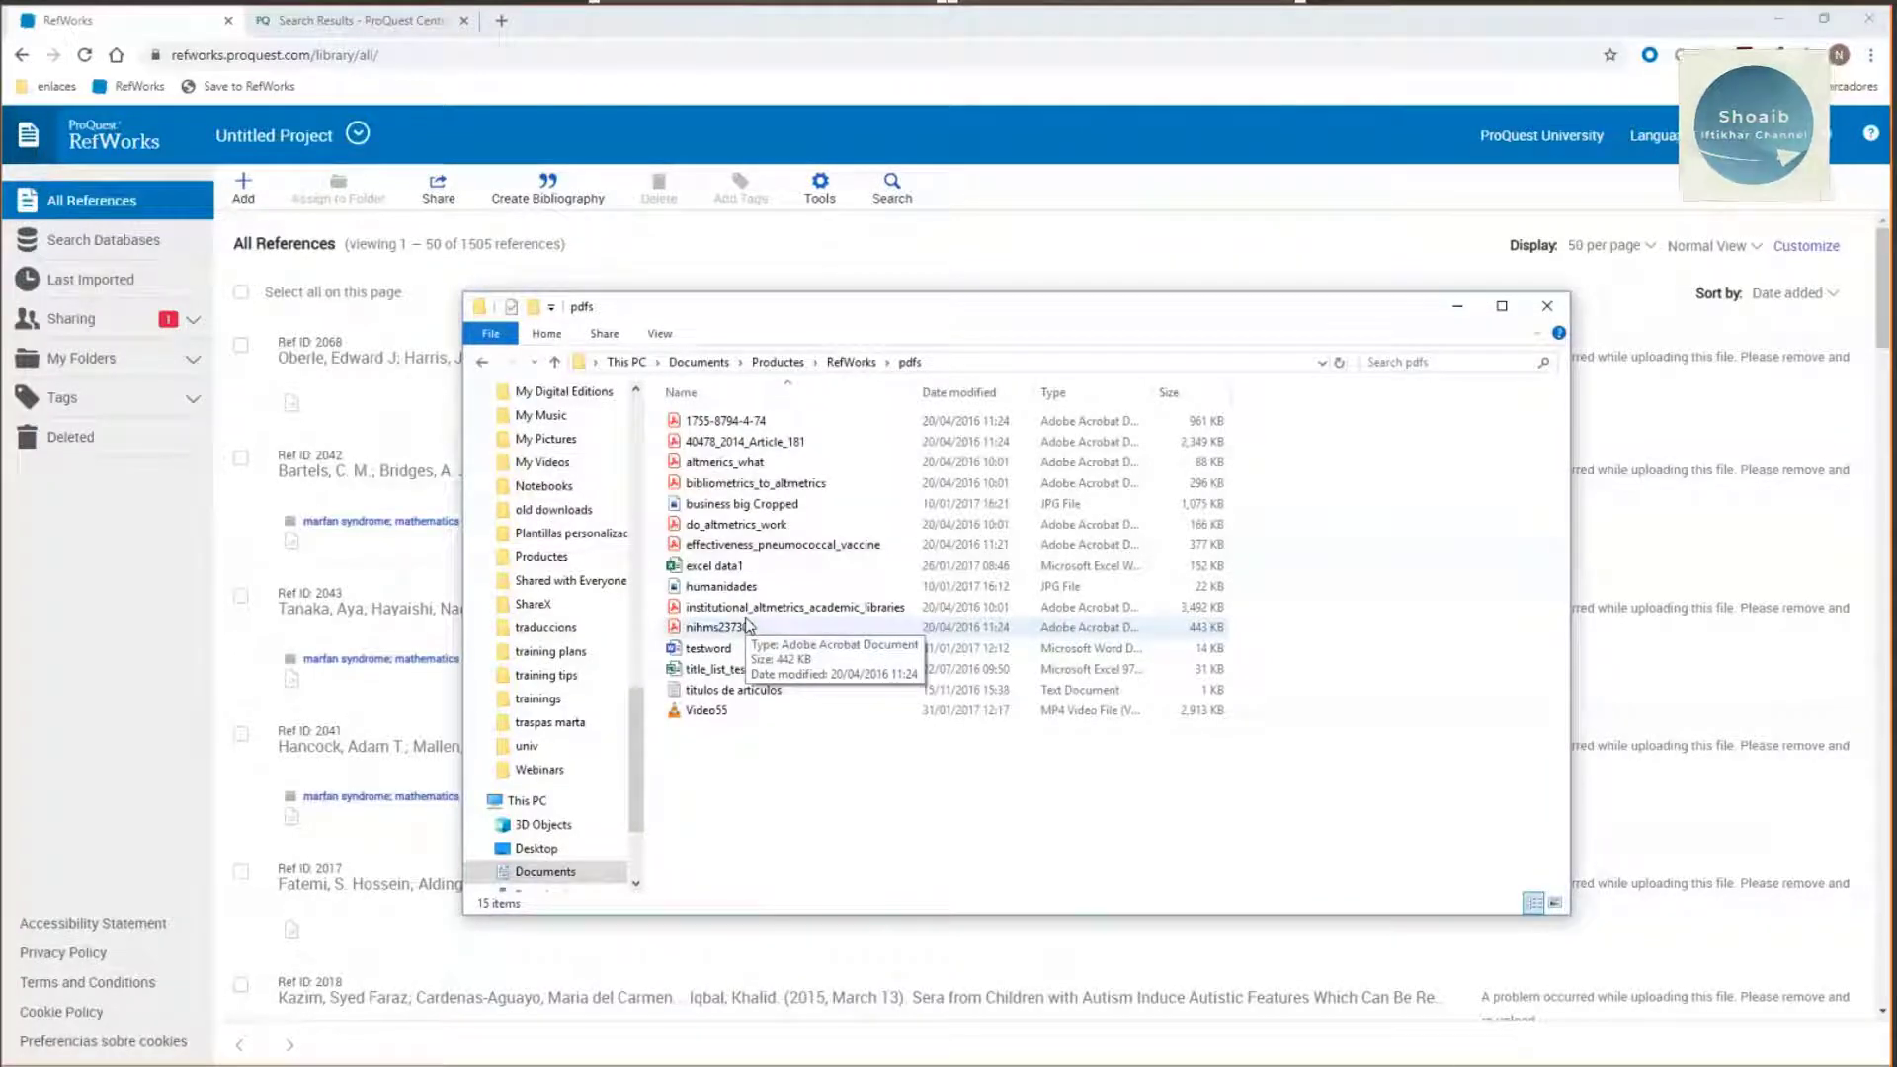
{"action": "left_click", "coordinate": [753, 423]}
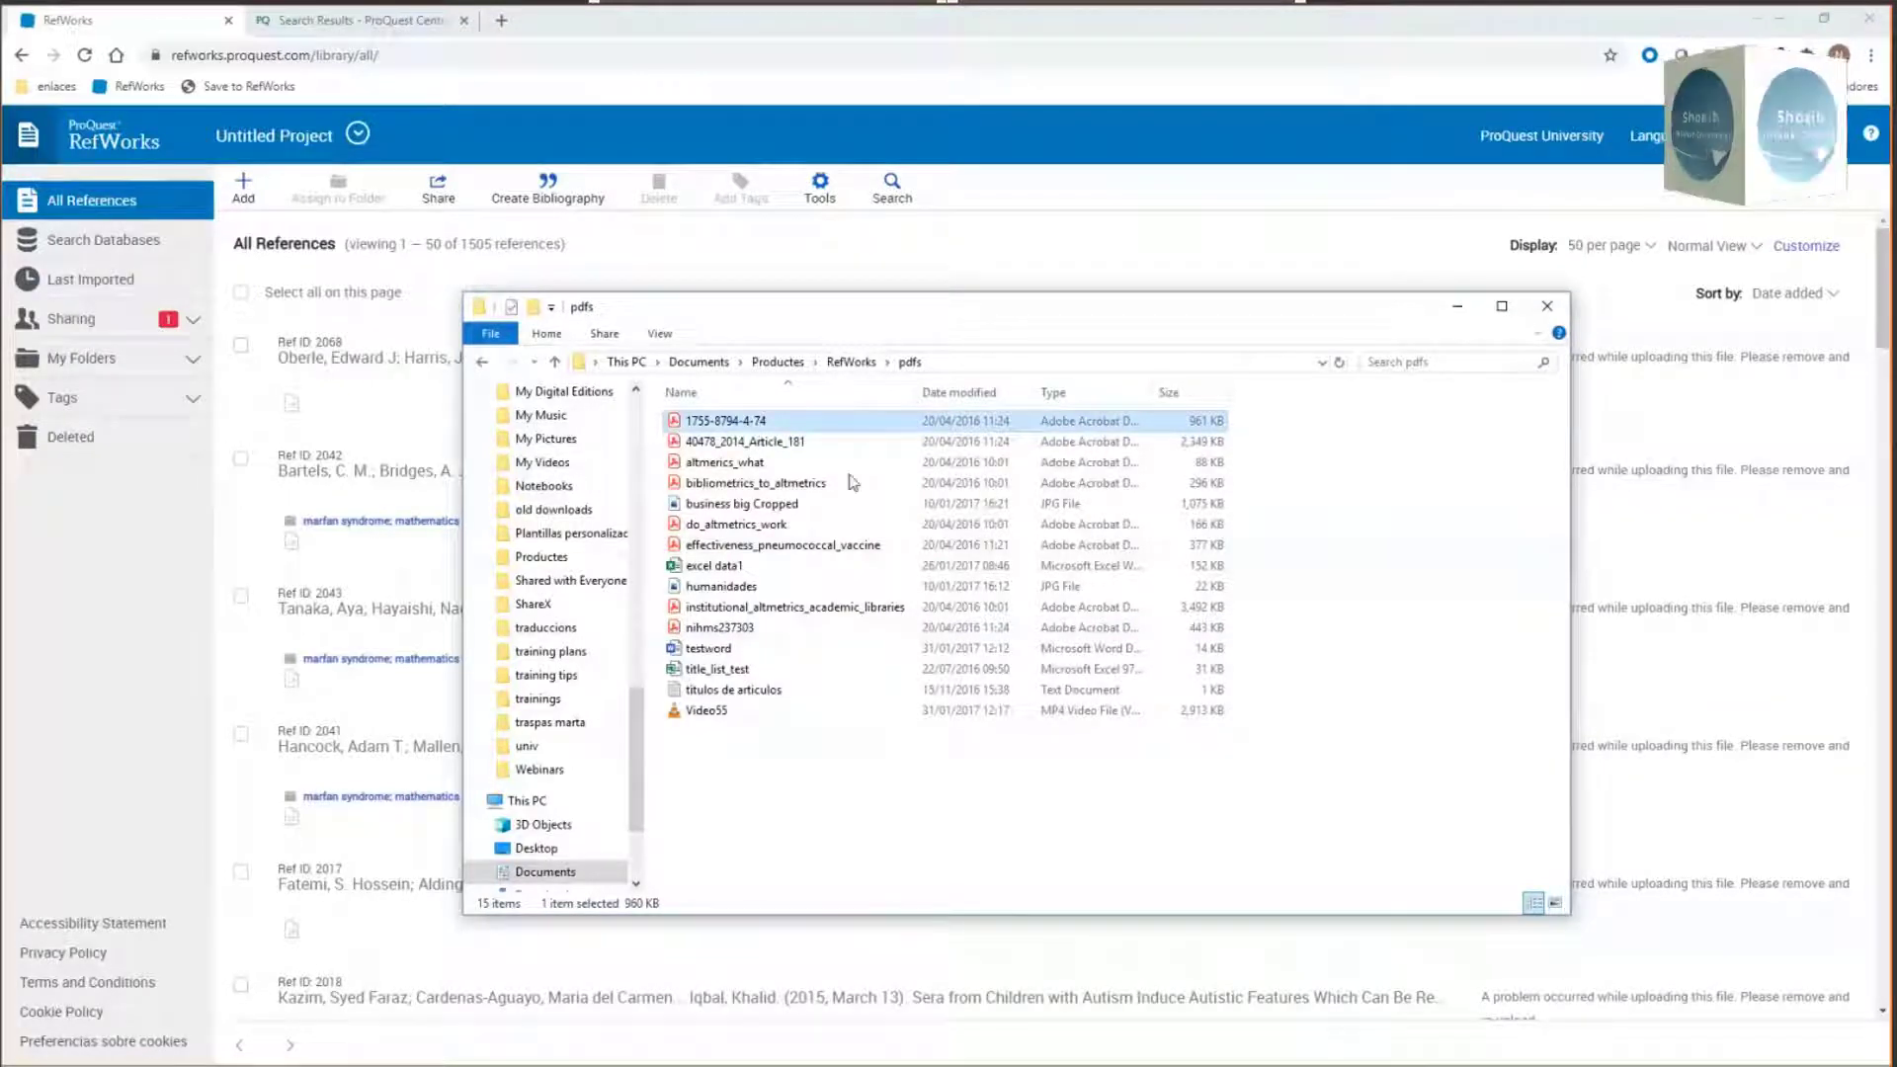
{"action": "left_click_drag", "start_coordinate": [829, 322], "coordinate": [835, 588]}
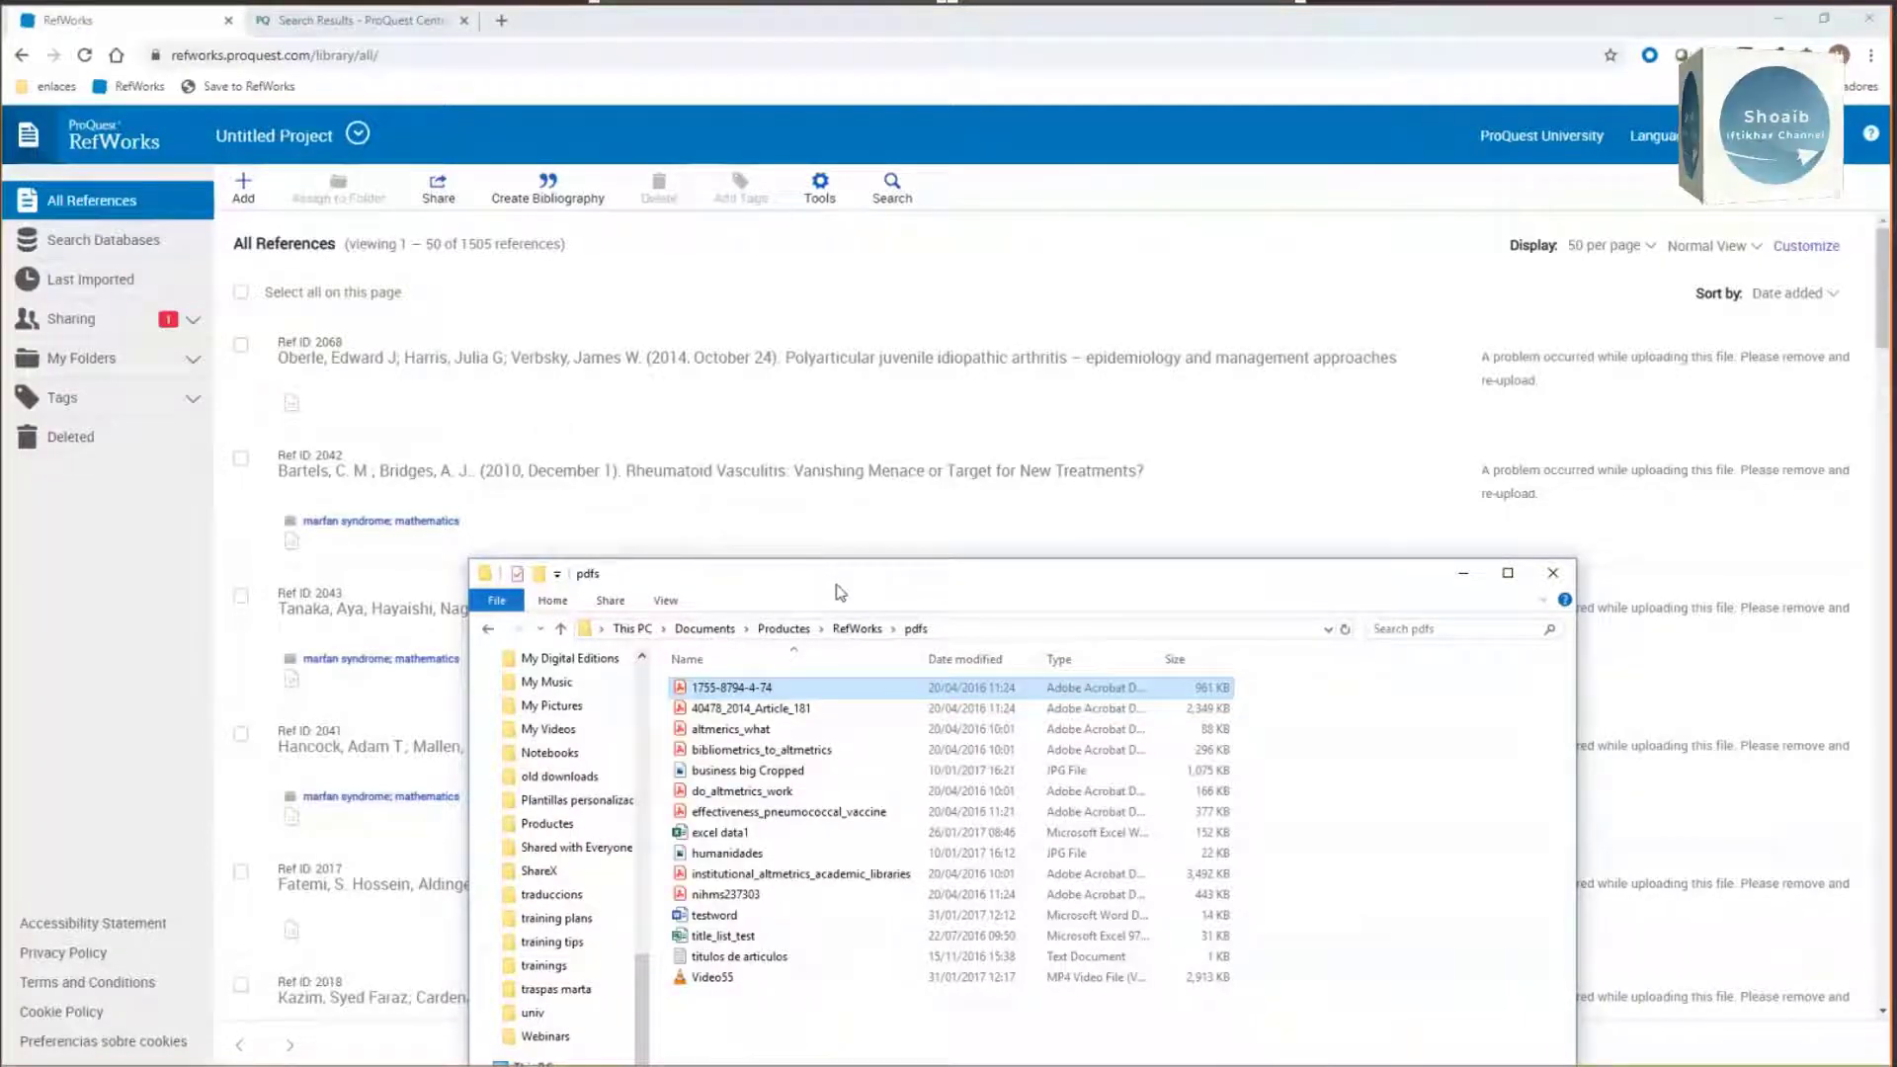
{"action": "left_click_drag", "start_coordinate": [804, 569], "coordinate": [770, 667]}
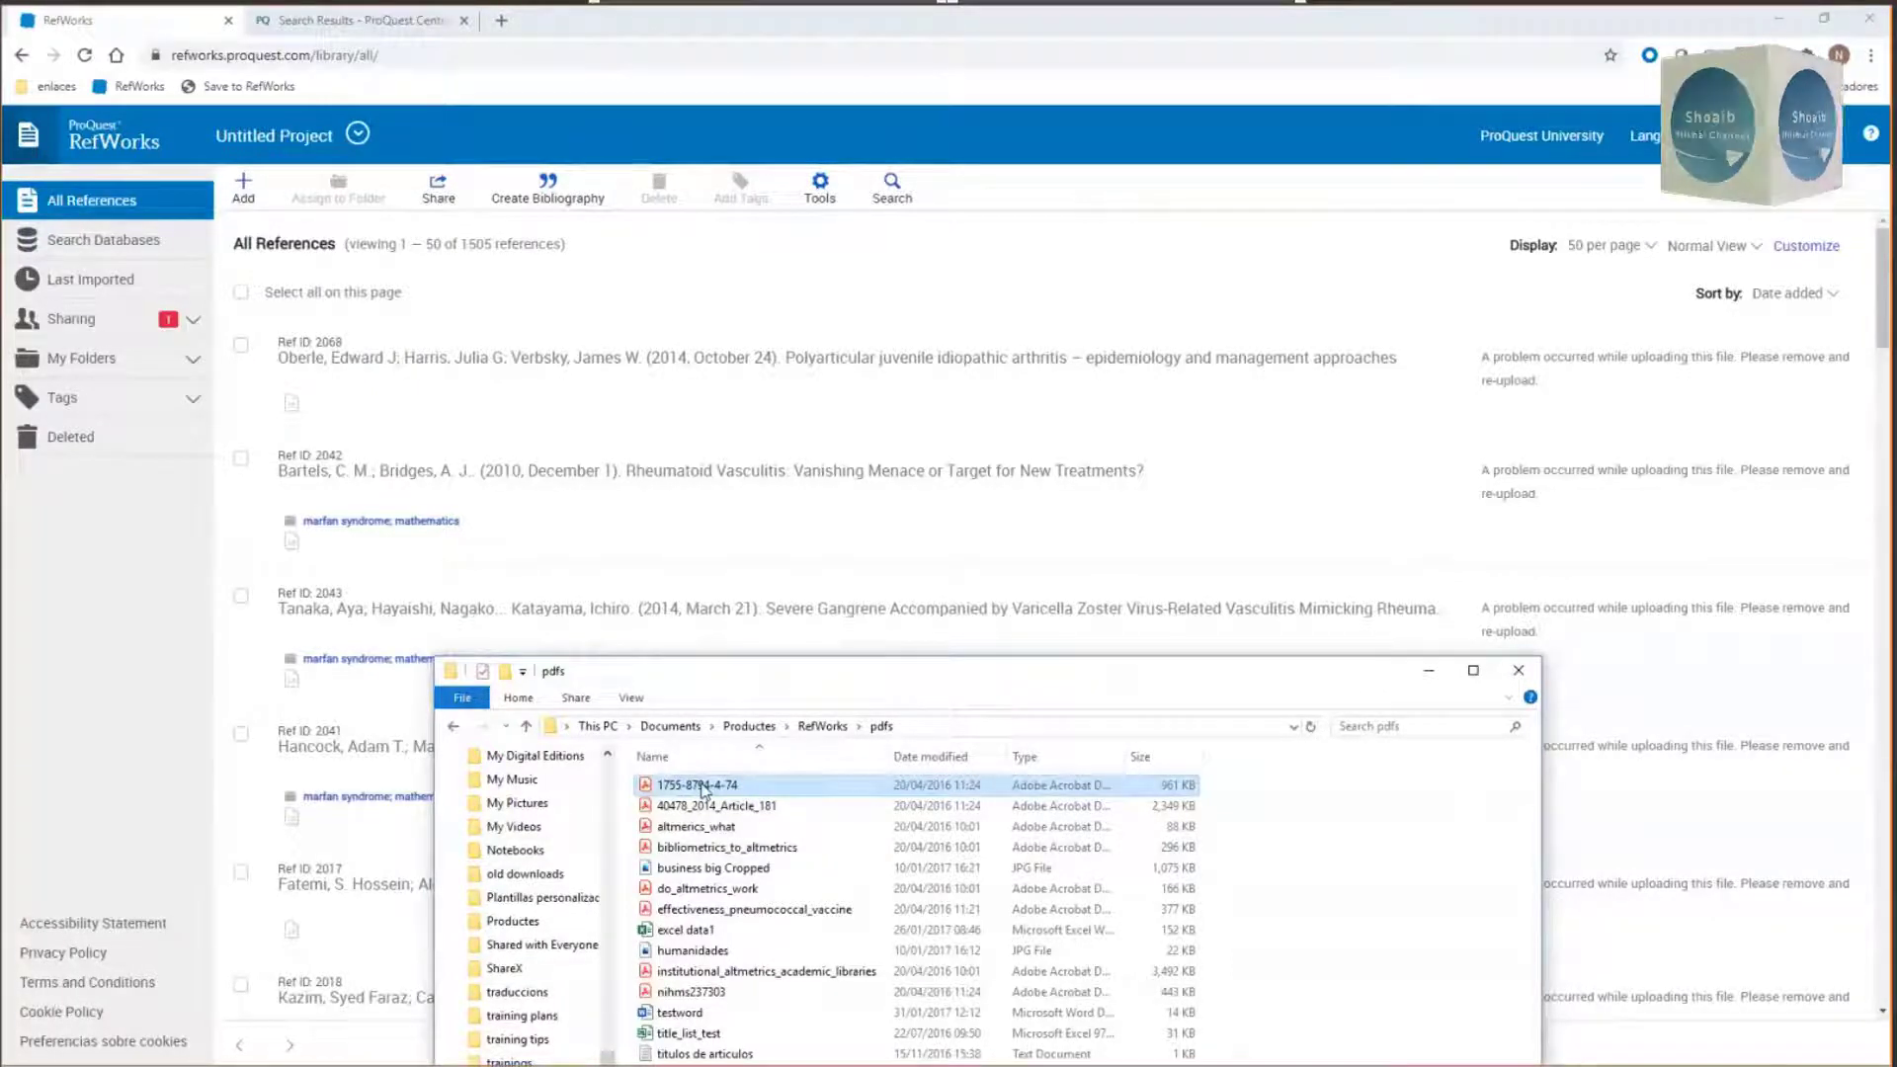
{"action": "left_click_drag", "start_coordinate": [703, 789], "coordinate": [1018, 510]}
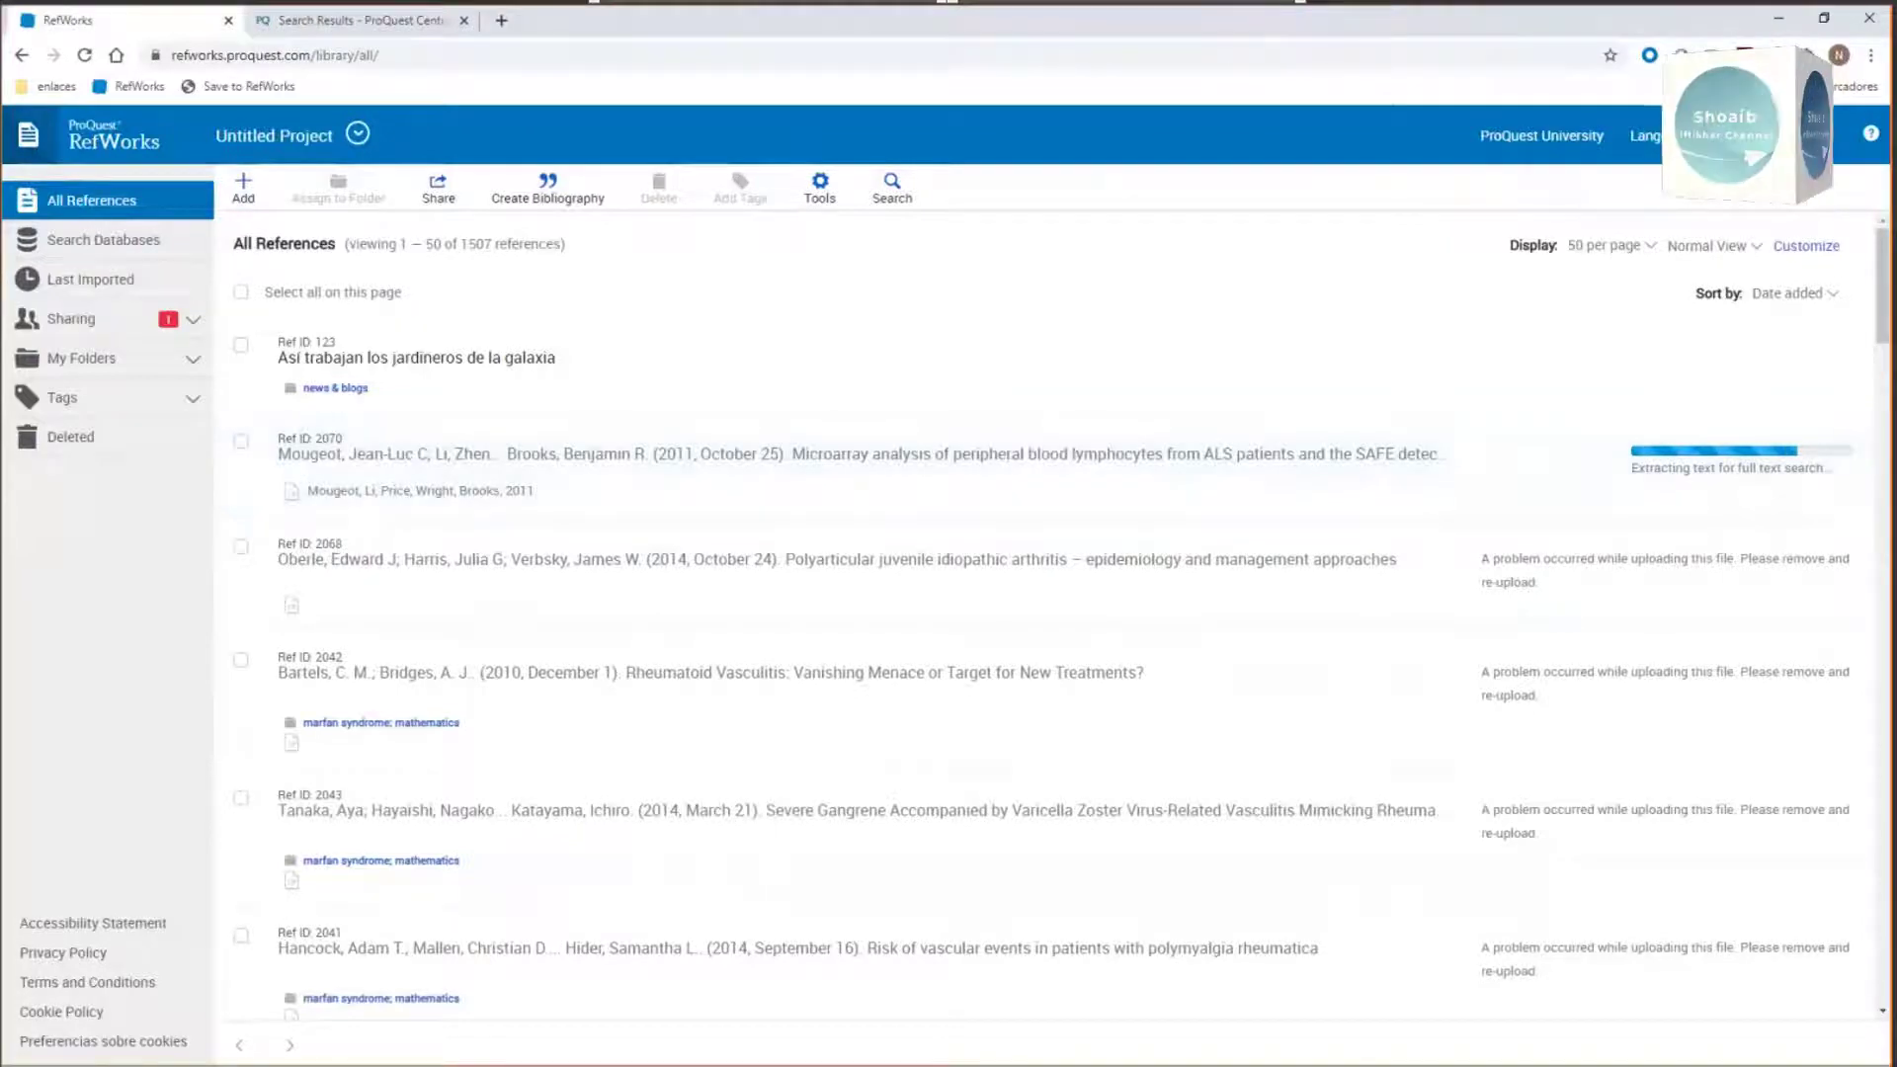
{"action": "key", "text": "alt+Tab"}
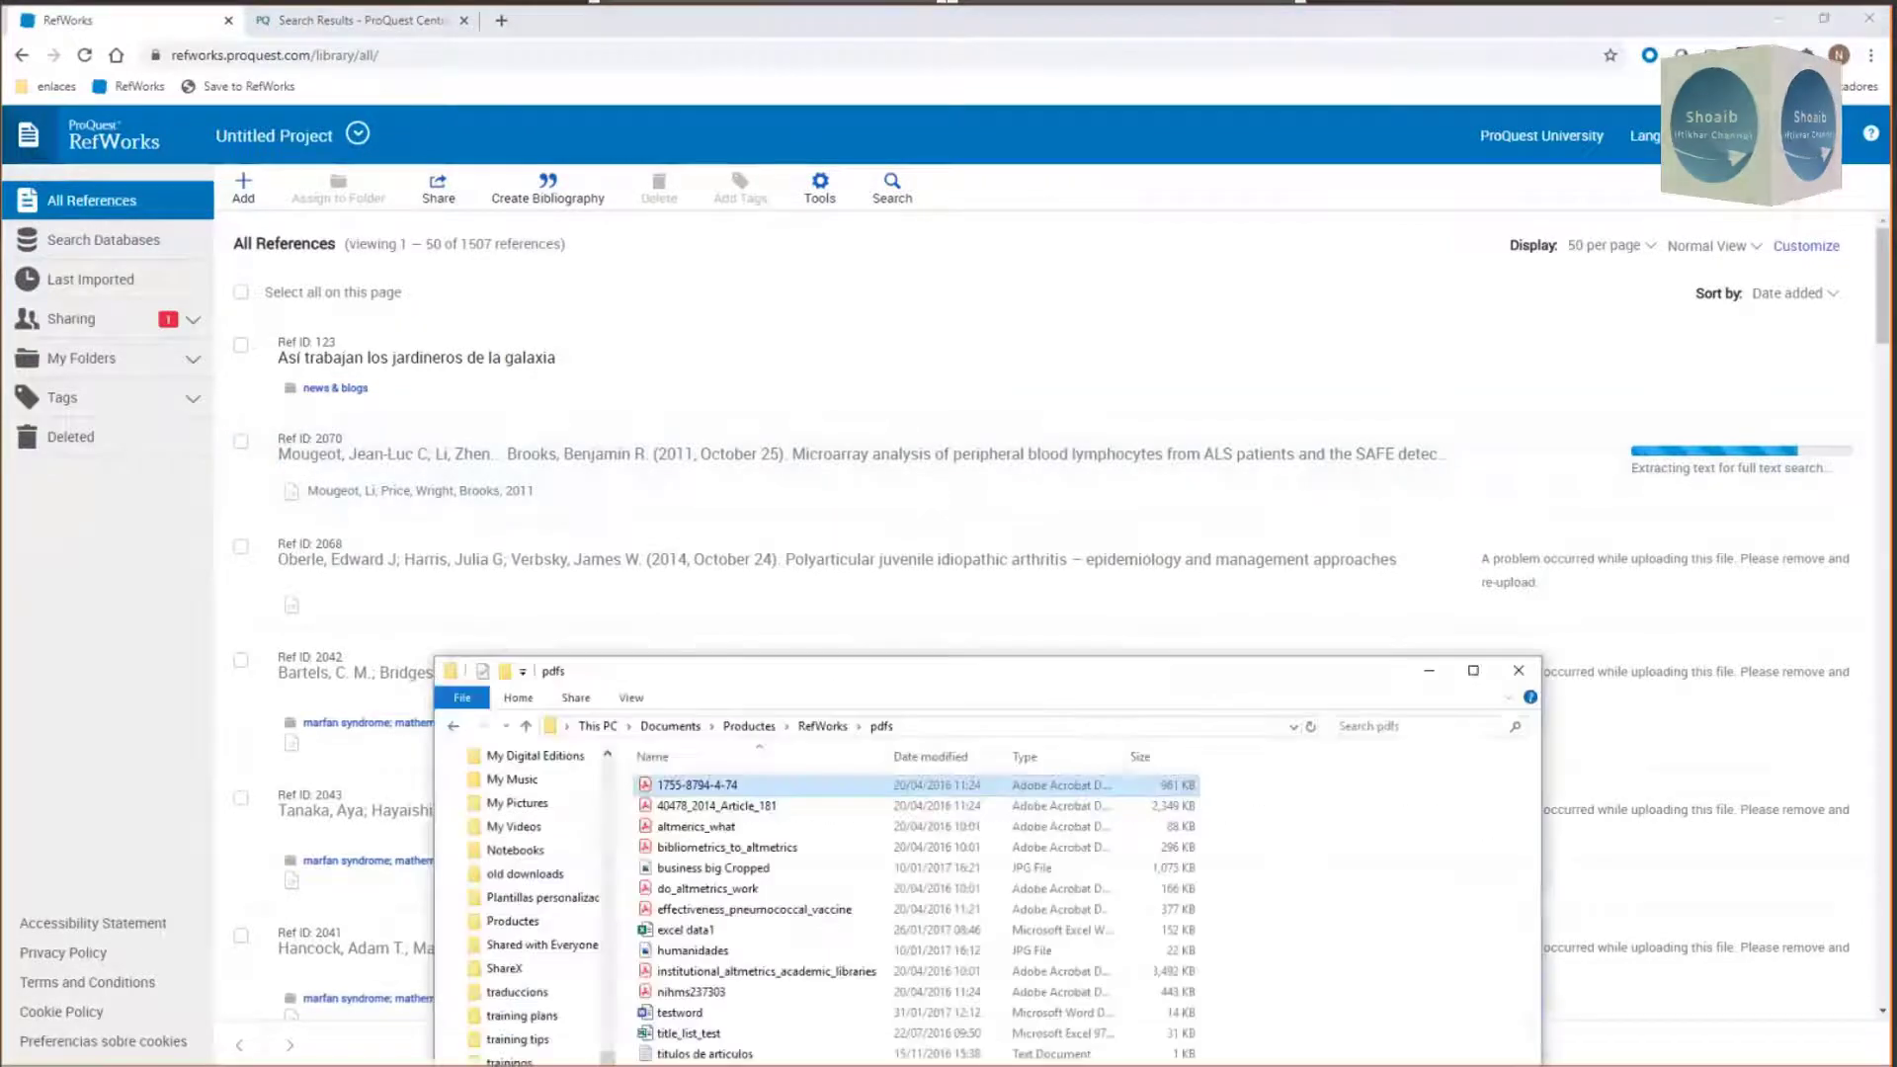
{"action": "double_click", "coordinate": [812, 787]}
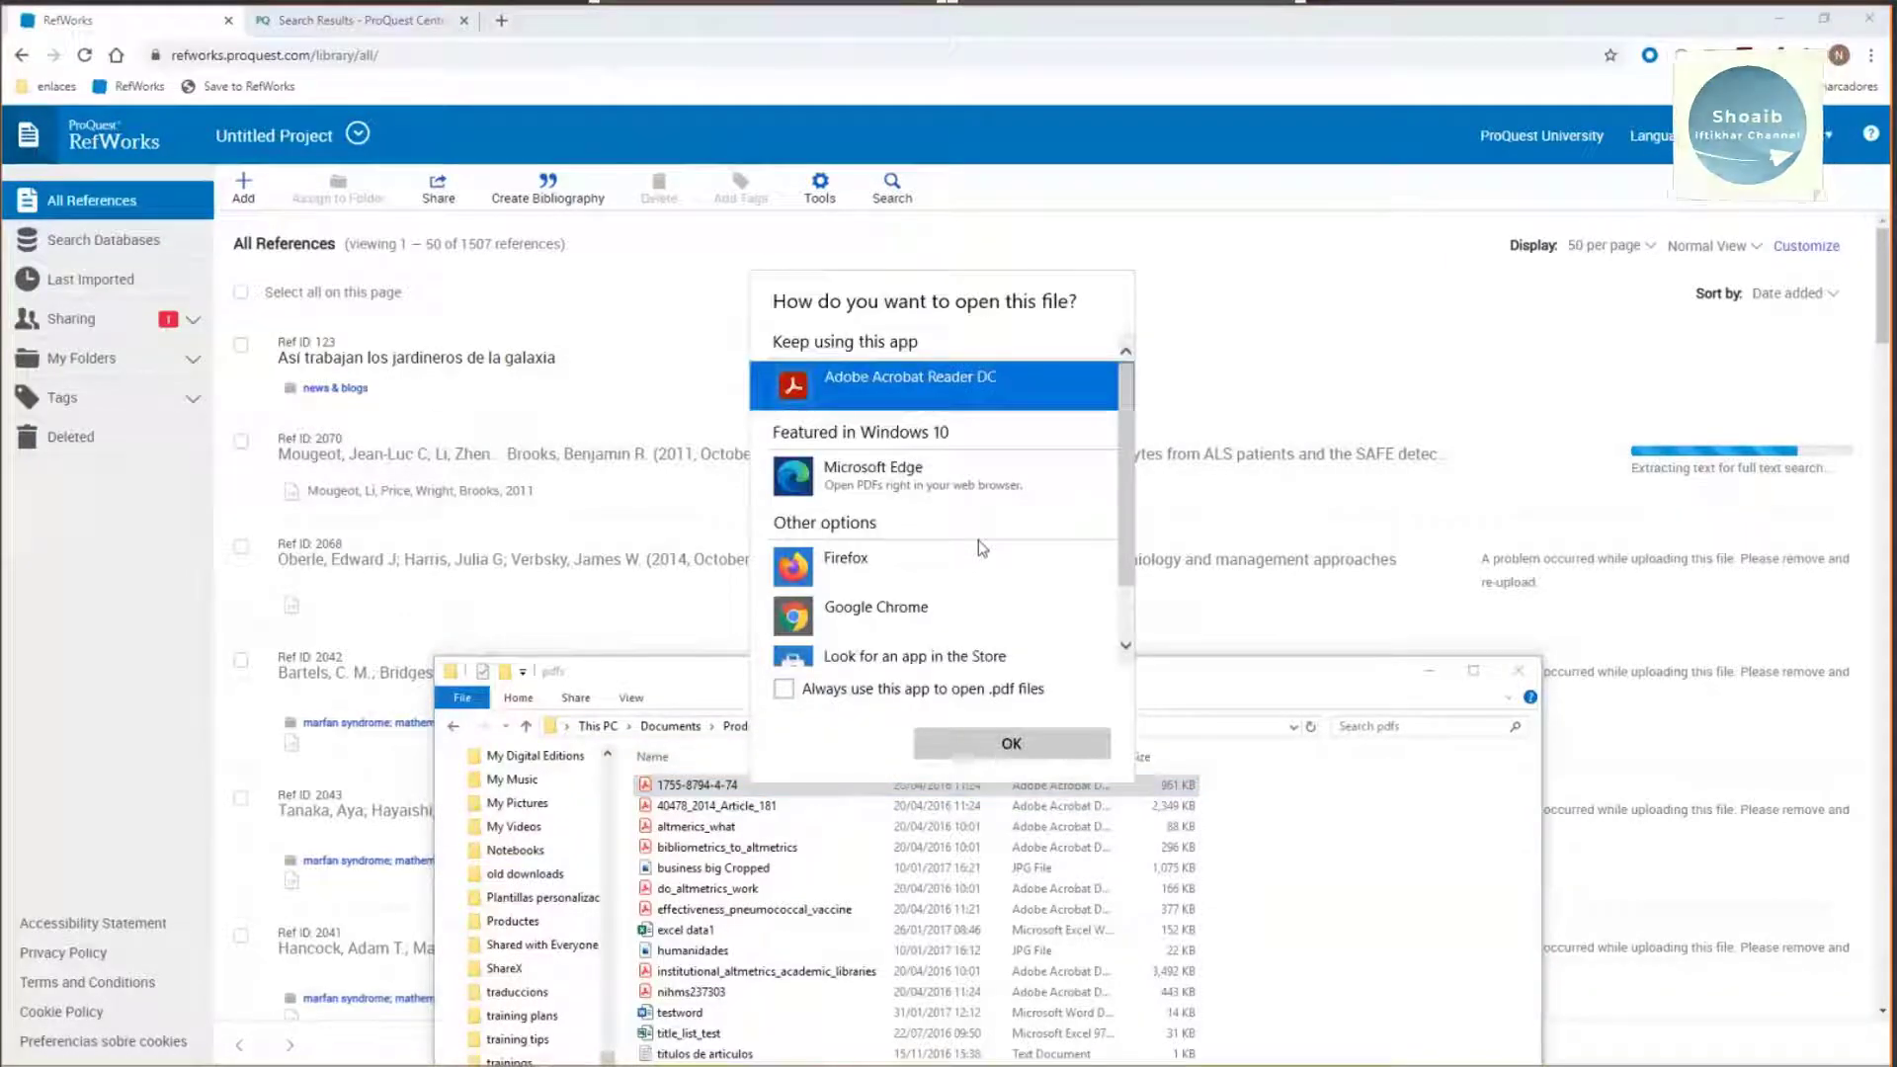
{"action": "key", "text": "Return"}
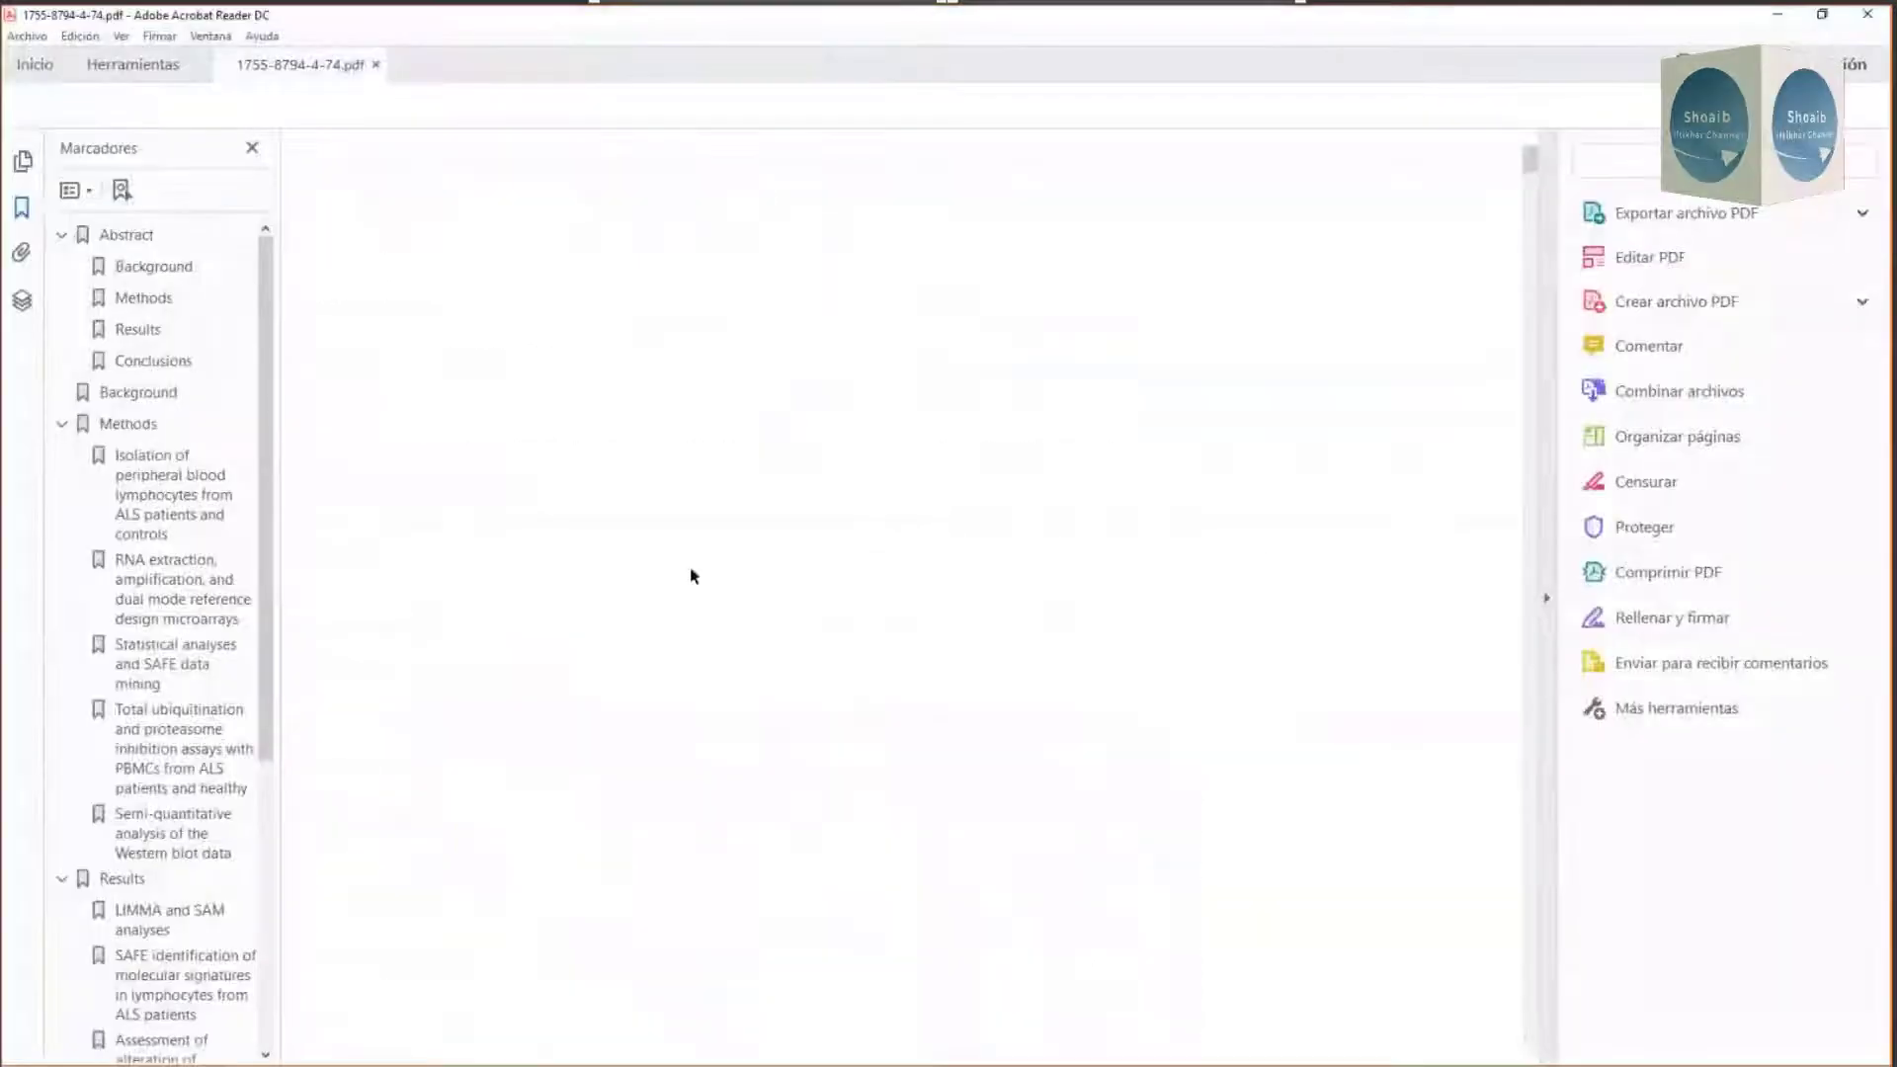
{"action": "left_click_drag", "start_coordinate": [547, 618], "coordinate": [635, 764]}
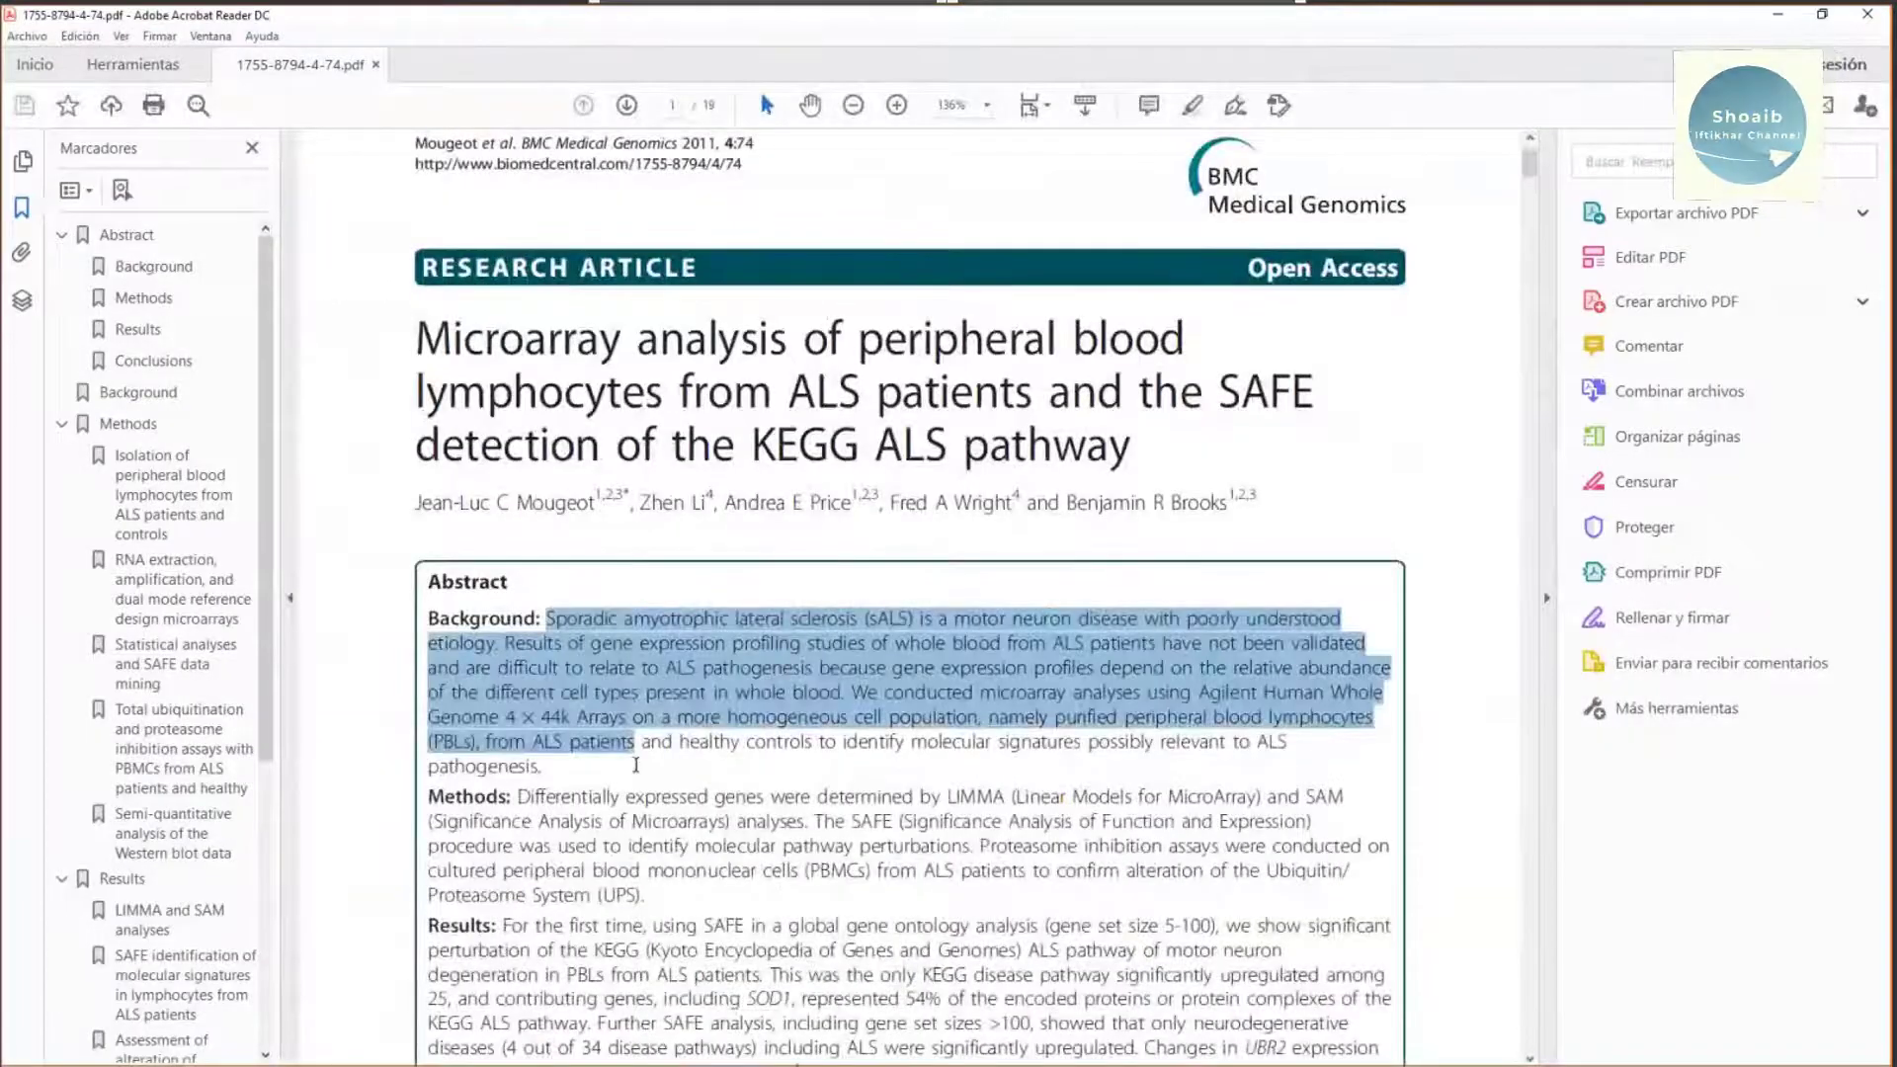
{"action": "left_click_drag", "start_coordinate": [629, 846], "coordinate": [699, 950]}
{"action": "left_click_drag", "start_coordinate": [726, 821], "coordinate": [642, 667]}
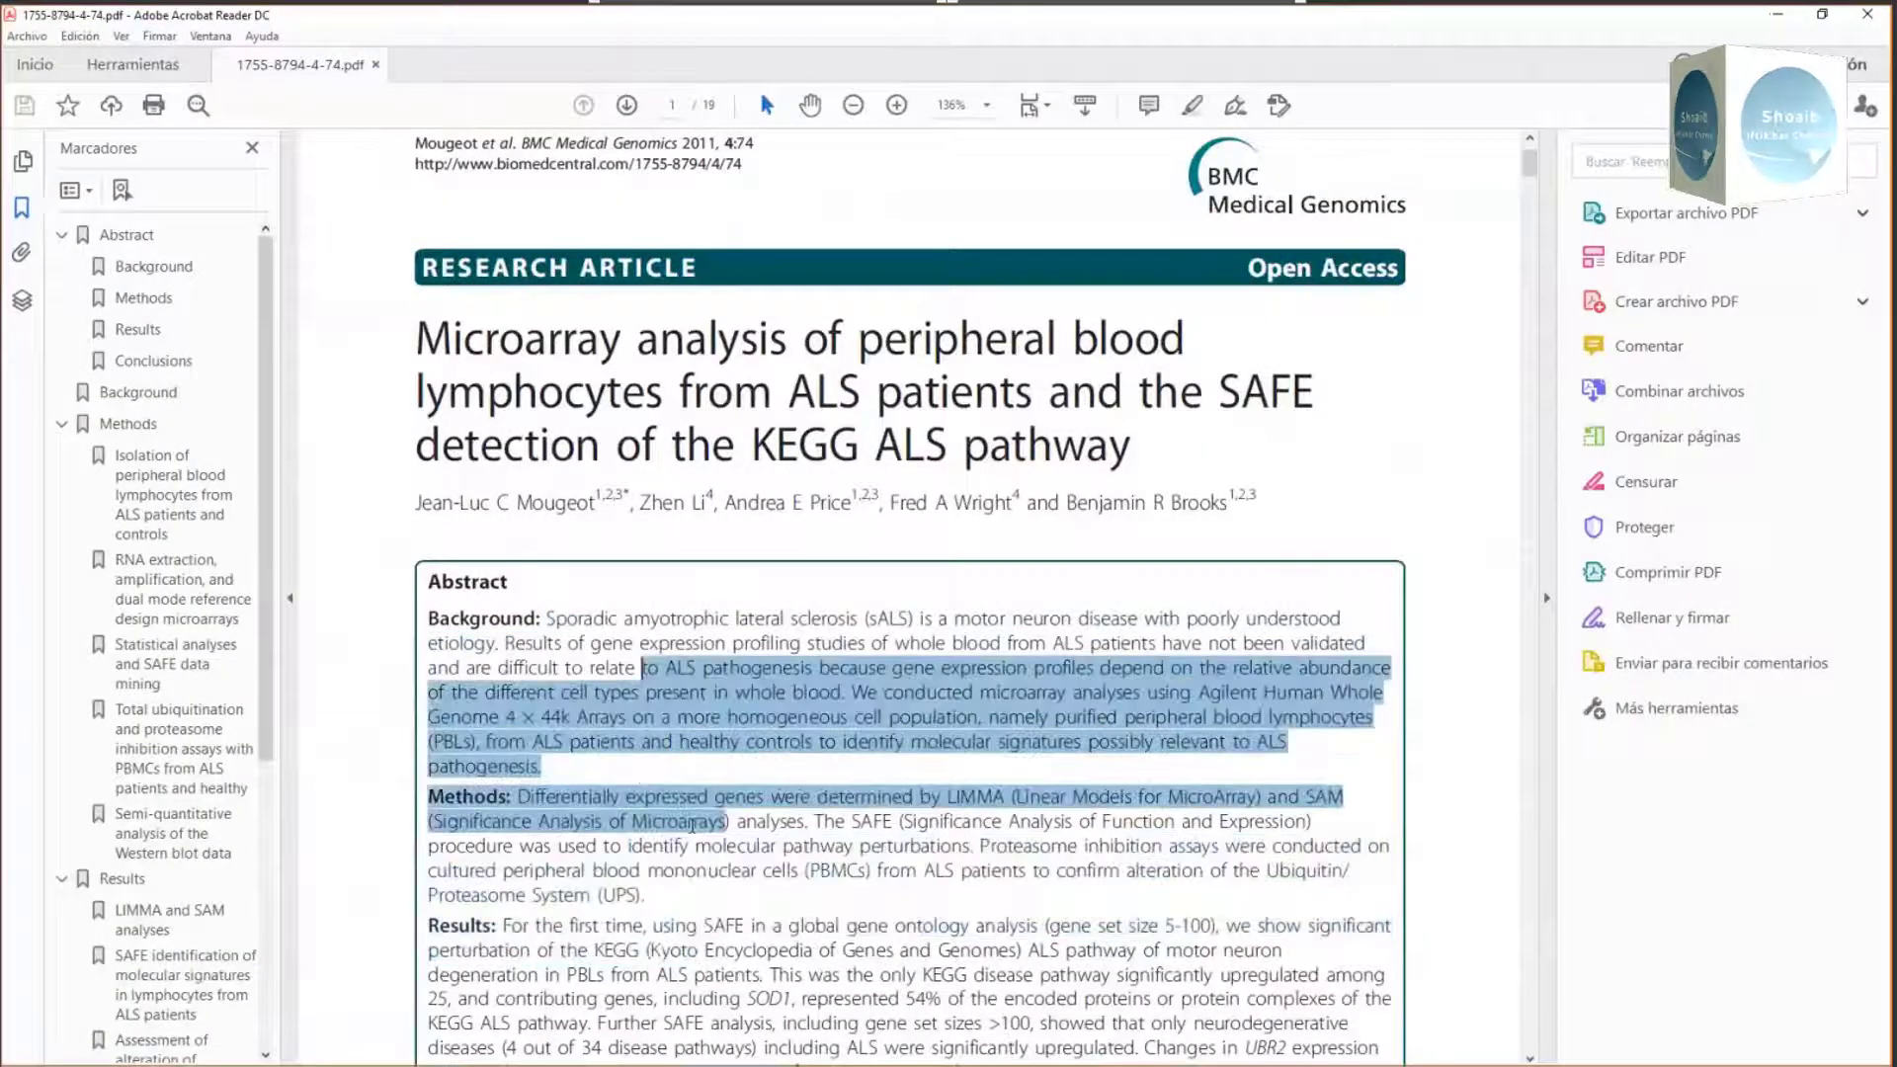
{"action": "left_click", "coordinate": [688, 631]}
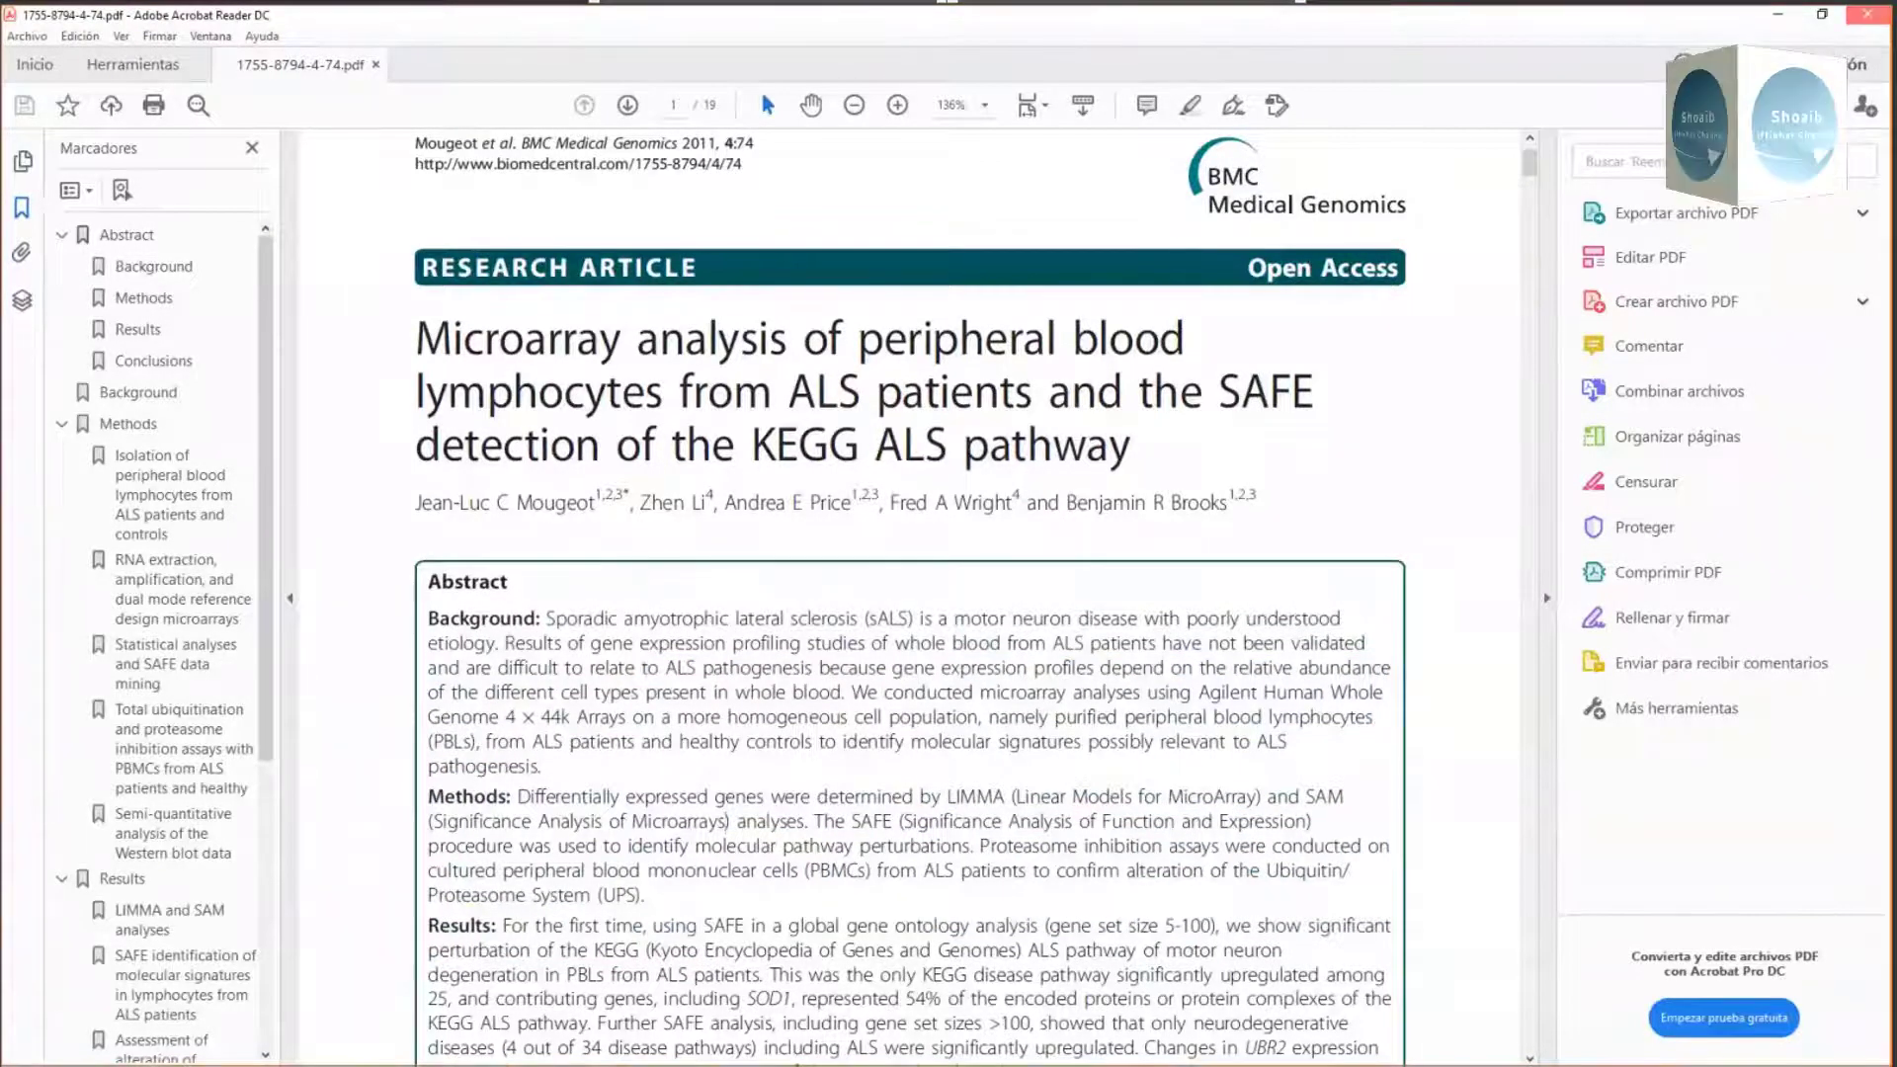
{"action": "left_click", "coordinate": [1854, 20]}
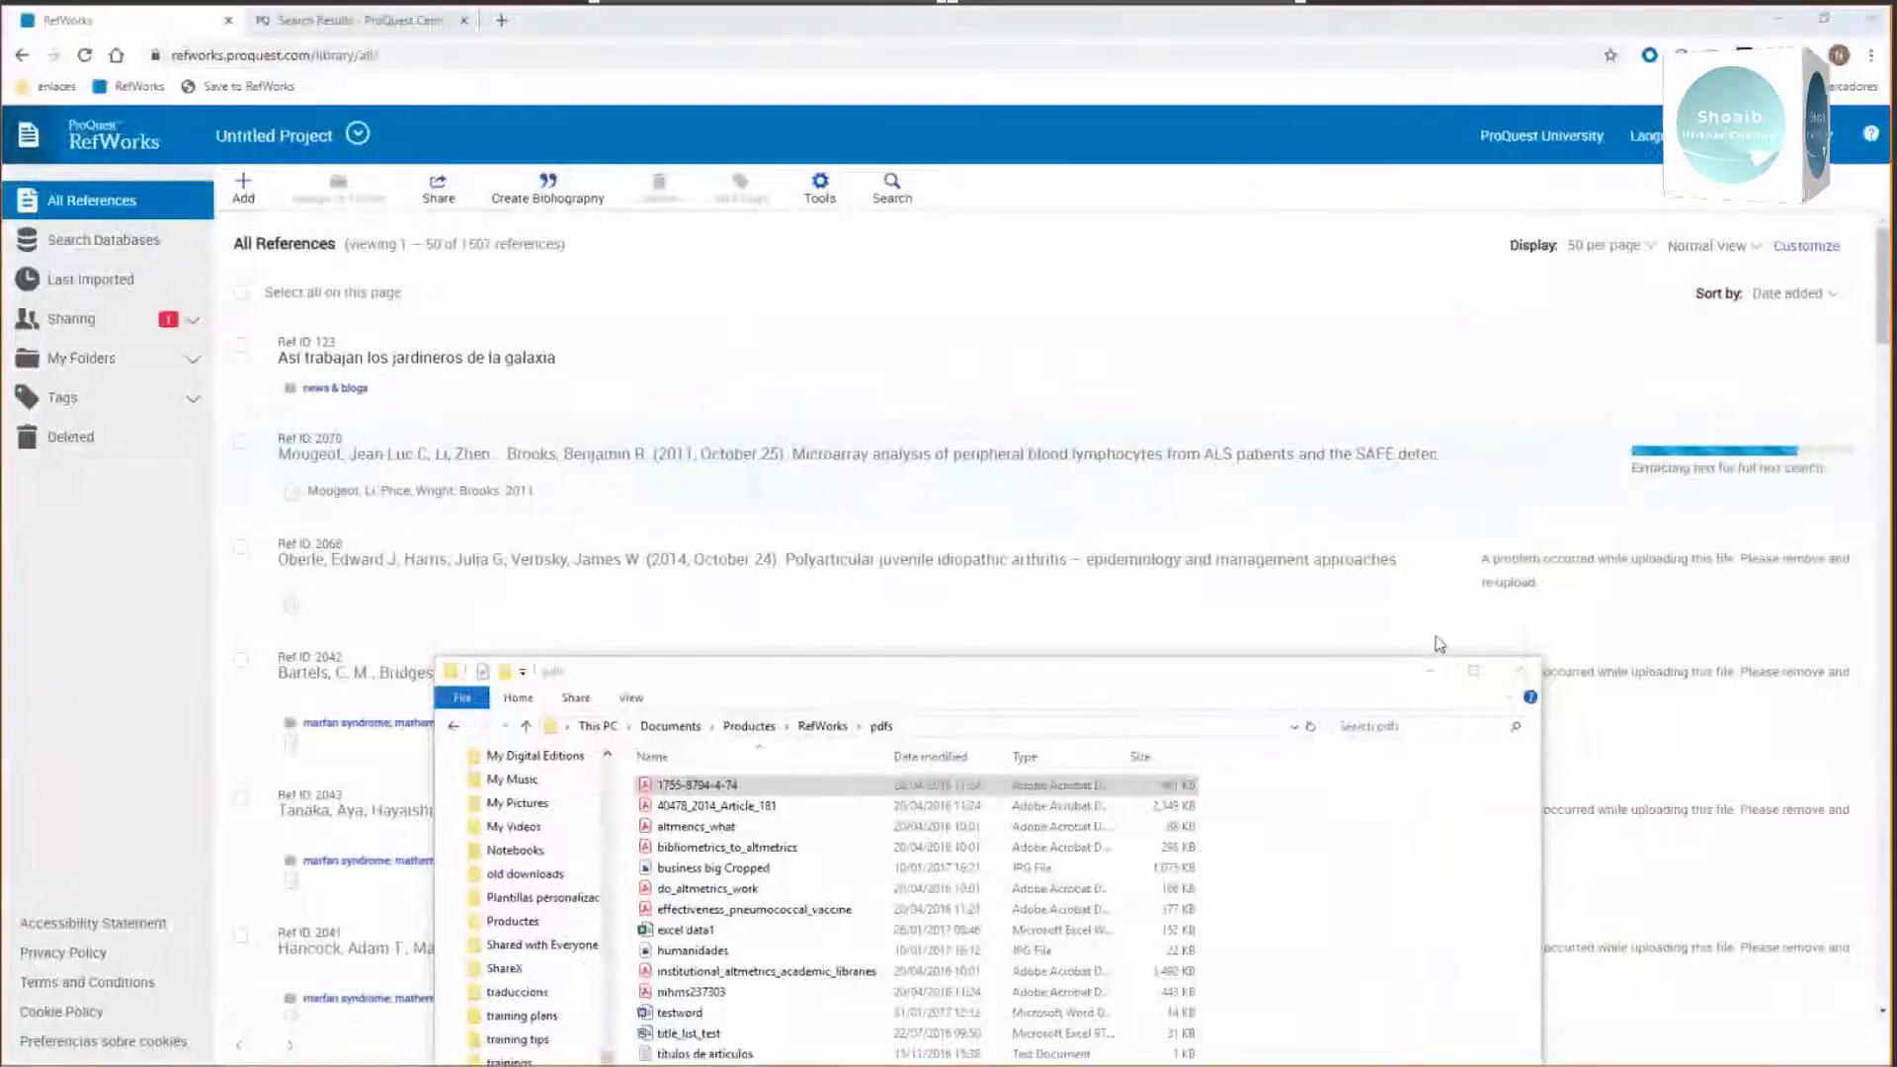
{"action": "left_click", "coordinate": [1442, 677]}
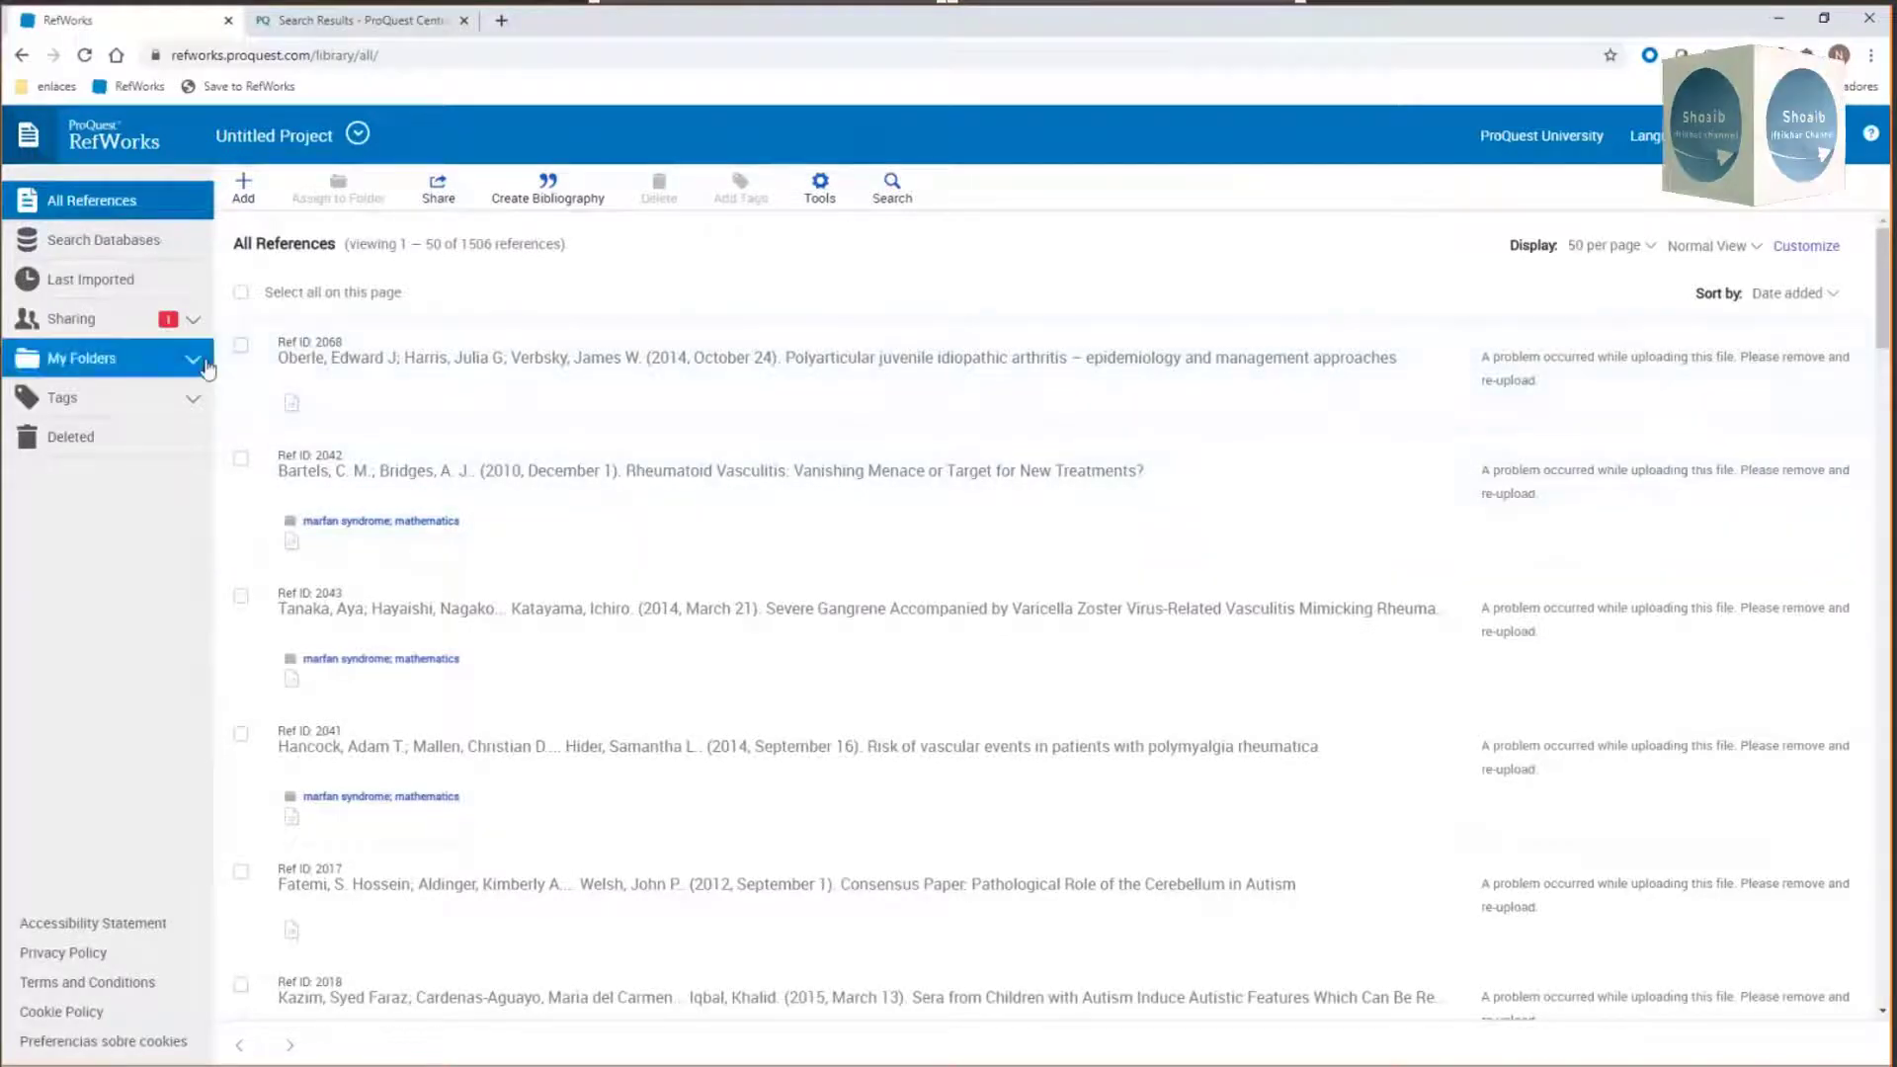
Step: Among the last imported references, assign "Microarray analysis of peripheral blood lymphocytes from ALS patients" to the Discovery services folder and clear its selection
{"action": "left_click", "coordinate": [109, 284]}
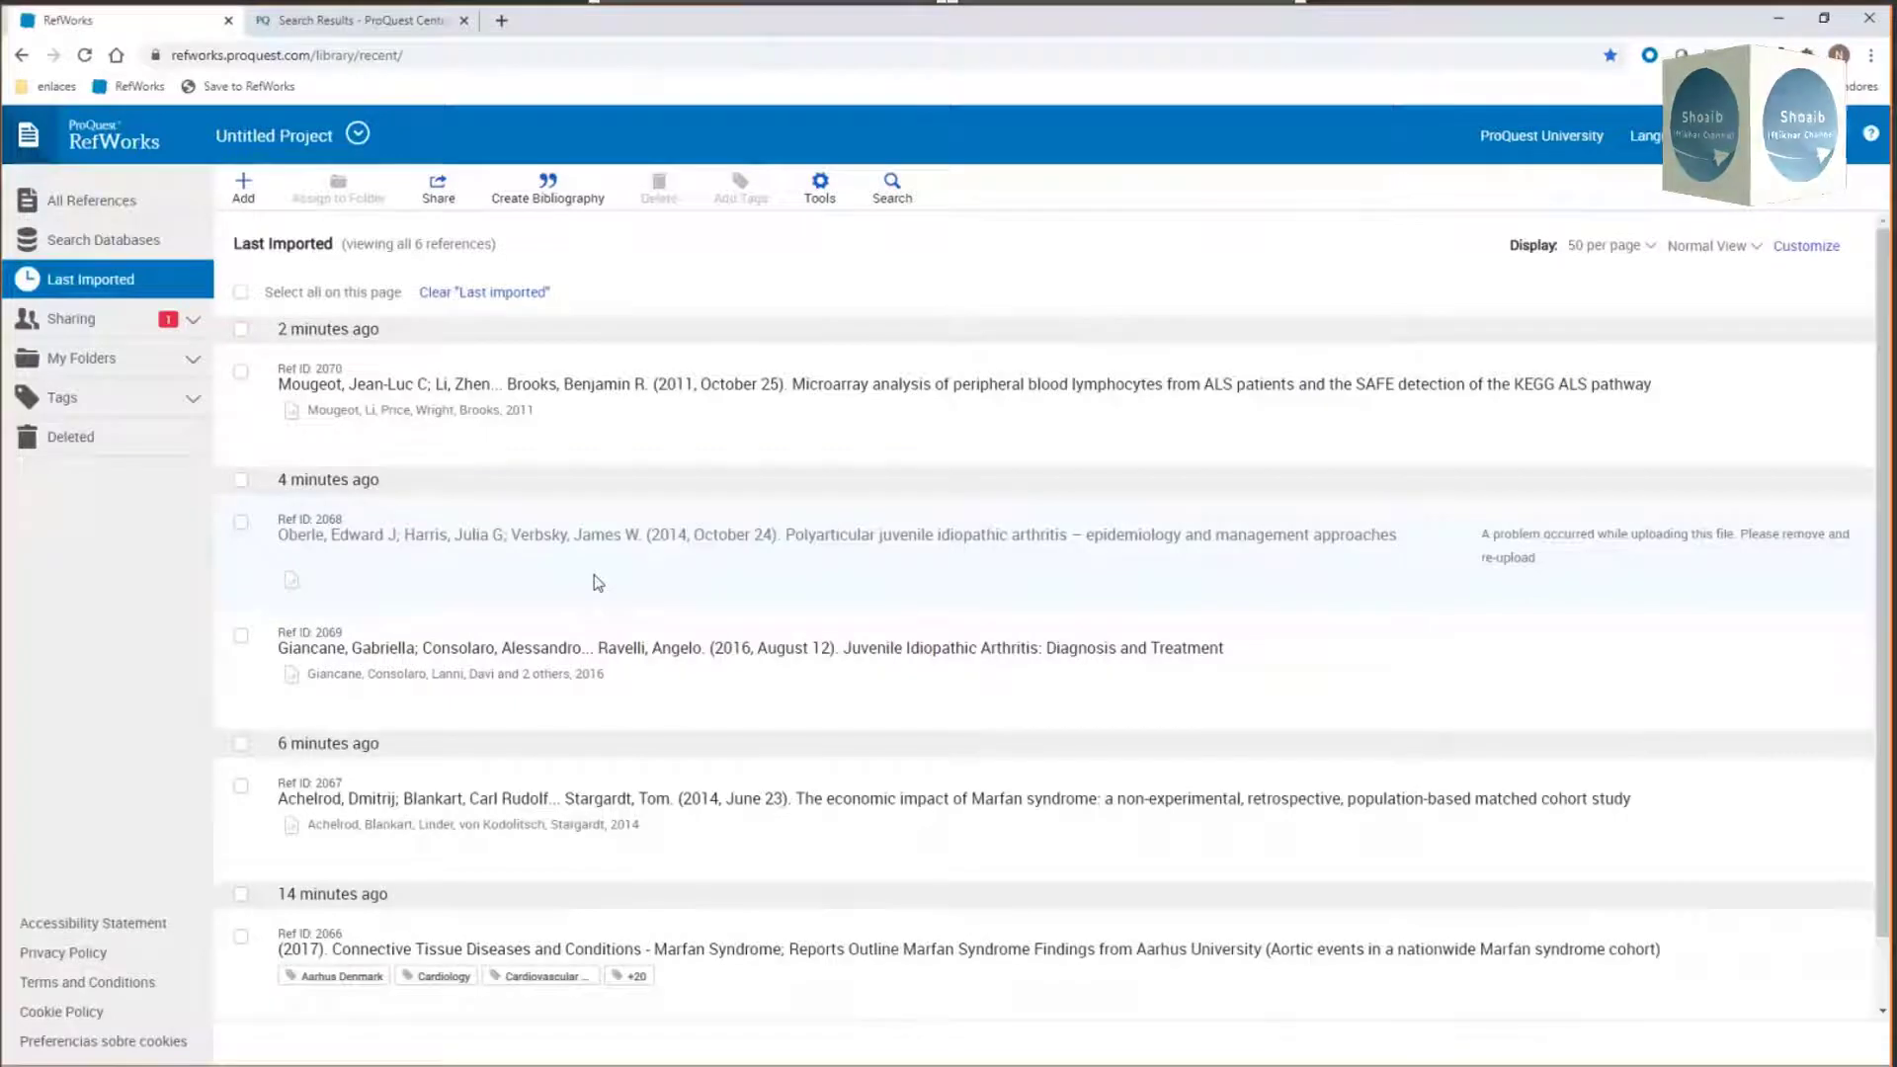
{"action": "left_click", "coordinate": [892, 198]}
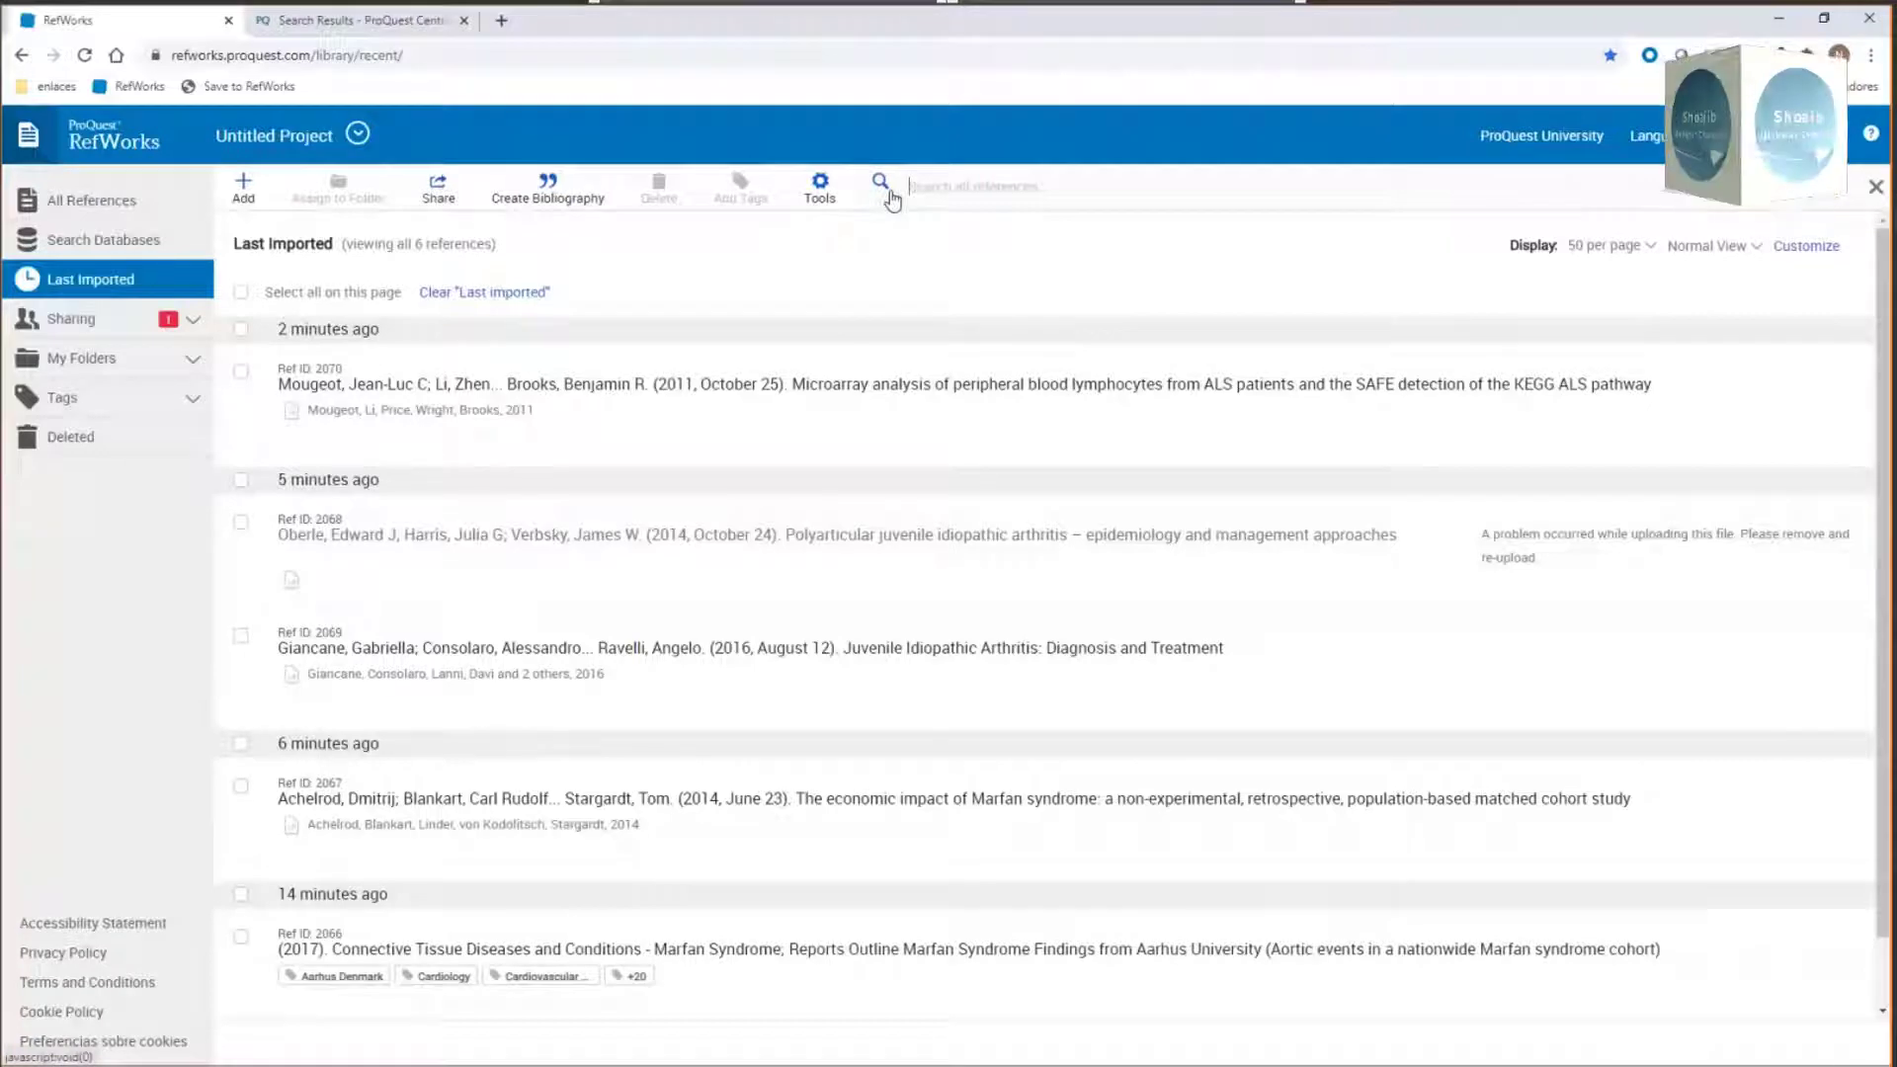
{"action": "left_click", "coordinate": [191, 364]}
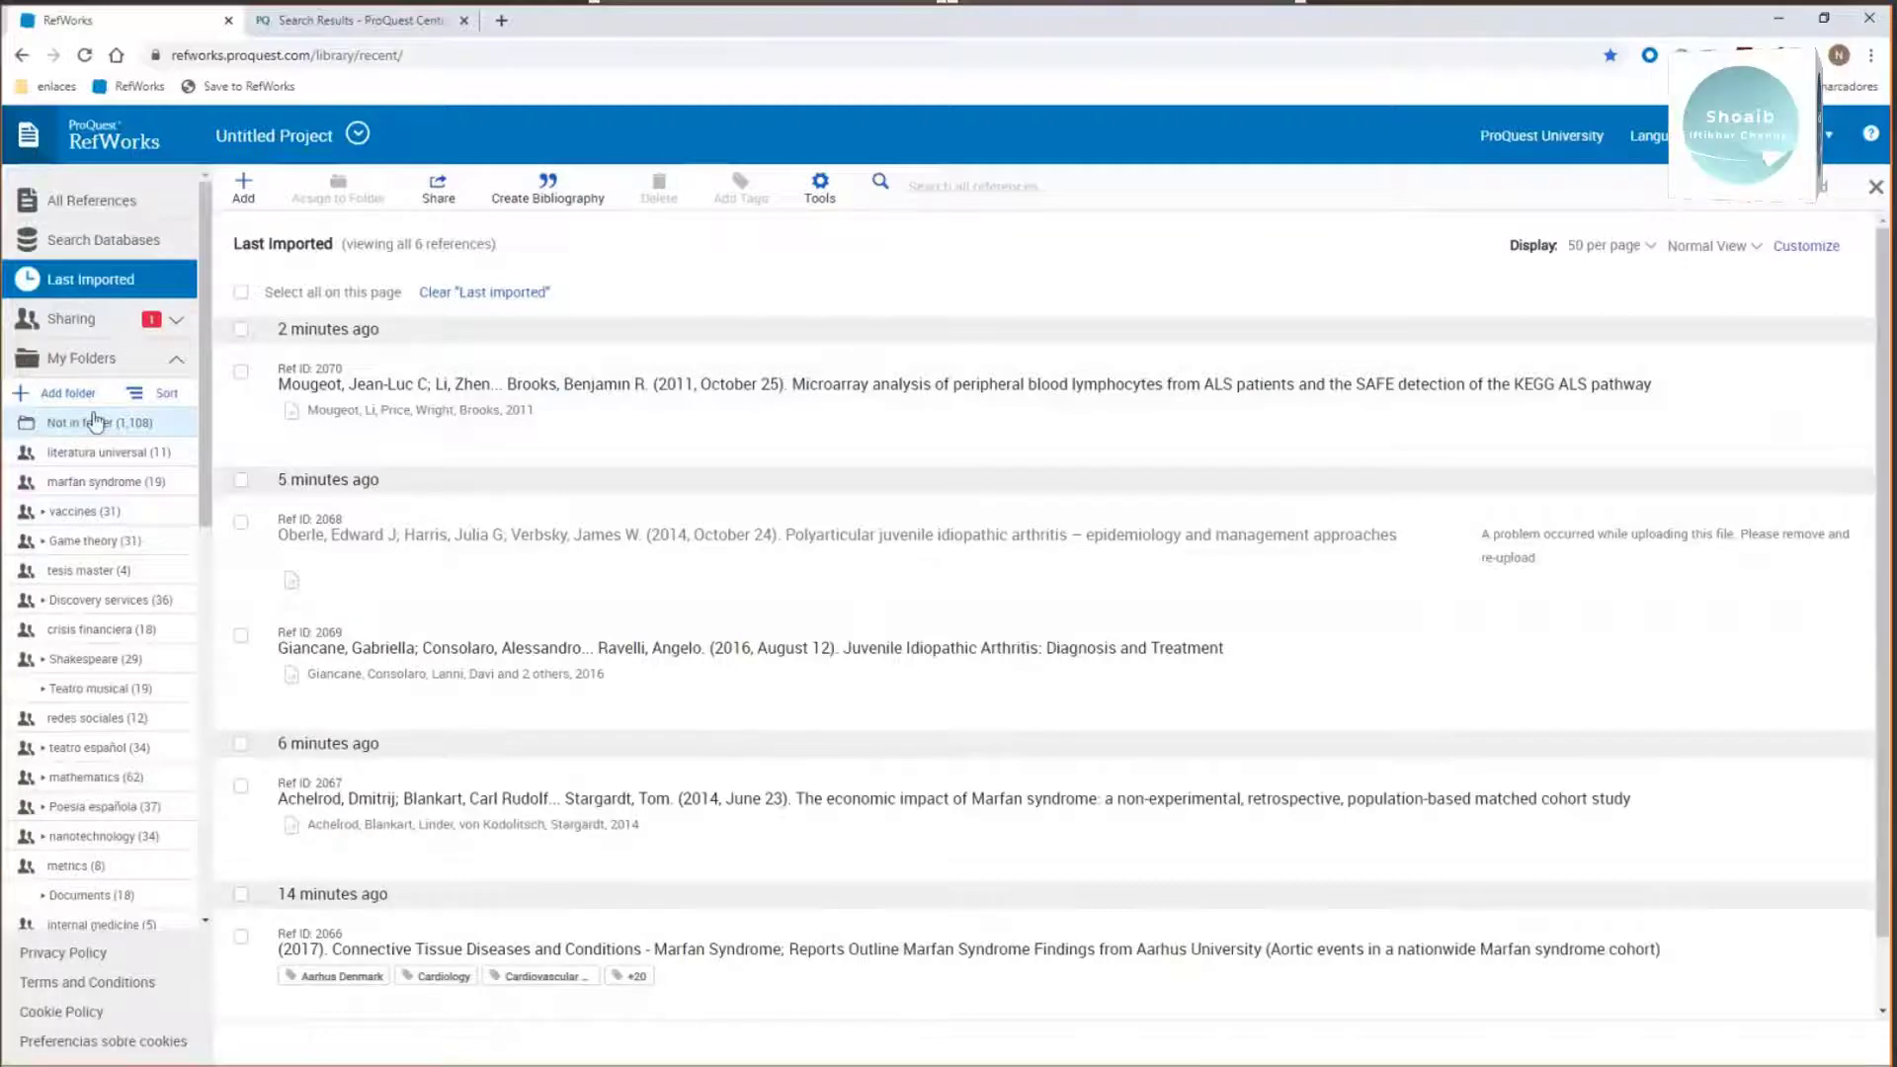
{"action": "left_click", "coordinate": [241, 372]}
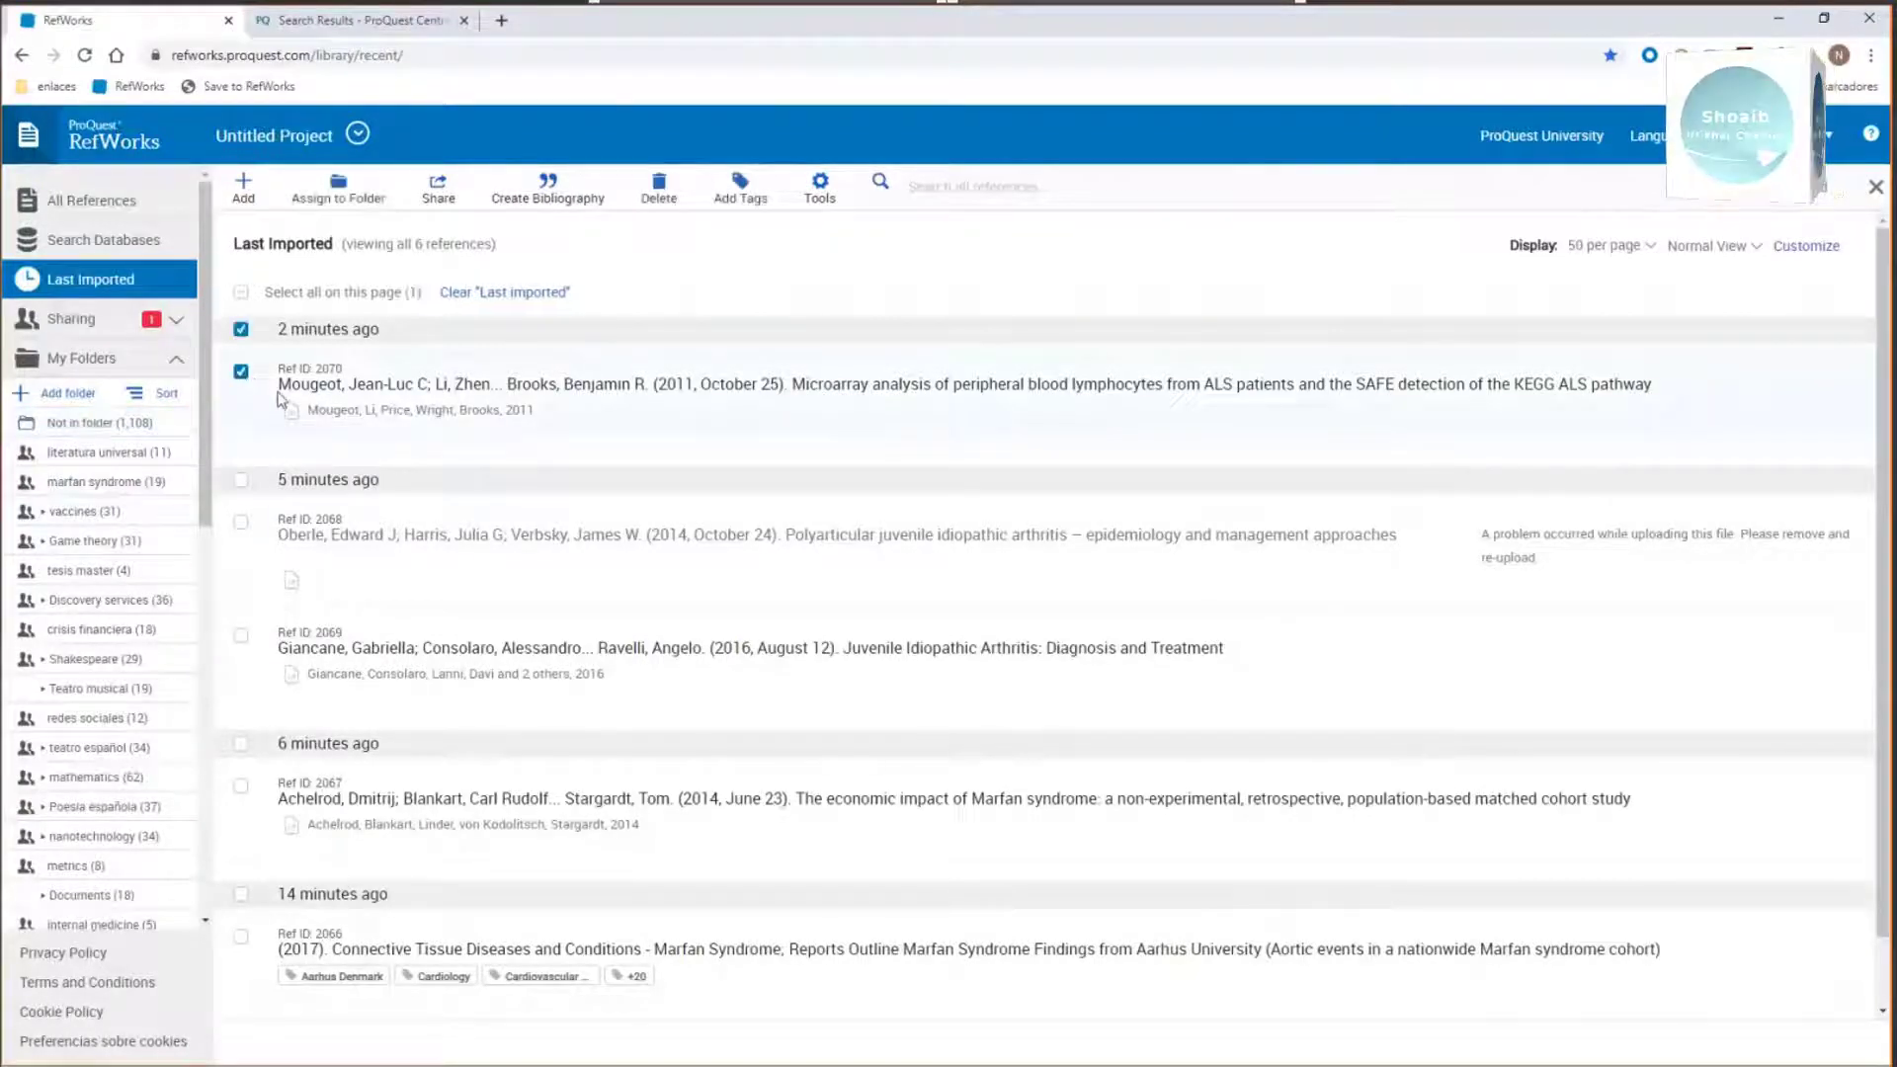
{"action": "left_click_drag", "start_coordinate": [321, 385], "coordinate": [109, 603]}
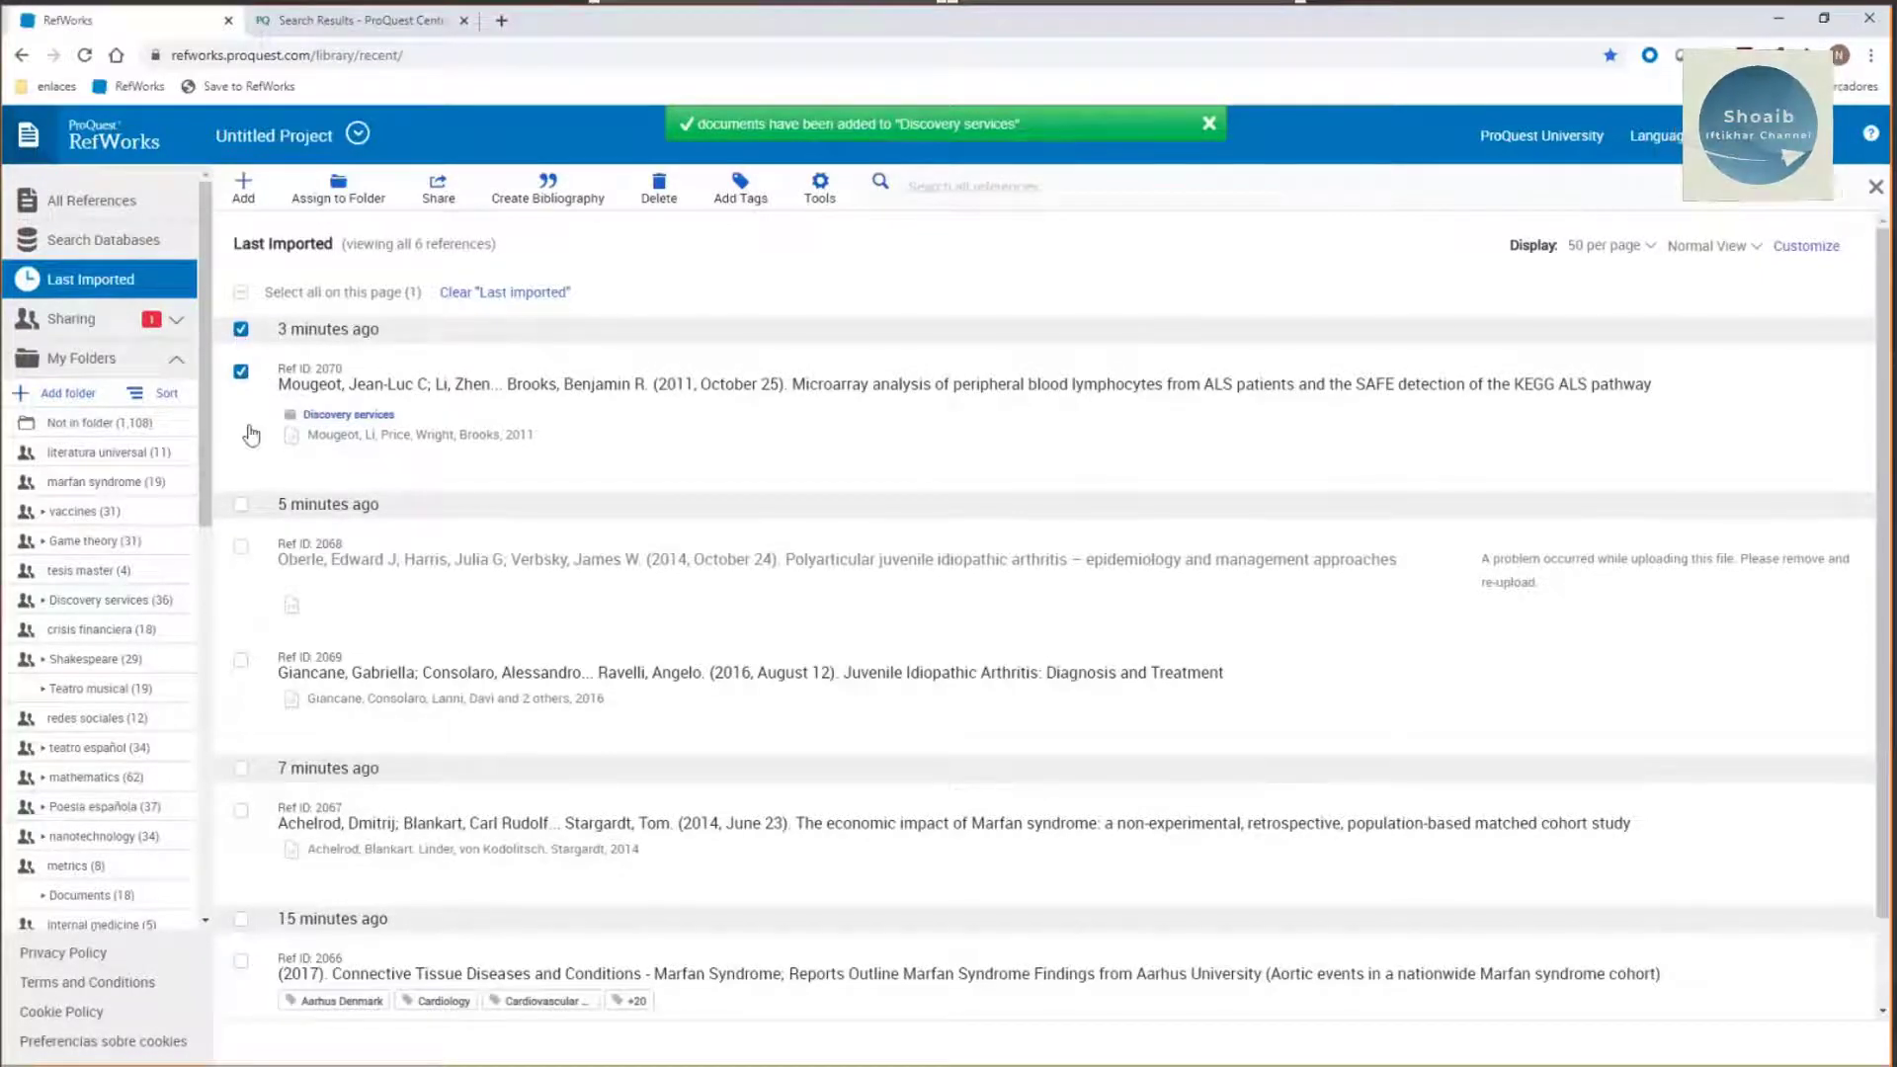
{"action": "left_click", "coordinate": [241, 373]}
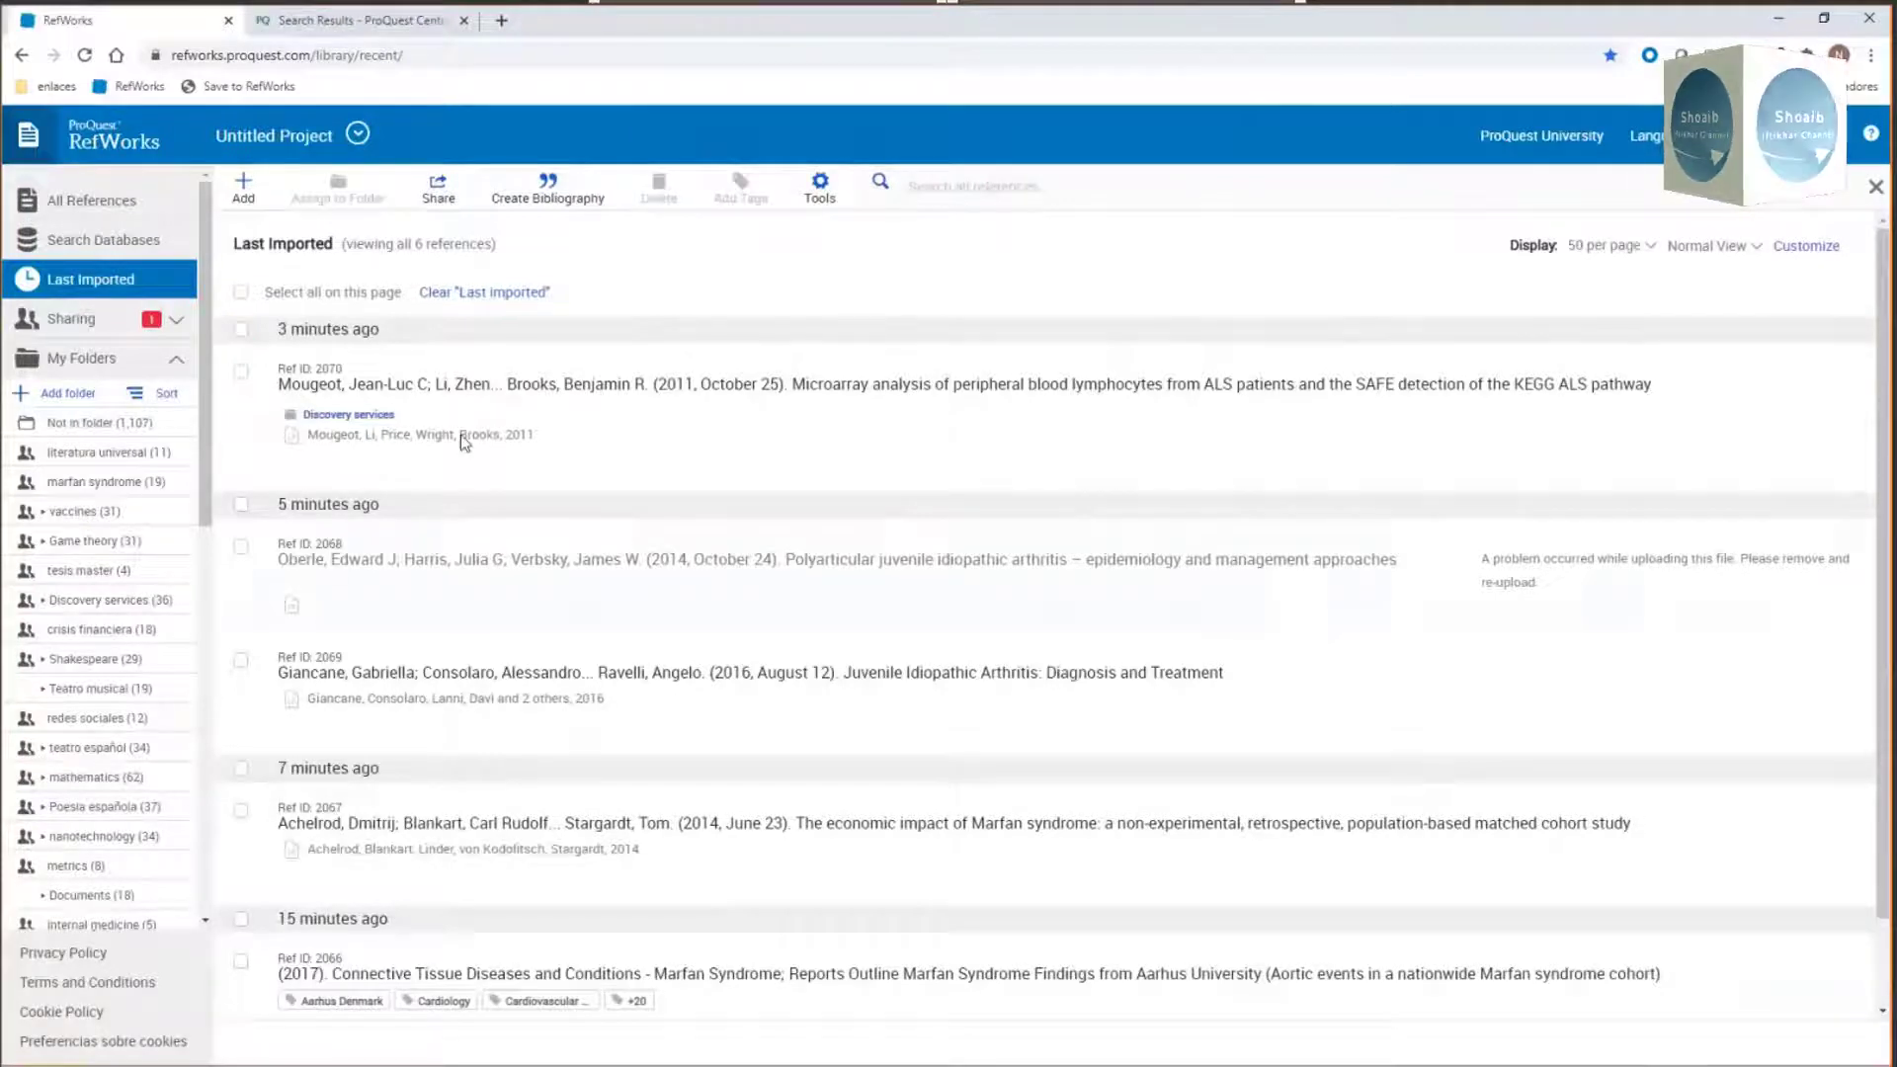
Step: Assign the "Polyarticular juvenile idiopathic arthritis" and "The economic impact of Marfan syndrome" references to the marfan syndrome and Discovery services folders, then deselect both
{"action": "left_click", "coordinate": [240, 550]}
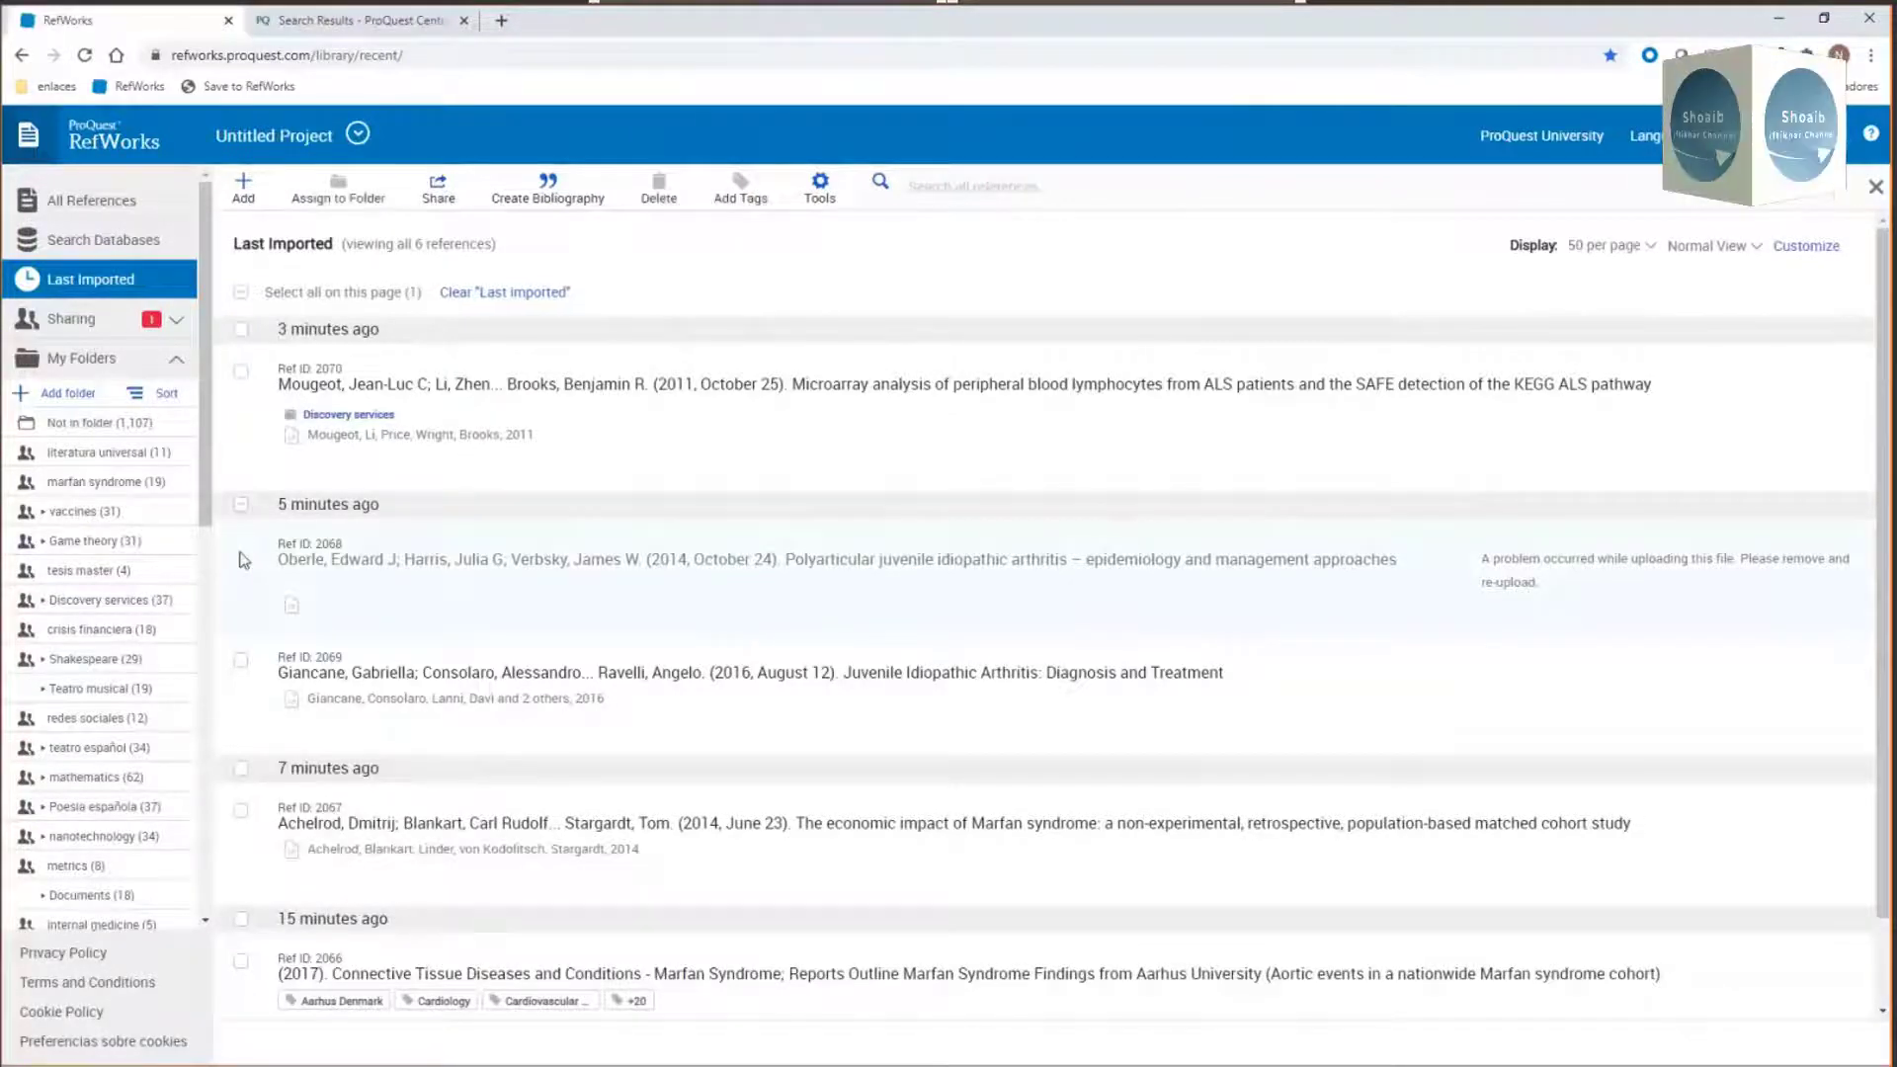
{"action": "left_click", "coordinate": [239, 811]}
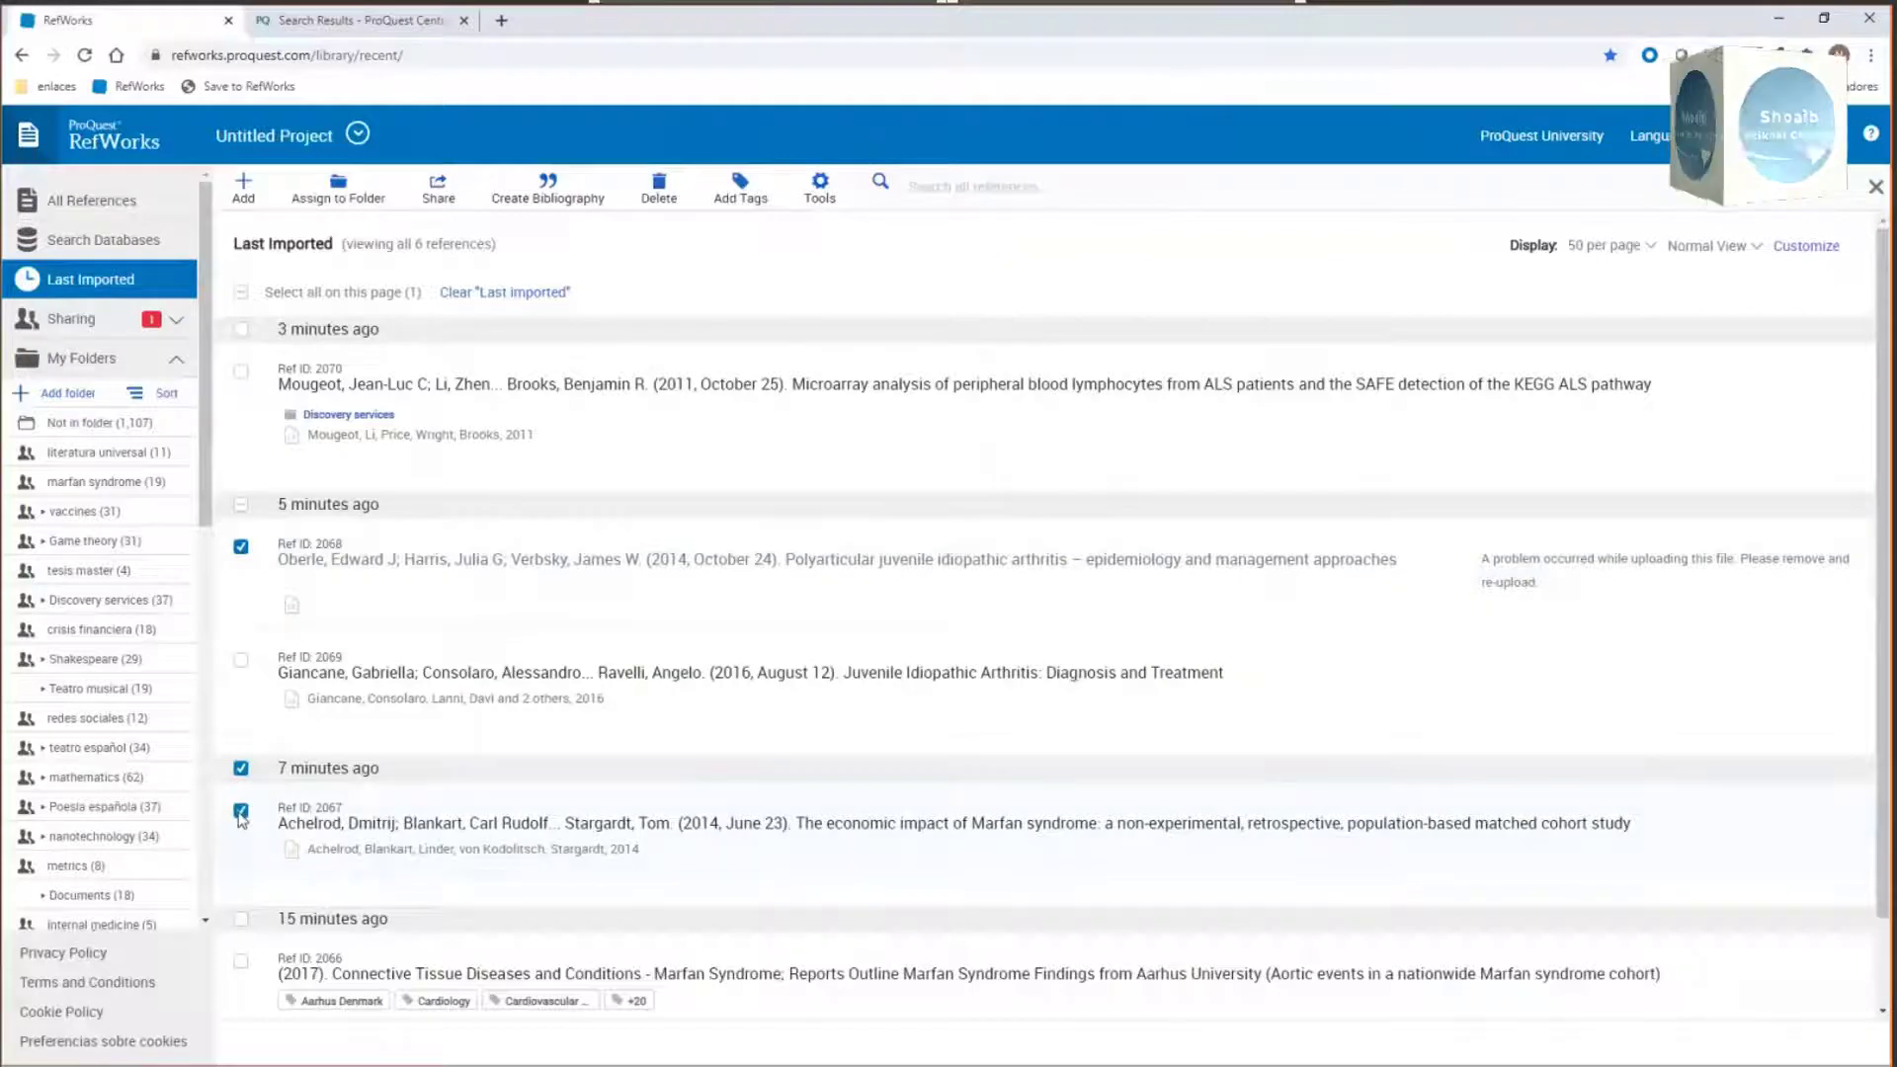
{"action": "left_click", "coordinate": [344, 195]}
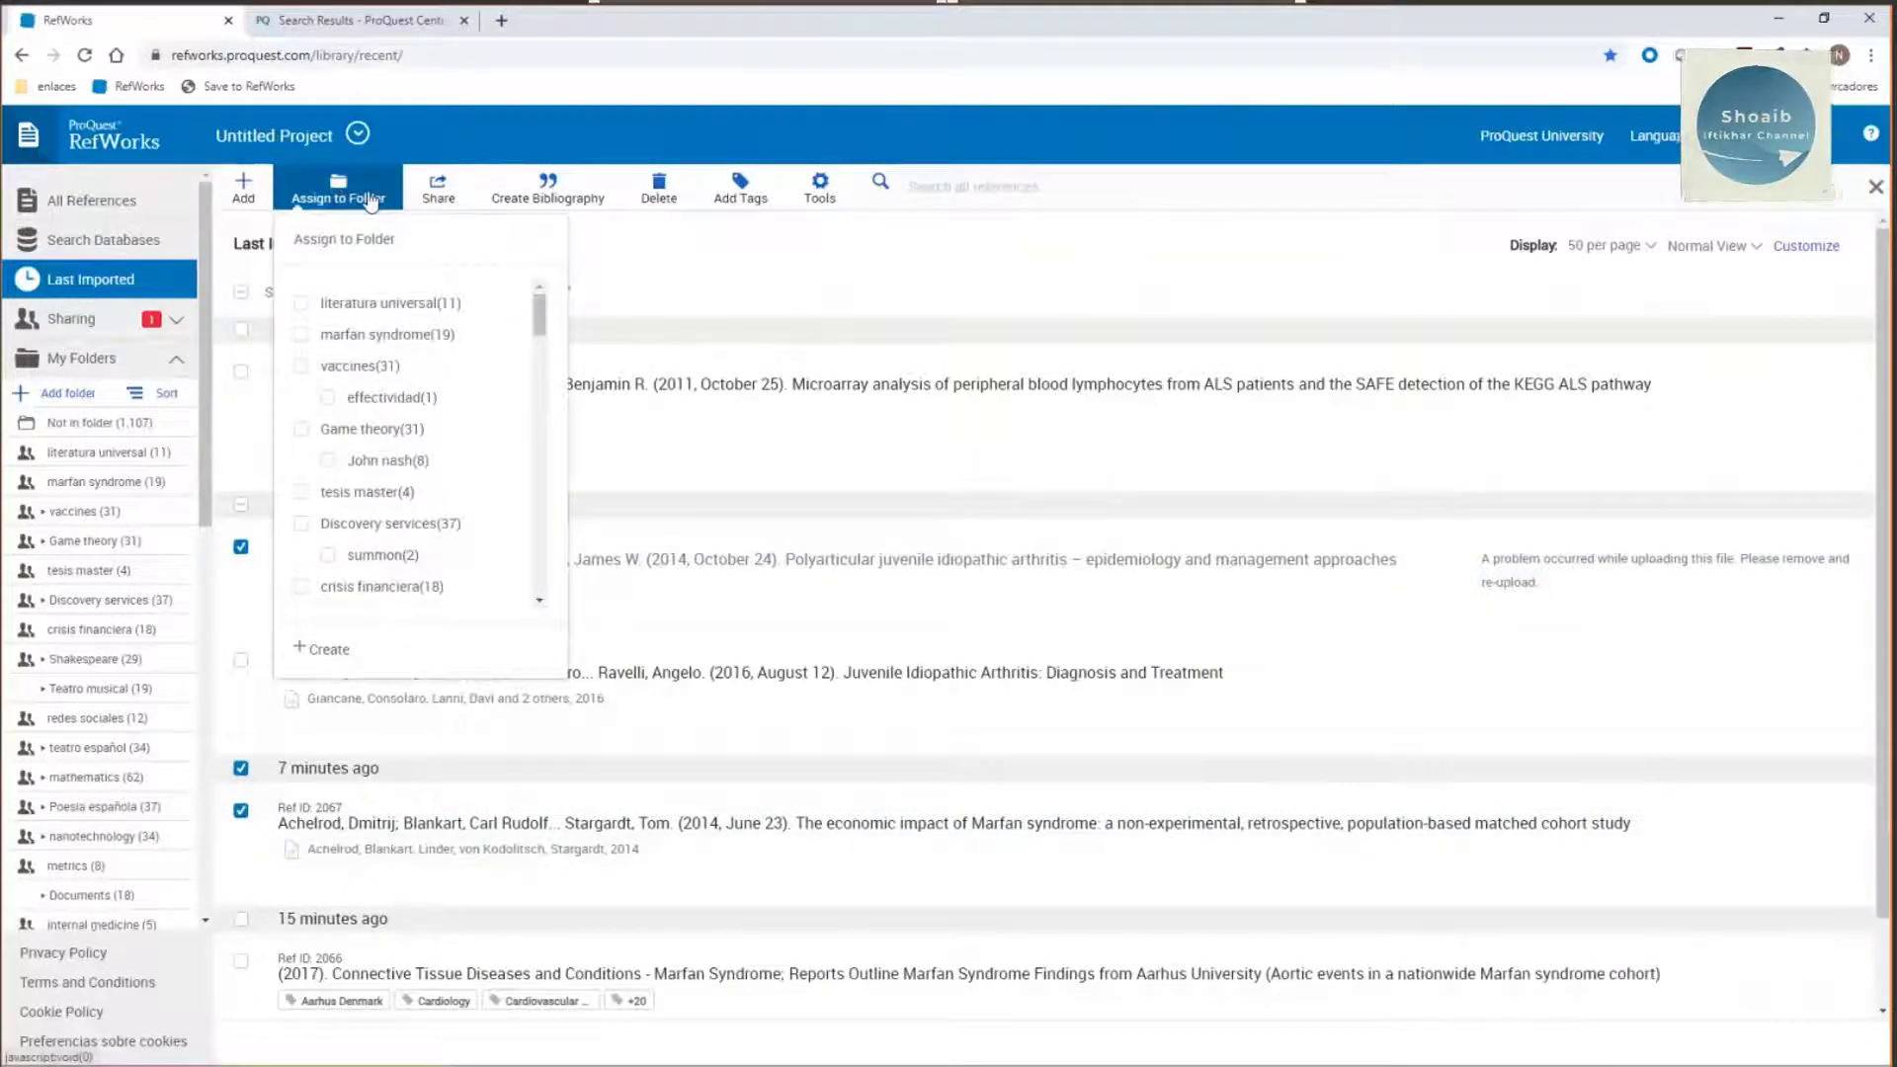
{"action": "left_click", "coordinate": [302, 335]}
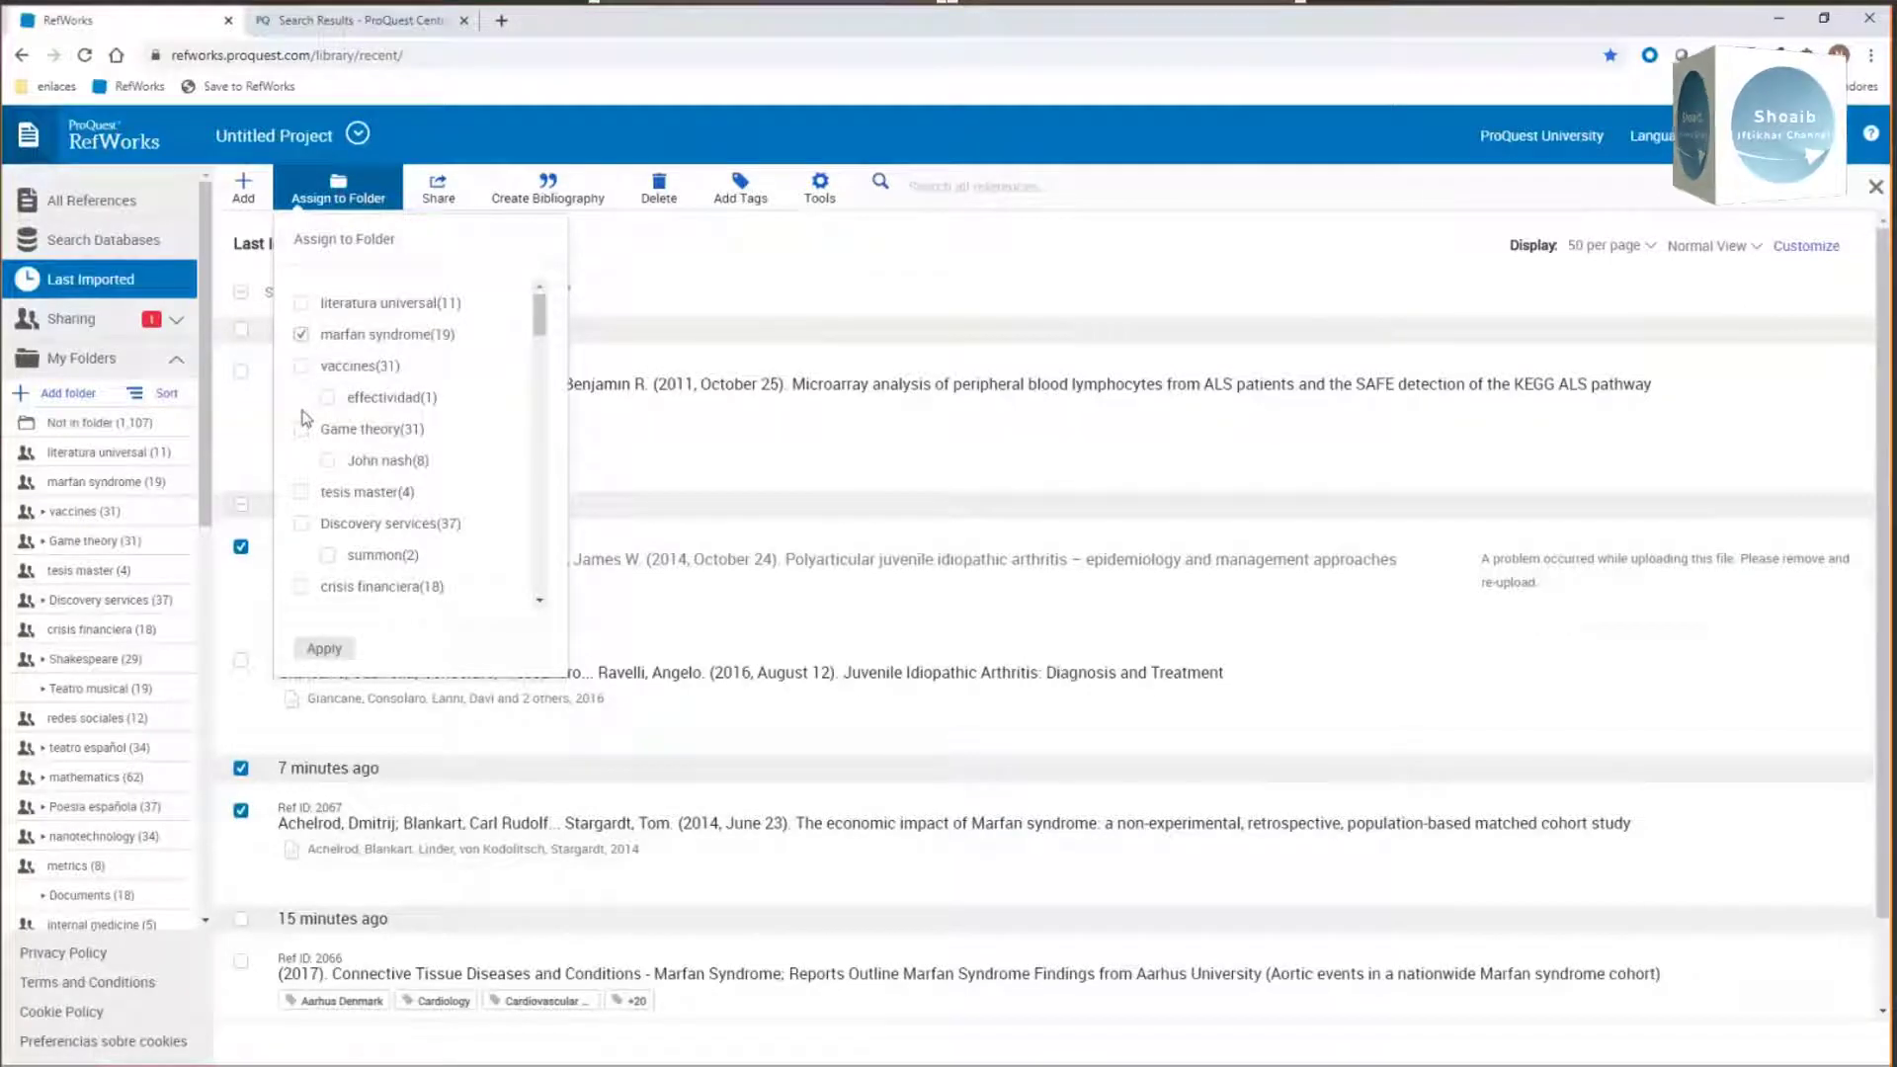
{"action": "left_click", "coordinate": [301, 524]}
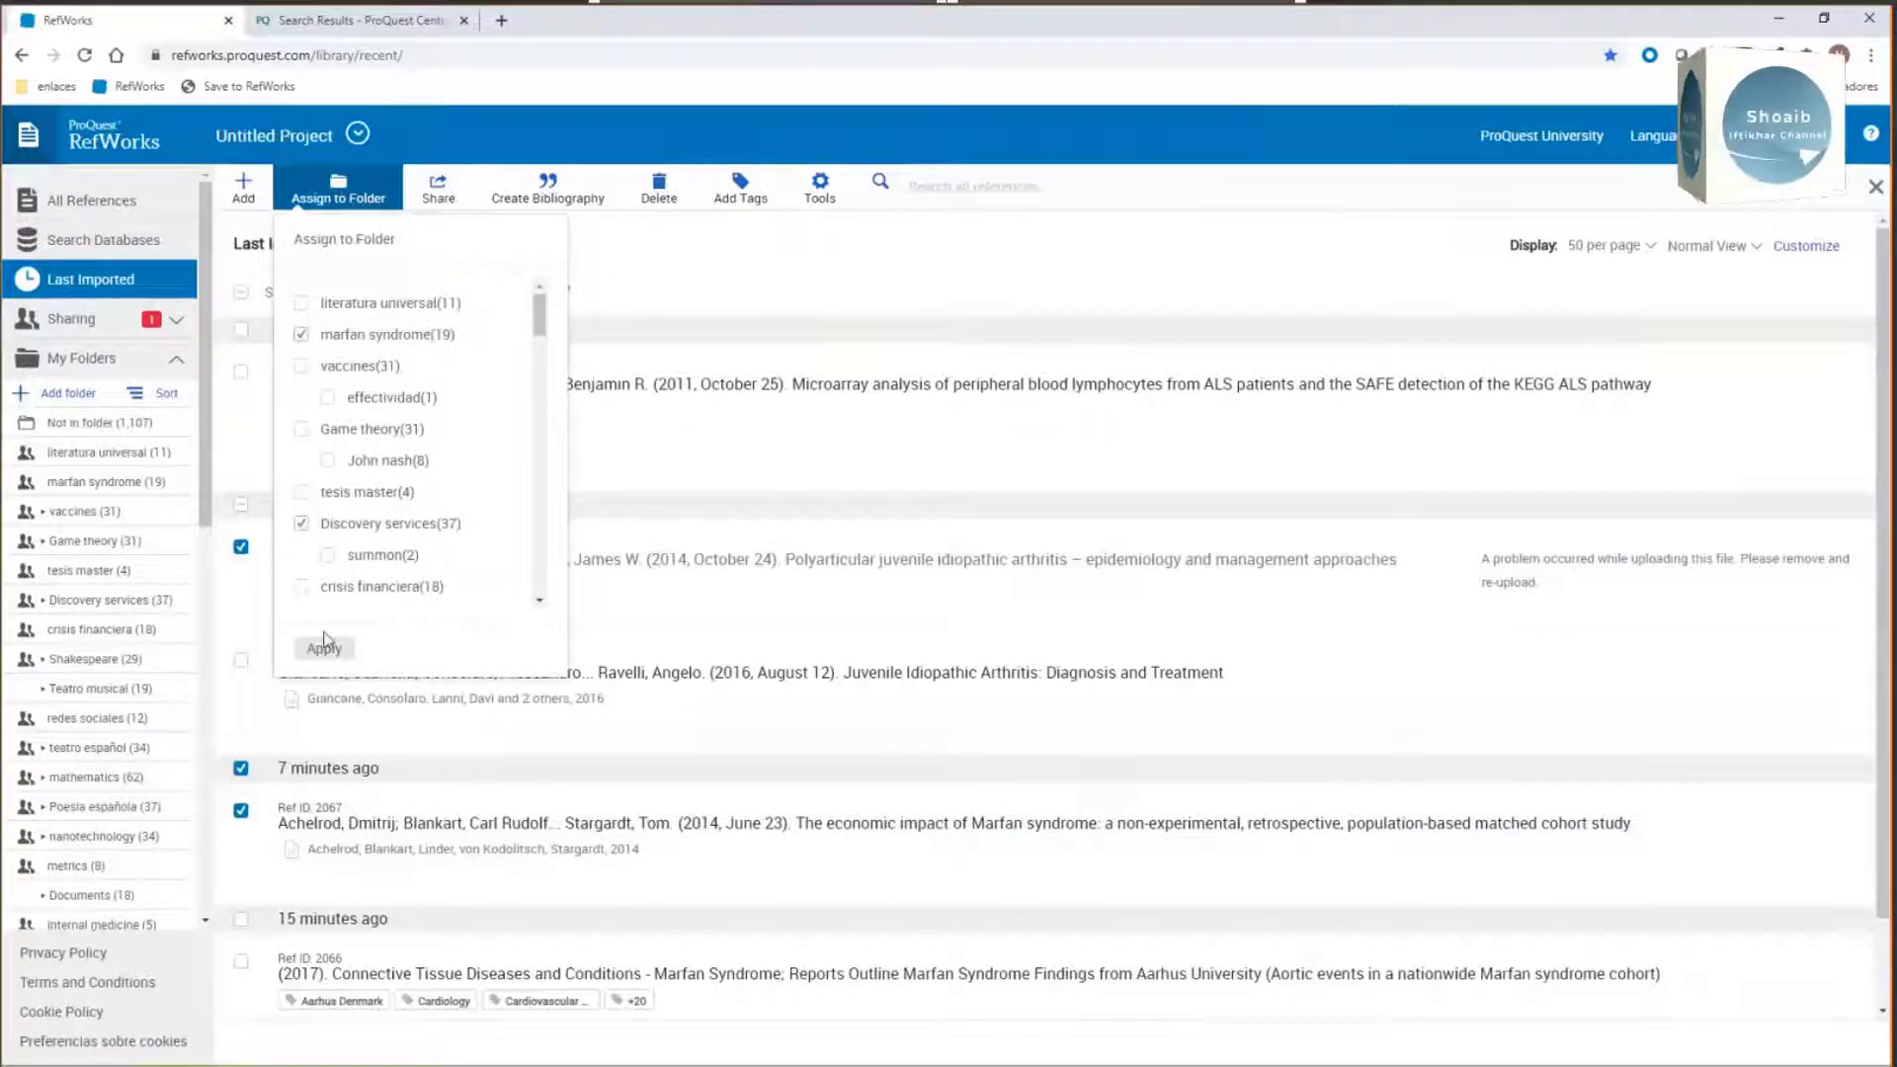
{"action": "left_click", "coordinate": [325, 646]}
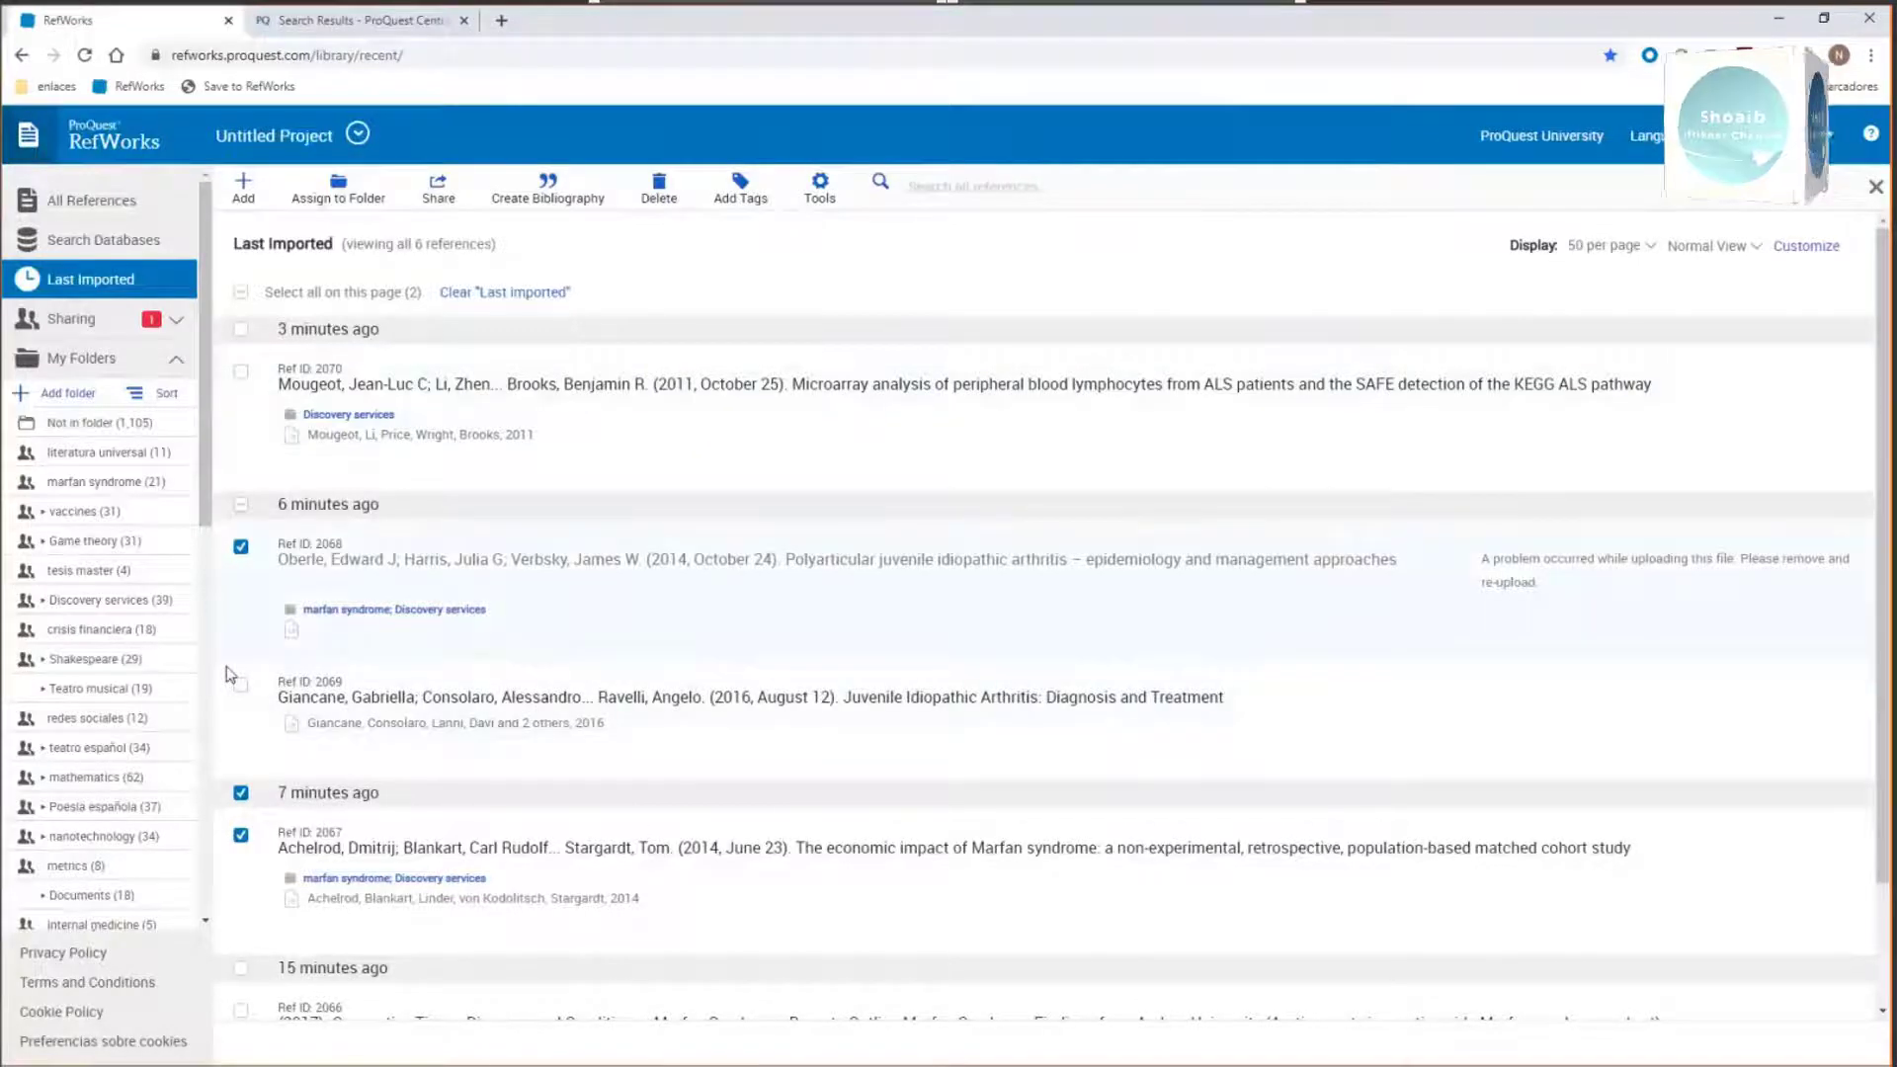
{"action": "left_click", "coordinate": [241, 549]}
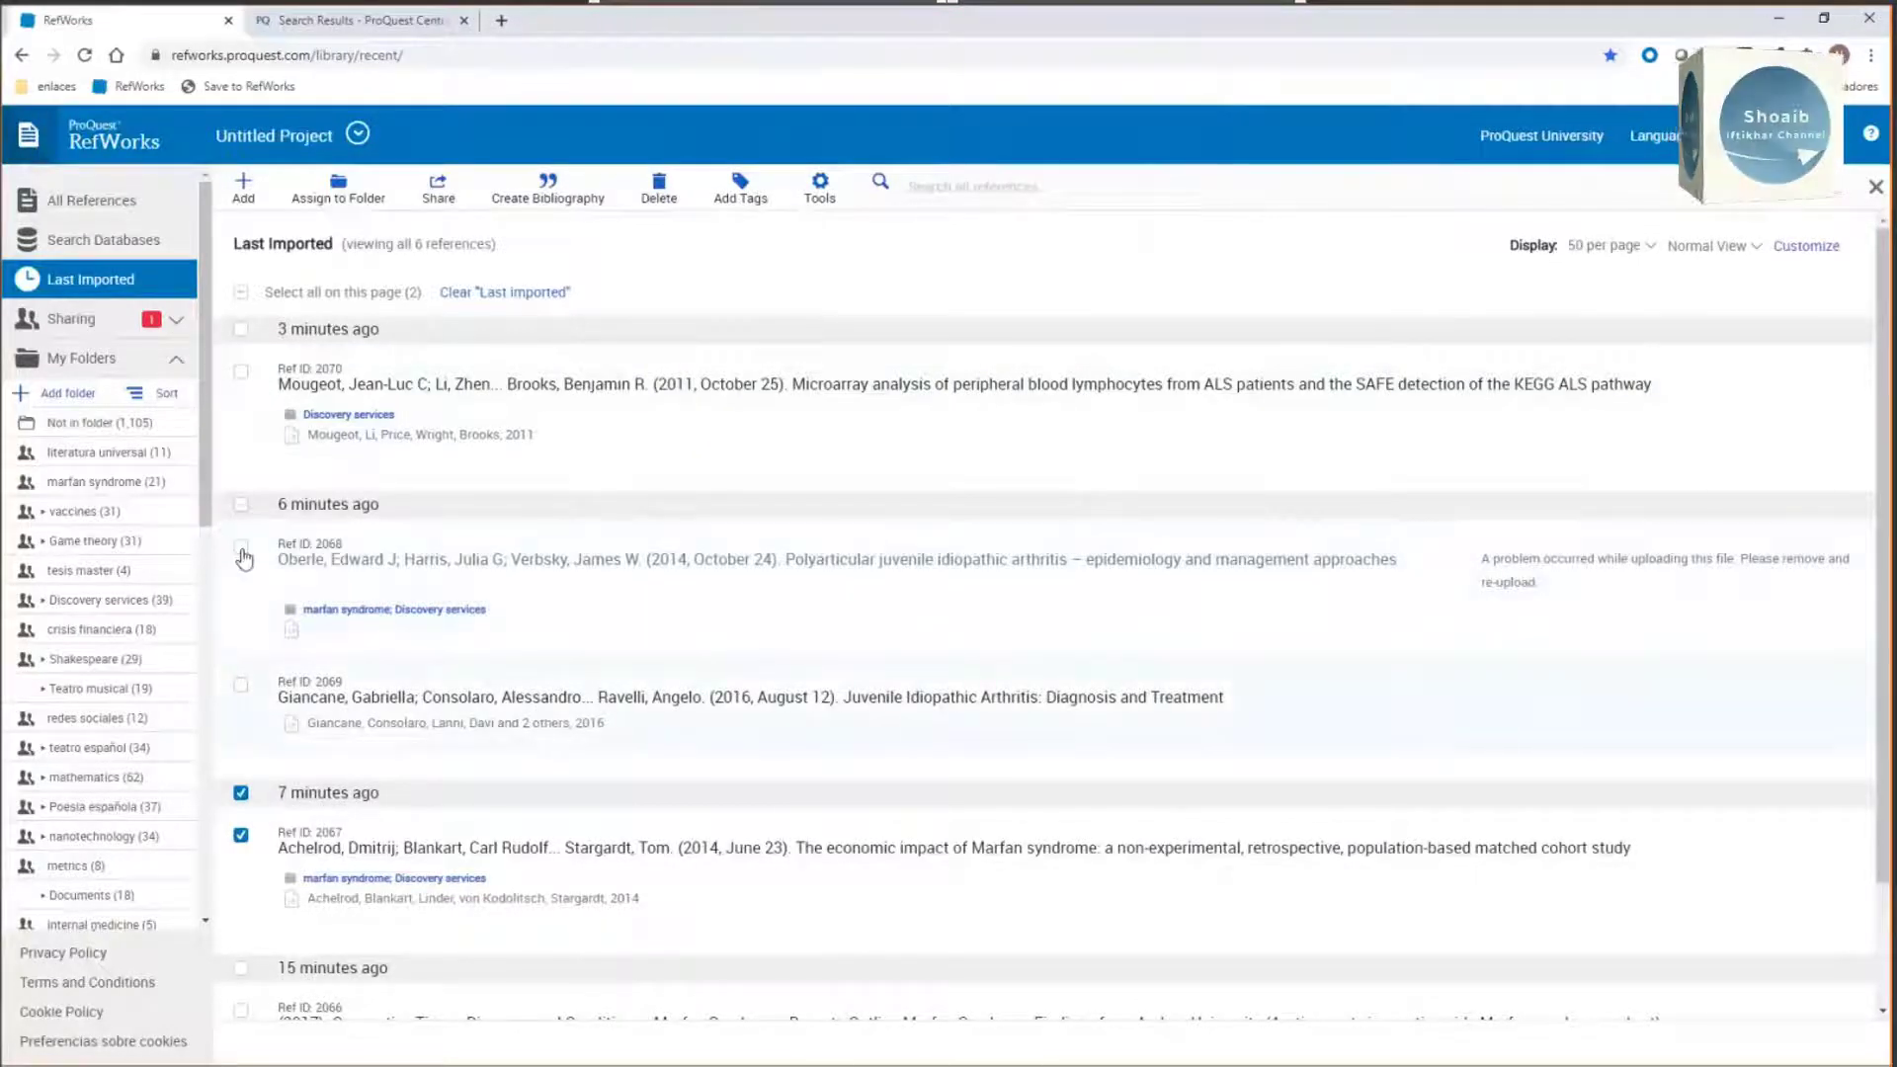
{"action": "left_click", "coordinate": [241, 793]}
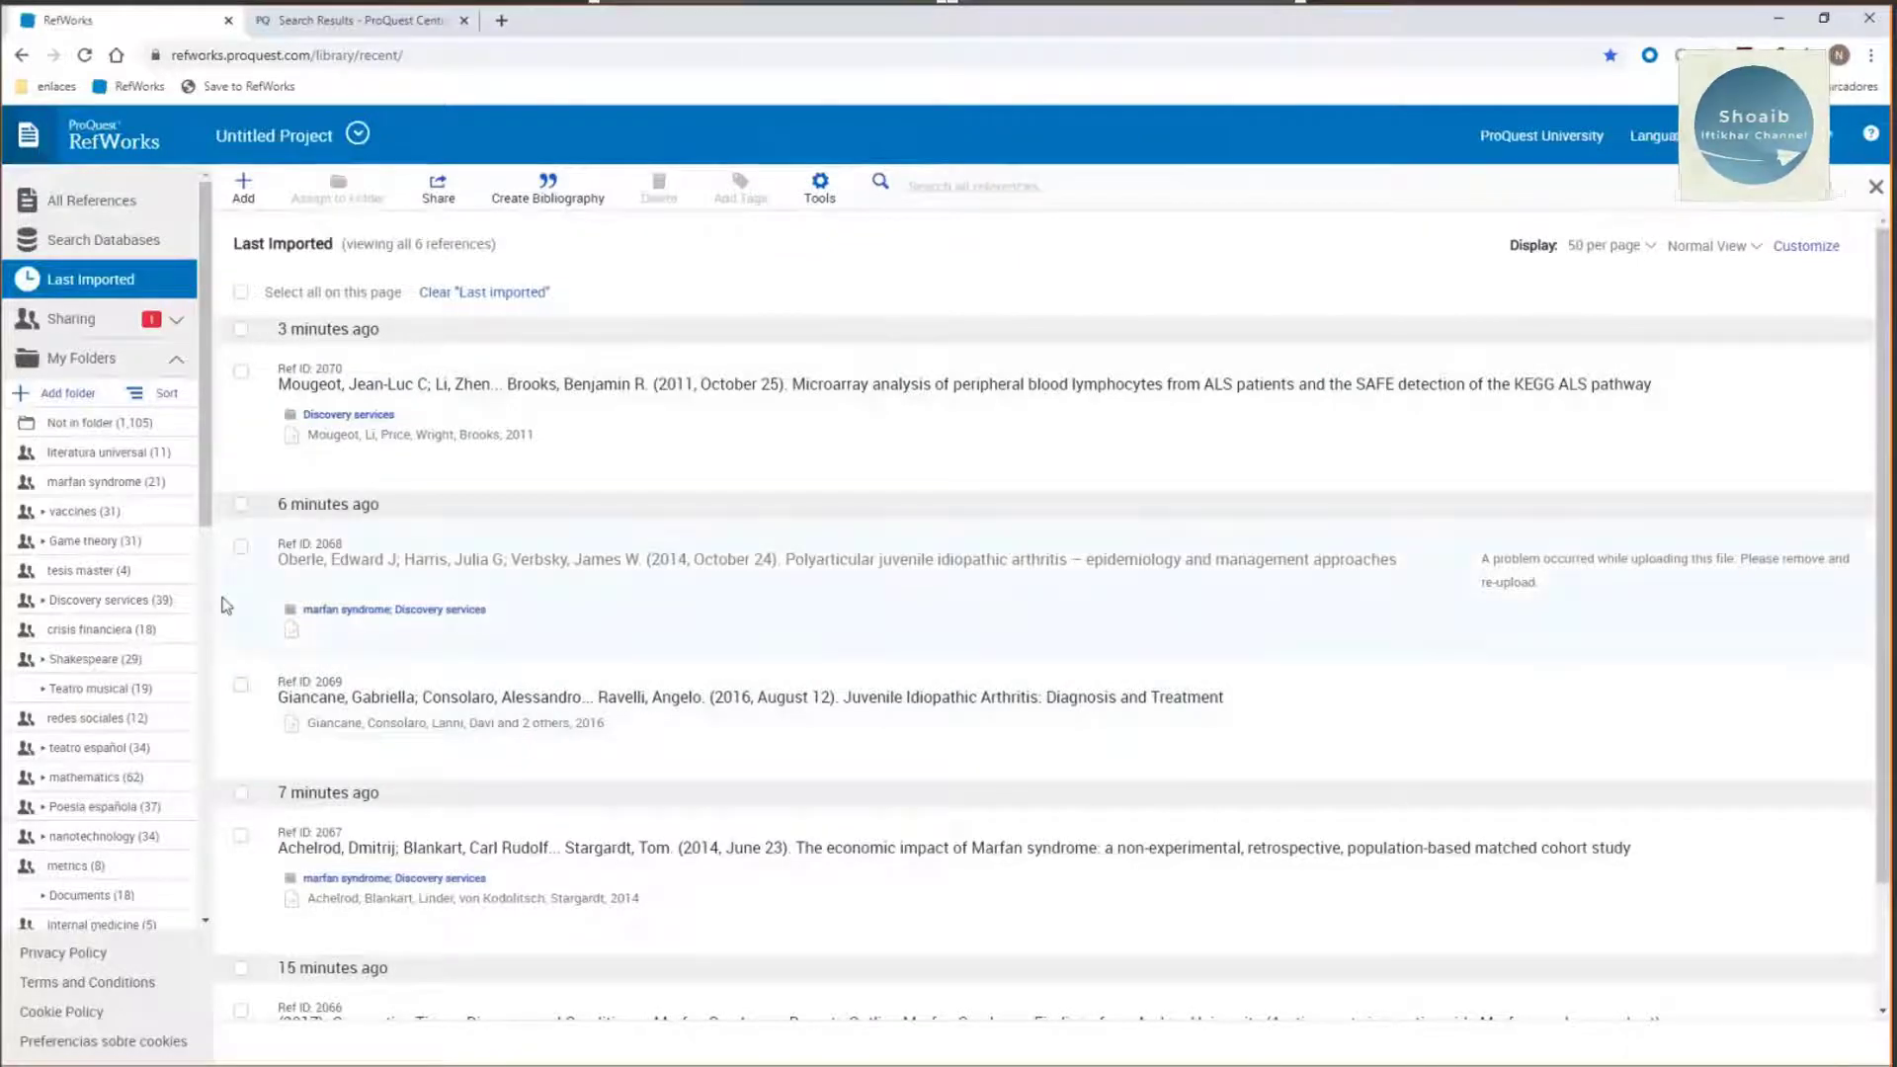
Step: Delete the "Juvenile Idiopathic Arthritis: Diagnosis and Treatment" reference from the last imported references
{"action": "left_click", "coordinate": [241, 684]}
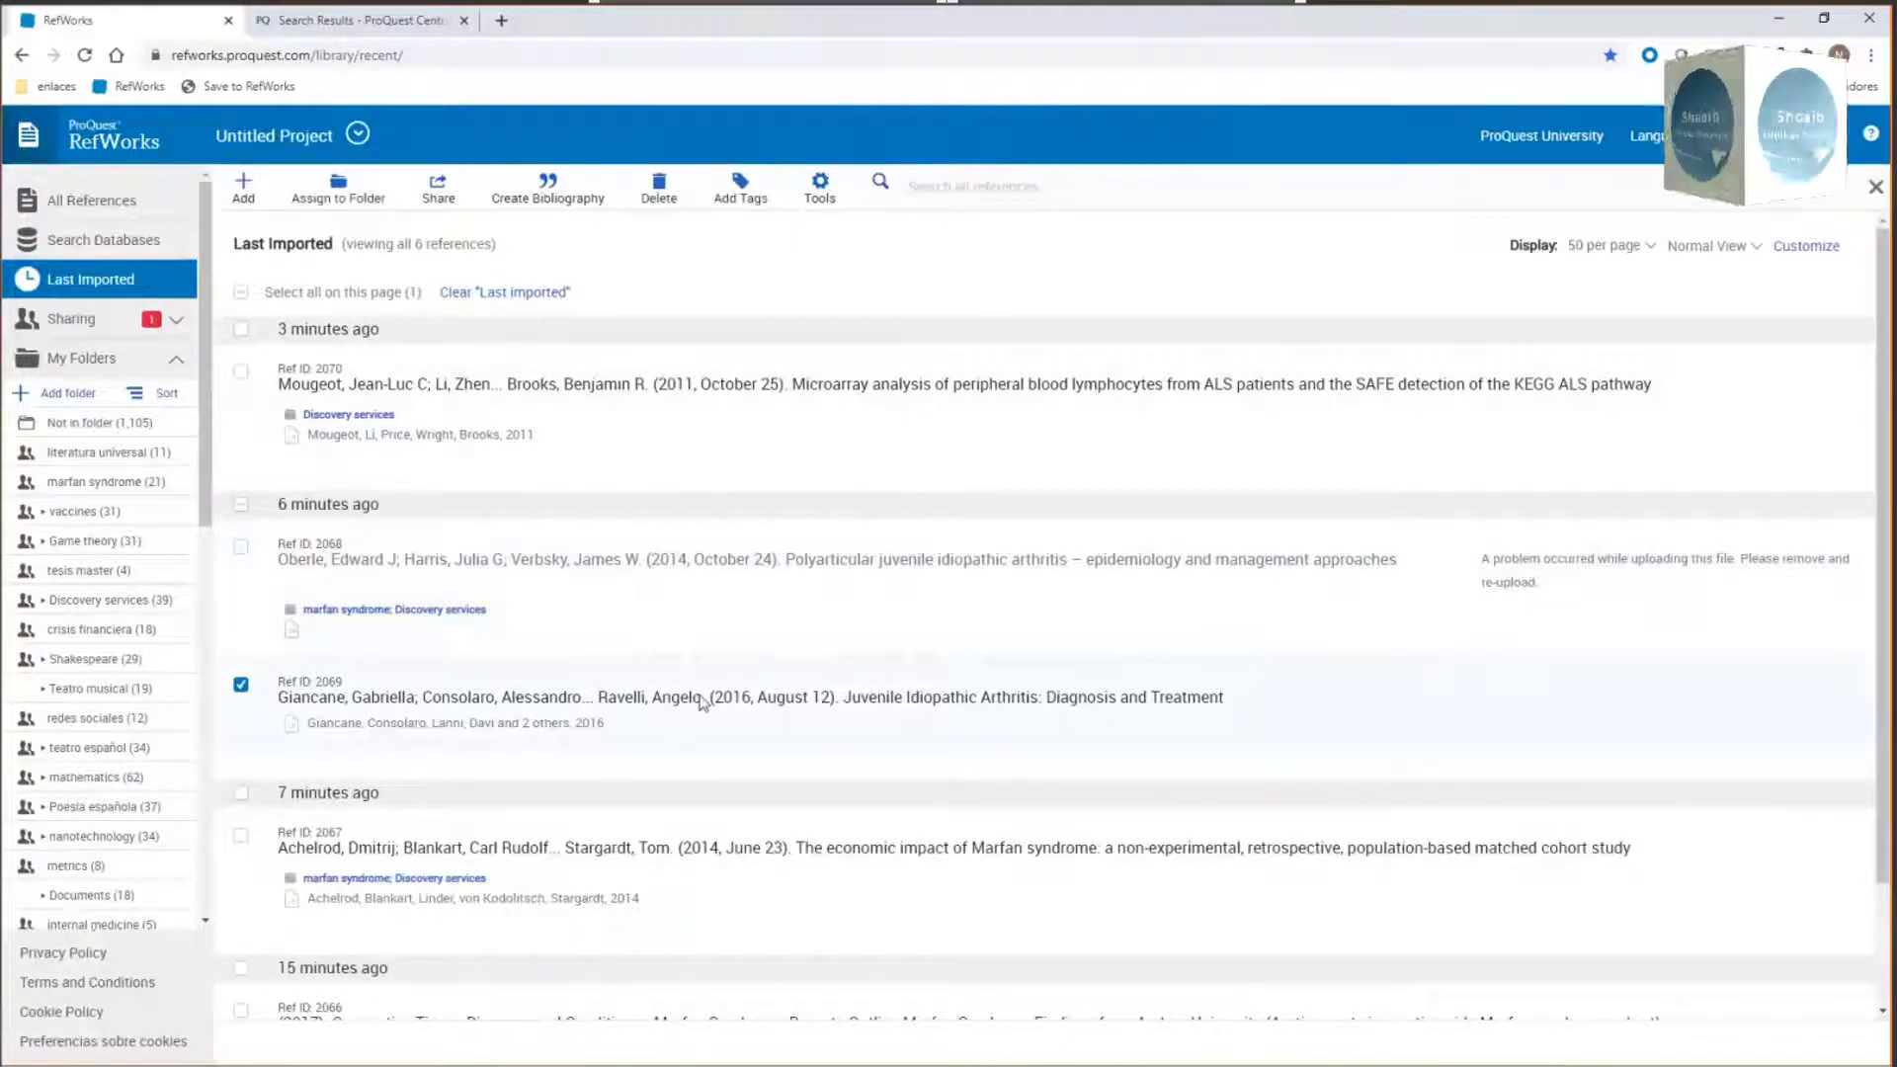
{"action": "left_click", "coordinate": [660, 205]}
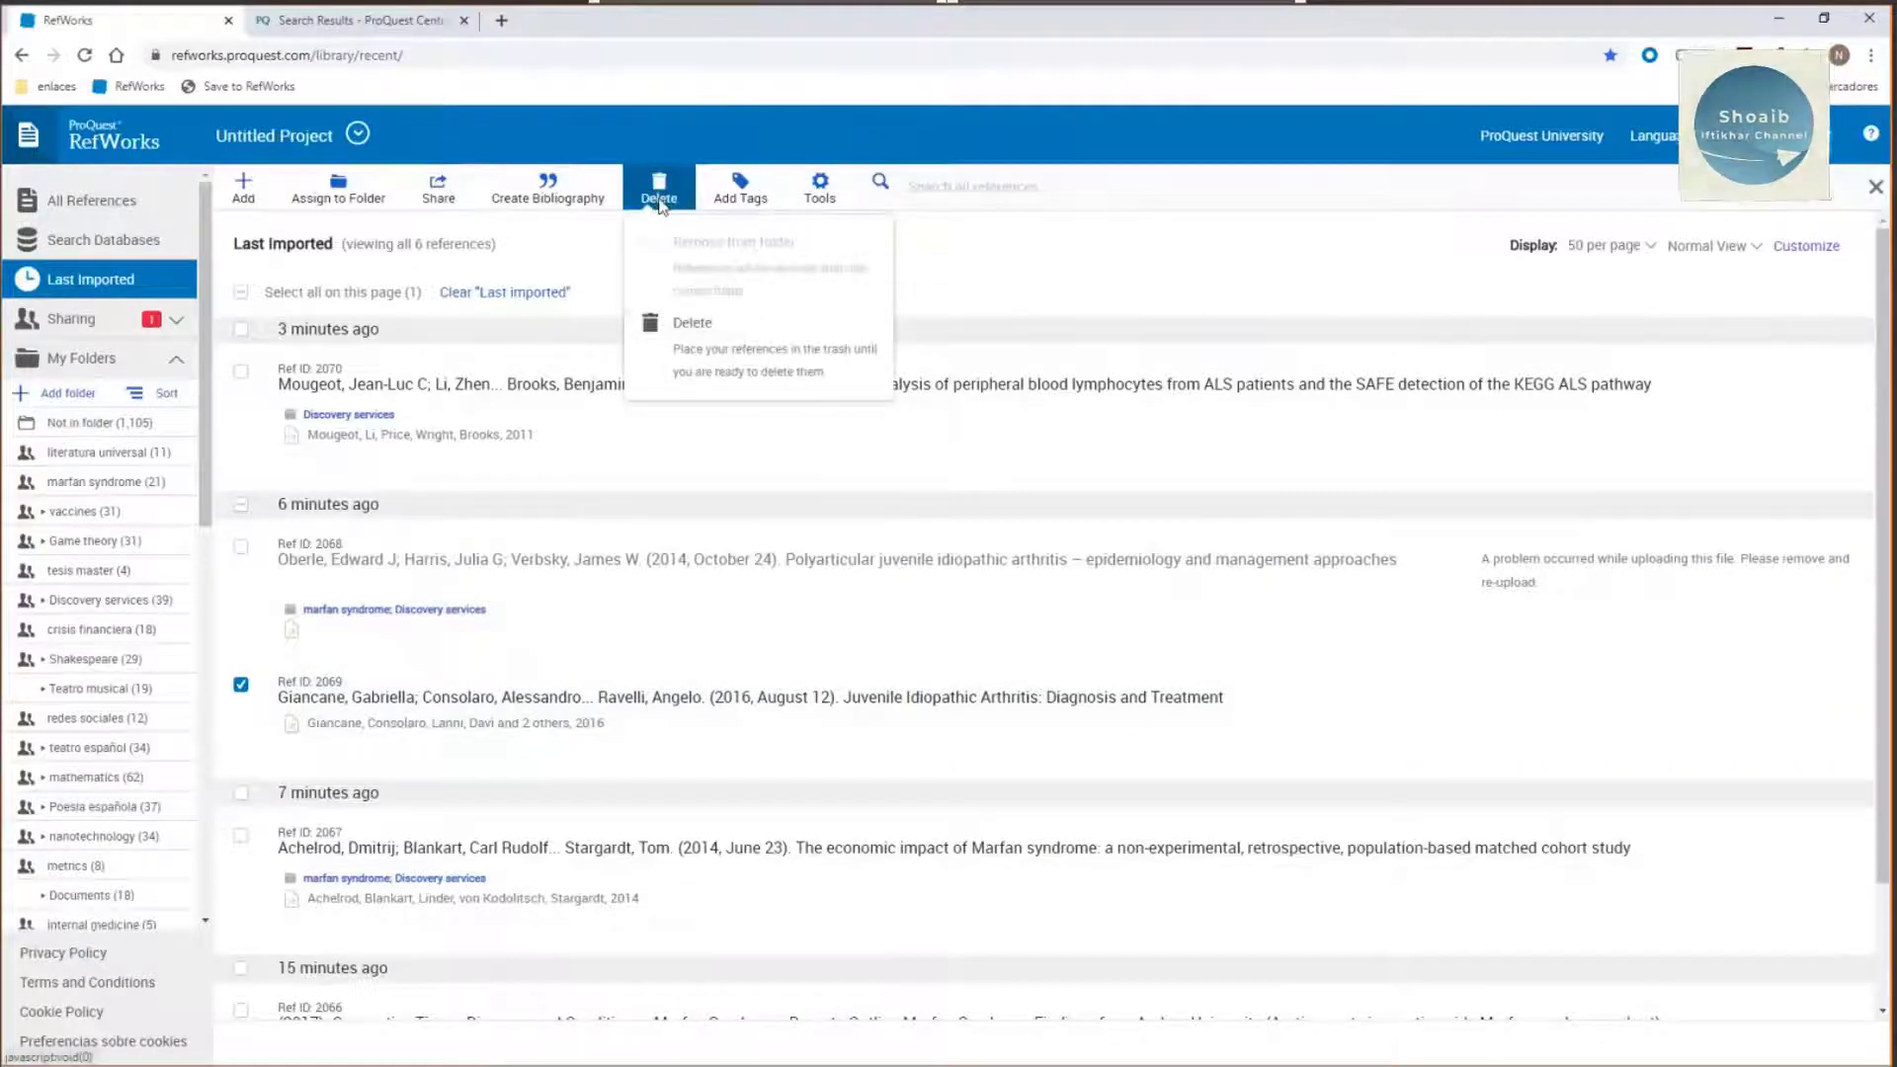
{"action": "left_click", "coordinate": [702, 357]}
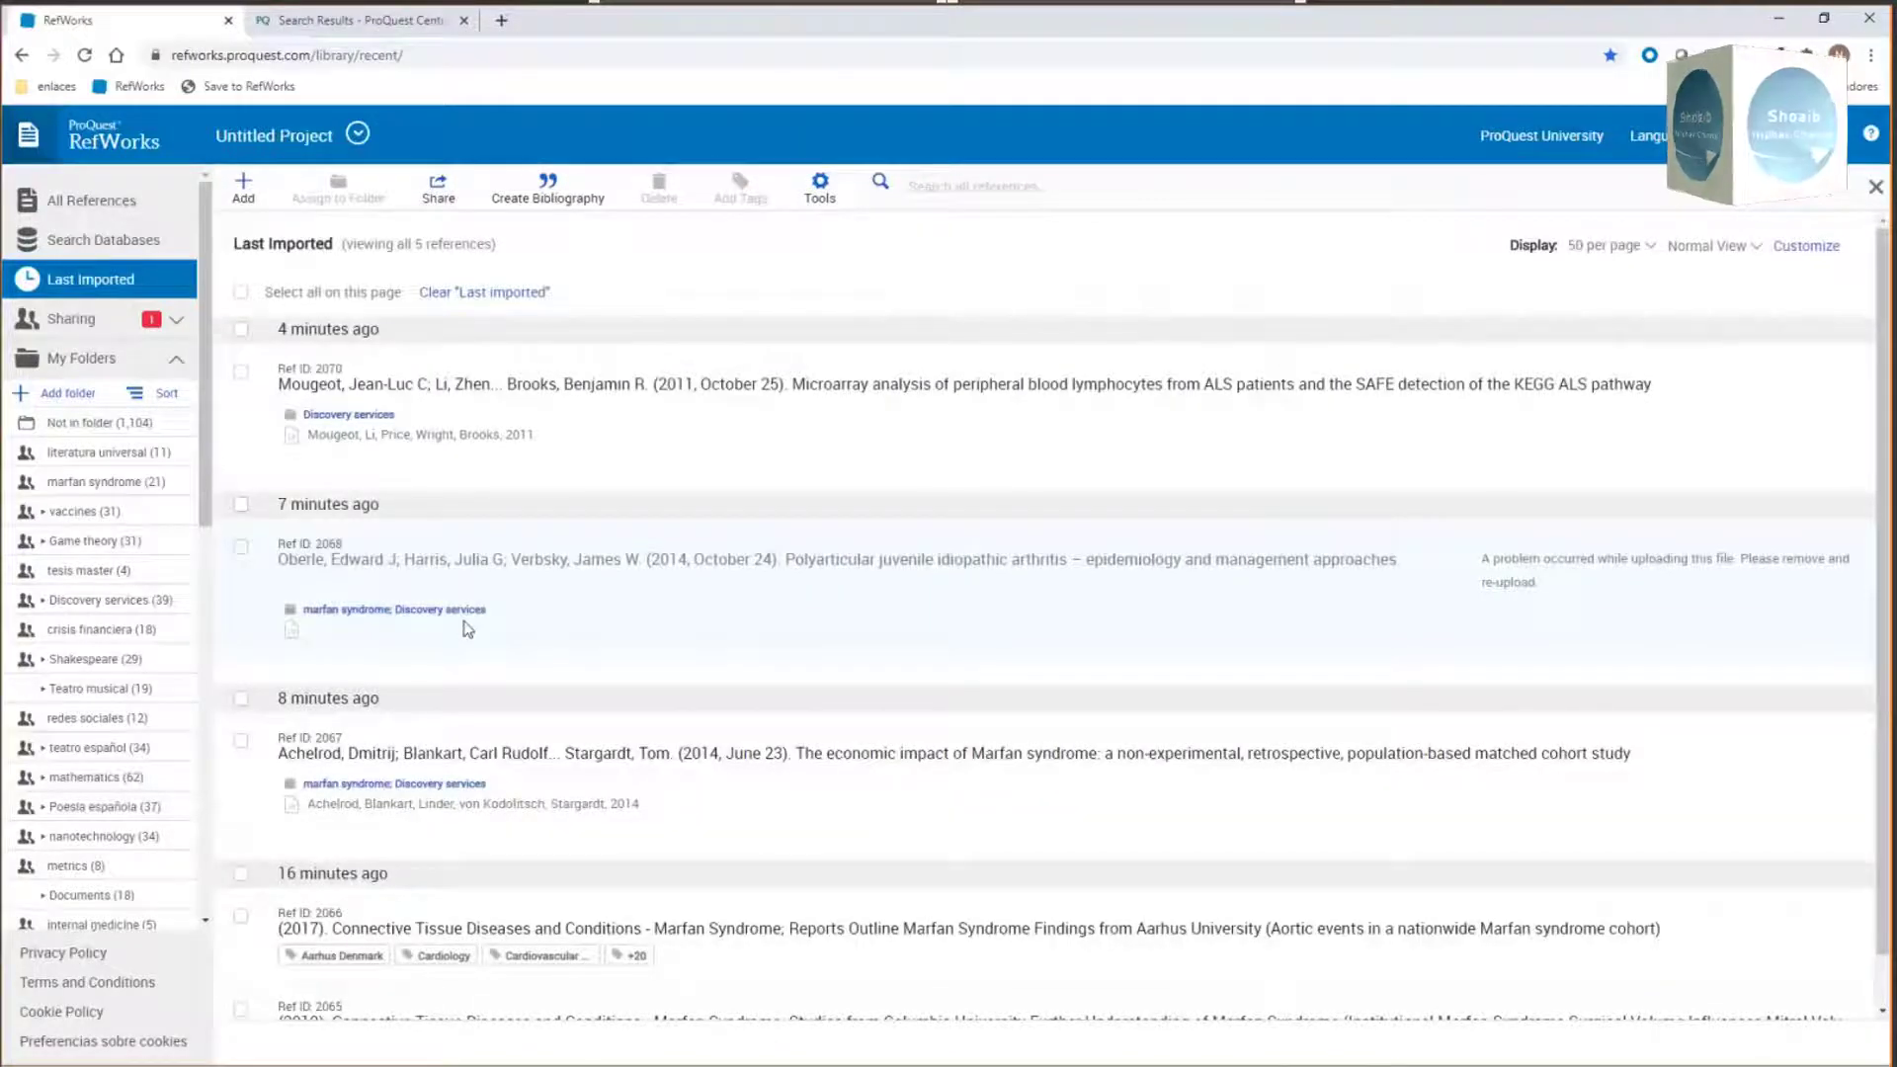
Step: Select the "Polyarticular juvenile idiopathic arthritis" reference among the last imported ones and view its deletion options
{"action": "left_click", "coordinate": [242, 548]}
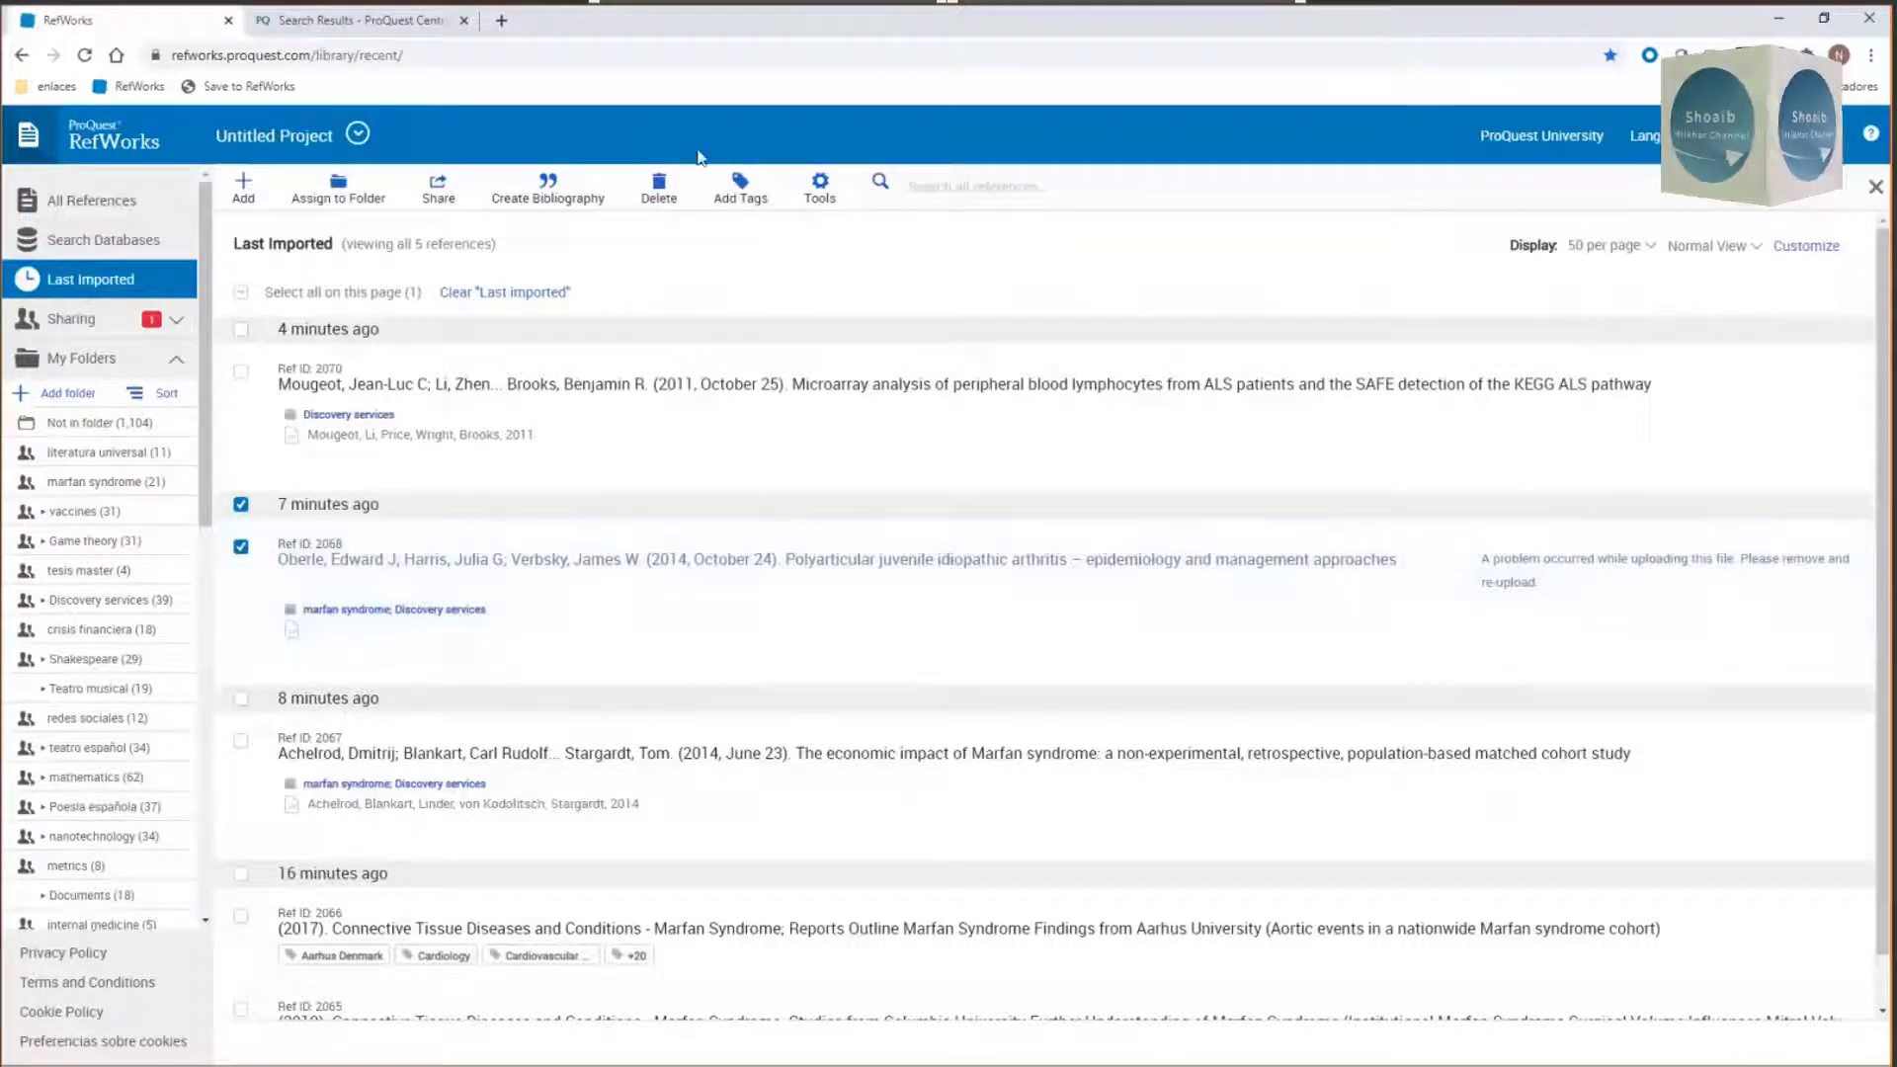
{"action": "left_click", "coordinate": [678, 188]}
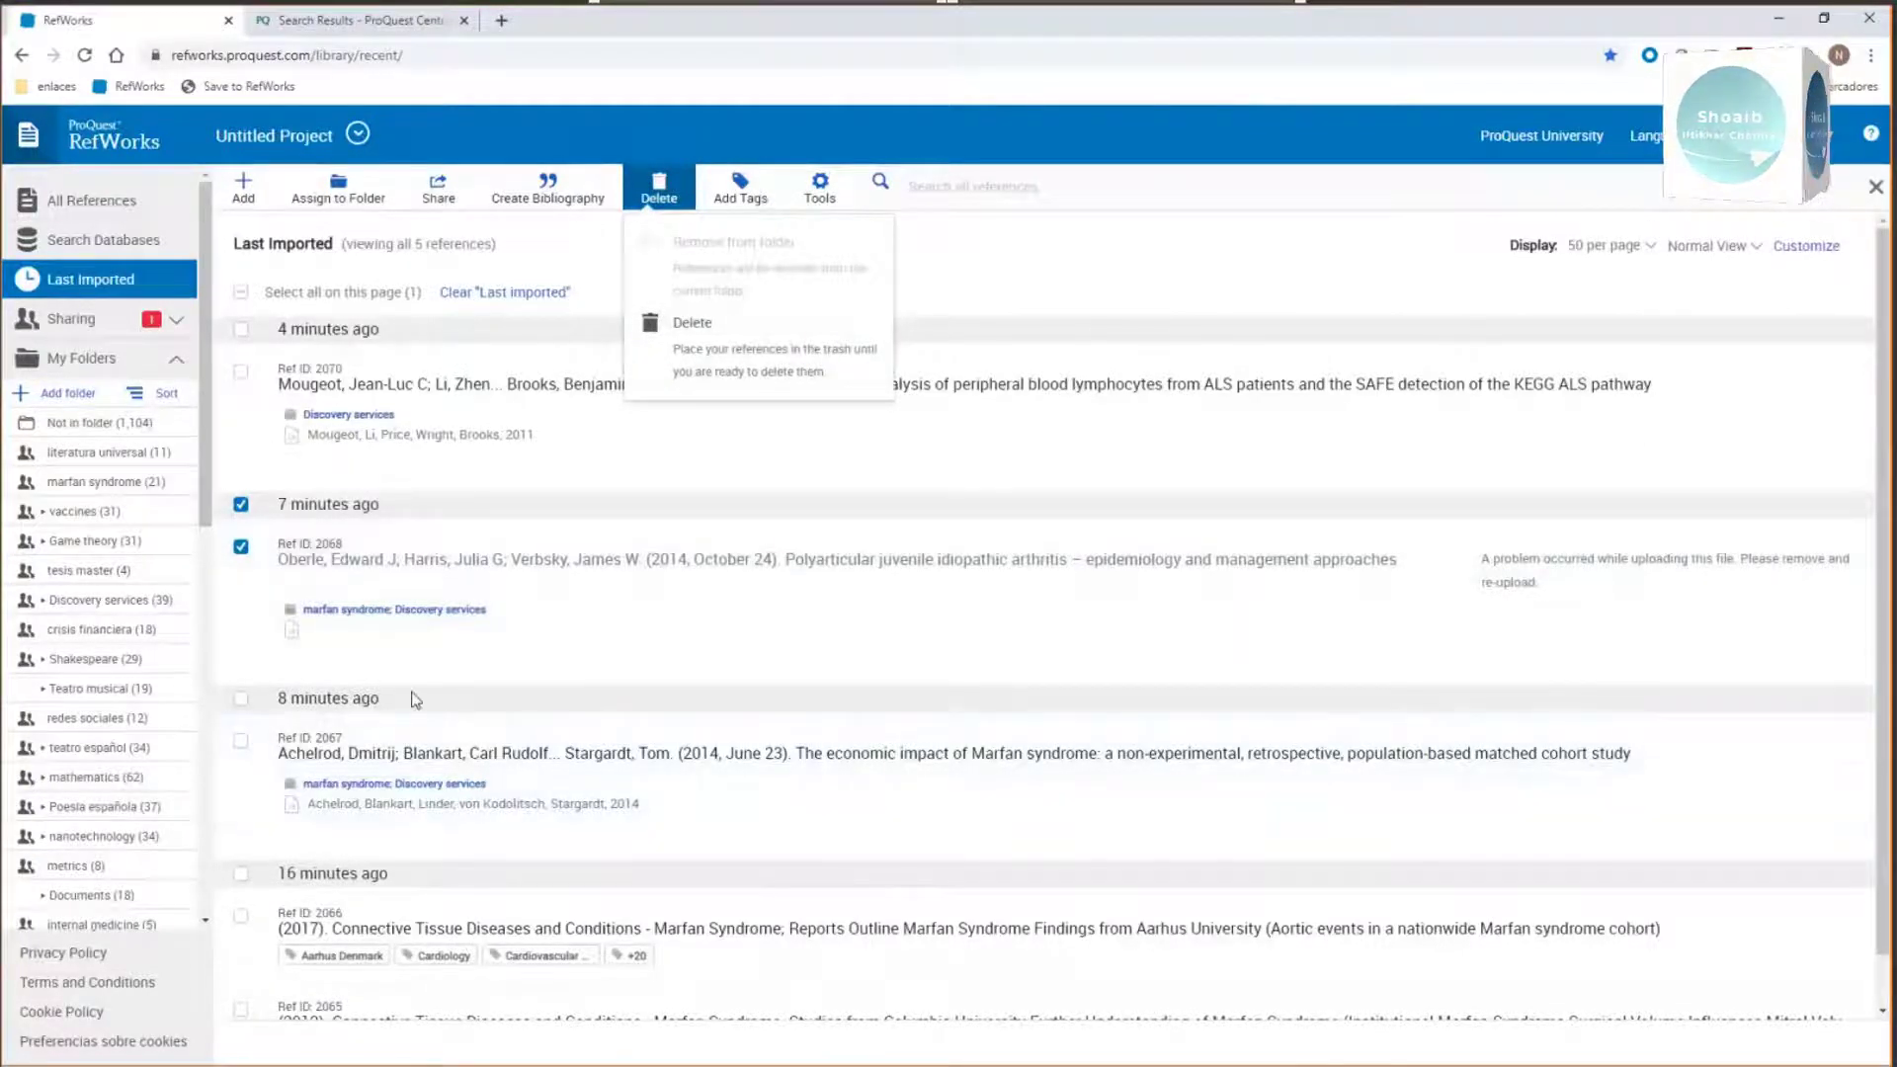
Step: Open the Discovery services folder and view the available sort orders without changing the current one
{"action": "left_click", "coordinate": [69, 606]}
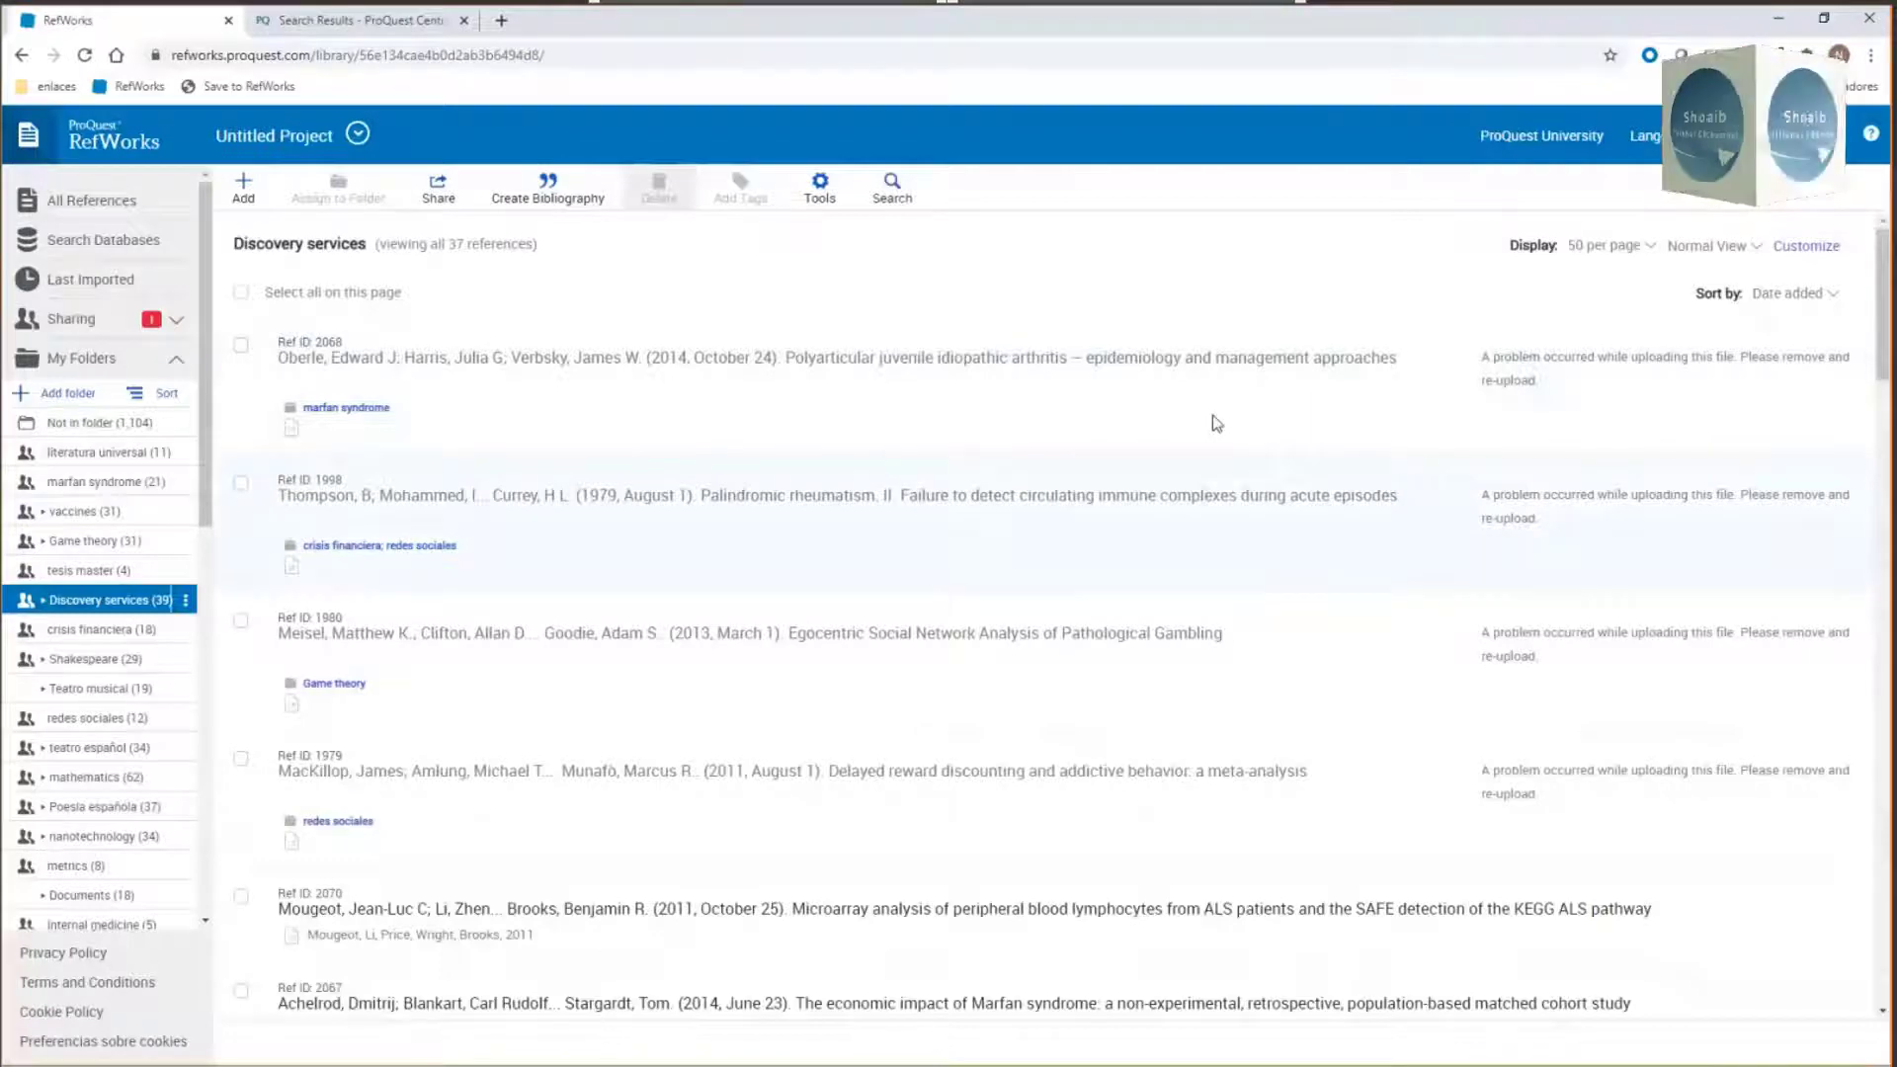
{"action": "left_click", "coordinate": [1787, 295]}
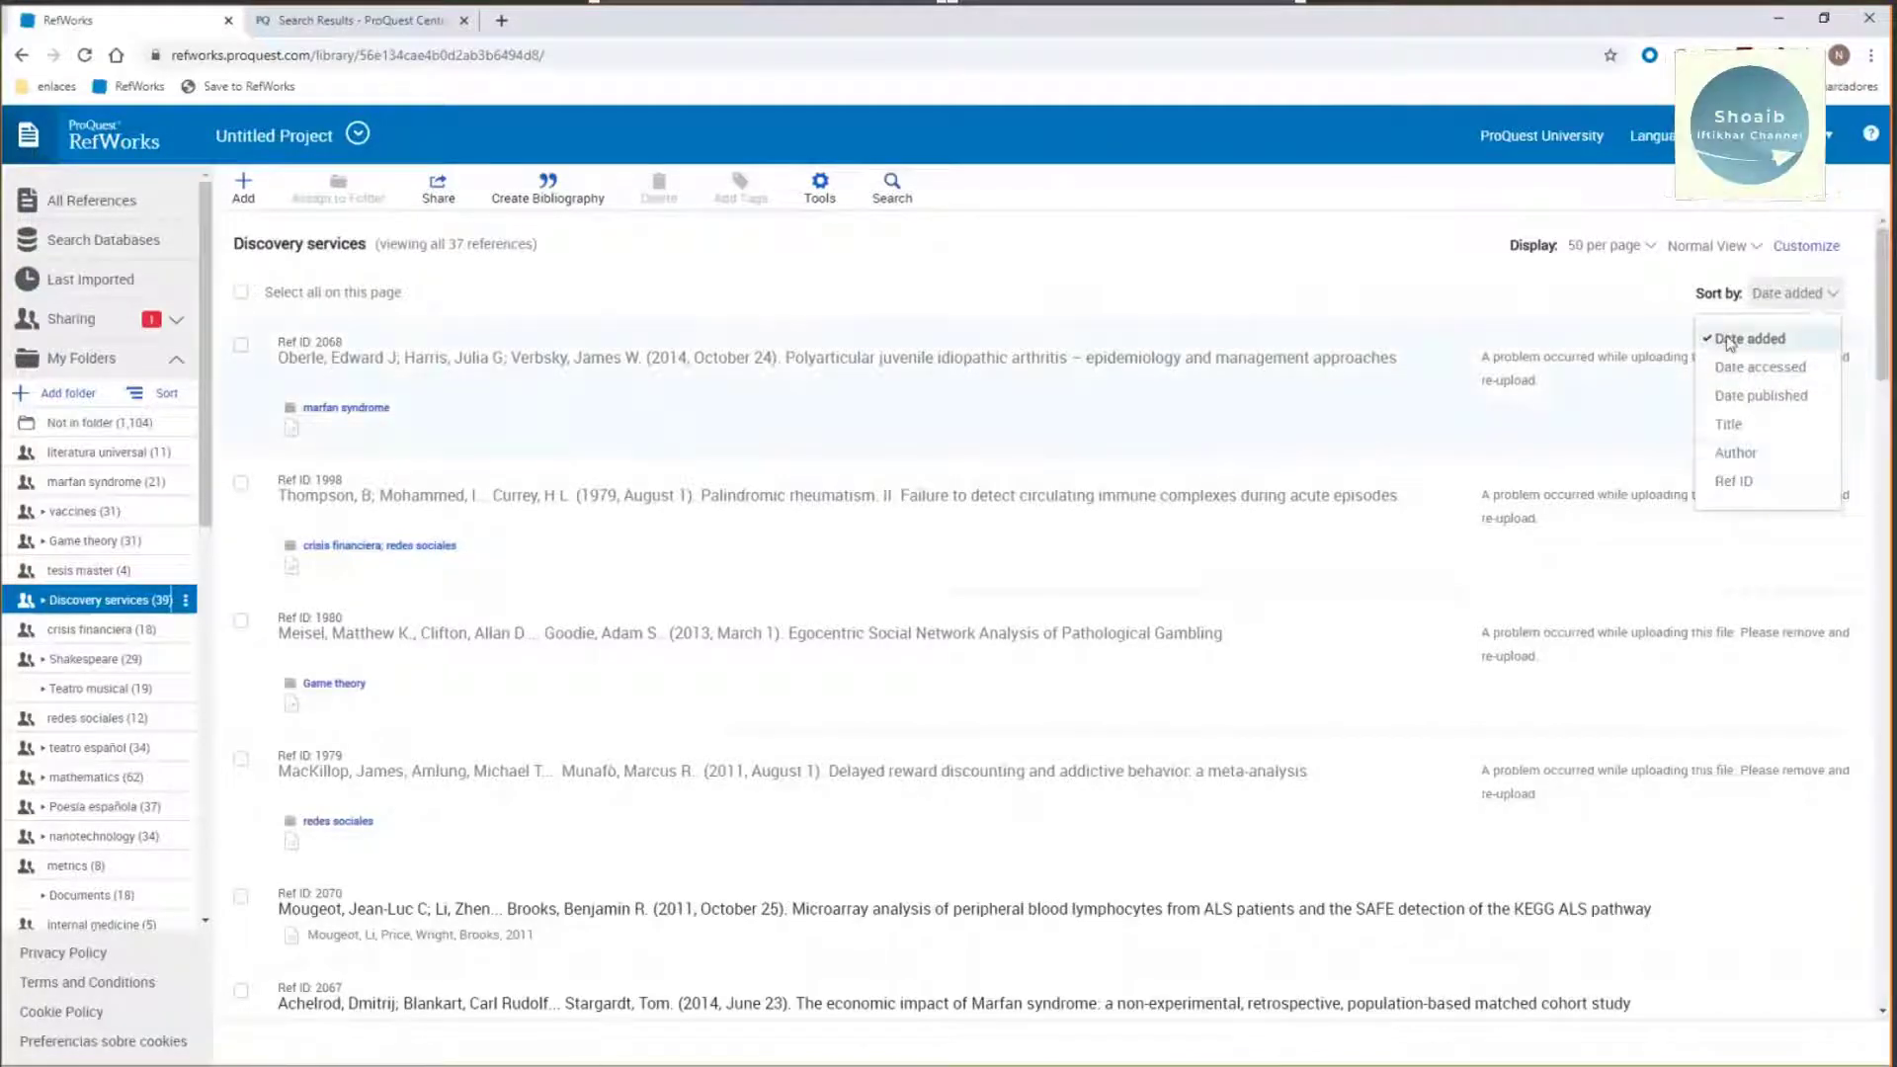
{"action": "left_click", "coordinate": [1620, 298]}
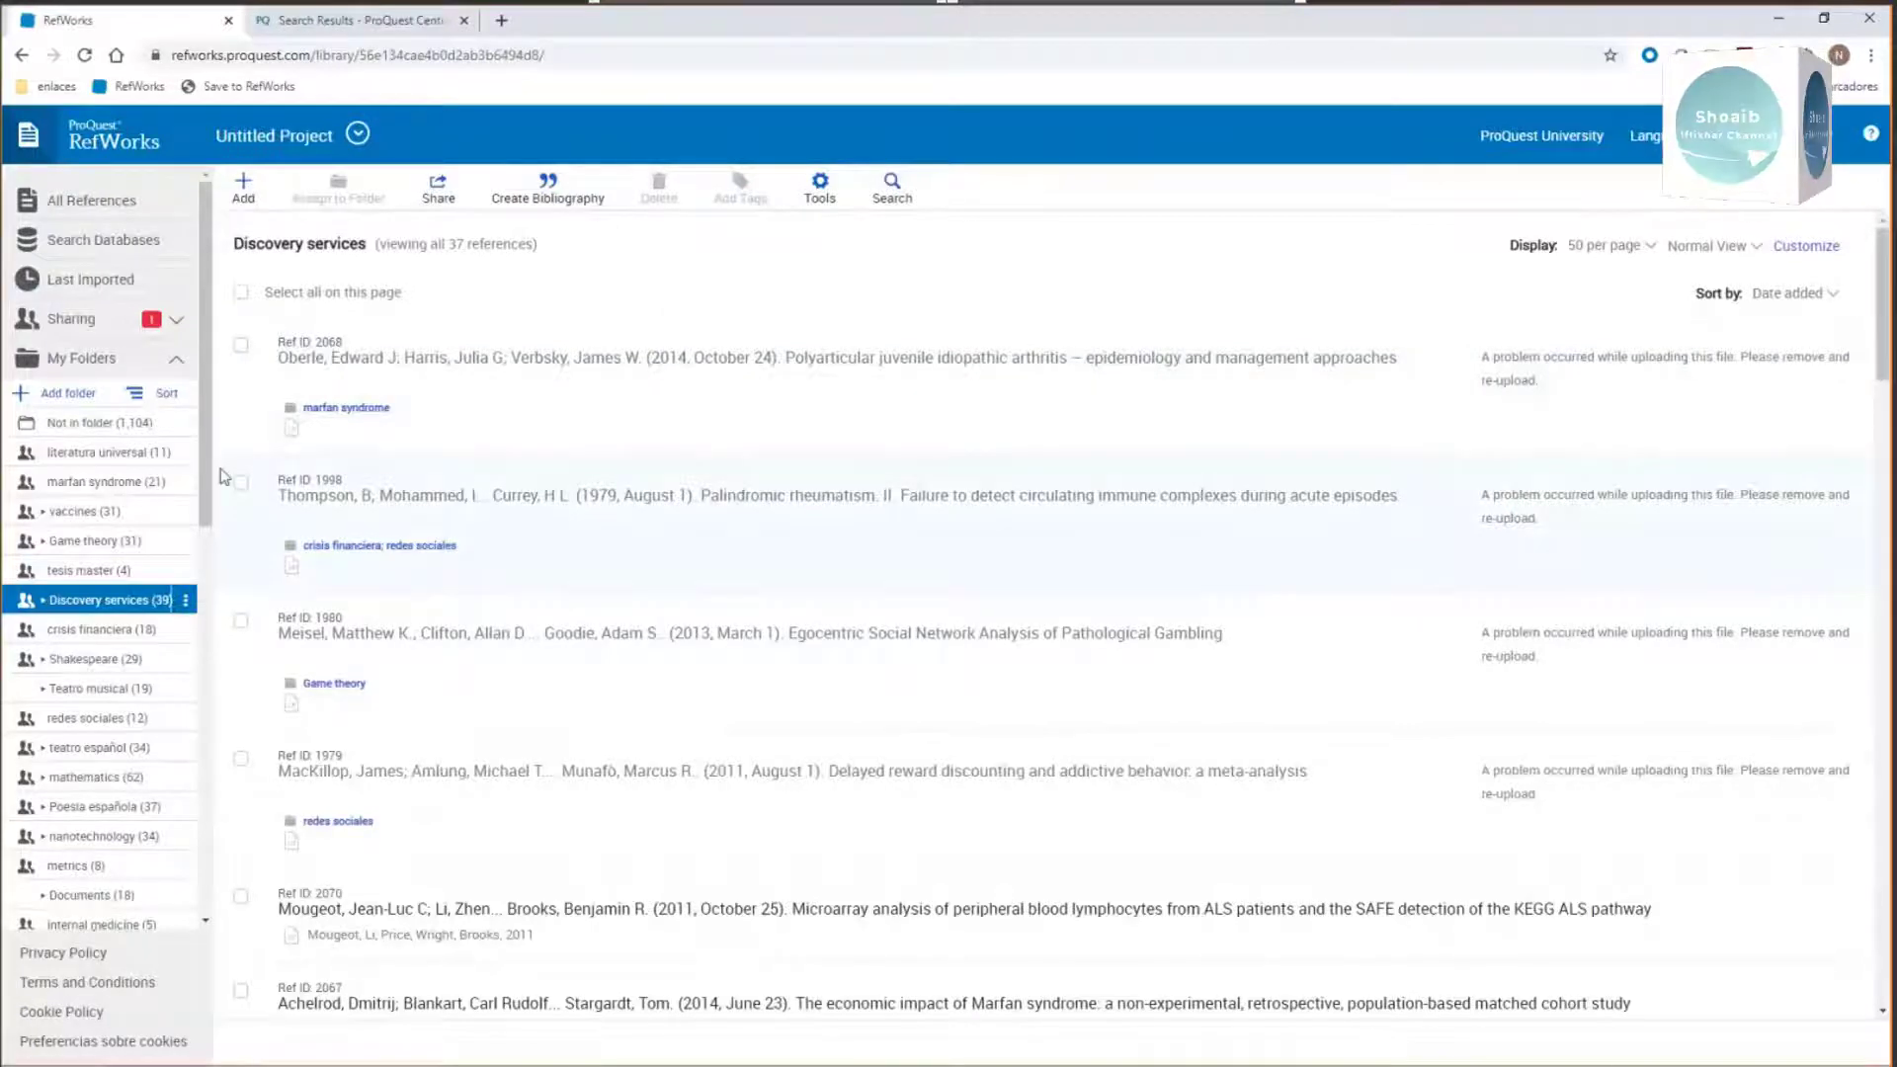
Step: Remove the "Palindromic rheumatism. II" and "Egocentric Social Network Analysis of Pathological Gambling" references from the Discovery services folder without deleting them
{"action": "left_click", "coordinate": [243, 486]}
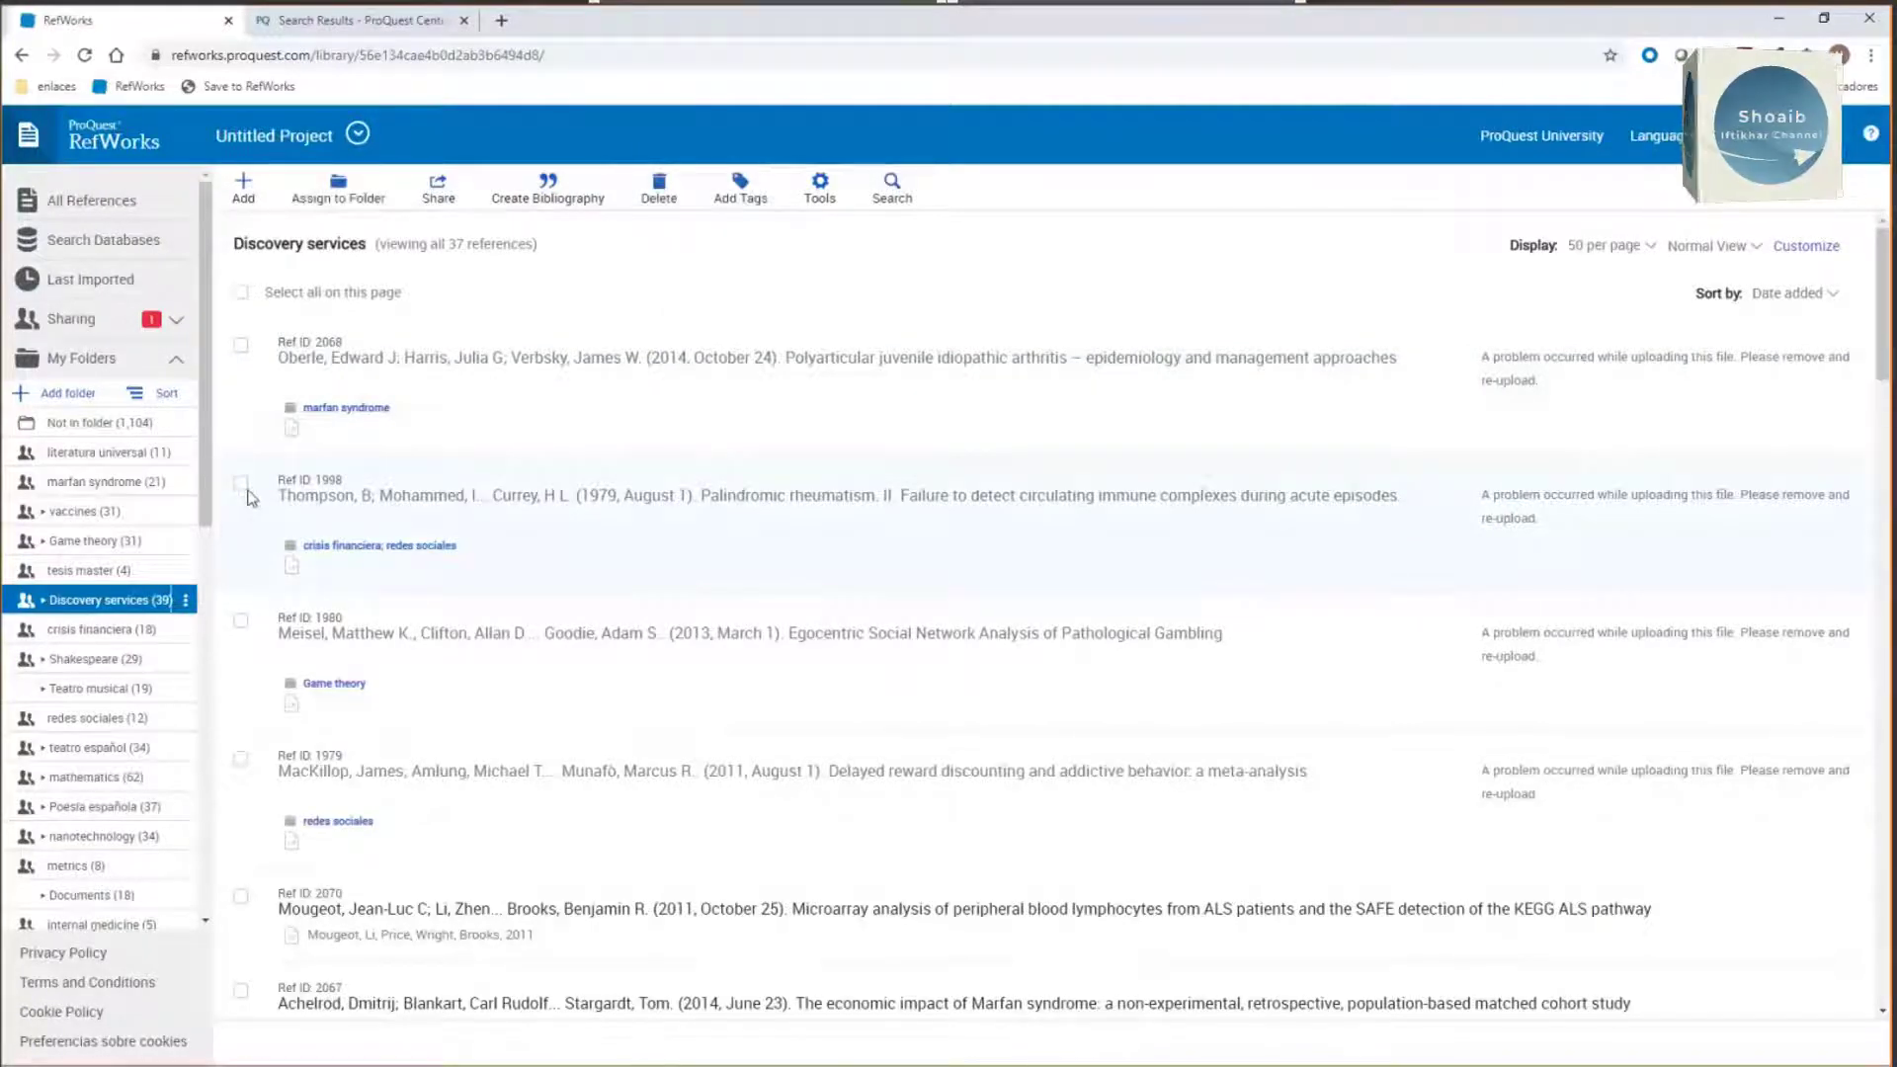
{"action": "left_click", "coordinate": [245, 488]}
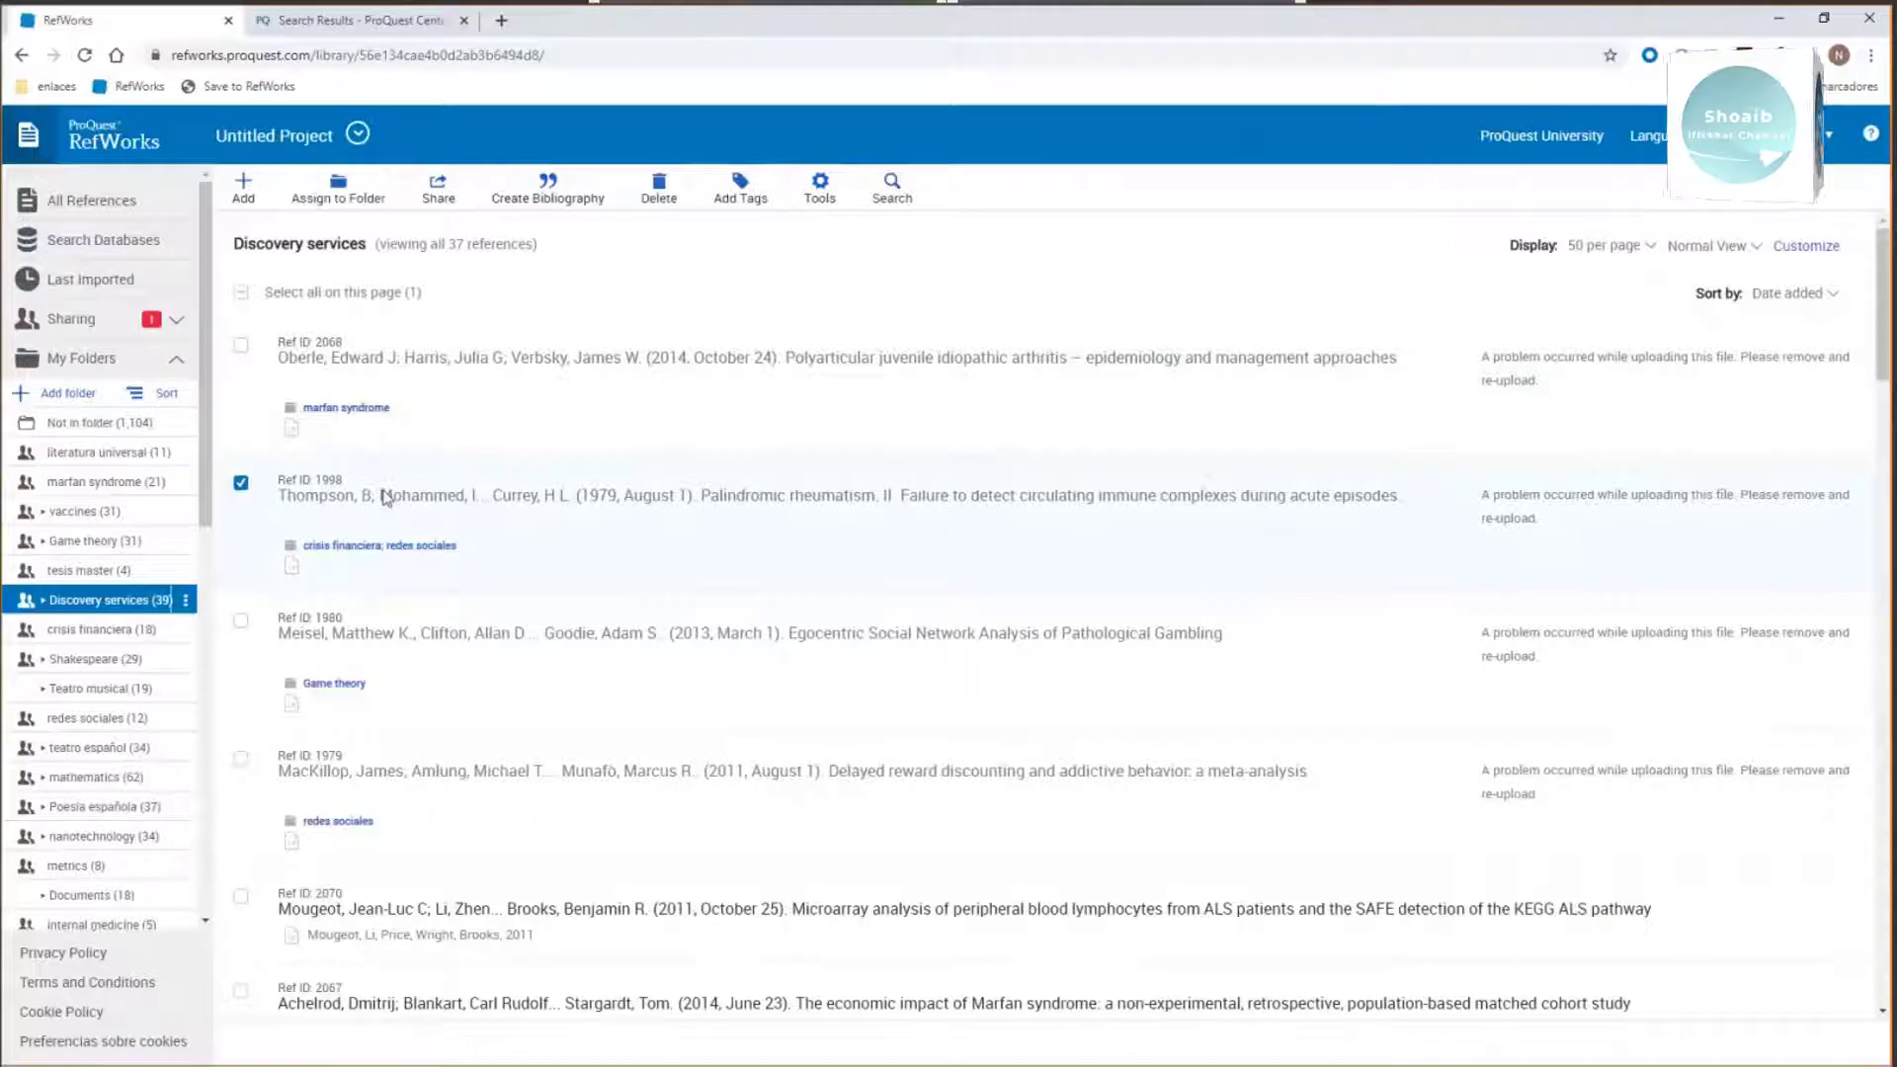
{"action": "left_click", "coordinate": [664, 186]}
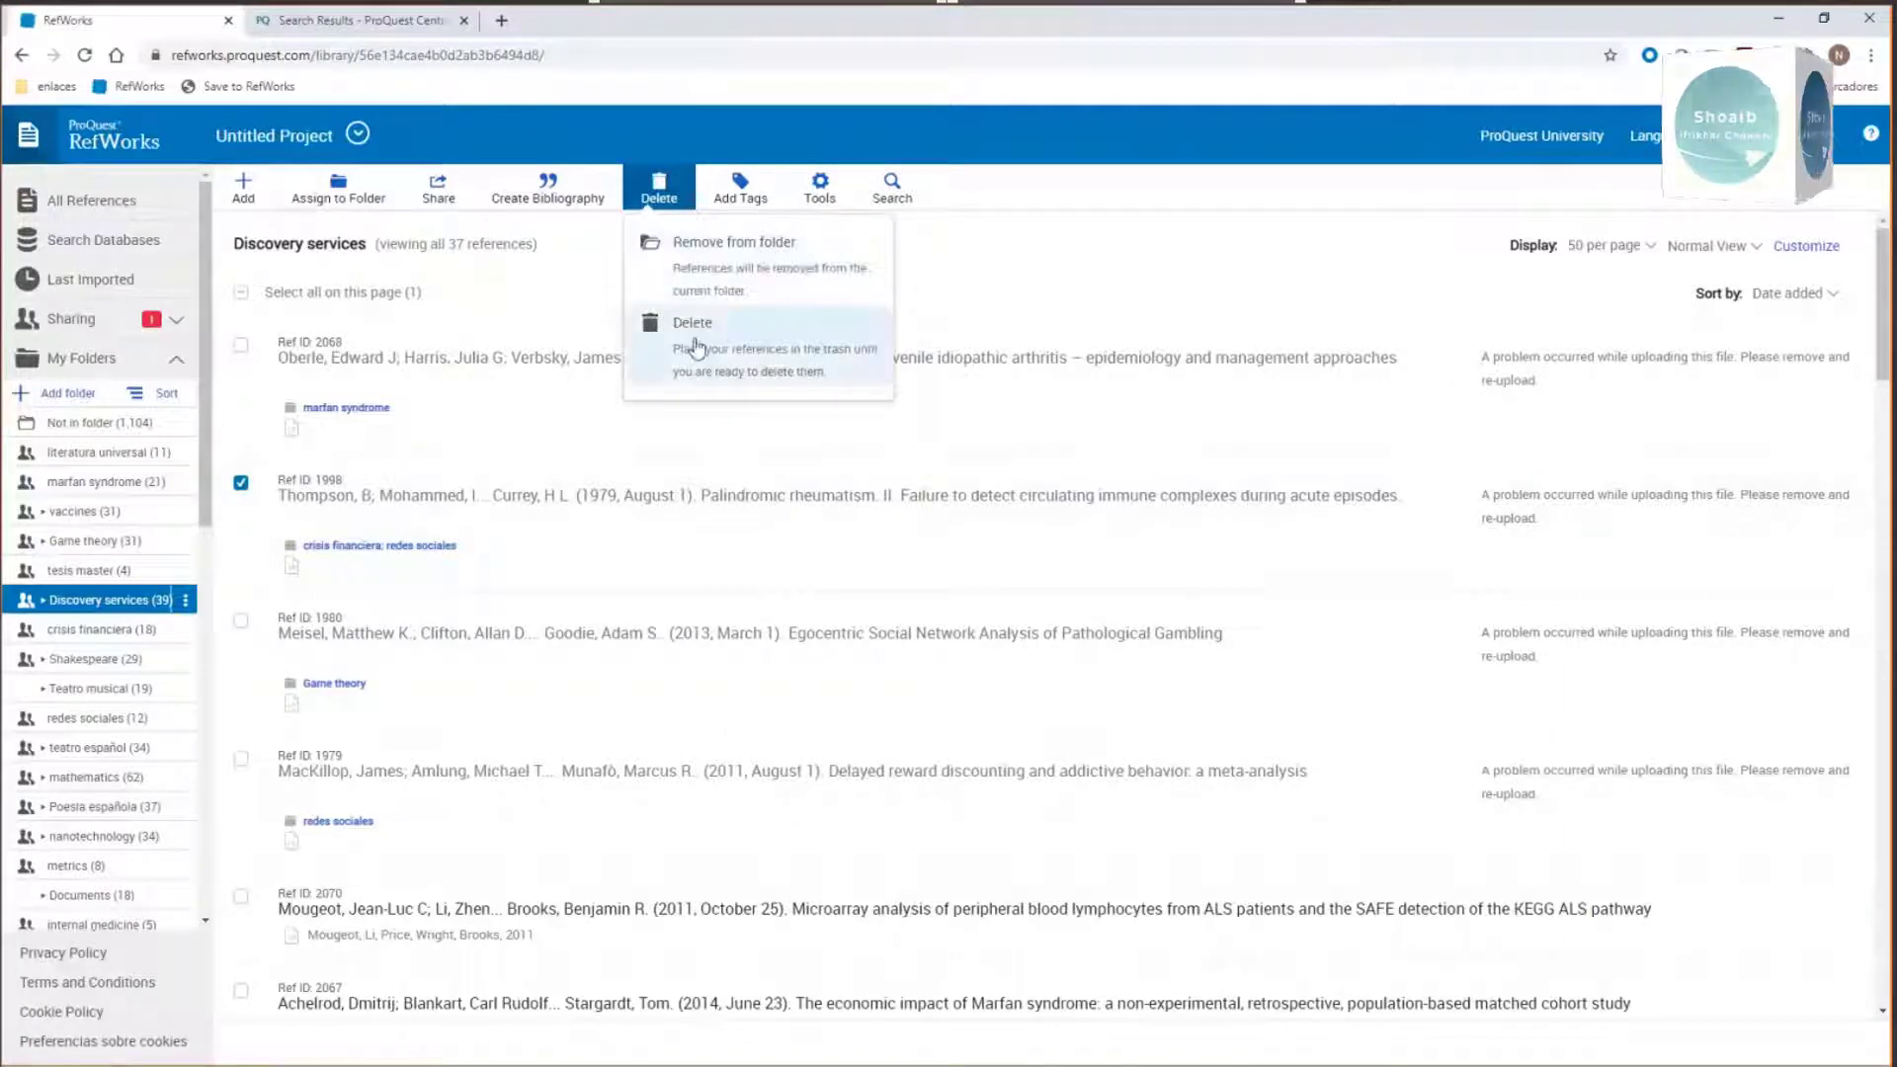
{"action": "left_click", "coordinate": [721, 276]}
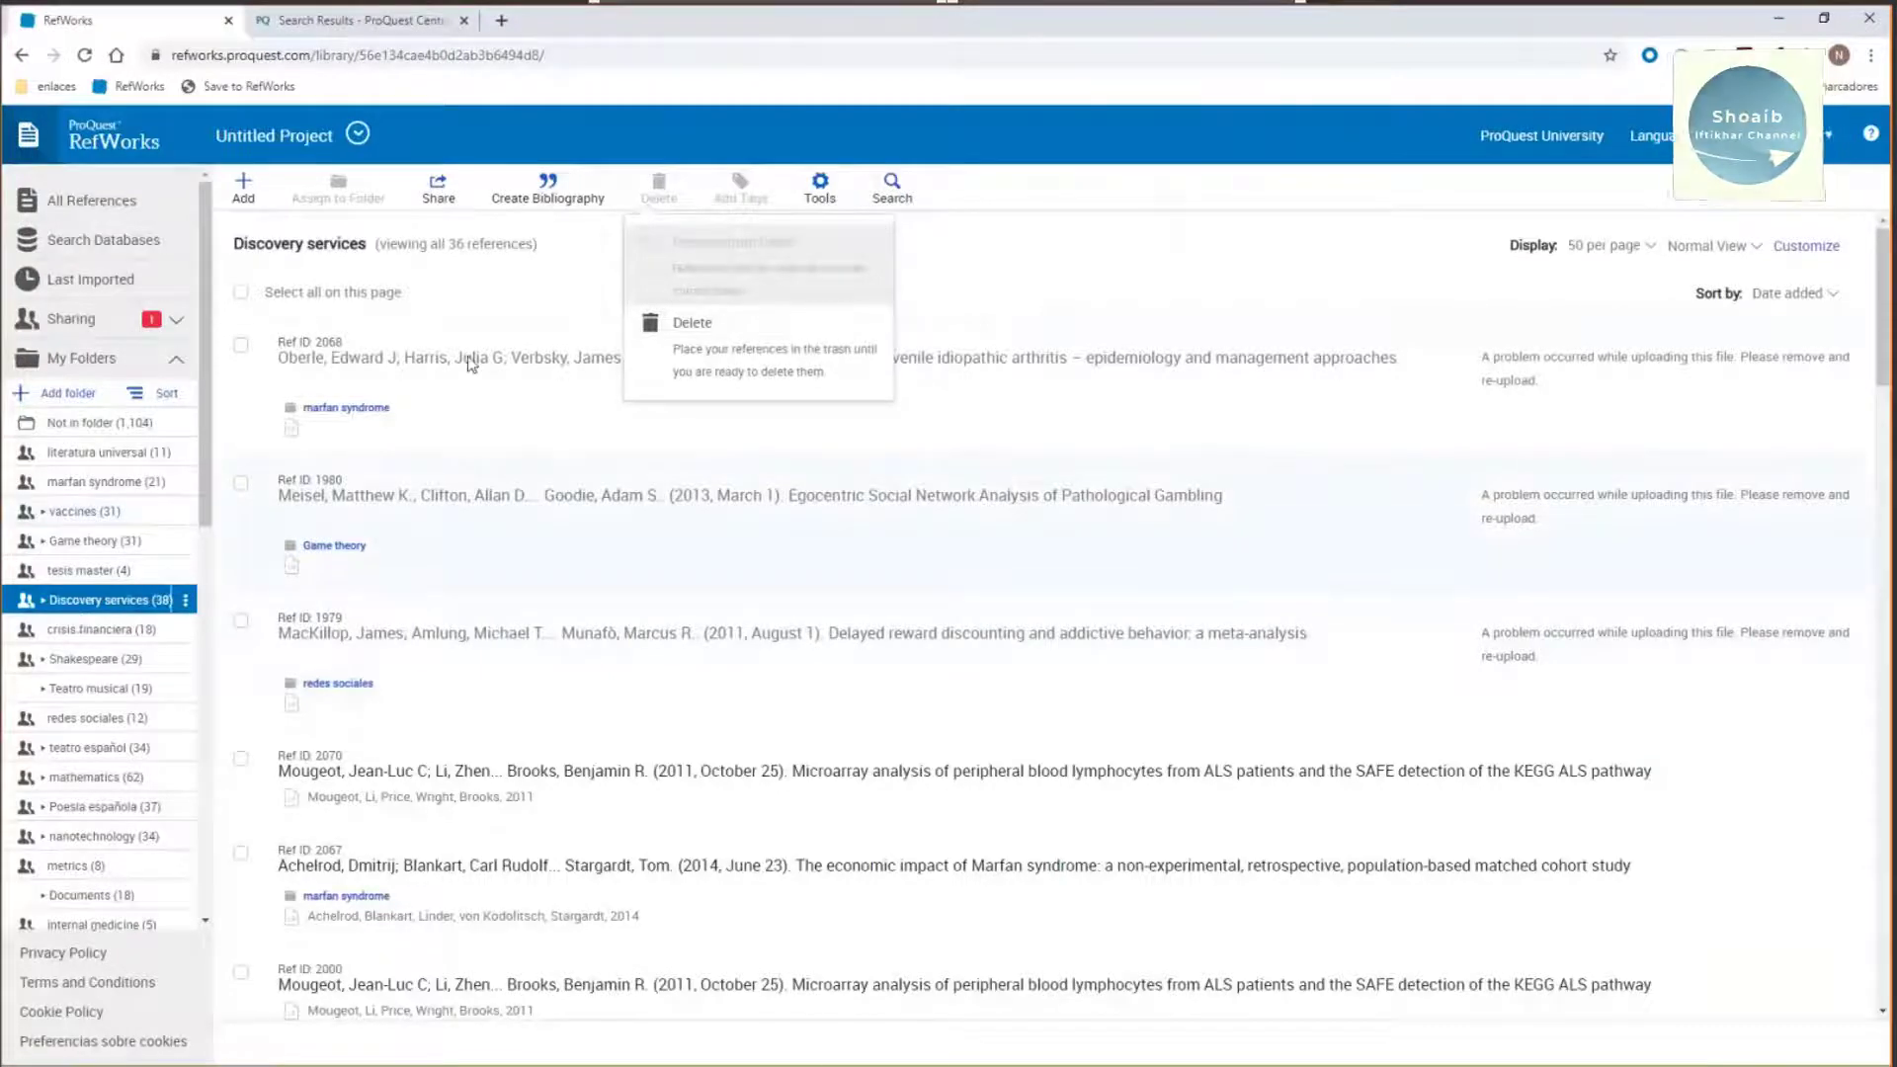
{"action": "left_click", "coordinate": [240, 484]}
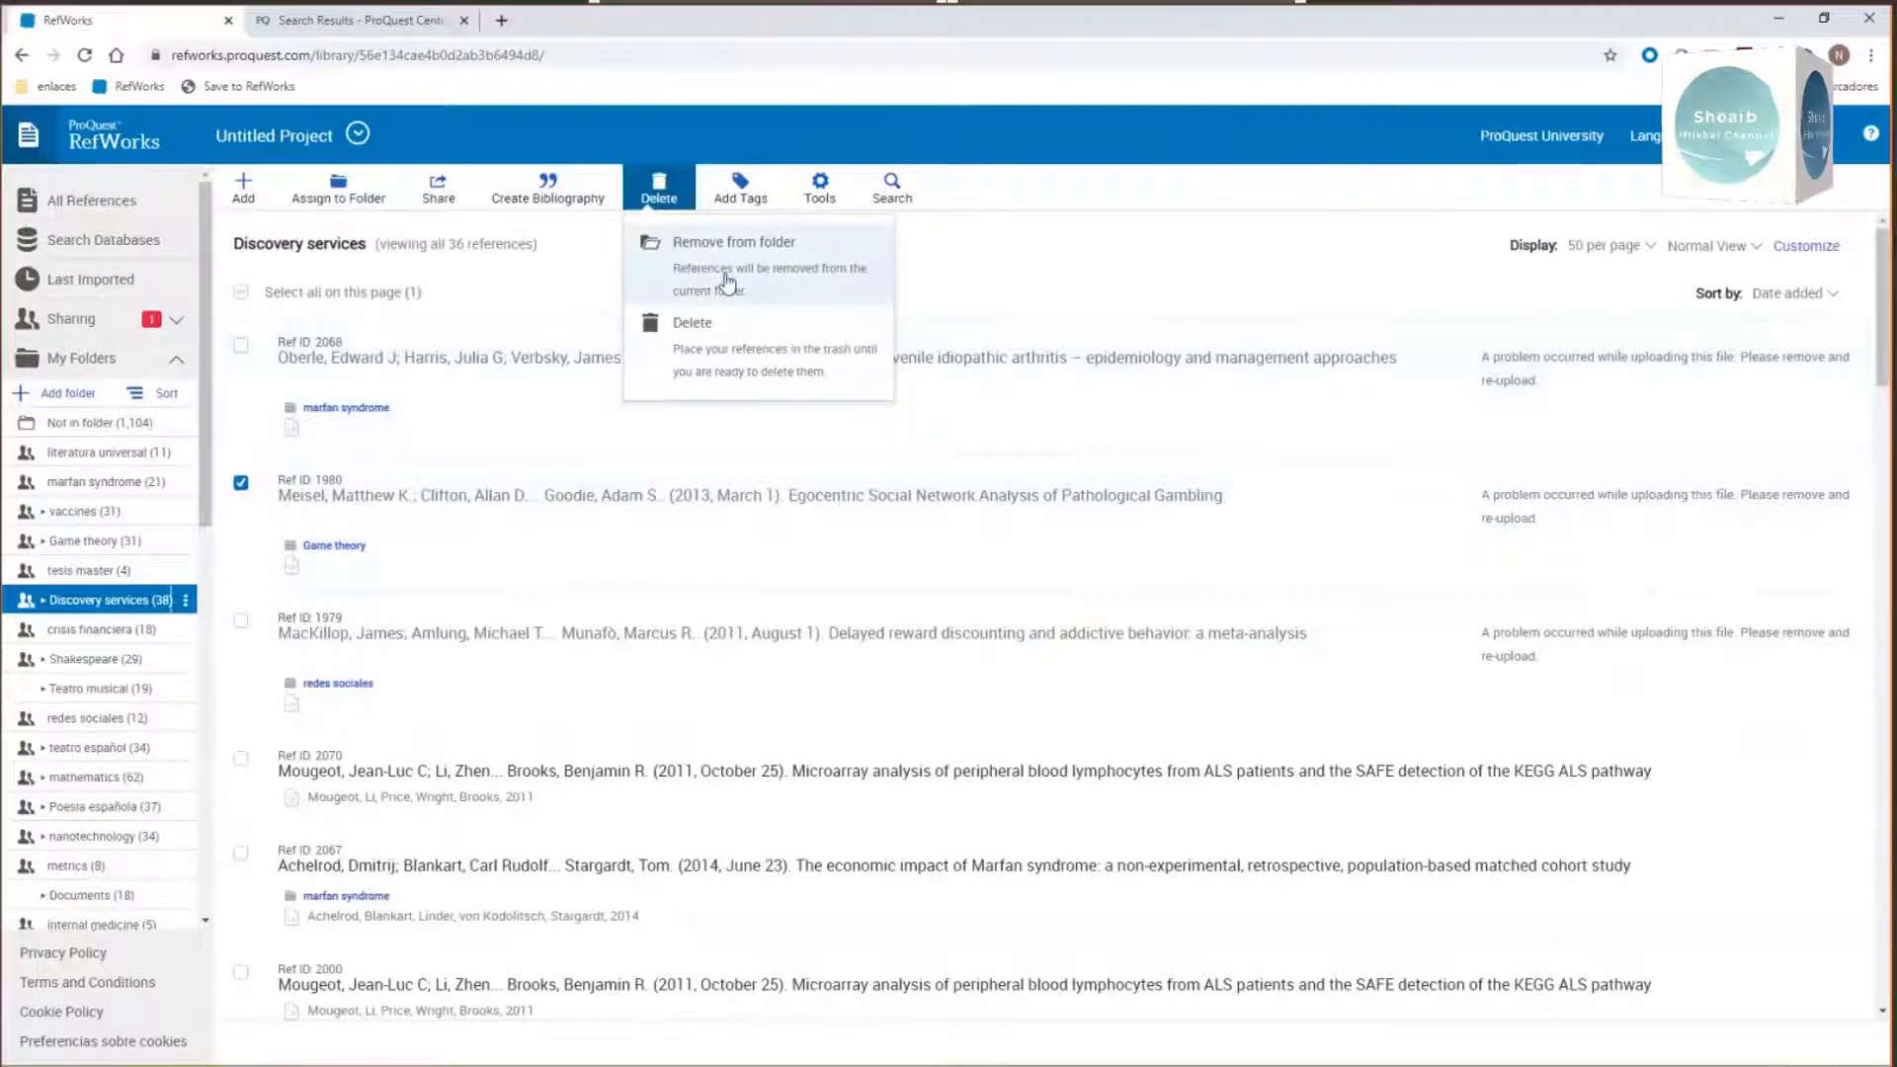
{"action": "left_click", "coordinate": [728, 280]}
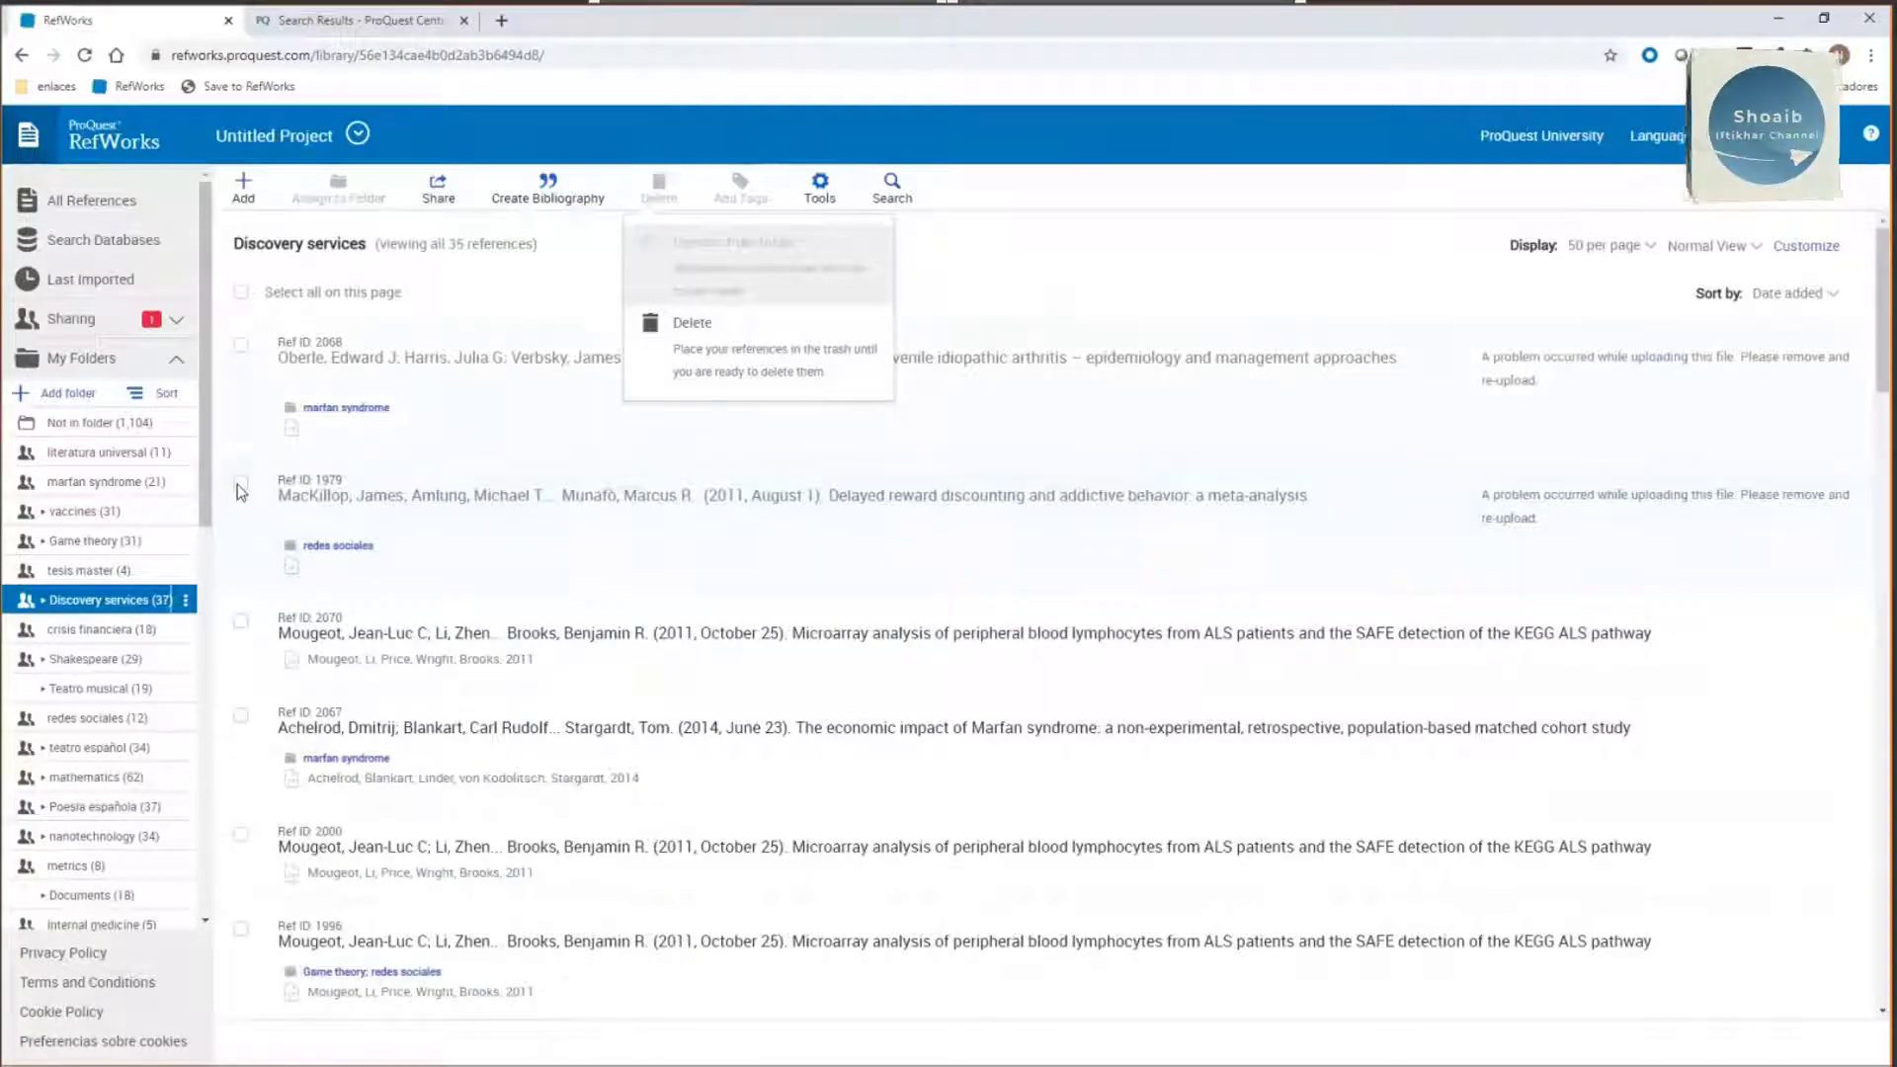
Step: Remove the "Delayed reward discounting and addictive behavior" reference and the "Microarray analysis" reference with Ref ID 2070 from the Discovery services folder
{"action": "left_click", "coordinate": [240, 483]}
{"action": "left_click", "coordinate": [660, 188]}
{"action": "left_click", "coordinate": [678, 280]}
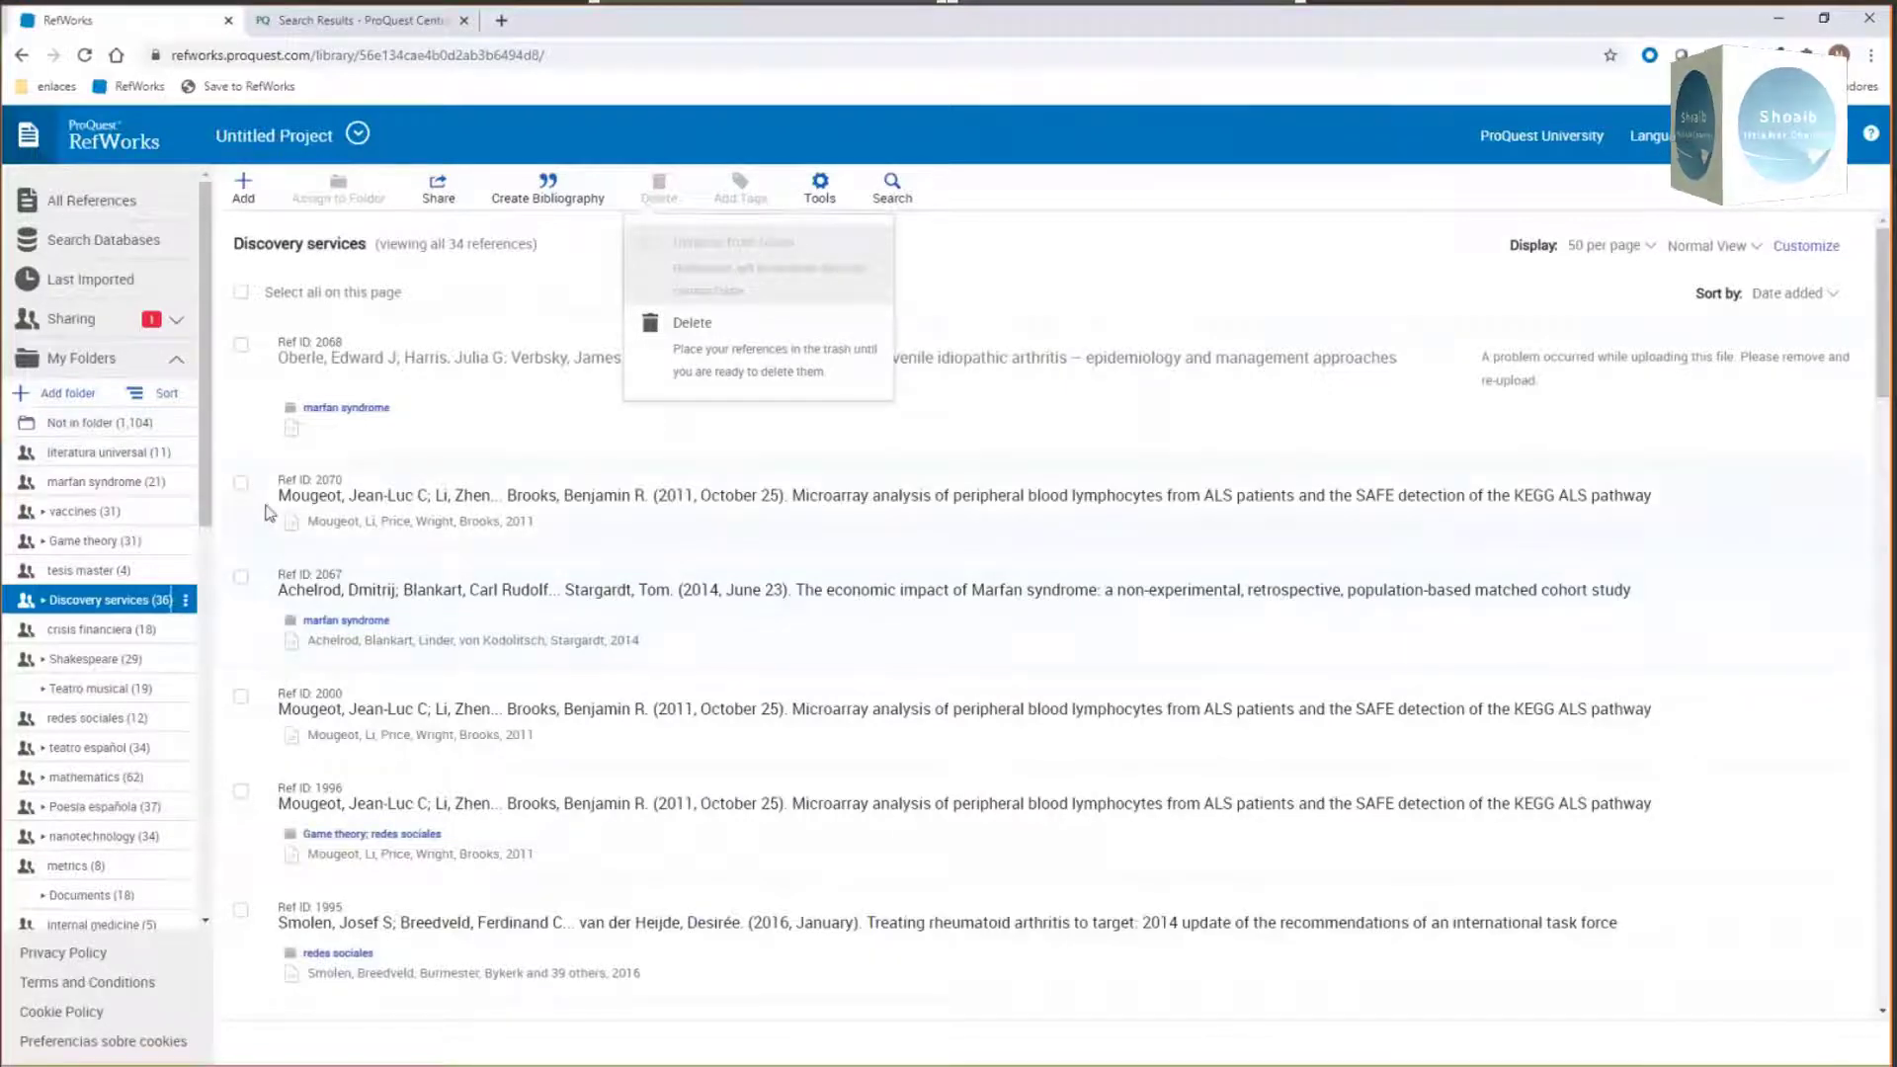
{"action": "left_click", "coordinate": [241, 484]}
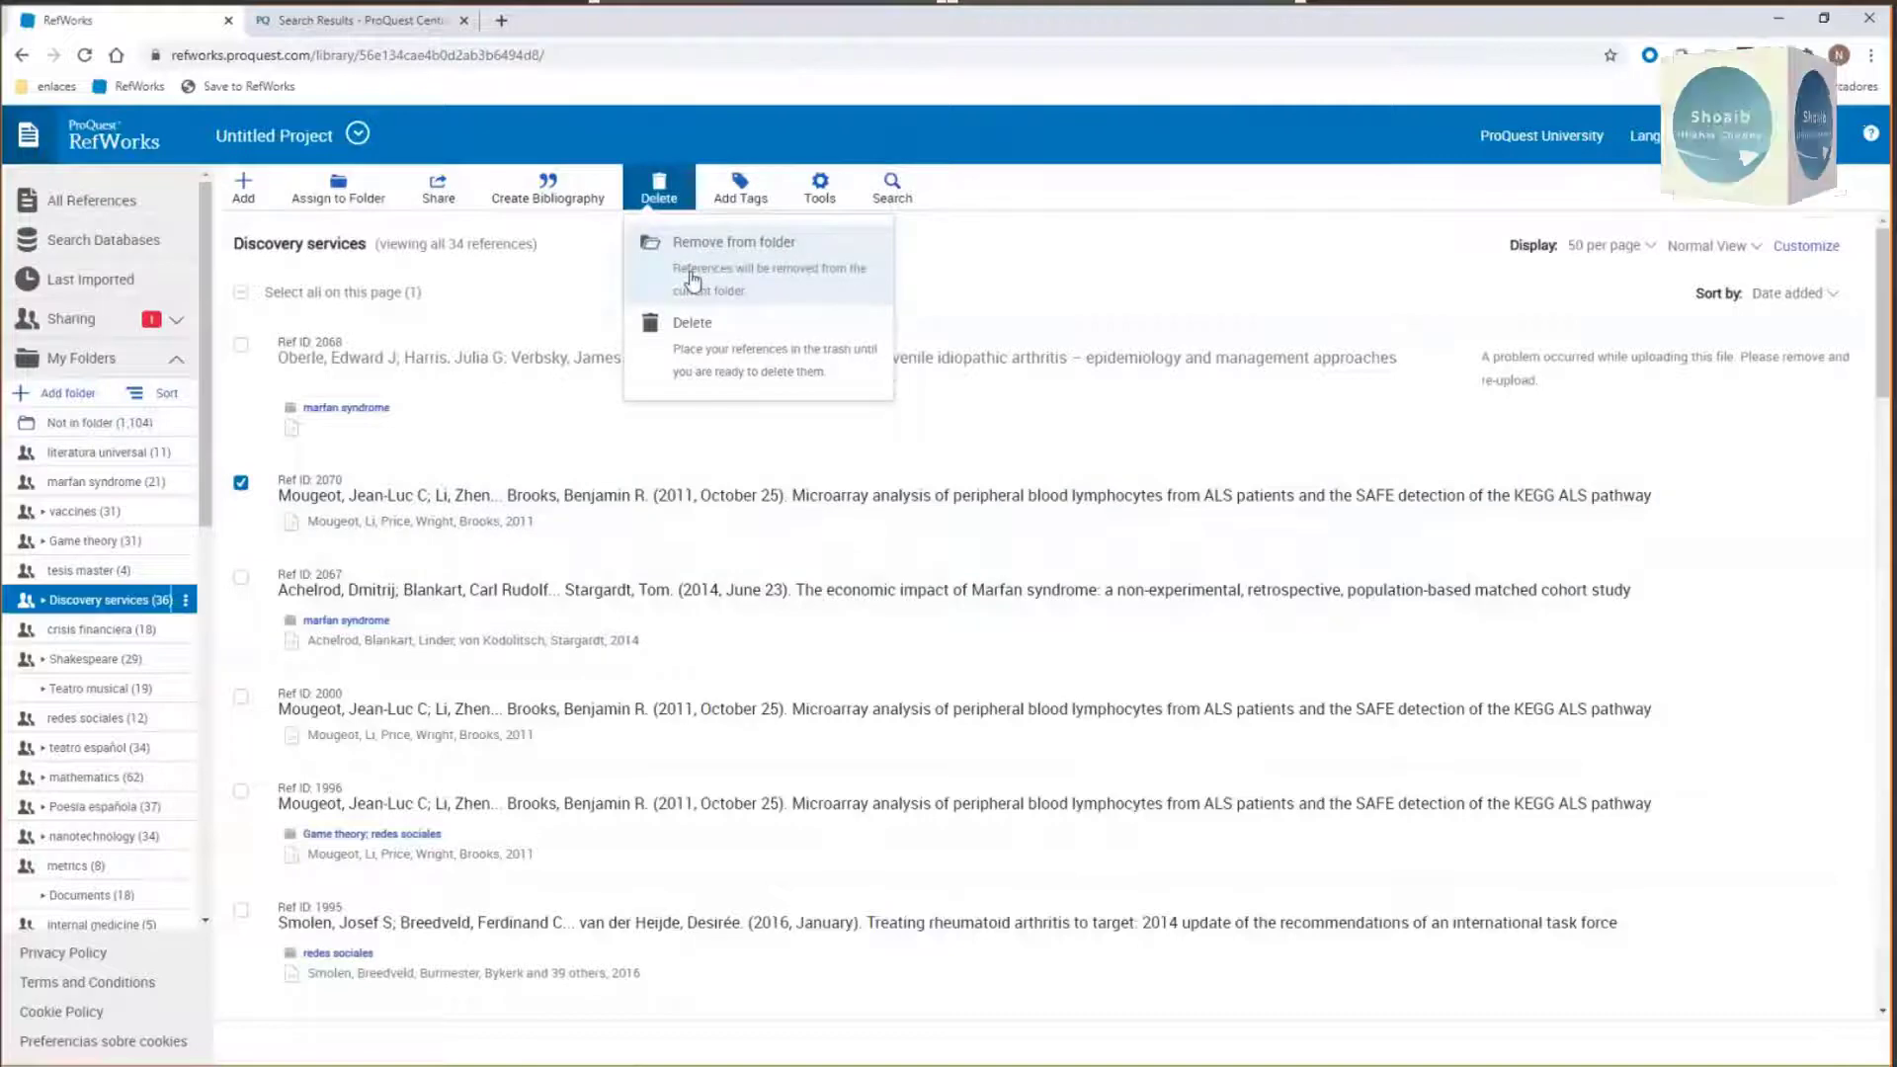
{"action": "left_click", "coordinate": [694, 282]}
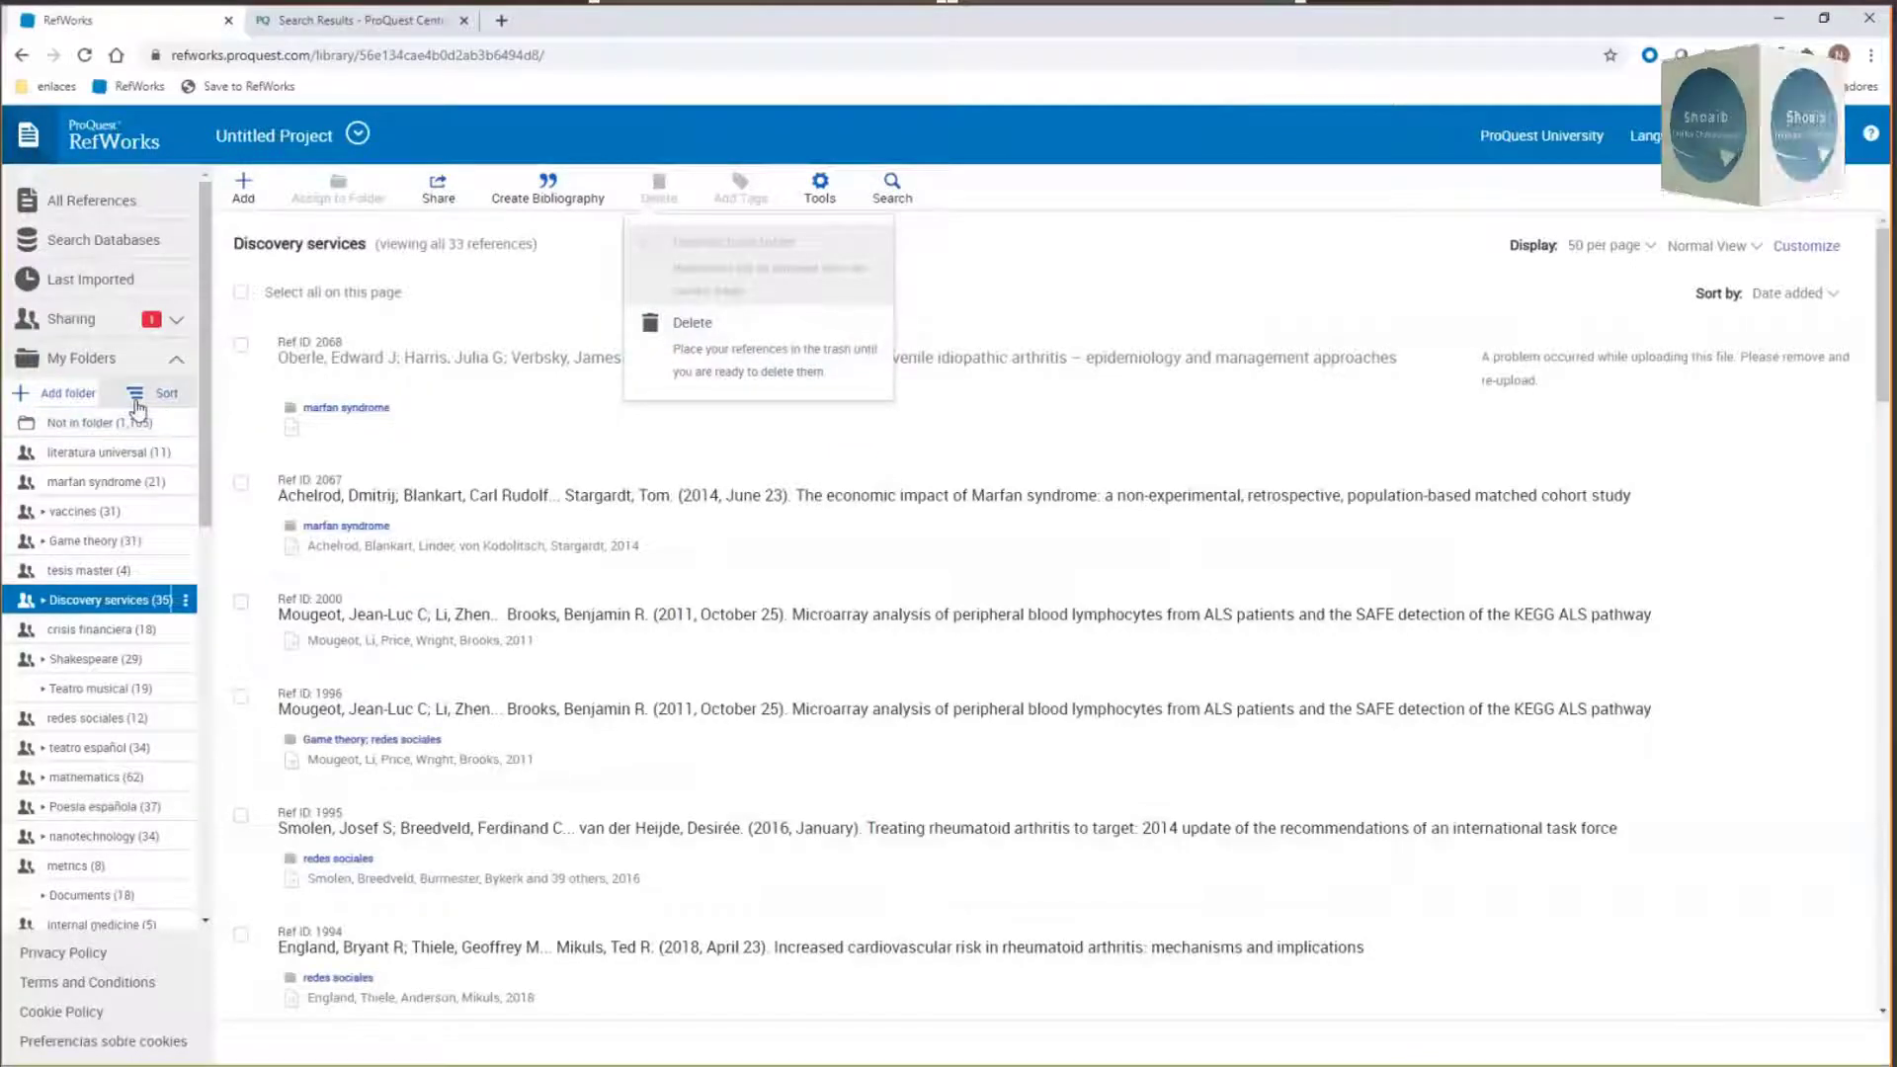
Step: Delete the three autism references with file upload problems, Ref IDs 2017, 2018 and 2016, from the Not in folder list
{"action": "left_click", "coordinate": [90, 427]}
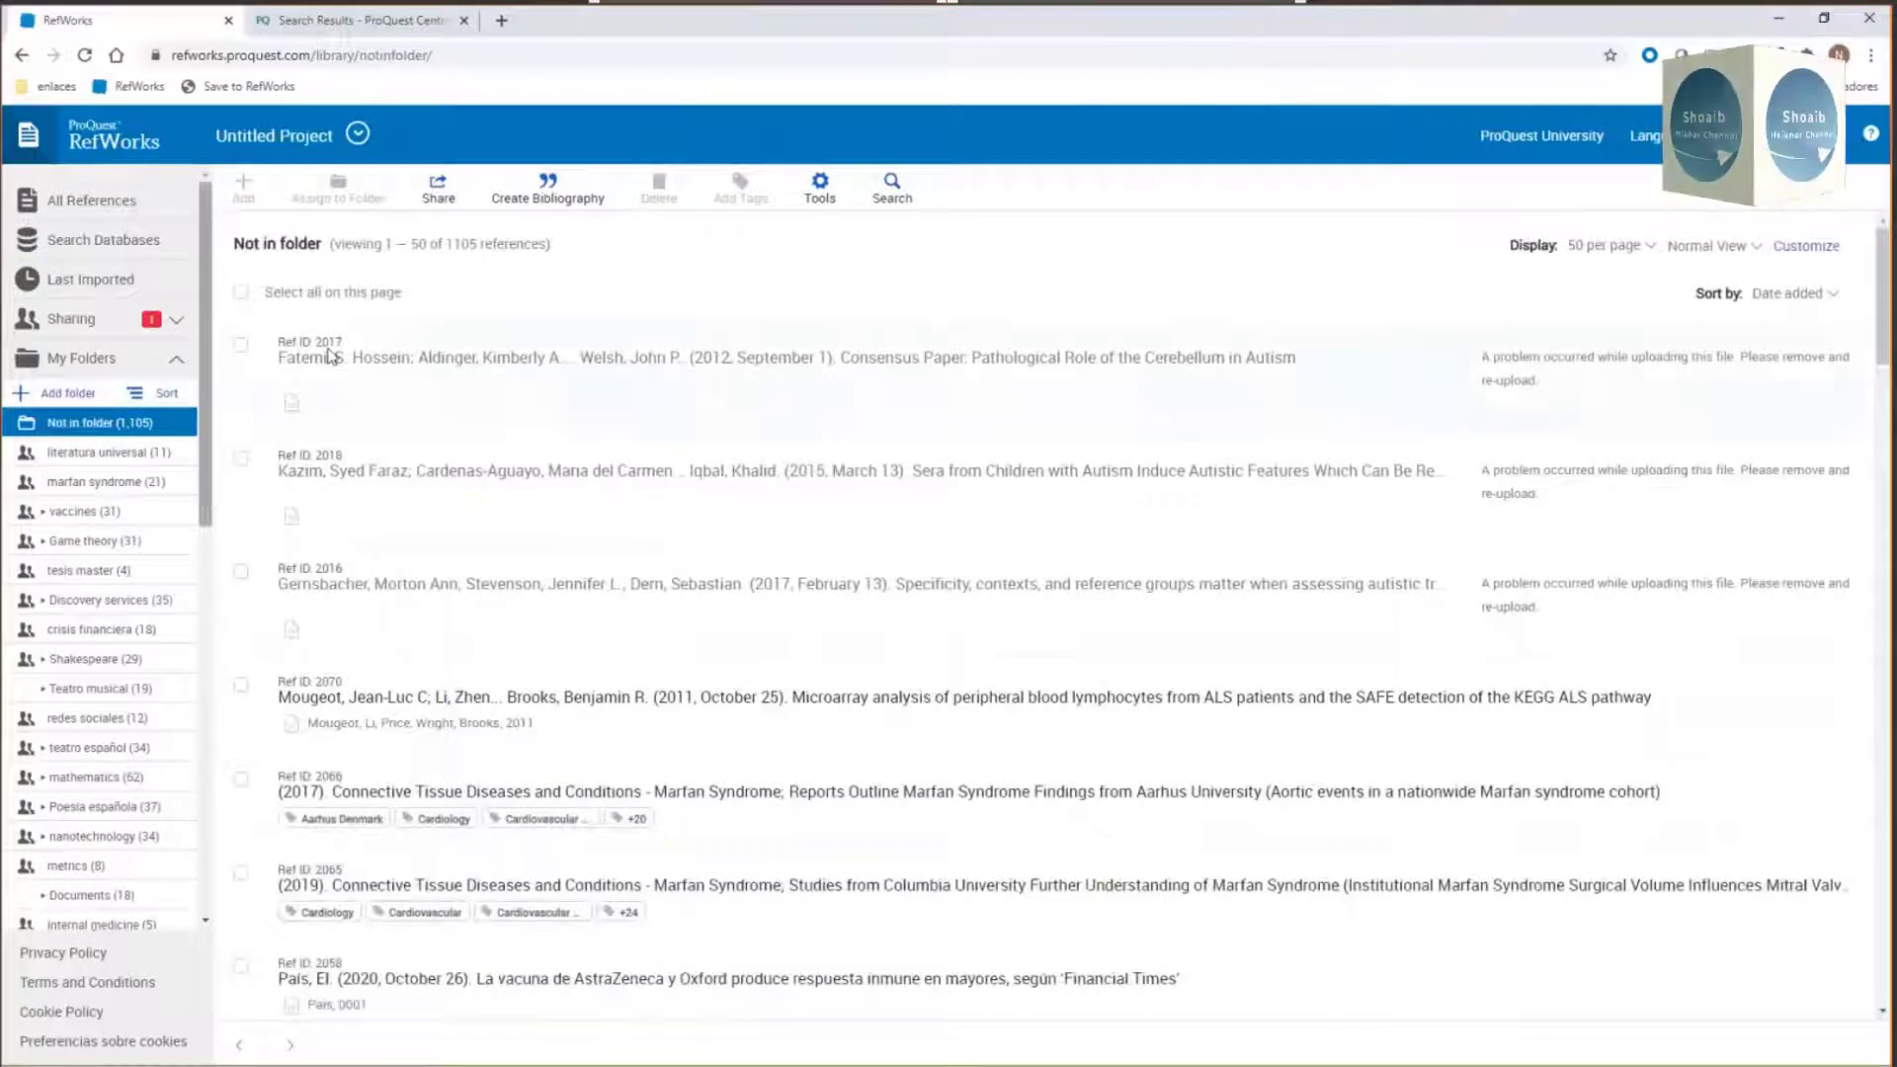
{"action": "left_click", "coordinate": [241, 346]}
{"action": "left_click", "coordinate": [241, 462]}
{"action": "left_click", "coordinate": [241, 575]}
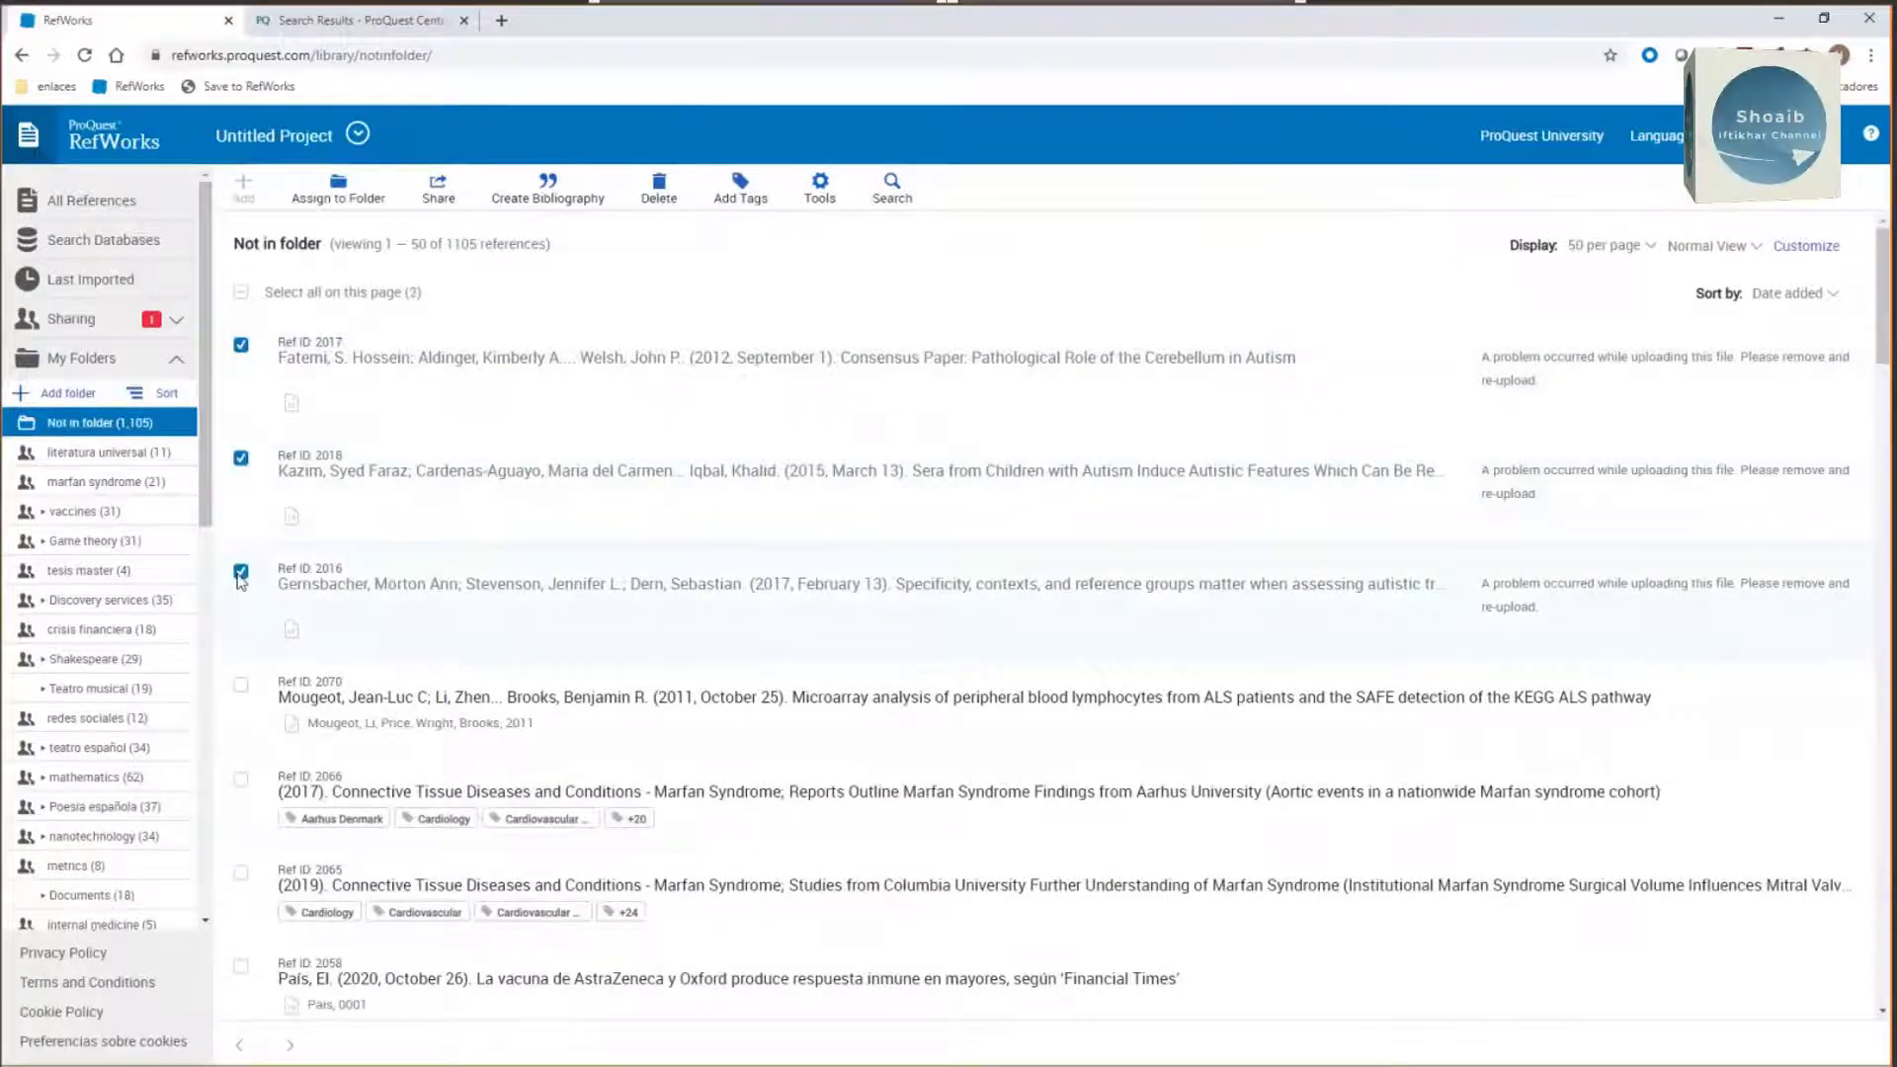
{"action": "left_click", "coordinate": [656, 193]}
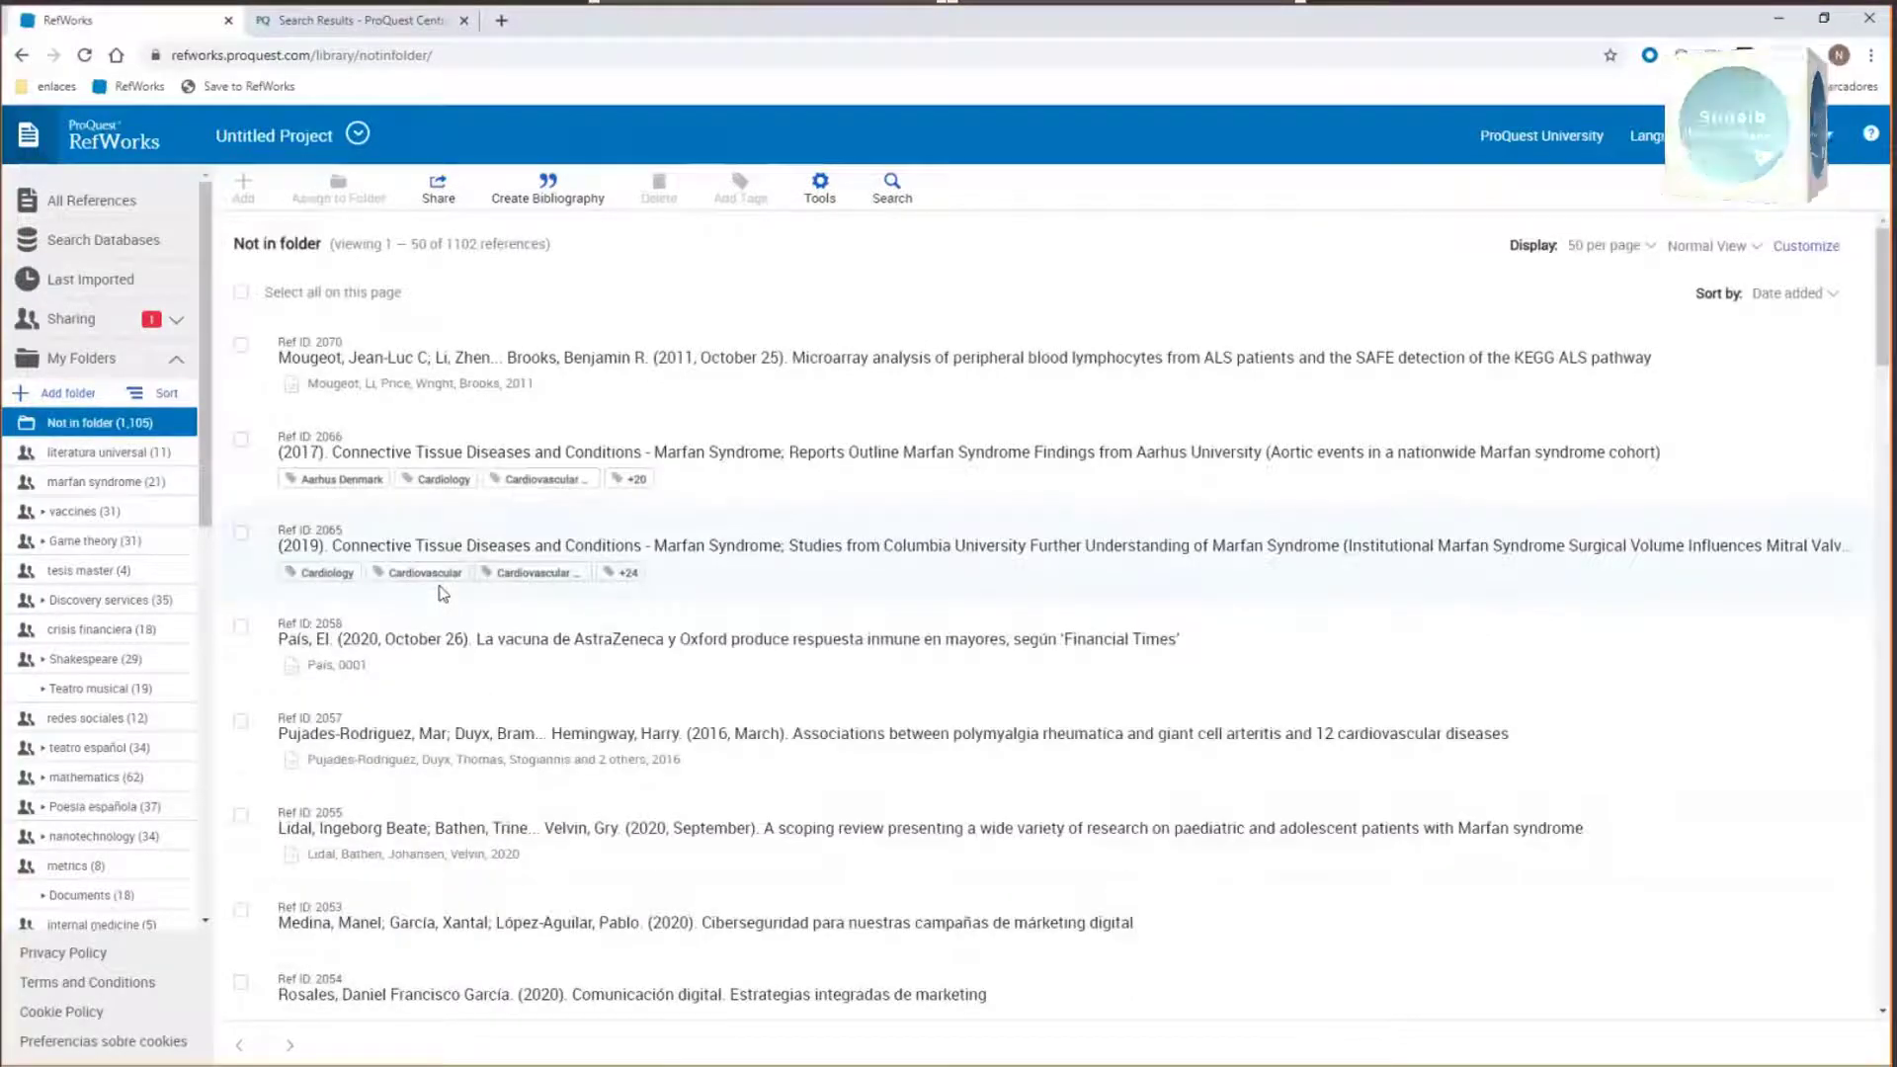
Step: Open the vaccines folder and examine the full details of the "Pathogenesis, diagnostic challenges and treatment of zika virus disease" reference
{"action": "left_click", "coordinate": [85, 516]}
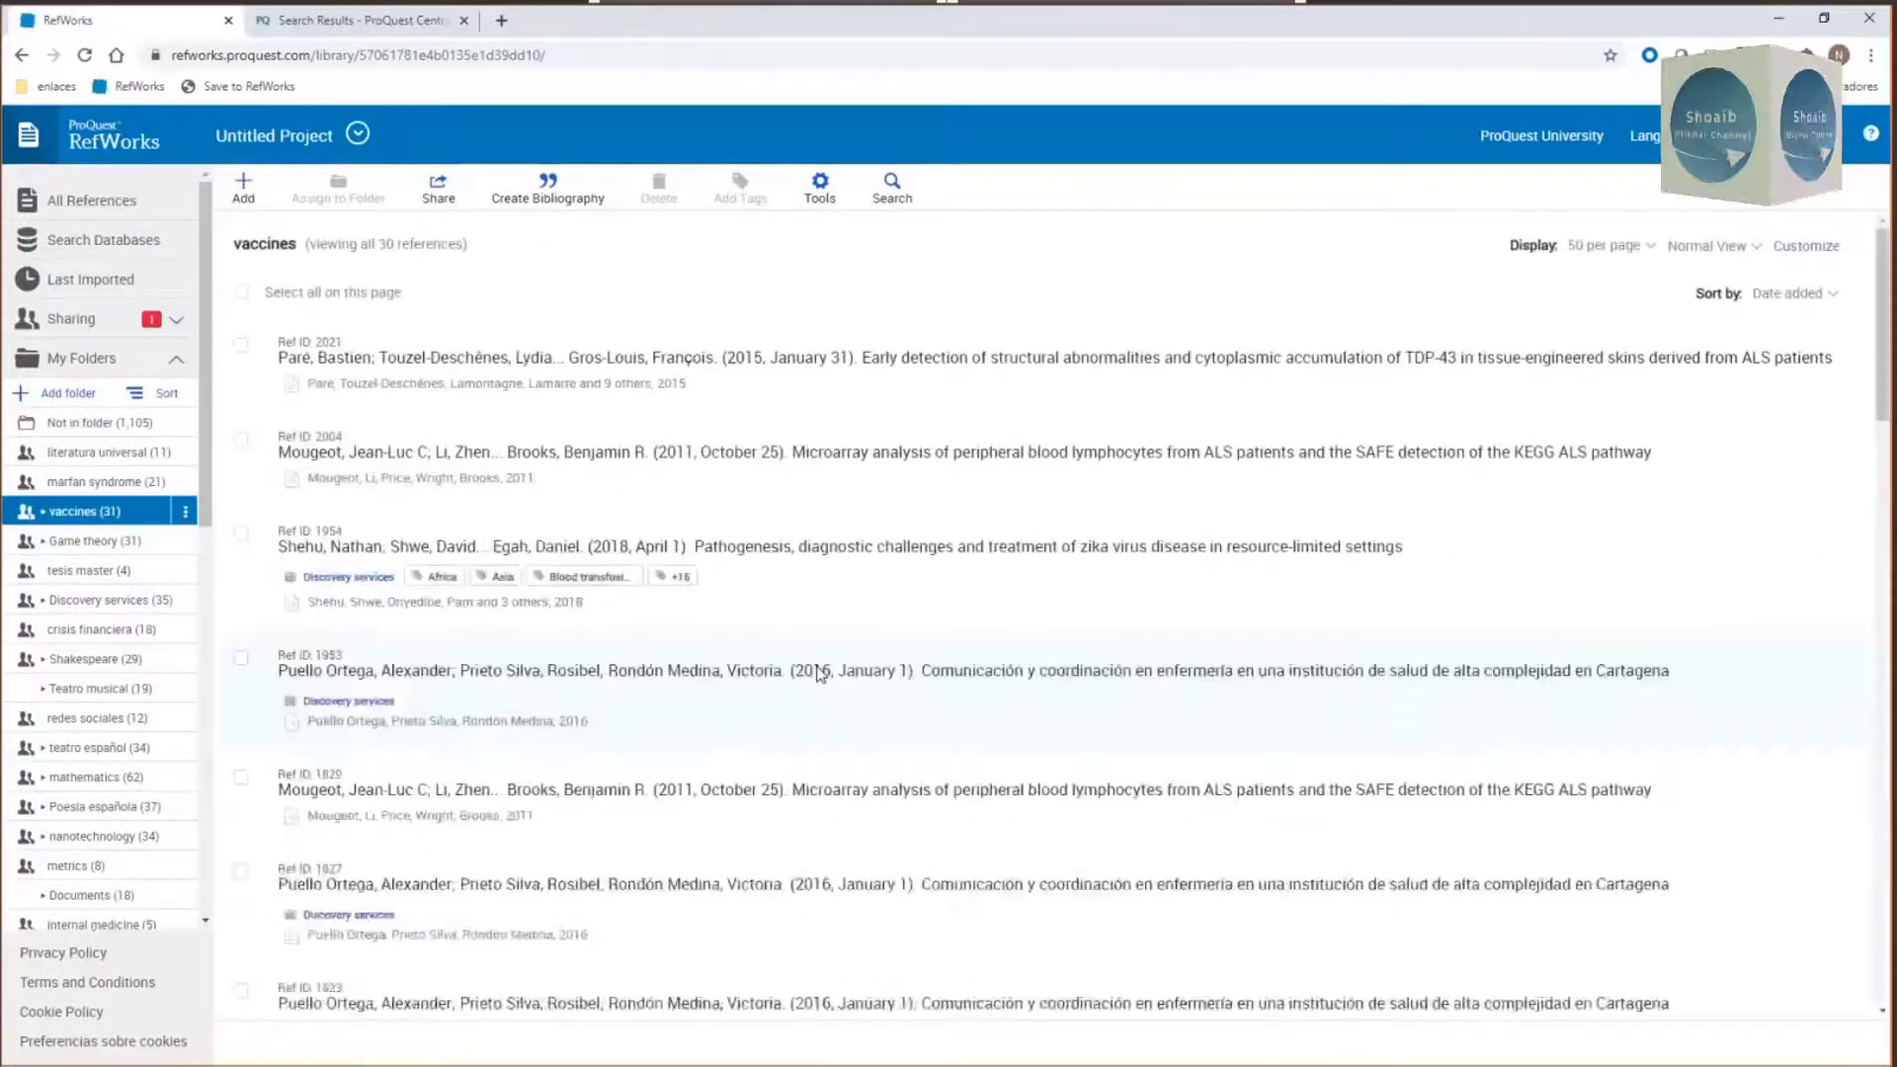
{"action": "left_click", "coordinate": [802, 560]}
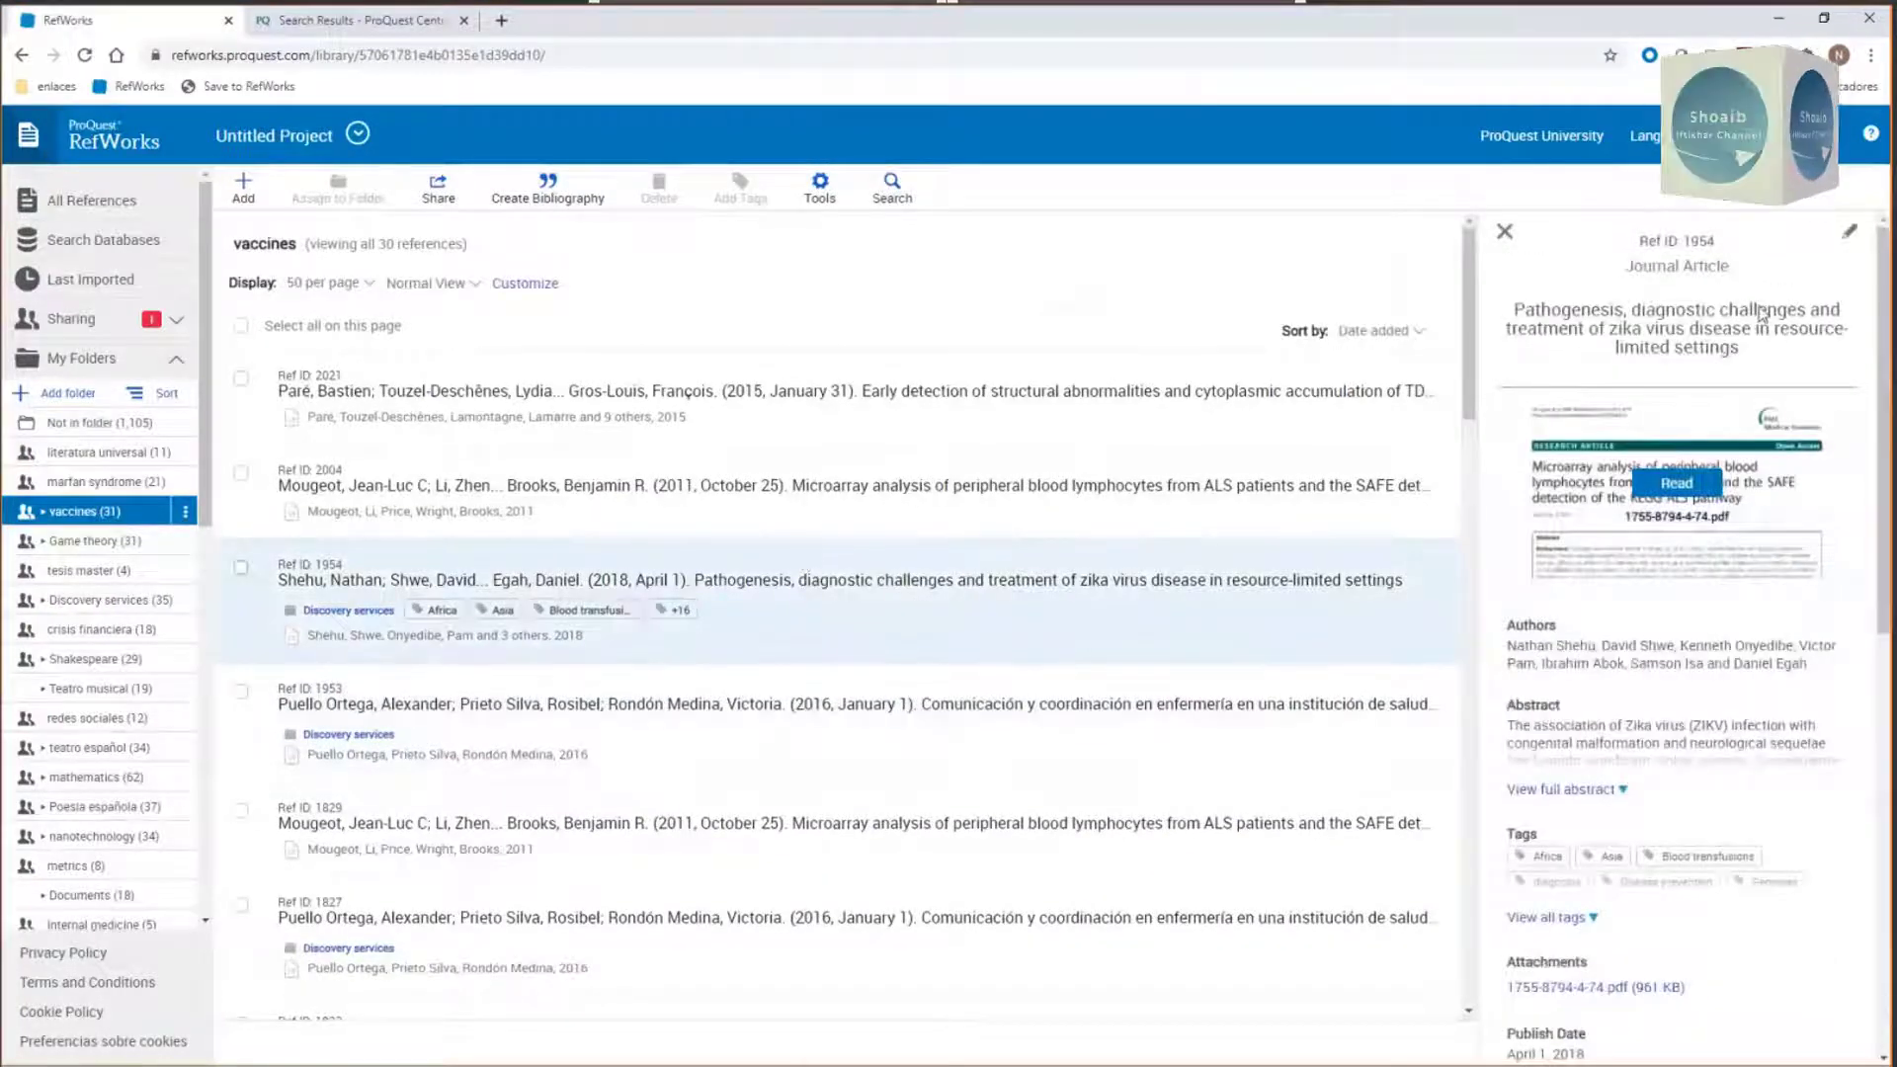
{"action": "scroll", "coordinate": [1731, 399], "scroll_direction": "down", "scroll_amount": 1}
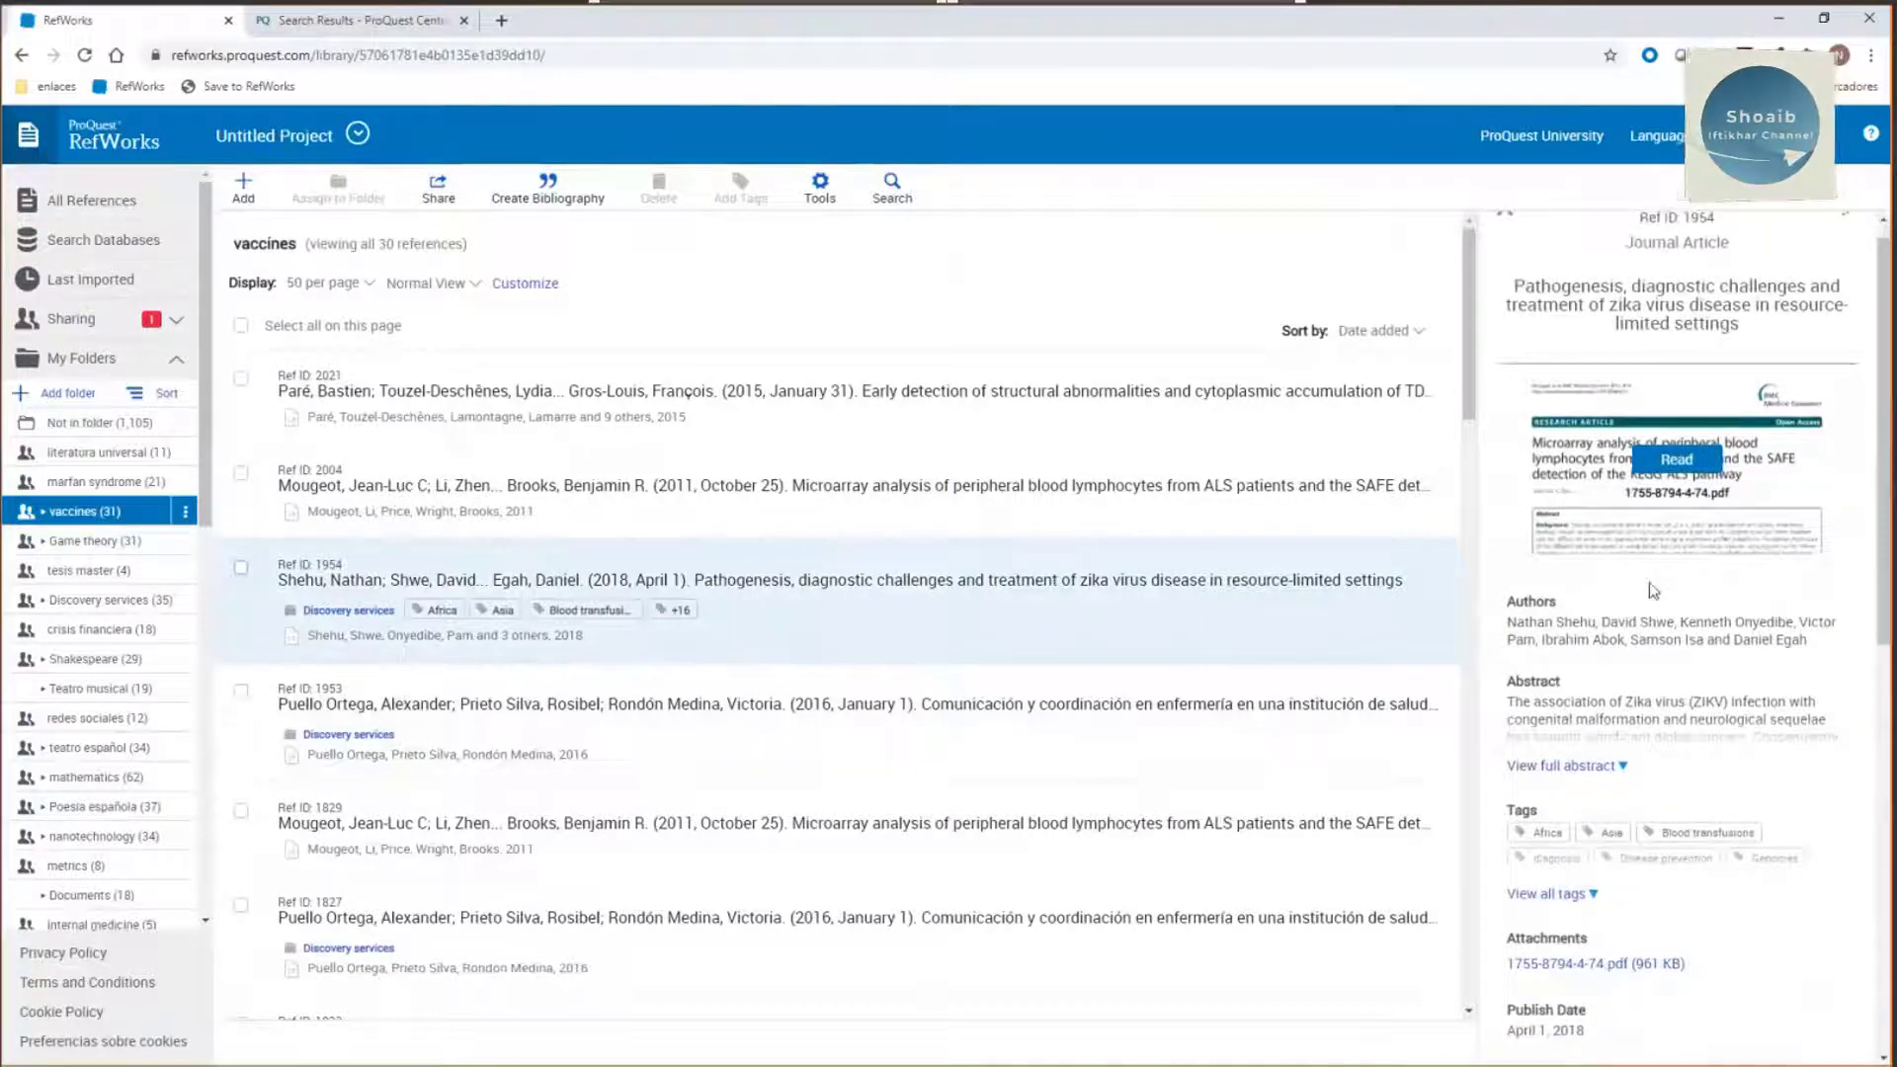
{"action": "scroll", "coordinate": [1654, 590], "scroll_direction": "down", "scroll_amount": 3}
{"action": "scroll", "coordinate": [1585, 738], "scroll_direction": "down", "scroll_amount": 5}
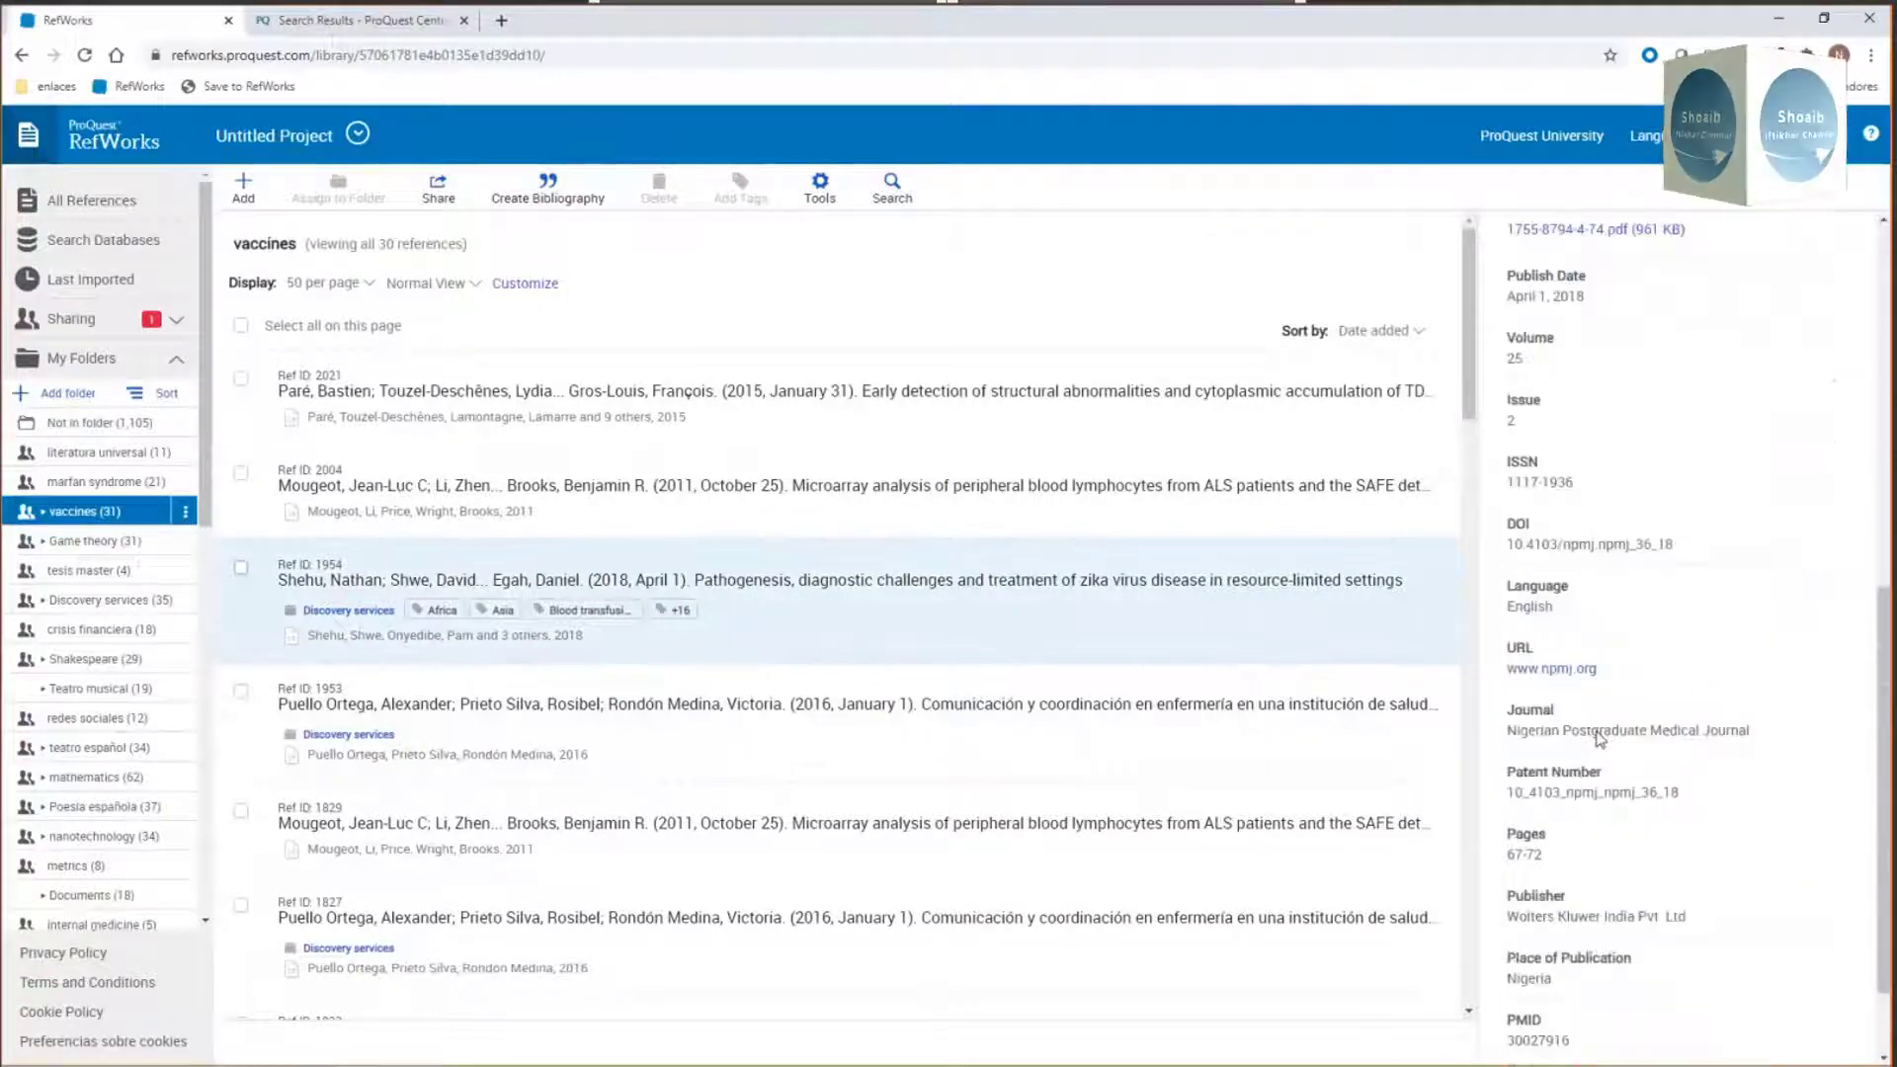
{"action": "scroll", "coordinate": [1601, 737], "scroll_direction": "up", "scroll_amount": 3}
{"action": "scroll", "coordinate": [1601, 737], "scroll_direction": "up", "scroll_amount": 4}
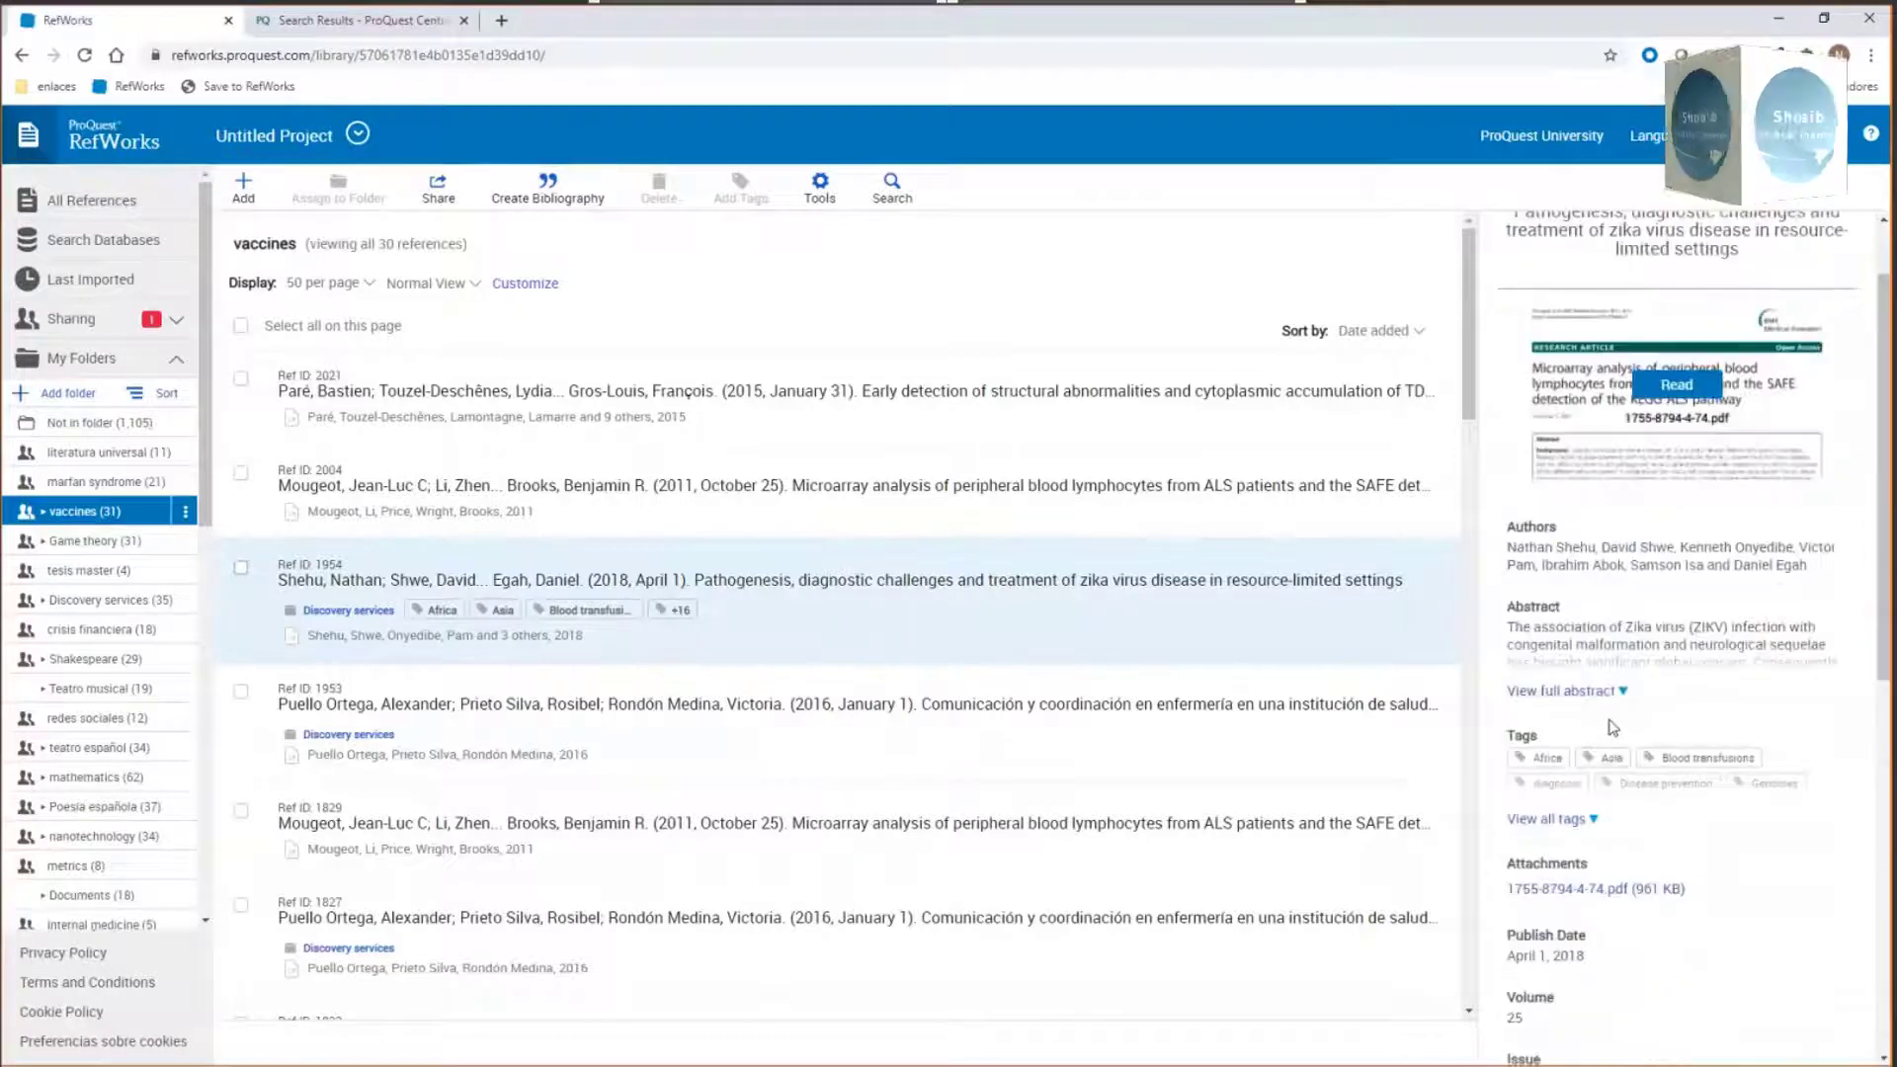
{"action": "scroll", "coordinate": [1626, 553], "scroll_direction": "up", "scroll_amount": 1}
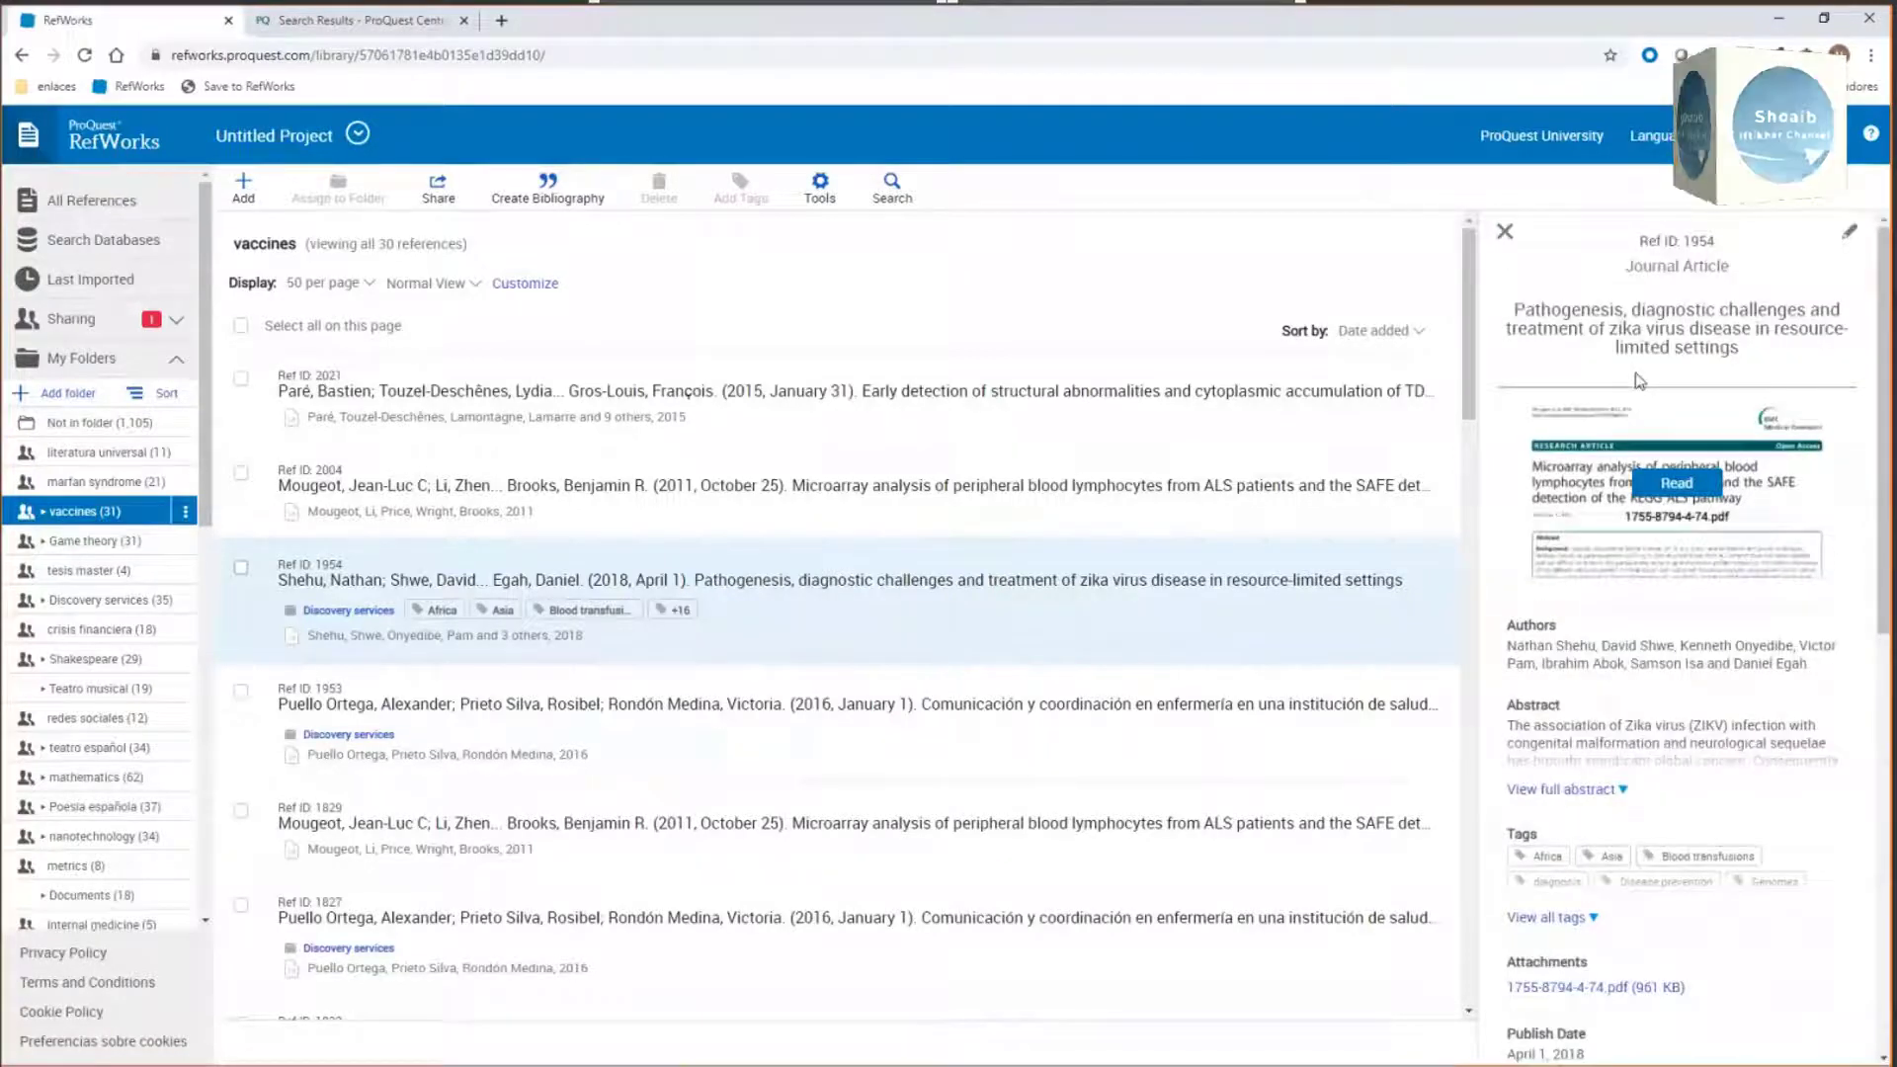
{"action": "left_click", "coordinate": [1679, 484]}
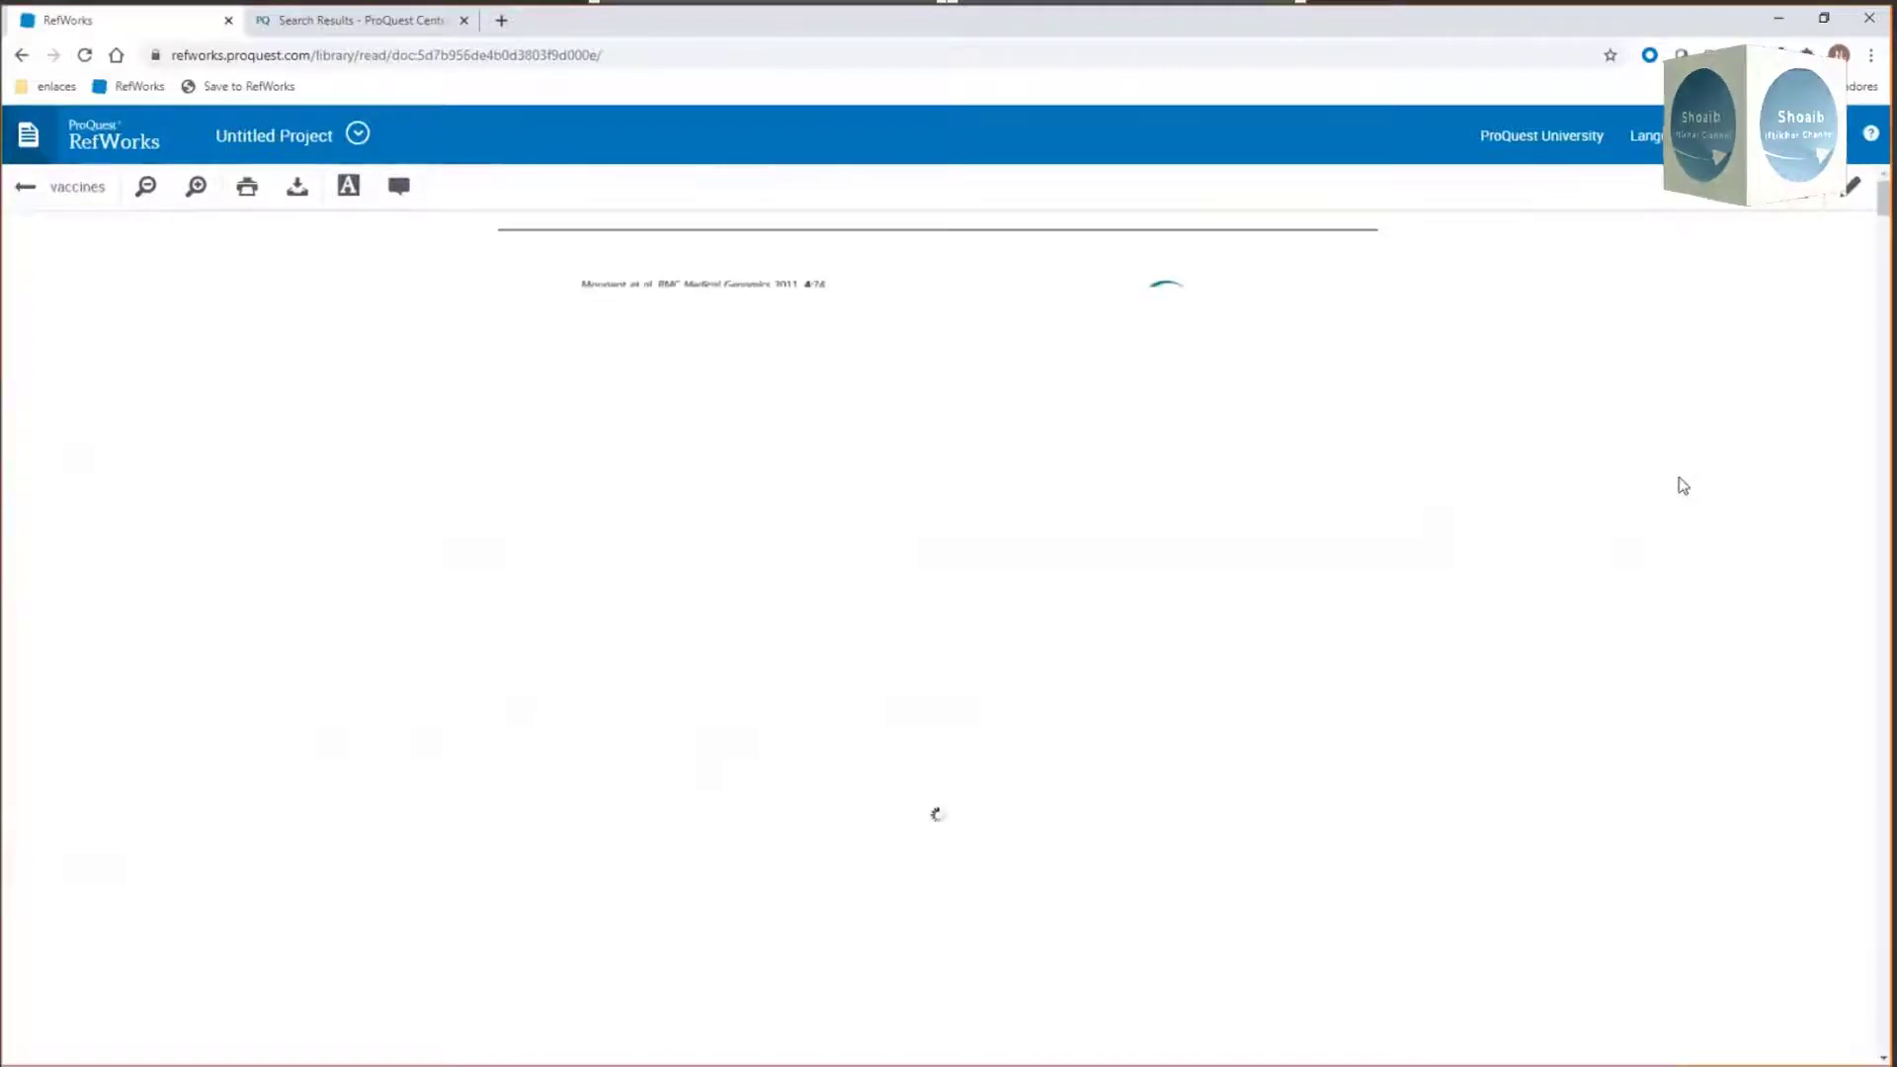
{"action": "scroll", "coordinate": [320, 273], "scroll_direction": "down", "scroll_amount": 3}
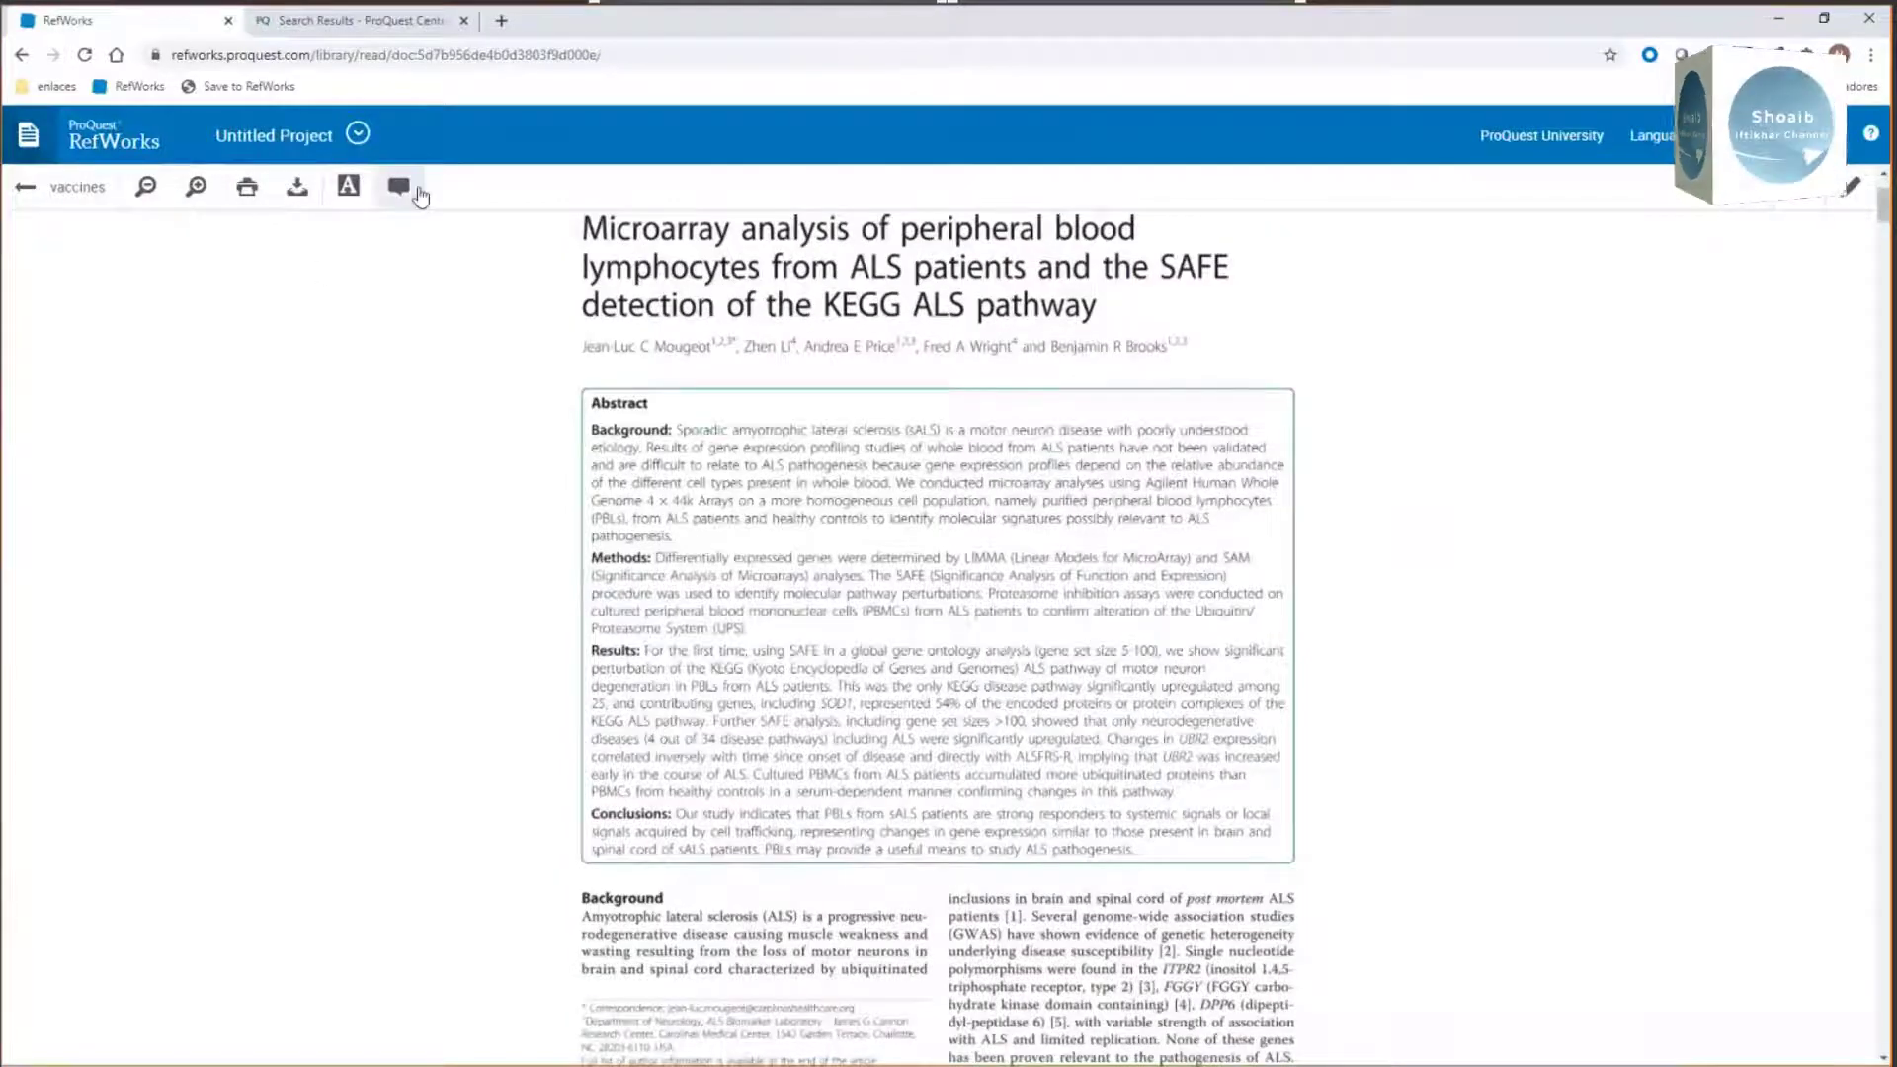
{"action": "left_click", "coordinate": [347, 187]}
{"action": "left_click_drag", "start_coordinate": [692, 447], "coordinate": [729, 507]}
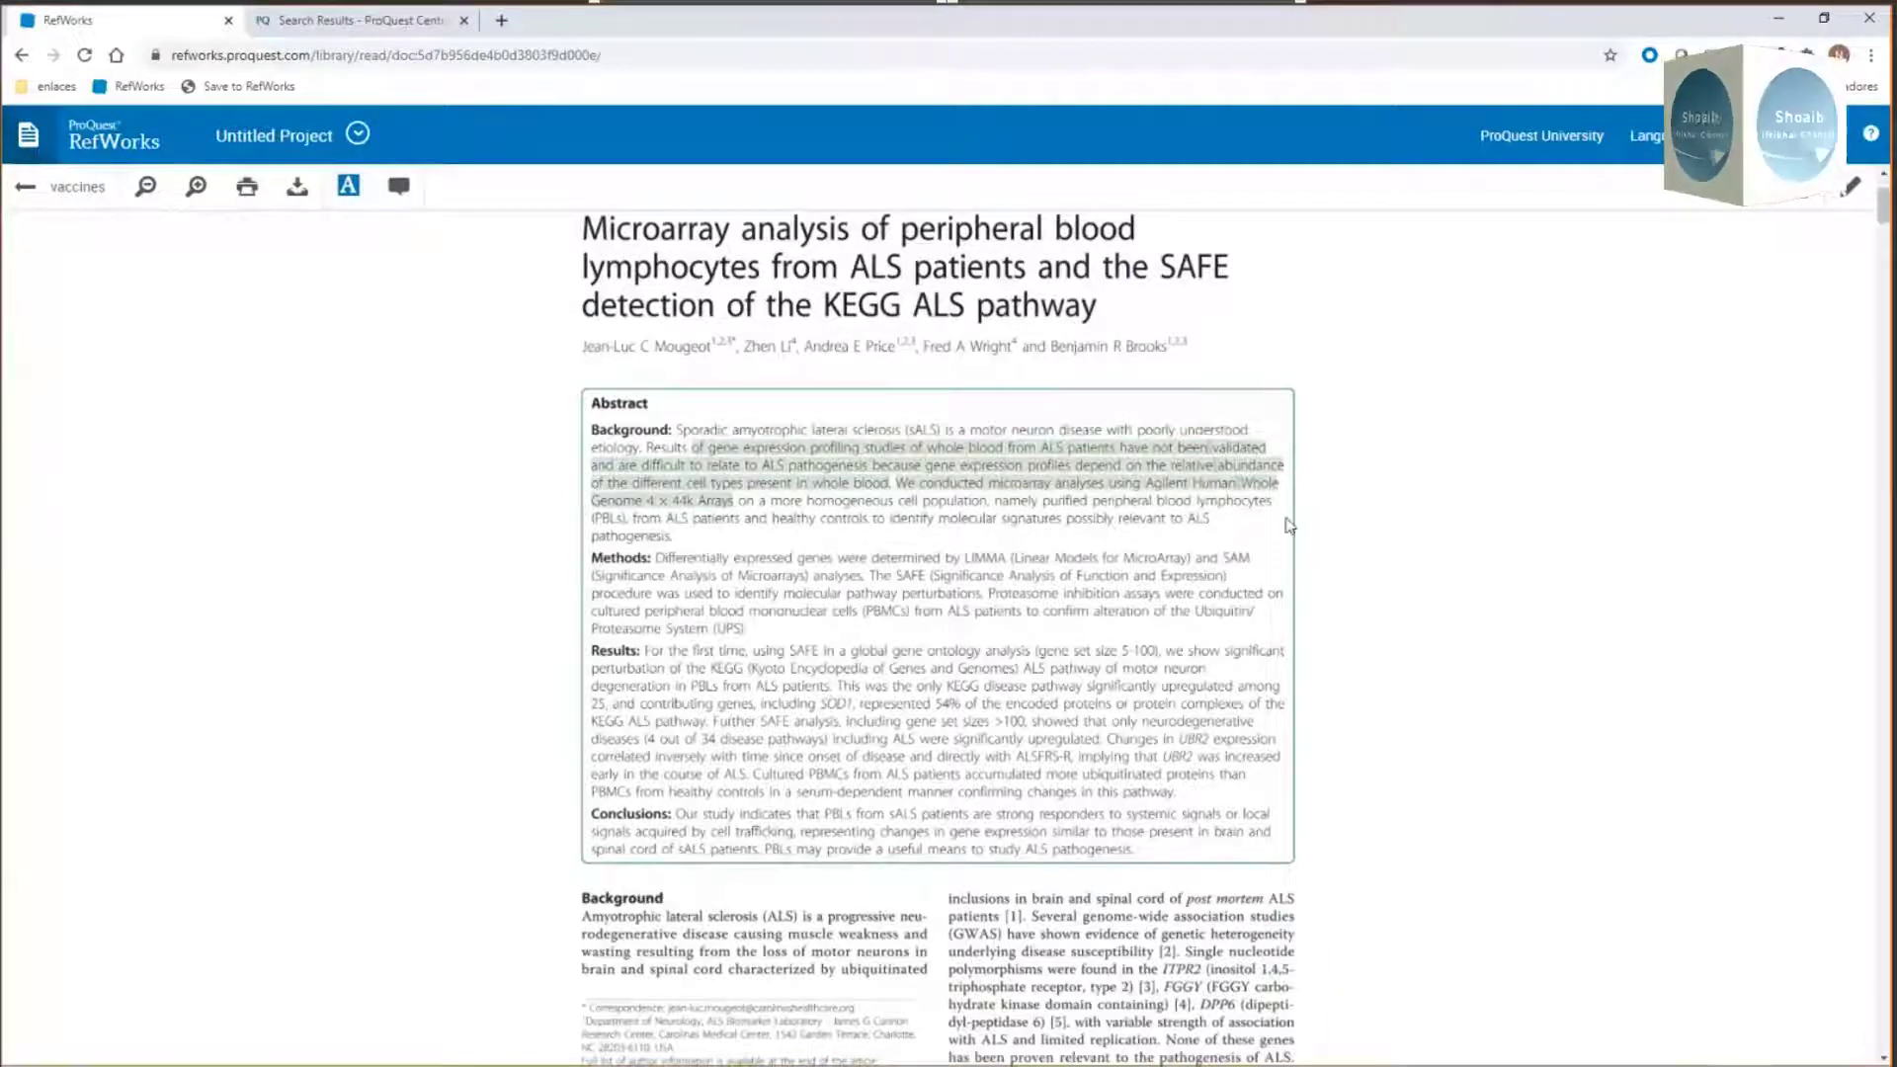
{"action": "left_click", "coordinate": [819, 468]}
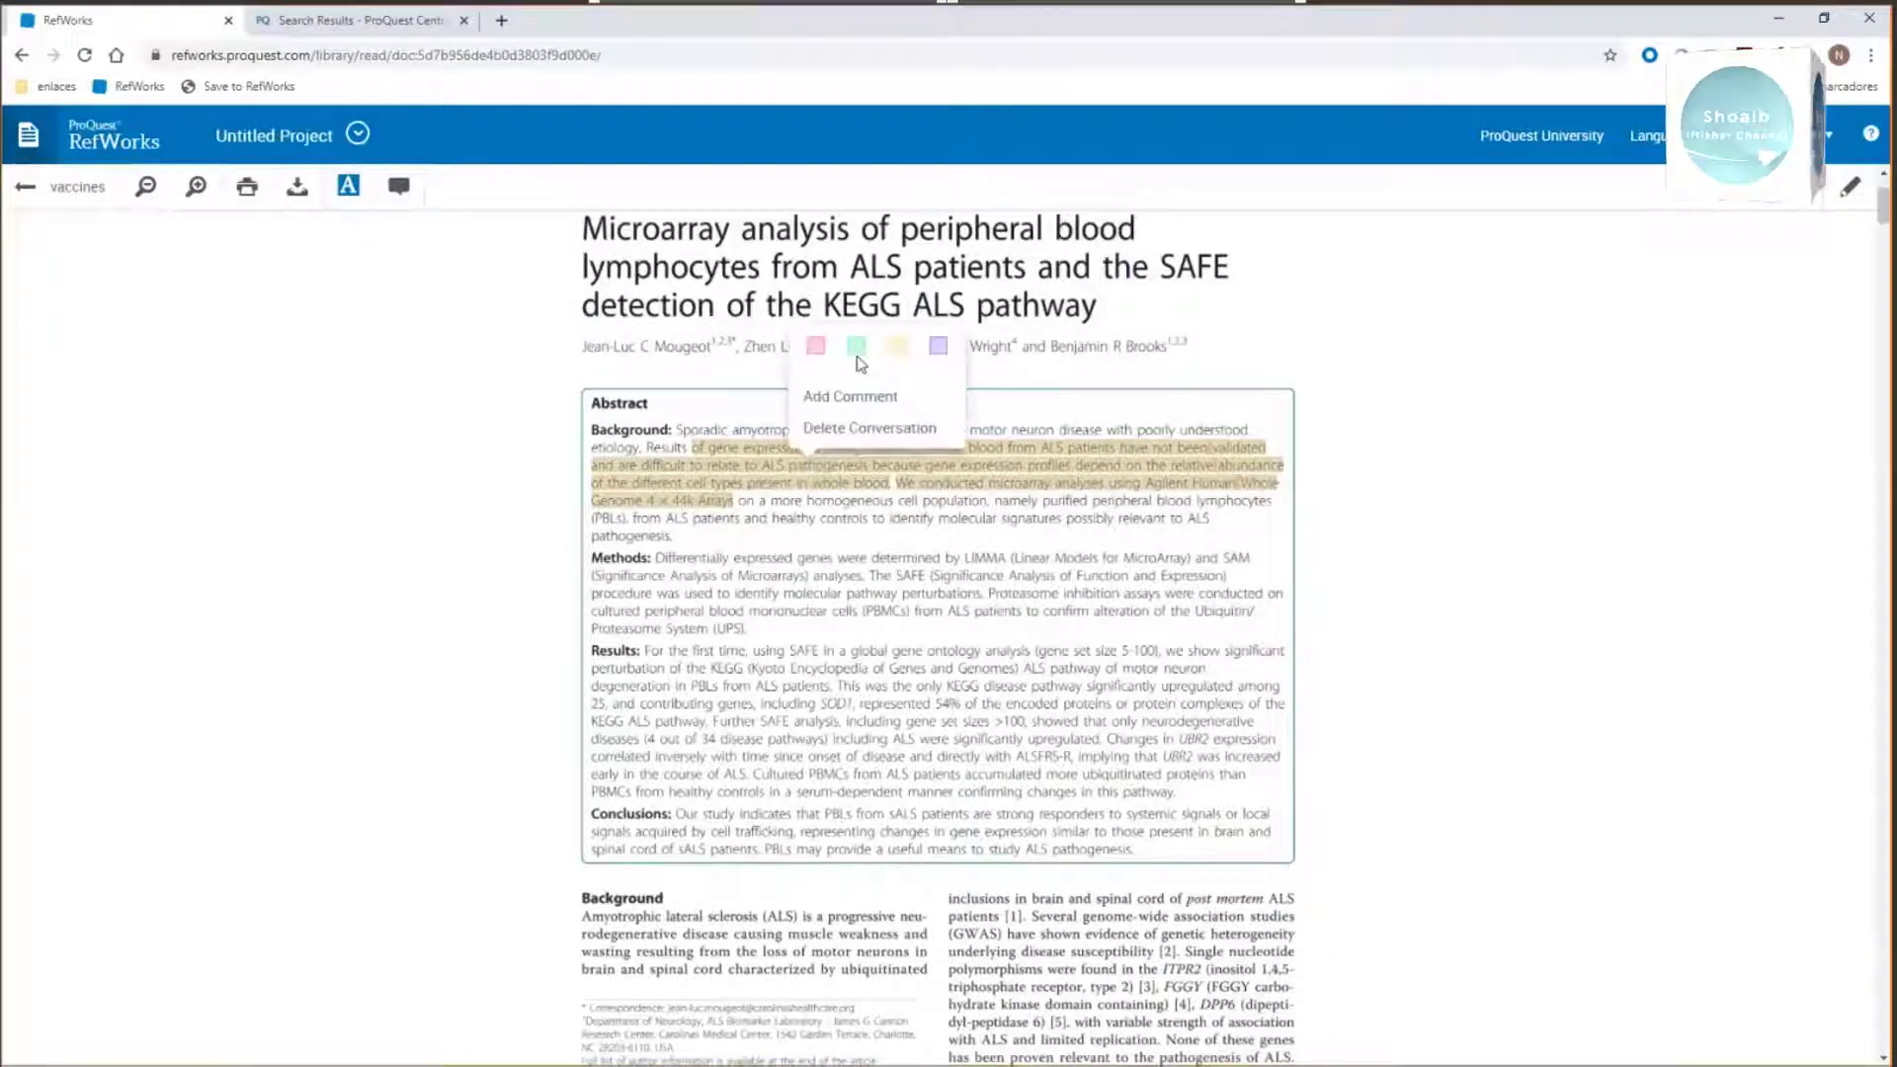
{"action": "left_click", "coordinate": [856, 348]}
Step: Highlight the KEGG pathway passage in the abstract's Results paragraph in purple
{"action": "left_click_drag", "start_coordinate": [711, 669], "coordinate": [770, 751]}
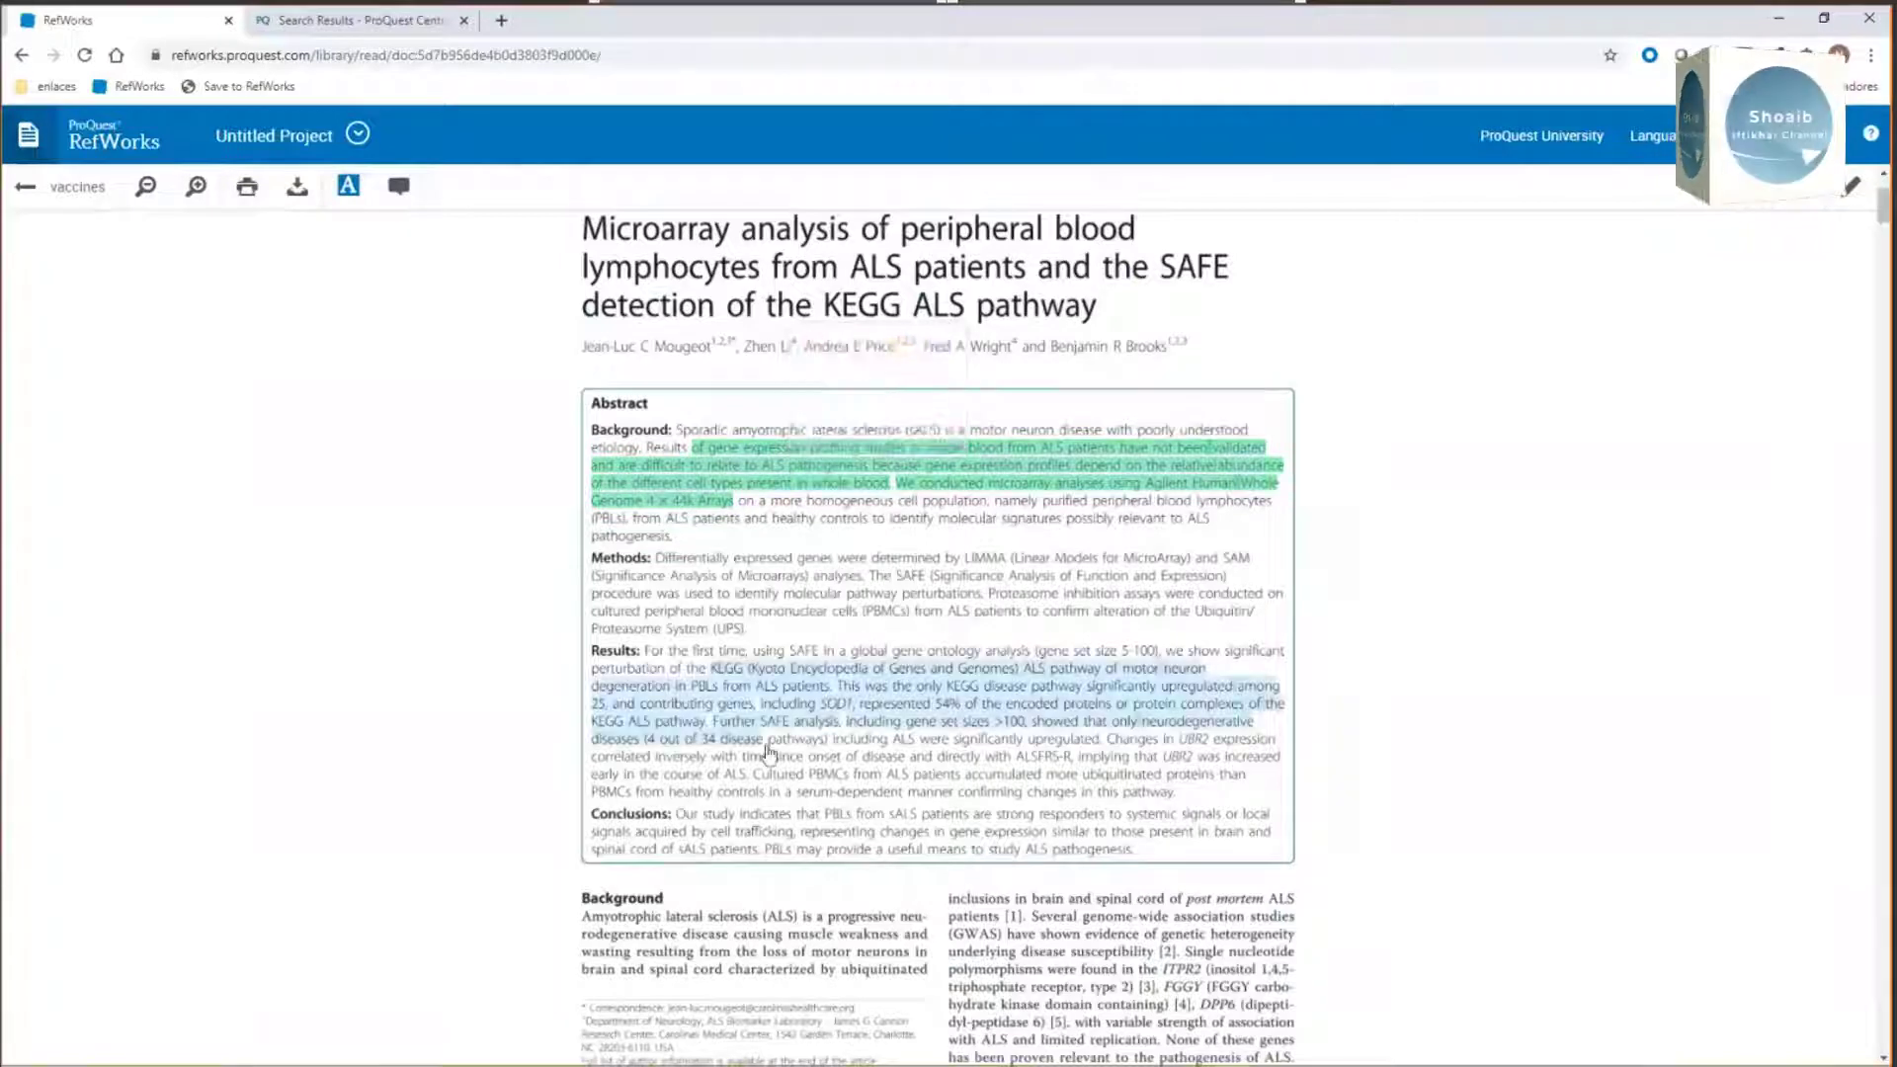
{"action": "left_click", "coordinate": [824, 708]}
{"action": "left_click", "coordinate": [964, 585]}
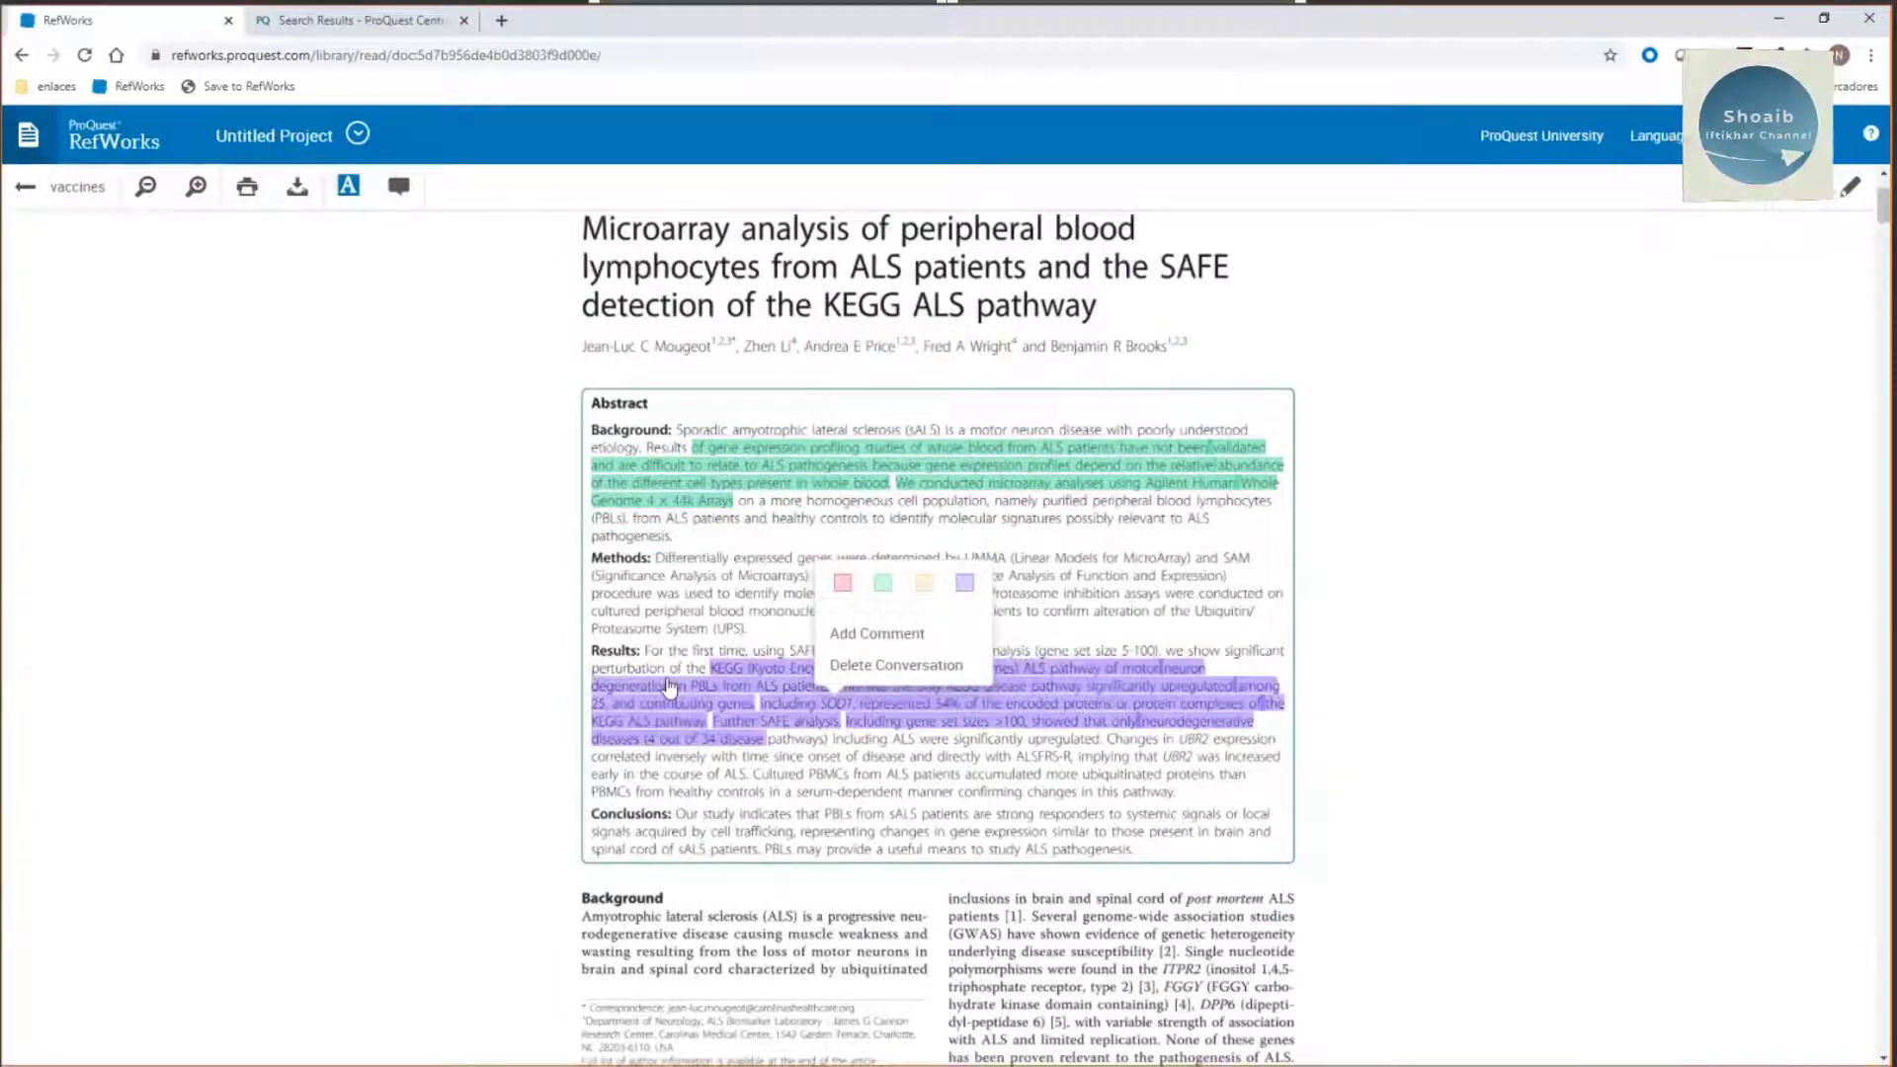
Step: Try the comment tool on the abstract's Conclusions text and view the Document Notes before returning to the vaccines folder
{"action": "left_click", "coordinate": [398, 187]}
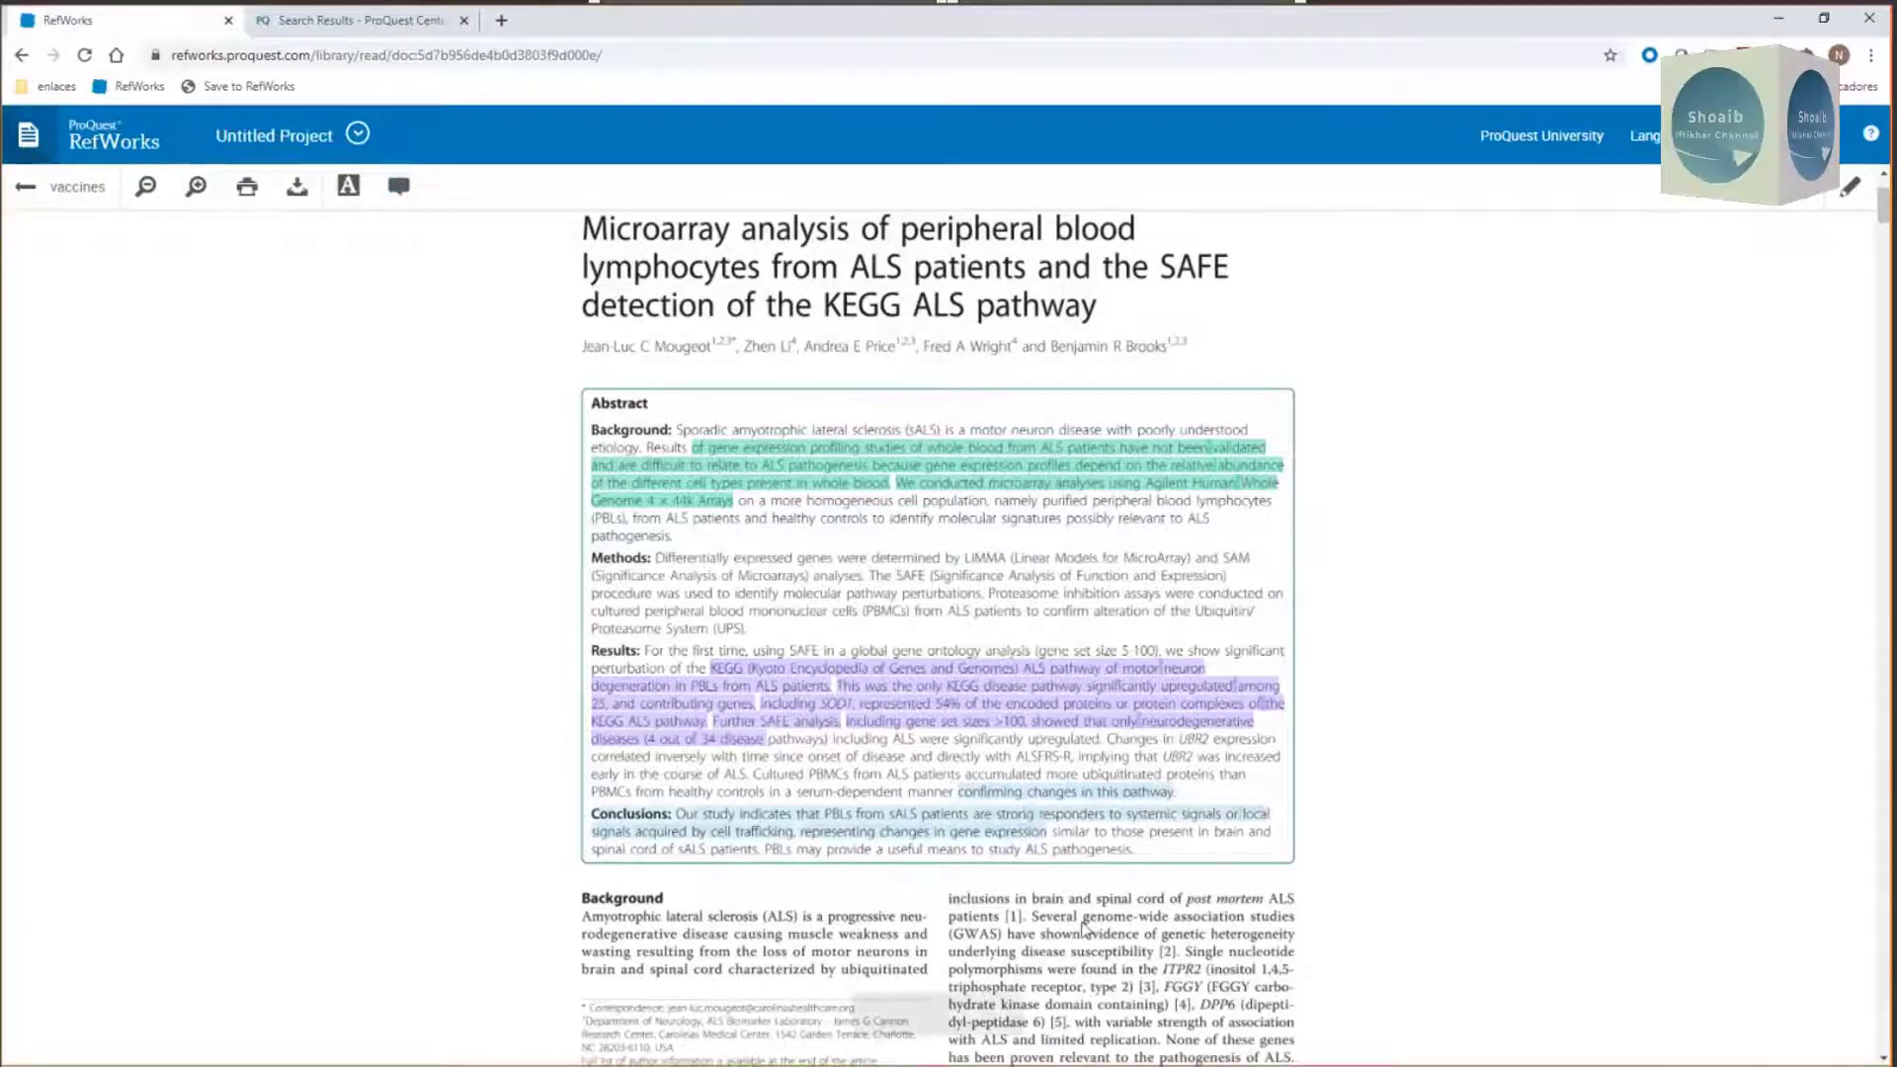
{"action": "left_click", "coordinate": [1801, 187]}
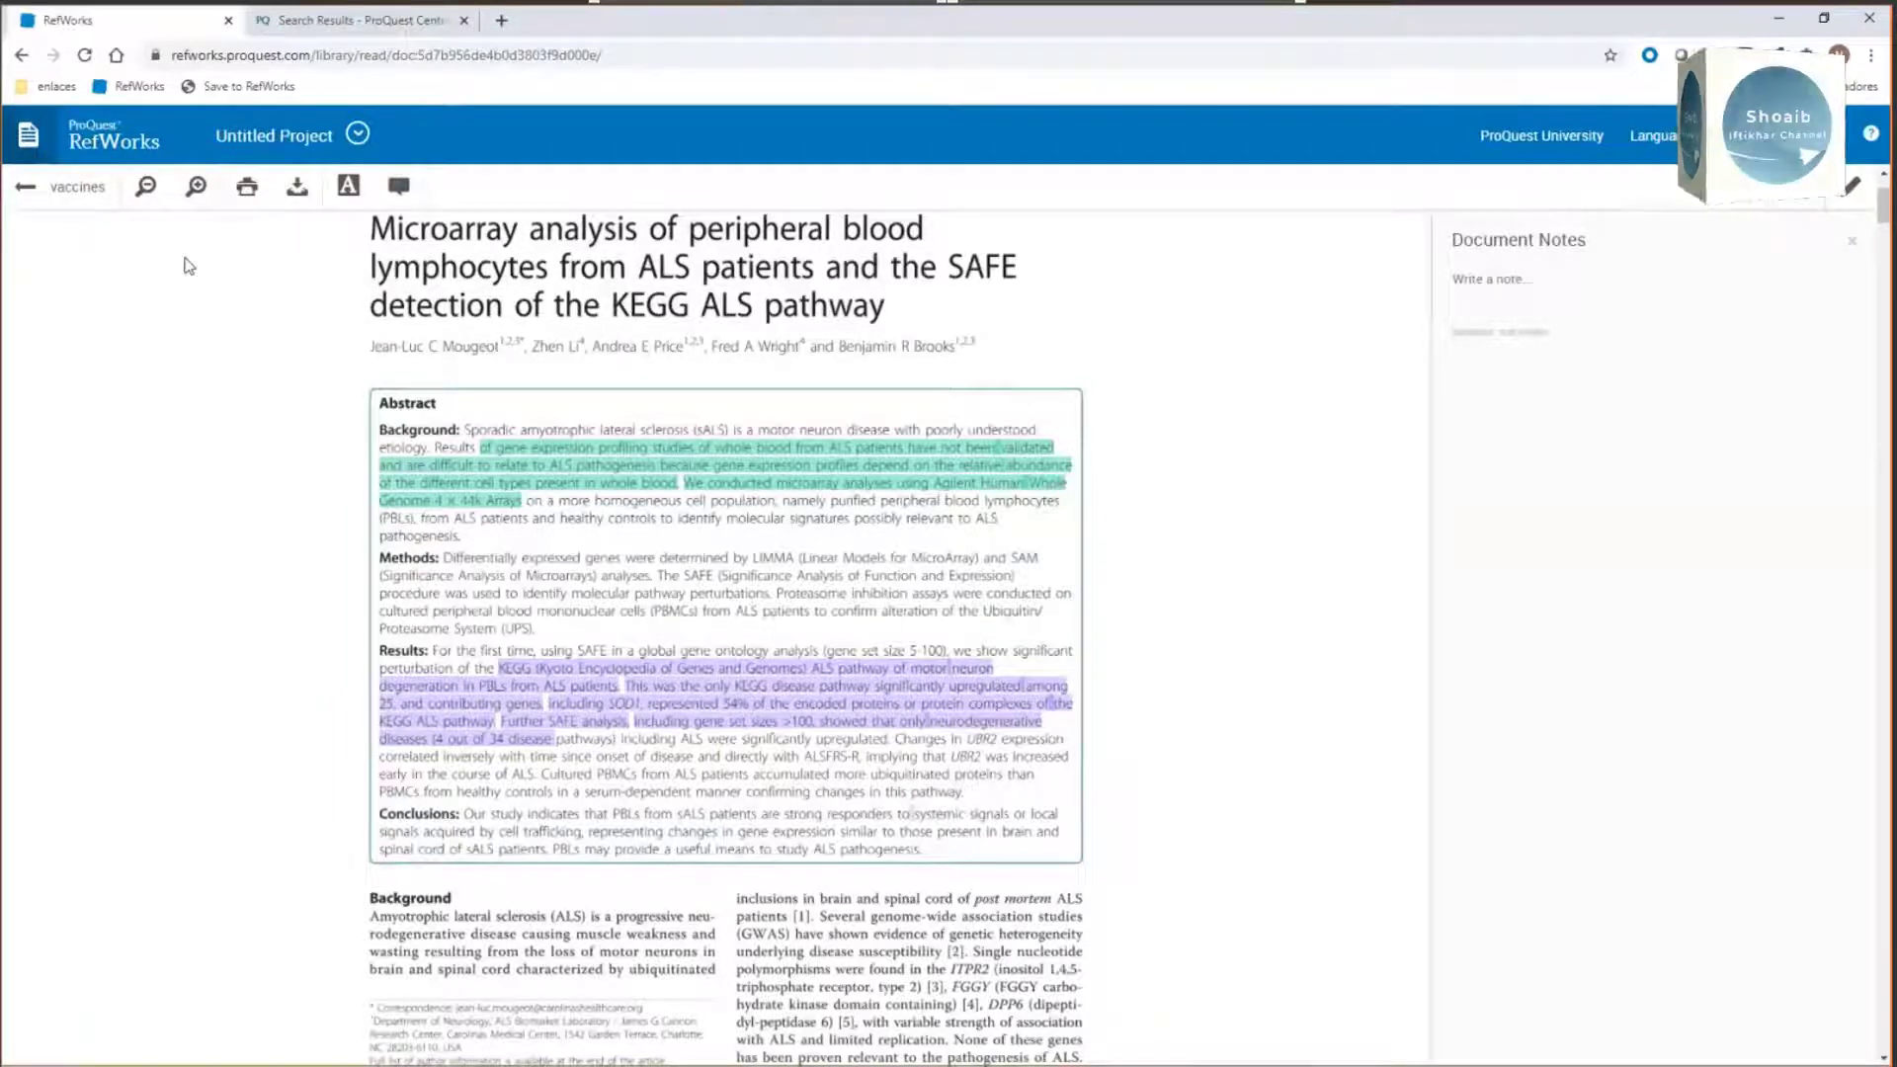
{"action": "left_click", "coordinate": [51, 202]}
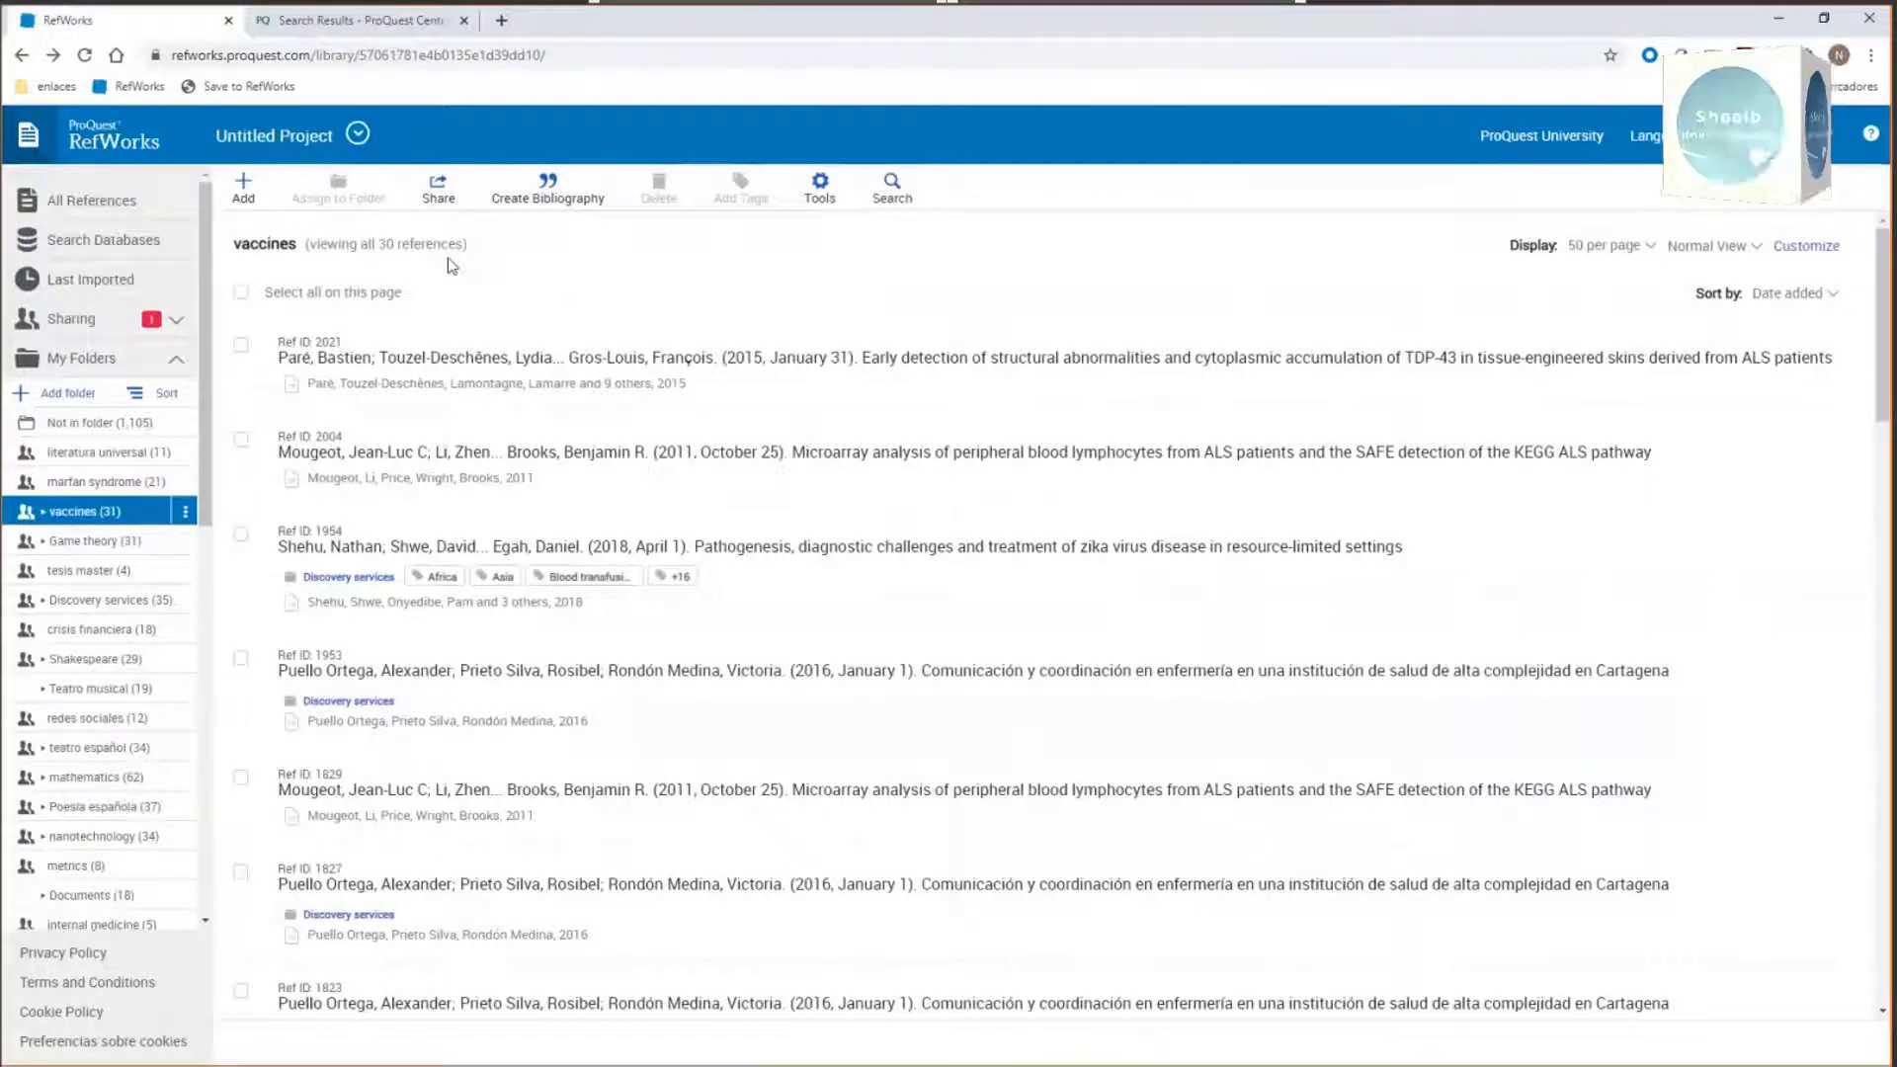
Step: View the options for importing references from another reference manager or a file, then return to All References
{"action": "left_click", "coordinate": [243, 198]}
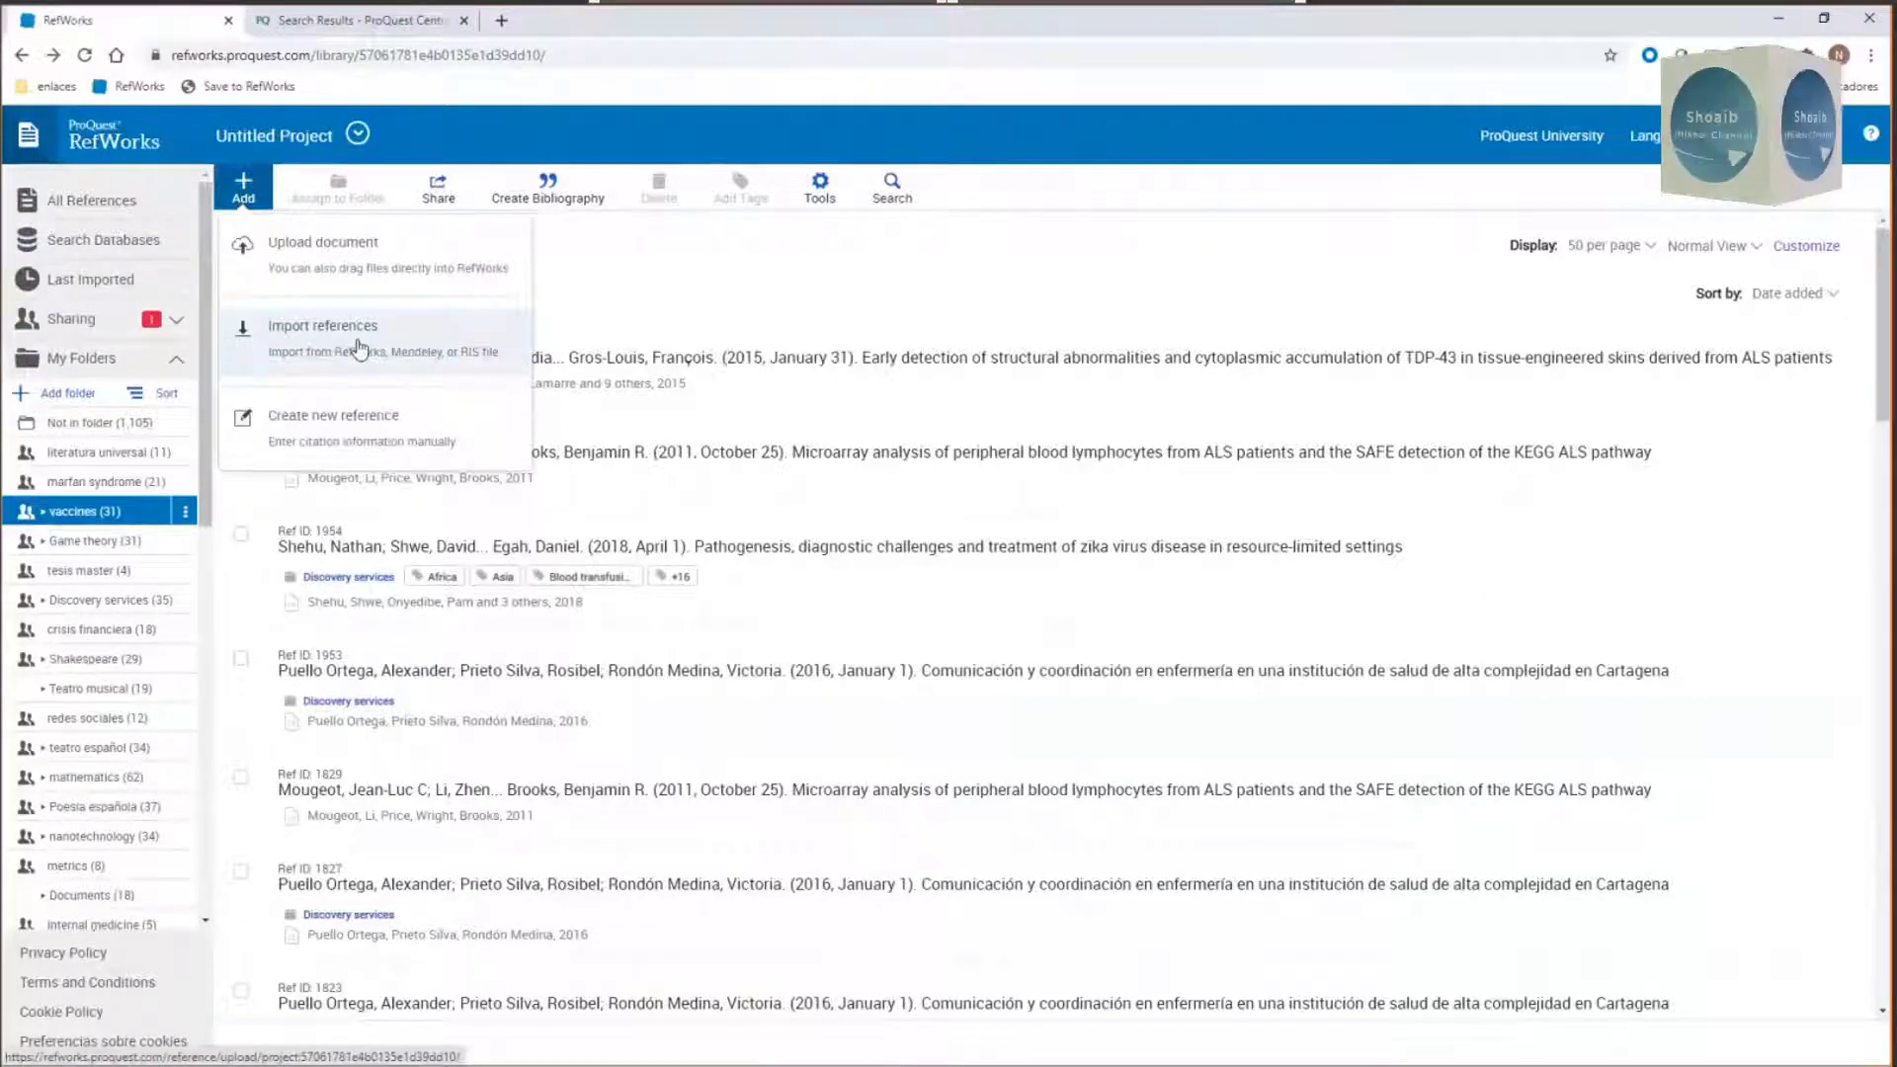
{"action": "left_click", "coordinate": [361, 348]}
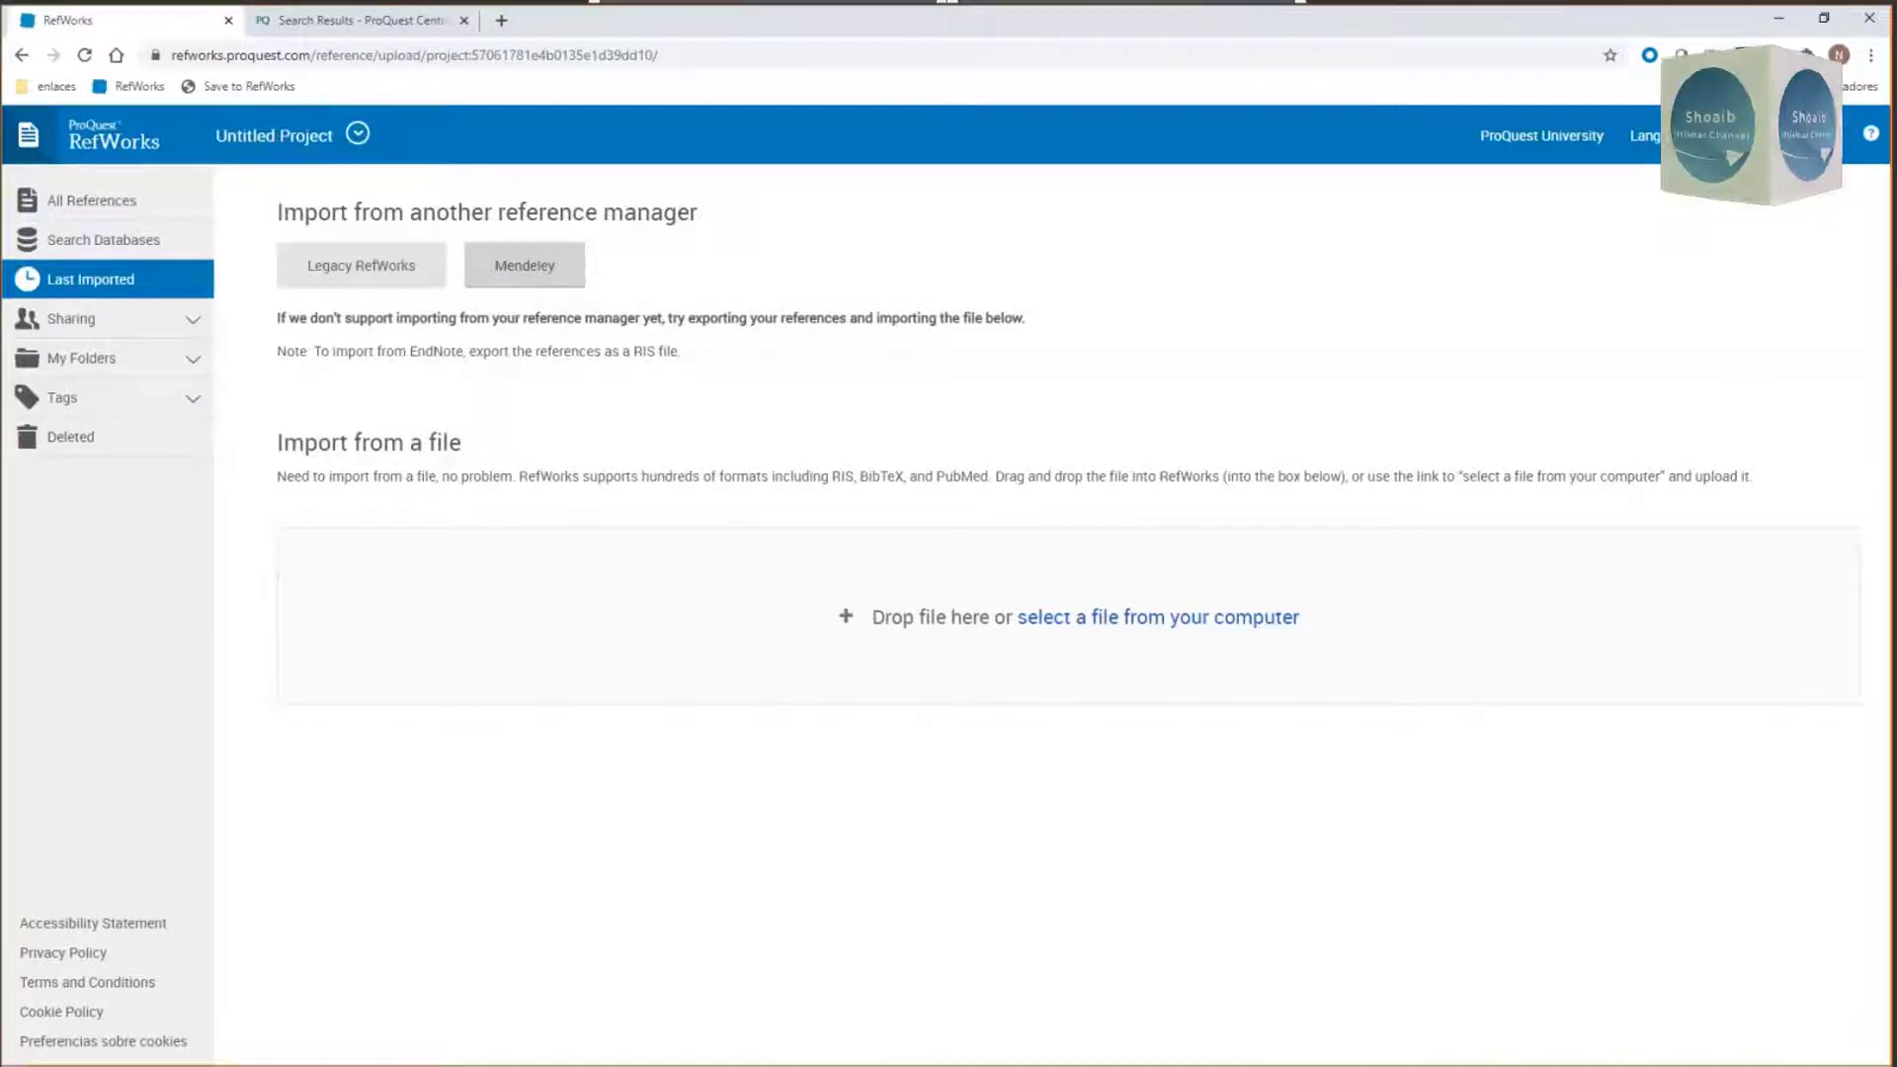
{"action": "left_click", "coordinate": [114, 203]}
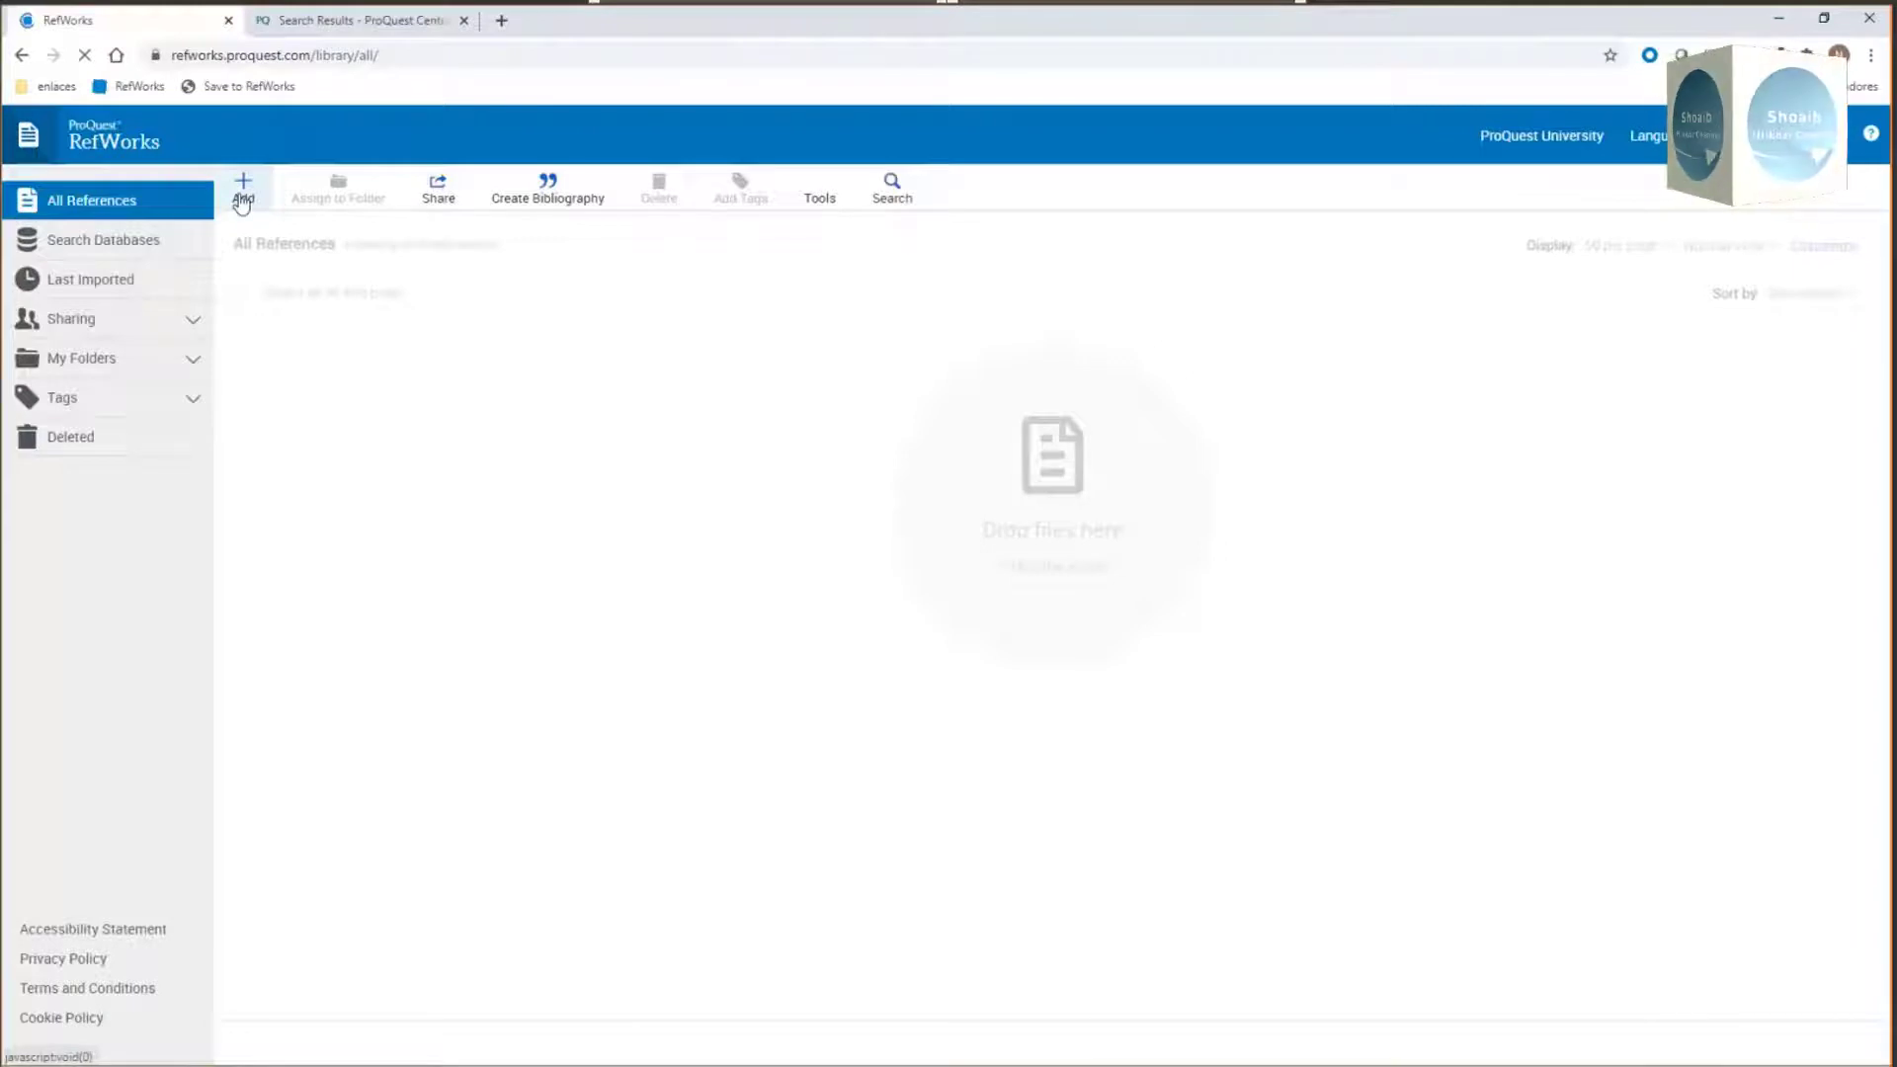
Step: Open the Import references page to review its Legacy RefWorks, Mendeley and file options, and go back to All References
{"action": "left_click", "coordinate": [242, 198]}
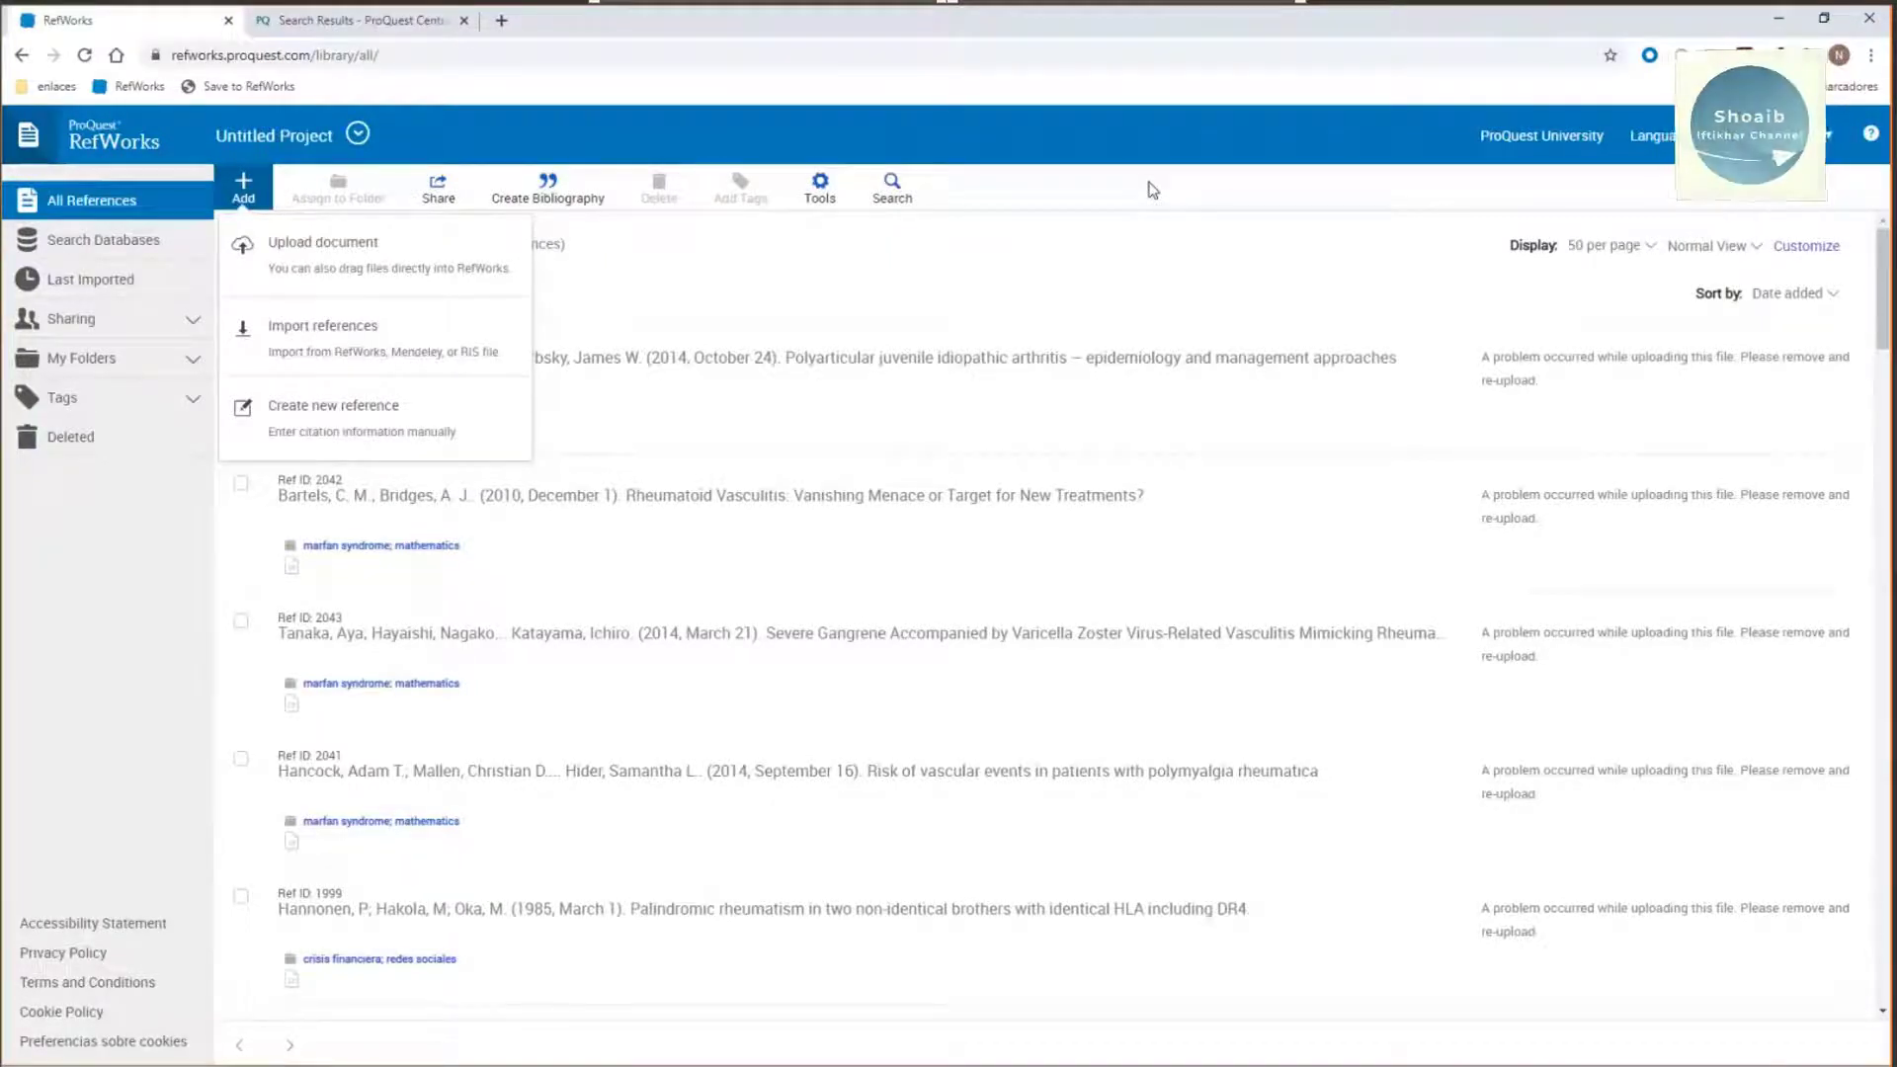
{"action": "left_click", "coordinate": [307, 329]}
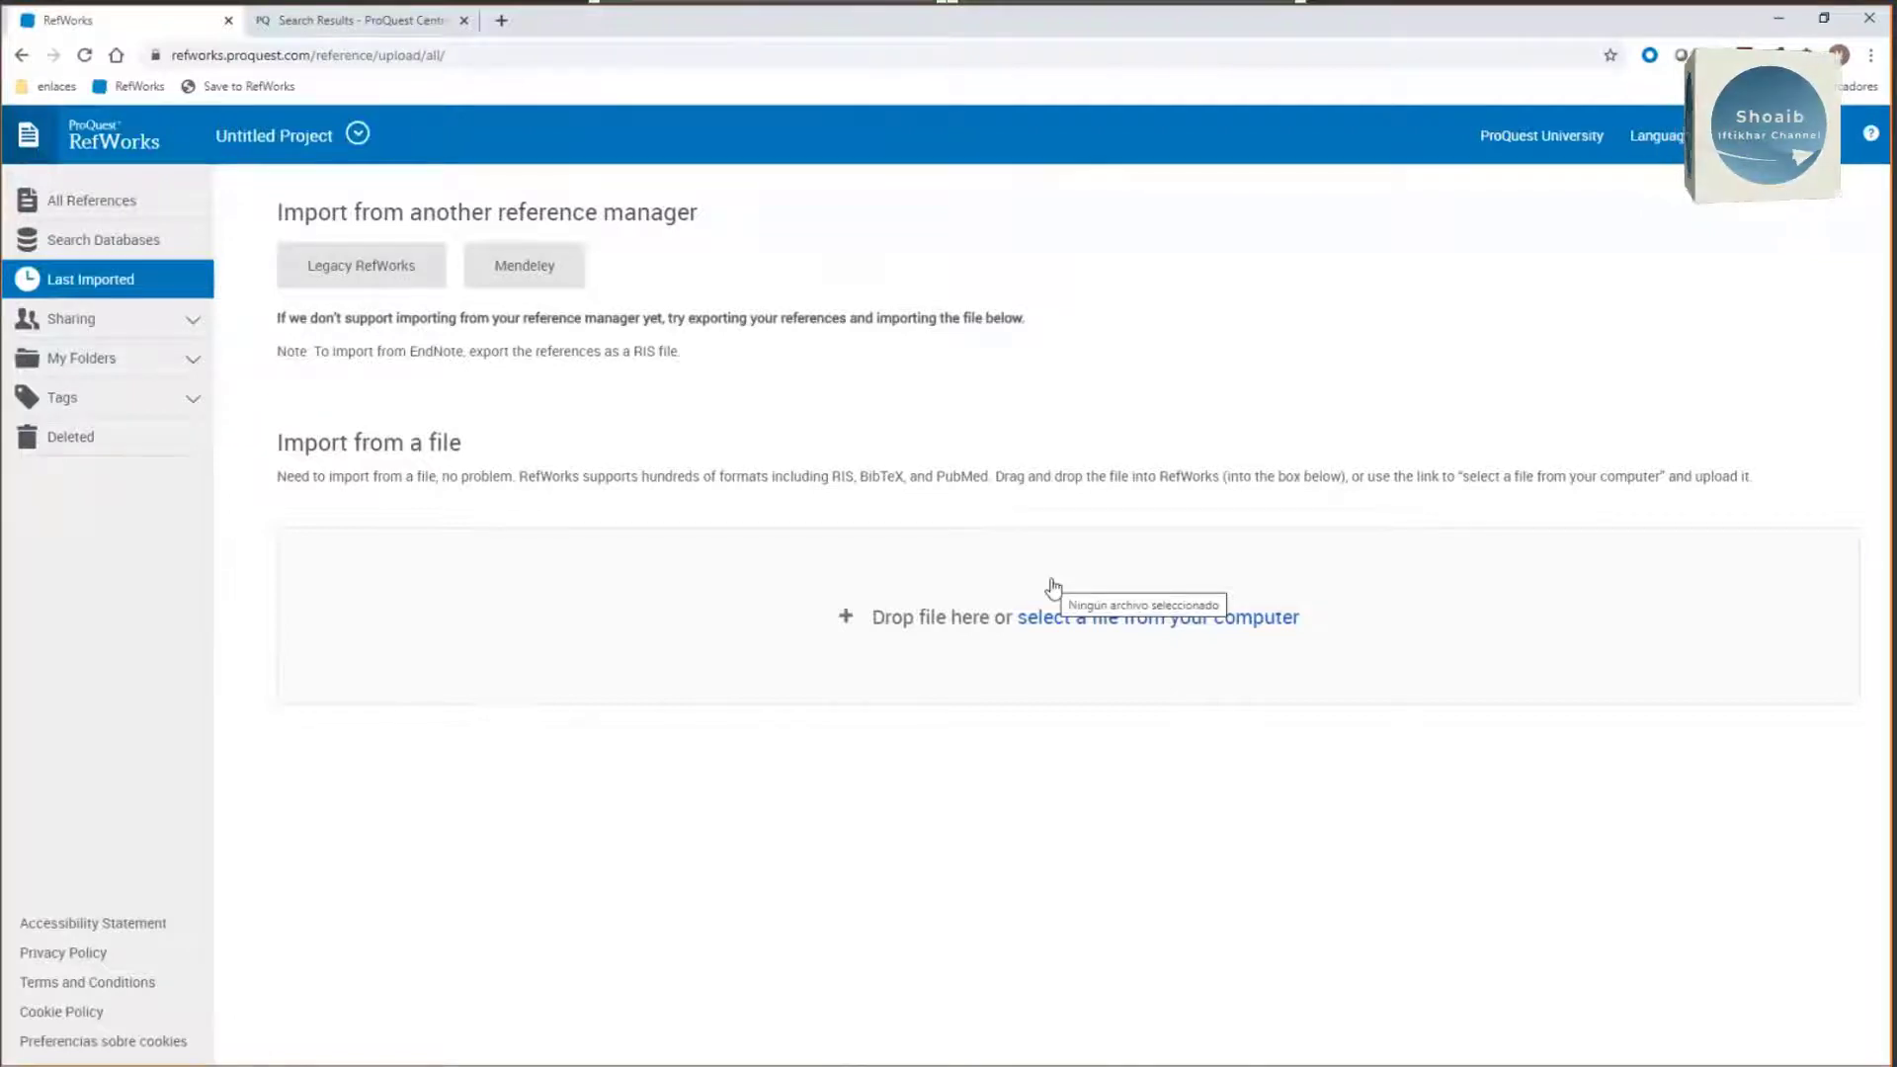
{"action": "left_click", "coordinate": [67, 208]}
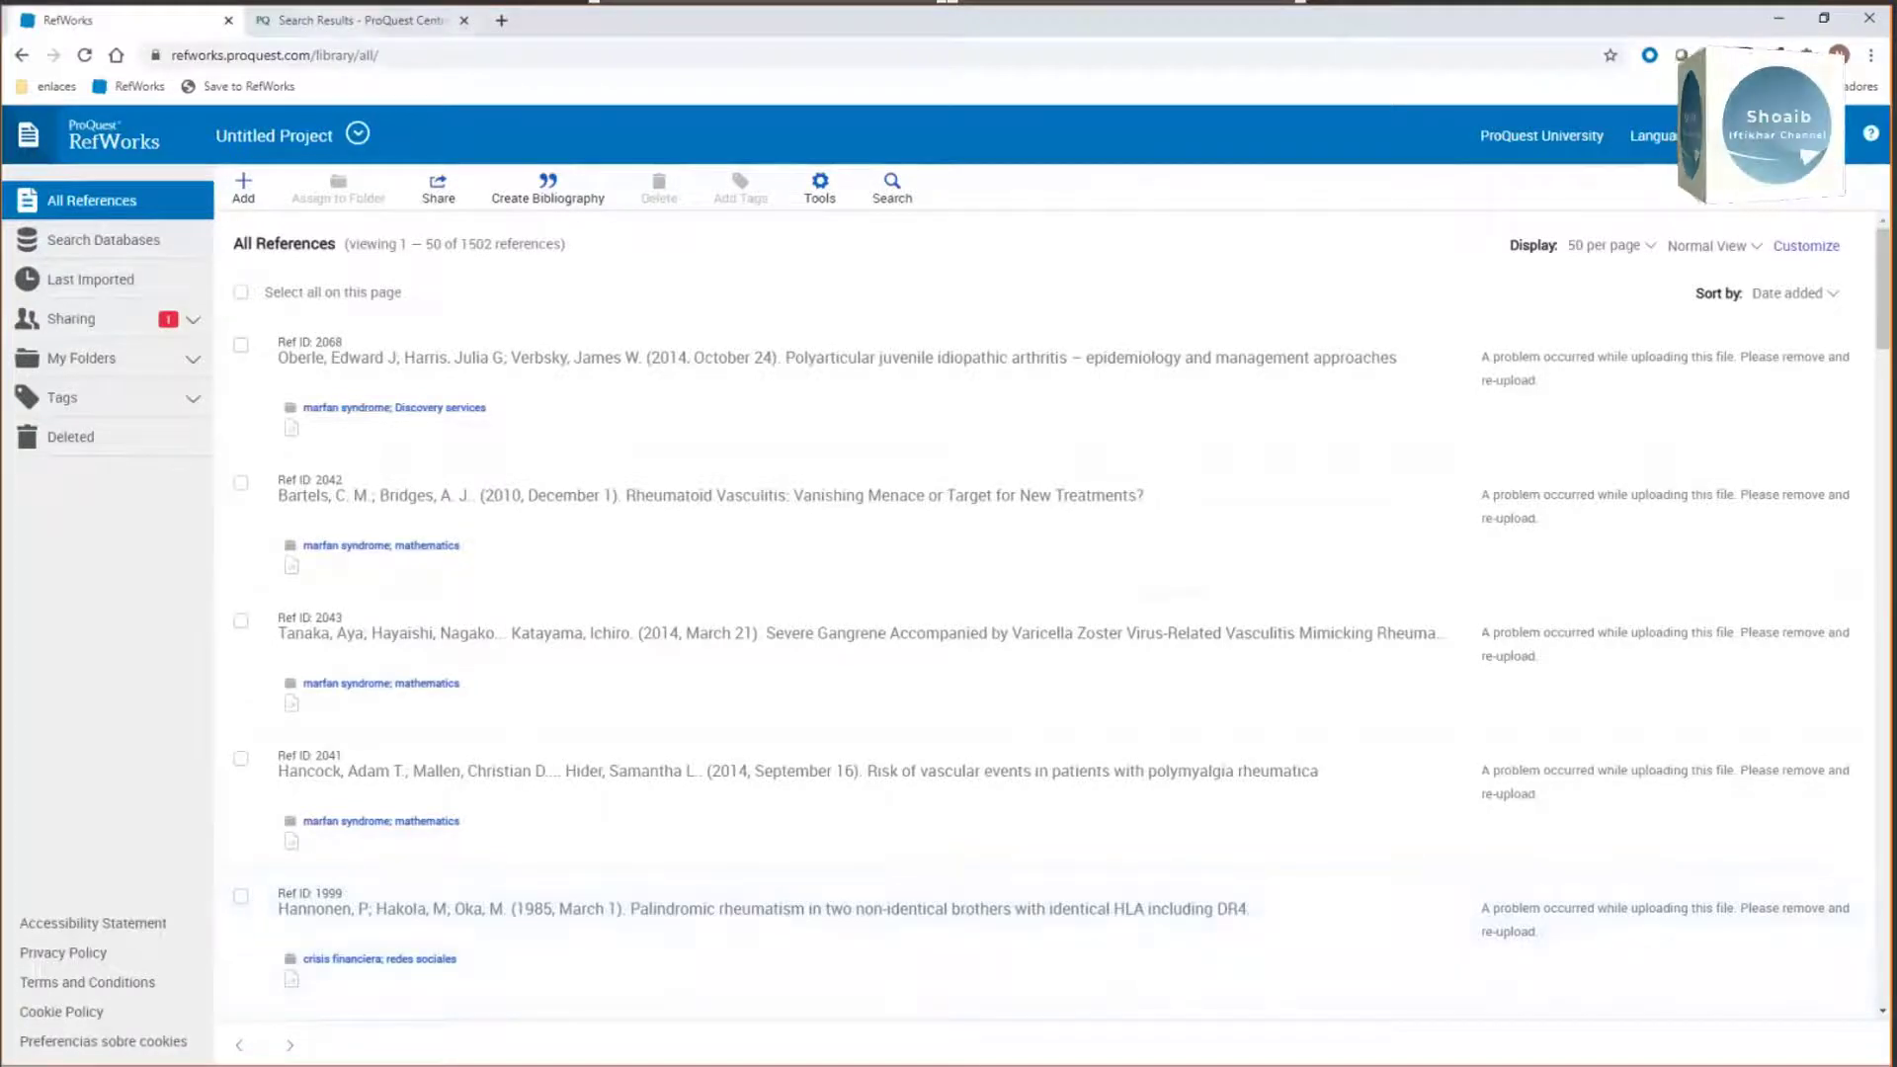
Step: Switch to the ProQuest Central results, extend the session, and view the citation export options for the two selected items
{"action": "key", "text": "ctrl+Tab"}
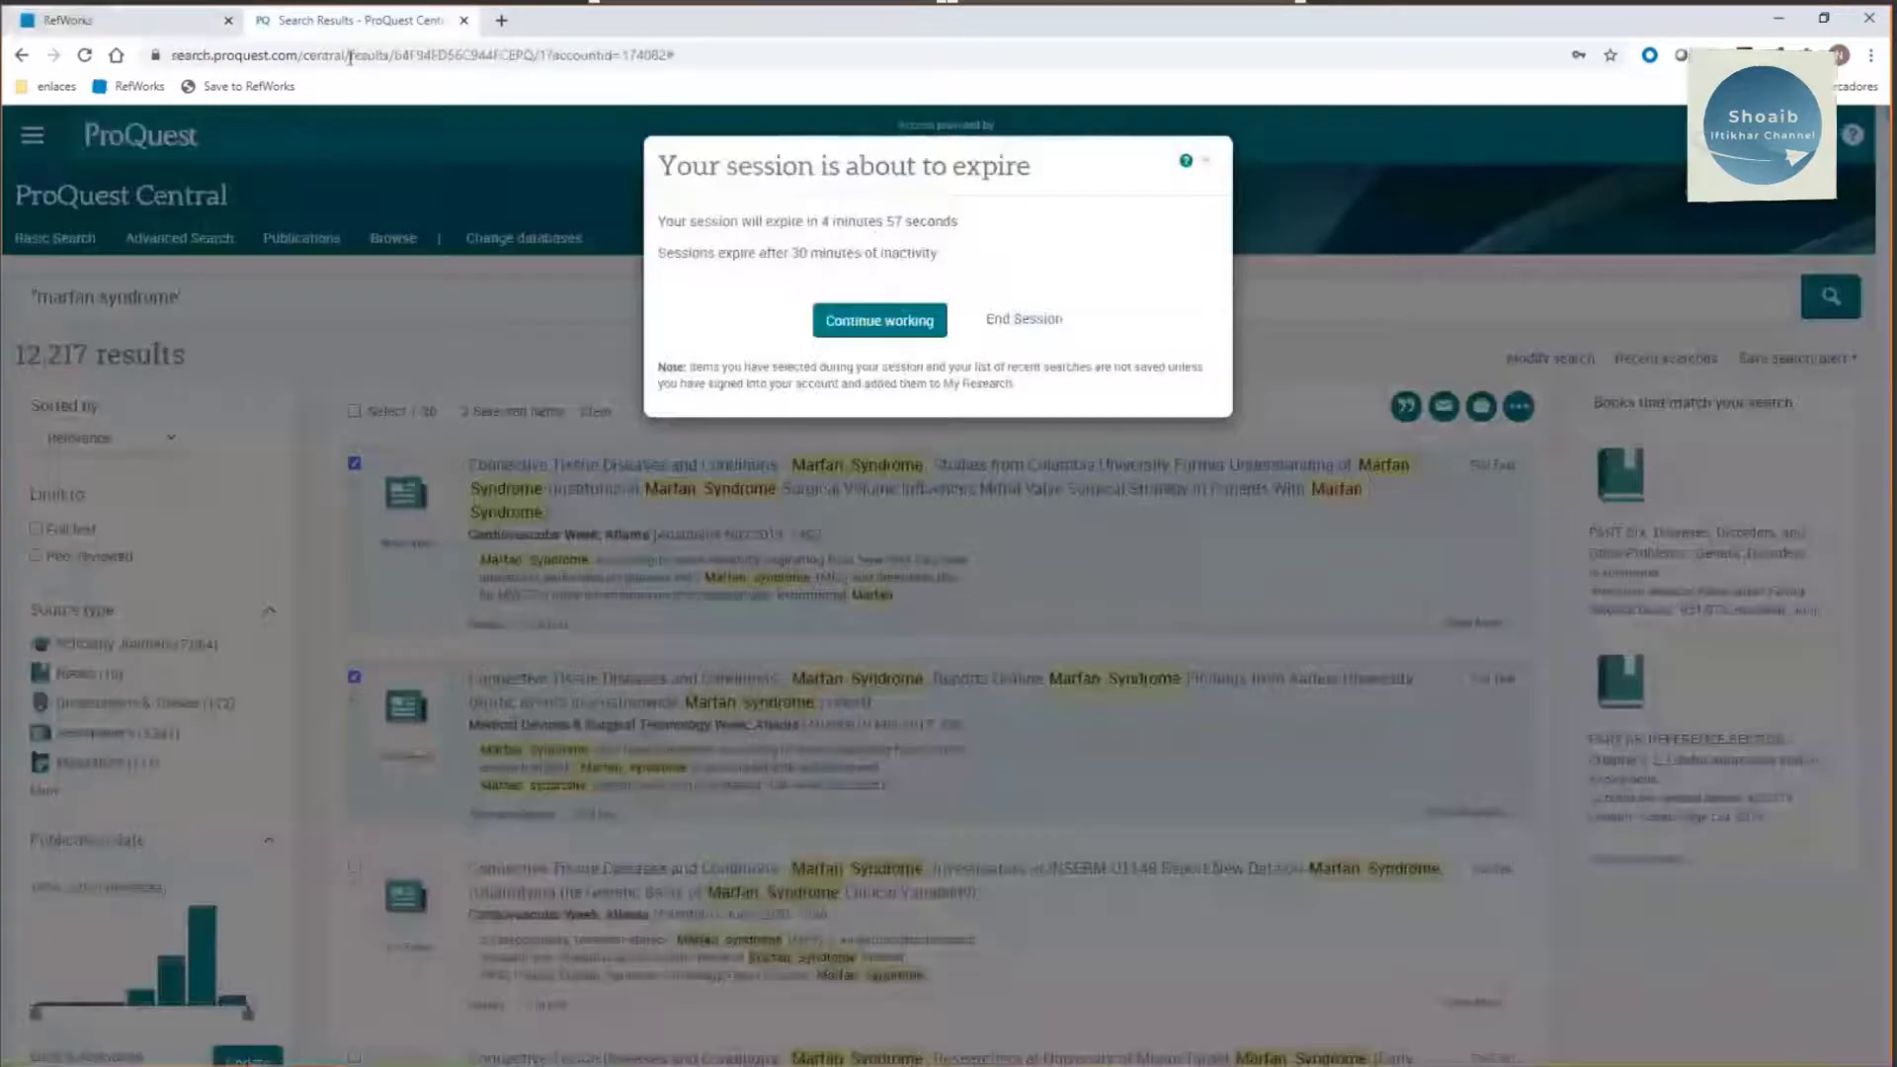
{"action": "left_click", "coordinate": [909, 320]}
{"action": "scroll", "coordinate": [593, 307], "scroll_direction": "down", "scroll_amount": 2}
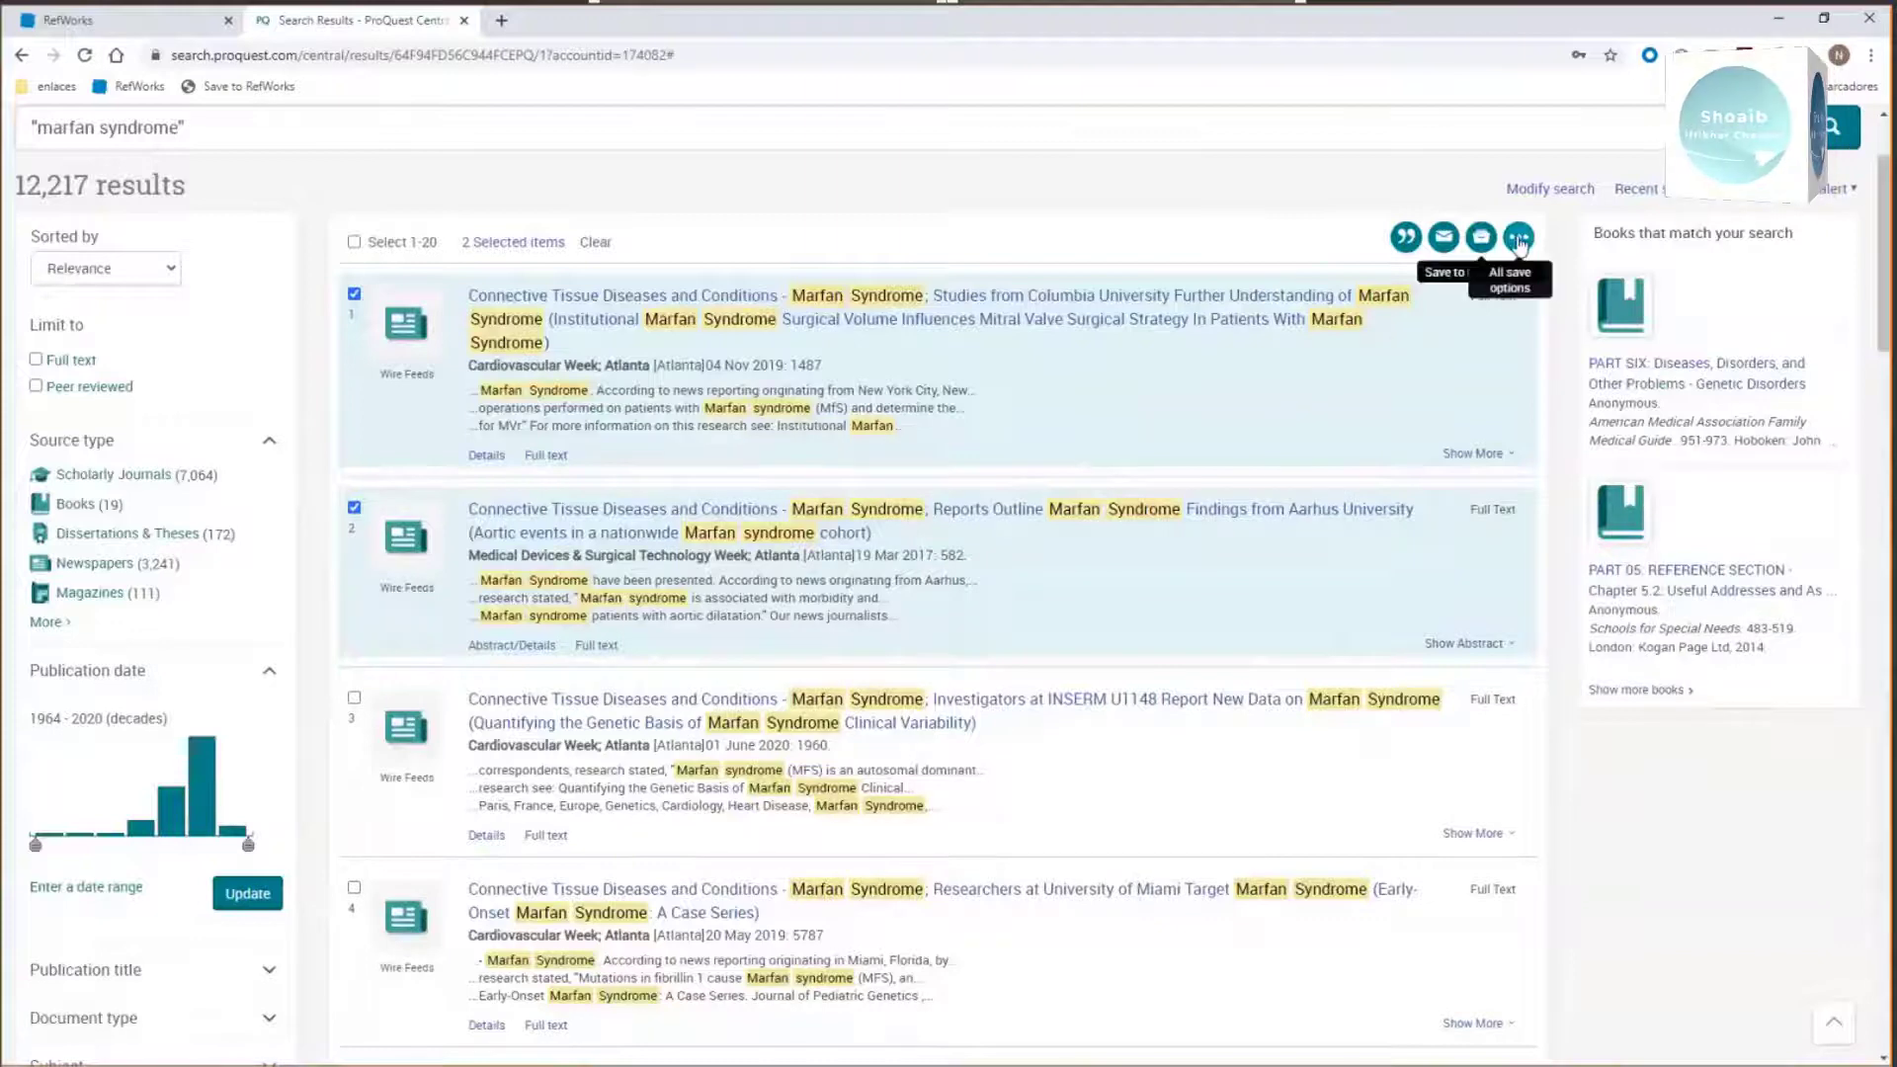
{"action": "left_click", "coordinate": [1405, 244]}
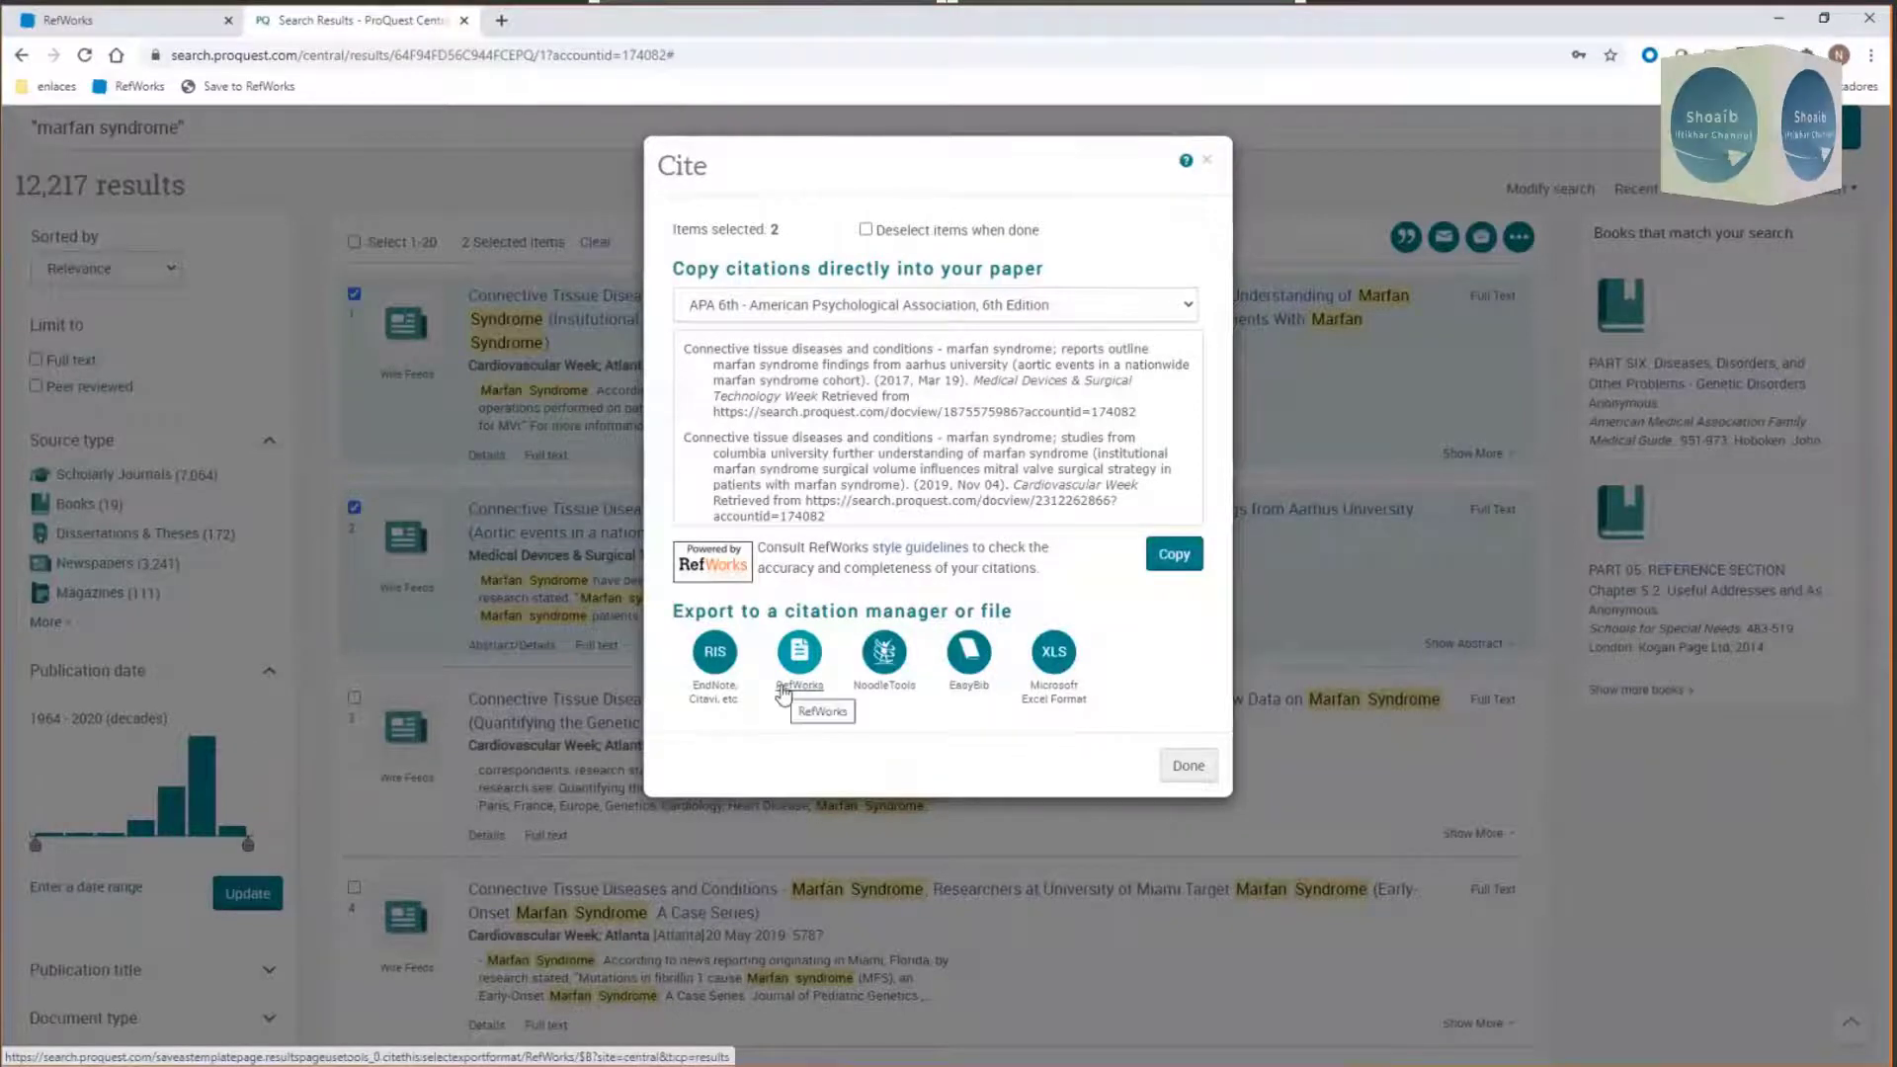
{"action": "left_click", "coordinate": [1213, 159]}
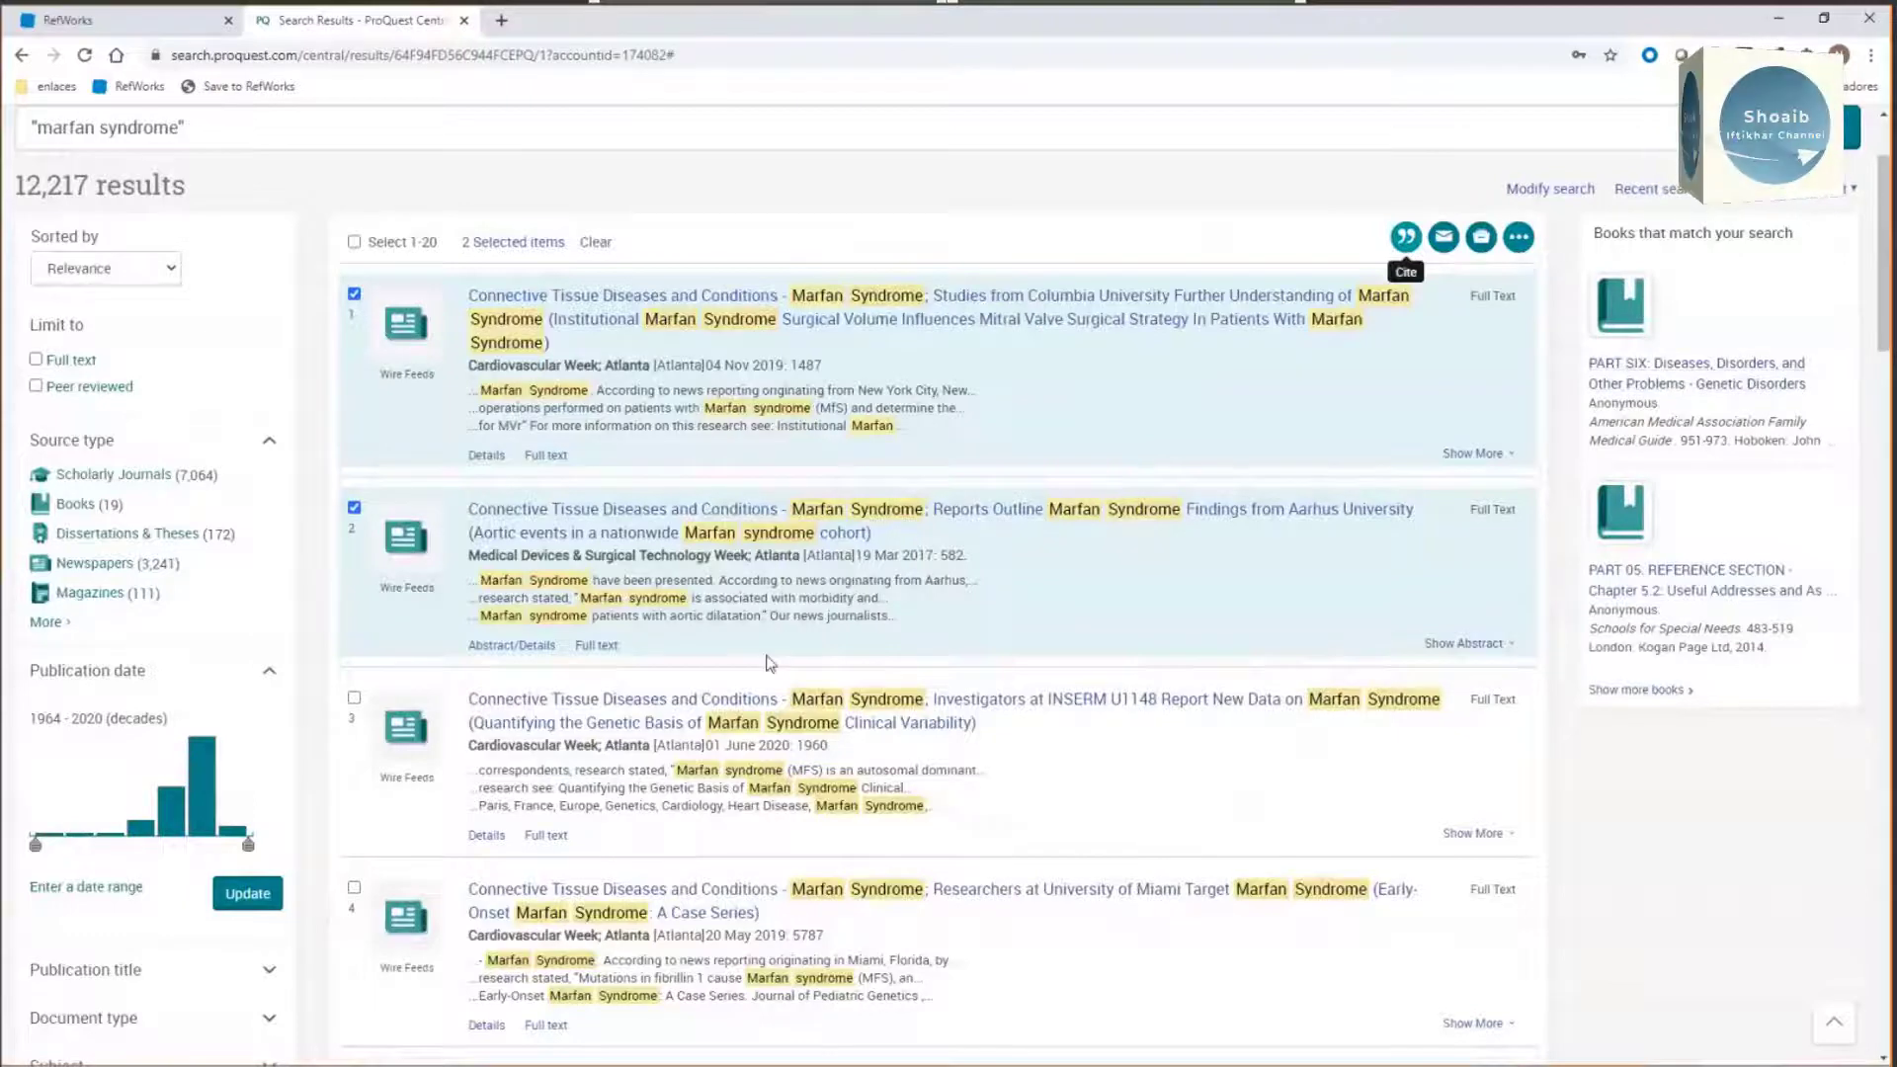
Step: Return to RefWorks and open the Tools page describing the Save to RefWorks and word processor add-ons
{"action": "left_click", "coordinate": [123, 30]}
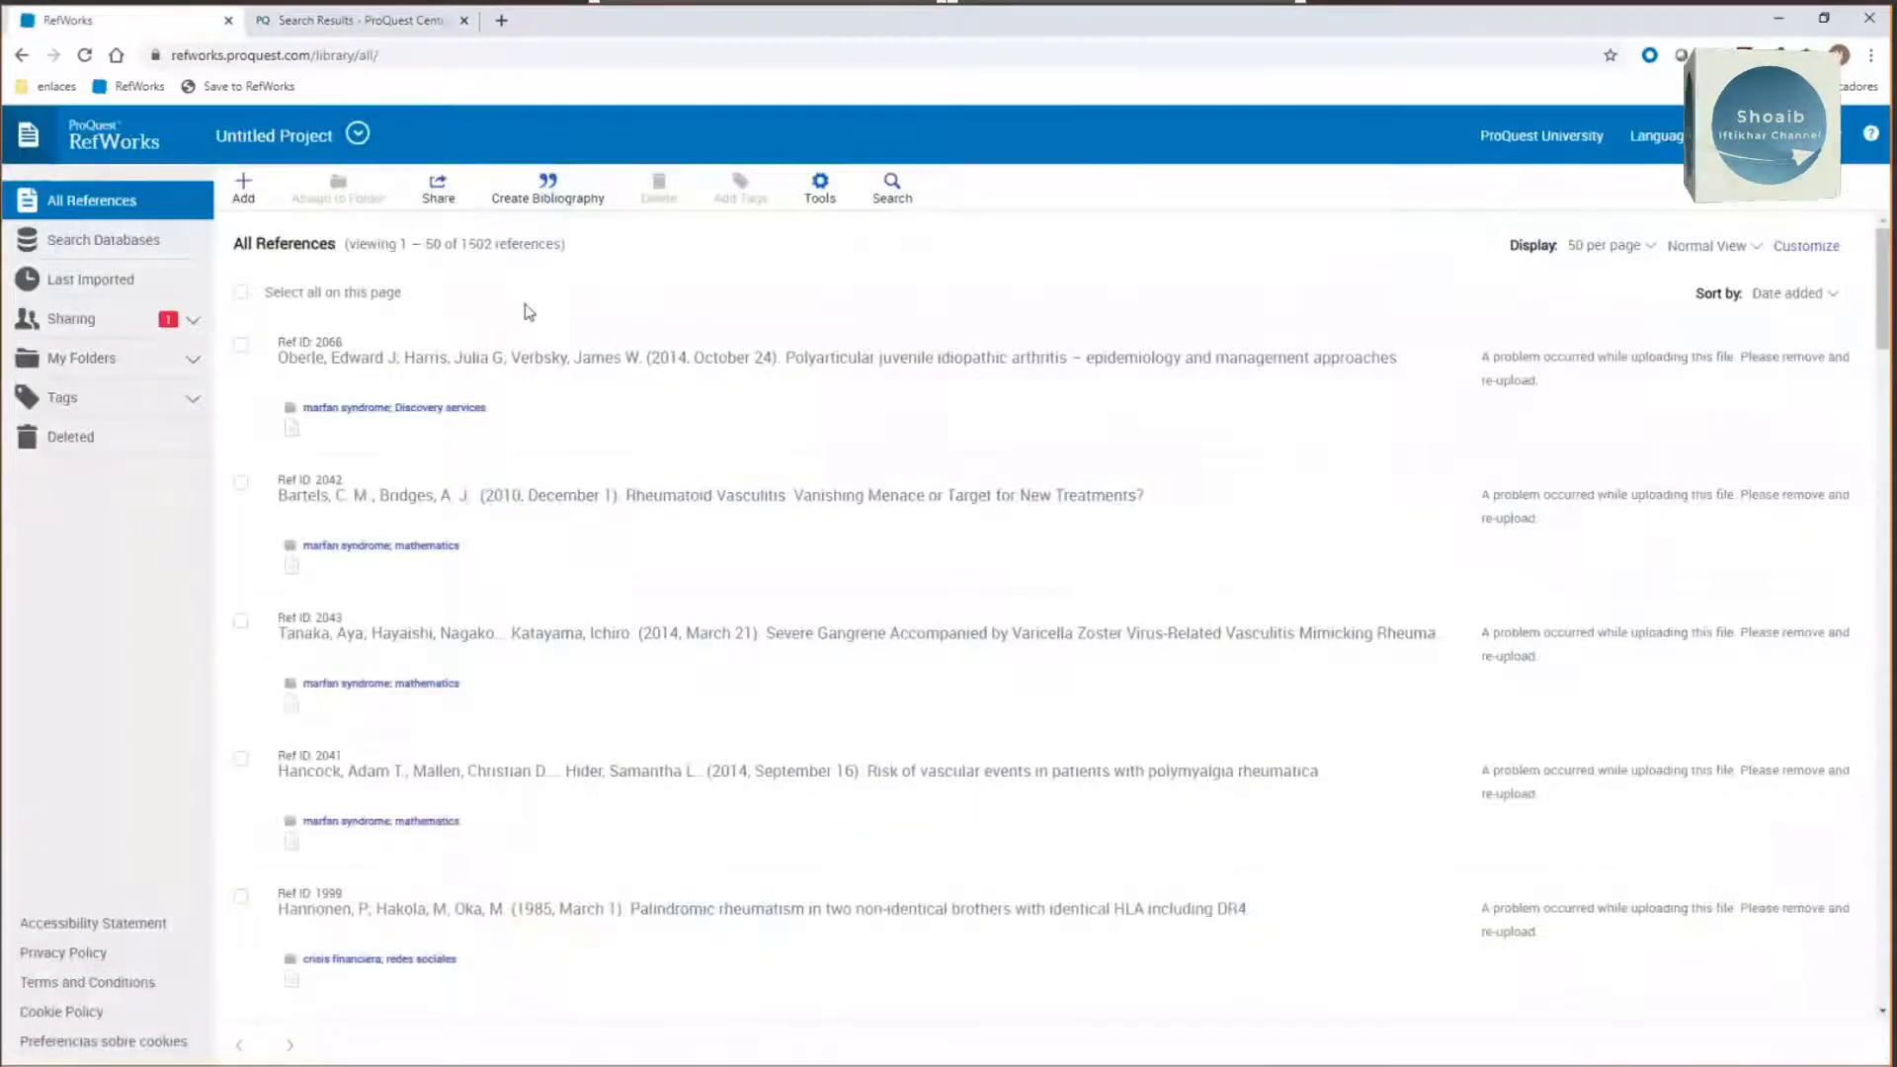
{"action": "left_click", "coordinate": [816, 198]}
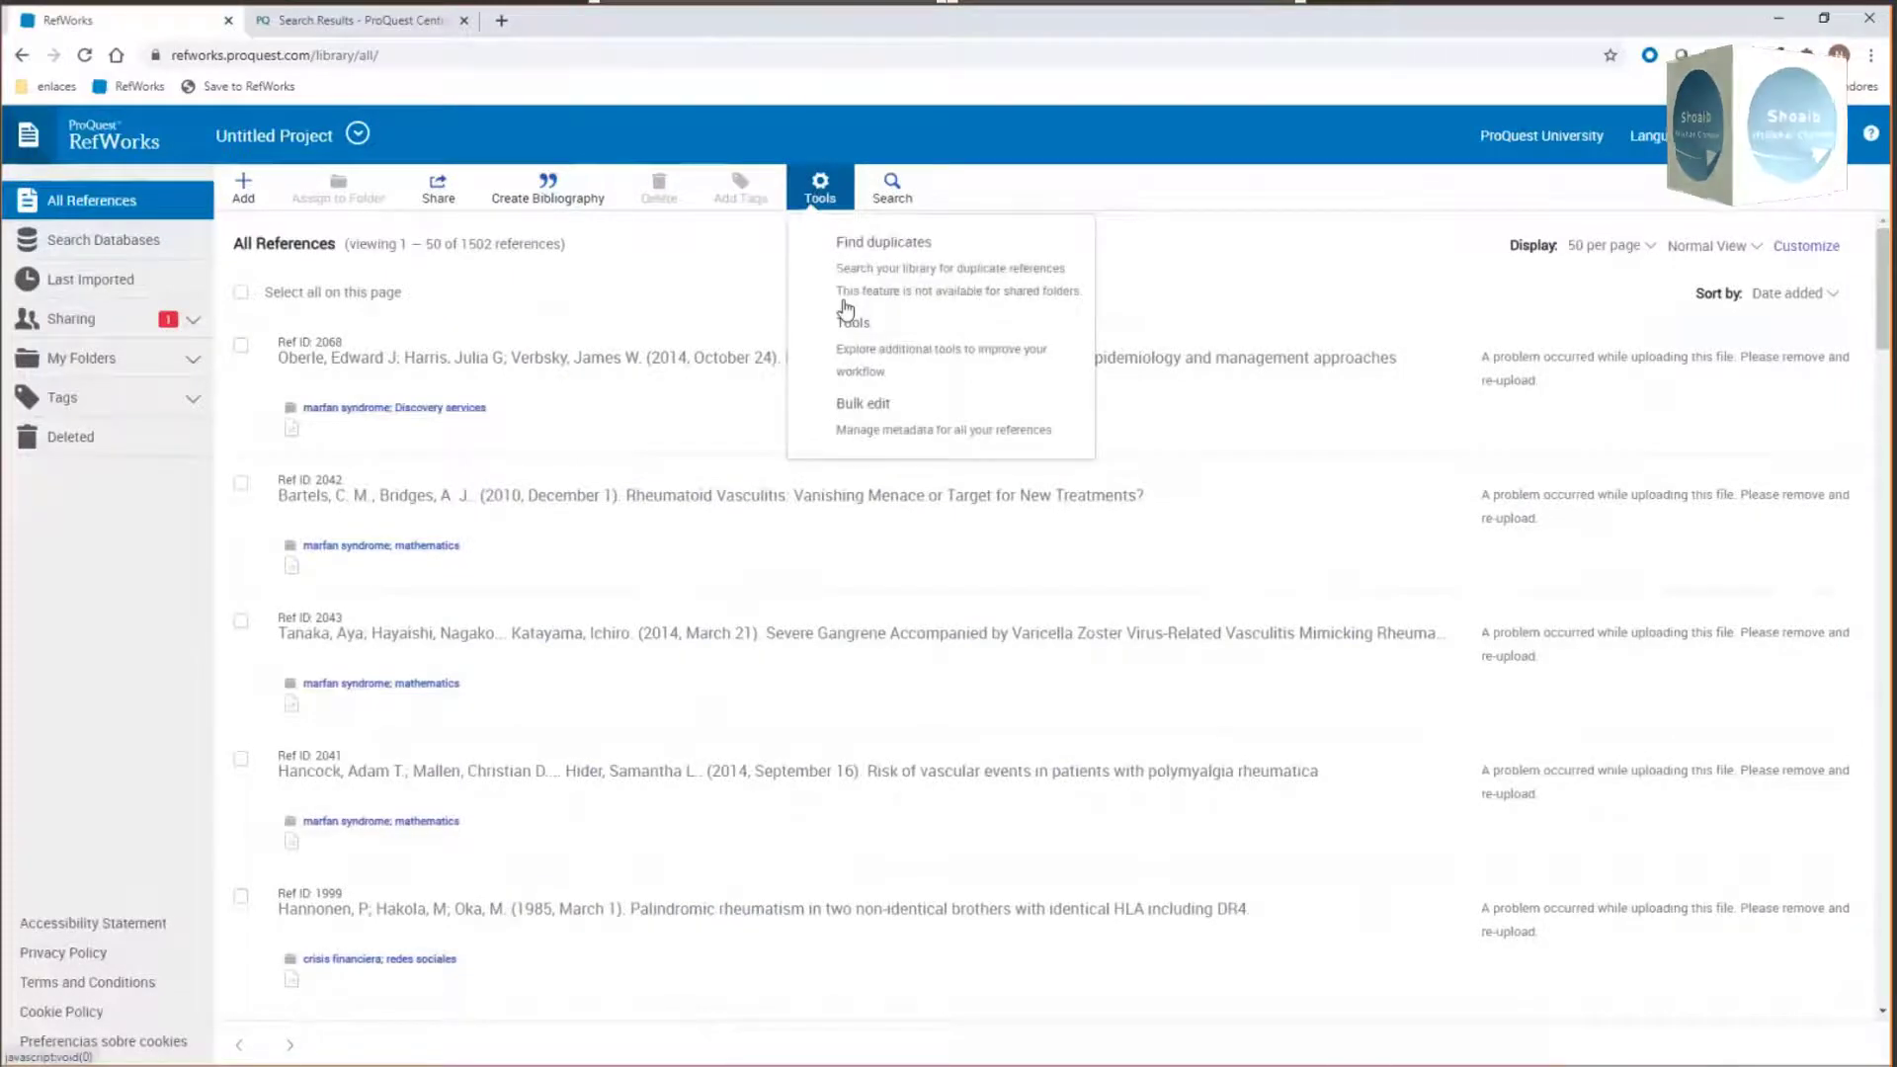
{"action": "left_click", "coordinate": [852, 334]}
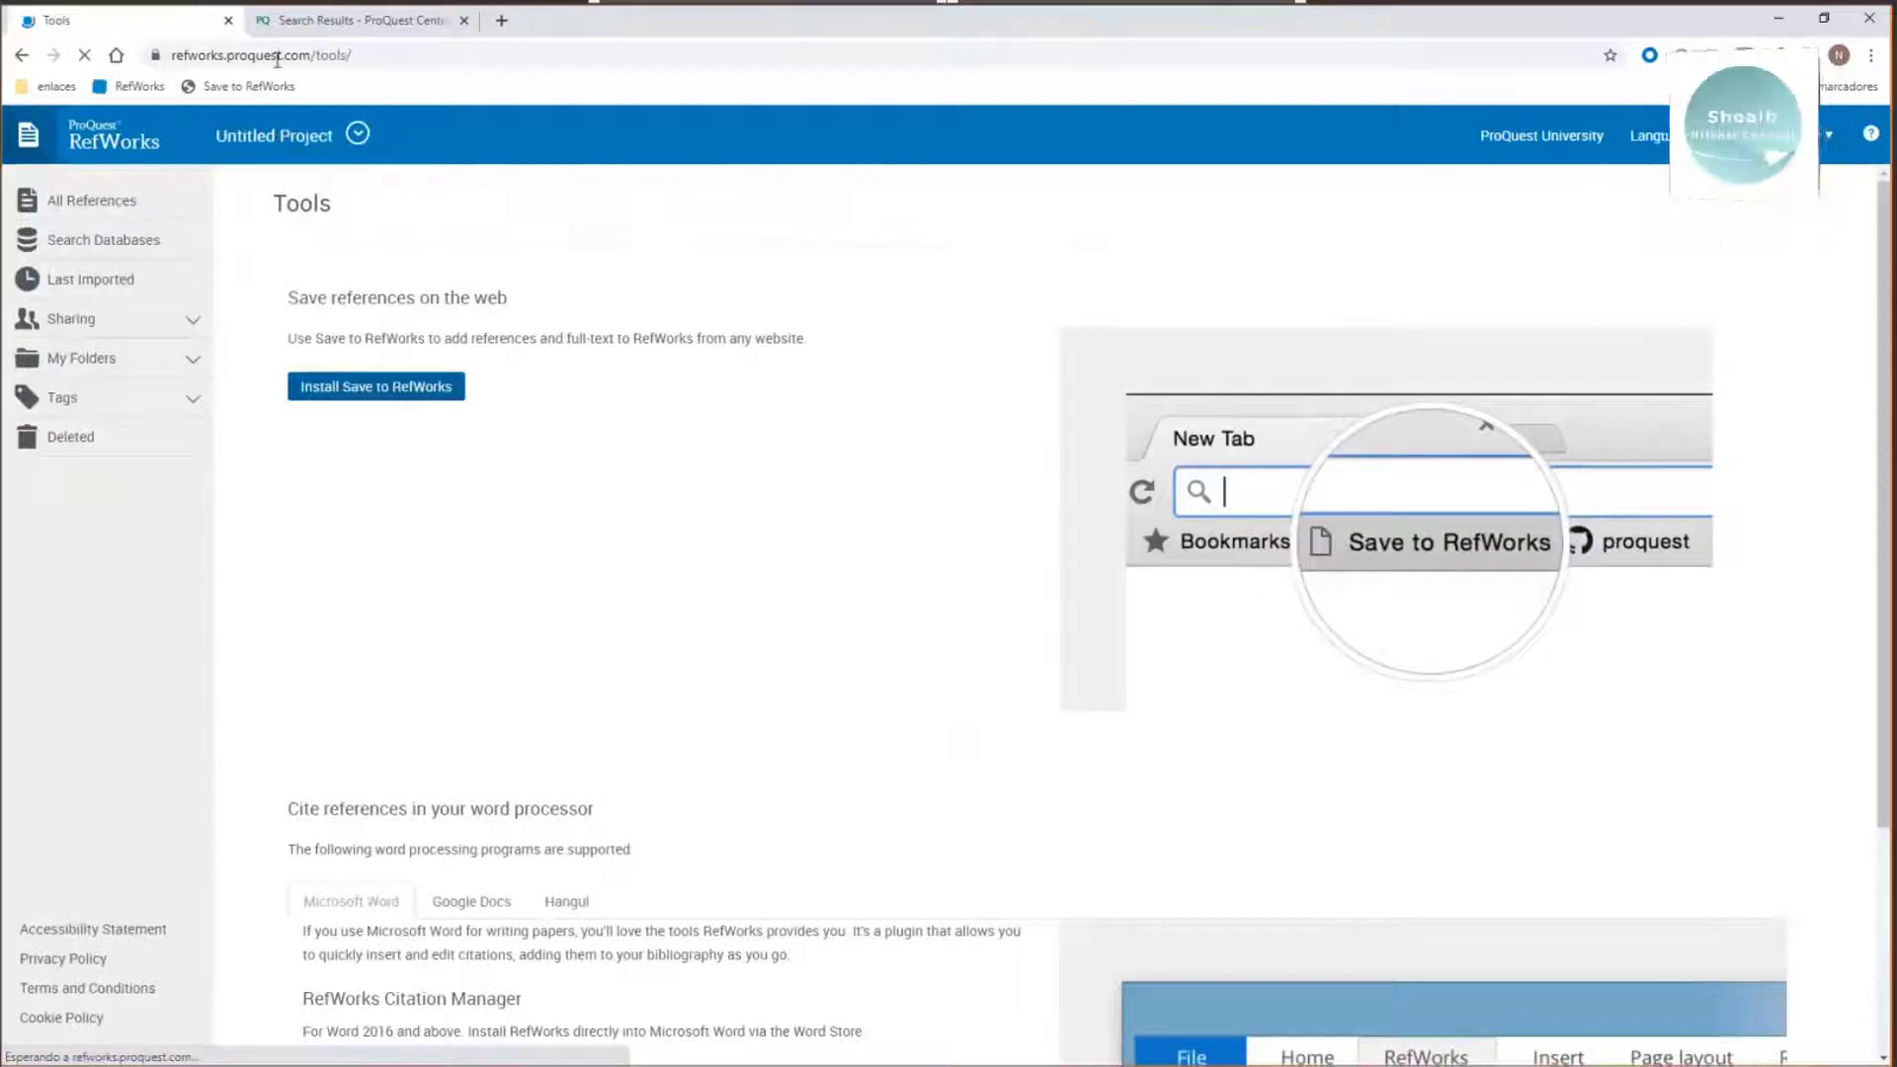
Step: Open PubMed Central in a new browser tab and search PMC for marfan's syndrome
{"action": "left_click", "coordinate": [355, 20]}
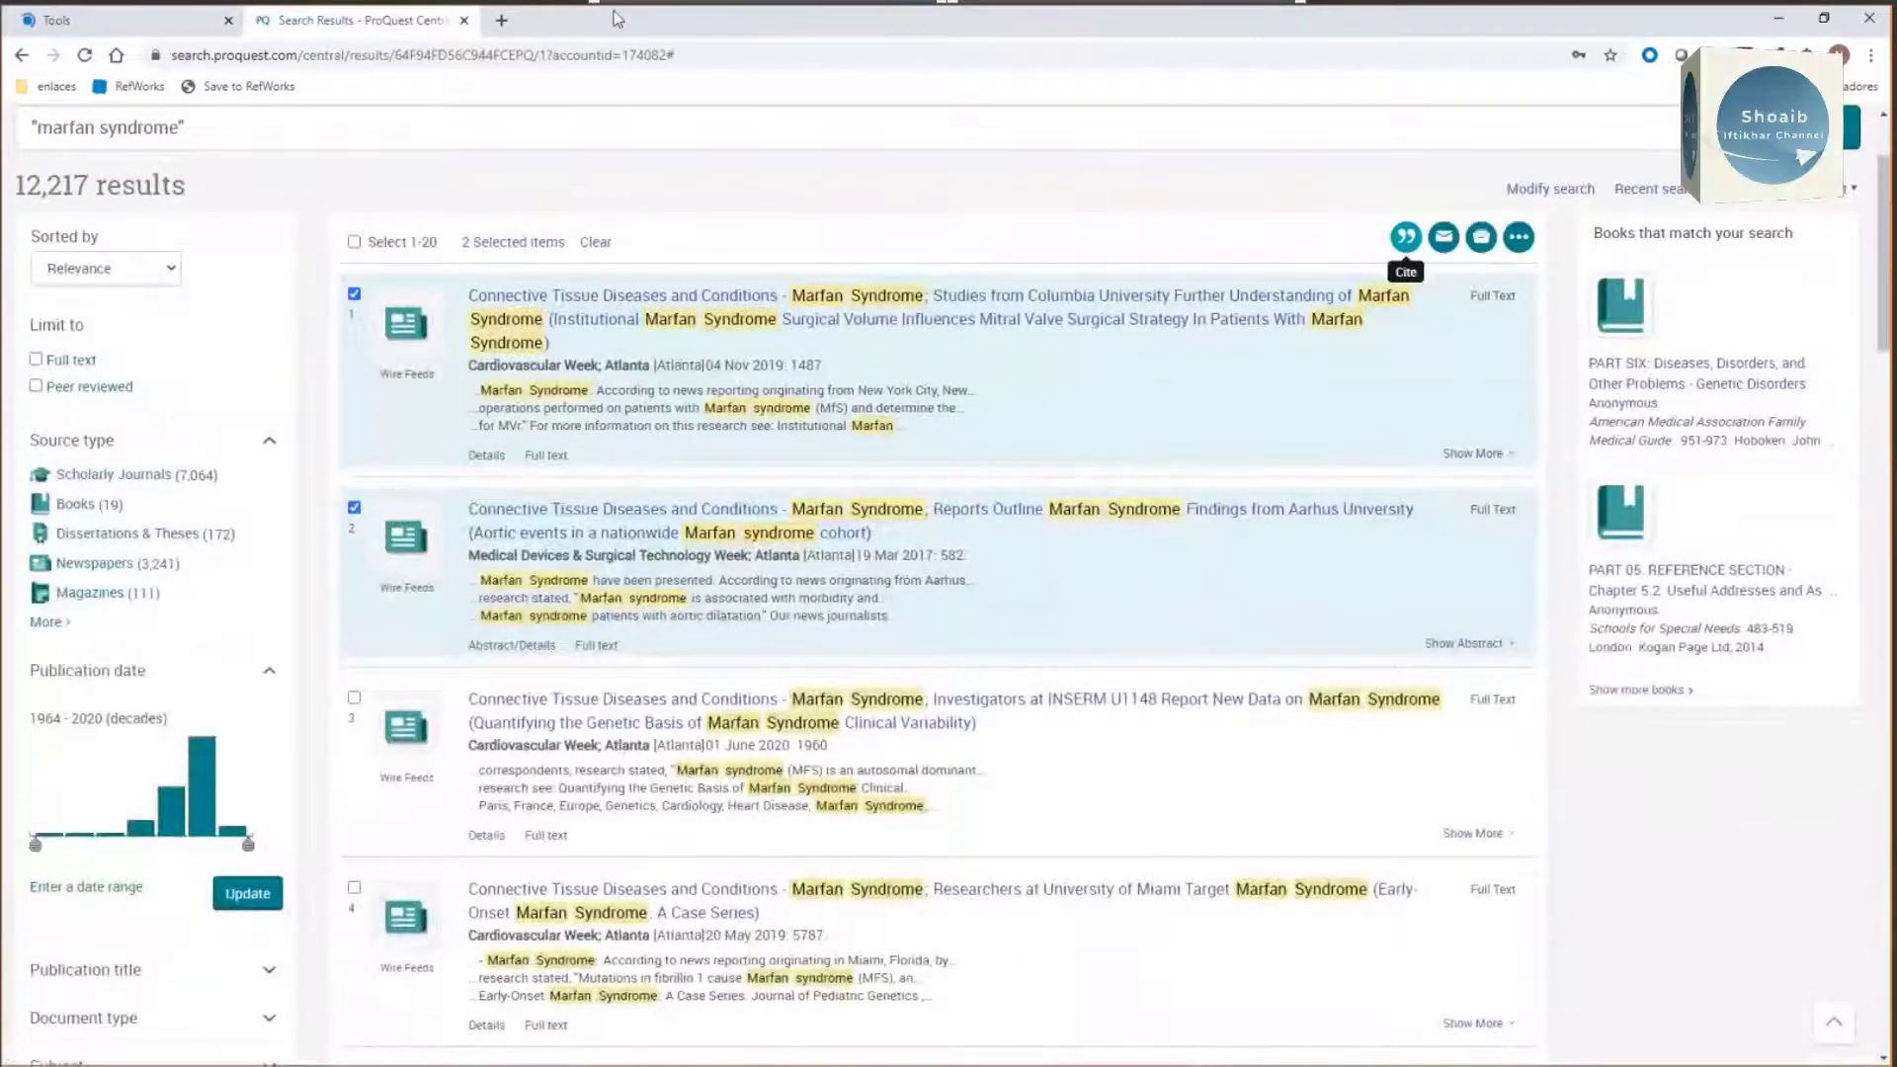
{"action": "left_click", "coordinate": [501, 20]}
{"action": "type", "text": "pub"}
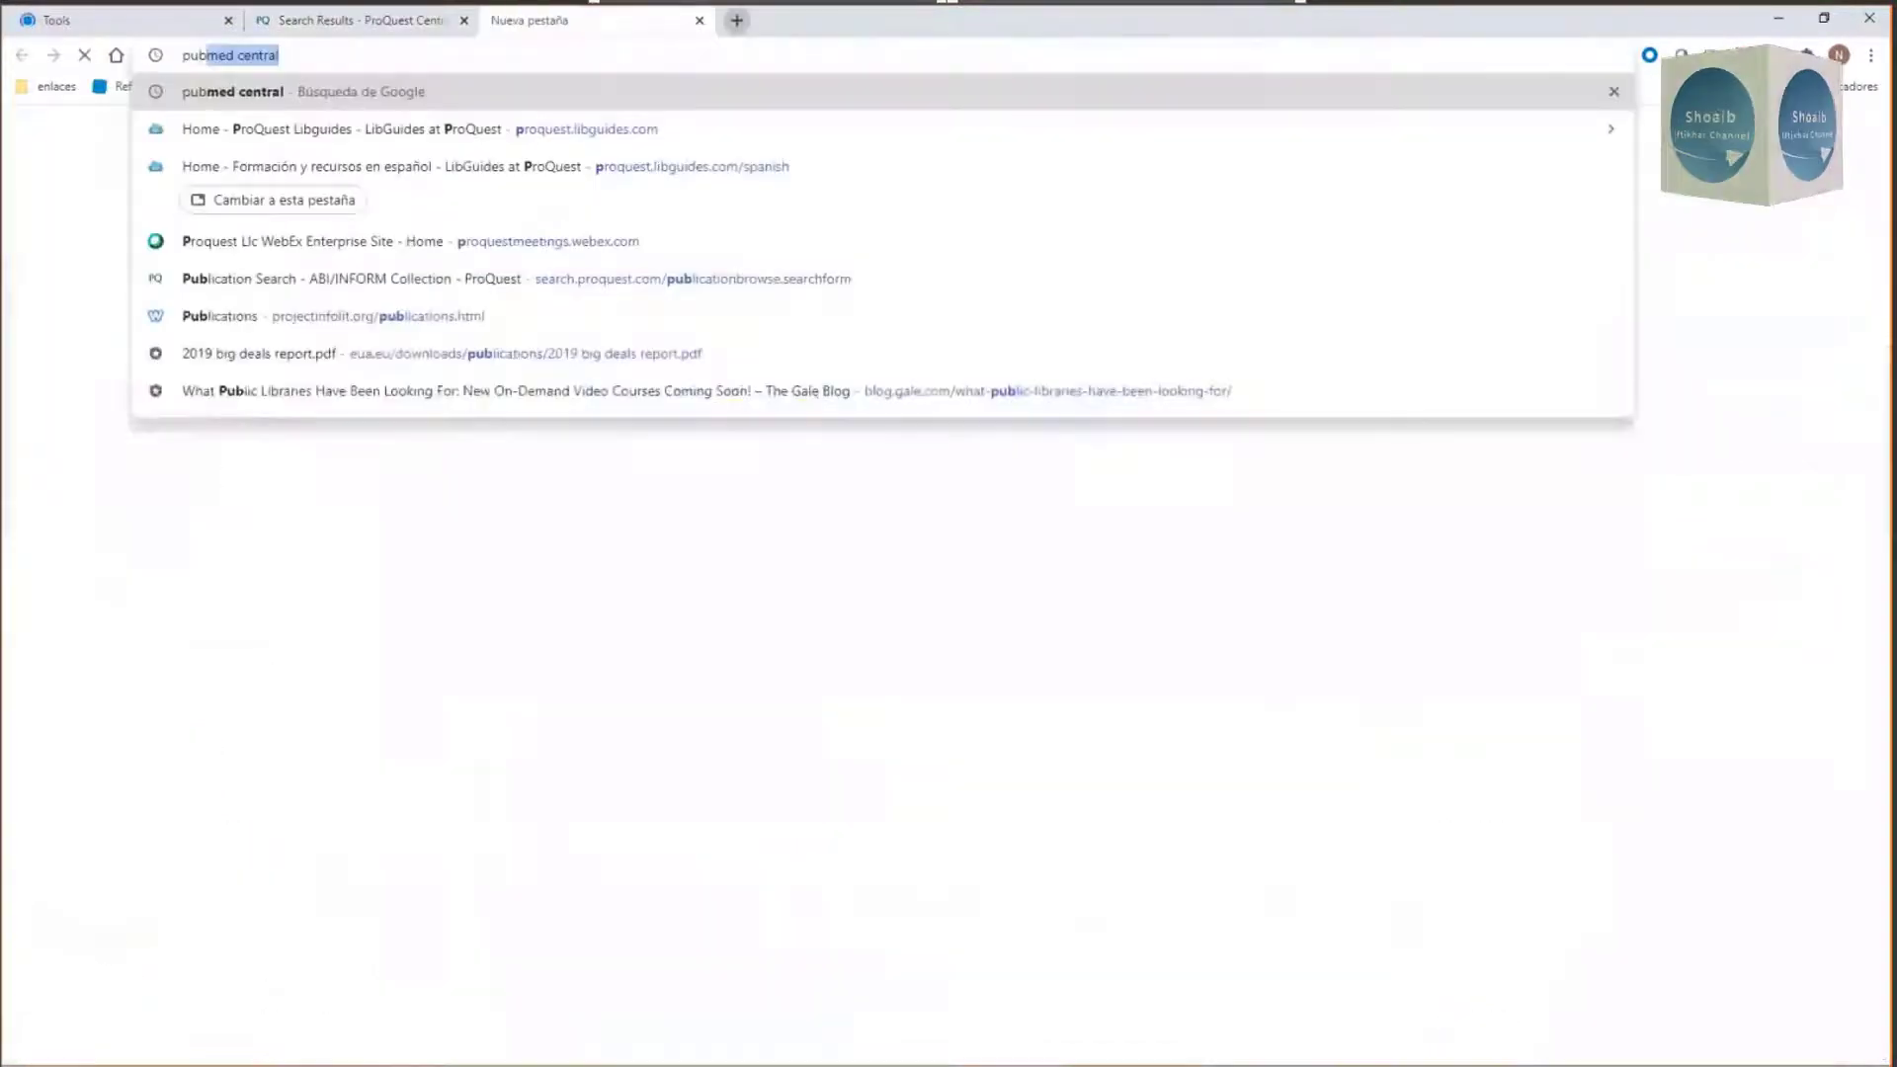
{"action": "key", "text": "Delete"}
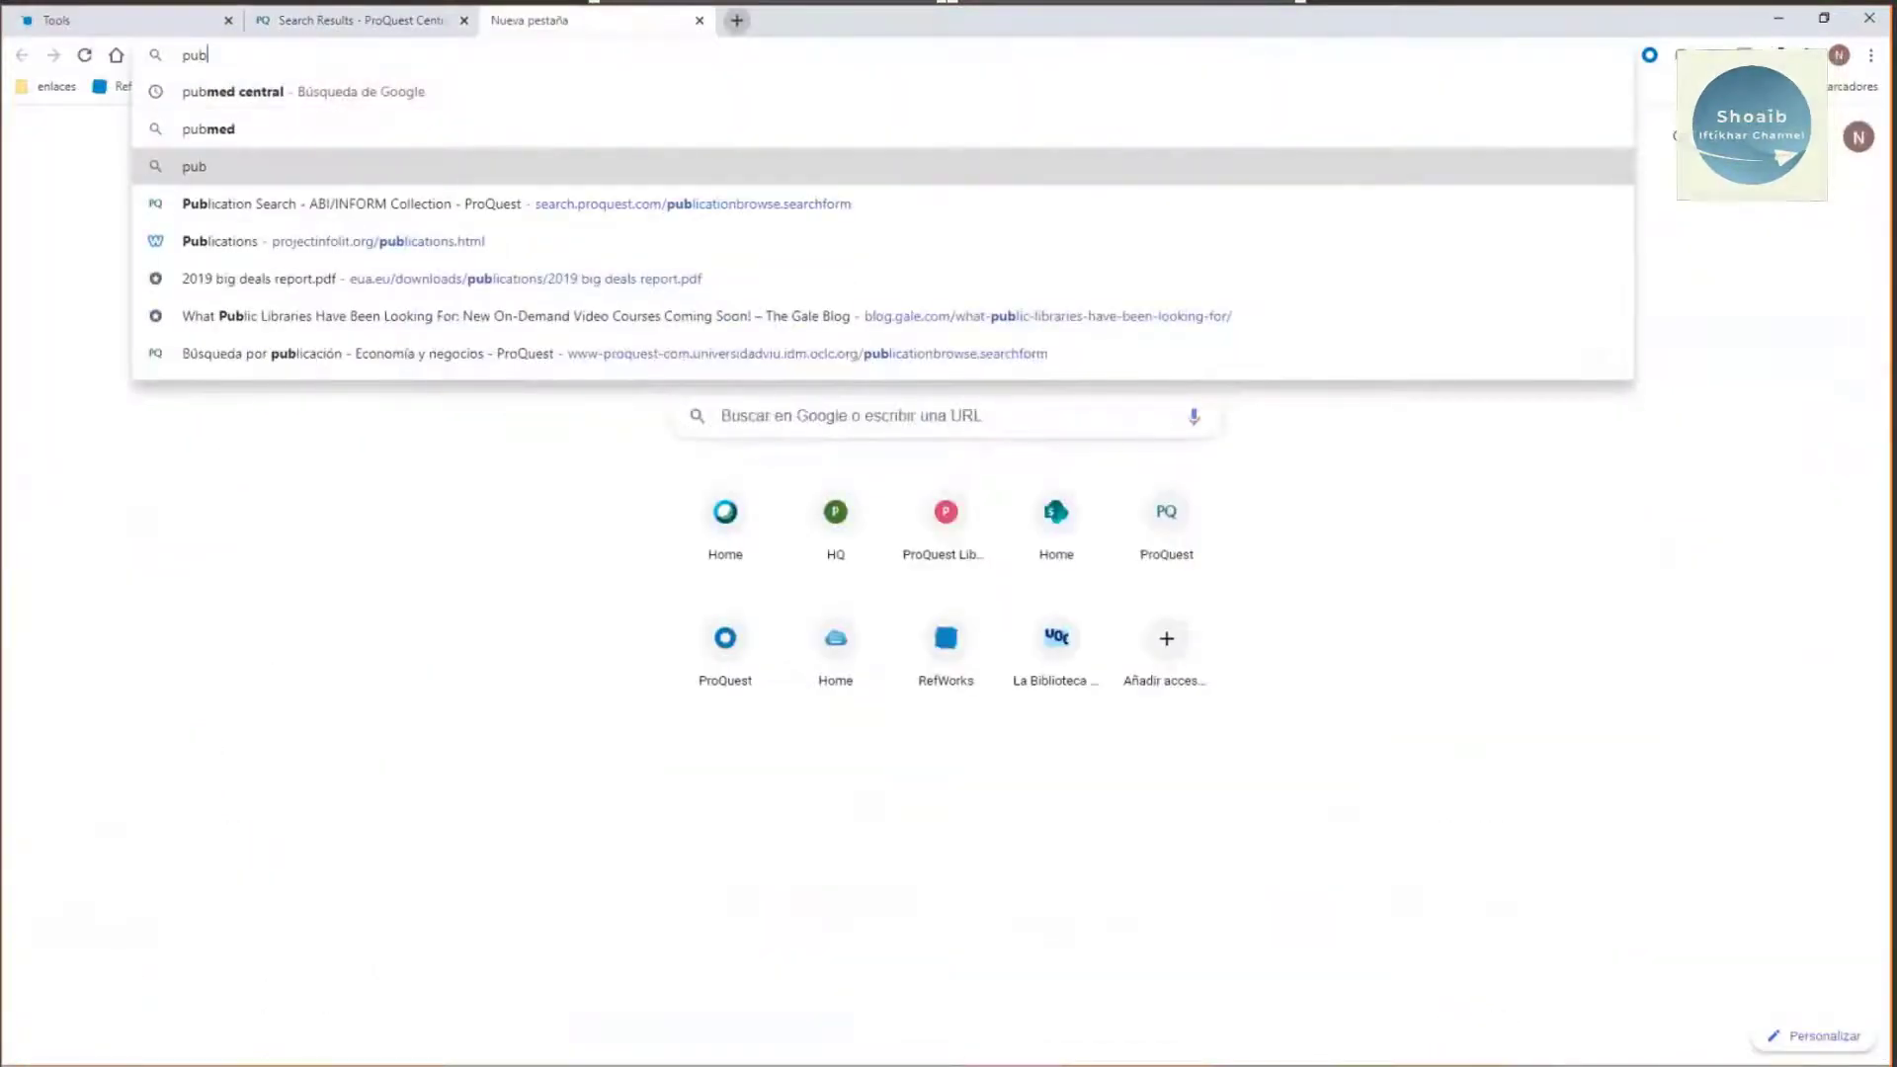
{"action": "left_click", "coordinate": [324, 98]}
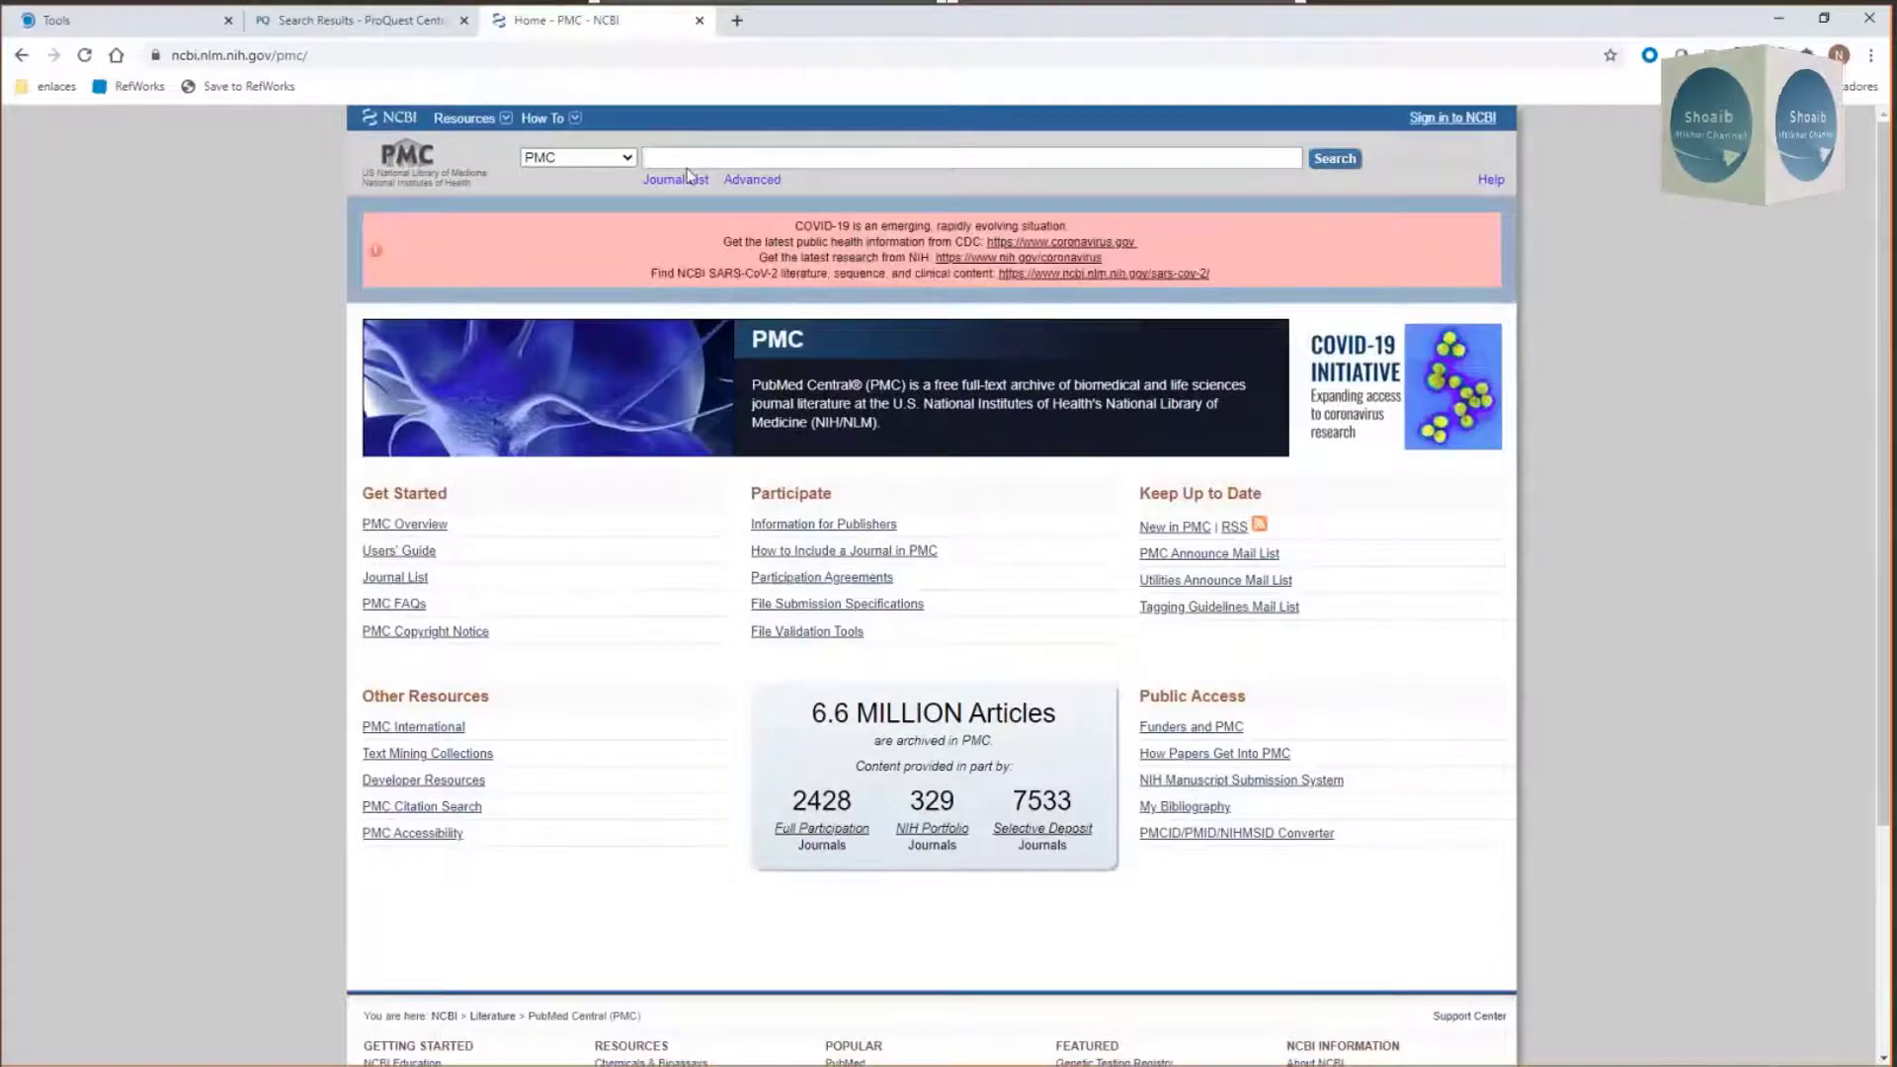
{"action": "type", "text": "marf"}
{"action": "left_click", "coordinate": [689, 180]}
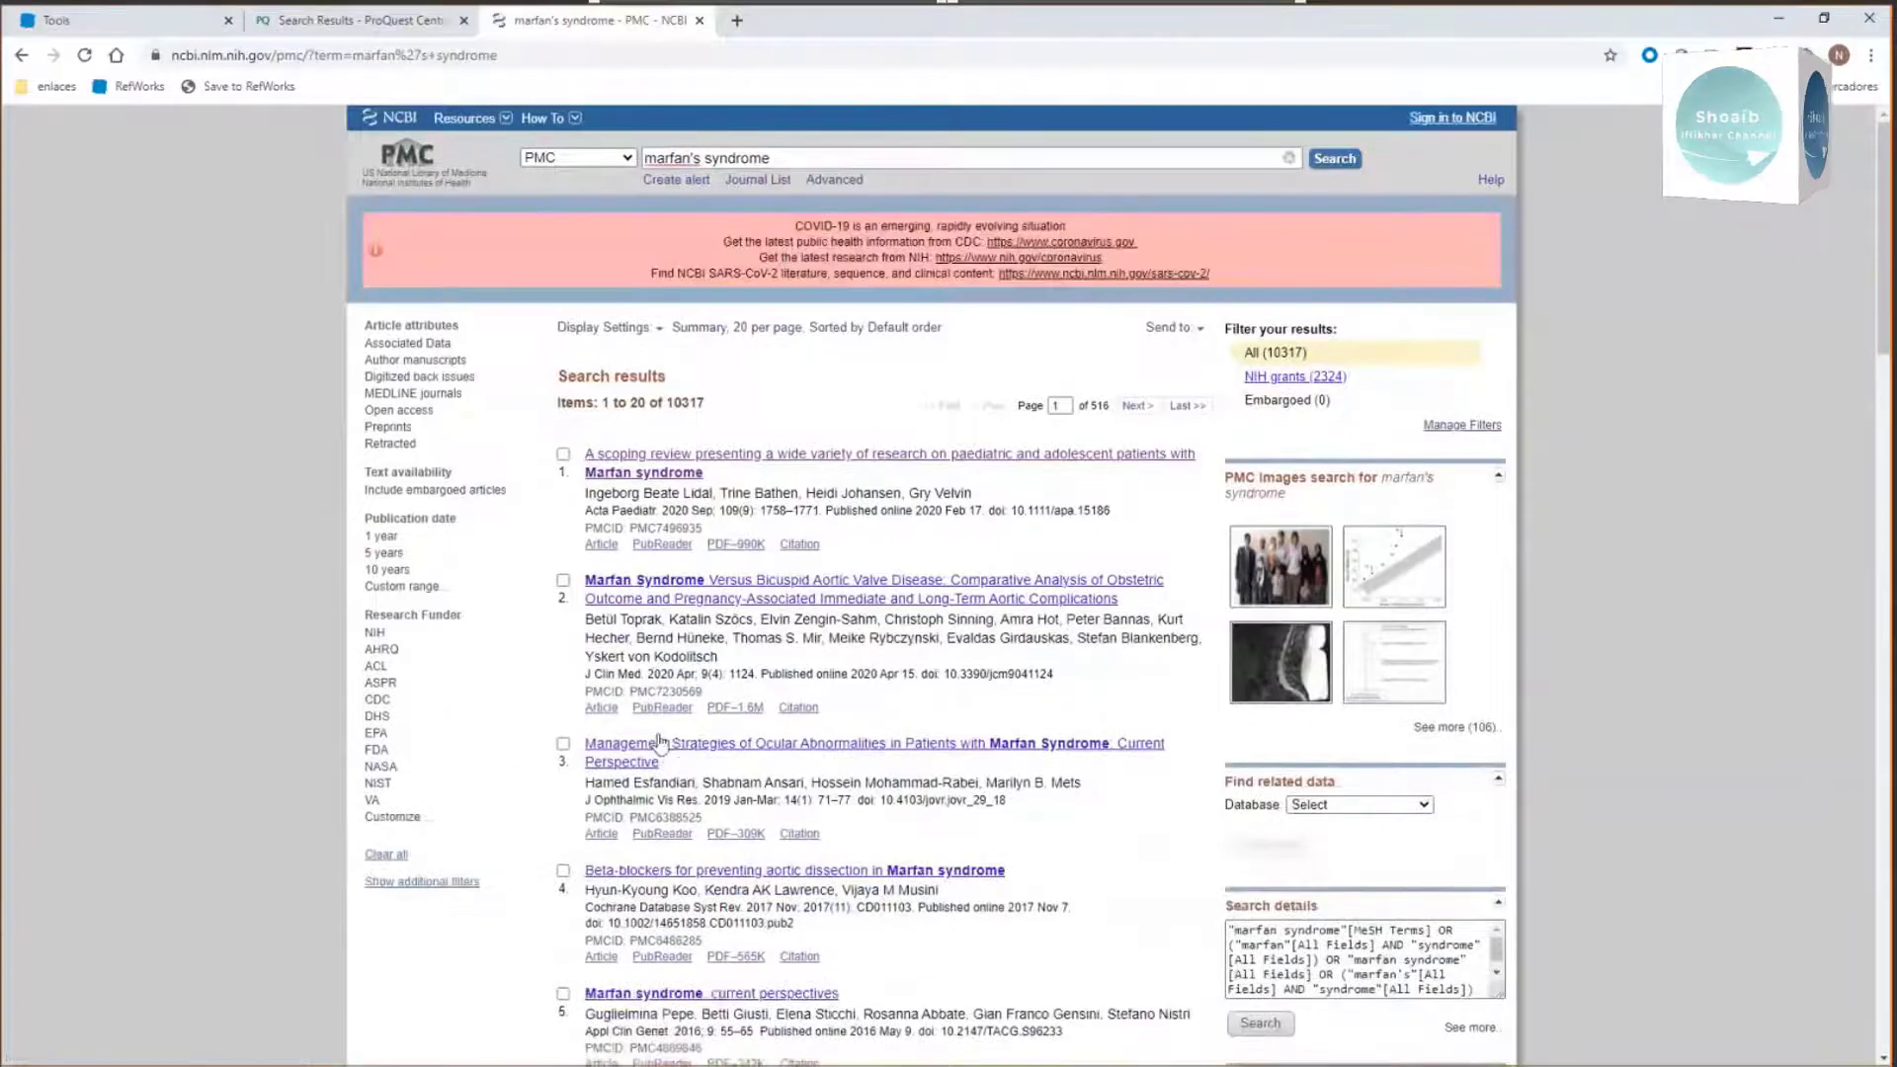
Step: Run Save to RefWorks on the PMC results and select the economic impact and the collaborative meta-analysis references
{"action": "left_click", "coordinate": [252, 87]}
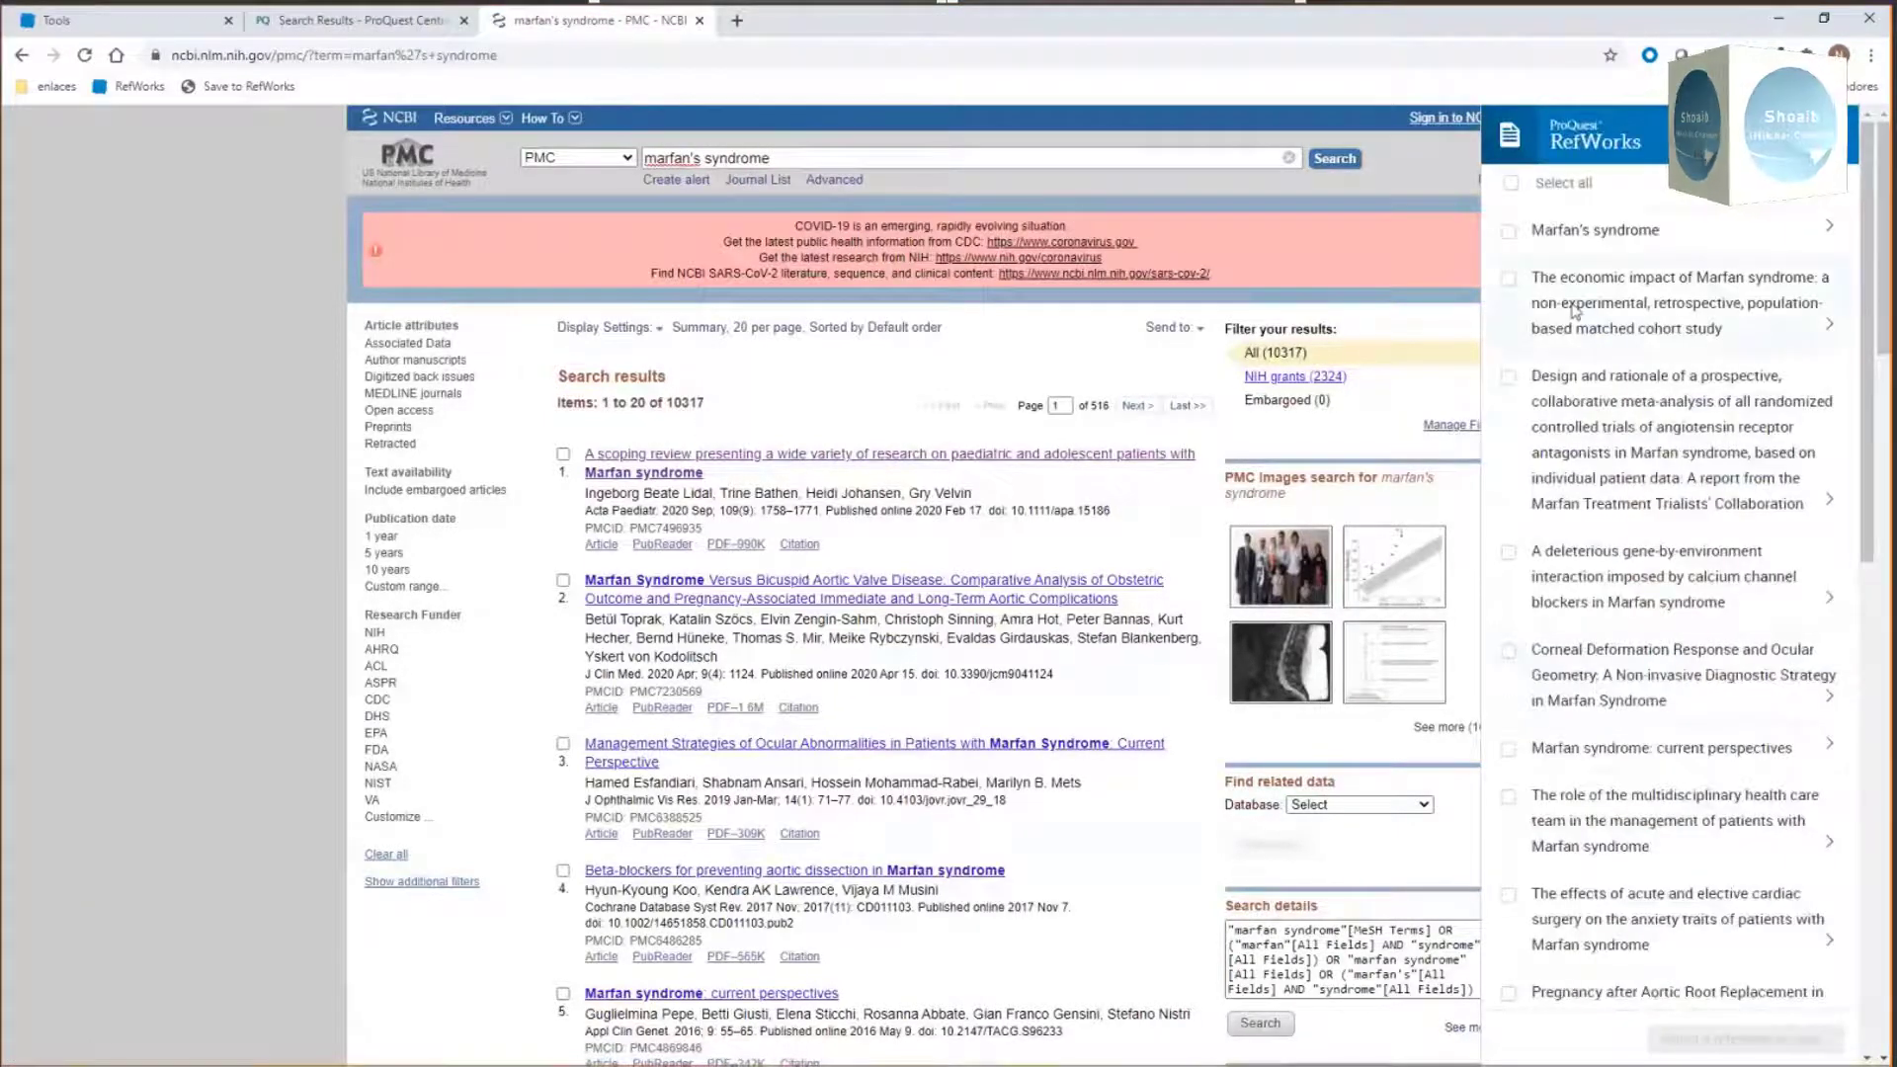
{"action": "left_click", "coordinate": [1509, 279]}
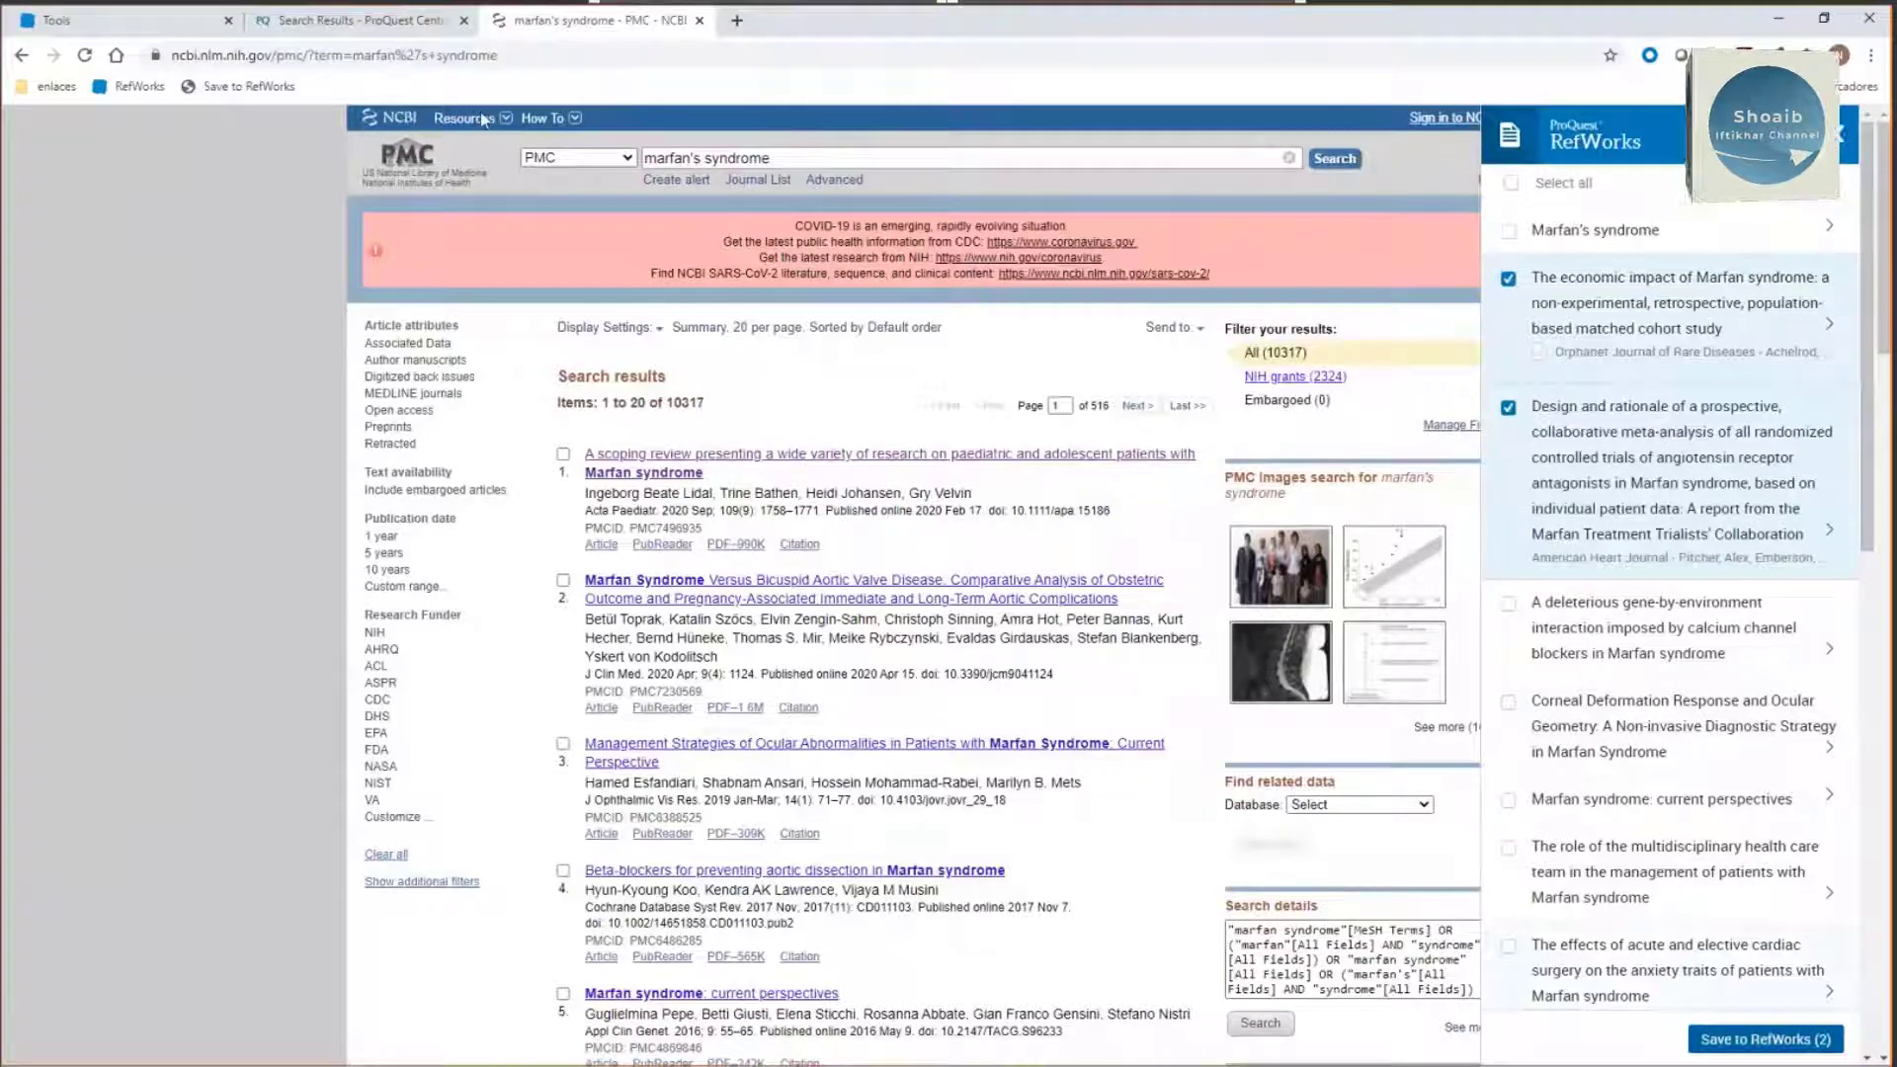
Step: Return to RefWorks, expand My Folders and open the vaccines folder
{"action": "left_click", "coordinate": [60, 20]}
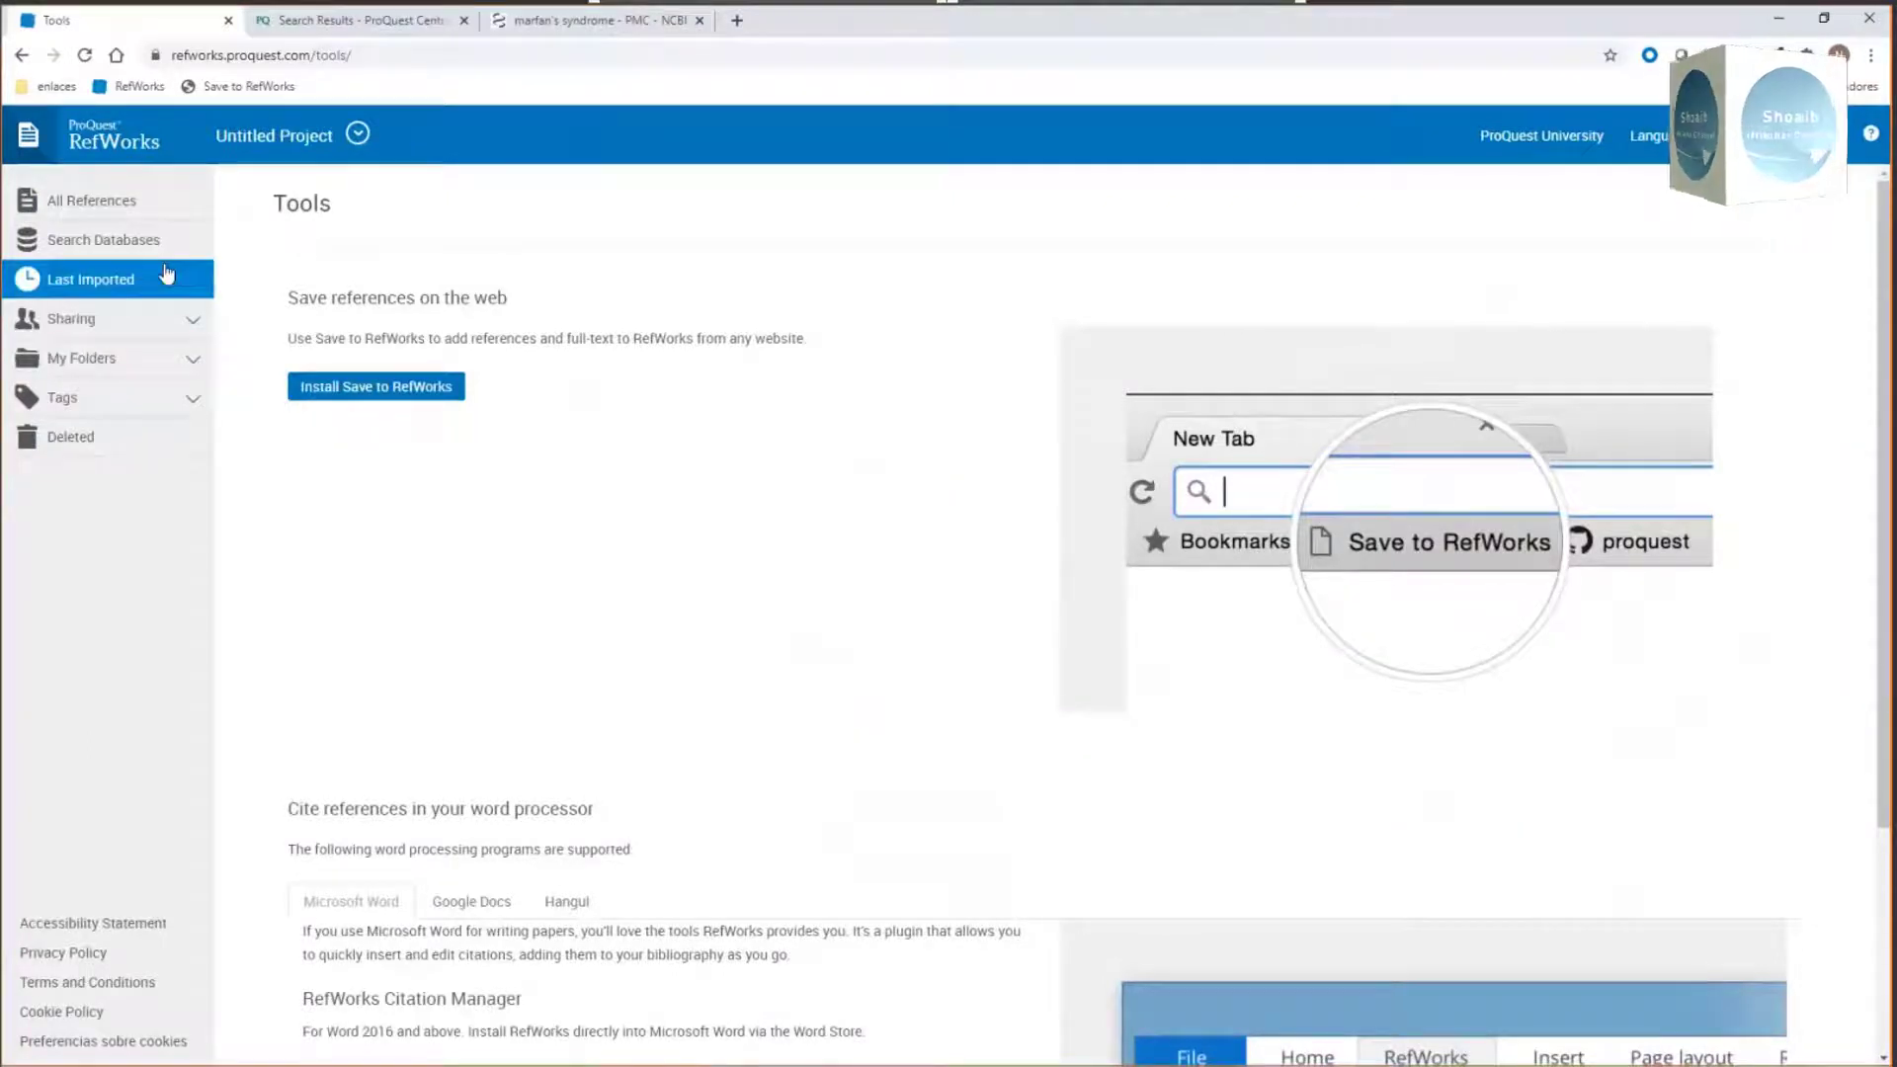
{"action": "left_click", "coordinate": [118, 358]}
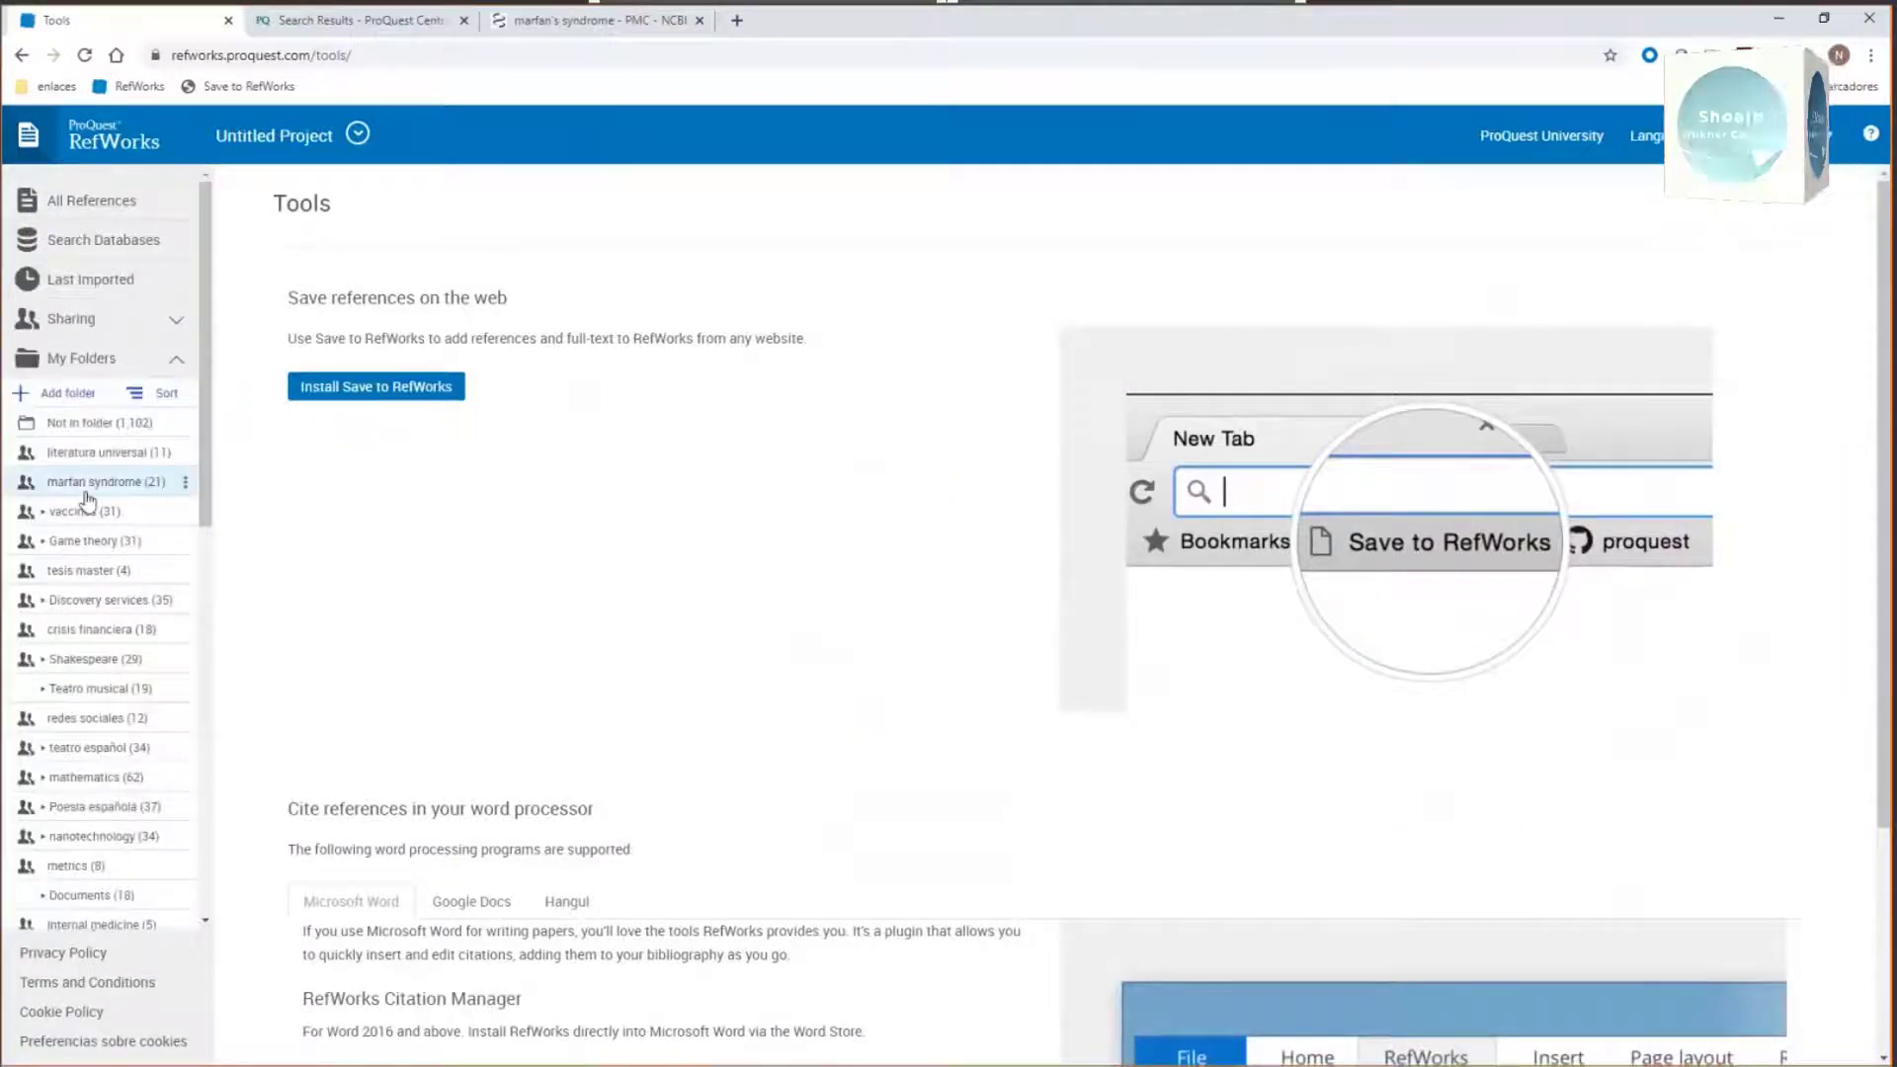
{"action": "left_click", "coordinate": [74, 513]}
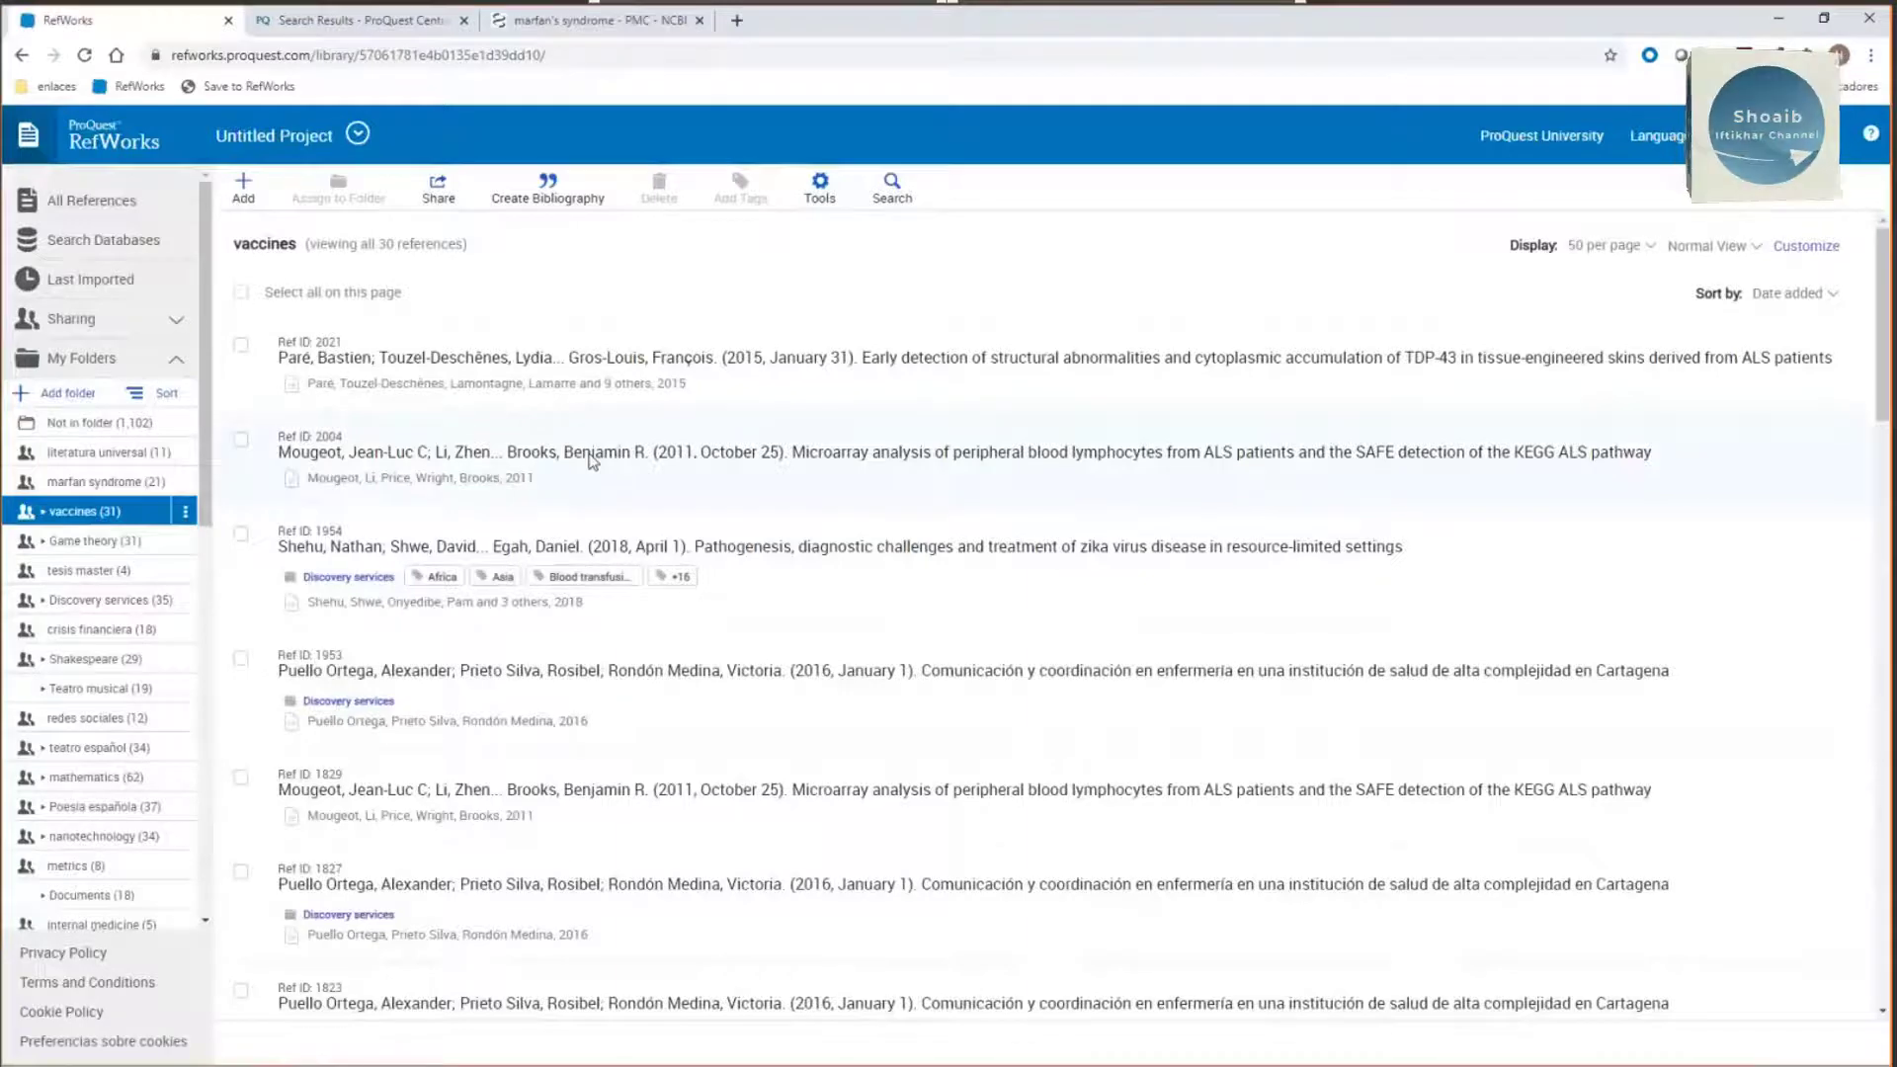
Step: View the details and editable fields of the 2011 Microarray analysis reference, and close it without saving changes
{"action": "left_click", "coordinate": [591, 460]}
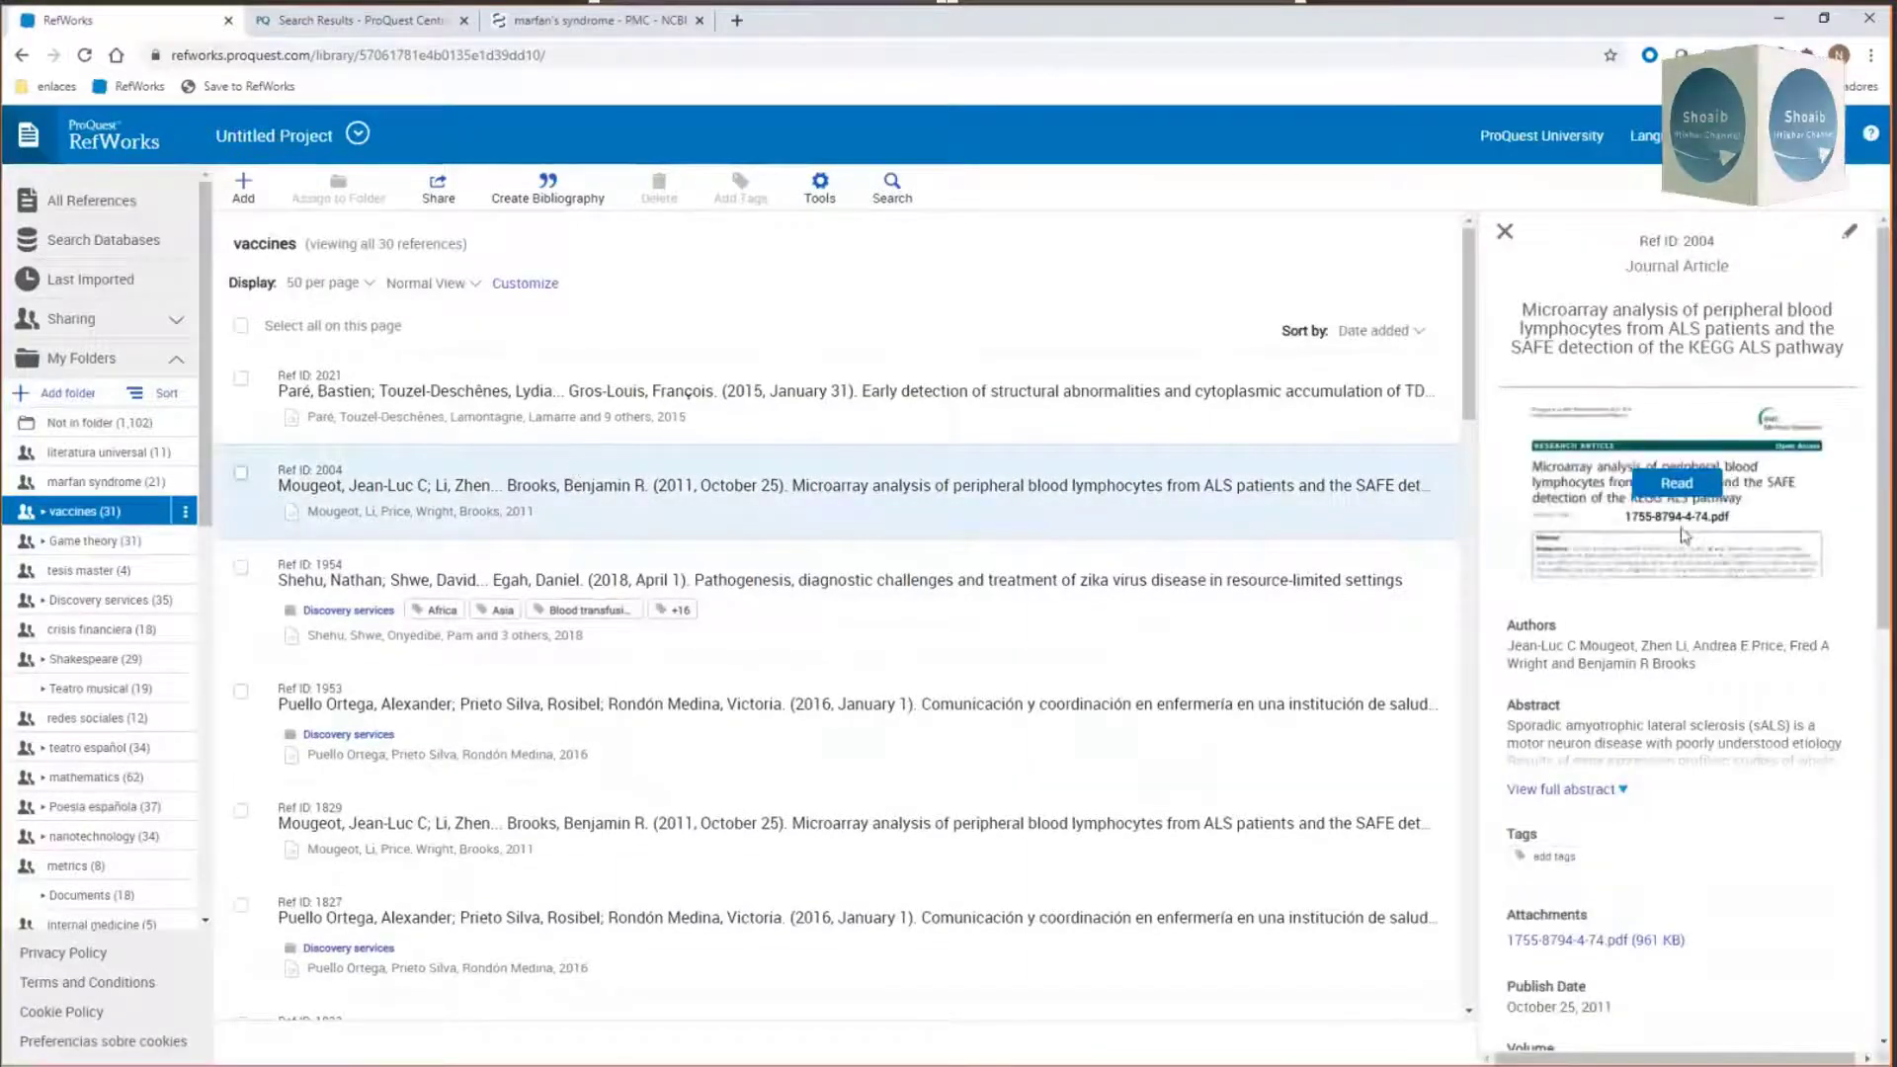
{"action": "left_click", "coordinate": [1850, 237]}
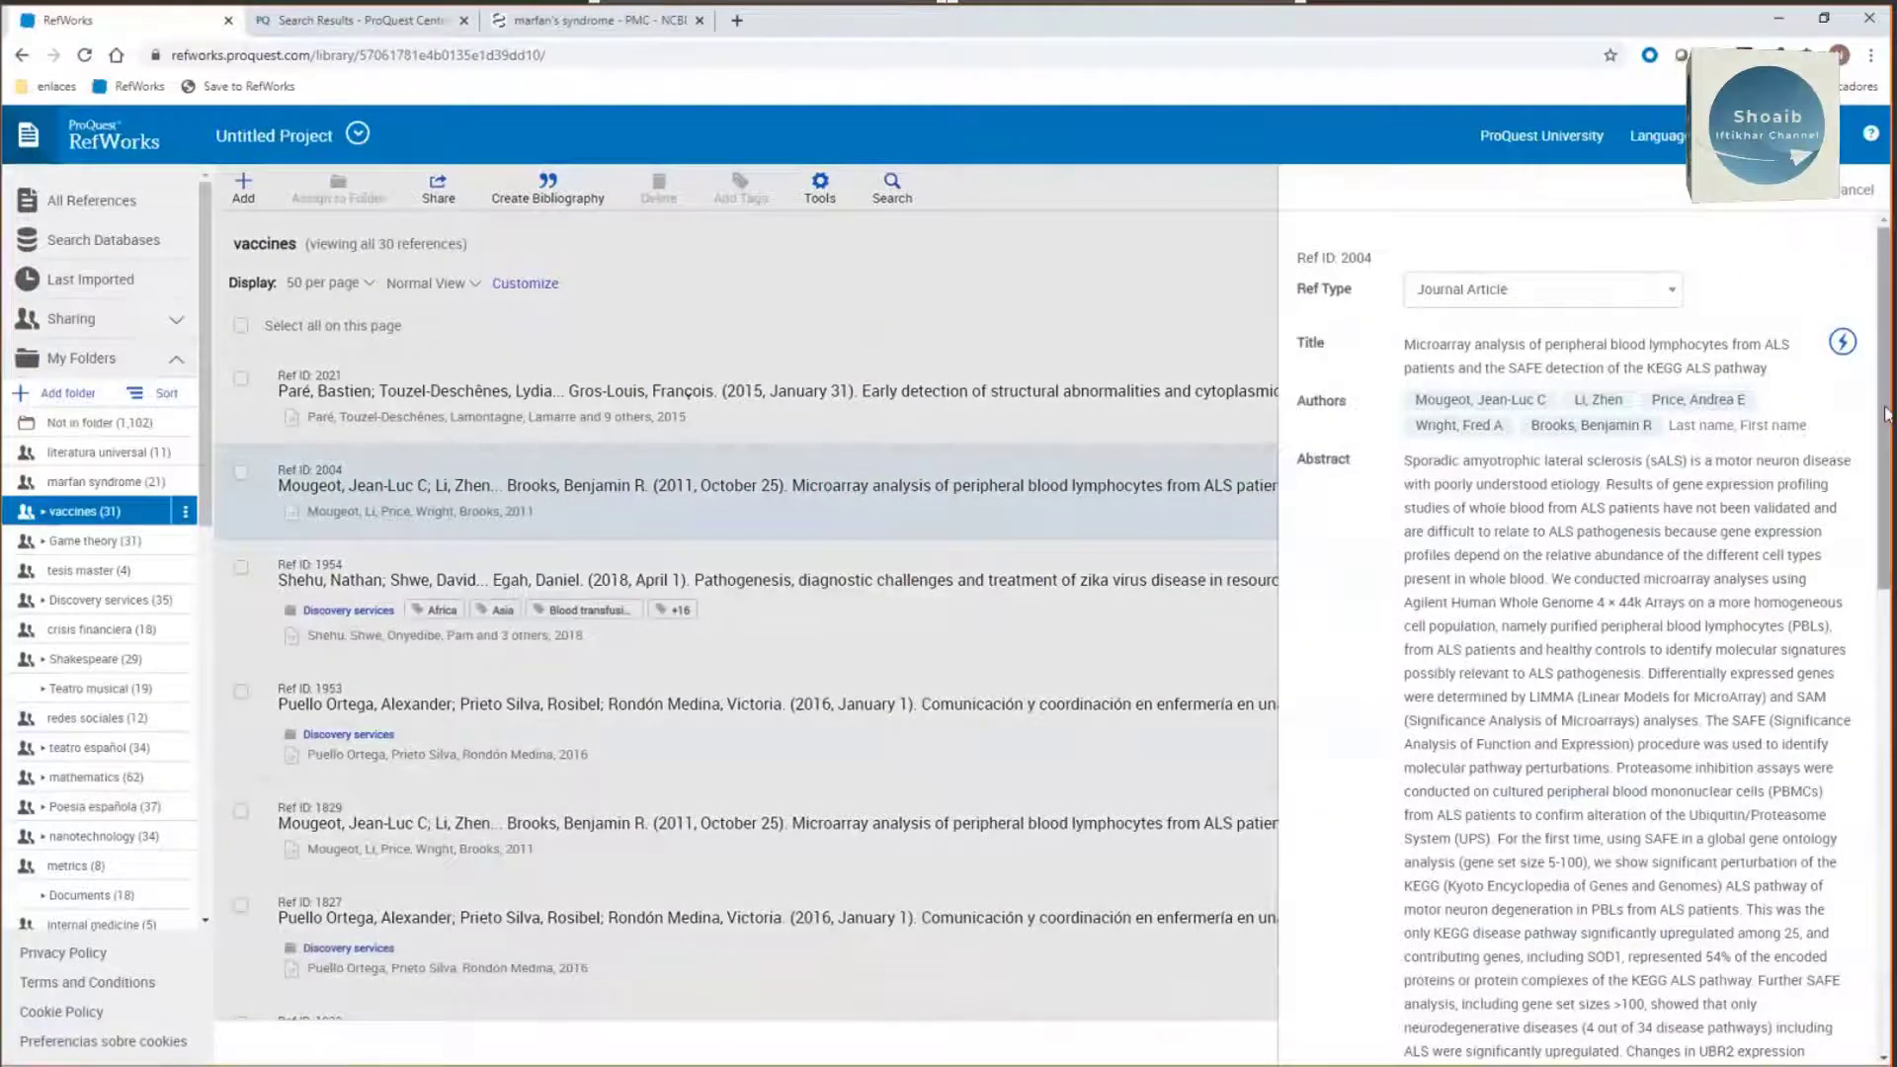
{"action": "left_click_drag", "start_coordinate": [1885, 415], "coordinate": [1888, 373]}
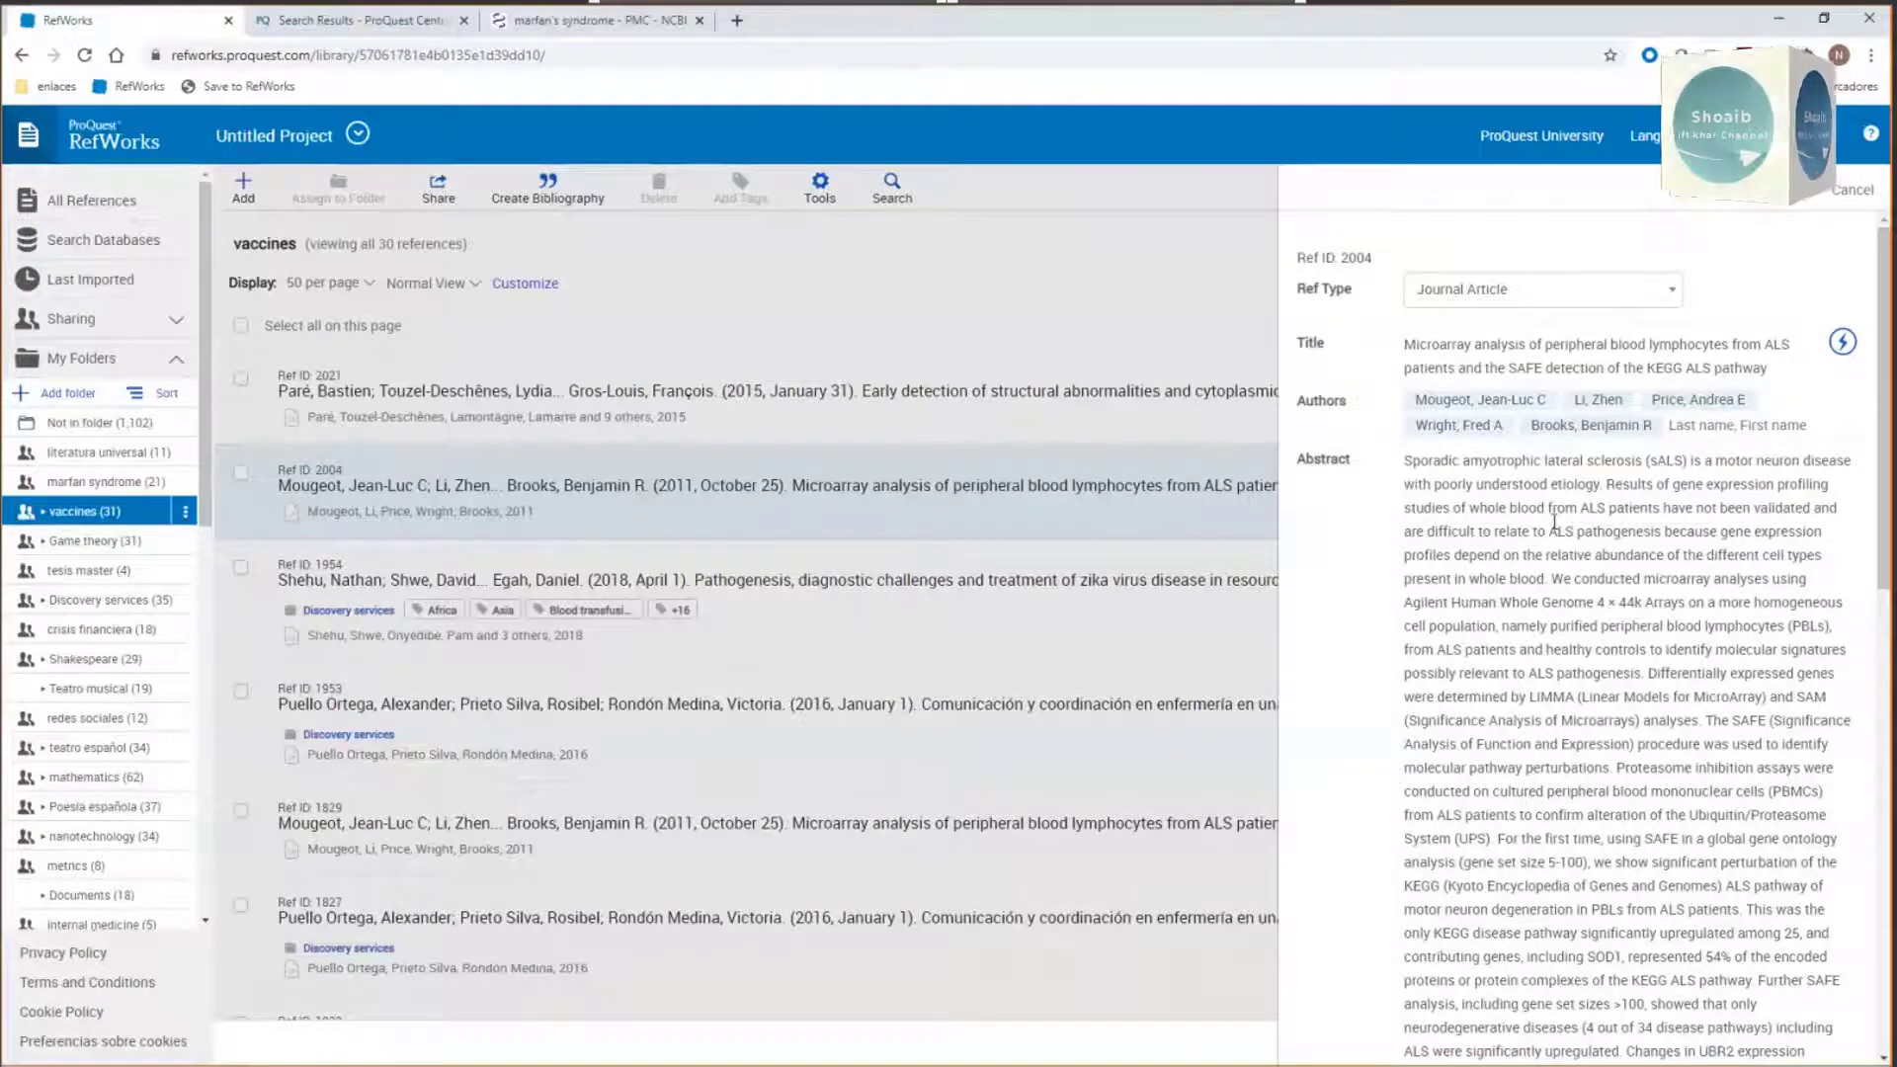
{"action": "left_click", "coordinate": [1843, 194]}
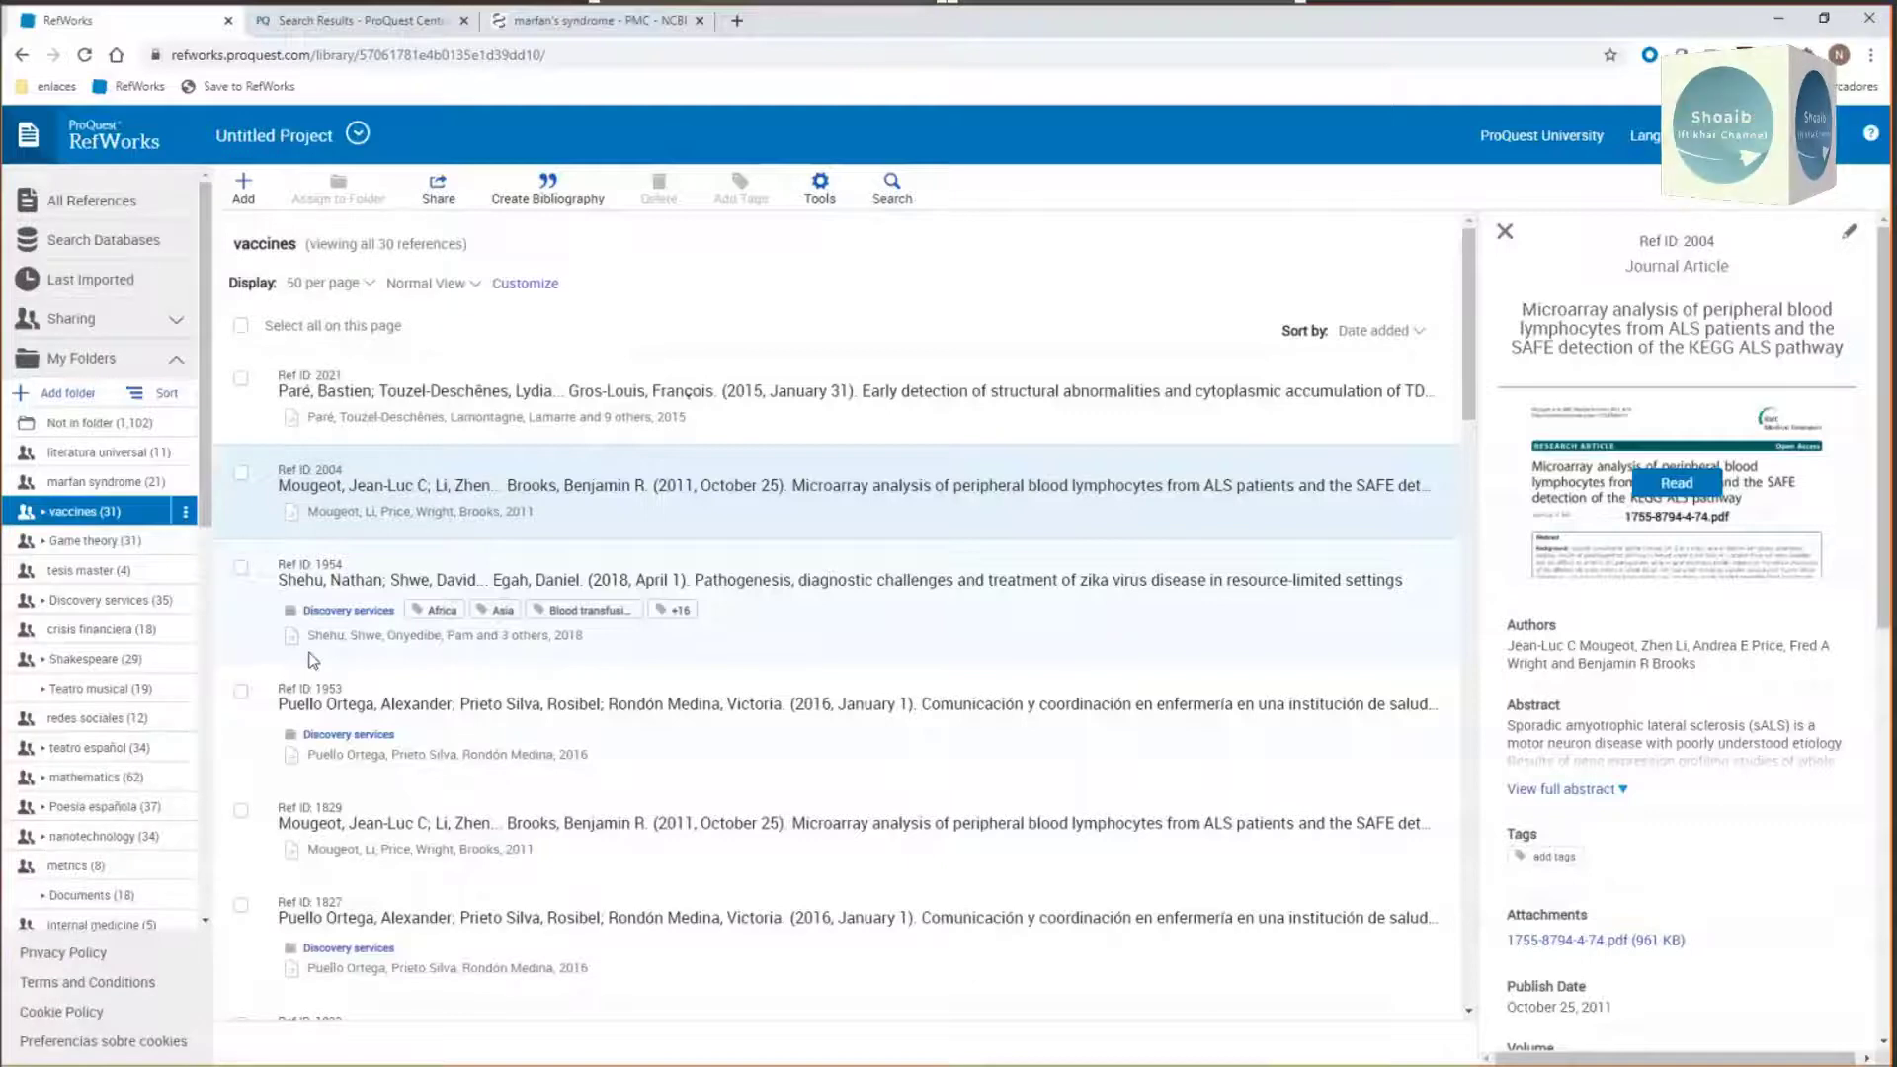
{"action": "left_click", "coordinate": [1505, 233]}
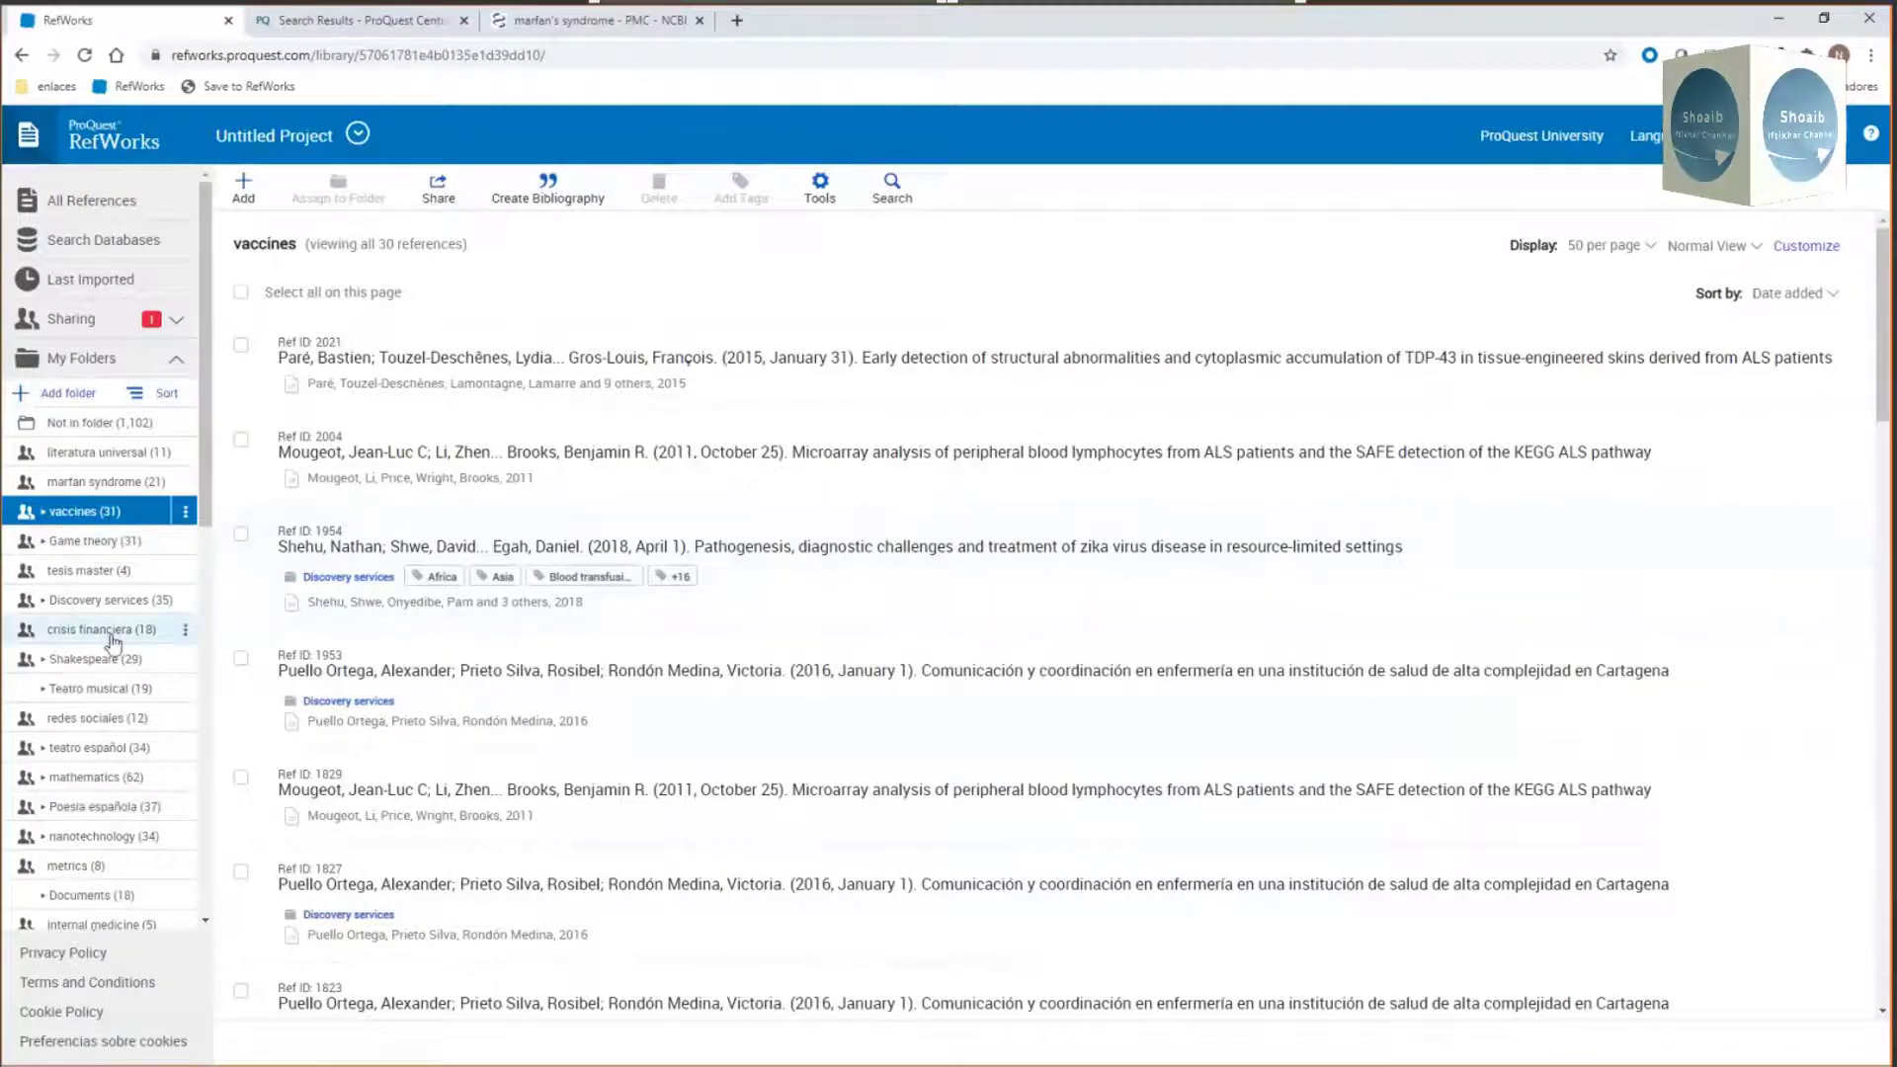
Step: Open the cognitive linguistics folder and create a bibliography from all its references
{"action": "scroll", "coordinate": [114, 643], "scroll_direction": "down", "scroll_amount": 1}
{"action": "scroll", "coordinate": [118, 647], "scroll_direction": "down", "scroll_amount": 5}
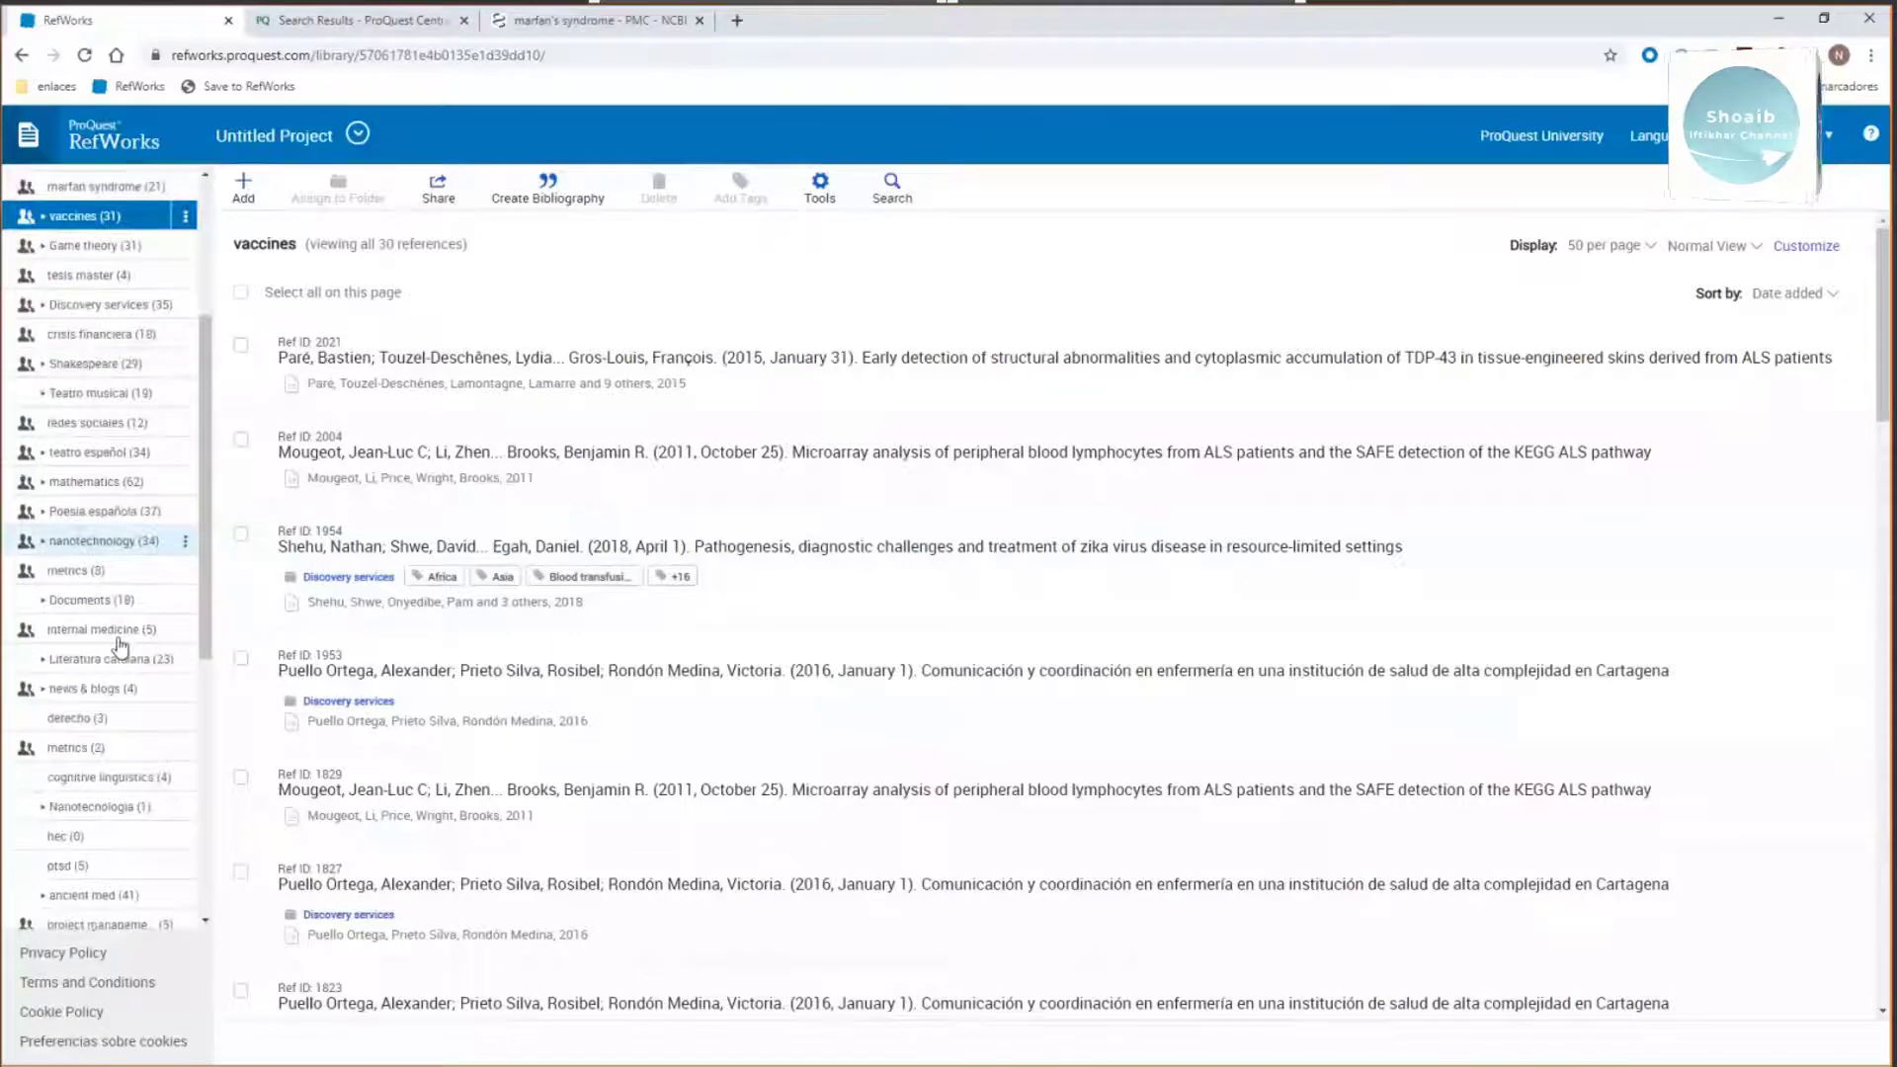
{"action": "scroll", "coordinate": [120, 647], "scroll_direction": "down", "scroll_amount": 2}
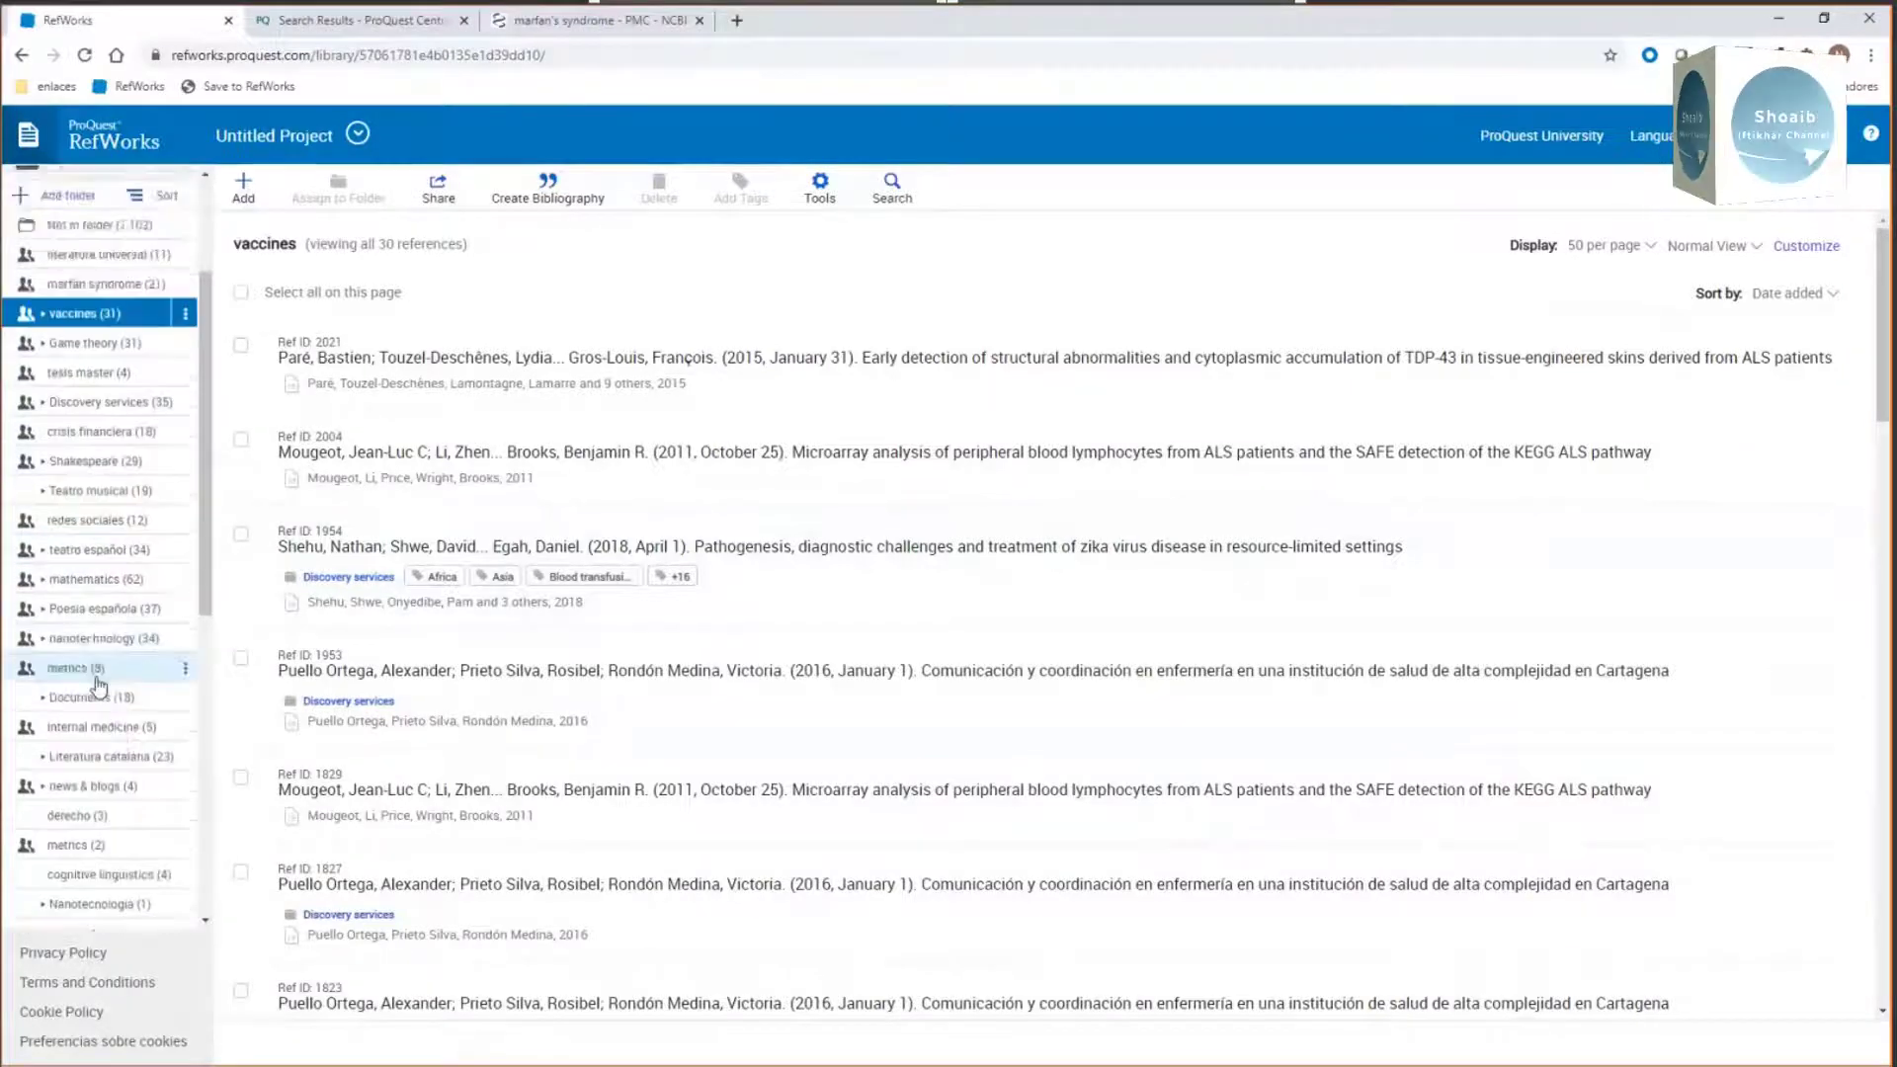
{"action": "left_click", "coordinate": [99, 689]}
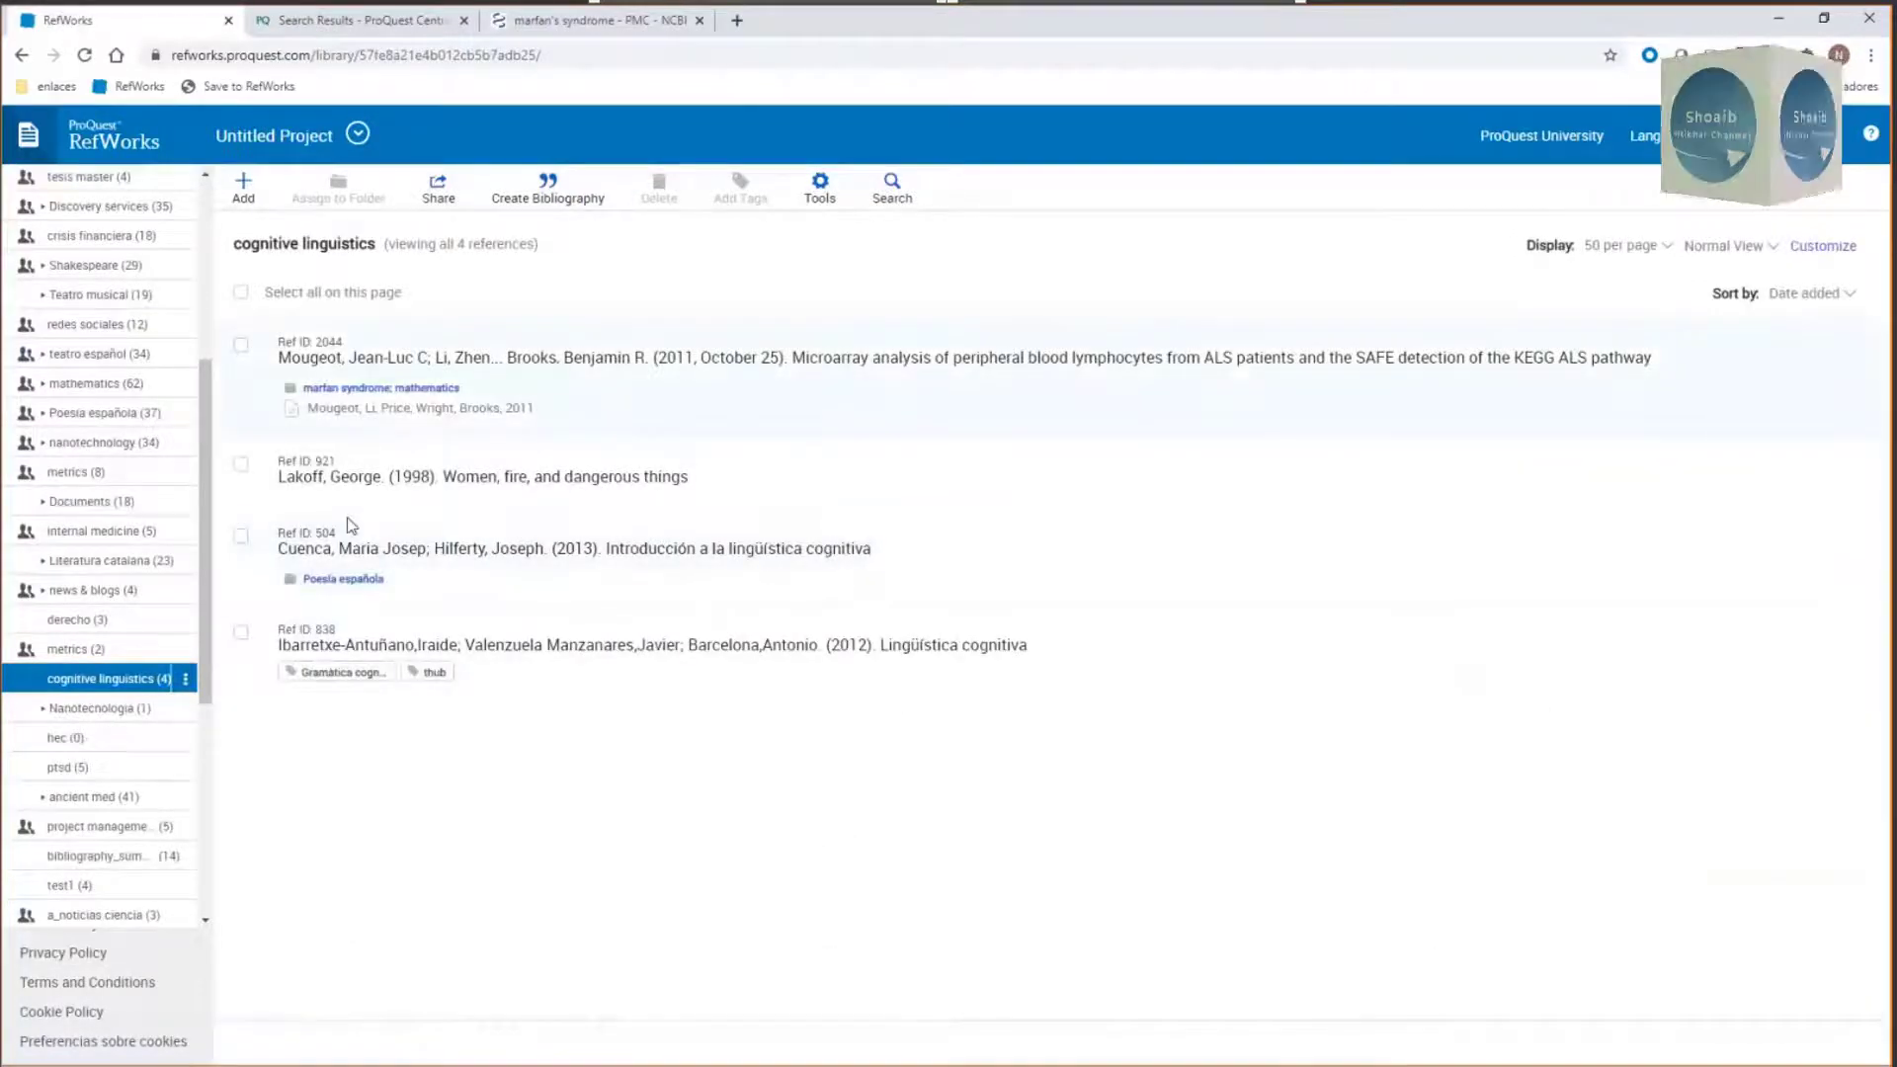
{"action": "left_click", "coordinate": [541, 200]}
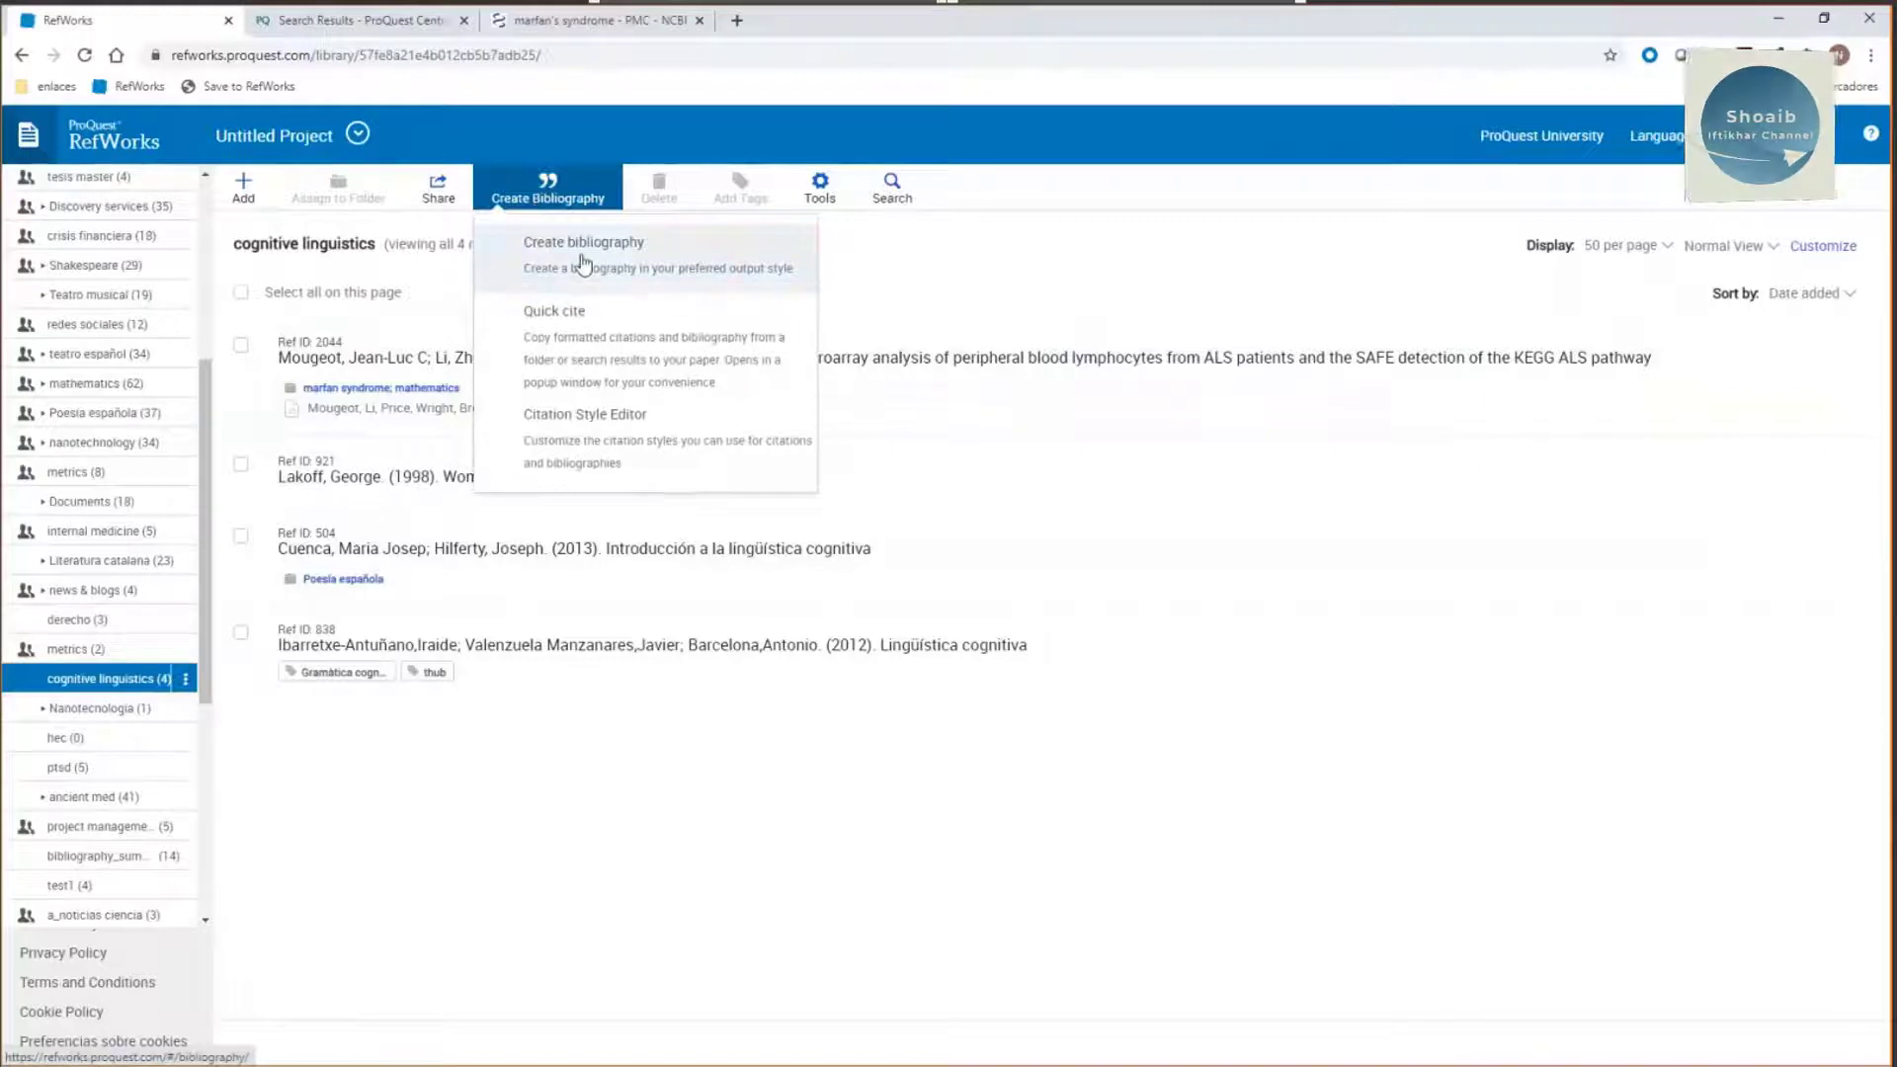
{"action": "left_click", "coordinate": [583, 262]}
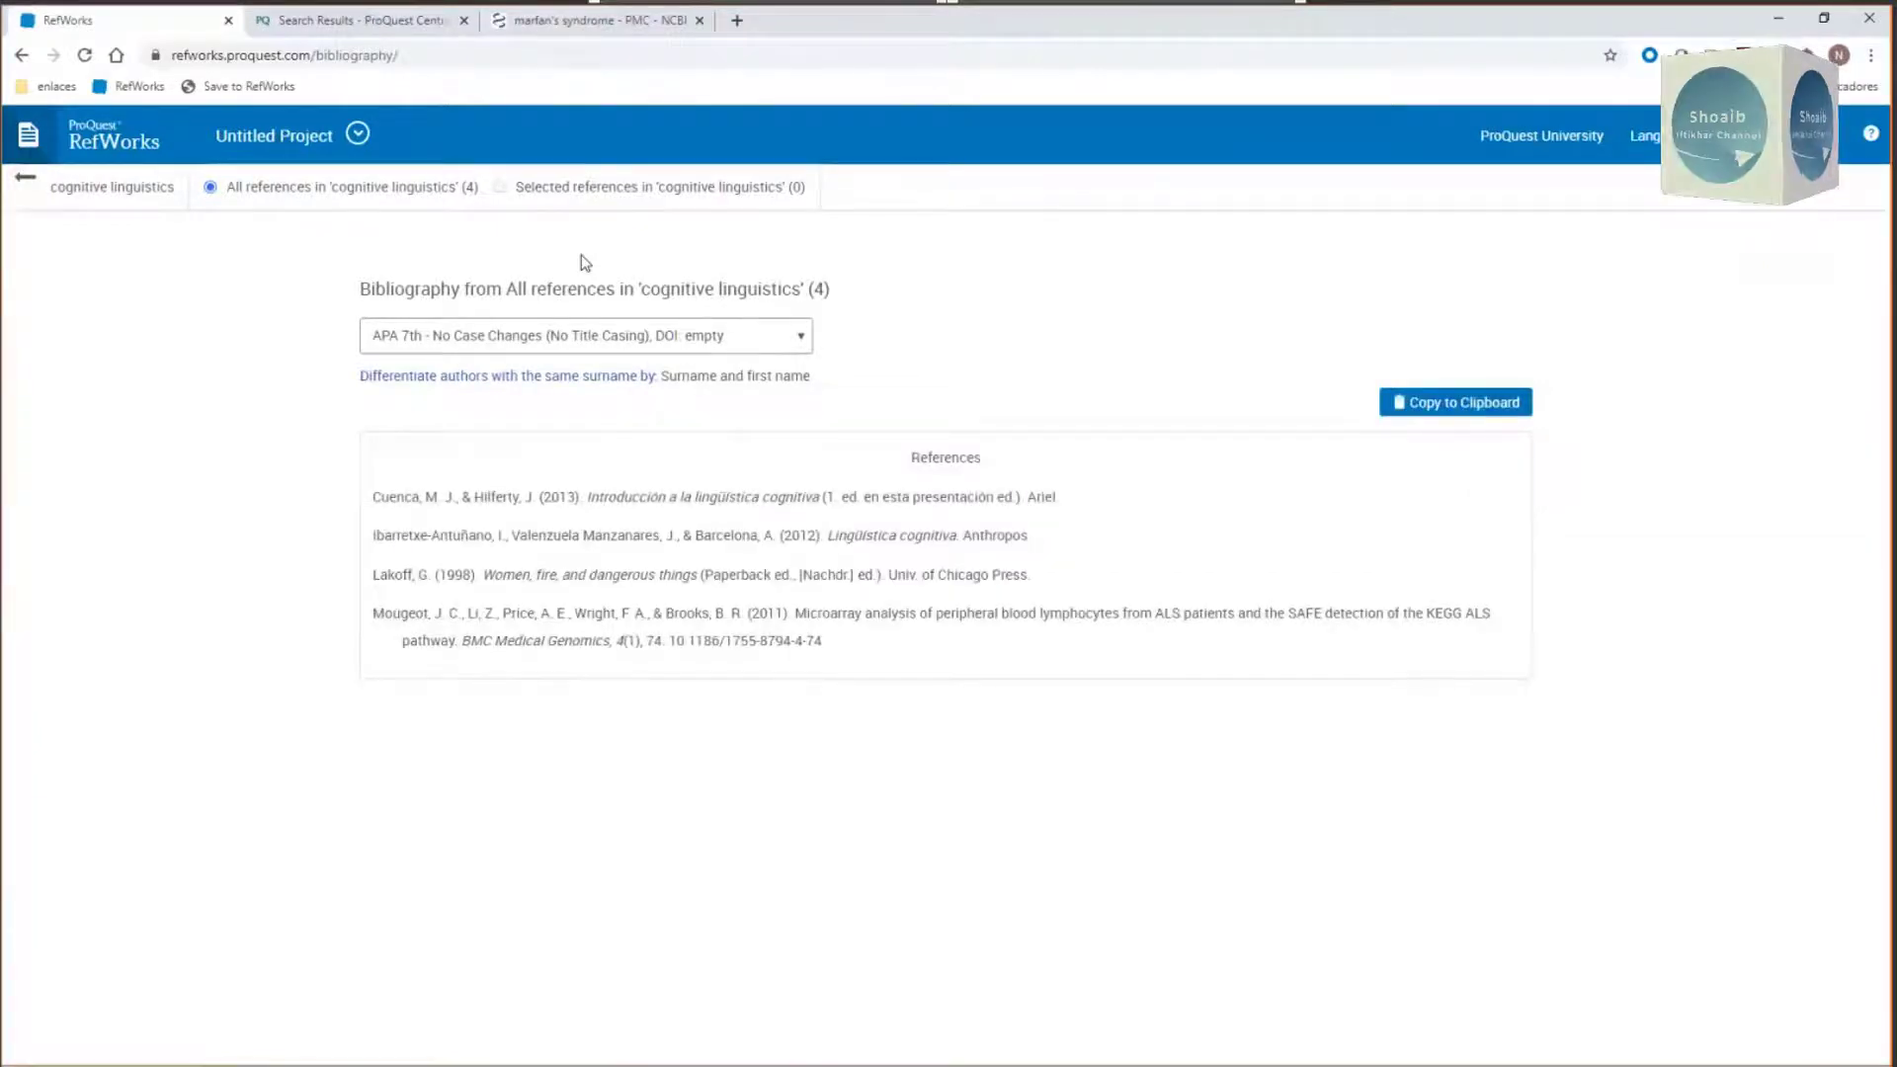
Step: Check the citation style selector, keep APA 7th - No Case Changes (No Title Casing), copy the bibliography to the clipboard and switch to Firefox
{"action": "left_click", "coordinate": [467, 336]}
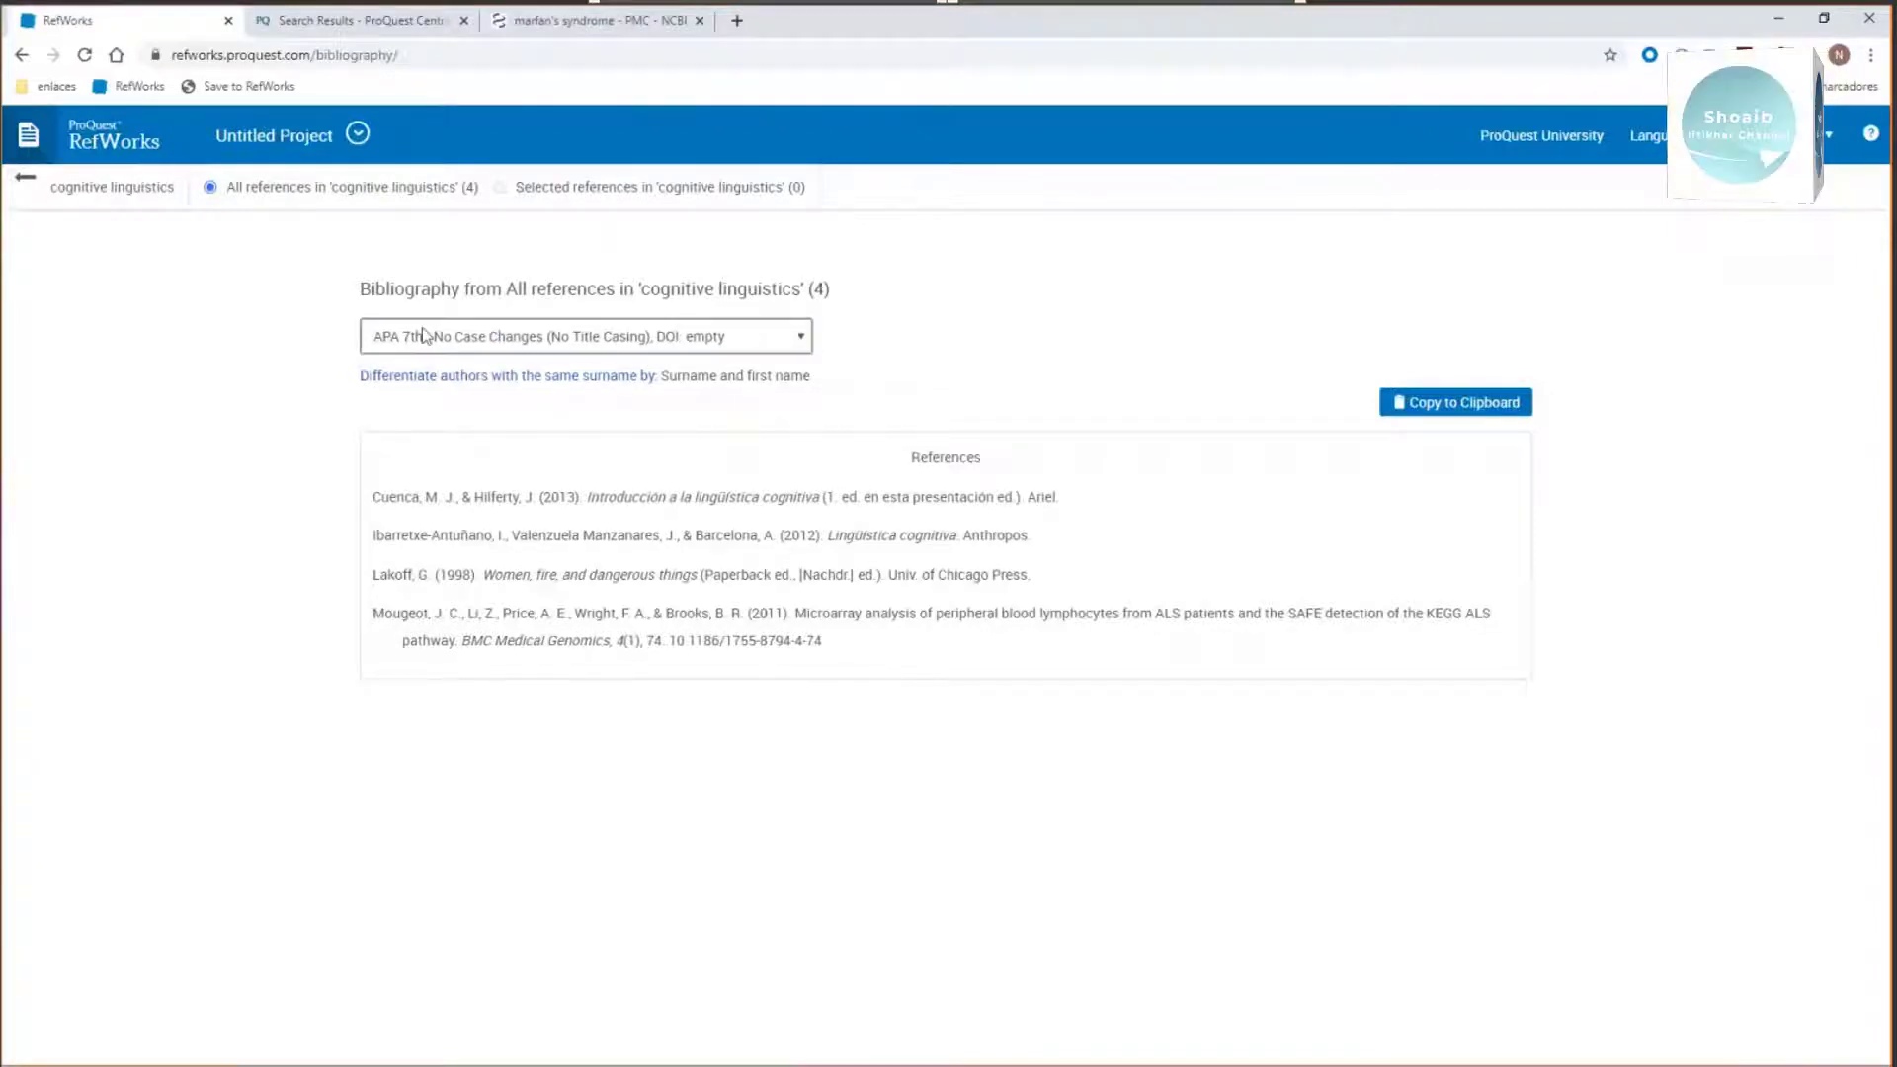
{"action": "left_click", "coordinate": [459, 340]}
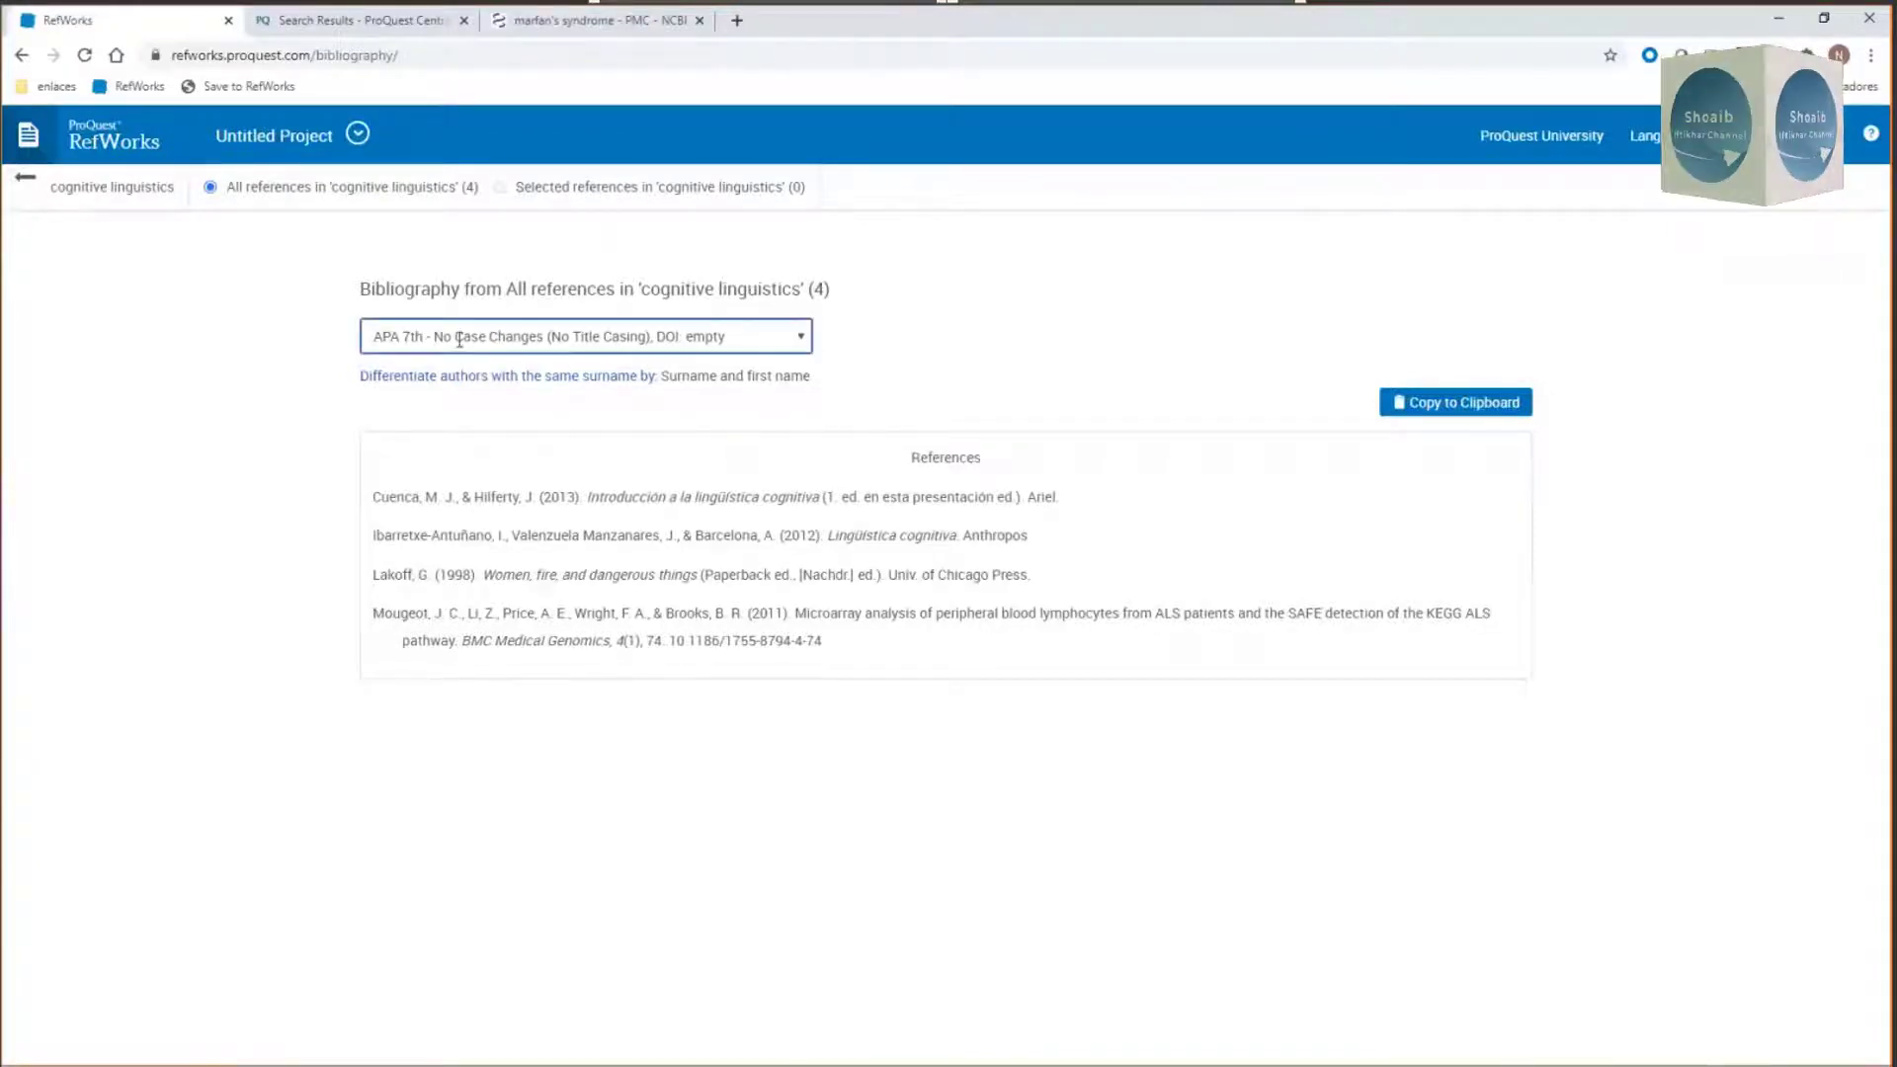
{"action": "left_click", "coordinate": [397, 459]}
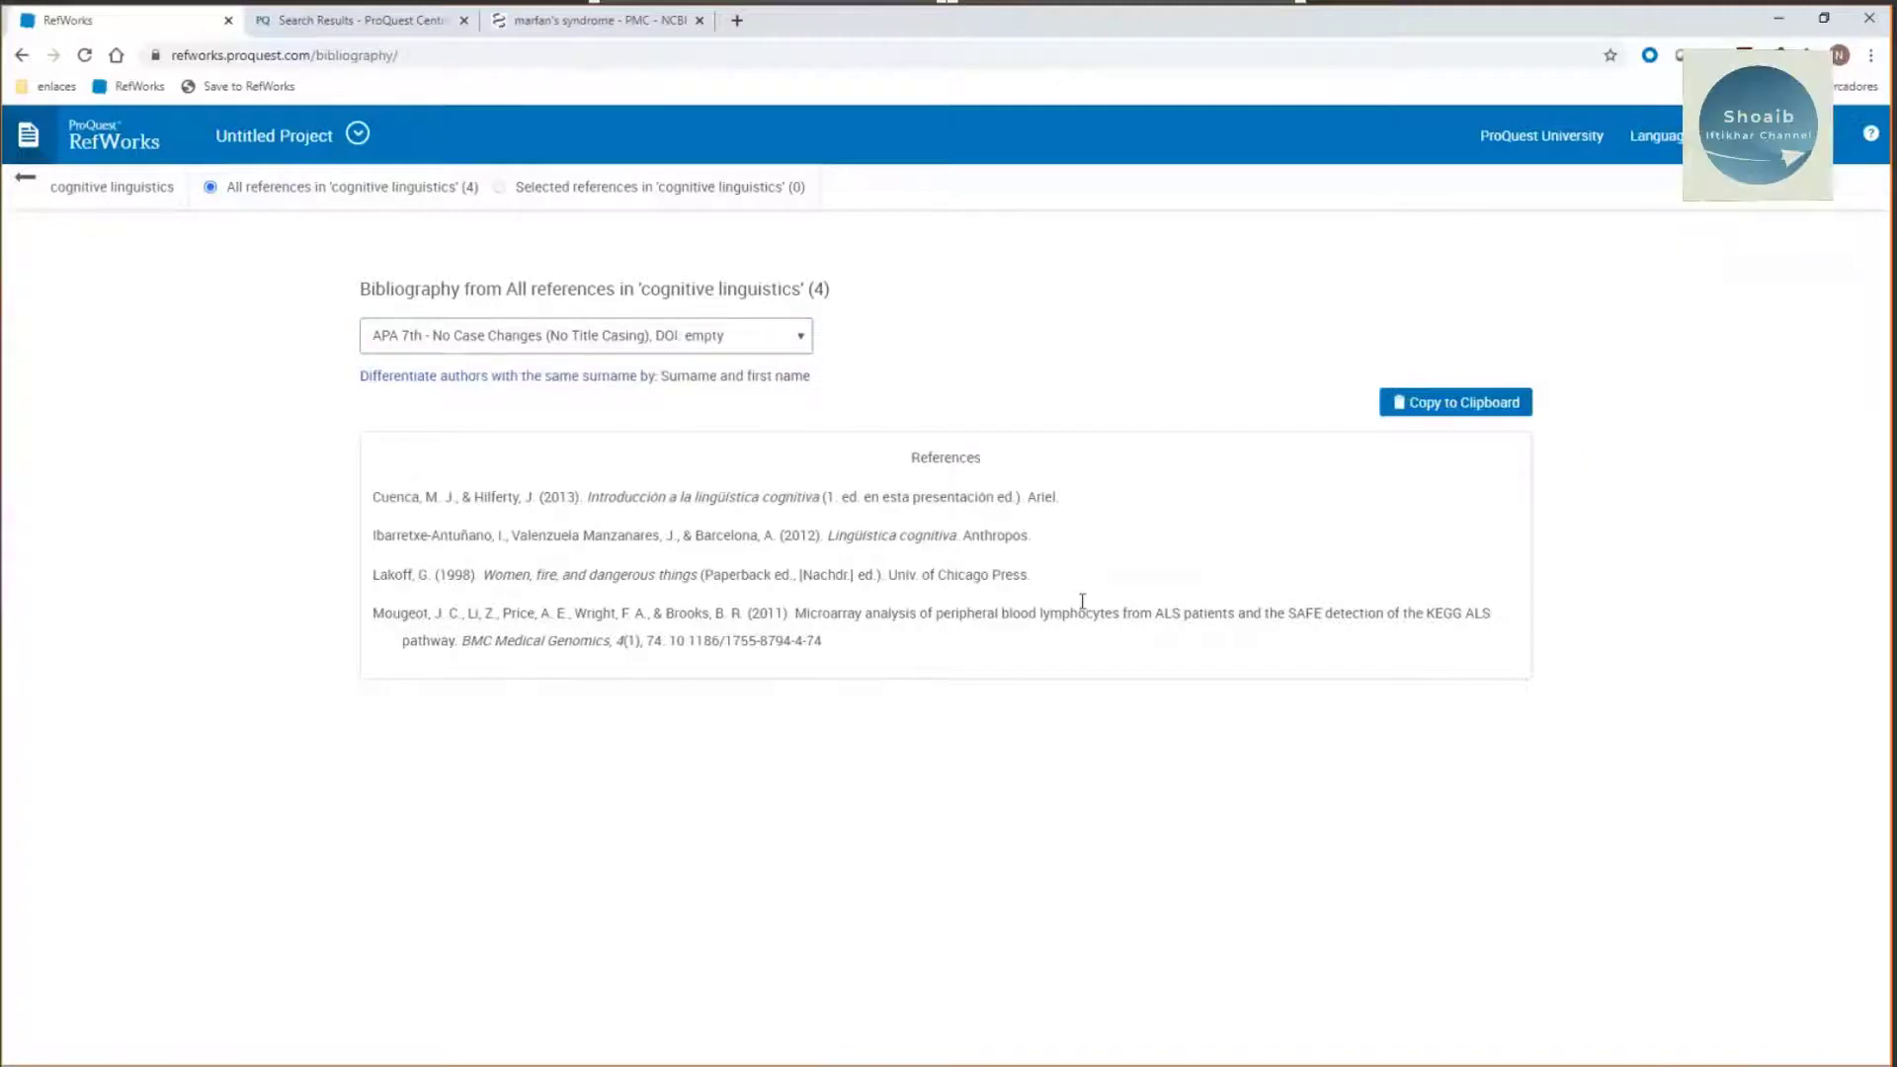
{"action": "left_click", "coordinate": [1471, 413]}
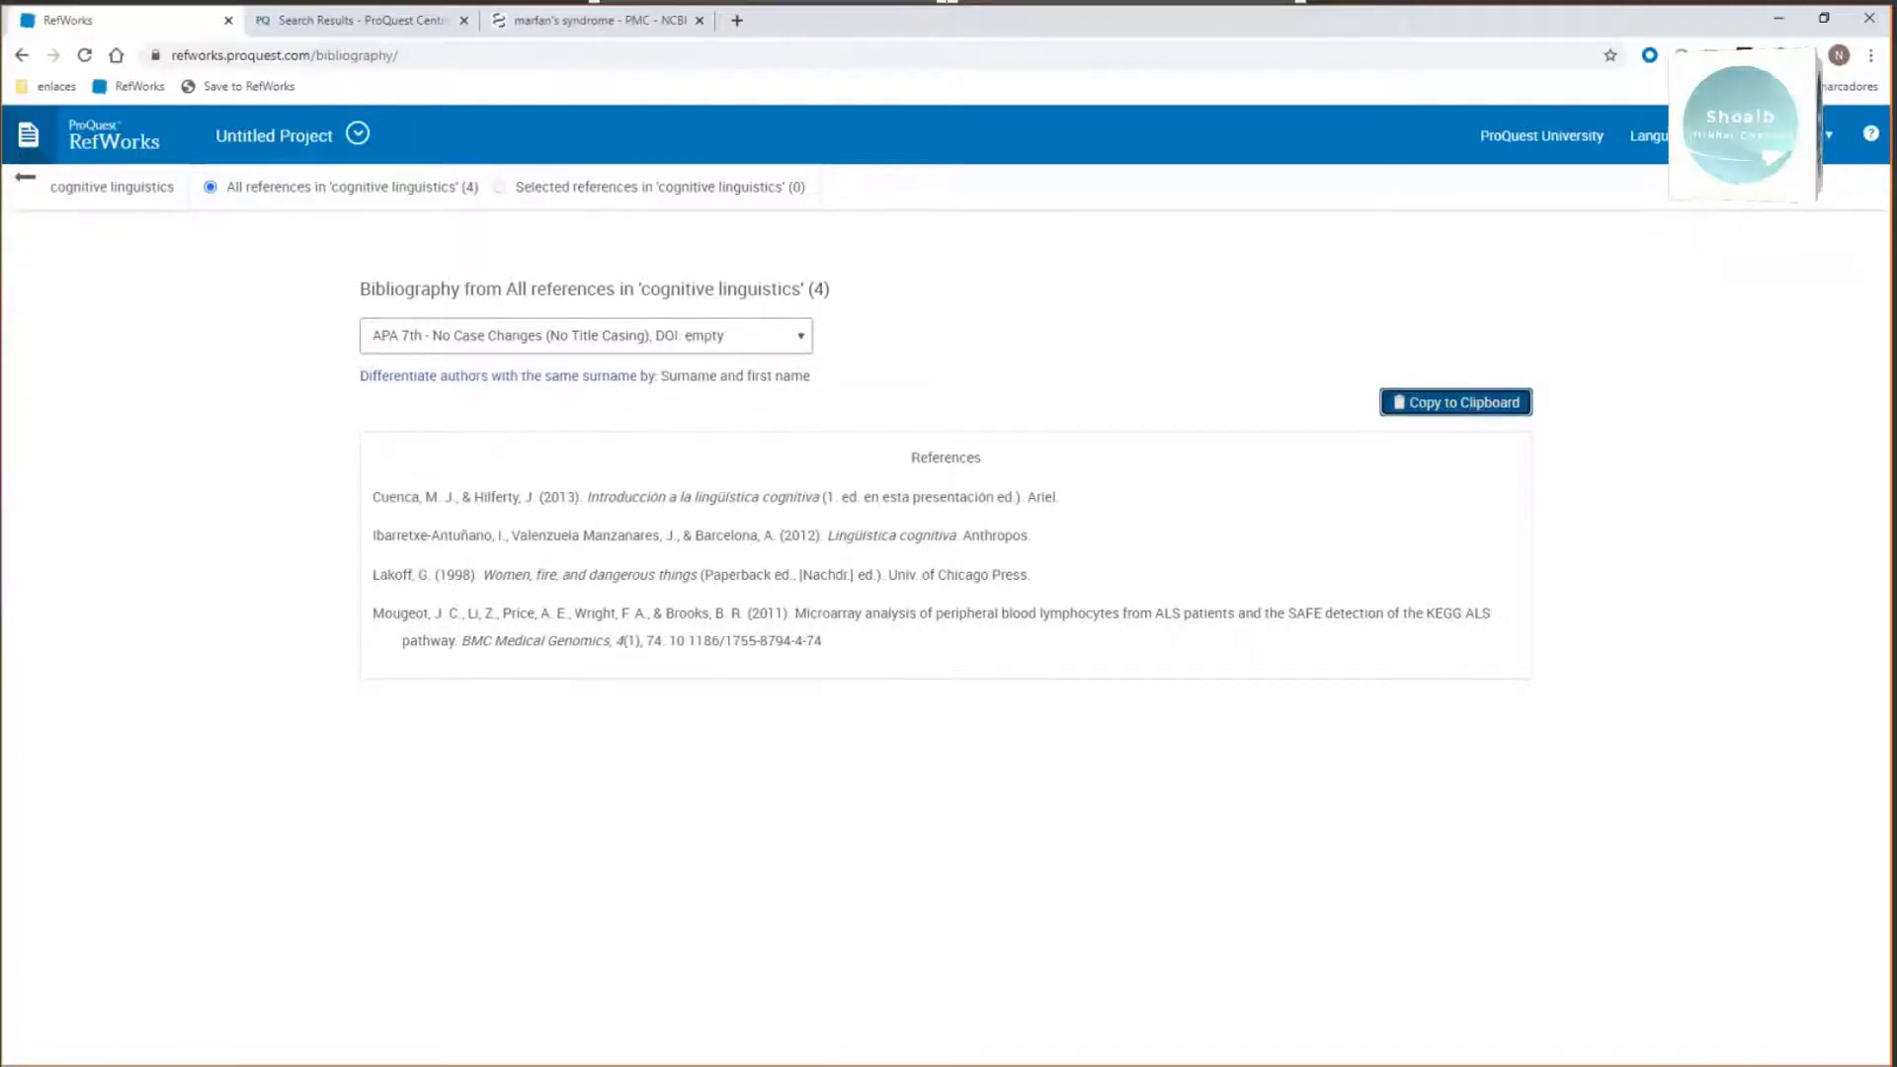
{"action": "key", "text": "alt+Tab"}
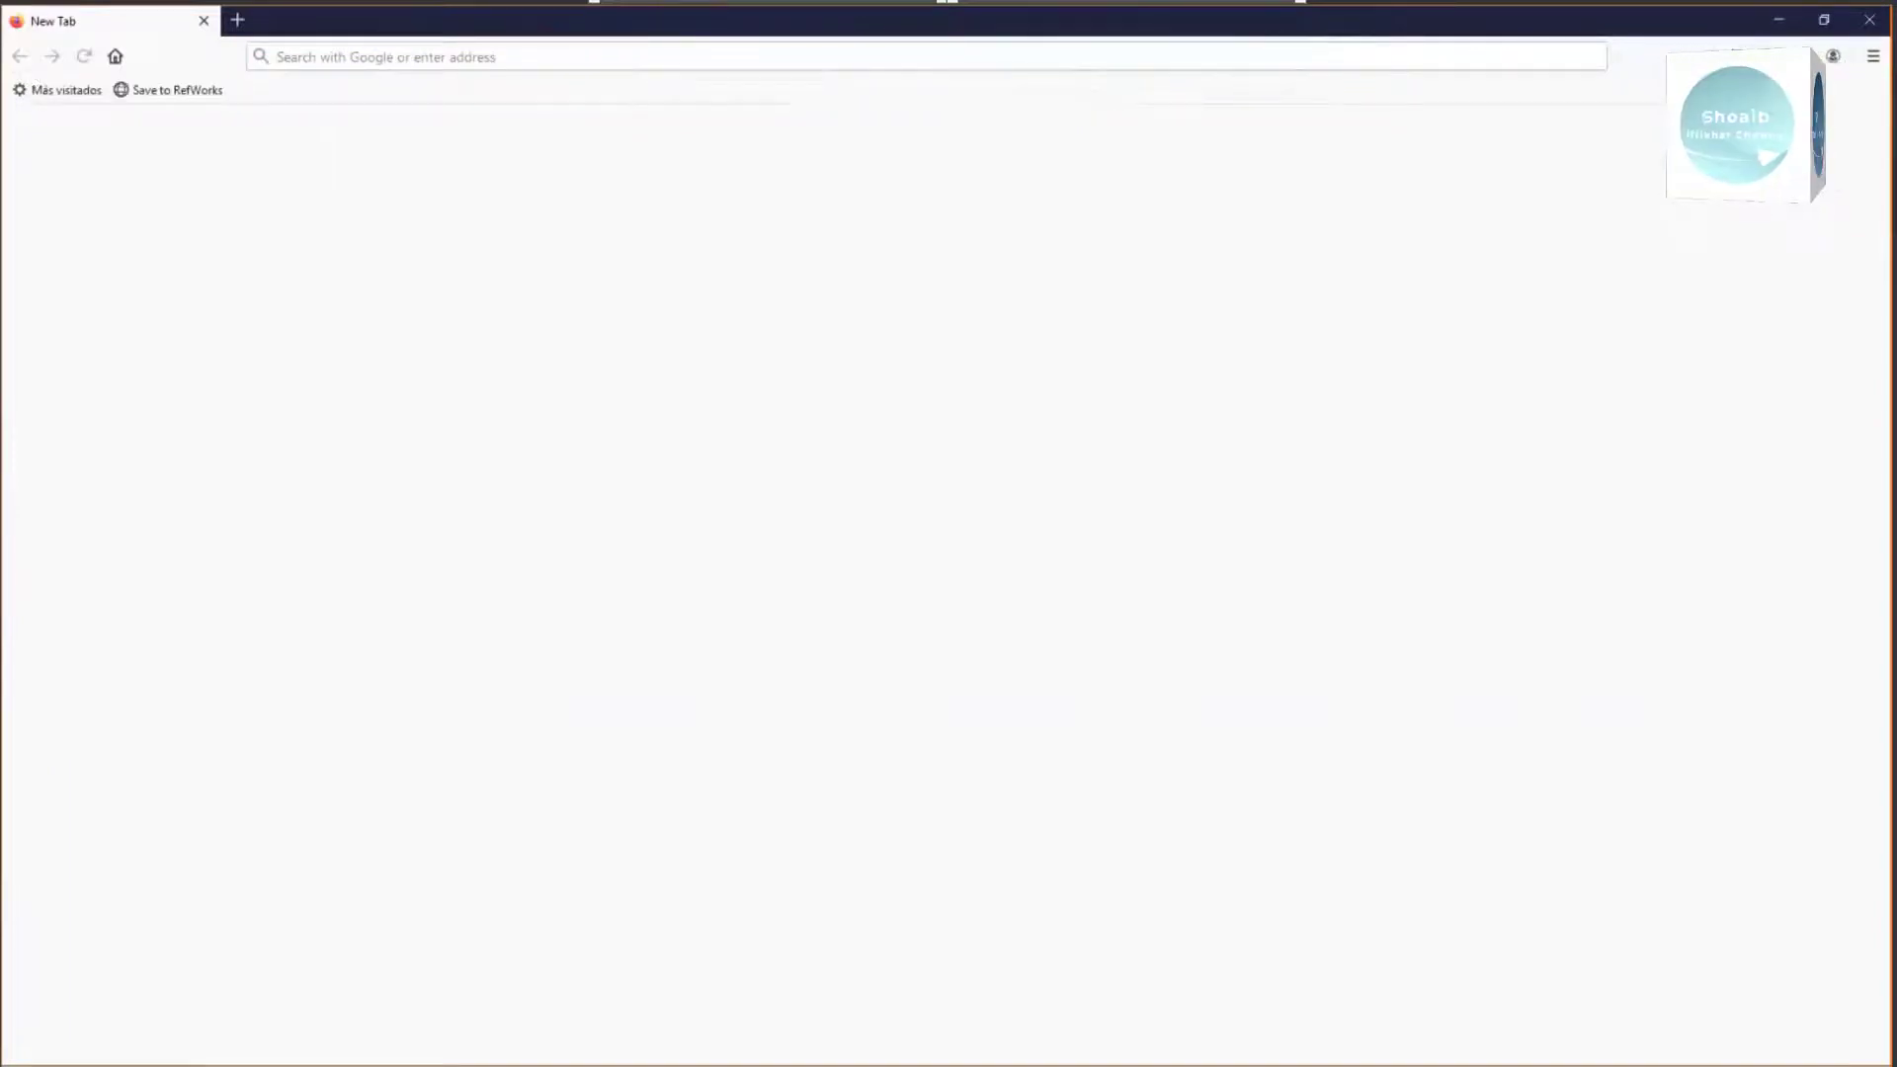
Step: Switch to Word and paste the copied APA bibliography into the blank document
{"action": "key", "text": "alt+Tab"}
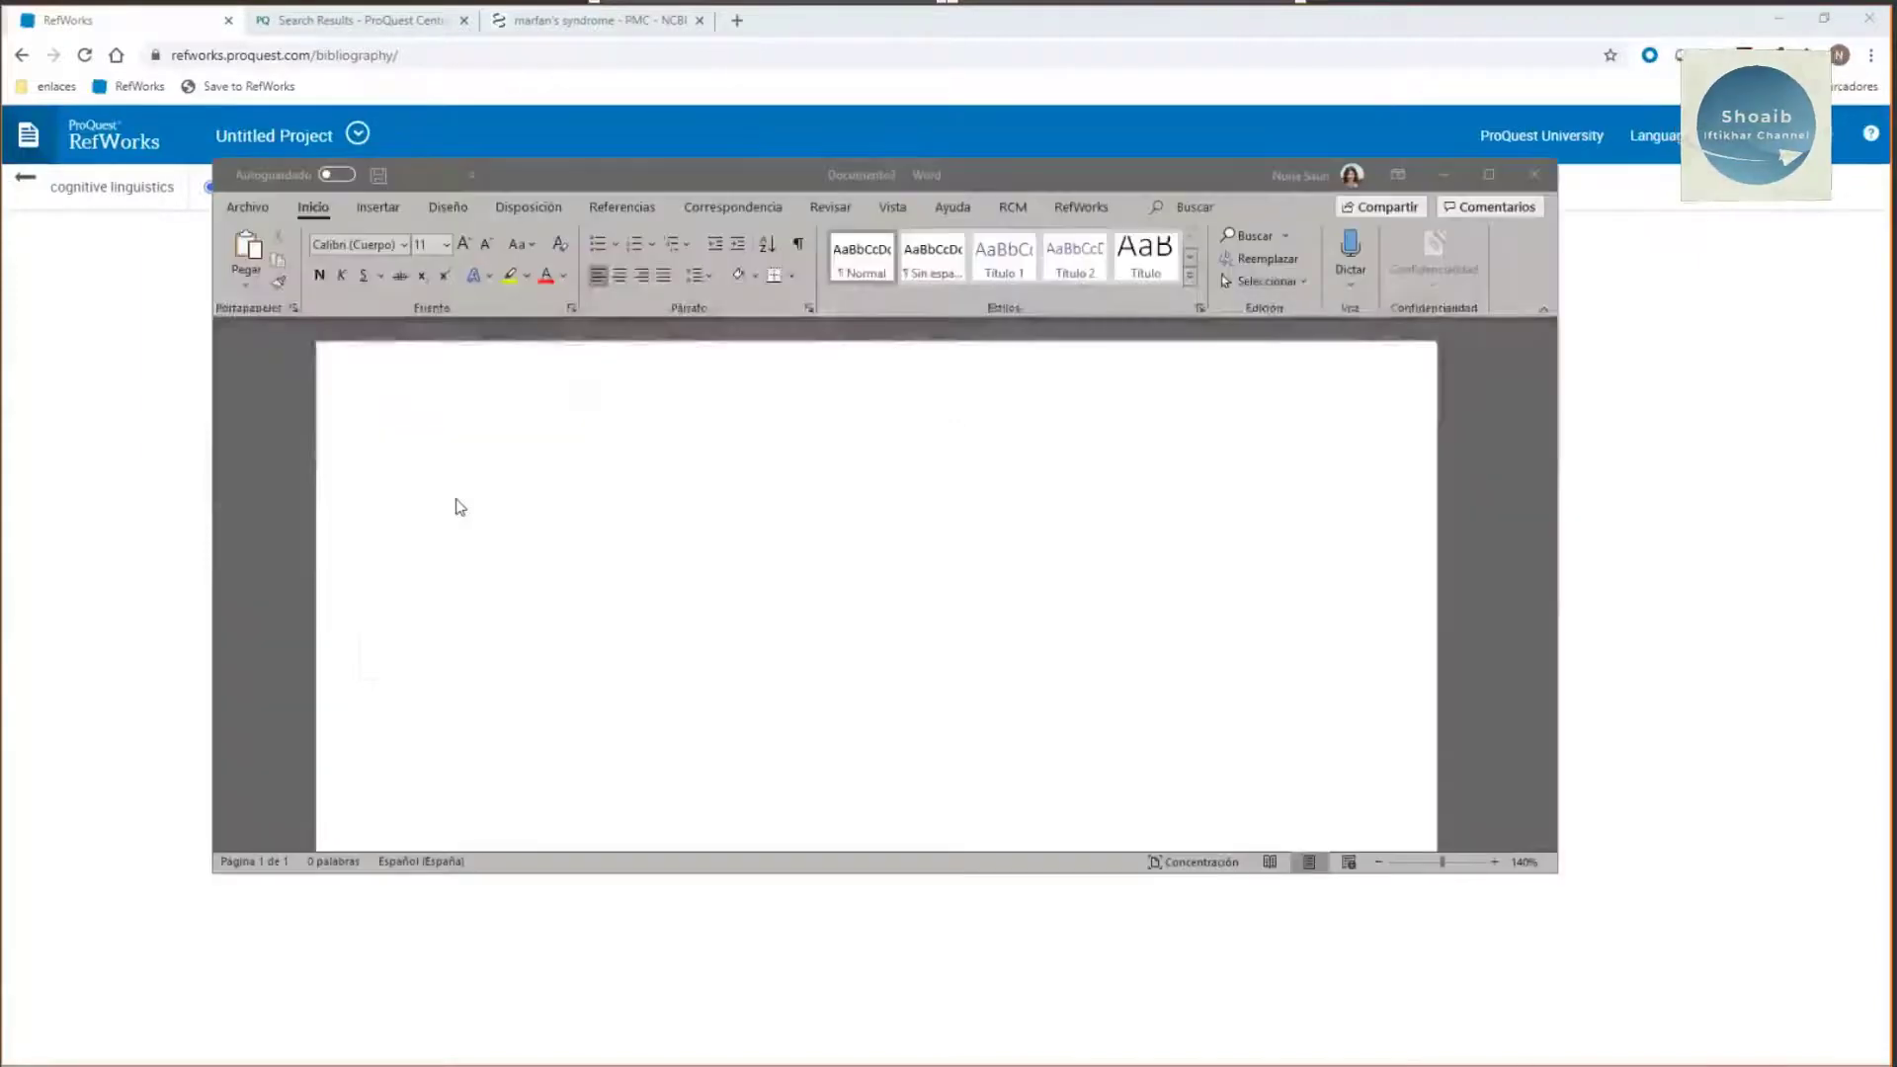
{"action": "left_click", "coordinate": [477, 486]}
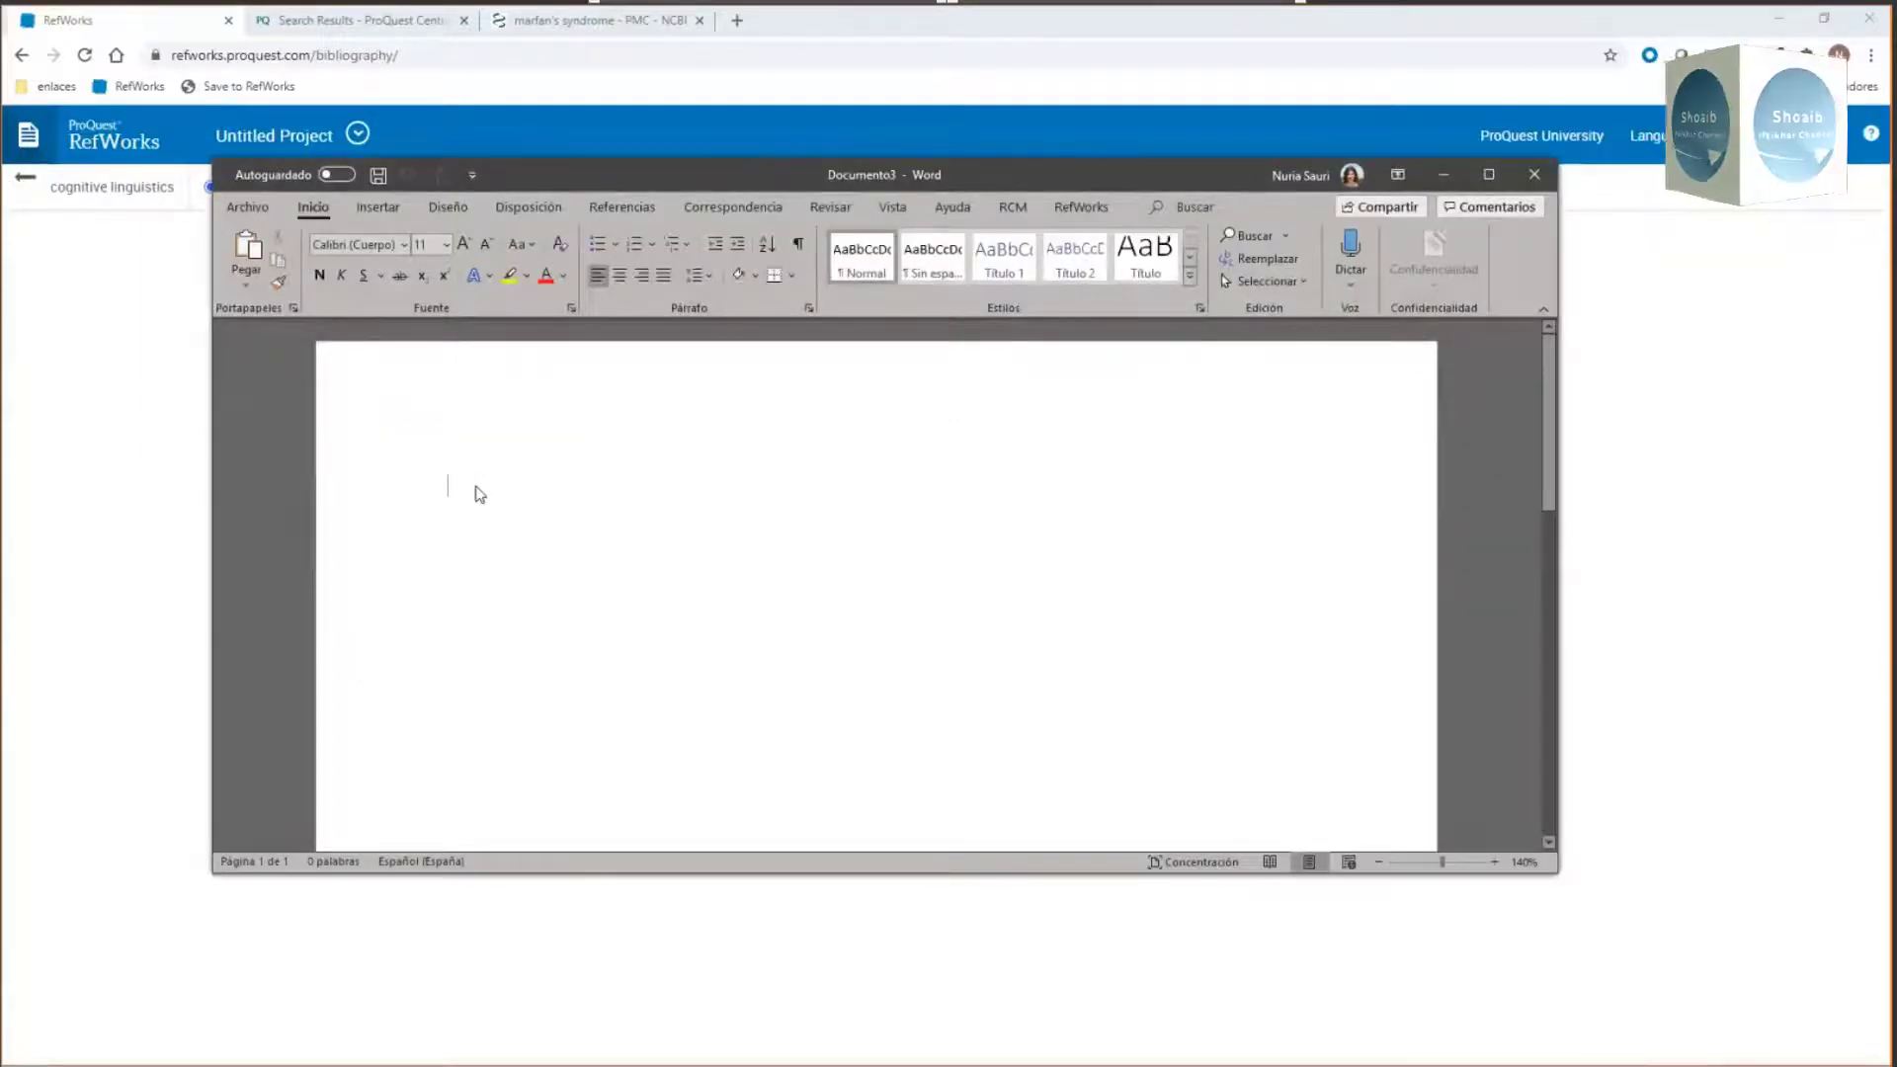
{"action": "key", "text": "ctrl+v"}
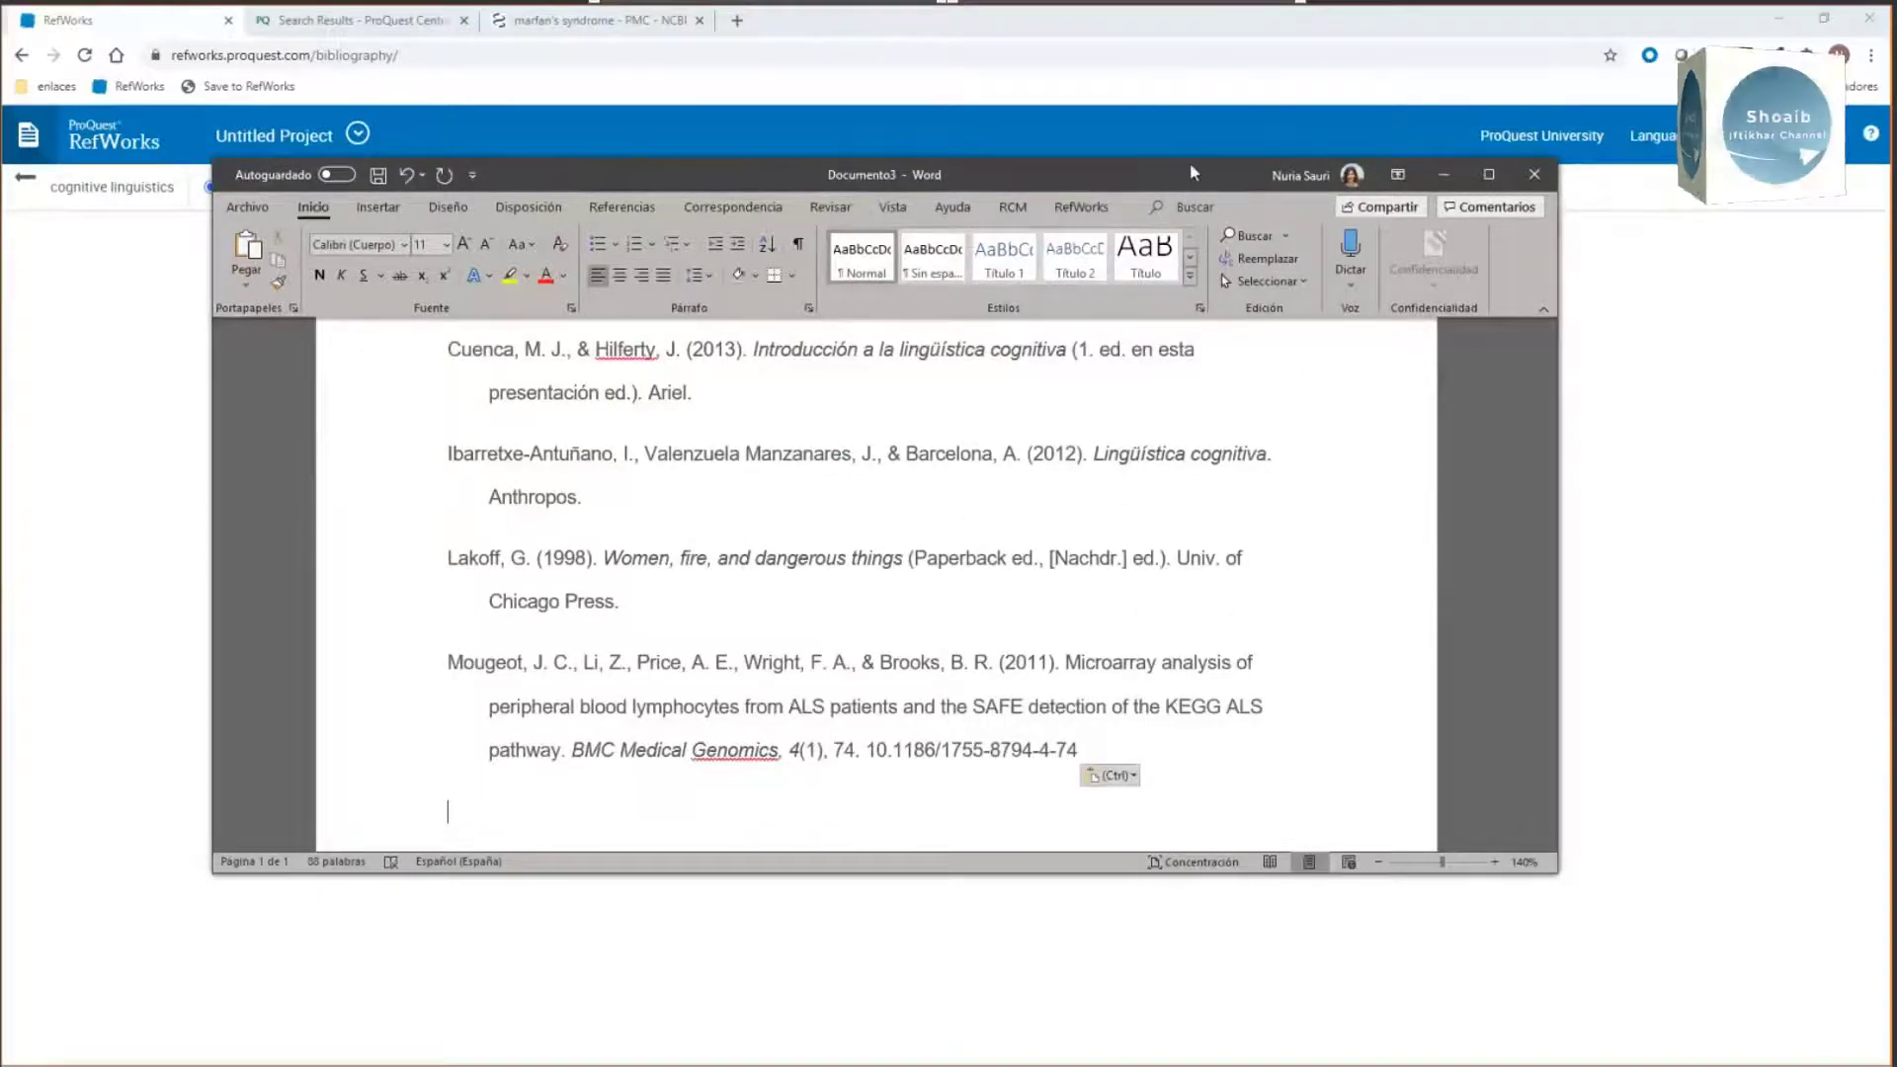
Step: Return to RefWorks and change the bibliography's citation style to the favourite Vancouver style, searching for "vancouv"
{"action": "key", "text": "alt+Tab"}
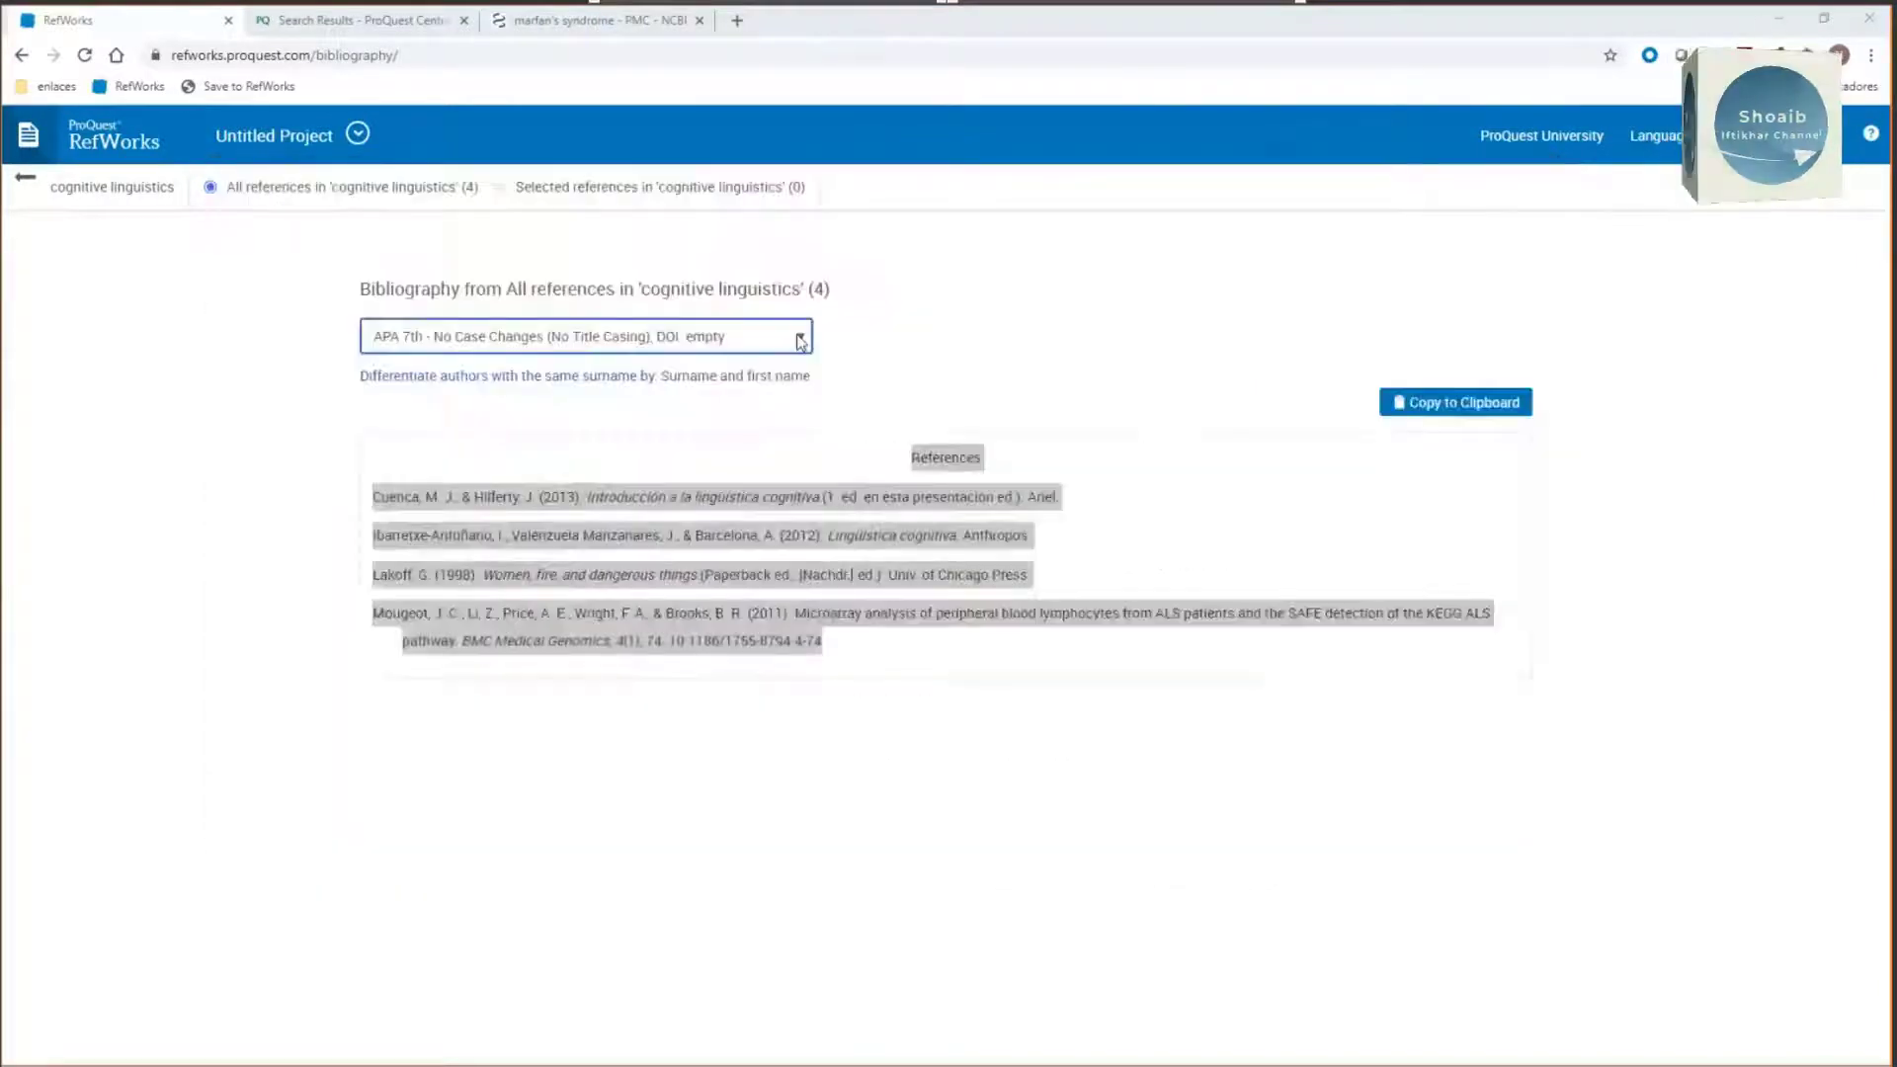
{"action": "left_click", "coordinate": [802, 334]}
{"action": "left_click", "coordinate": [801, 337]}
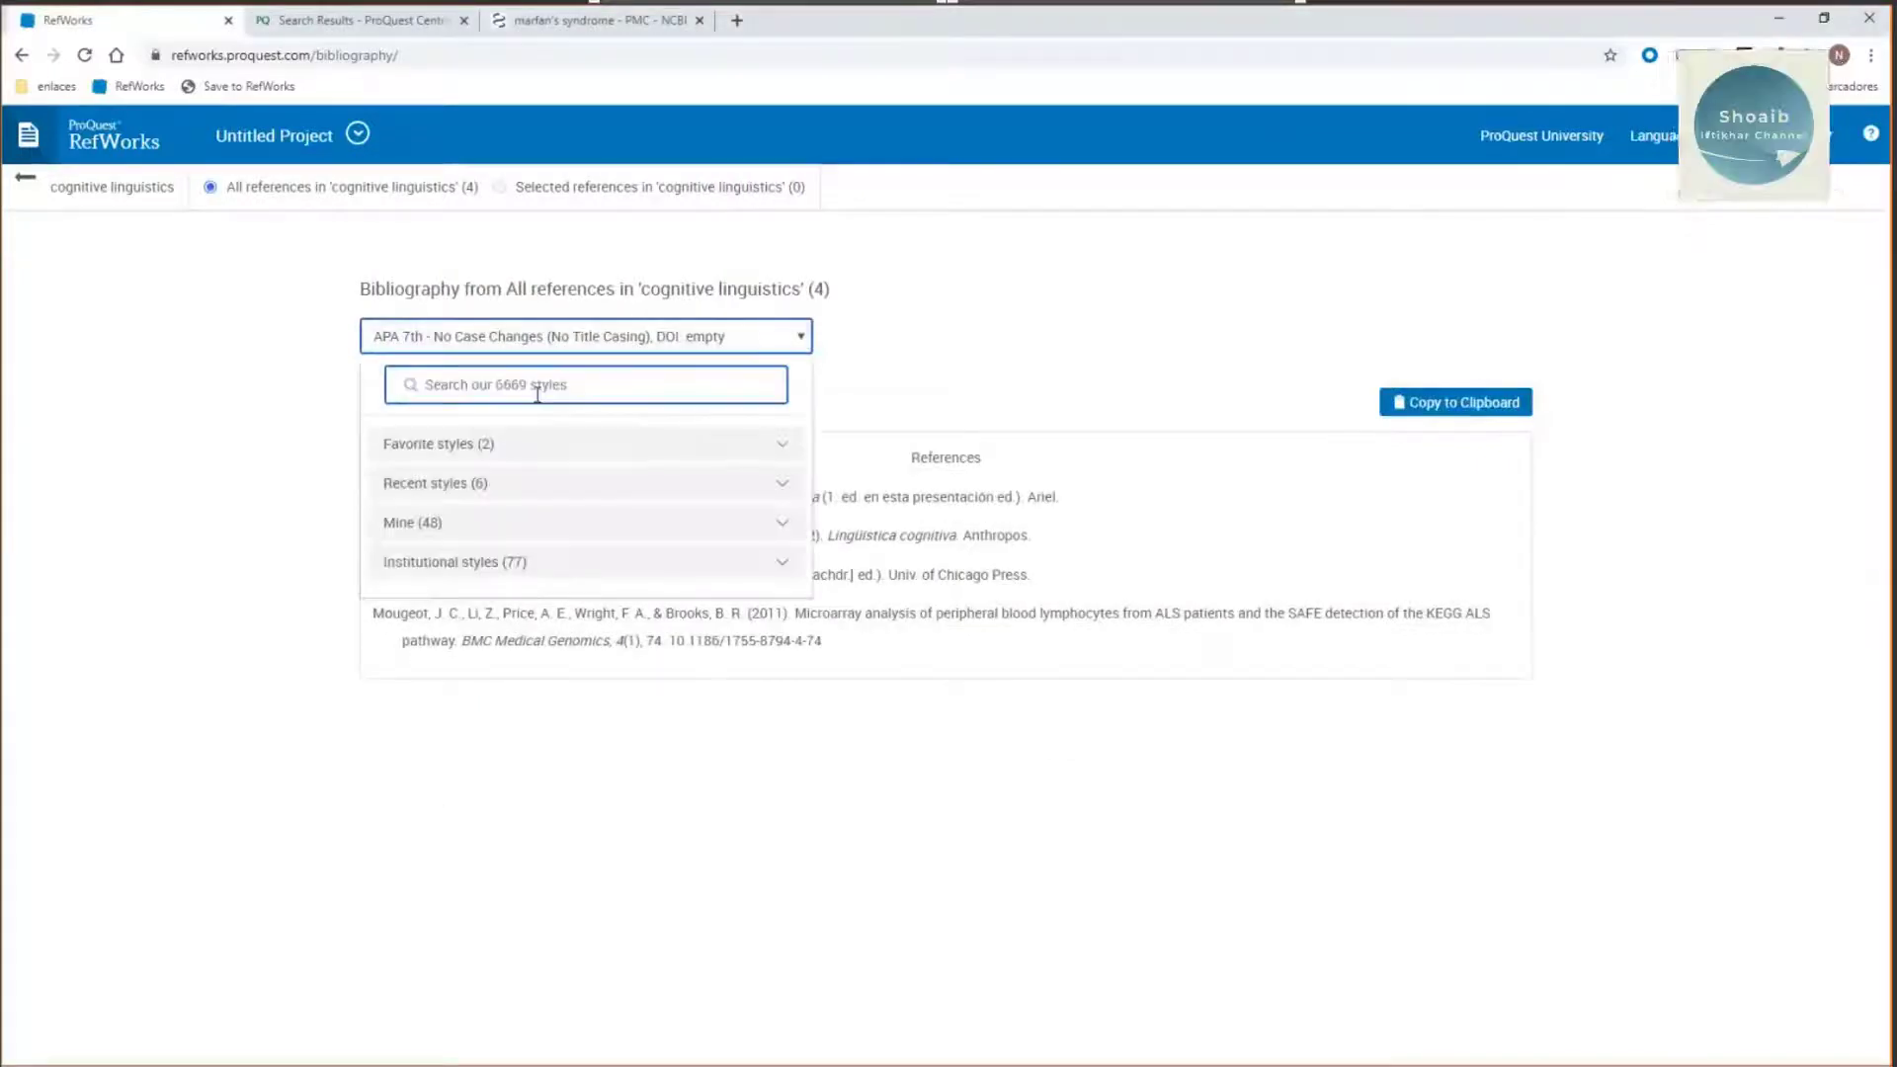
{"action": "left_click", "coordinate": [538, 394]}
{"action": "type", "text": "va"}
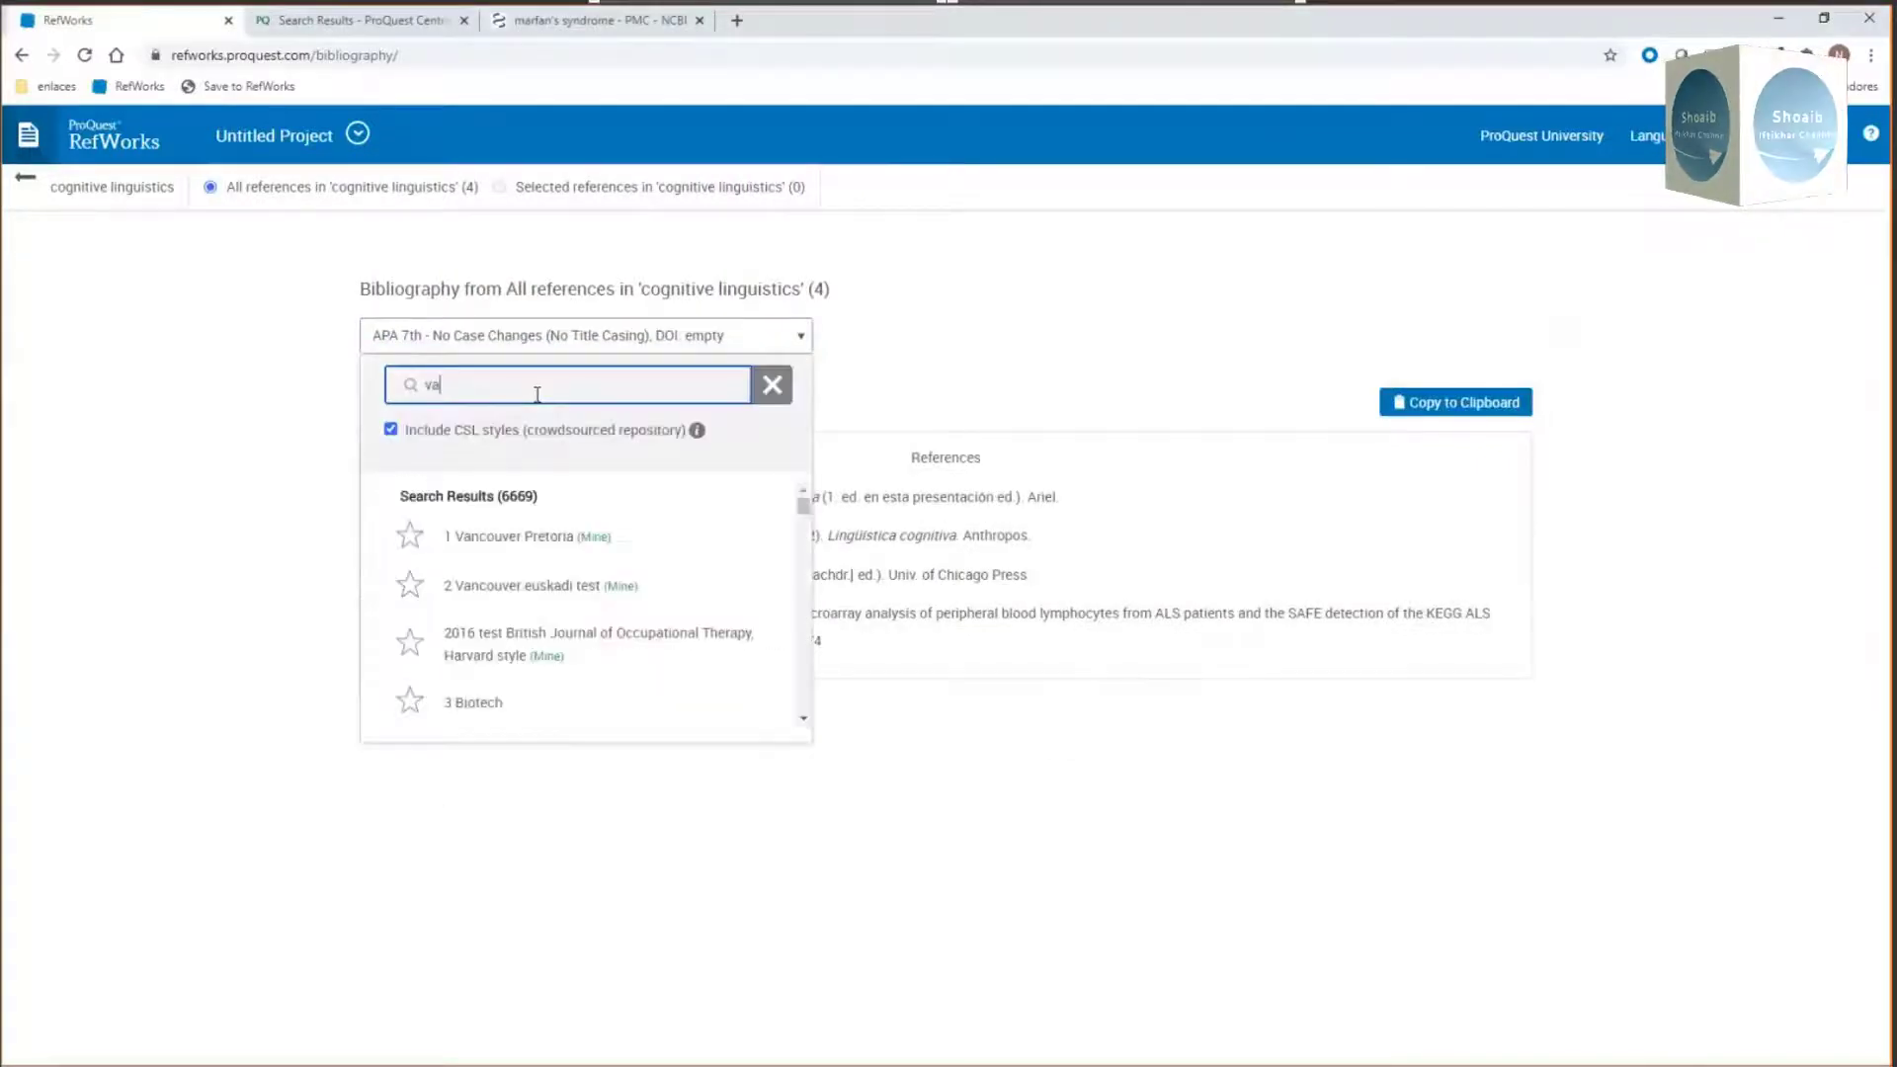
{"action": "type", "text": "ncouv"}
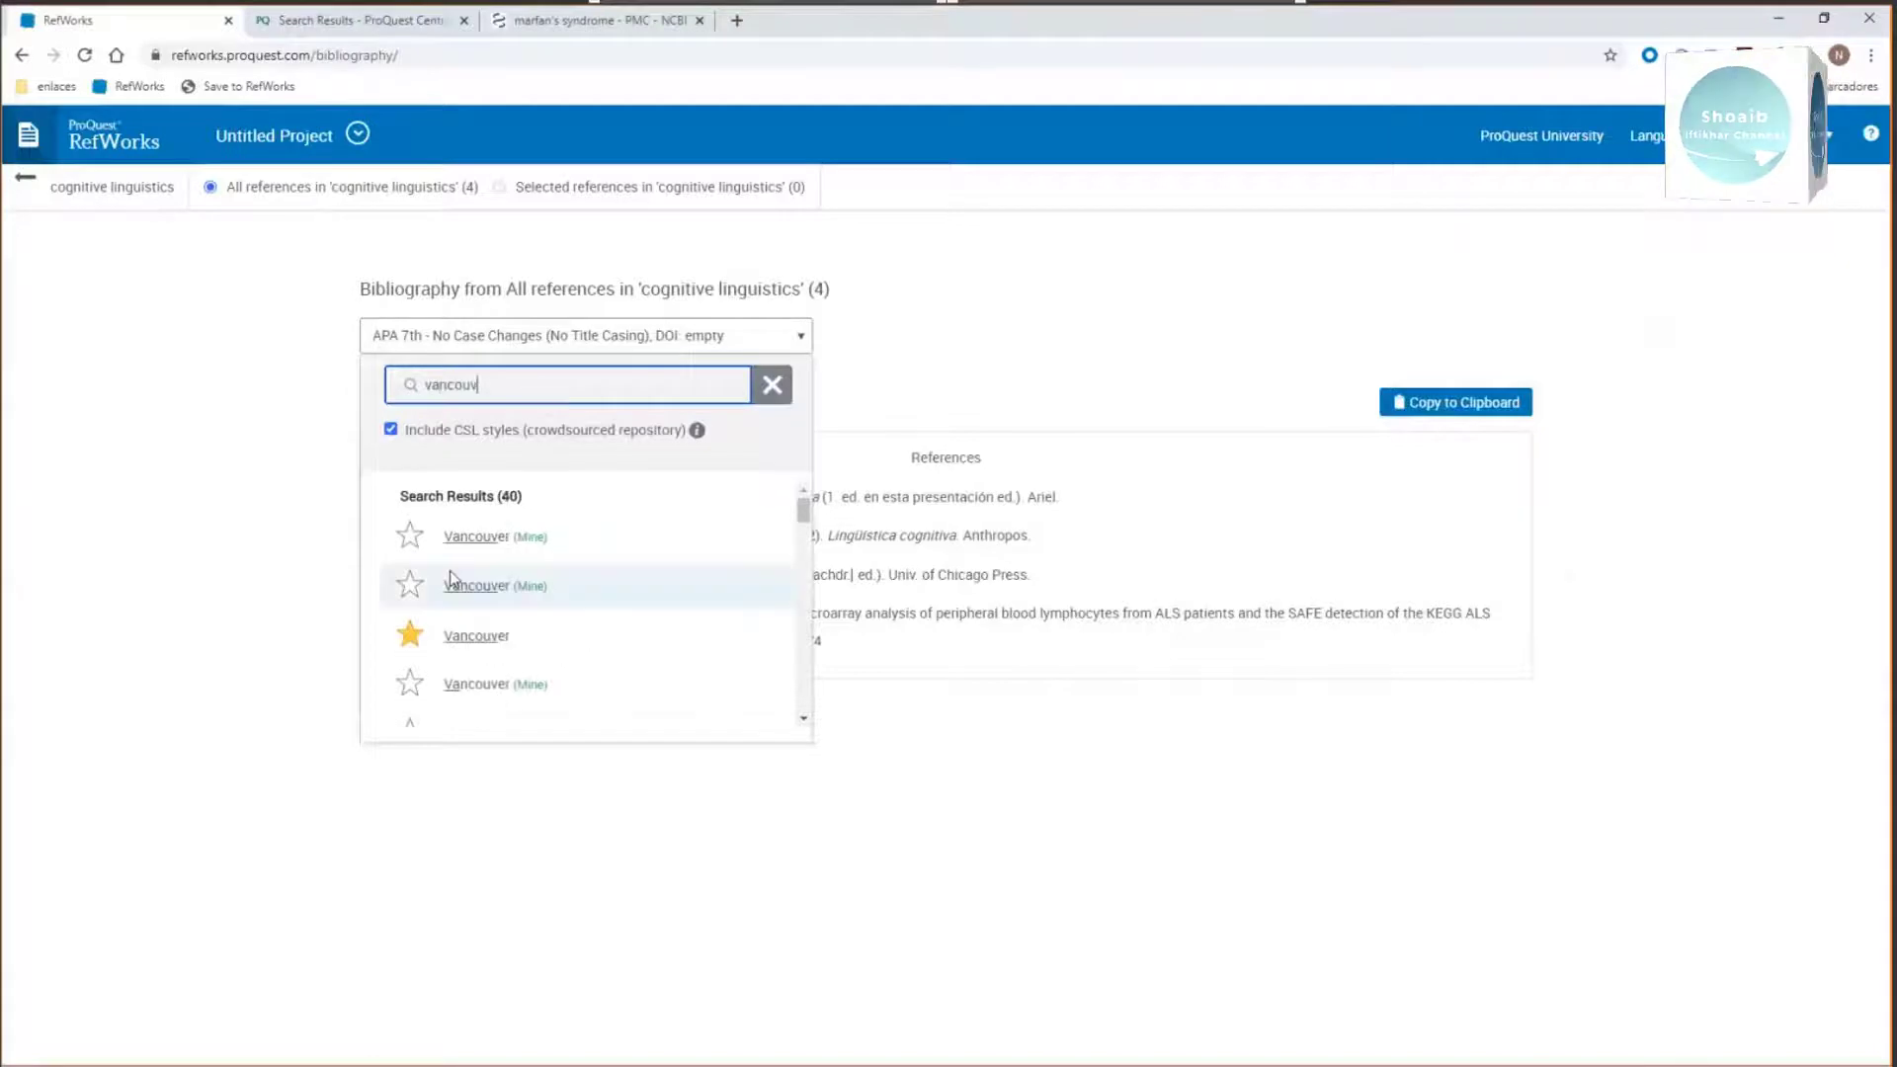
{"action": "left_click", "coordinate": [475, 638]}
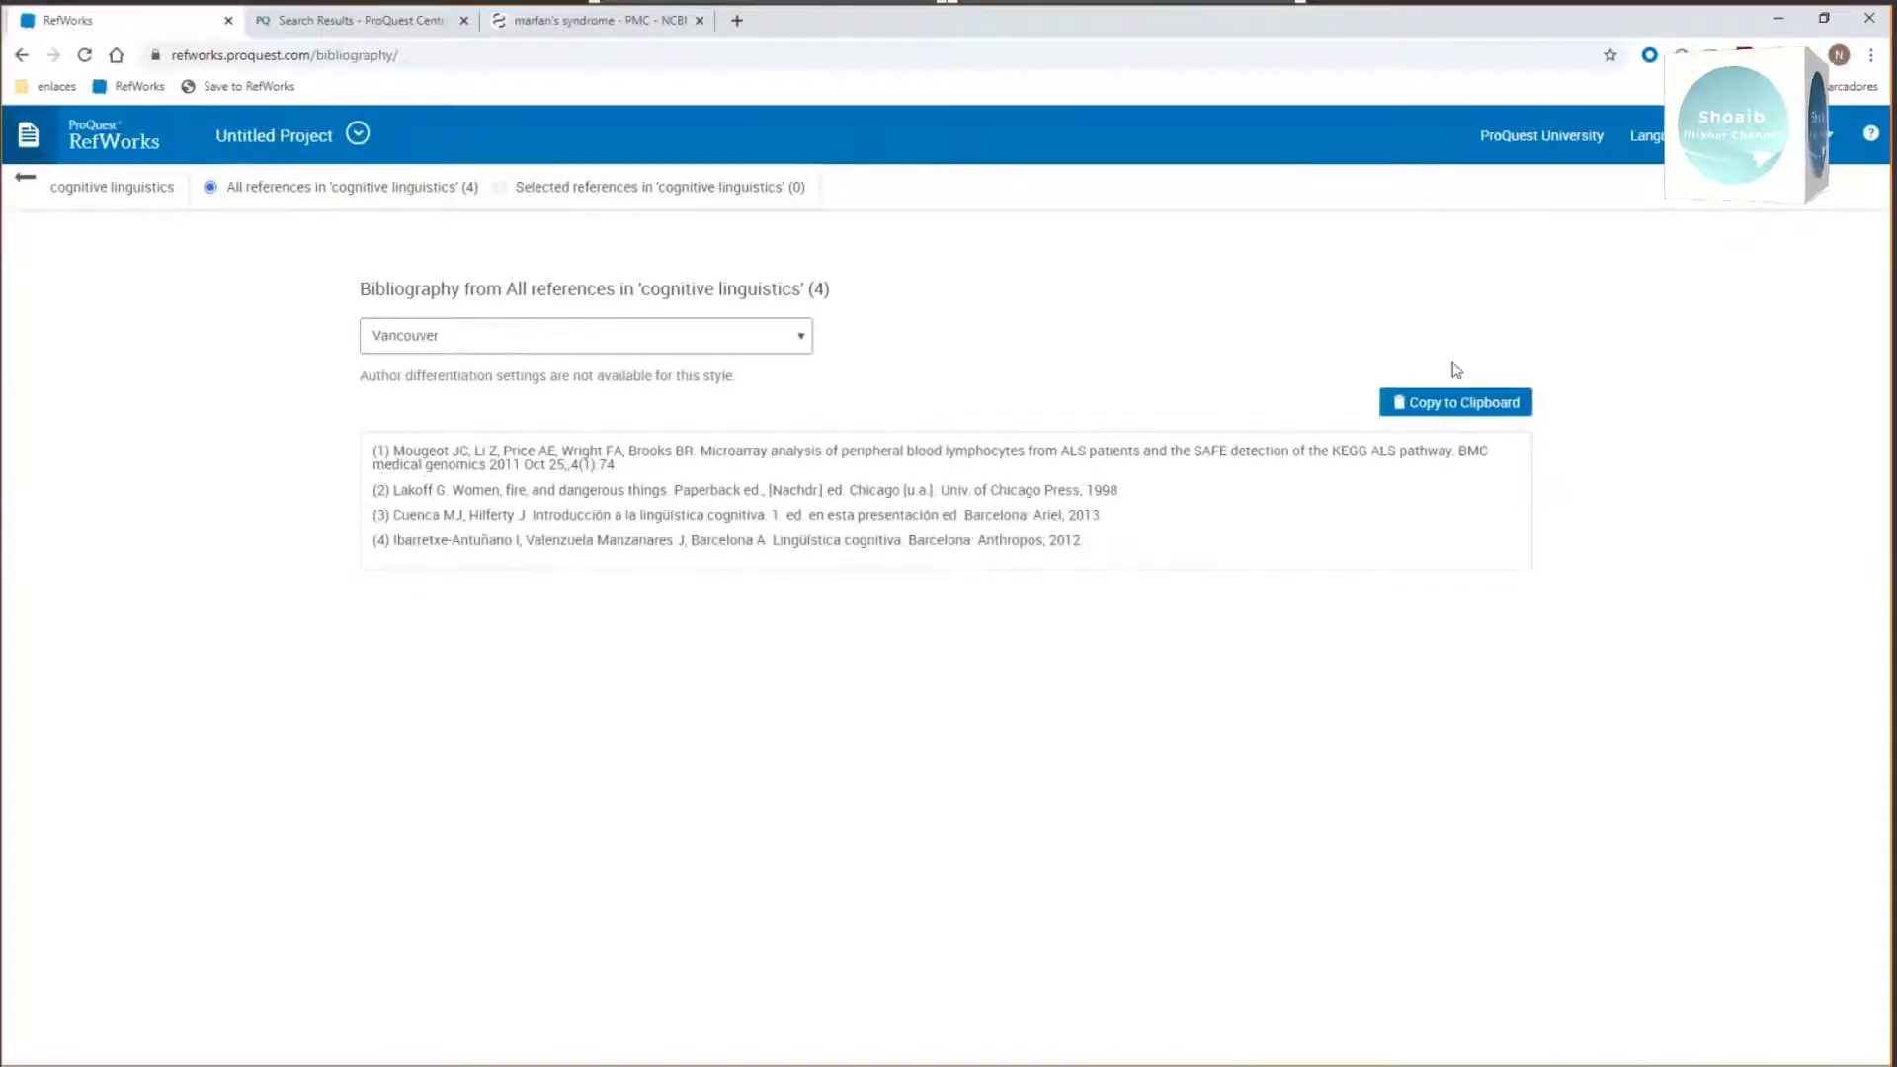
Step: Copy the Vancouver bibliography to the clipboard and paste it into the Word document
{"action": "left_click", "coordinate": [1457, 402]}
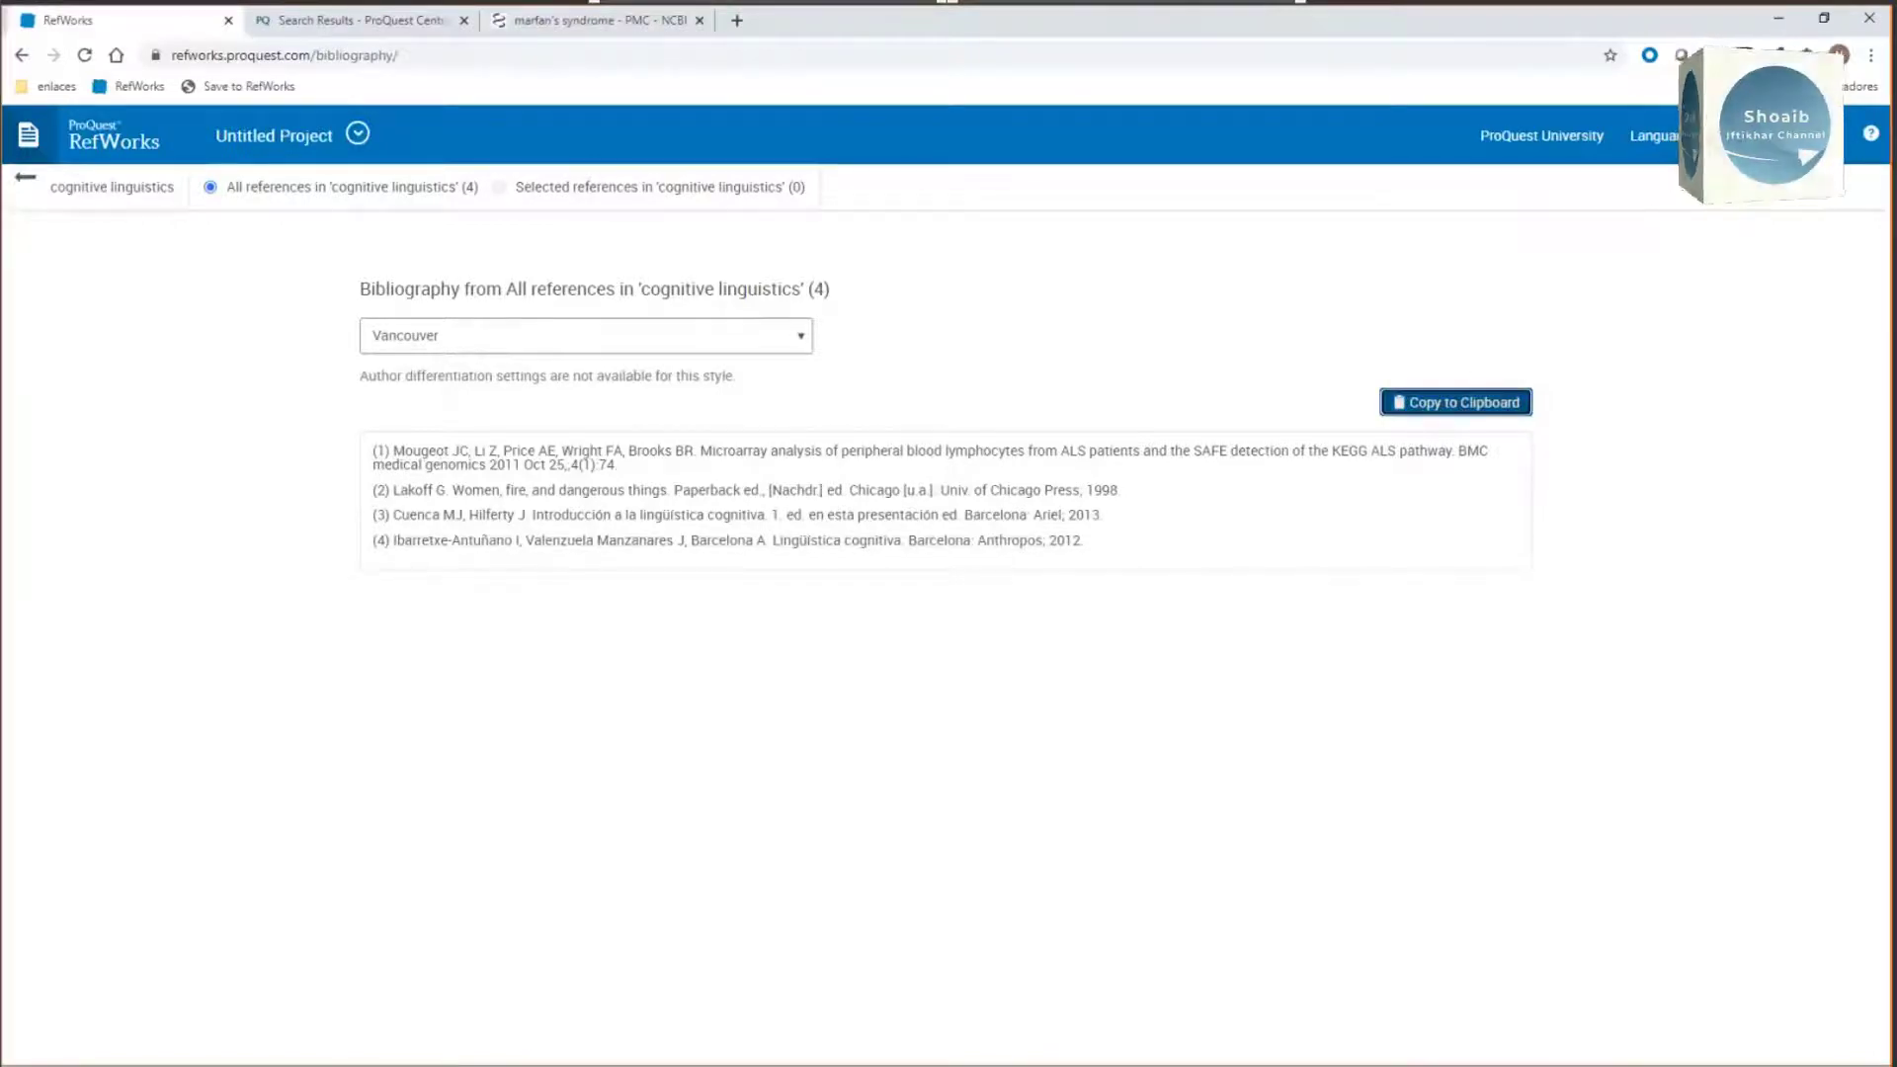
{"action": "key", "text": "alt+Tab"}
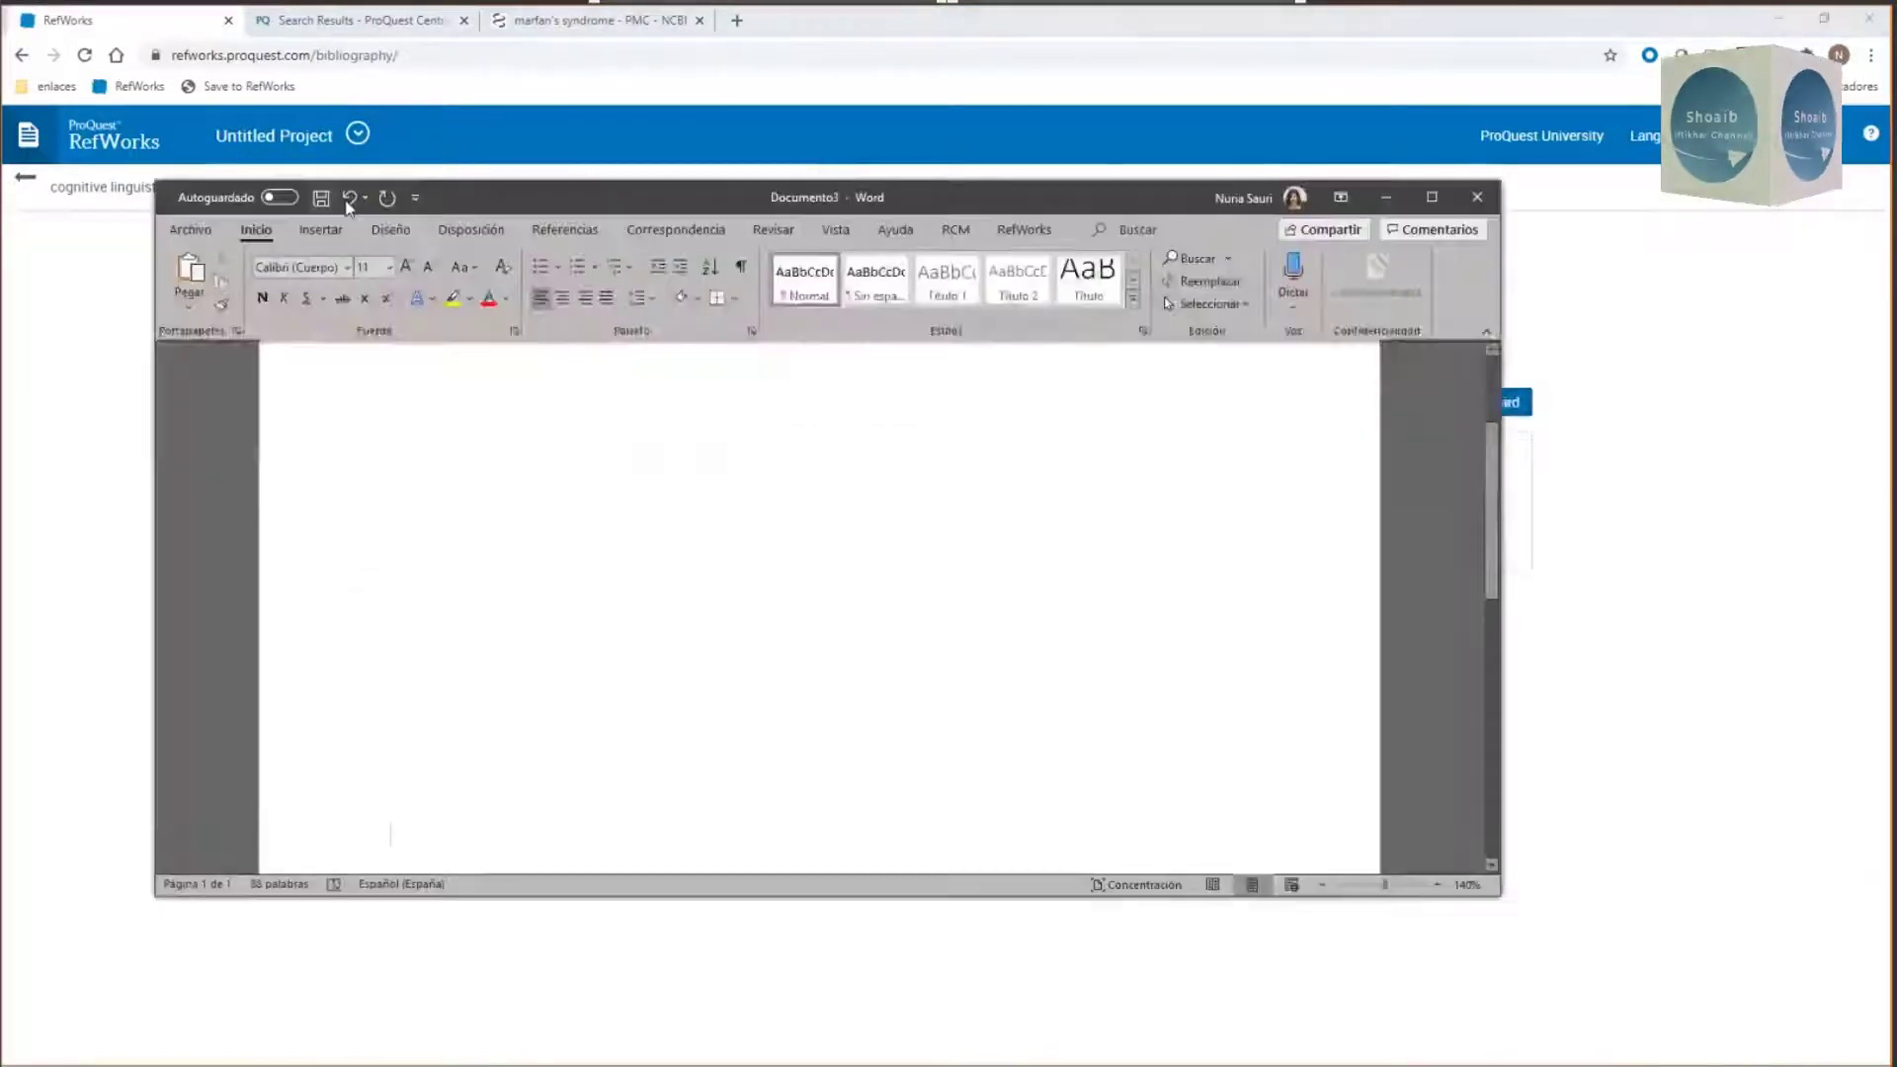
{"action": "key", "text": "ctrl+v"}
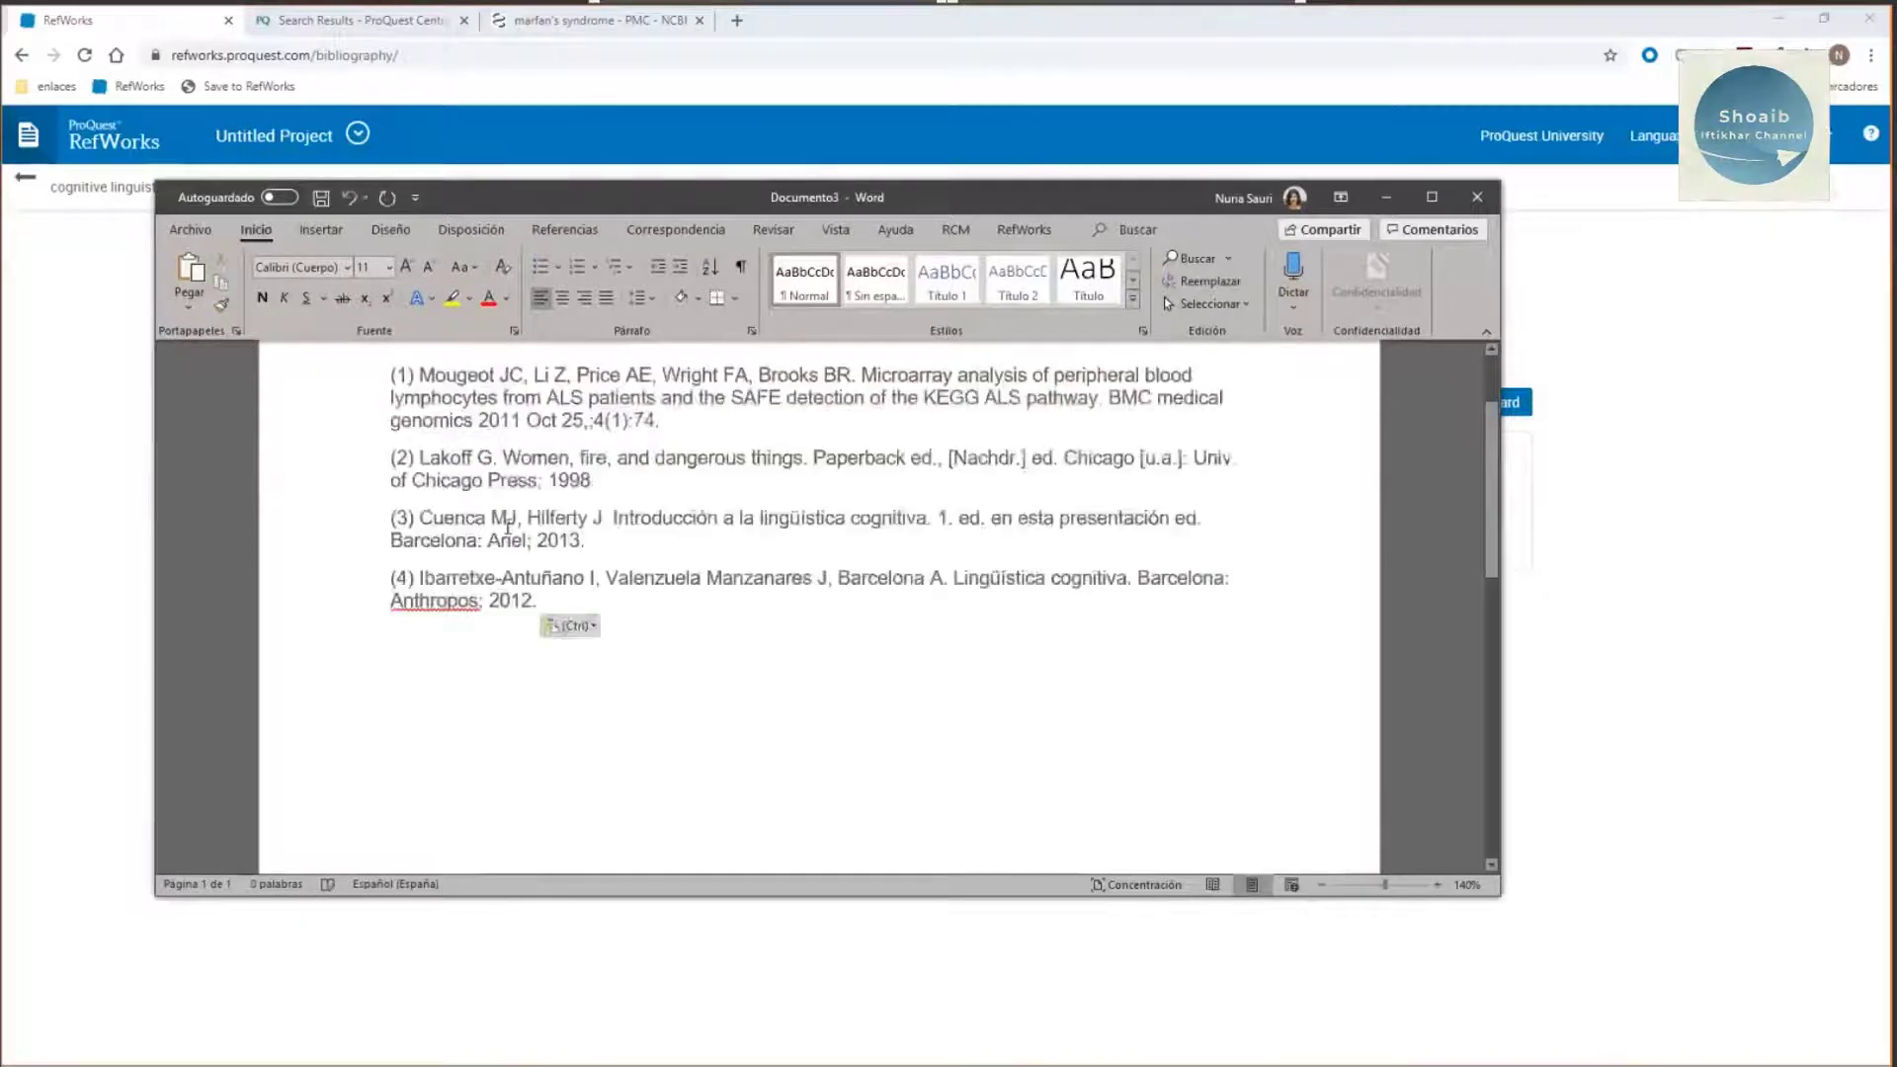
{"action": "scroll", "coordinate": [507, 526], "scroll_direction": "up", "scroll_amount": 2}
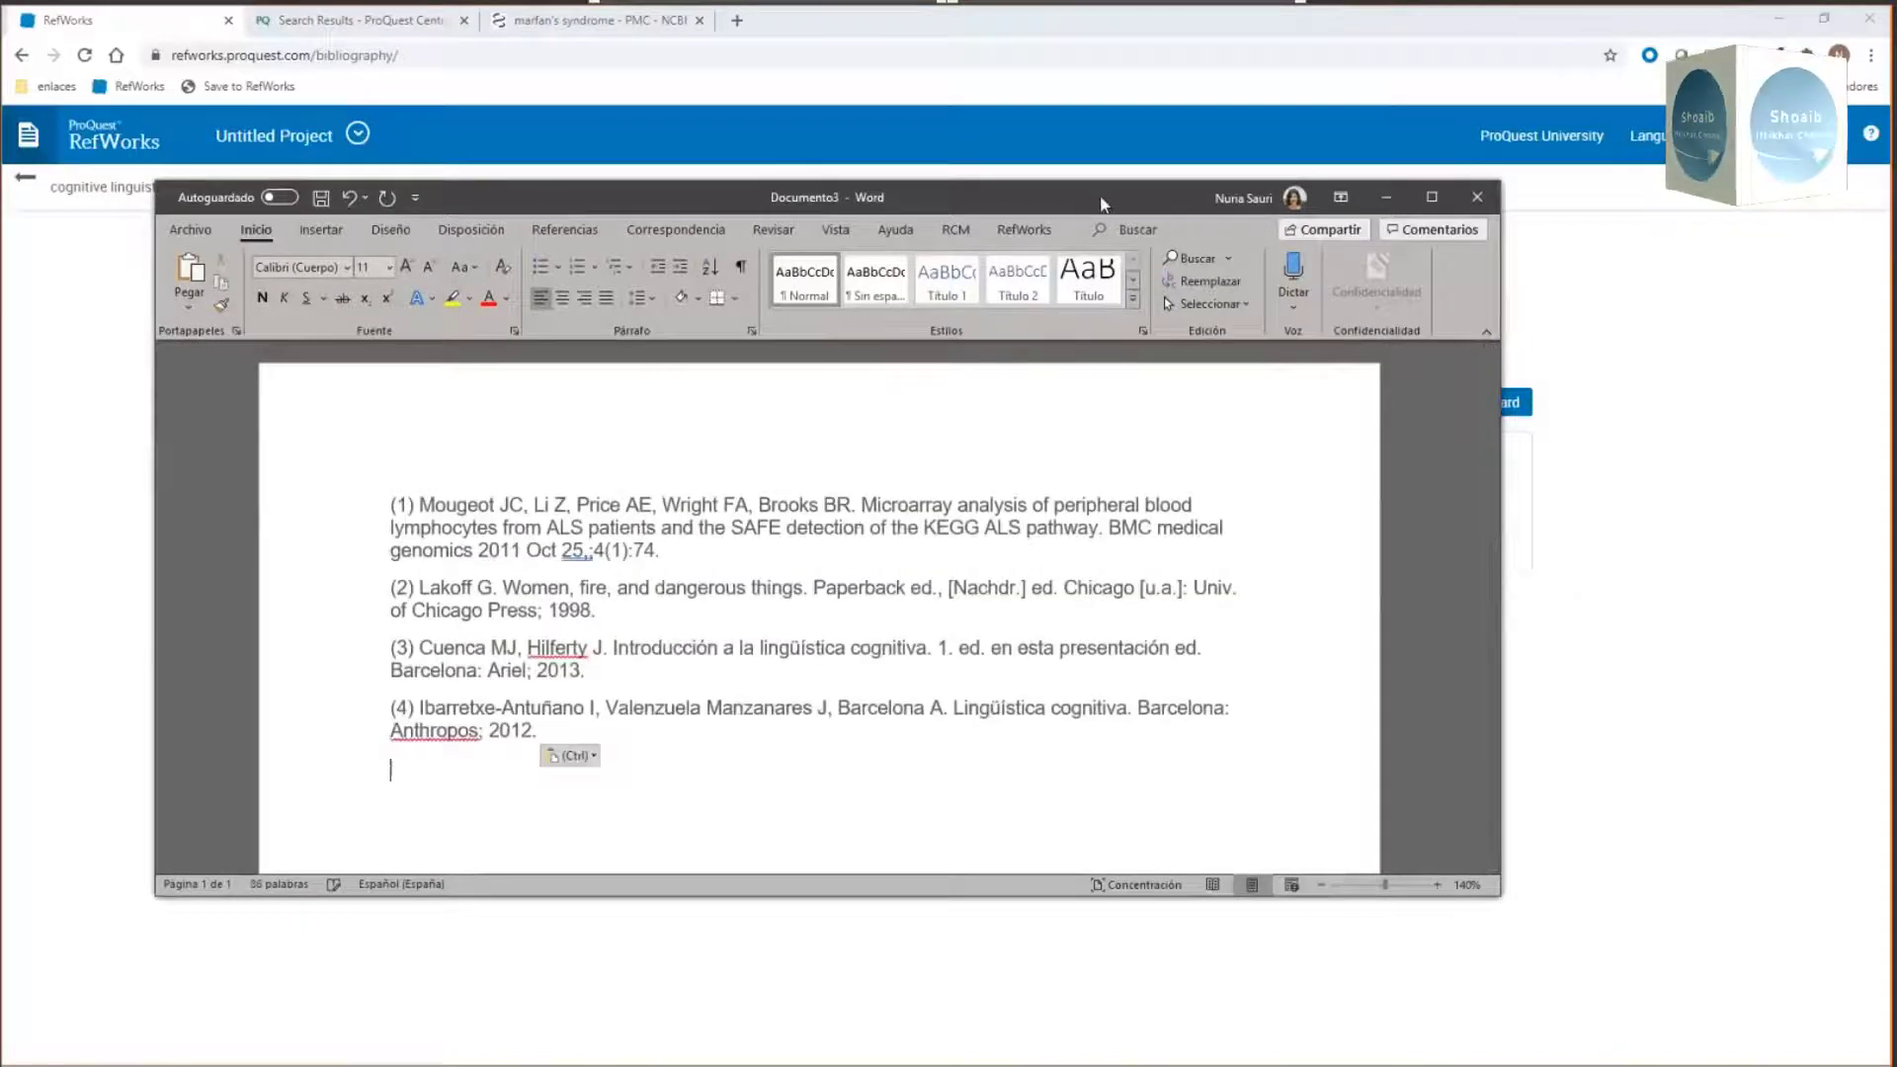
Step: Minimise Word and go back from the bibliography to the cognitive linguistics folder in RefWorks
{"action": "left_click", "coordinate": [1386, 198]}
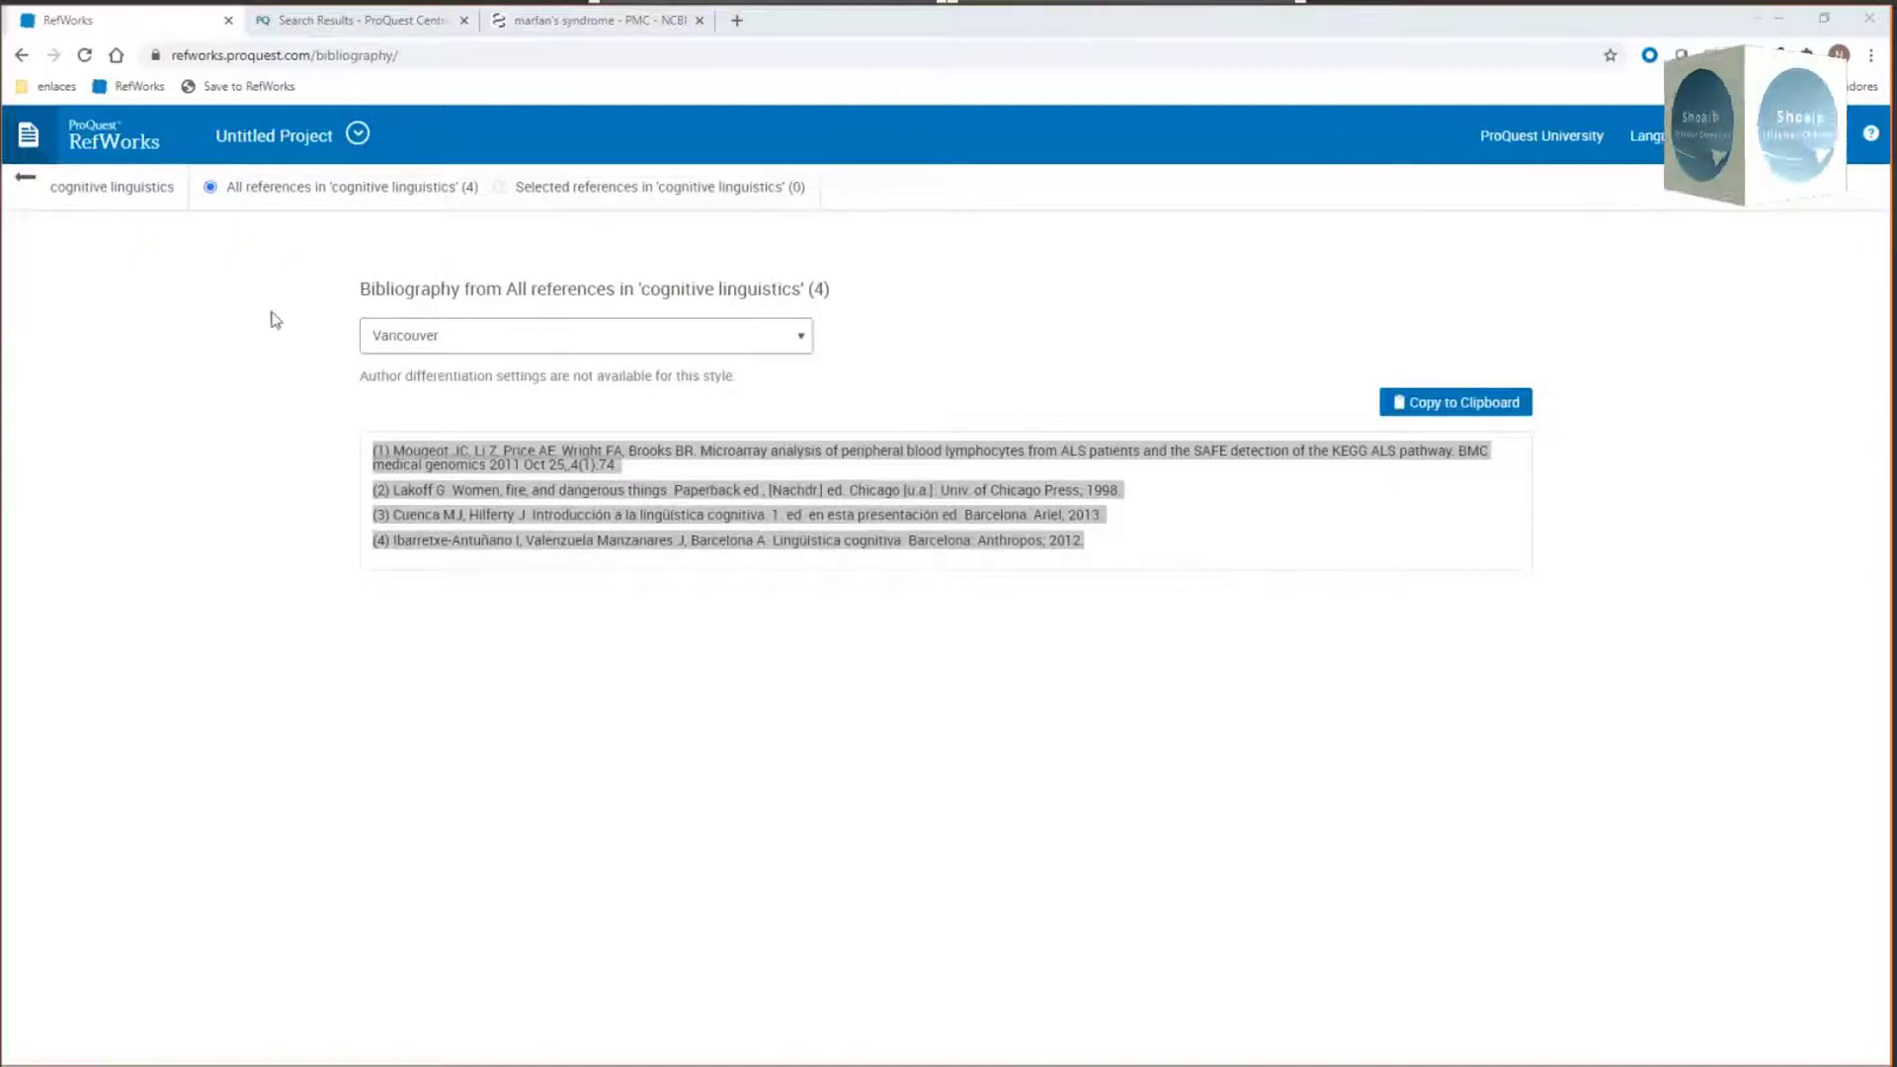
{"action": "left_click", "coordinate": [91, 194]}
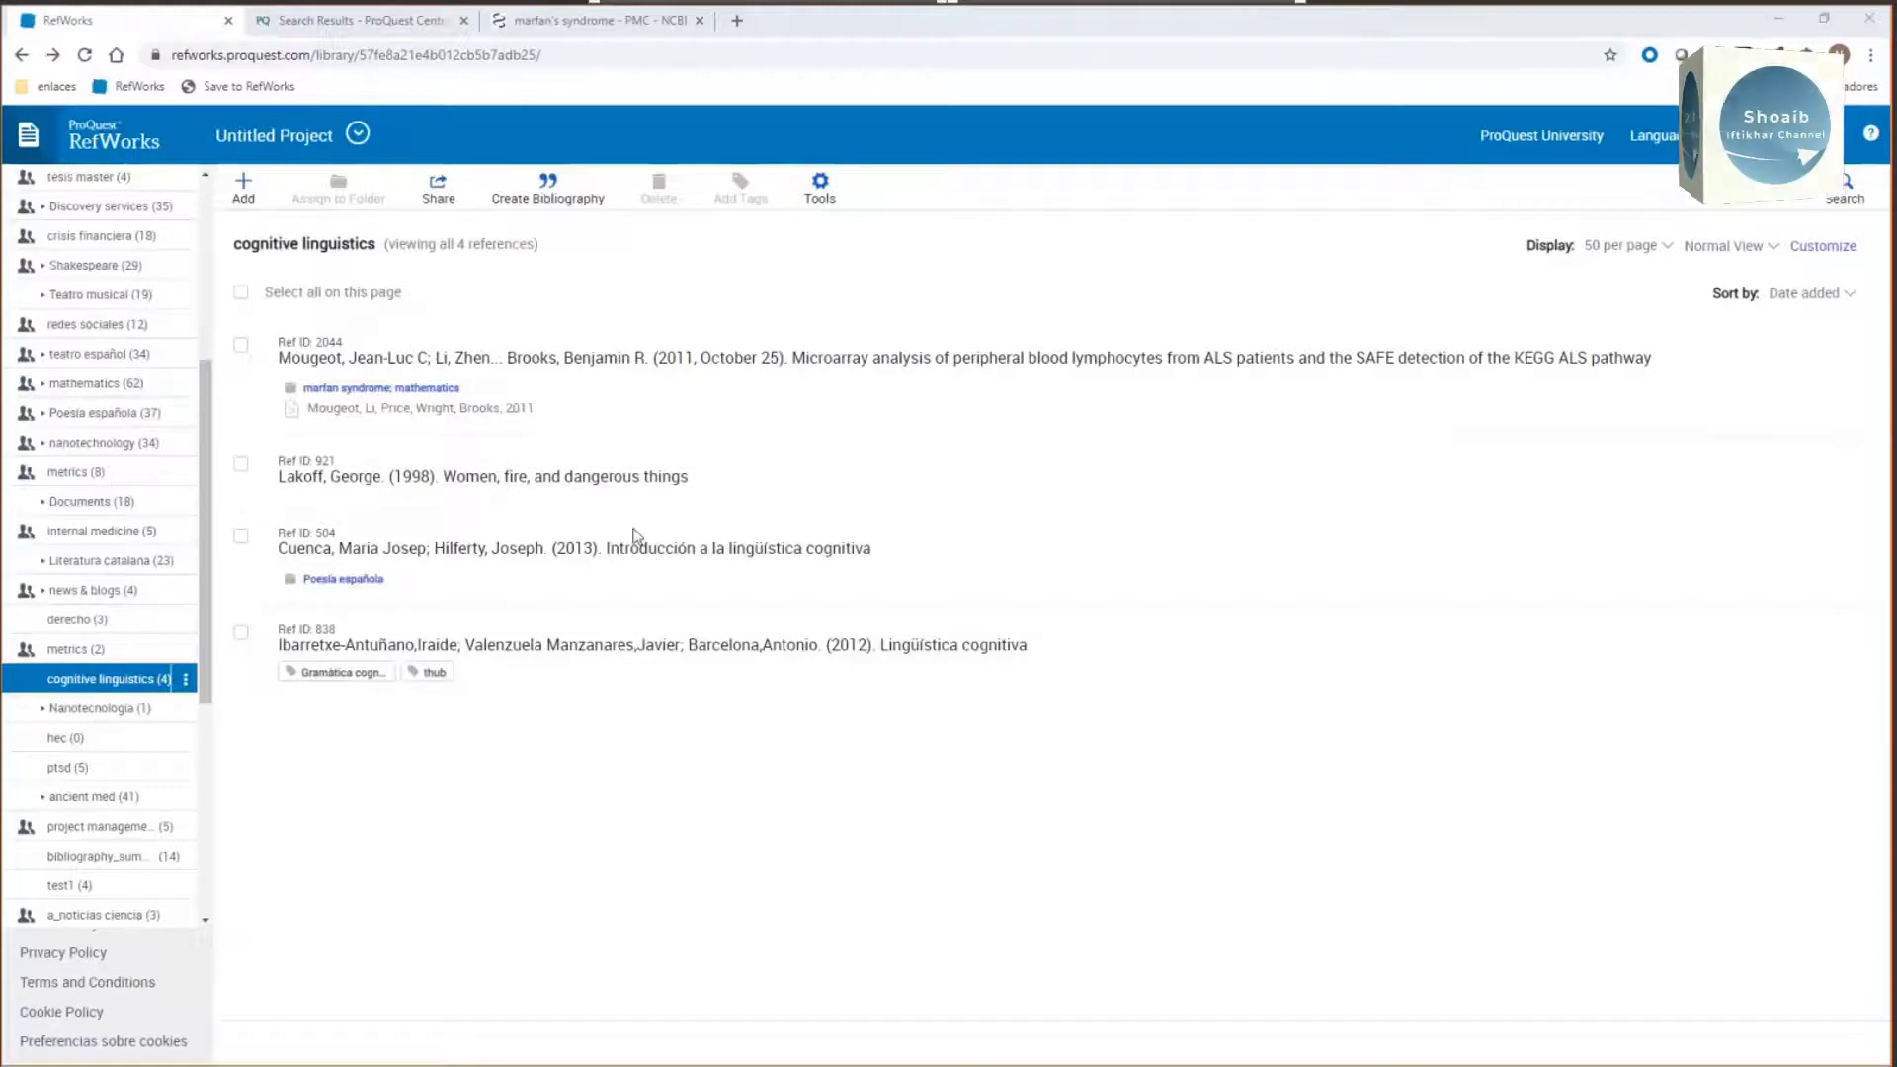
Step: Switch to Word, maximise its window, search the Office add-ins store for "refworks" and close the store without adding anything
{"action": "key", "text": "alt+Tab"}
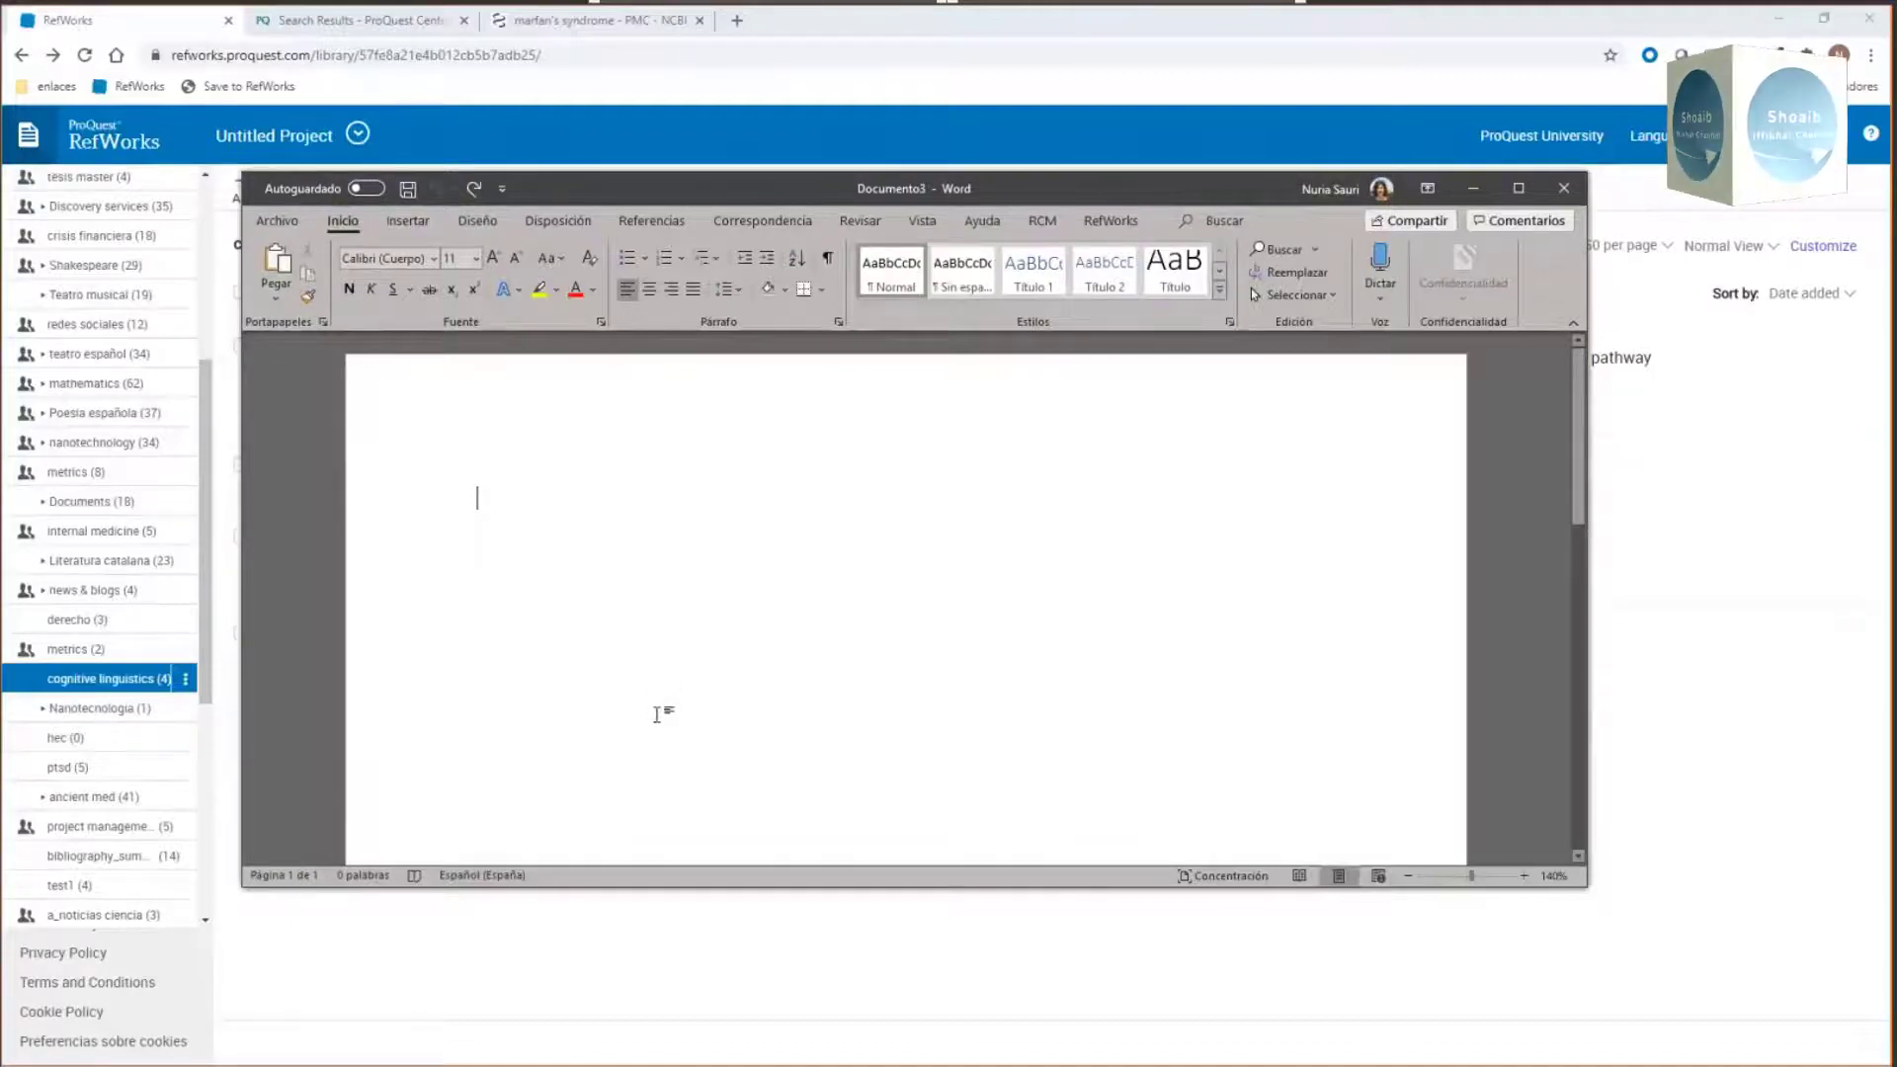
{"action": "left_click", "coordinate": [408, 222]}
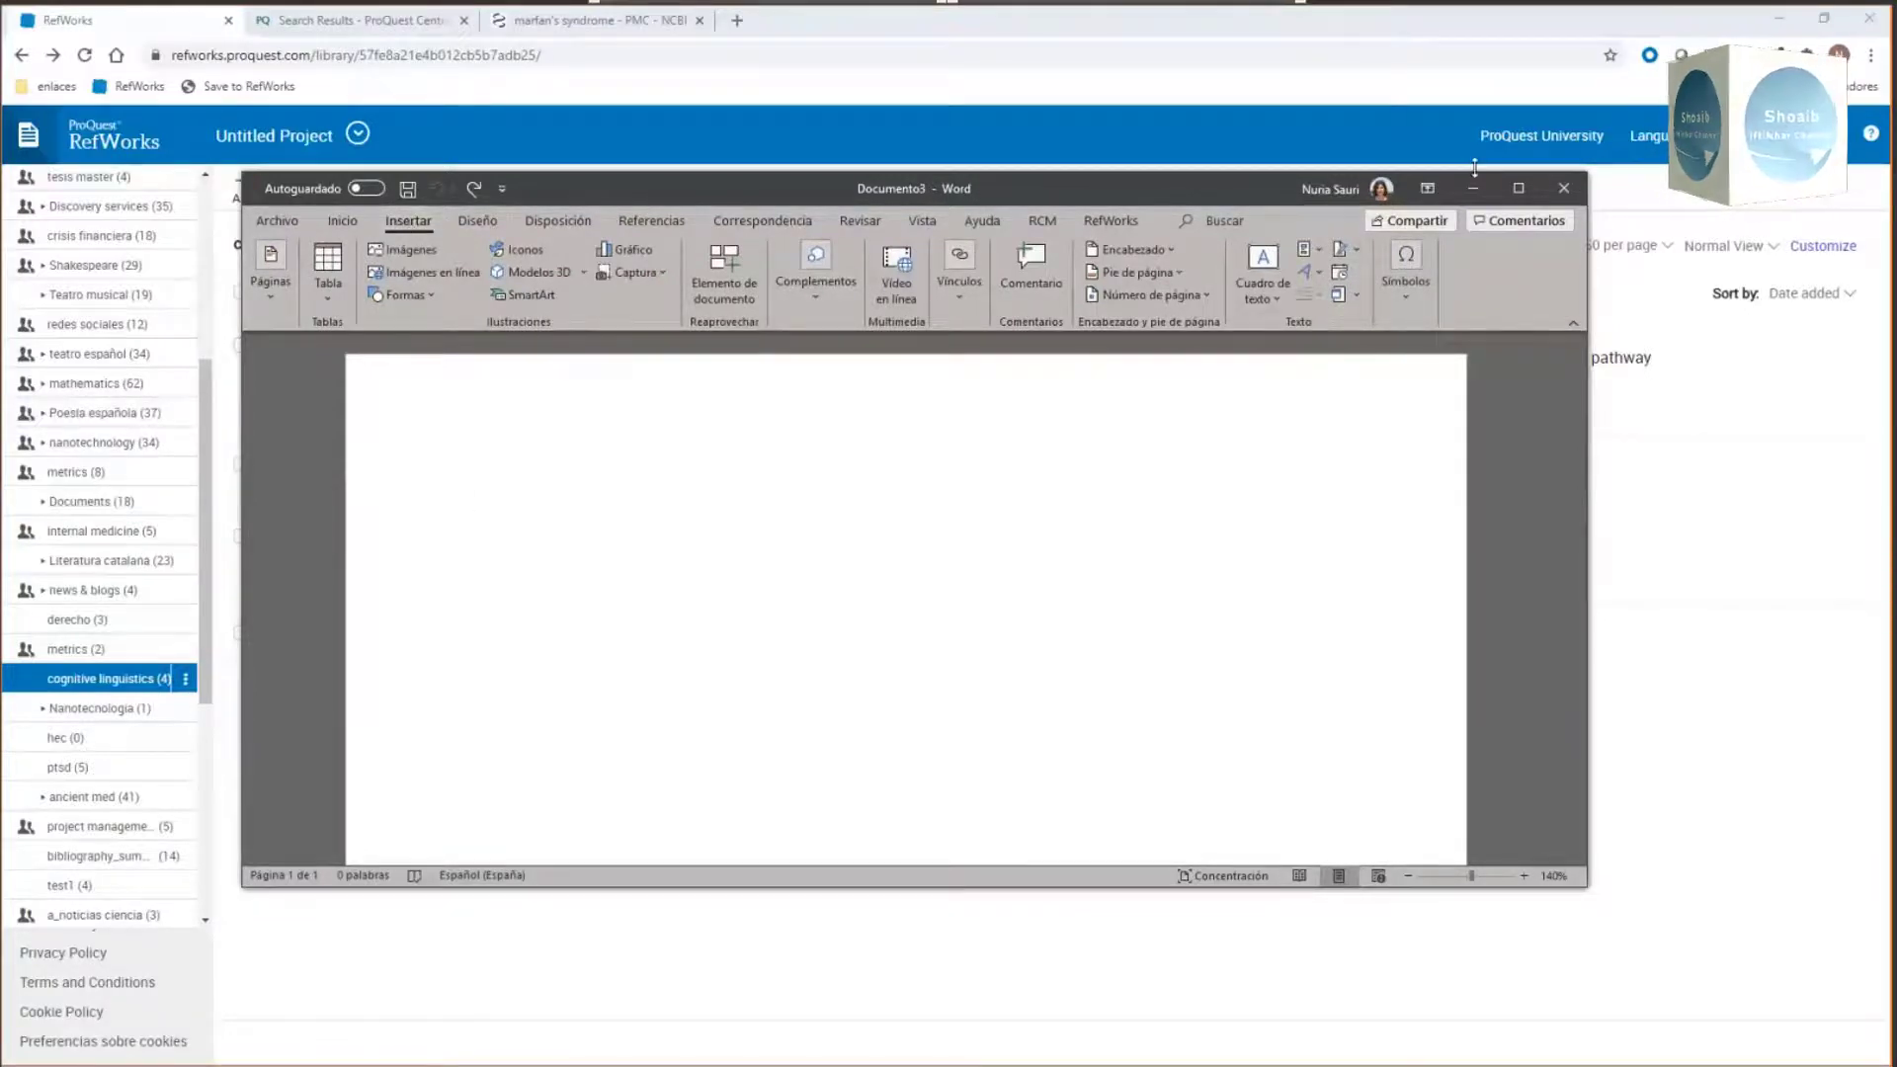
{"action": "left_click", "coordinate": [1520, 189]}
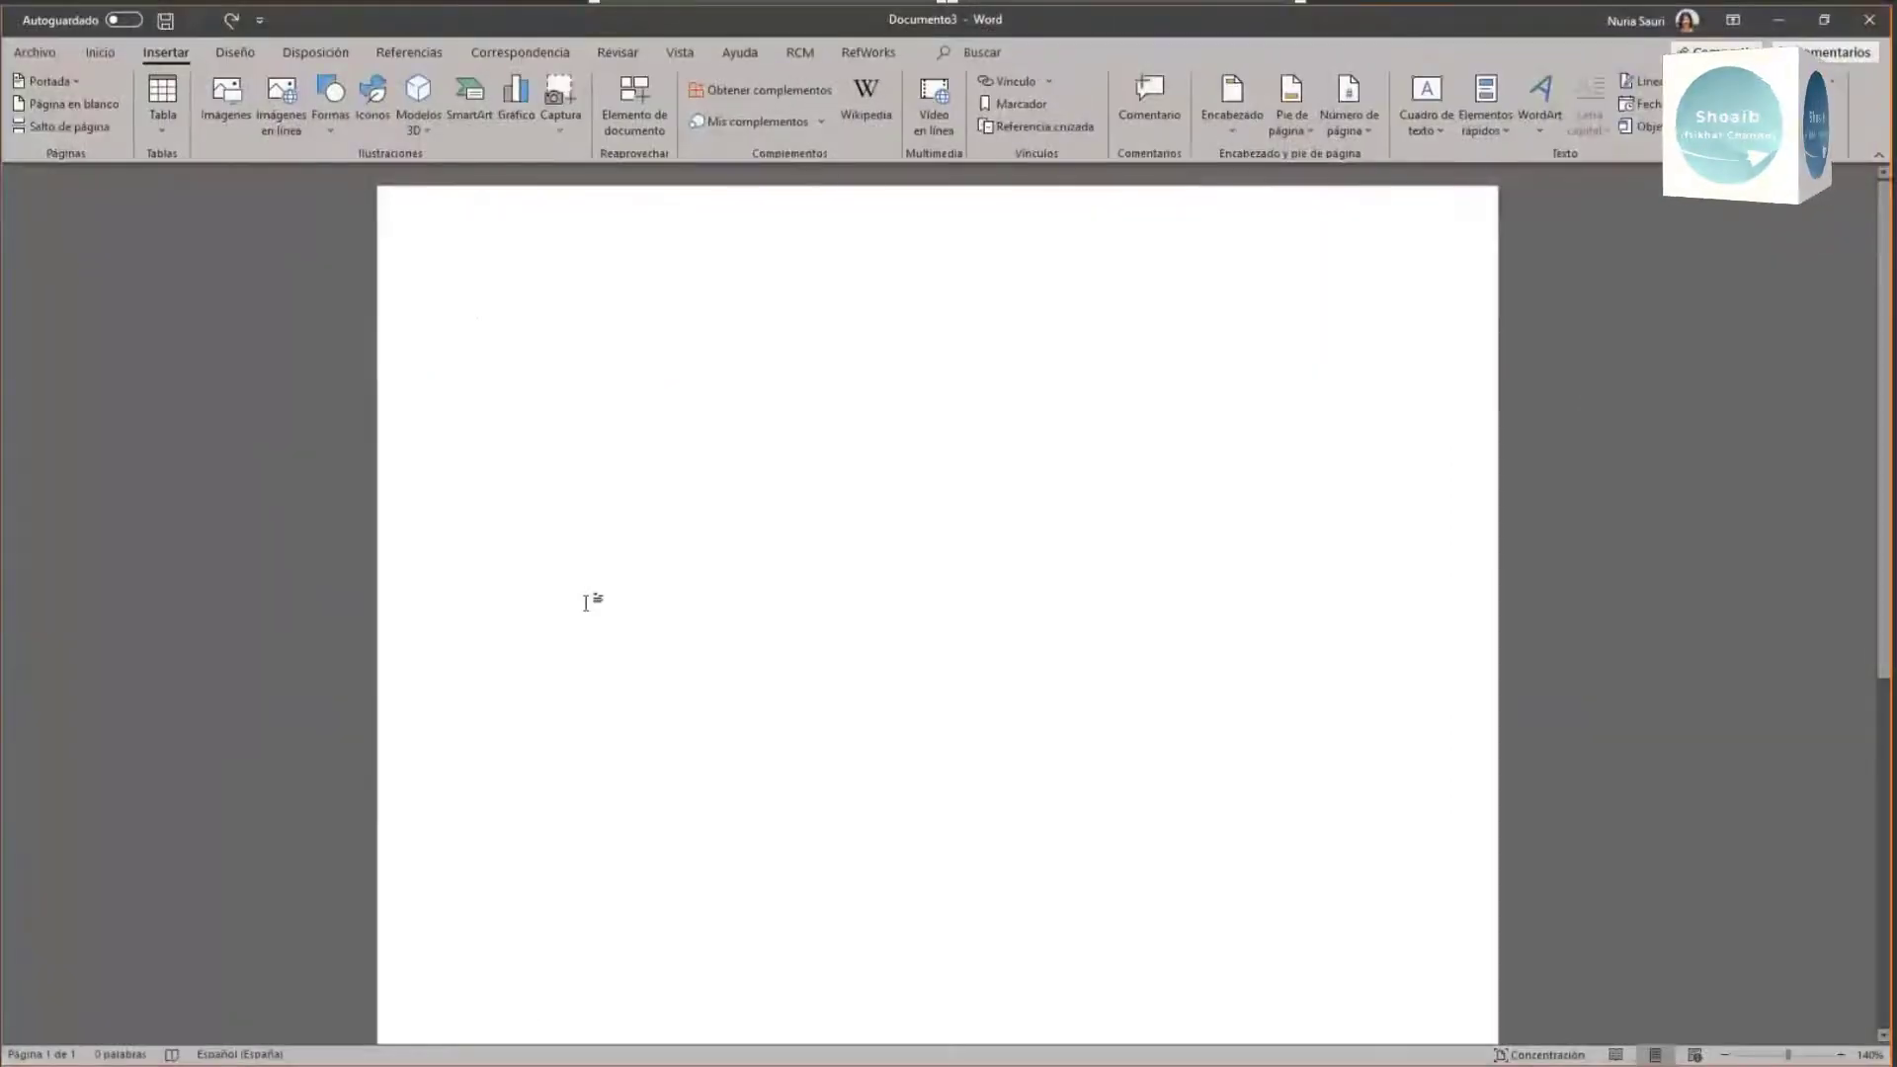
{"action": "left_click", "coordinate": [708, 94]}
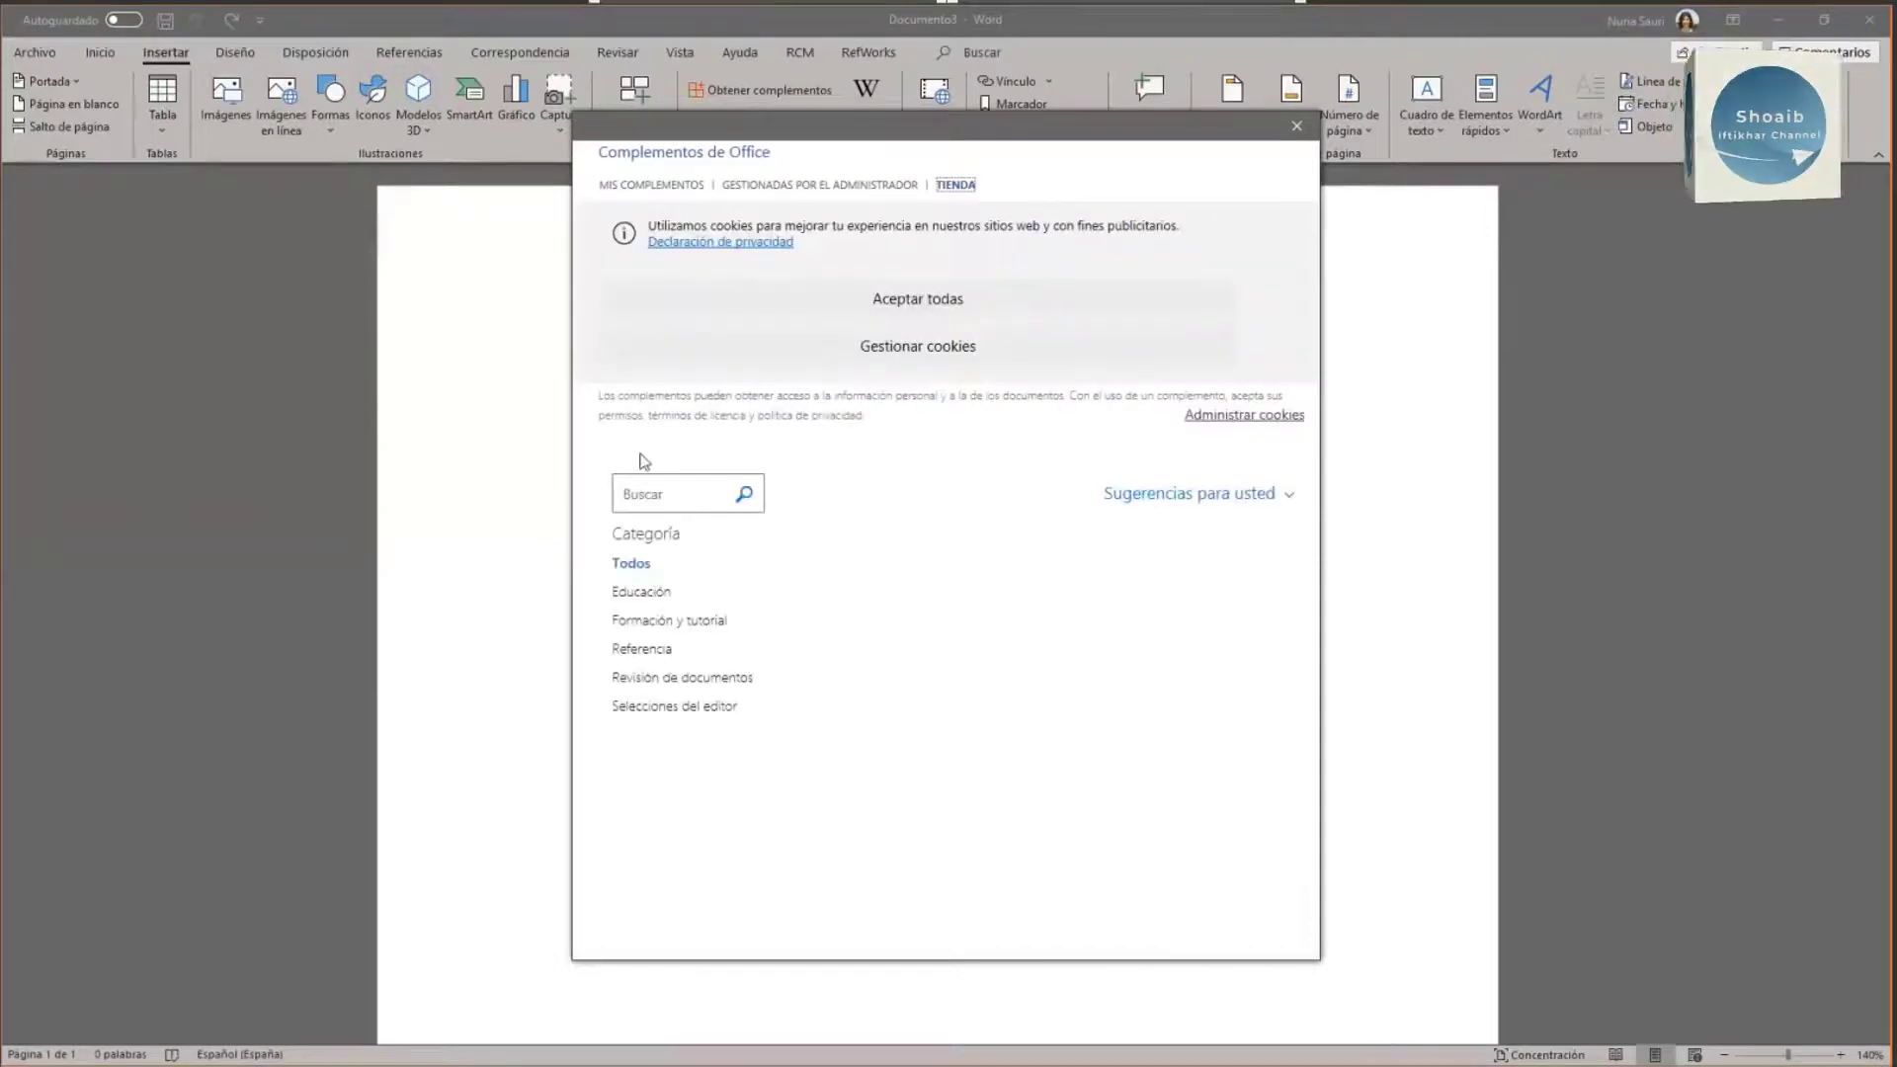
{"action": "left_click", "coordinate": [668, 504]}
{"action": "type", "text": "refworks"}
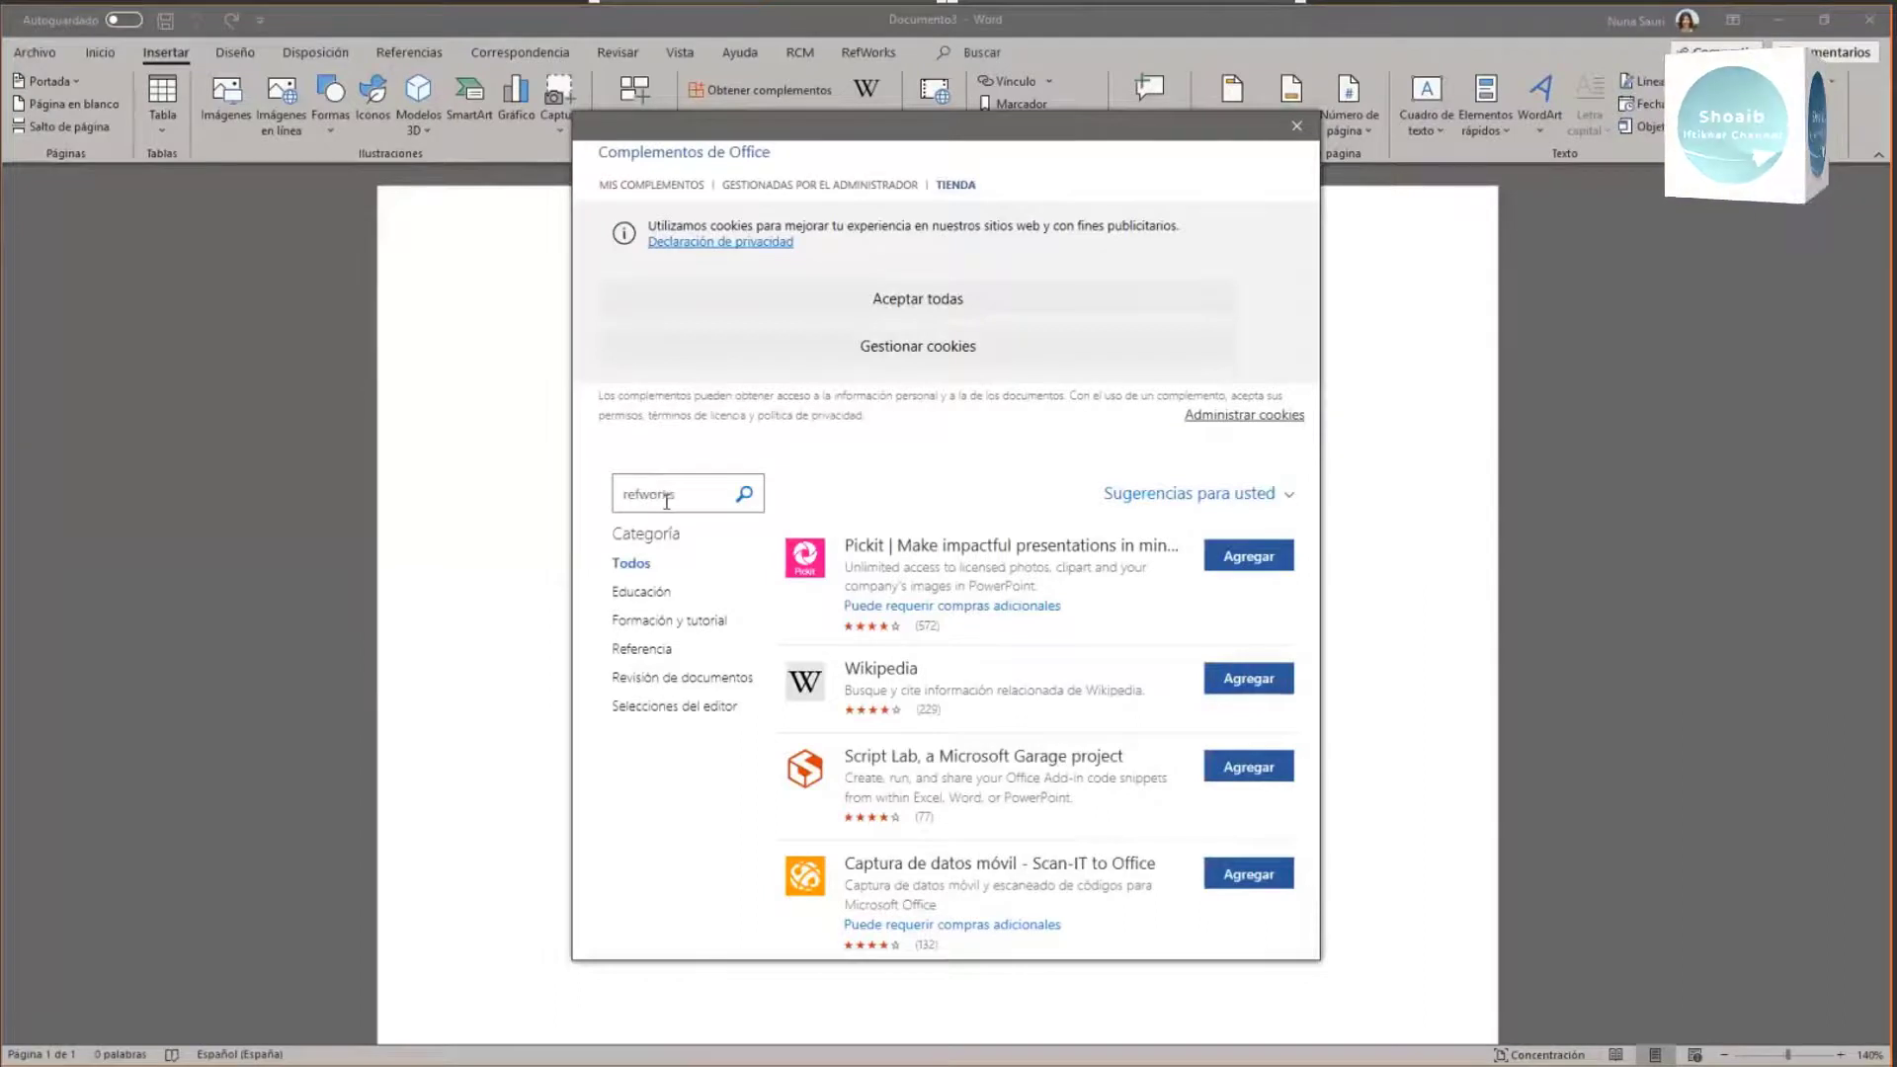
{"action": "left_click", "coordinate": [746, 496]}
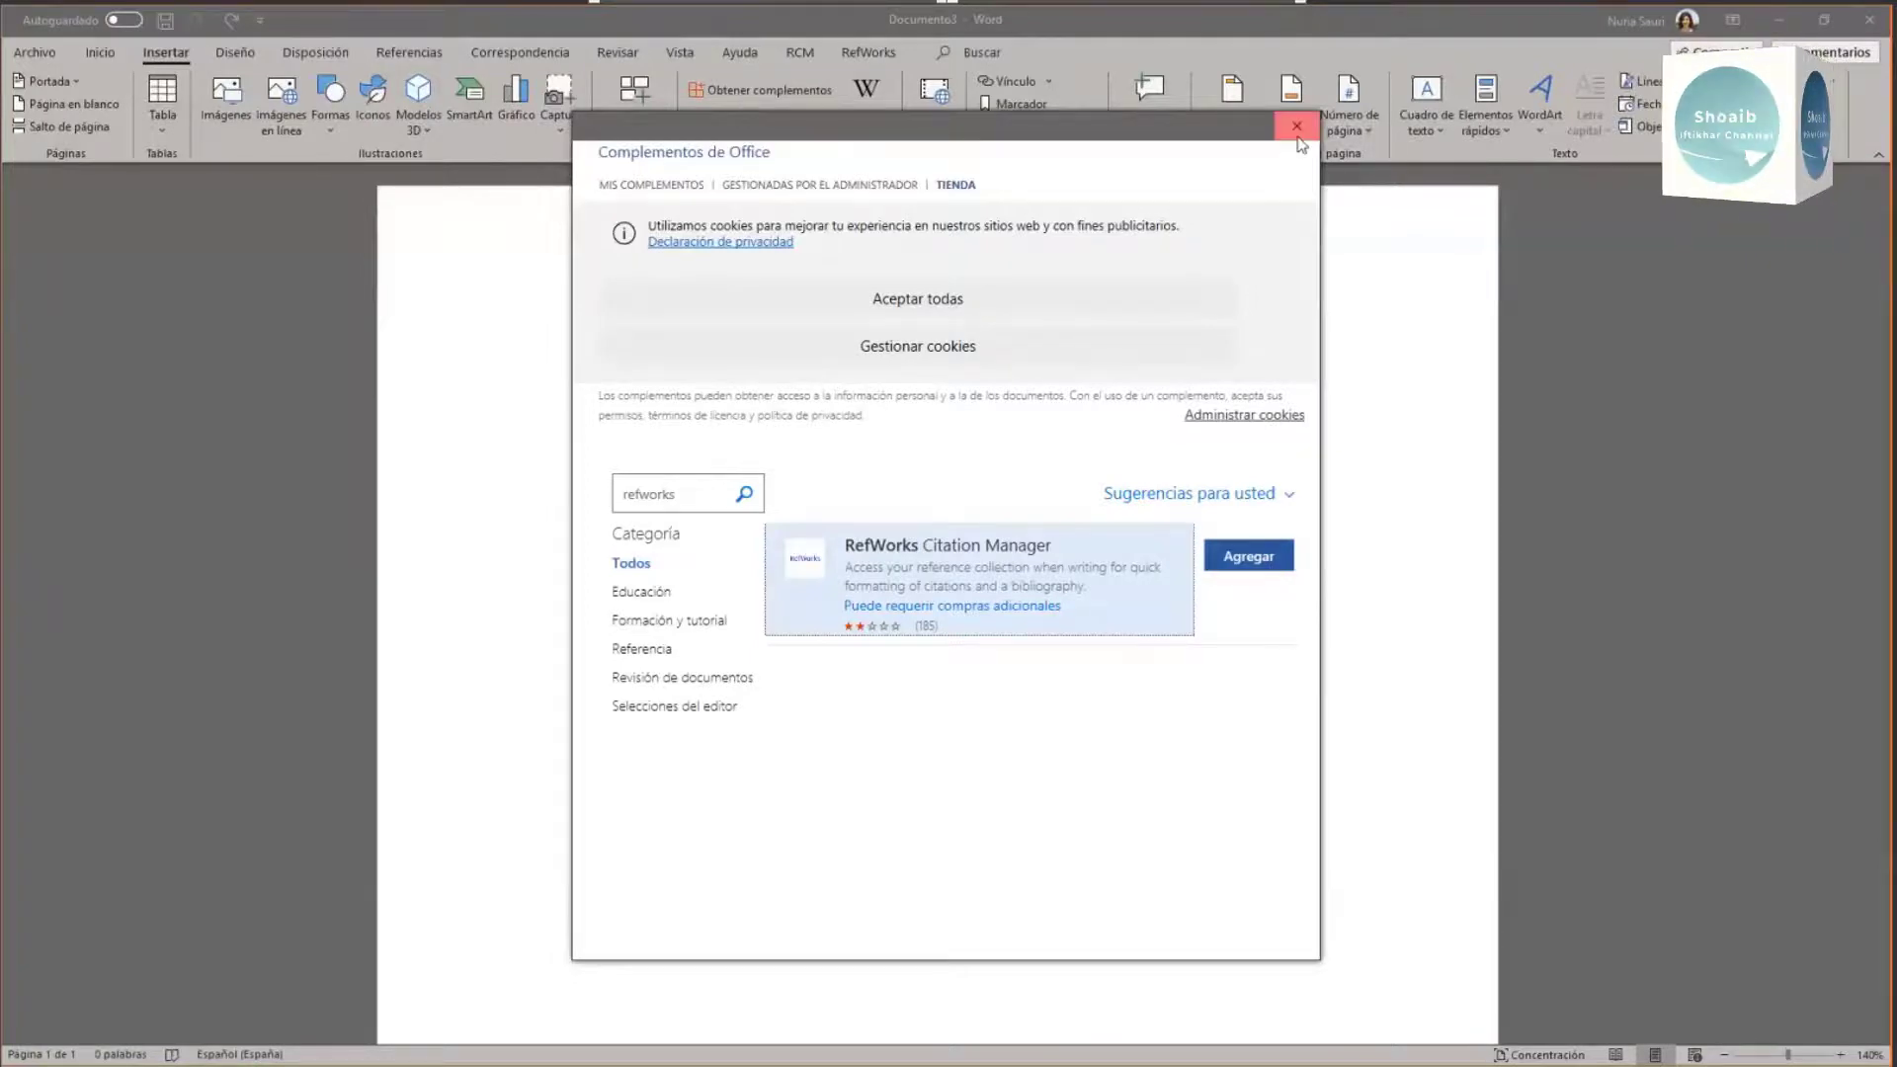
{"action": "left_click", "coordinate": [1297, 126]}
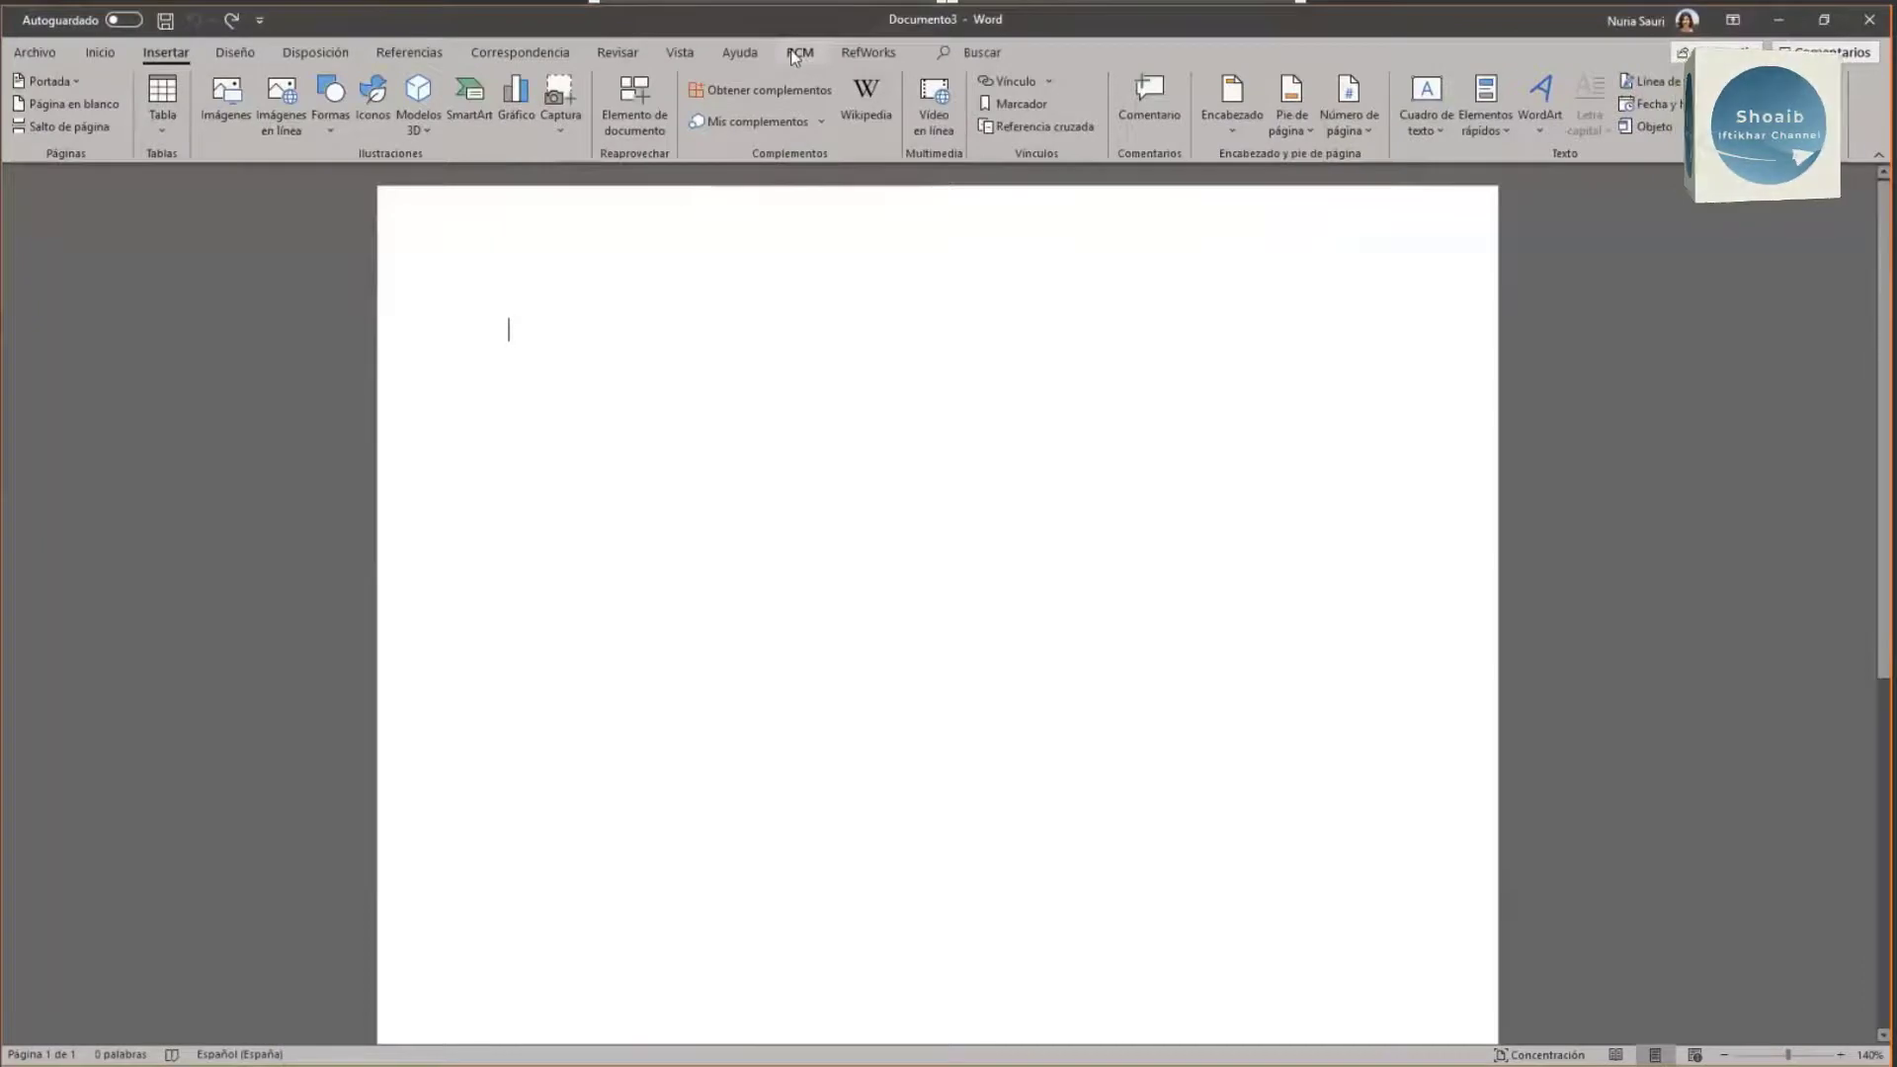
Step: Open the RefWorks Citation Manager sidebar in Word and dismiss its important message
{"action": "left_click", "coordinate": [798, 53]}
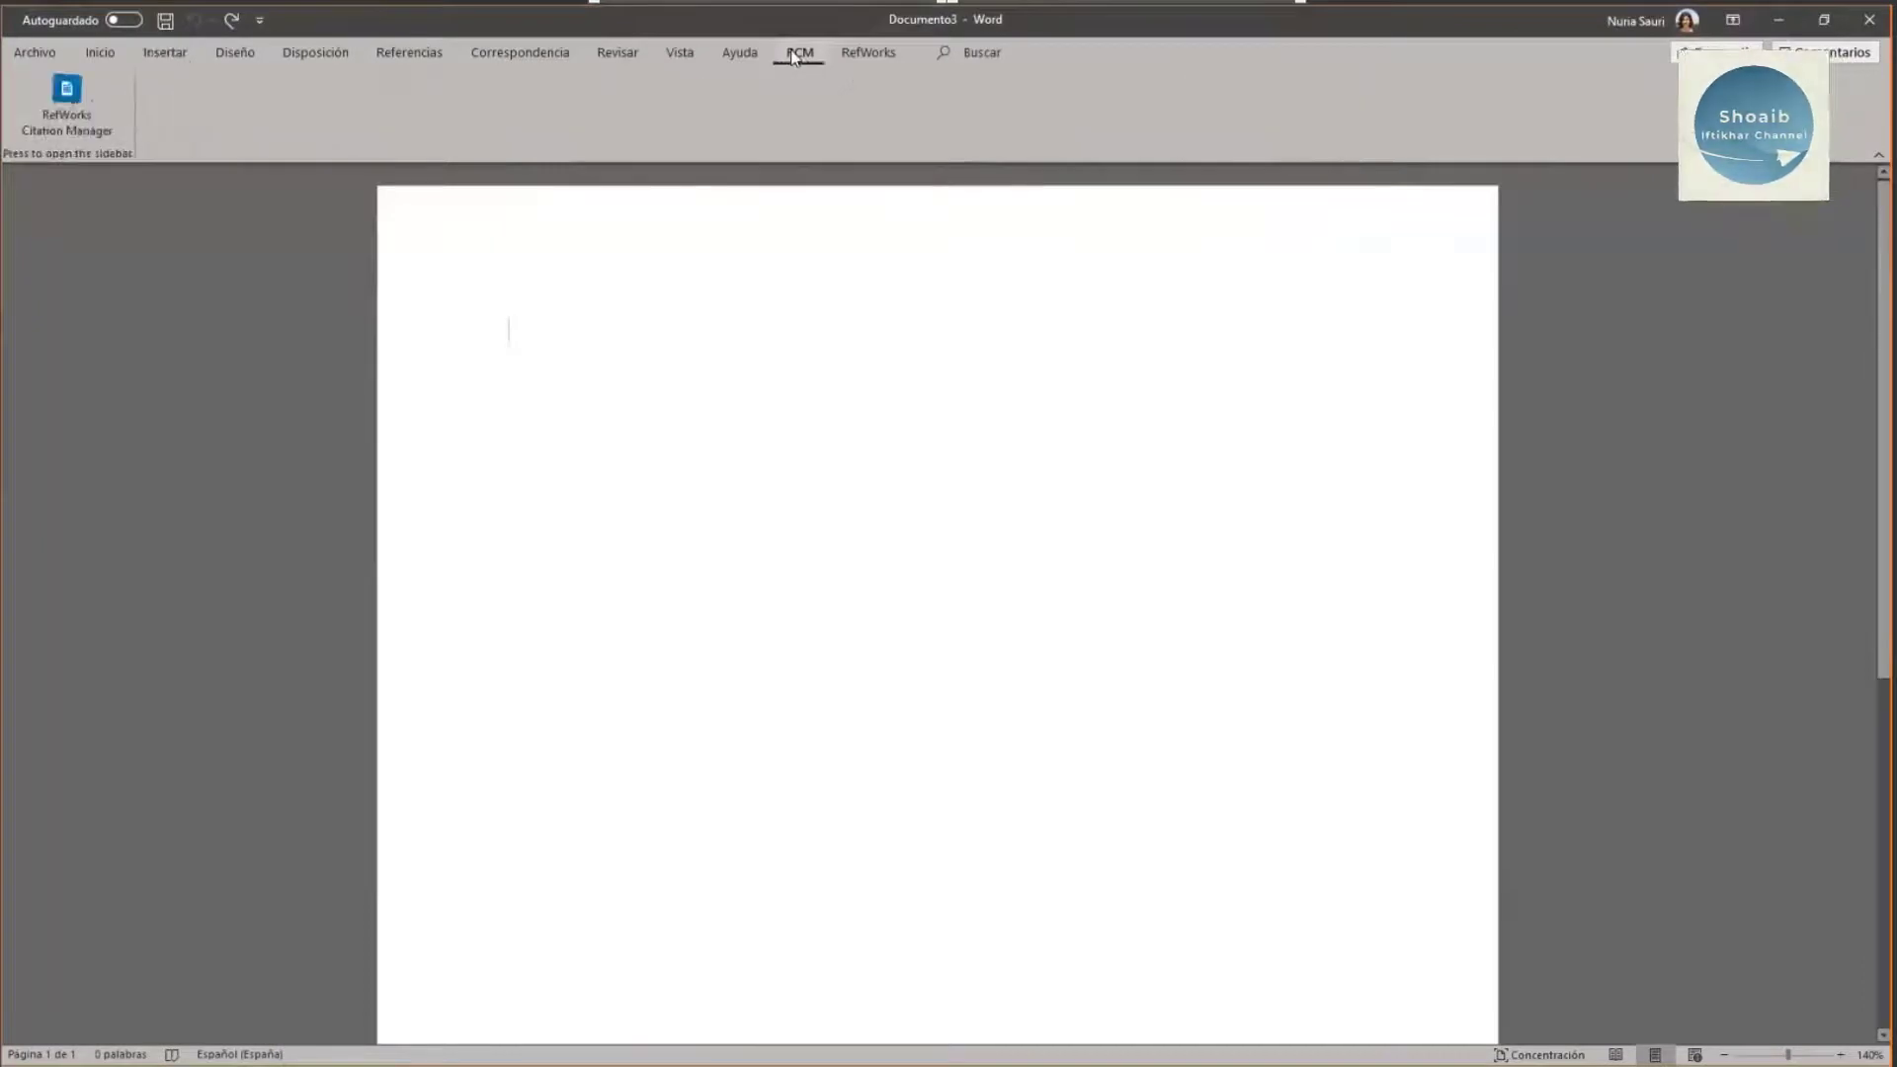
{"action": "left_click", "coordinate": [89, 101]}
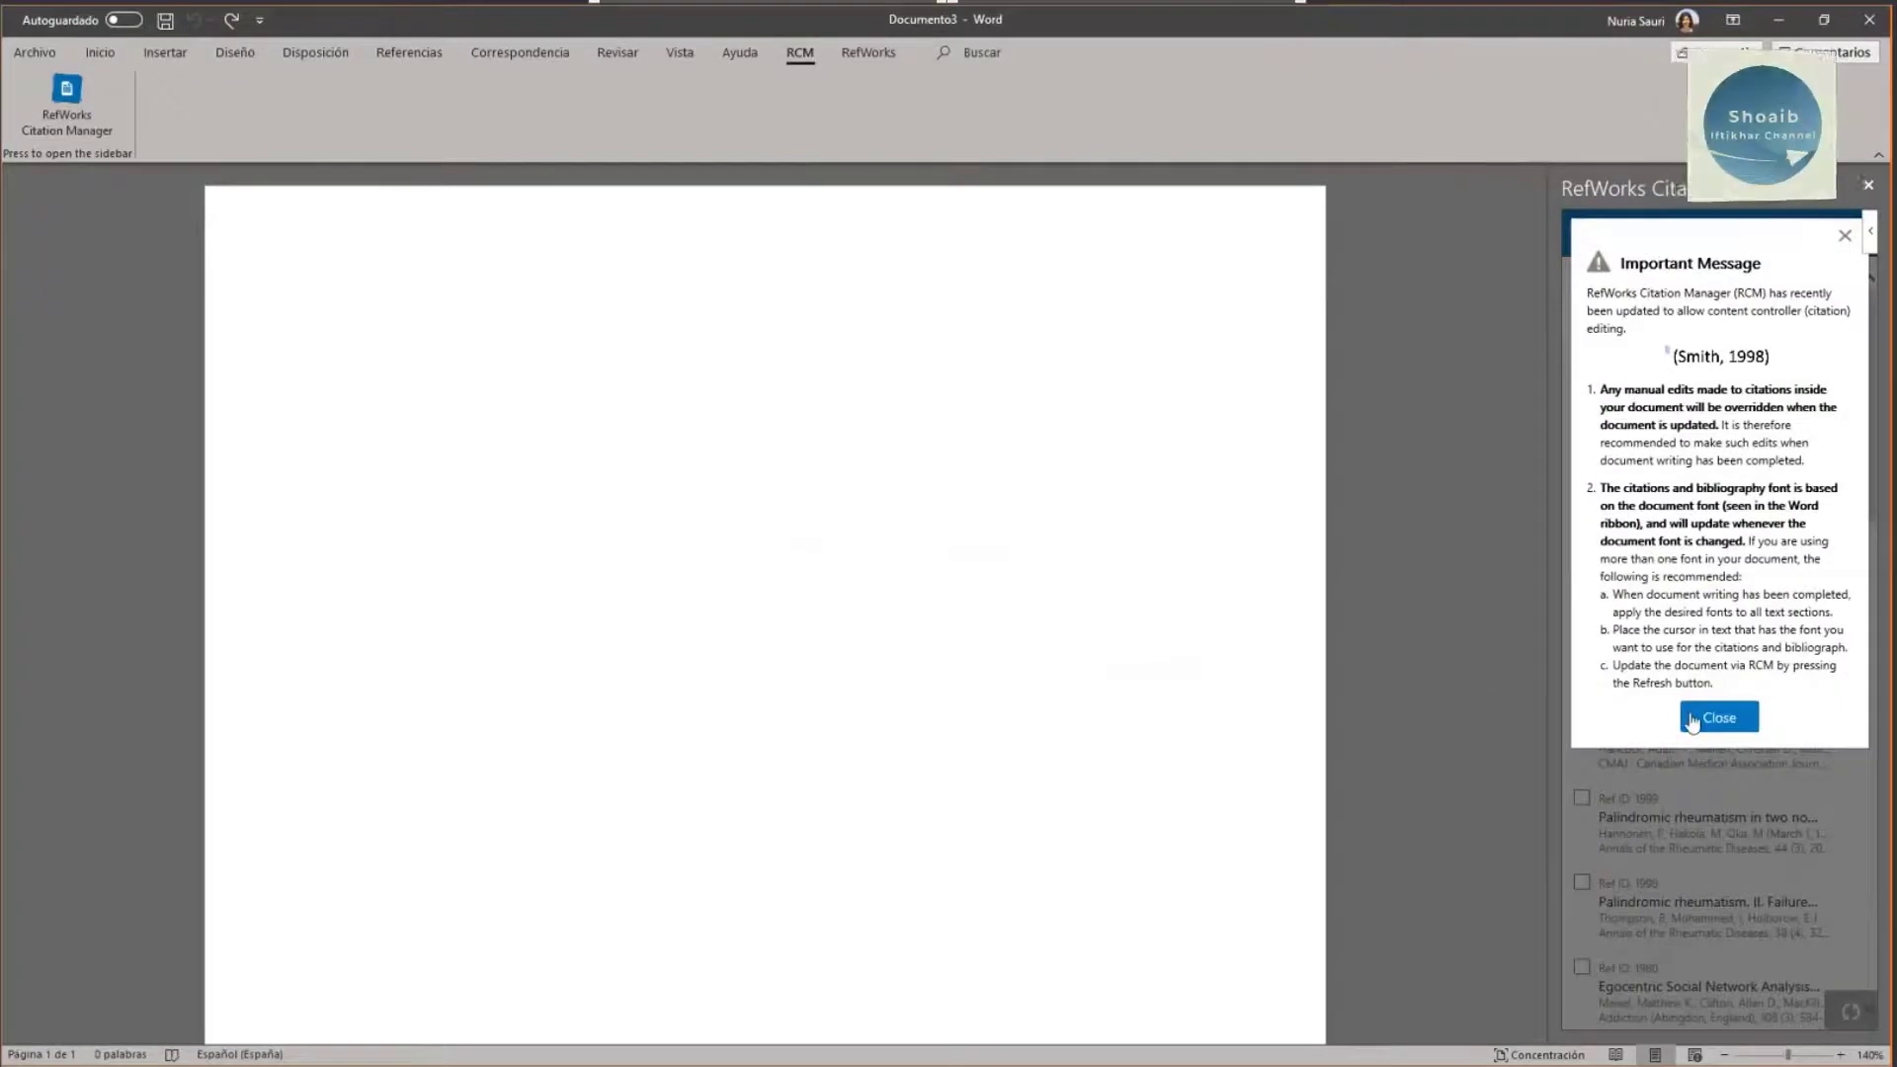
{"action": "left_click", "coordinate": [1692, 722]}
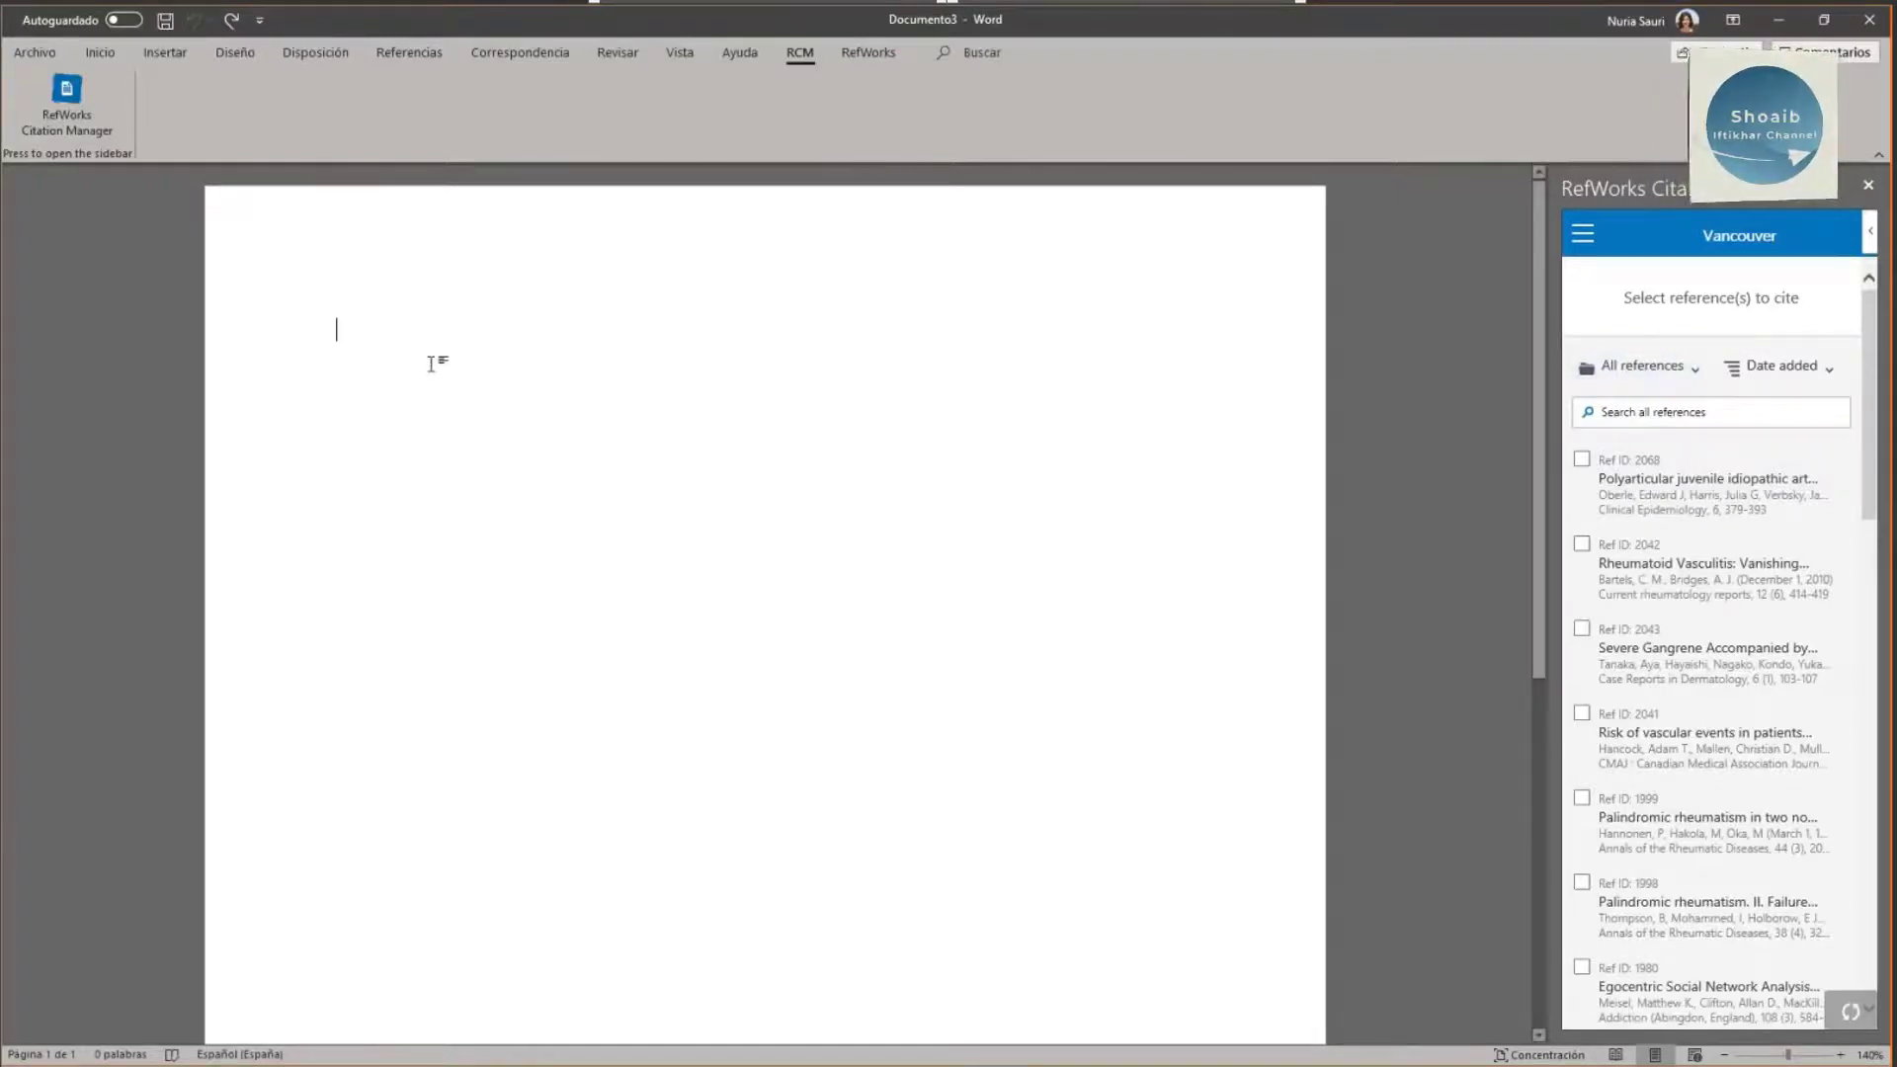
Step: Fill the blank document with placeholder paragraphs using =rand()
{"action": "type", "text": "=rand"}
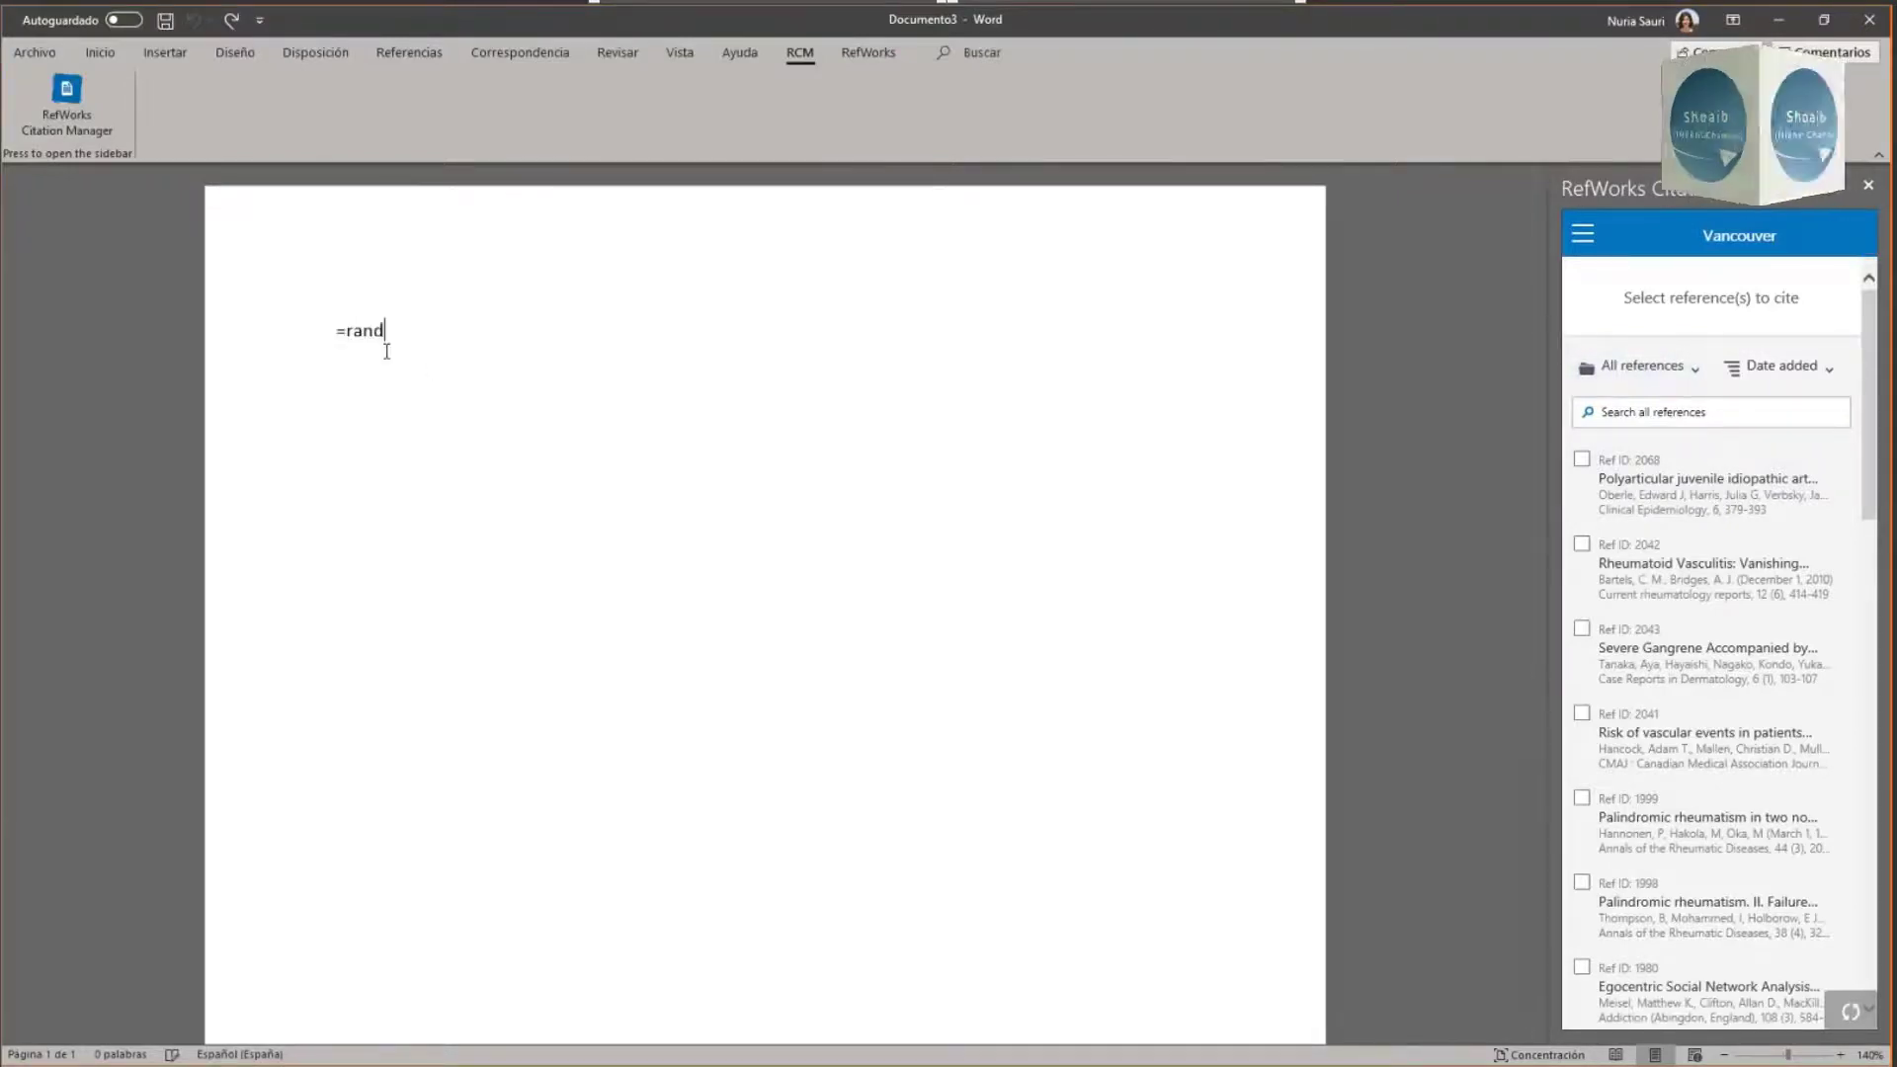
{"action": "type", "text": "()"}
{"action": "key", "text": "Return"}
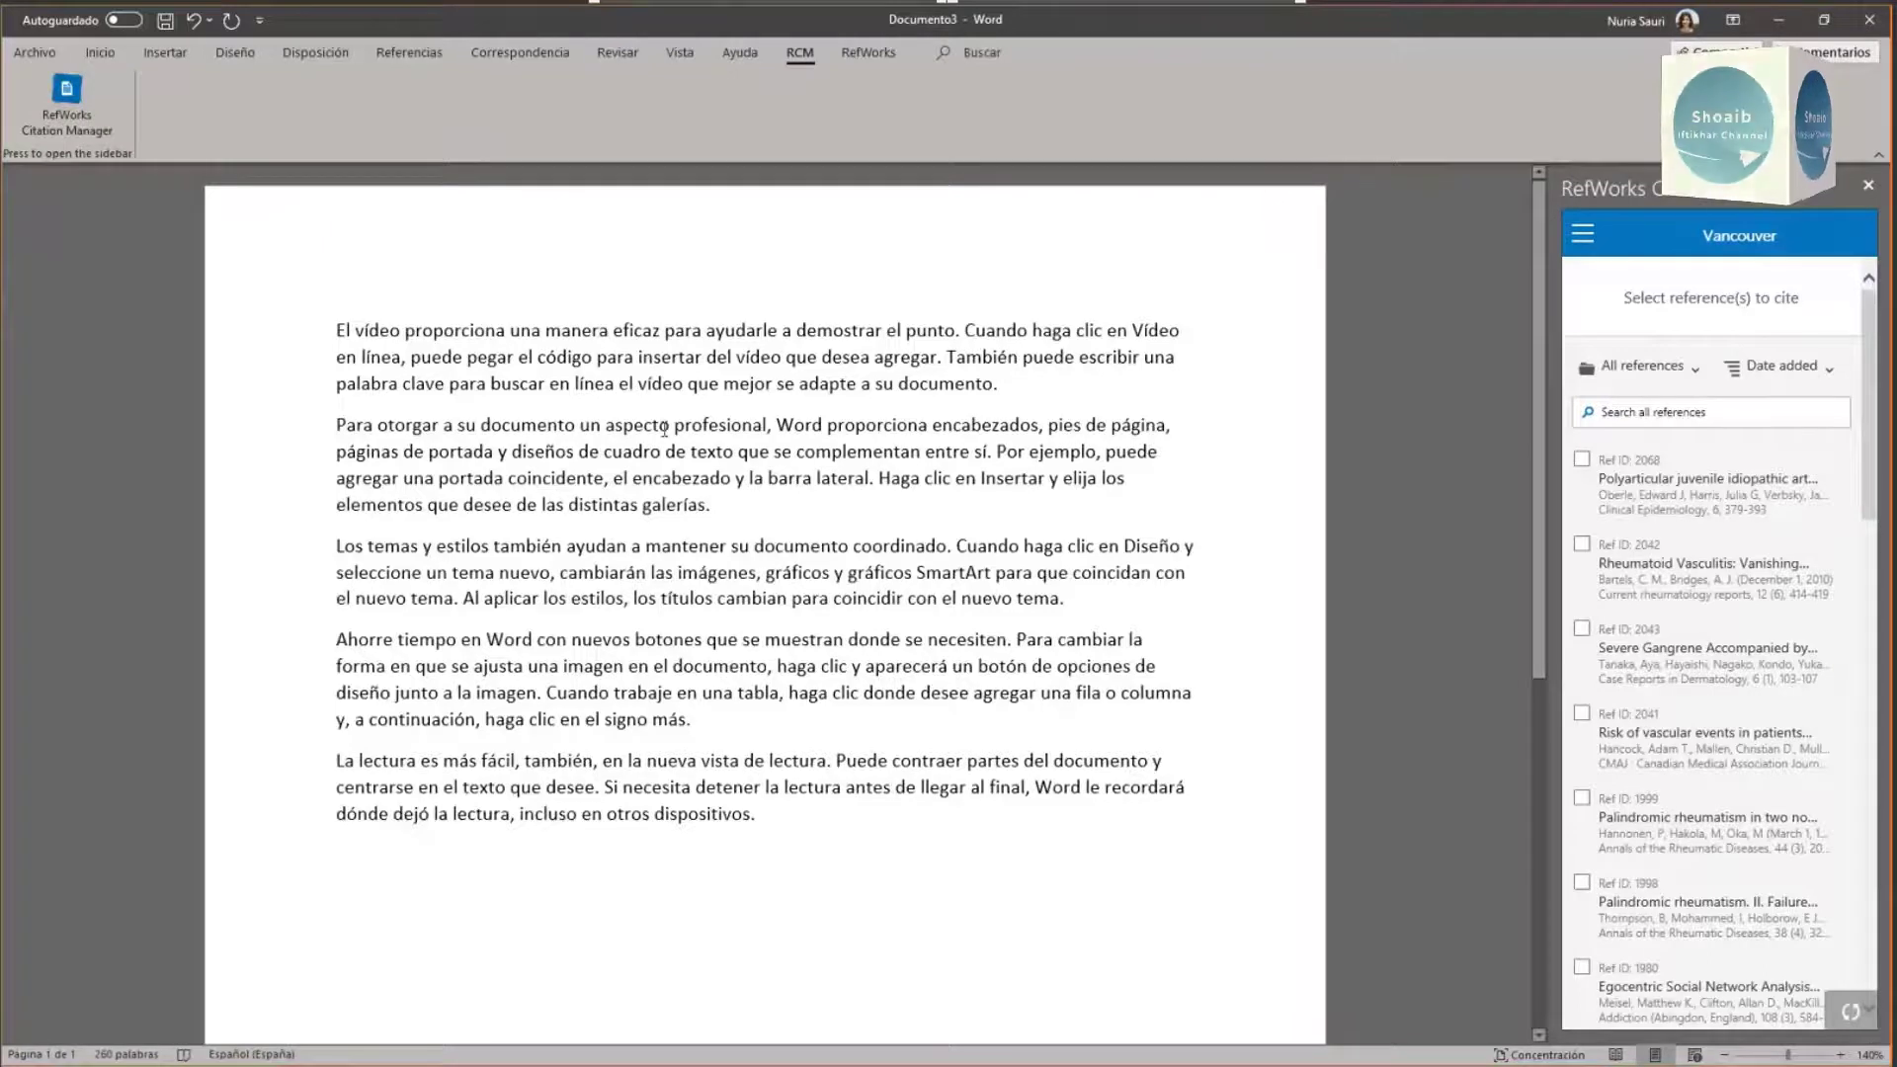
Step: Cite the "Early detection of structural abnor..." reference from the vaccines folder at the end of the first paragraph
{"action": "left_click", "coordinate": [1034, 384]}
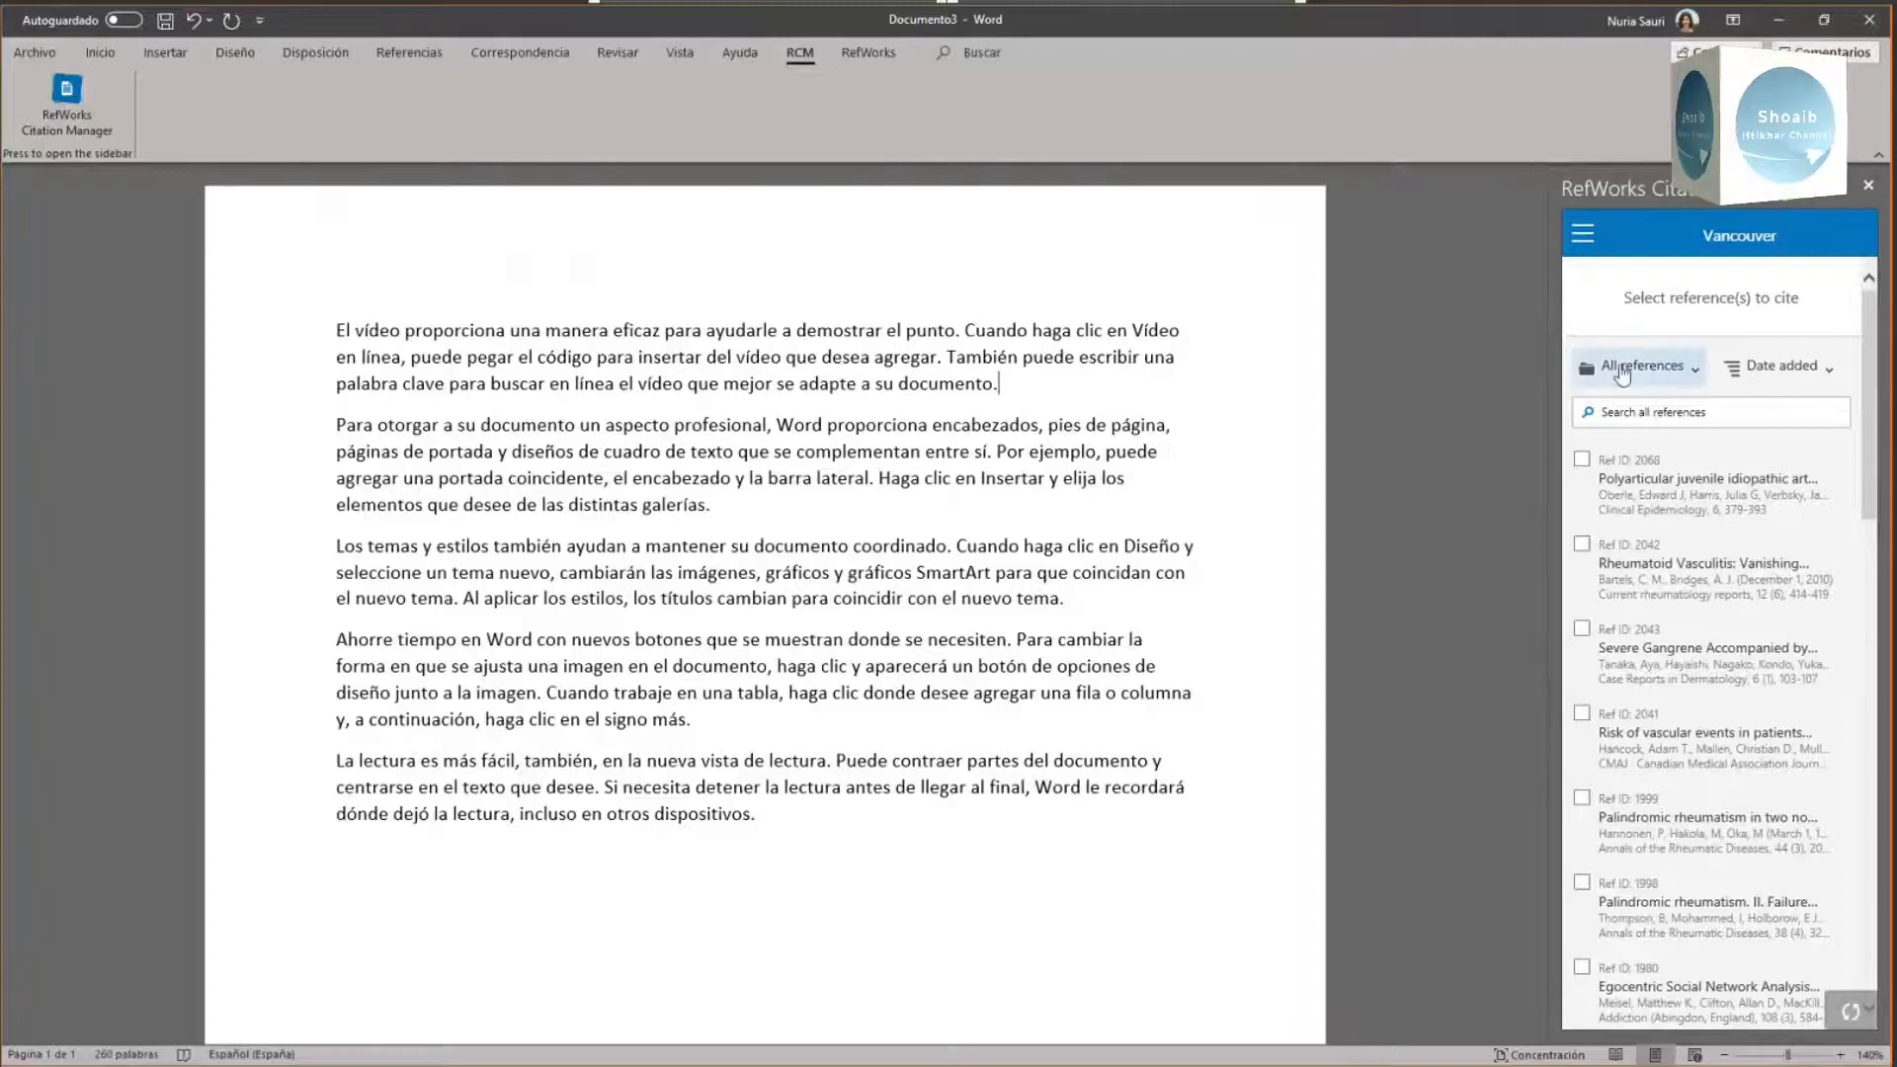
{"action": "left_click", "coordinate": [1632, 414]}
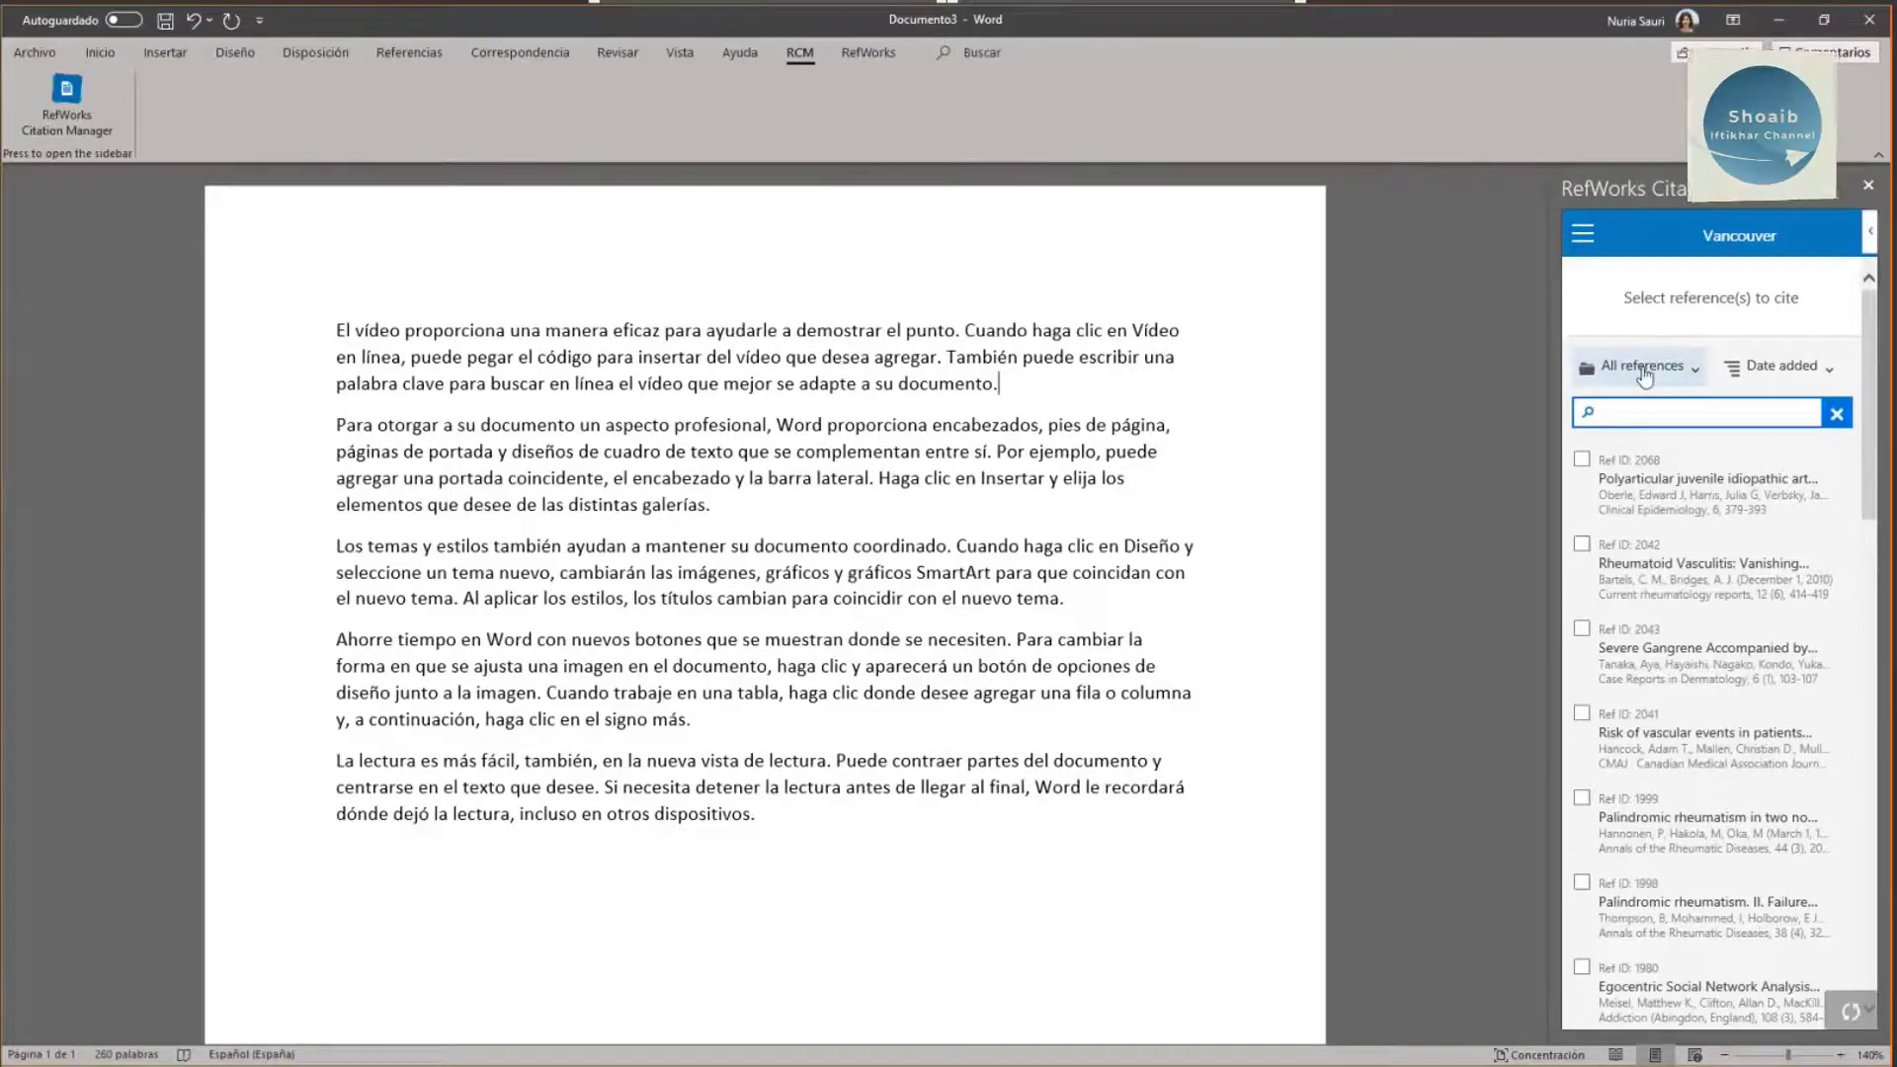
{"action": "left_click", "coordinate": [1644, 373]}
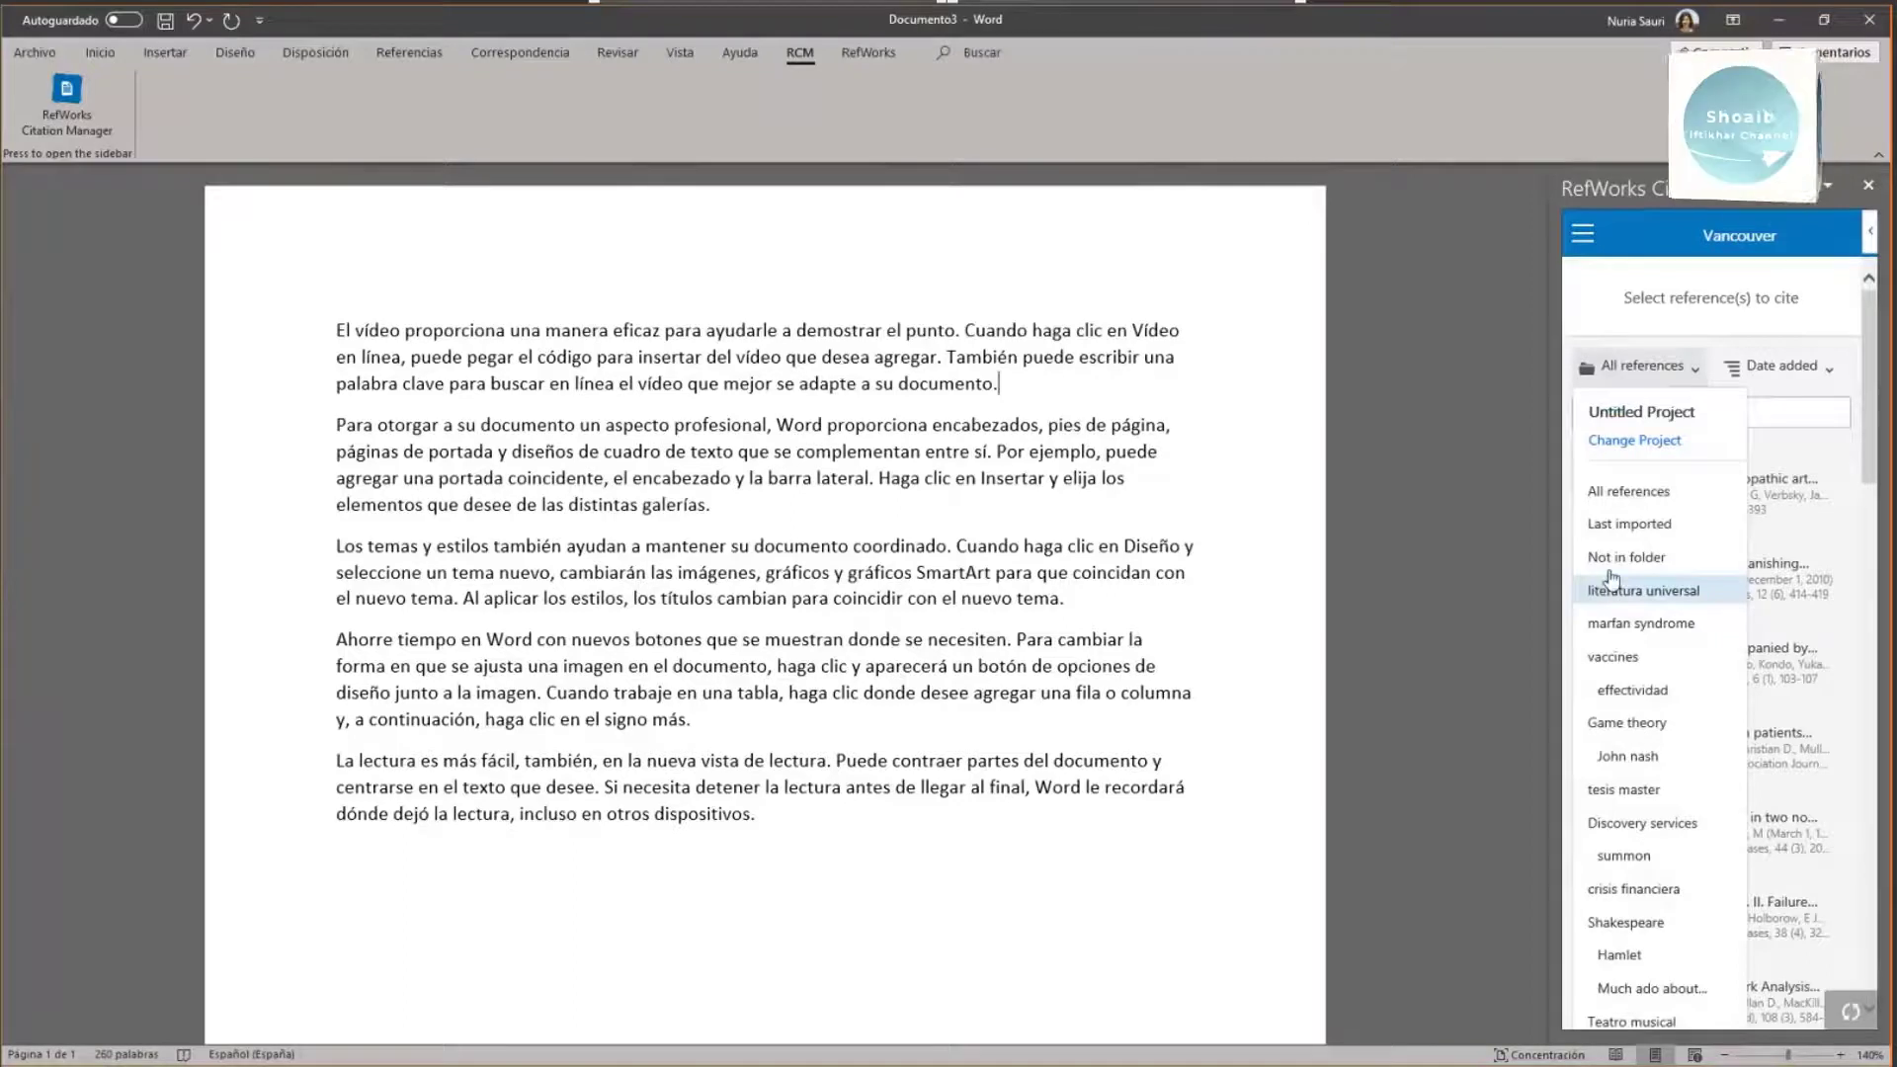
{"action": "left_click", "coordinate": [1625, 657]}
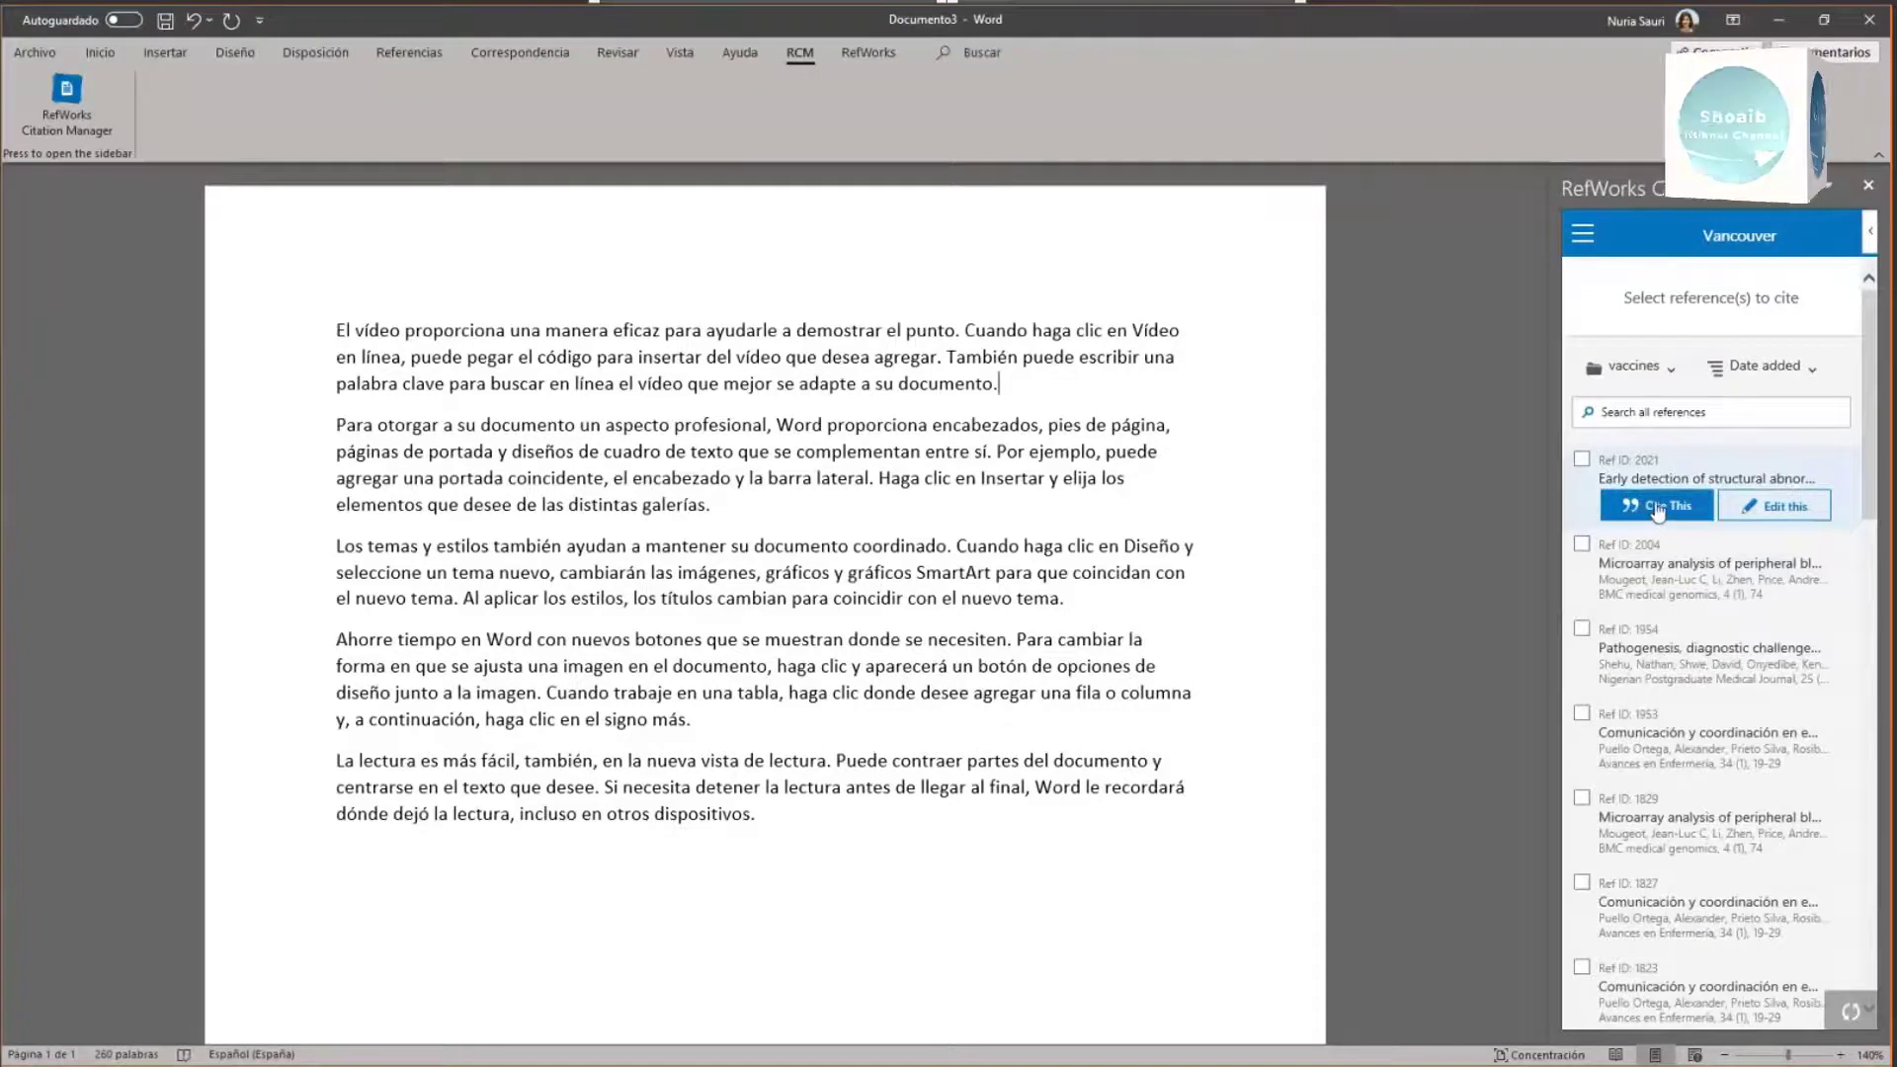
{"action": "left_click", "coordinate": [1657, 508]}
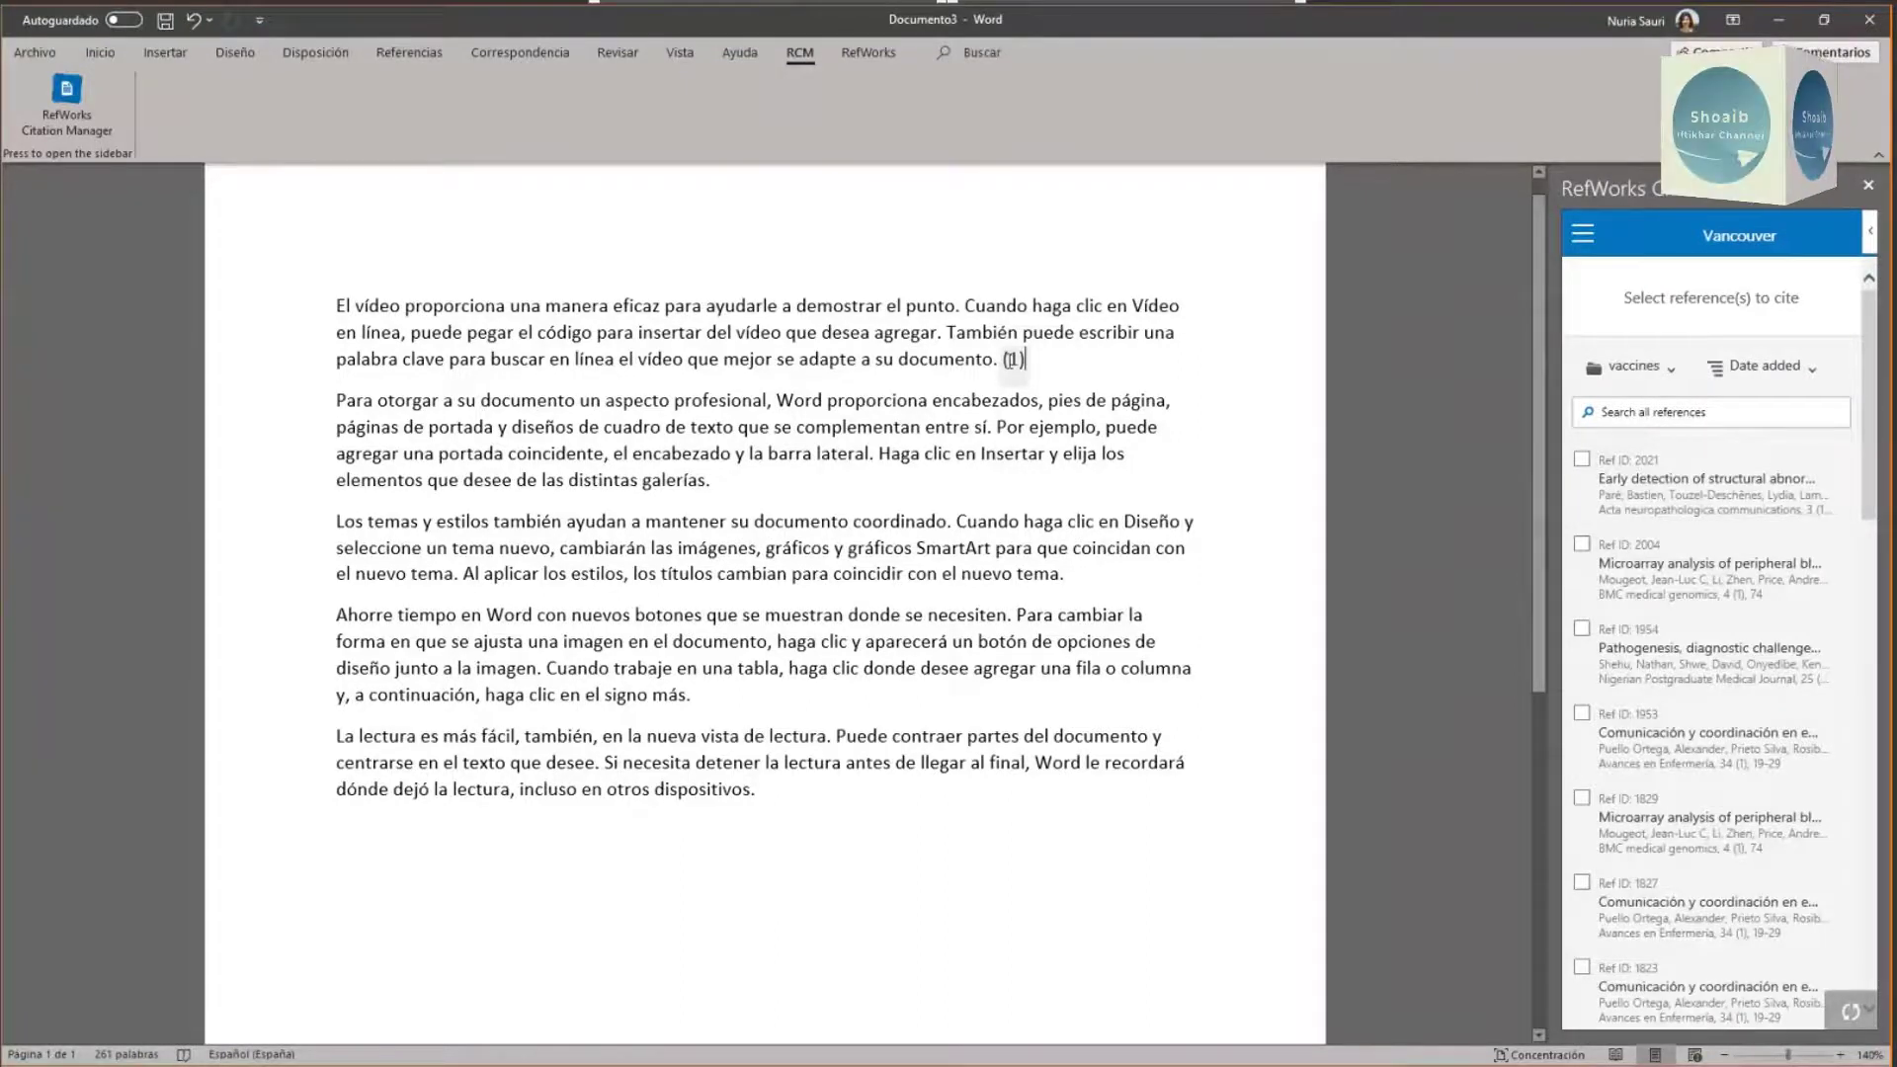
Step: Cite the "Comunicación y coordinación" reference with Ref ID 1953 at the end of the second paragraph
{"action": "left_click", "coordinate": [729, 478]}
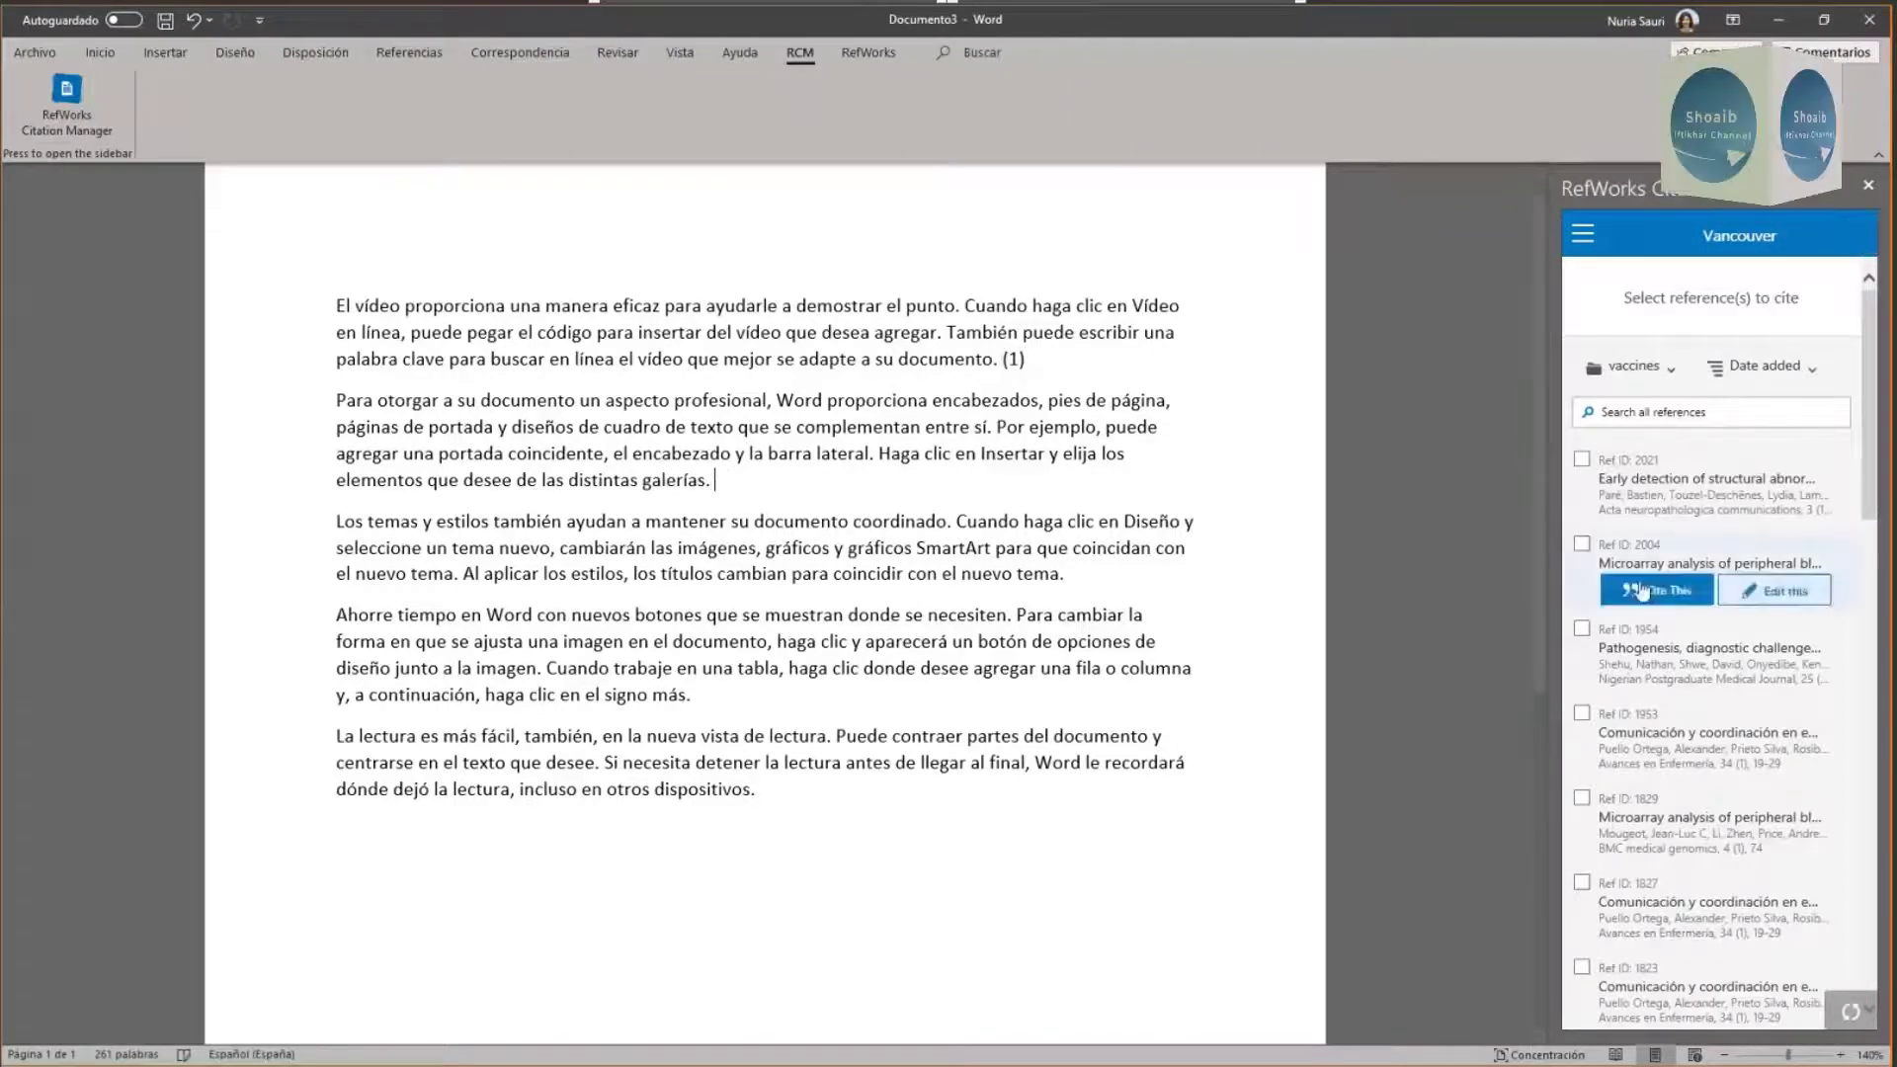
{"action": "scroll", "coordinate": [1653, 632], "scroll_direction": "down", "scroll_amount": 1}
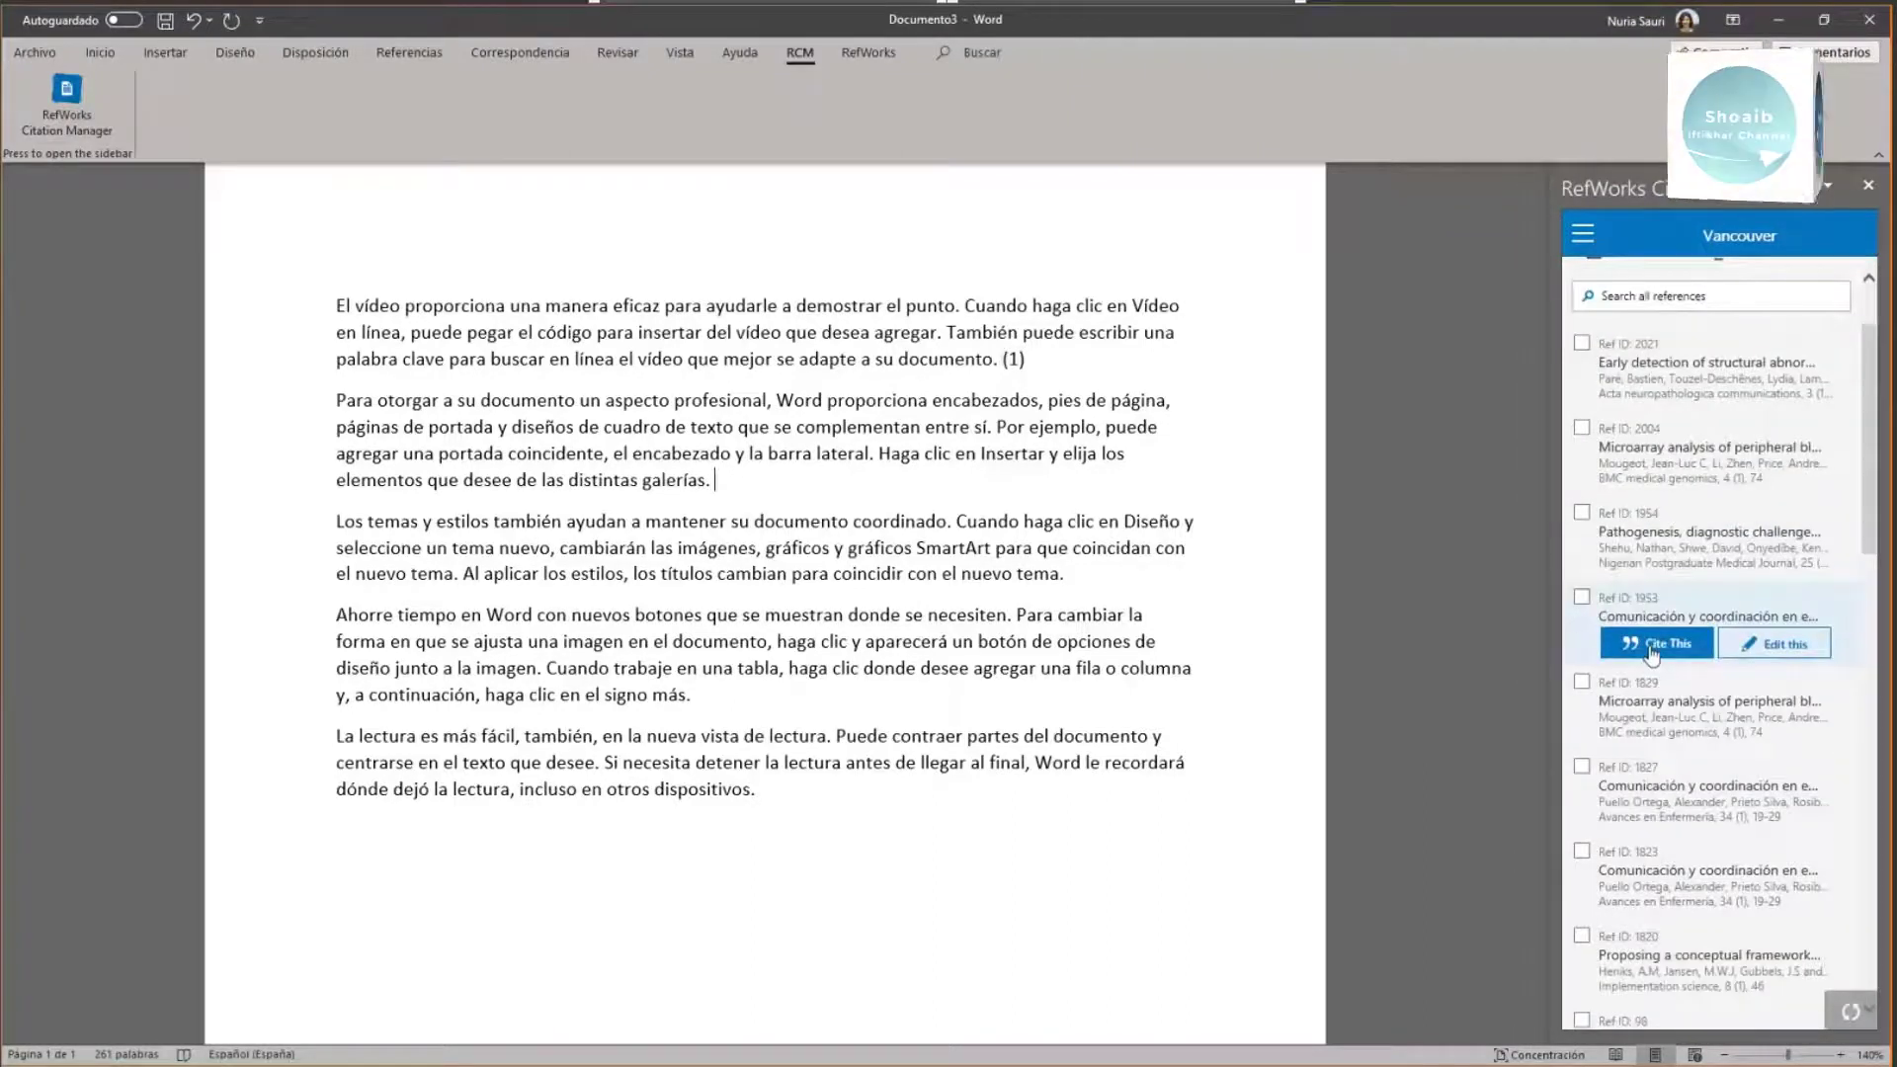
{"action": "left_click", "coordinate": [1652, 646]}
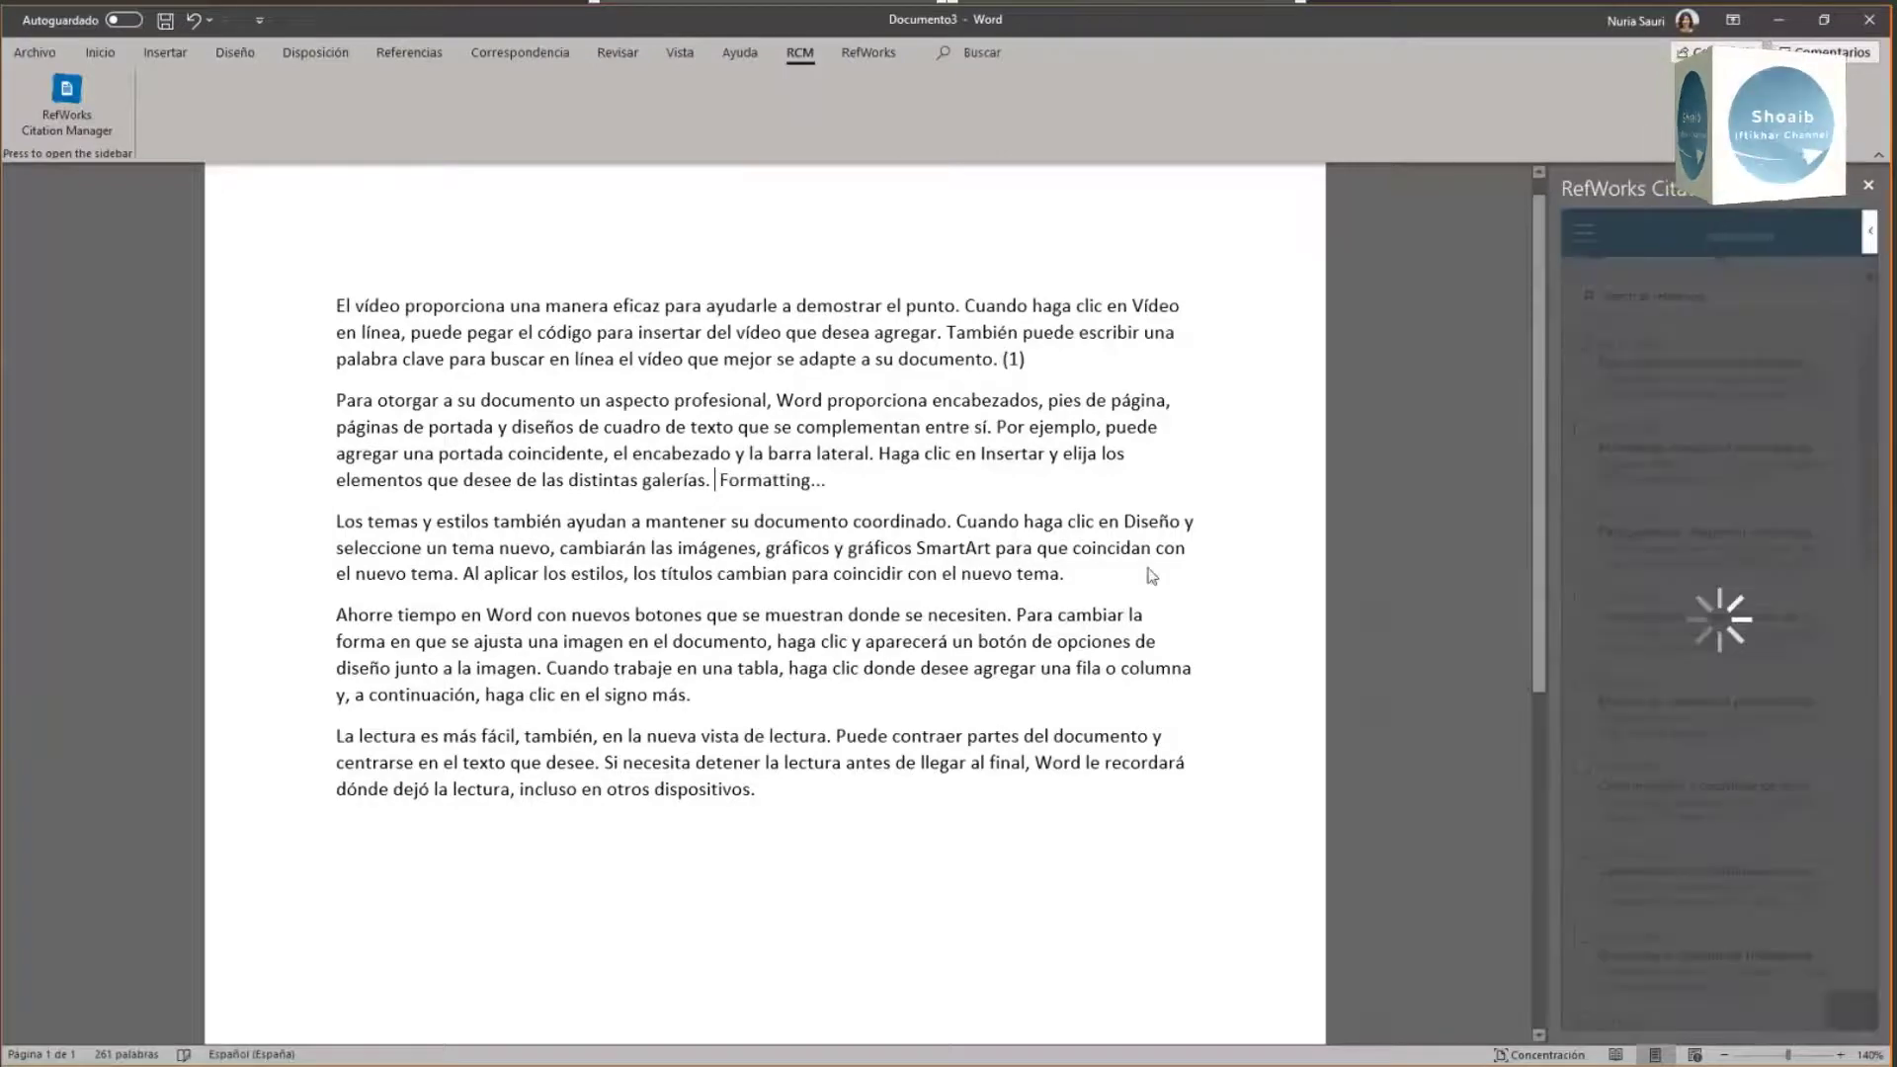
{"action": "scroll", "coordinate": [1151, 576], "scroll_direction": "down", "scroll_amount": 1}
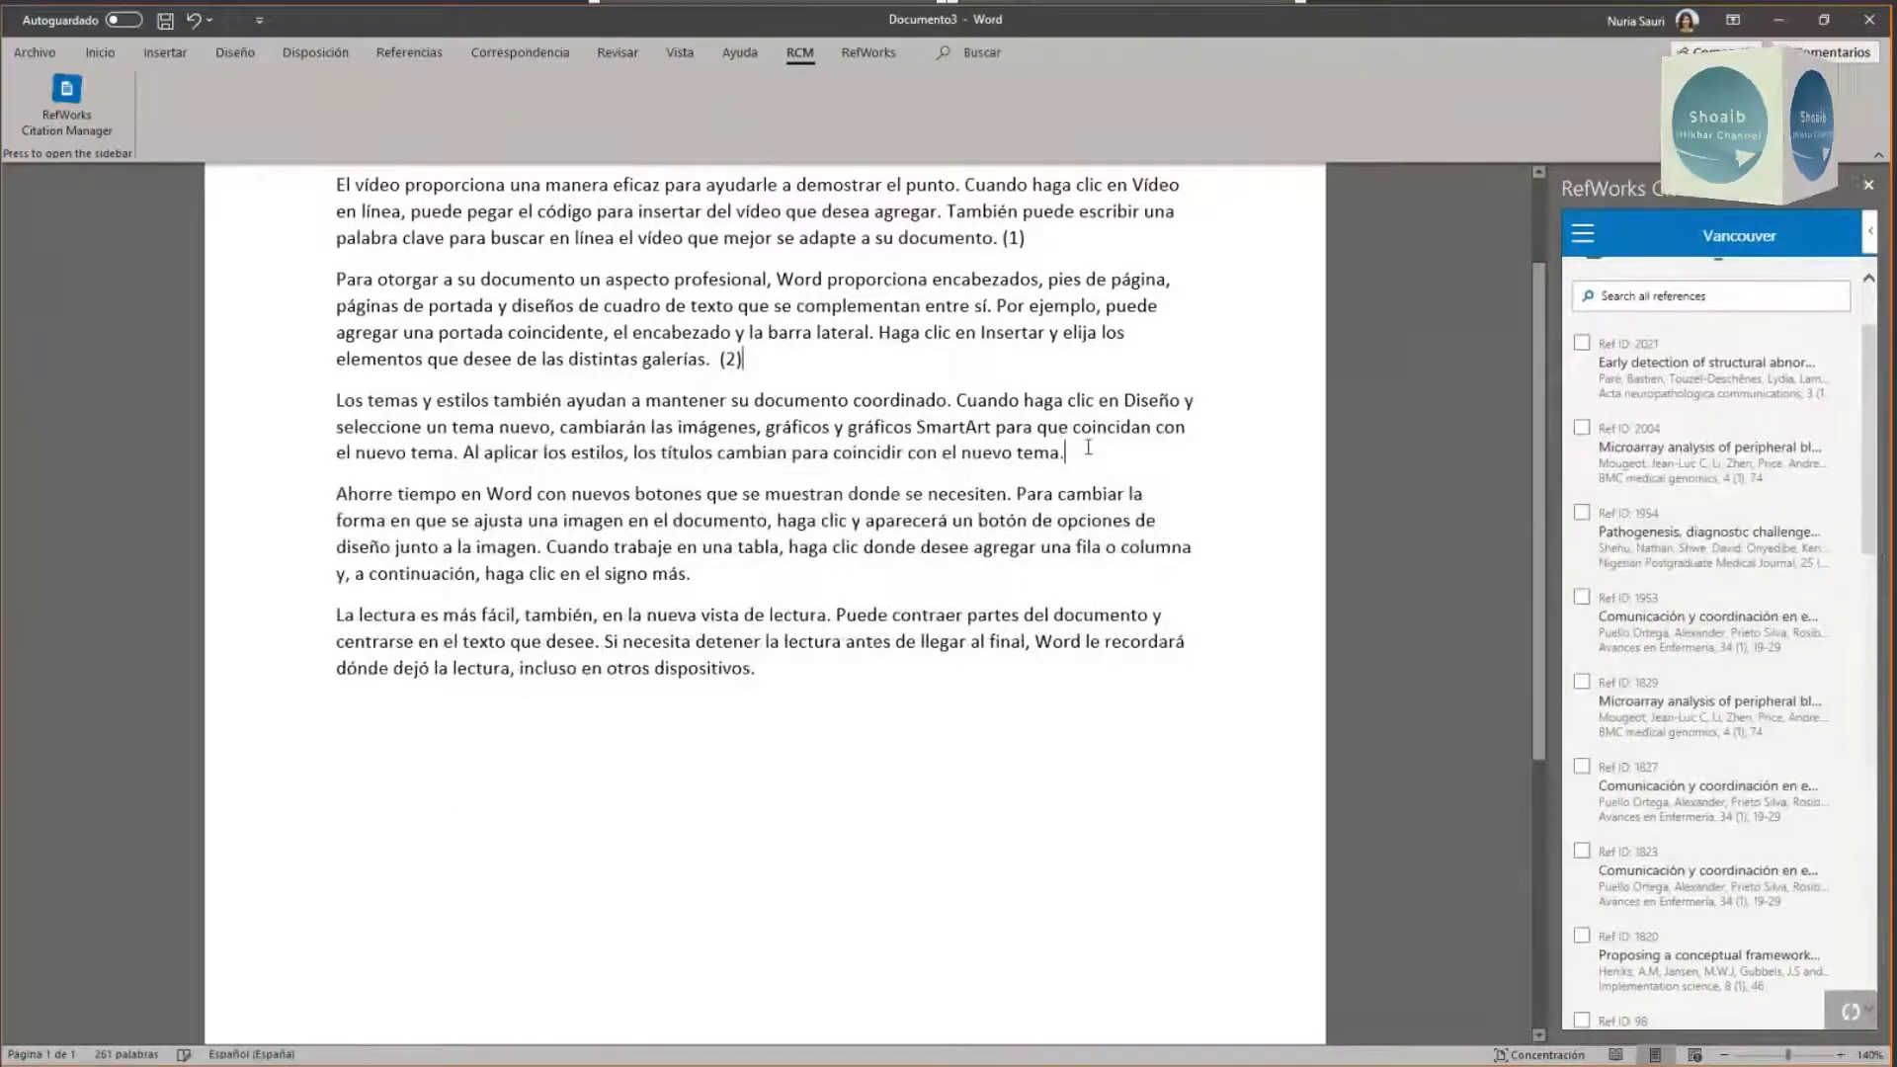
Step: Cite the references with Ref ID 1823 and Ref ID 1820 together at the end of the third paragraph
{"action": "mouse_move", "coordinate": [1598, 714]}
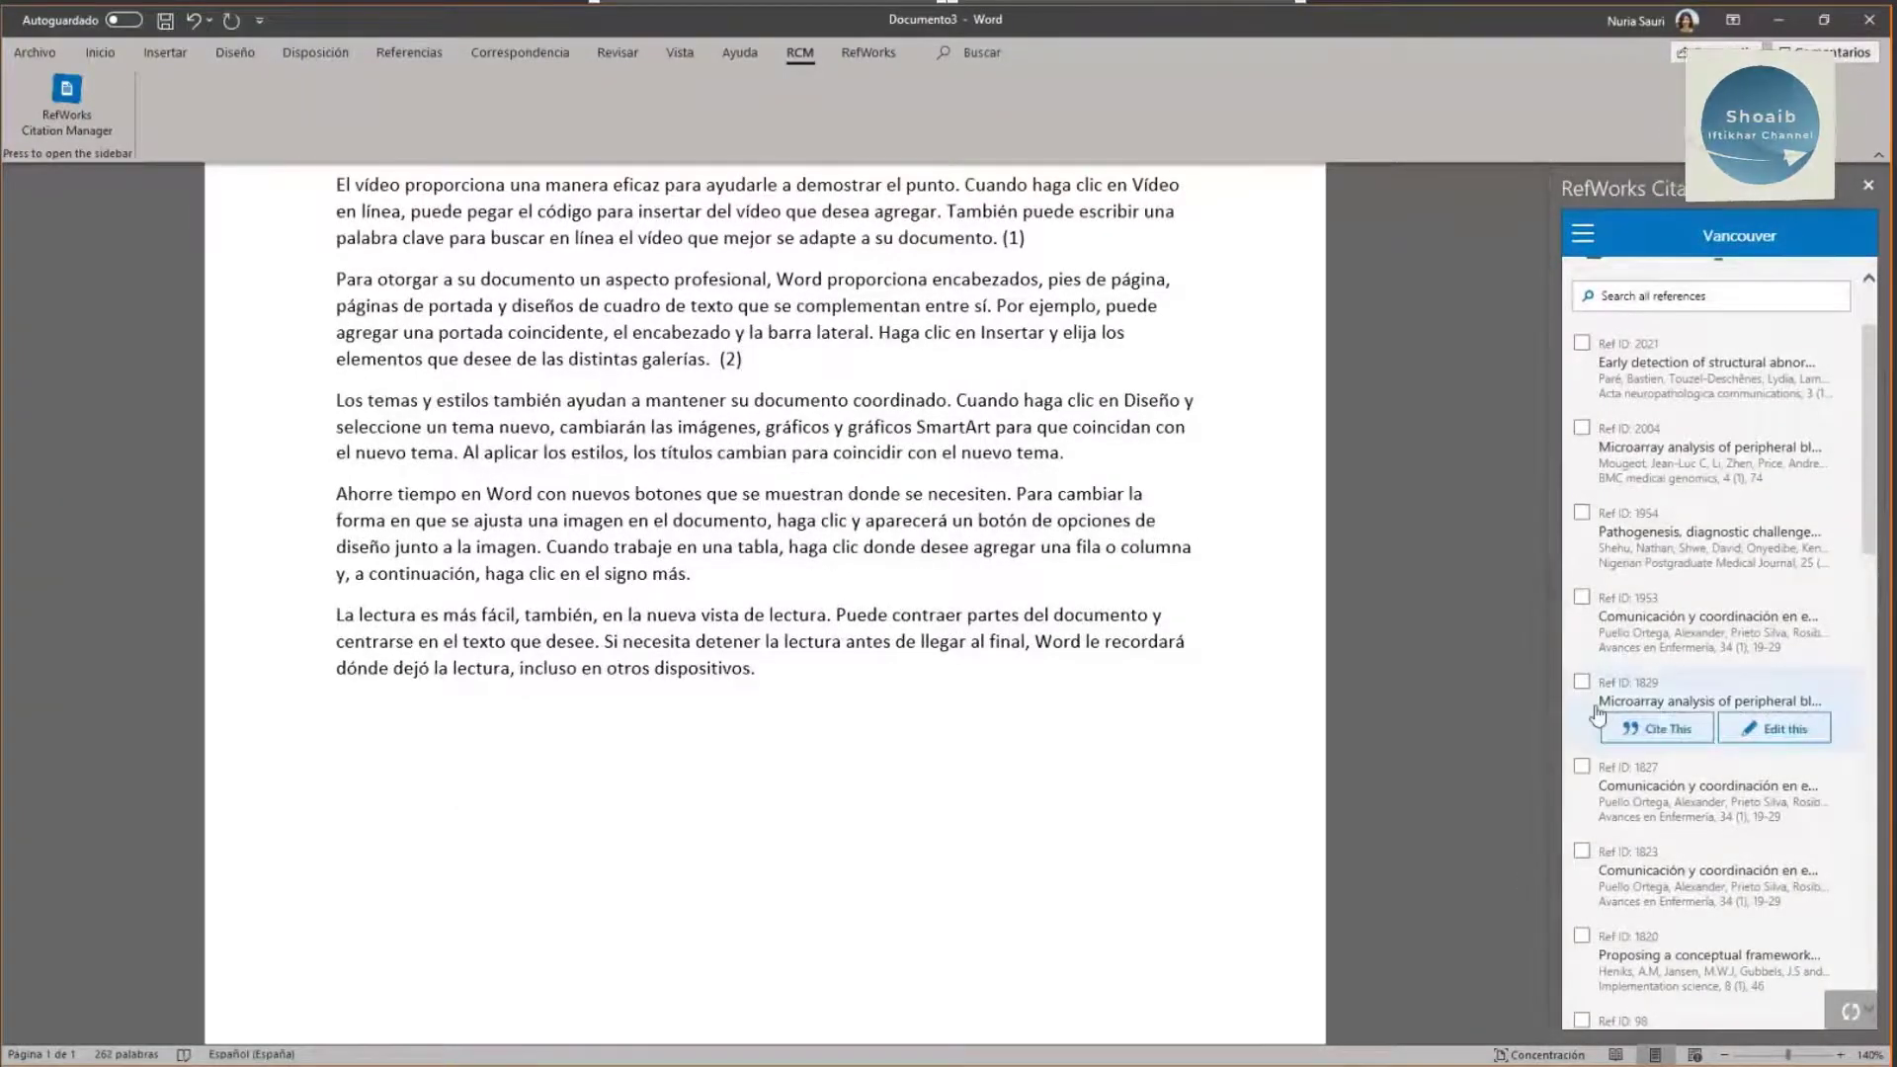
{"action": "left_click", "coordinate": [1583, 815]}
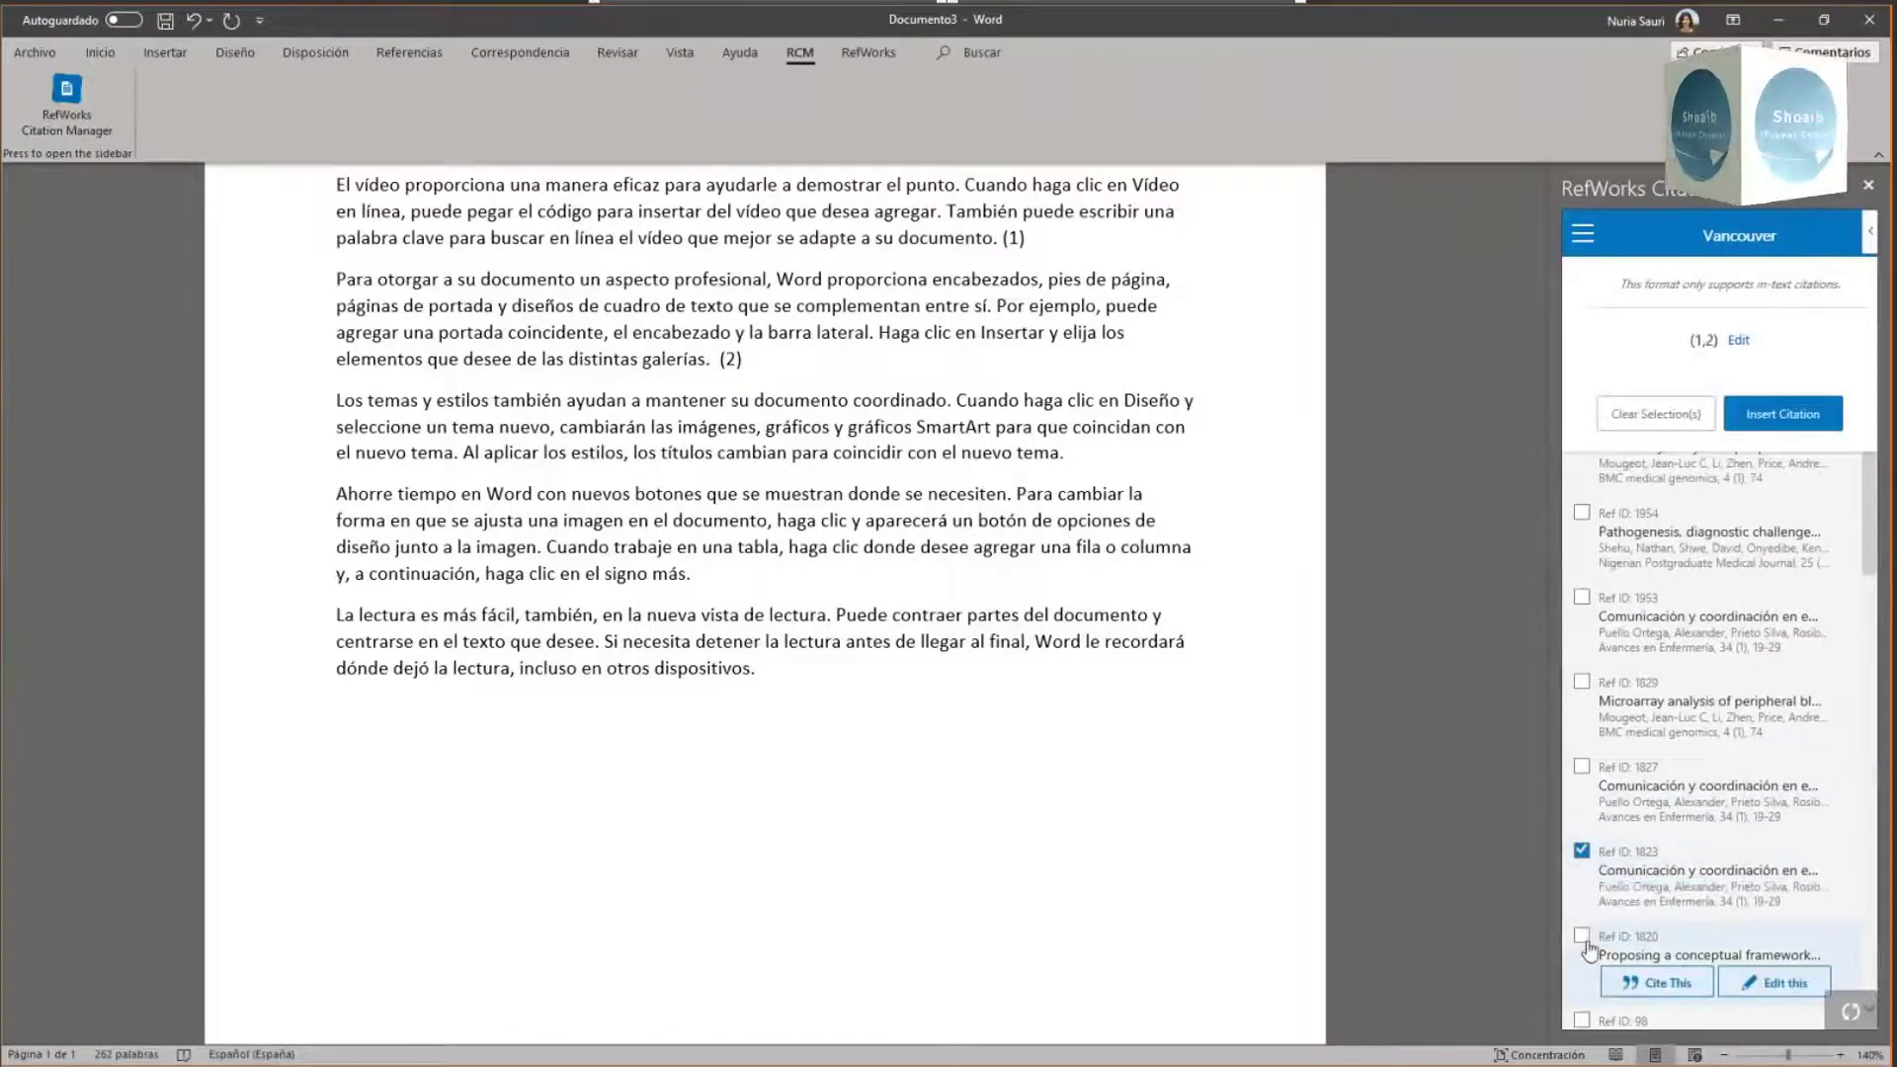
{"action": "left_click", "coordinate": [1584, 938]}
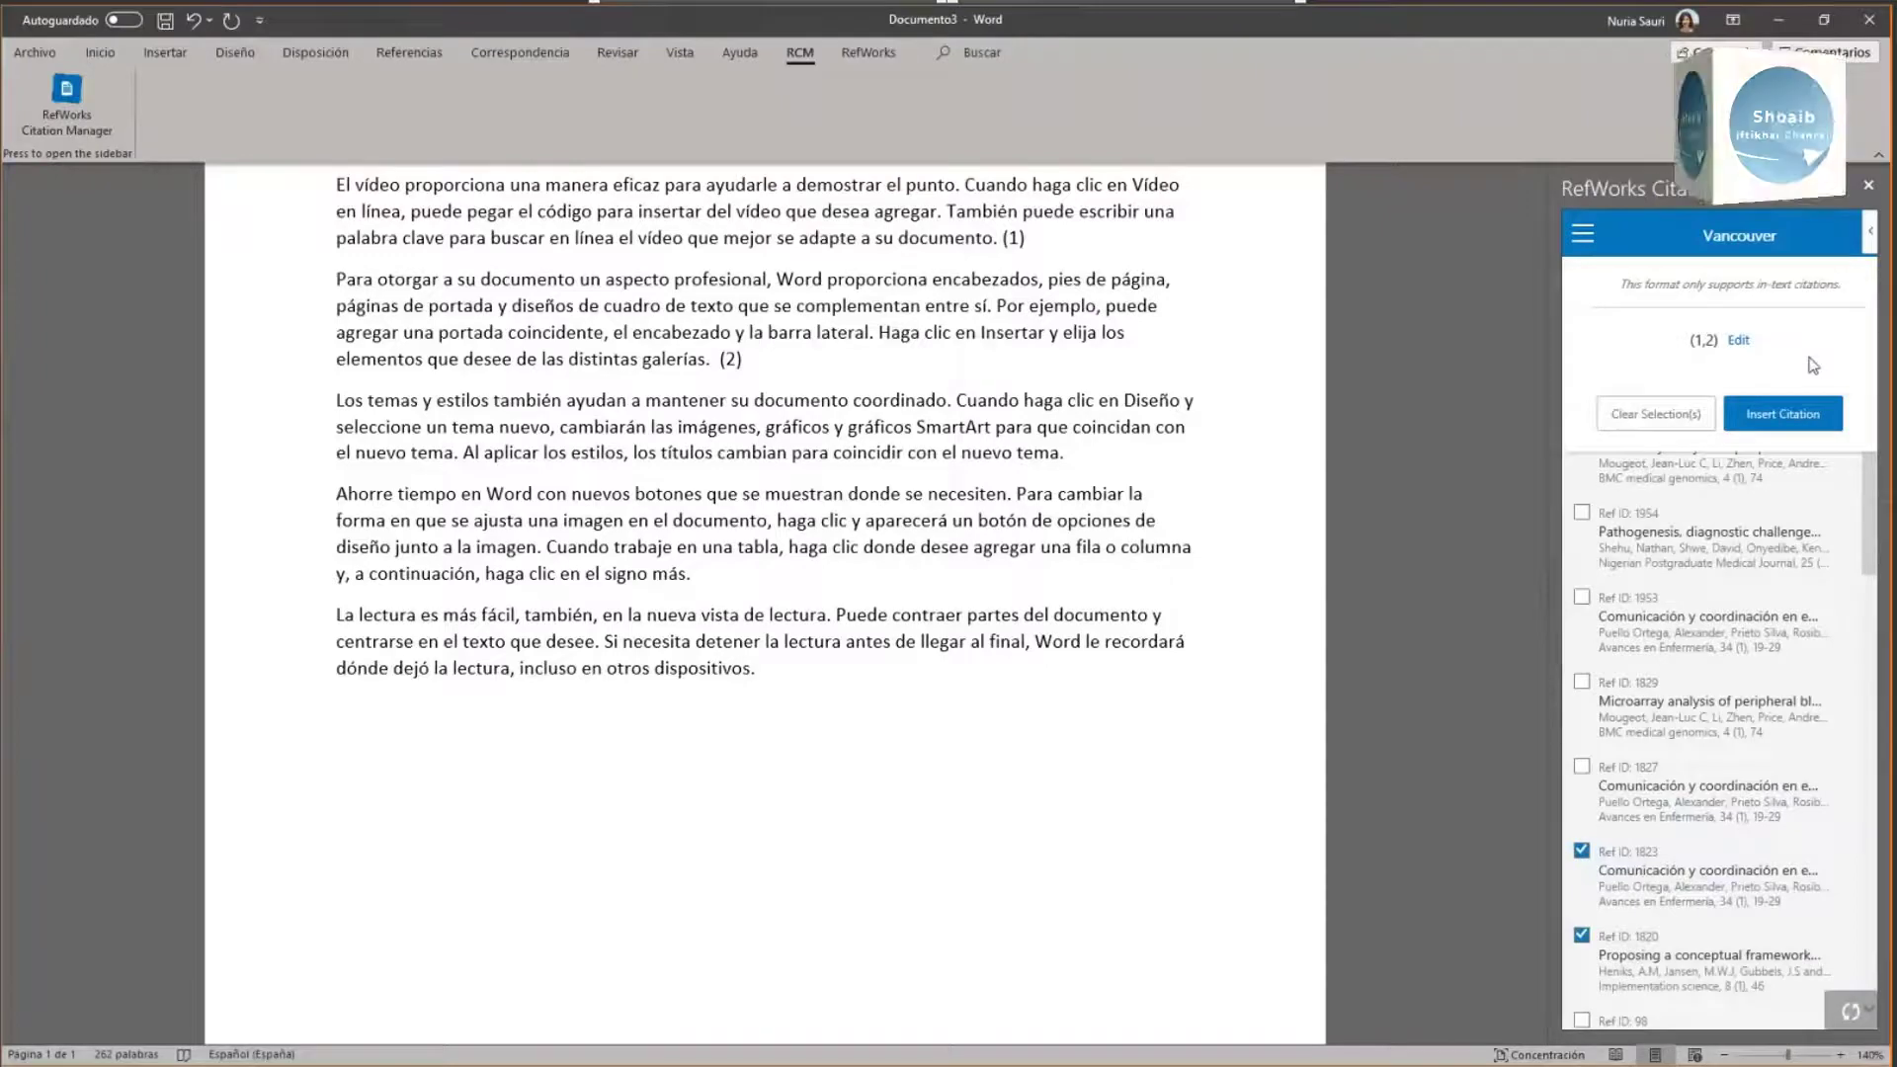
{"action": "left_click", "coordinate": [1784, 413]}
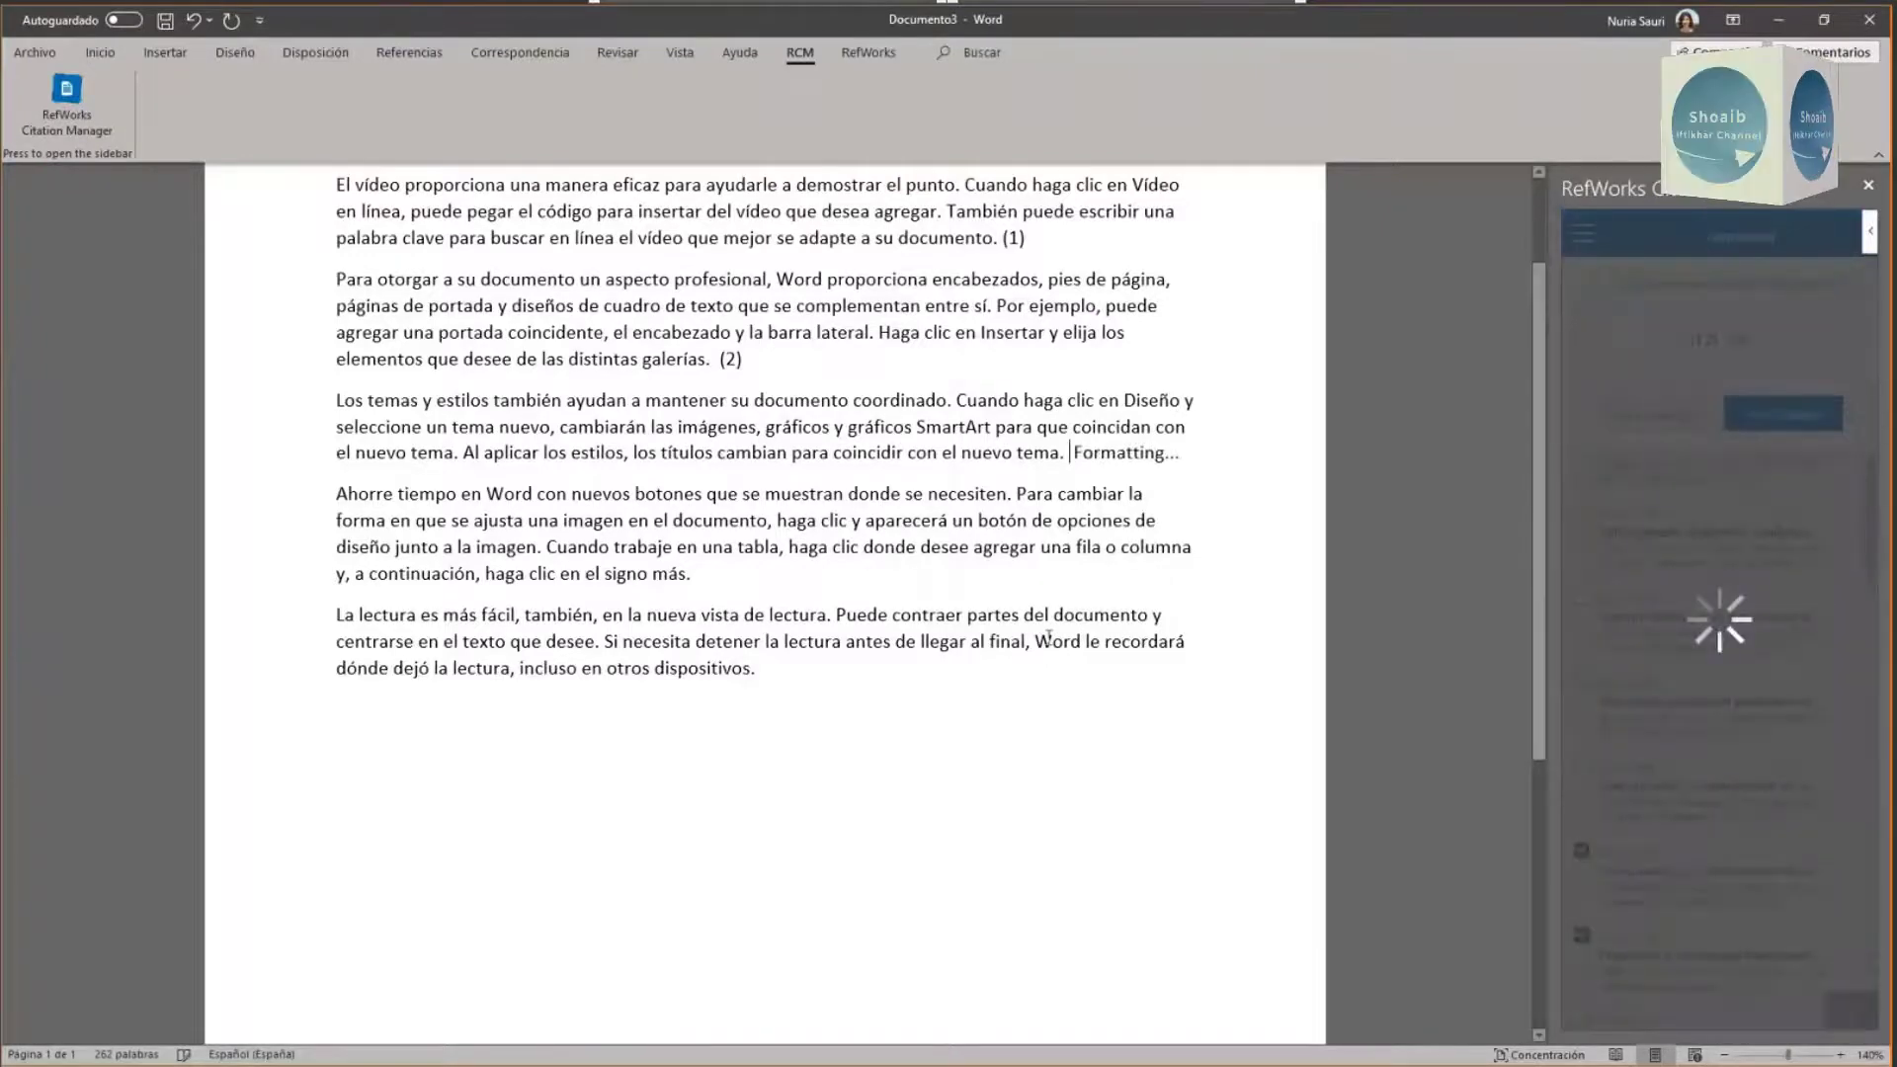
Step: Place the cursor after the fourth paragraph and review the edit options for the two selected references' citation
{"action": "left_click", "coordinate": [722, 482]}
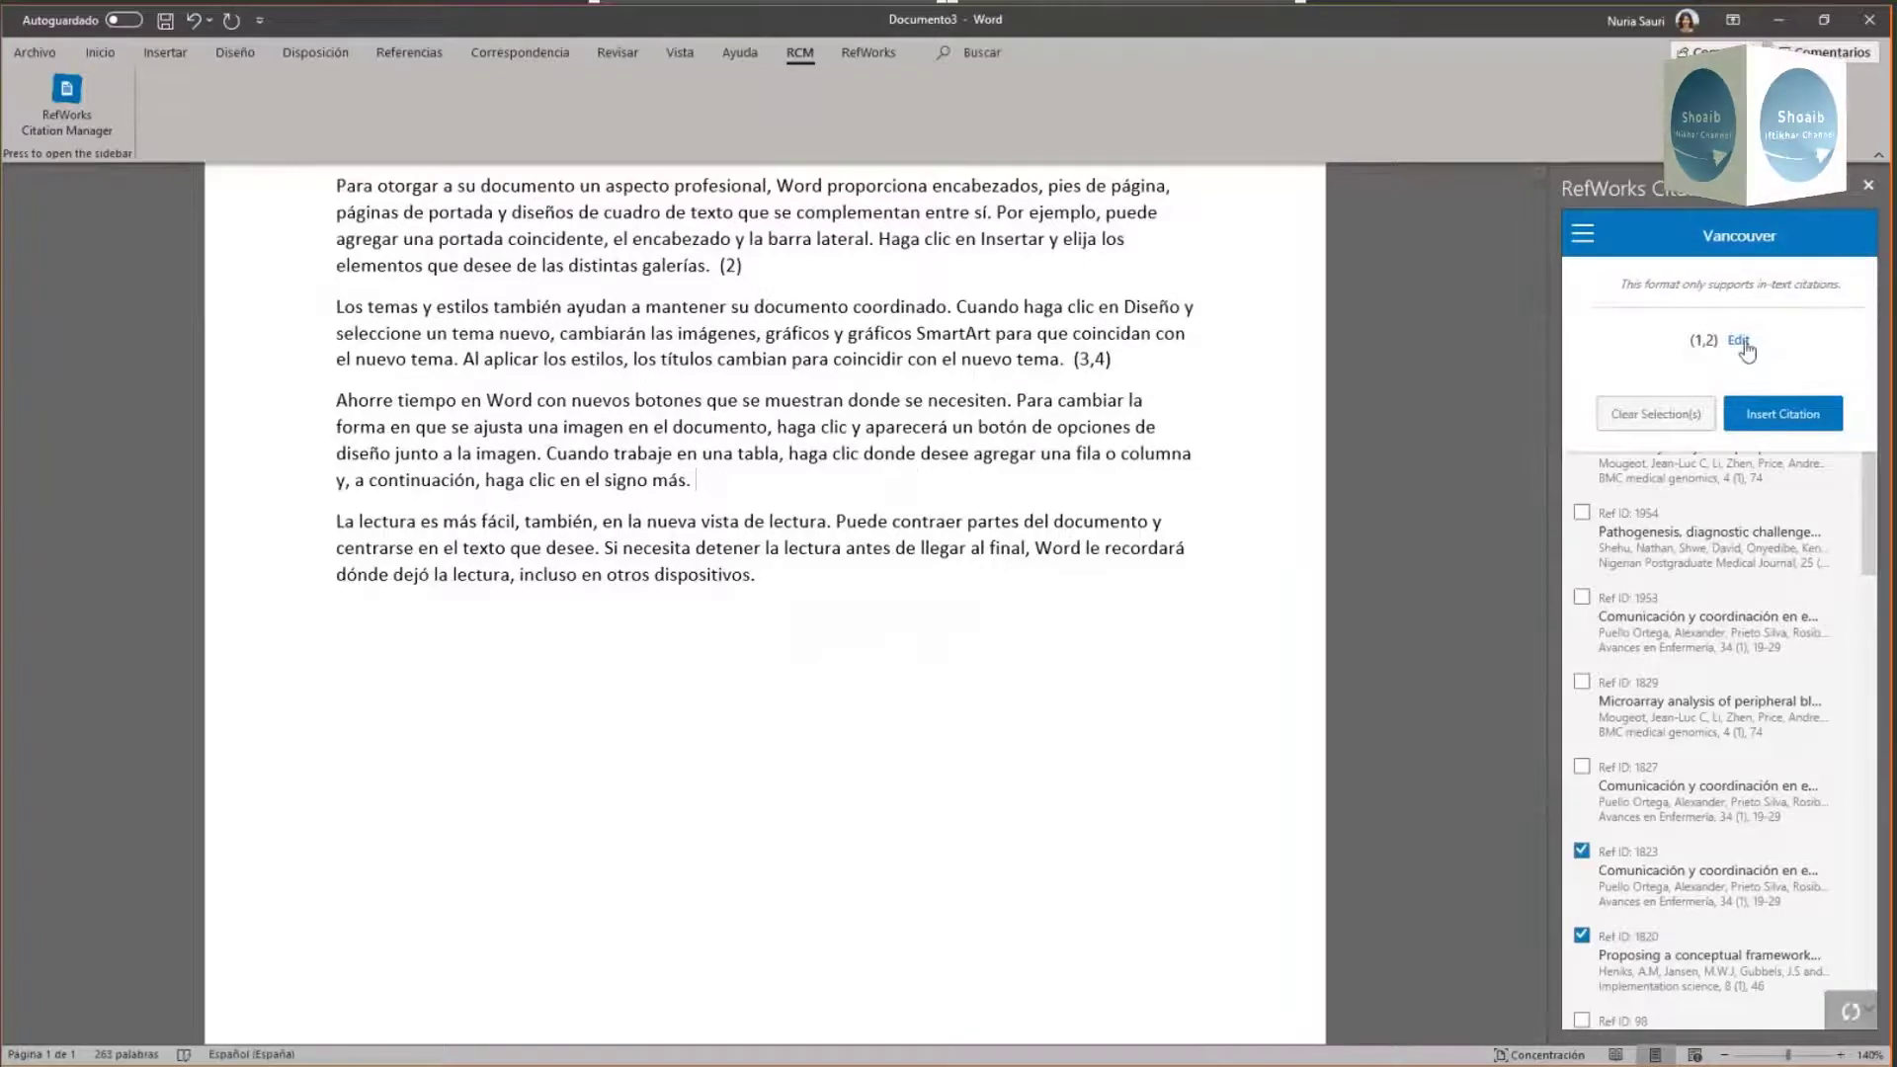
{"action": "left_click", "coordinate": [1741, 342]}
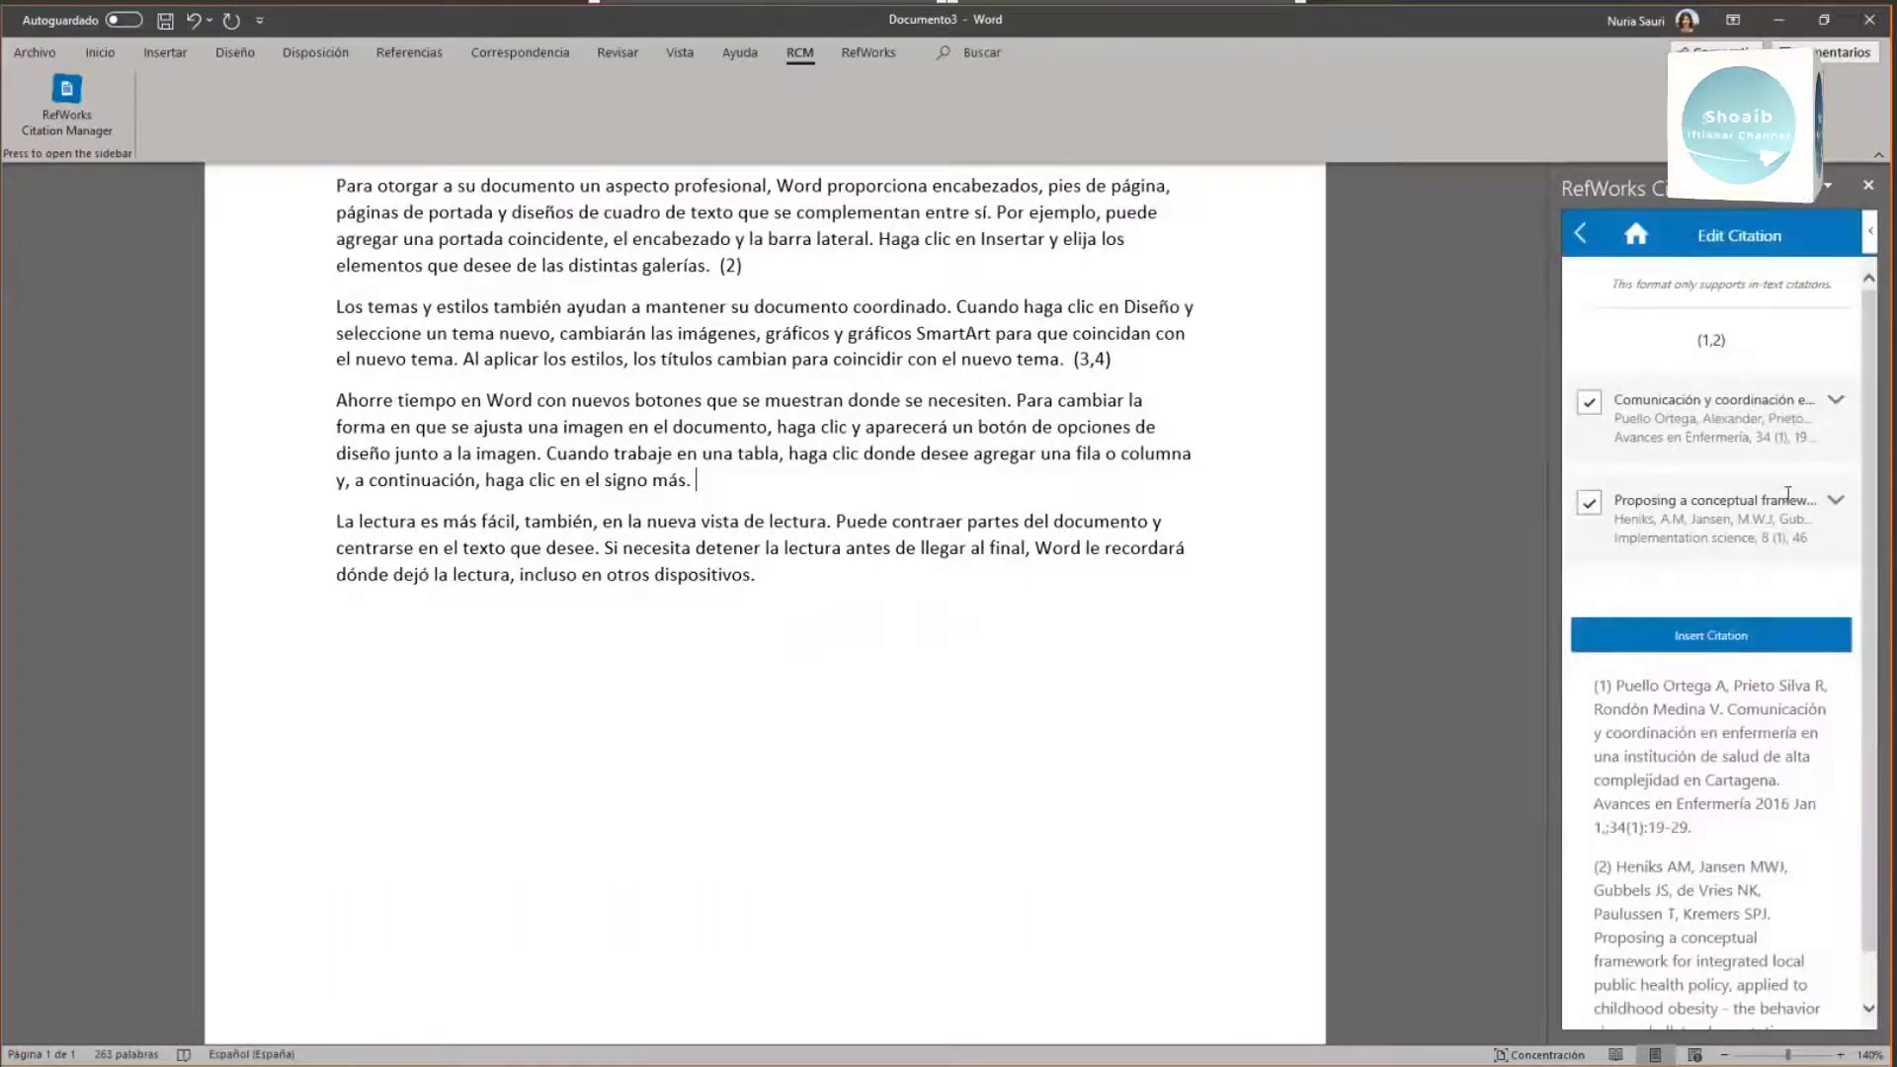
{"action": "left_click", "coordinate": [1581, 237]}
Step: Add two blank lines after the last paragraph and turn the RefWorks bibliography on
{"action": "left_click", "coordinate": [778, 583]}
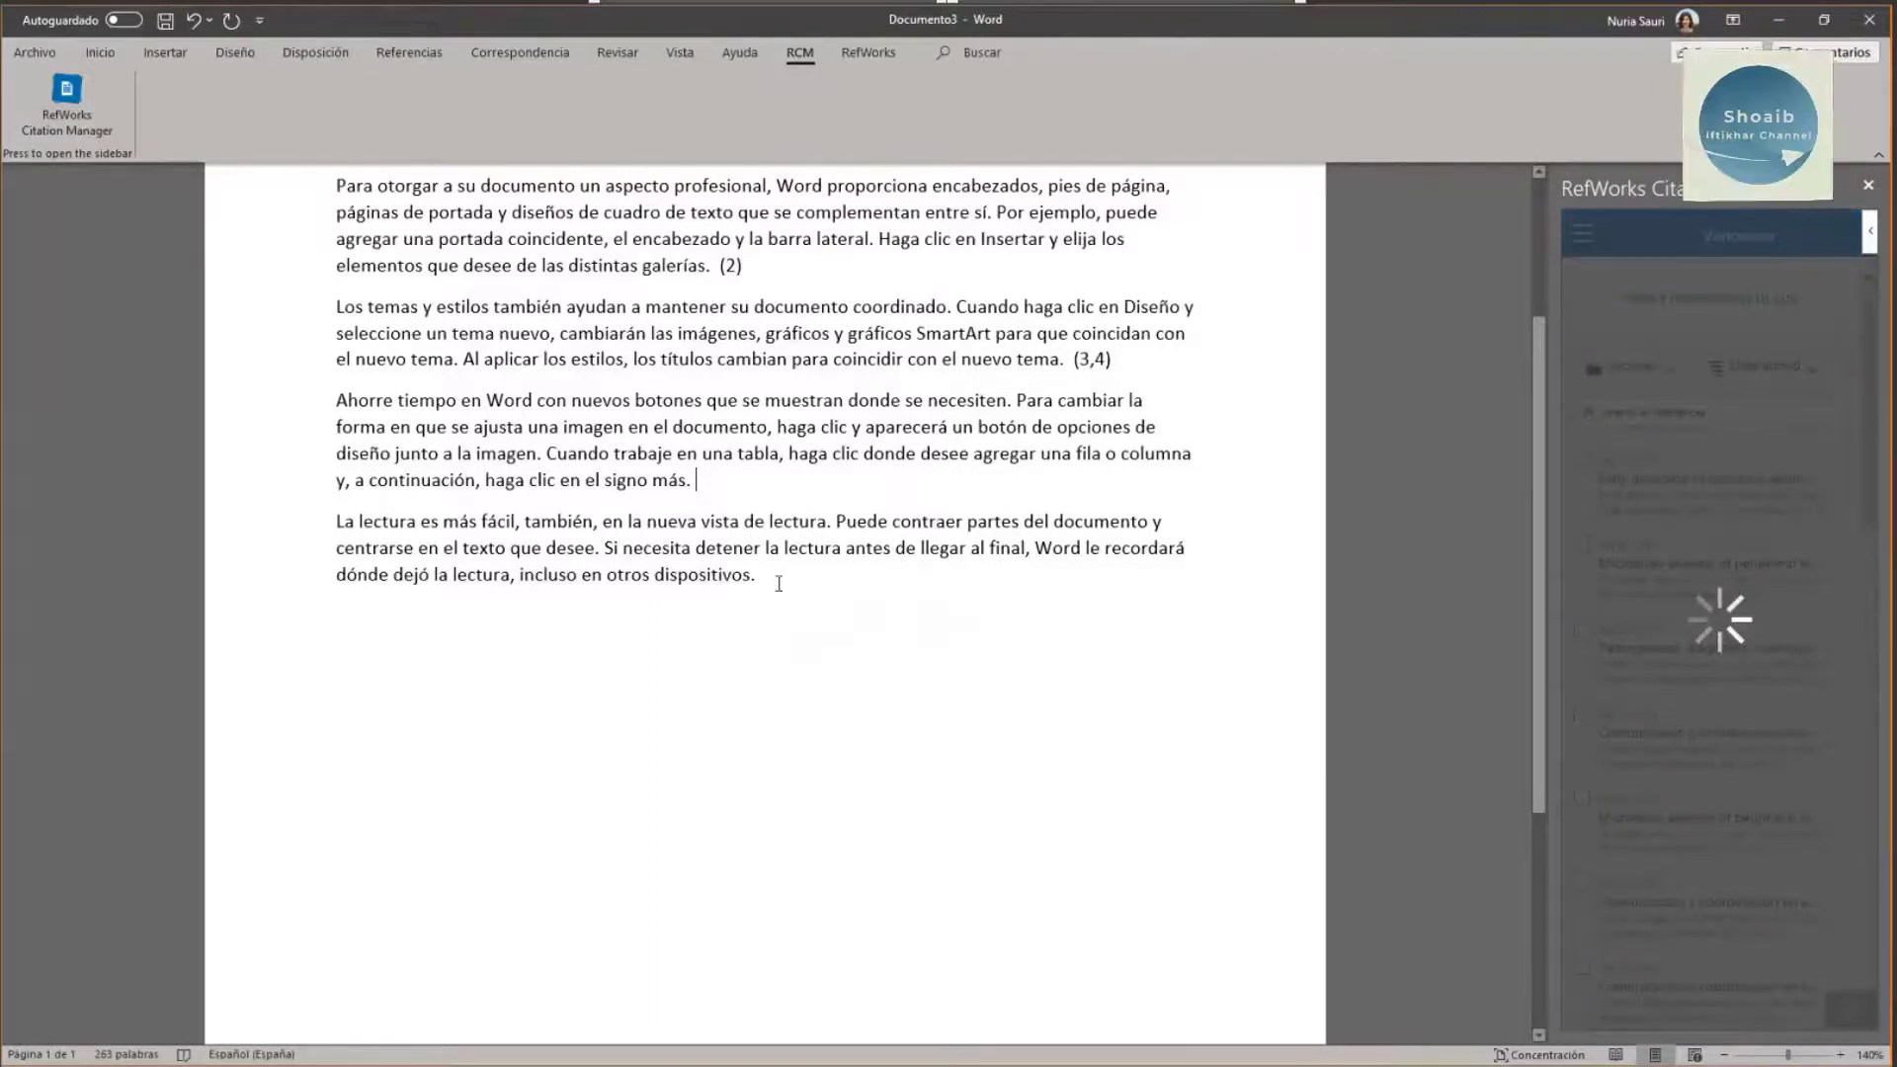
{"action": "key", "text": "Return"}
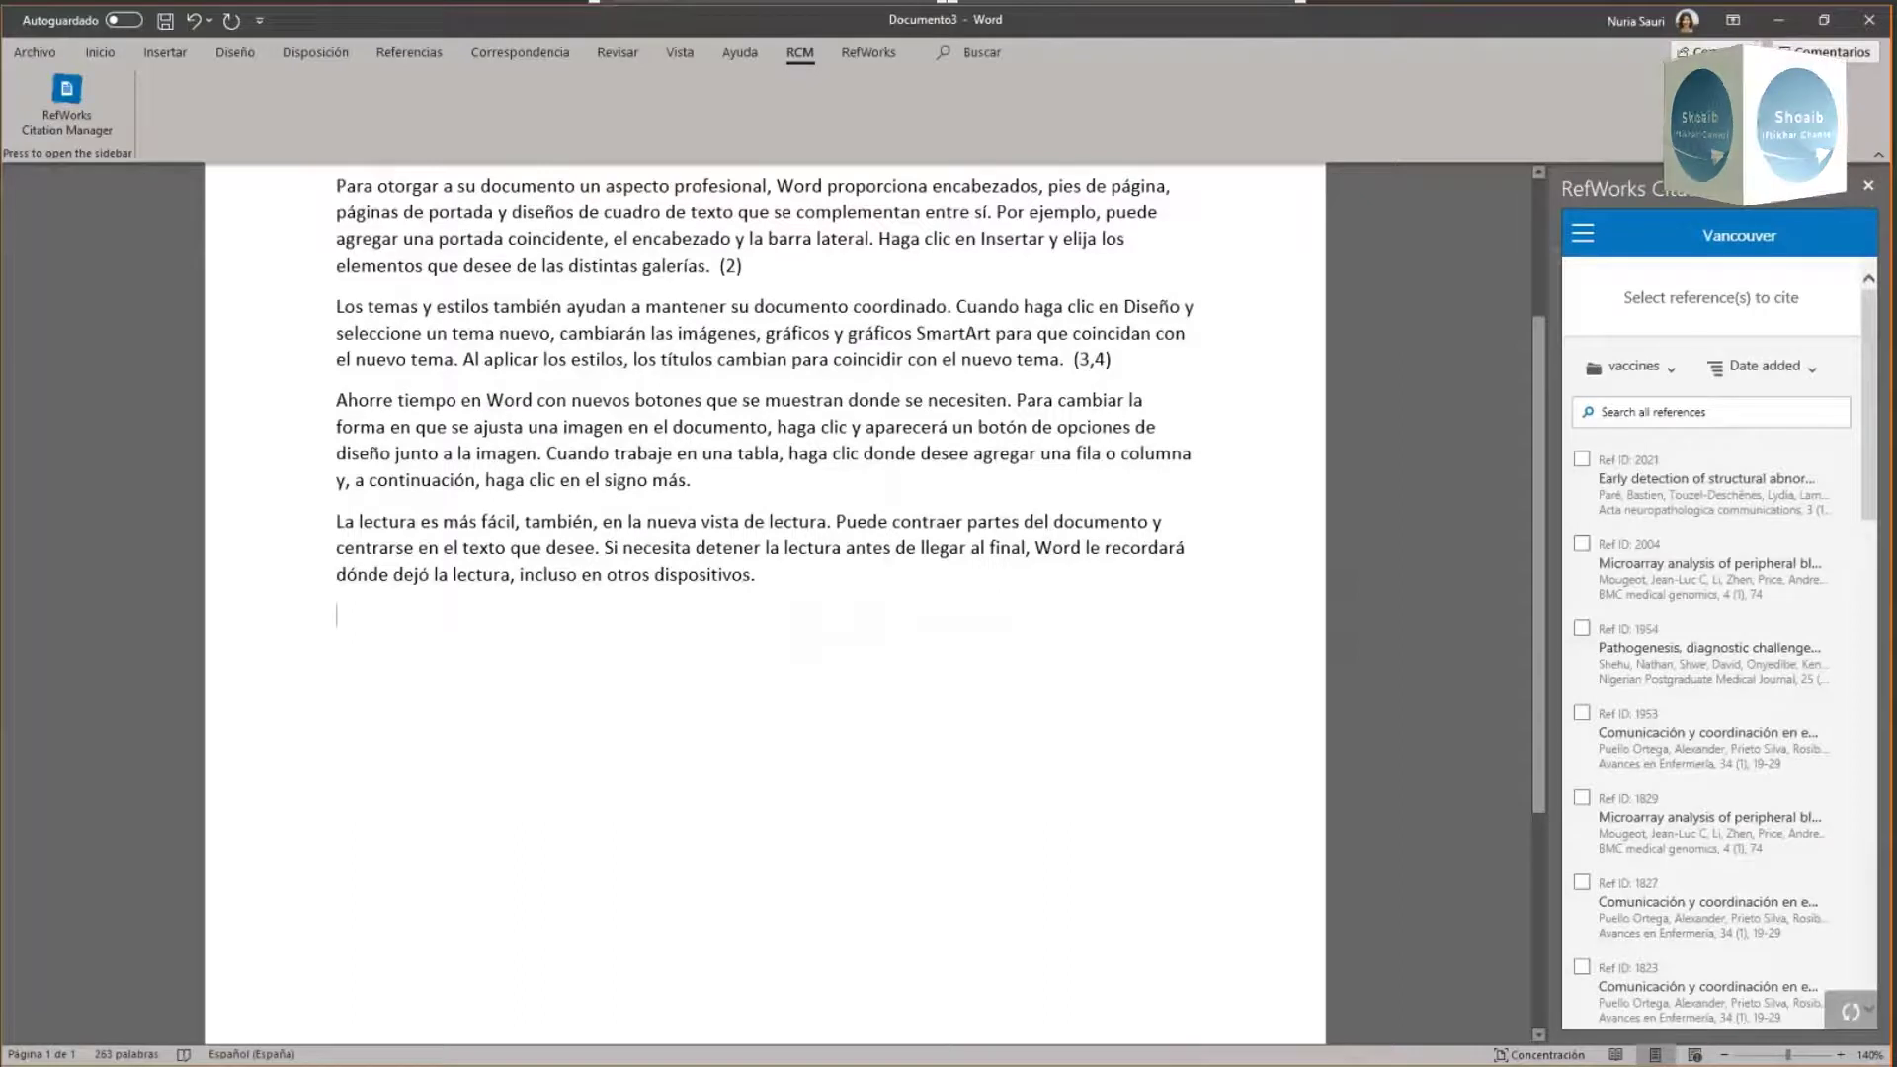
{"action": "key", "text": "Return"}
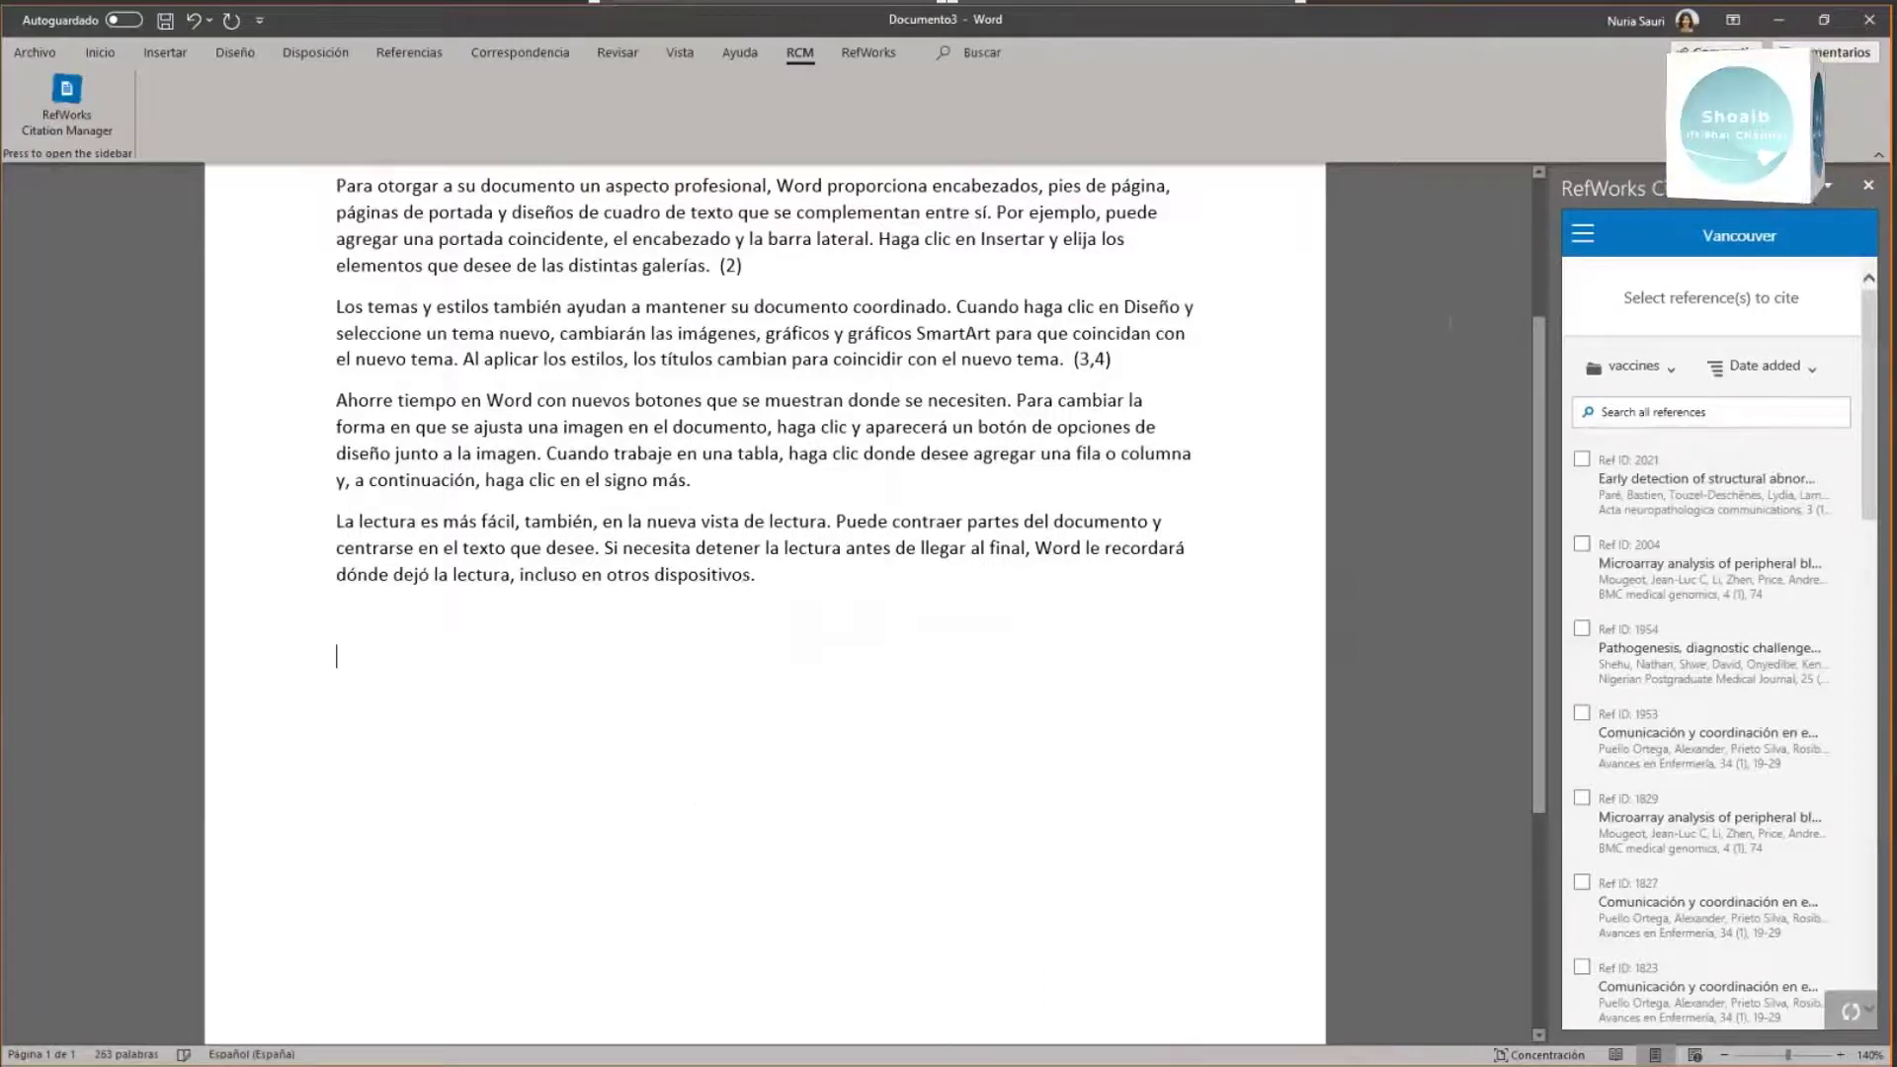
{"action": "left_click", "coordinate": [1584, 237]}
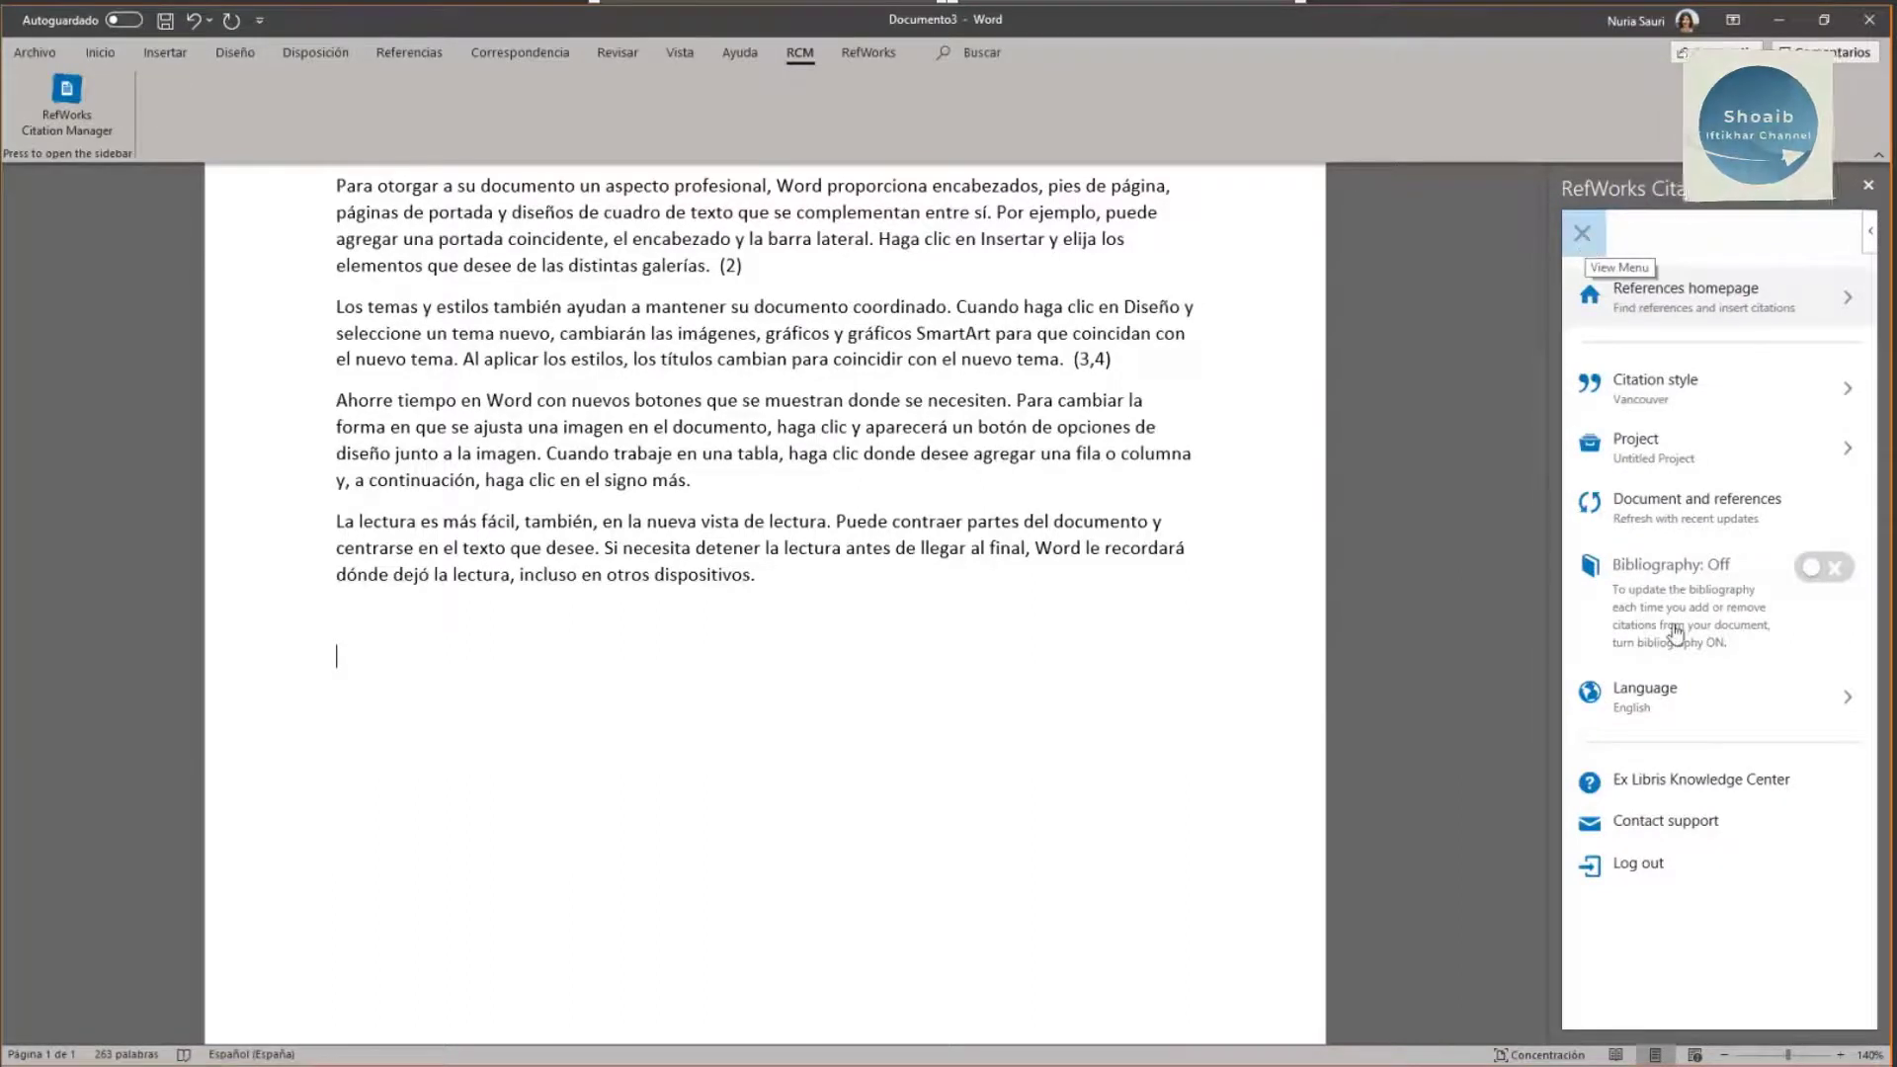
{"action": "left_click", "coordinate": [1830, 570]}
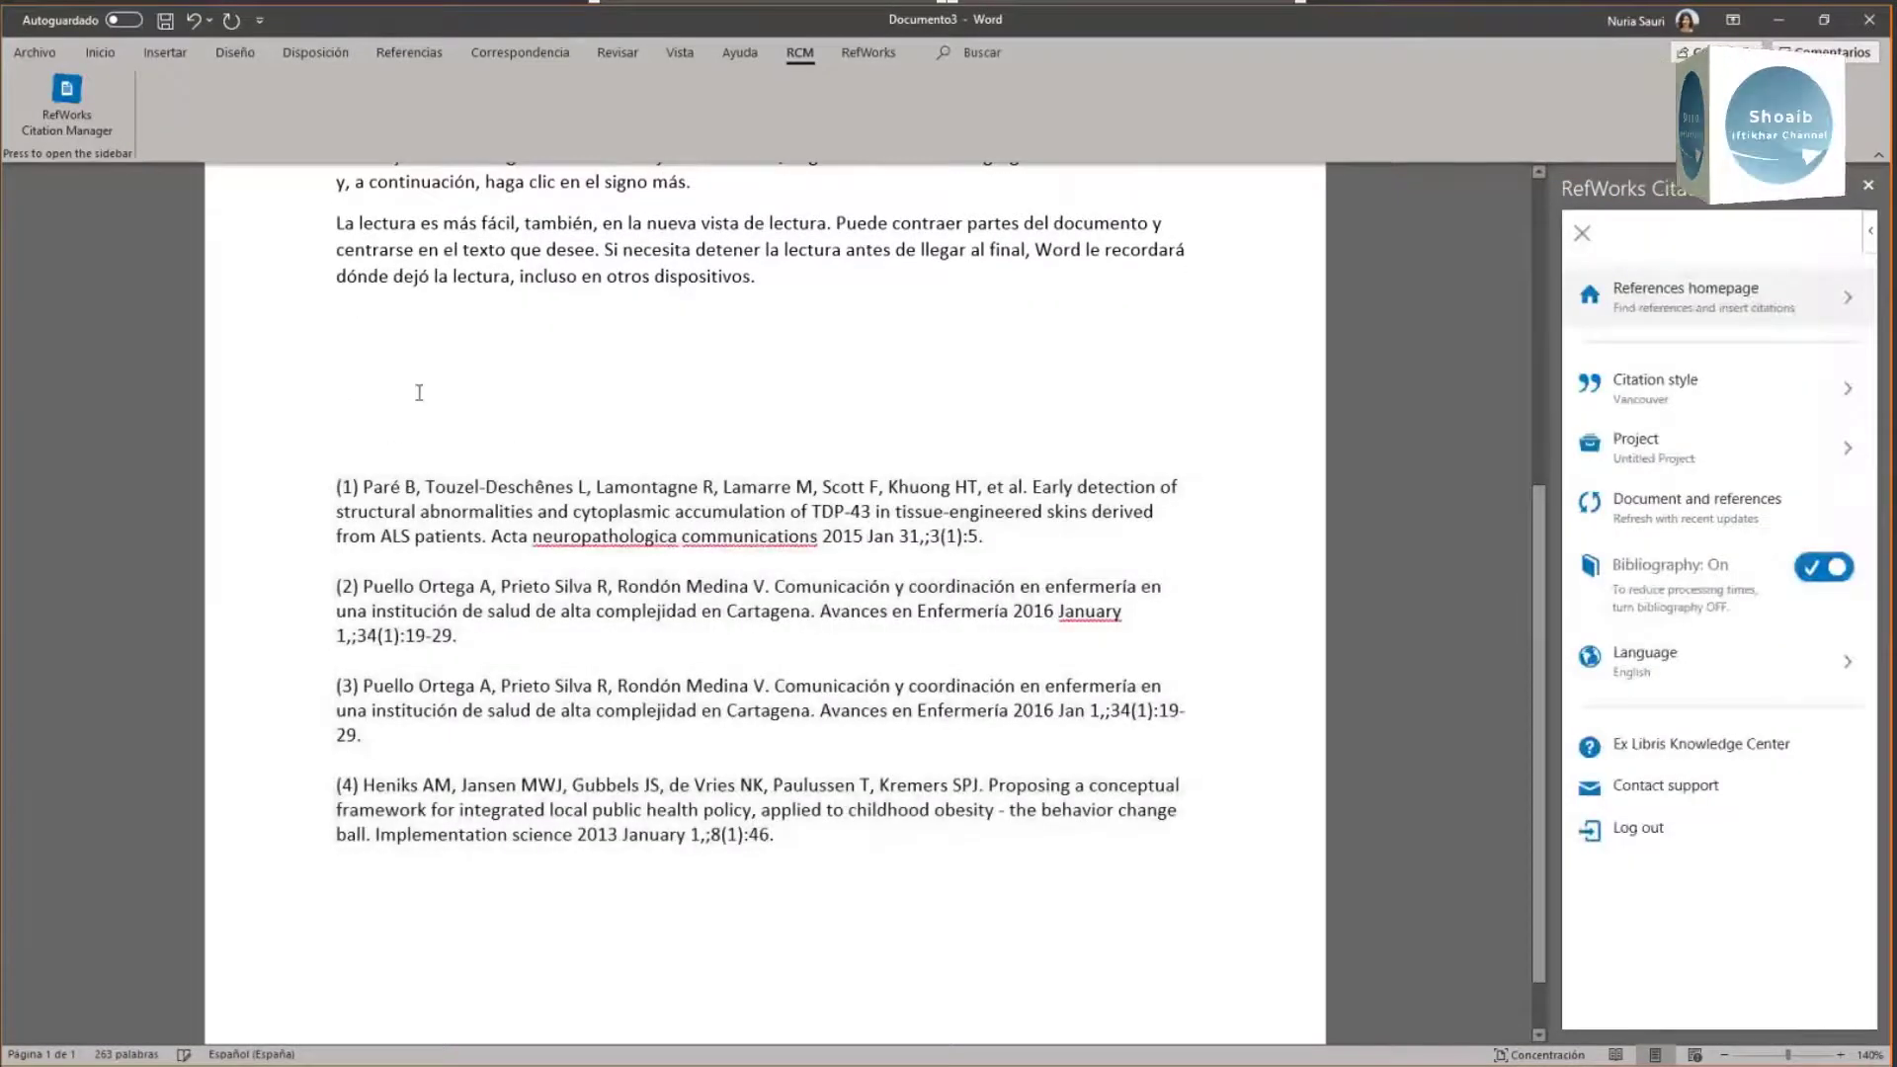
{"action": "scroll", "coordinate": [419, 393], "scroll_direction": "up", "scroll_amount": 1}
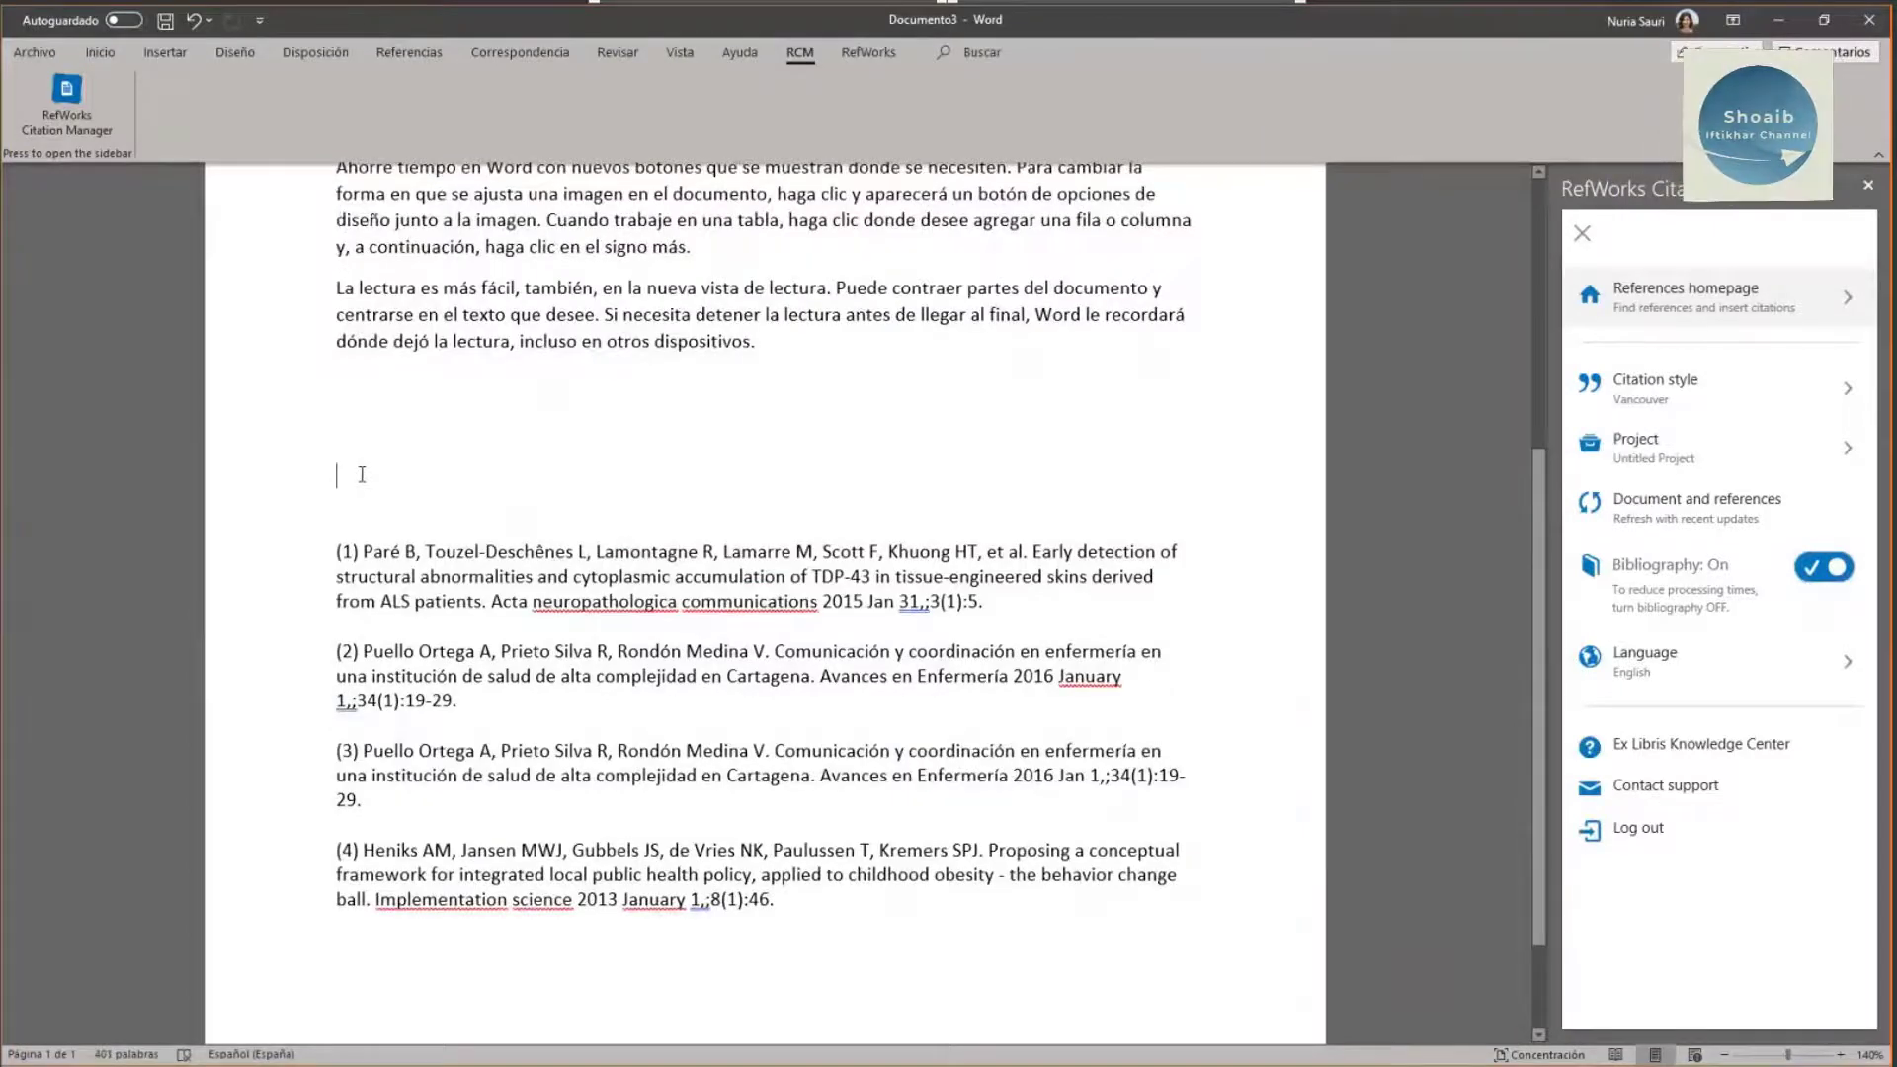
{"action": "scroll", "coordinate": [1287, 197], "scroll_direction": "up", "scroll_amount": 2}
{"action": "scroll", "coordinate": [1286, 197], "scroll_direction": "up", "scroll_amount": 1}
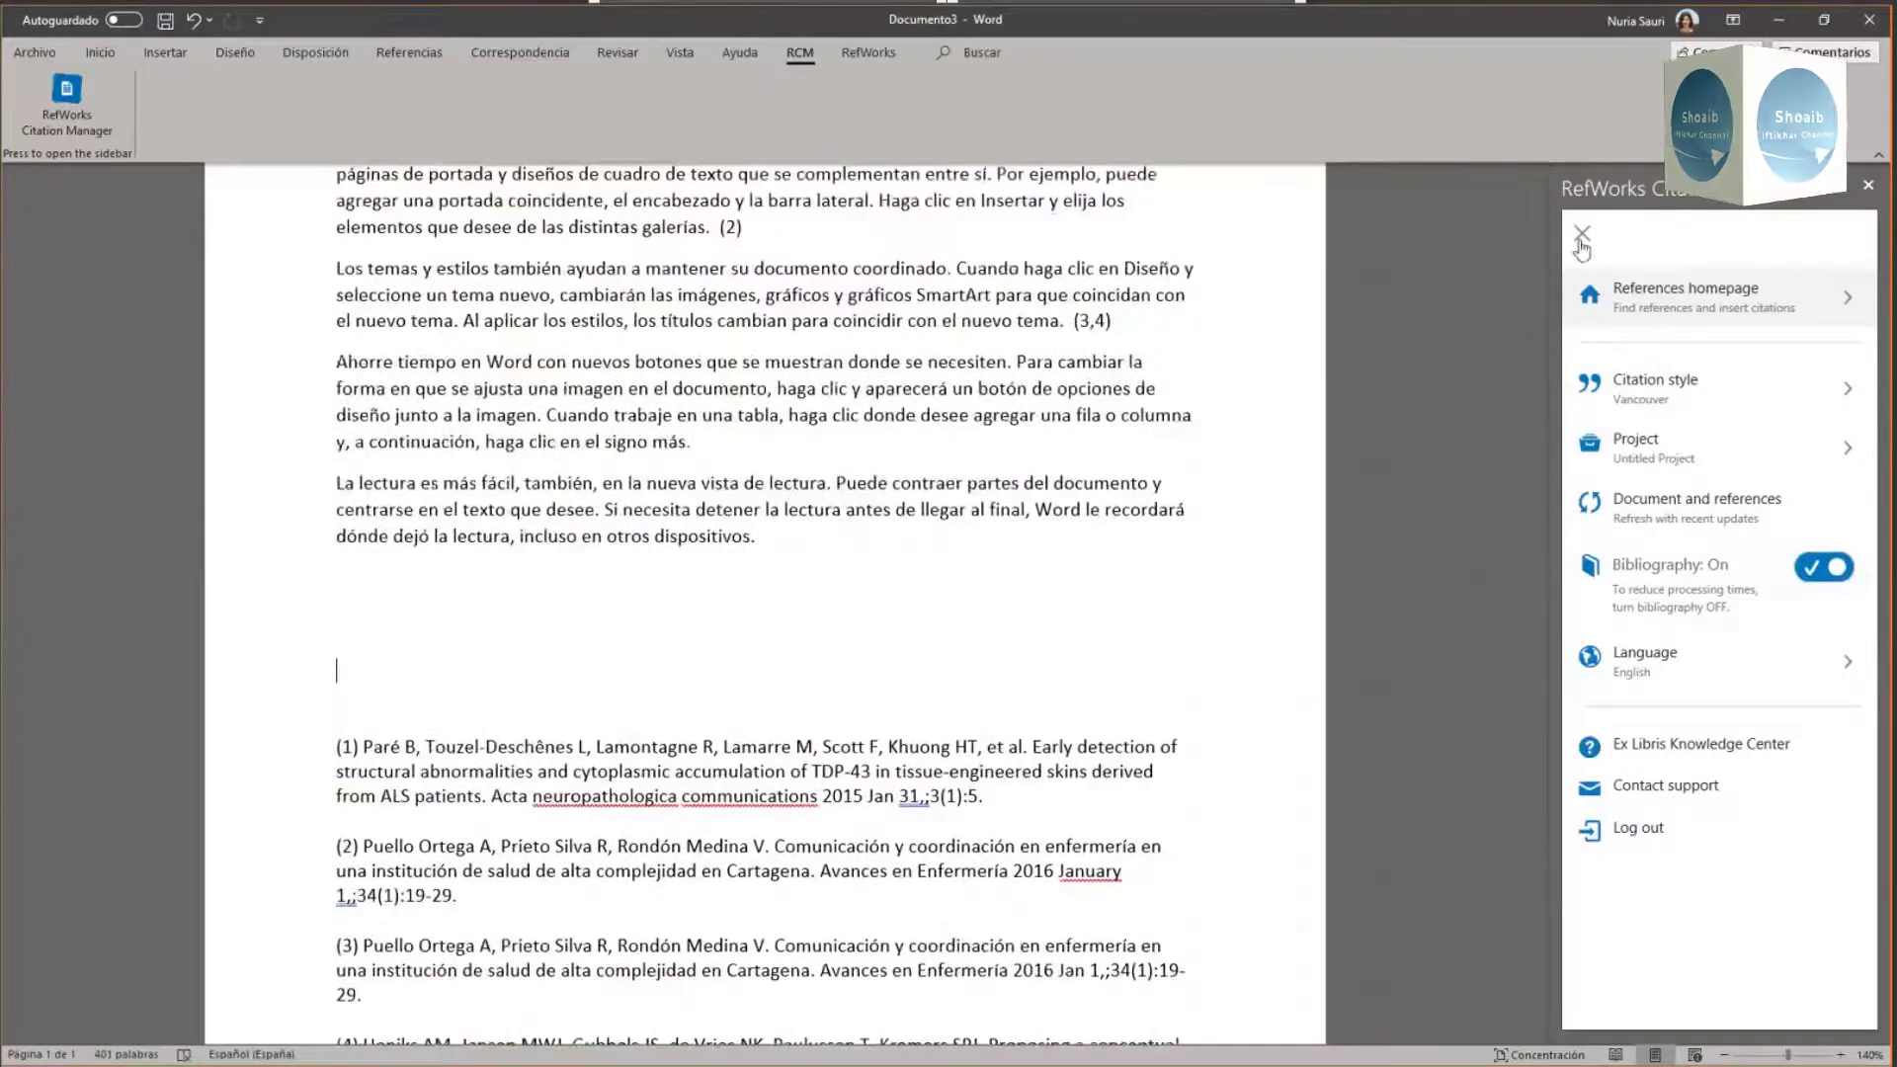
{"action": "left_click", "coordinate": [1581, 239]}
Step: Delete a blank line between the last paragraph and the numbered bibliography
{"action": "scroll", "coordinate": [936, 506], "scroll_direction": "up", "scroll_amount": 2}
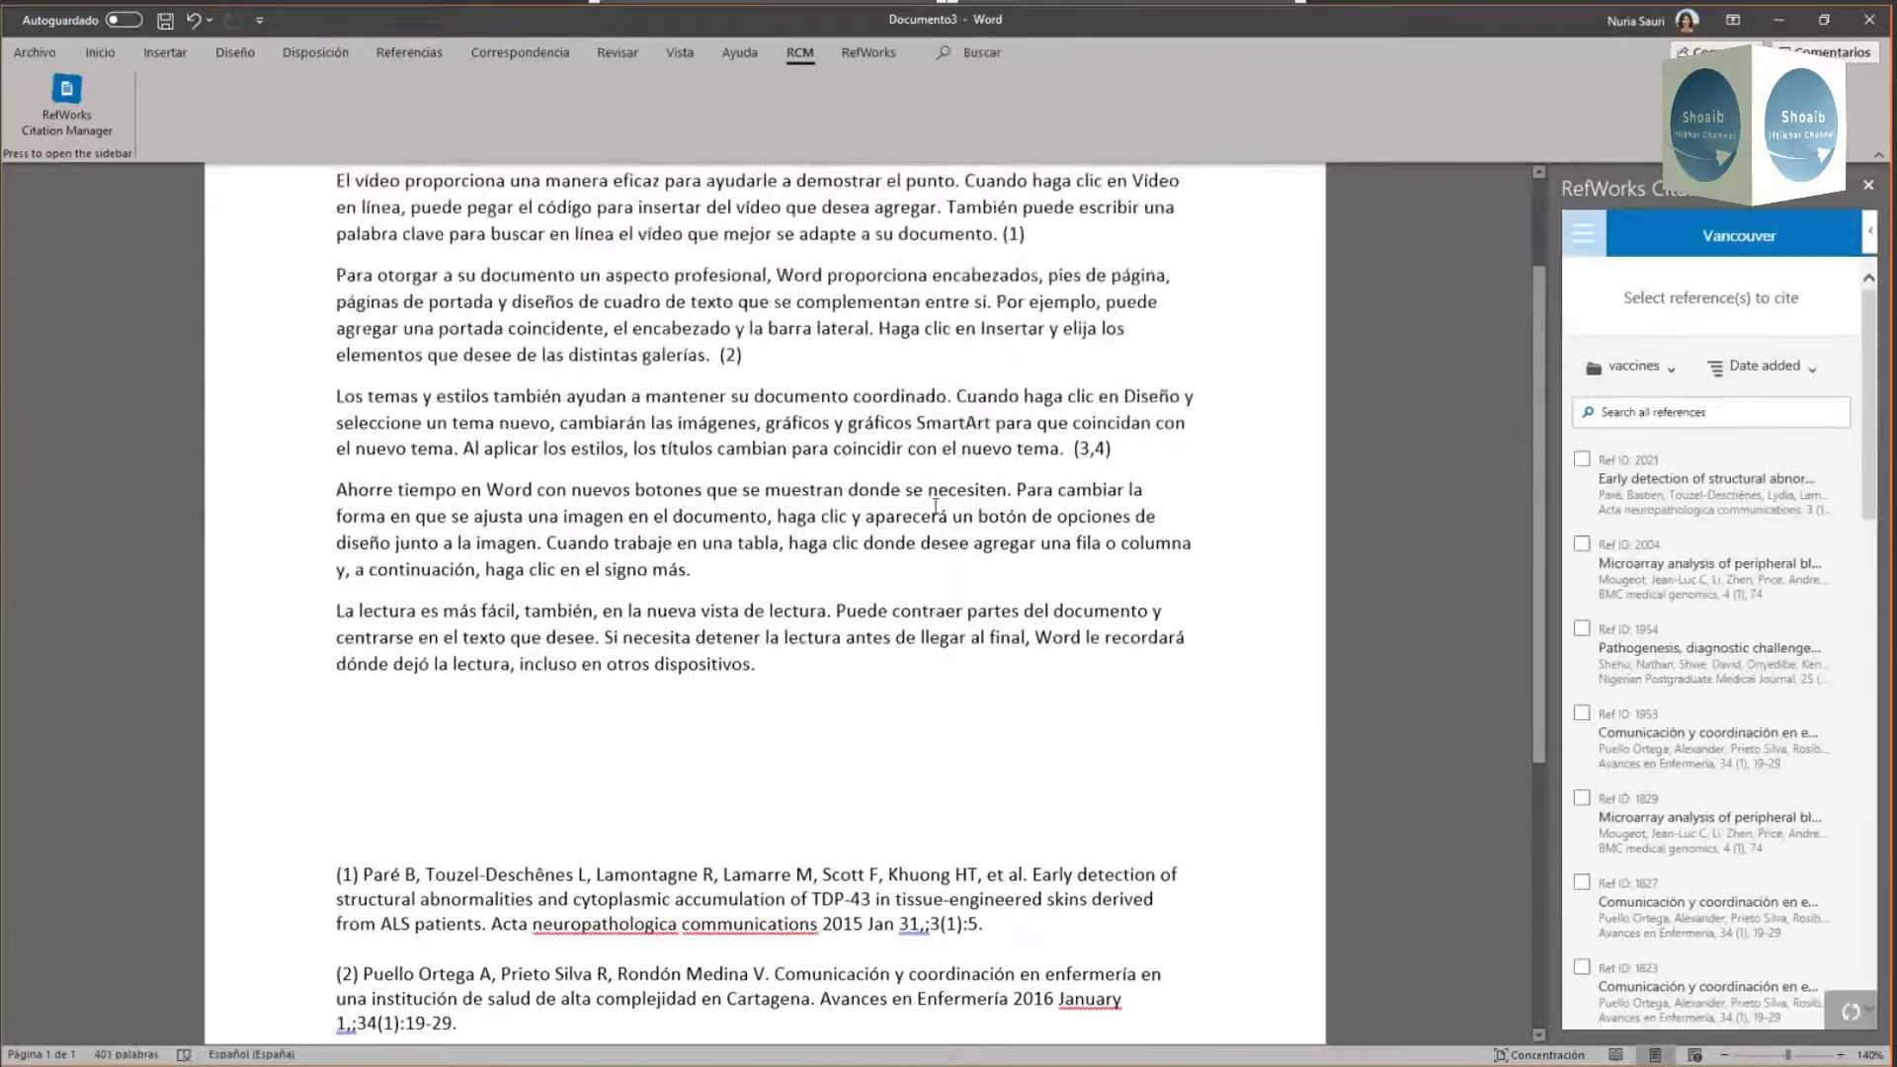
{"action": "scroll", "coordinate": [935, 506], "scroll_direction": "up", "scroll_amount": 1}
{"action": "left_click", "coordinate": [466, 832]}
{"action": "key", "text": "Delete"}
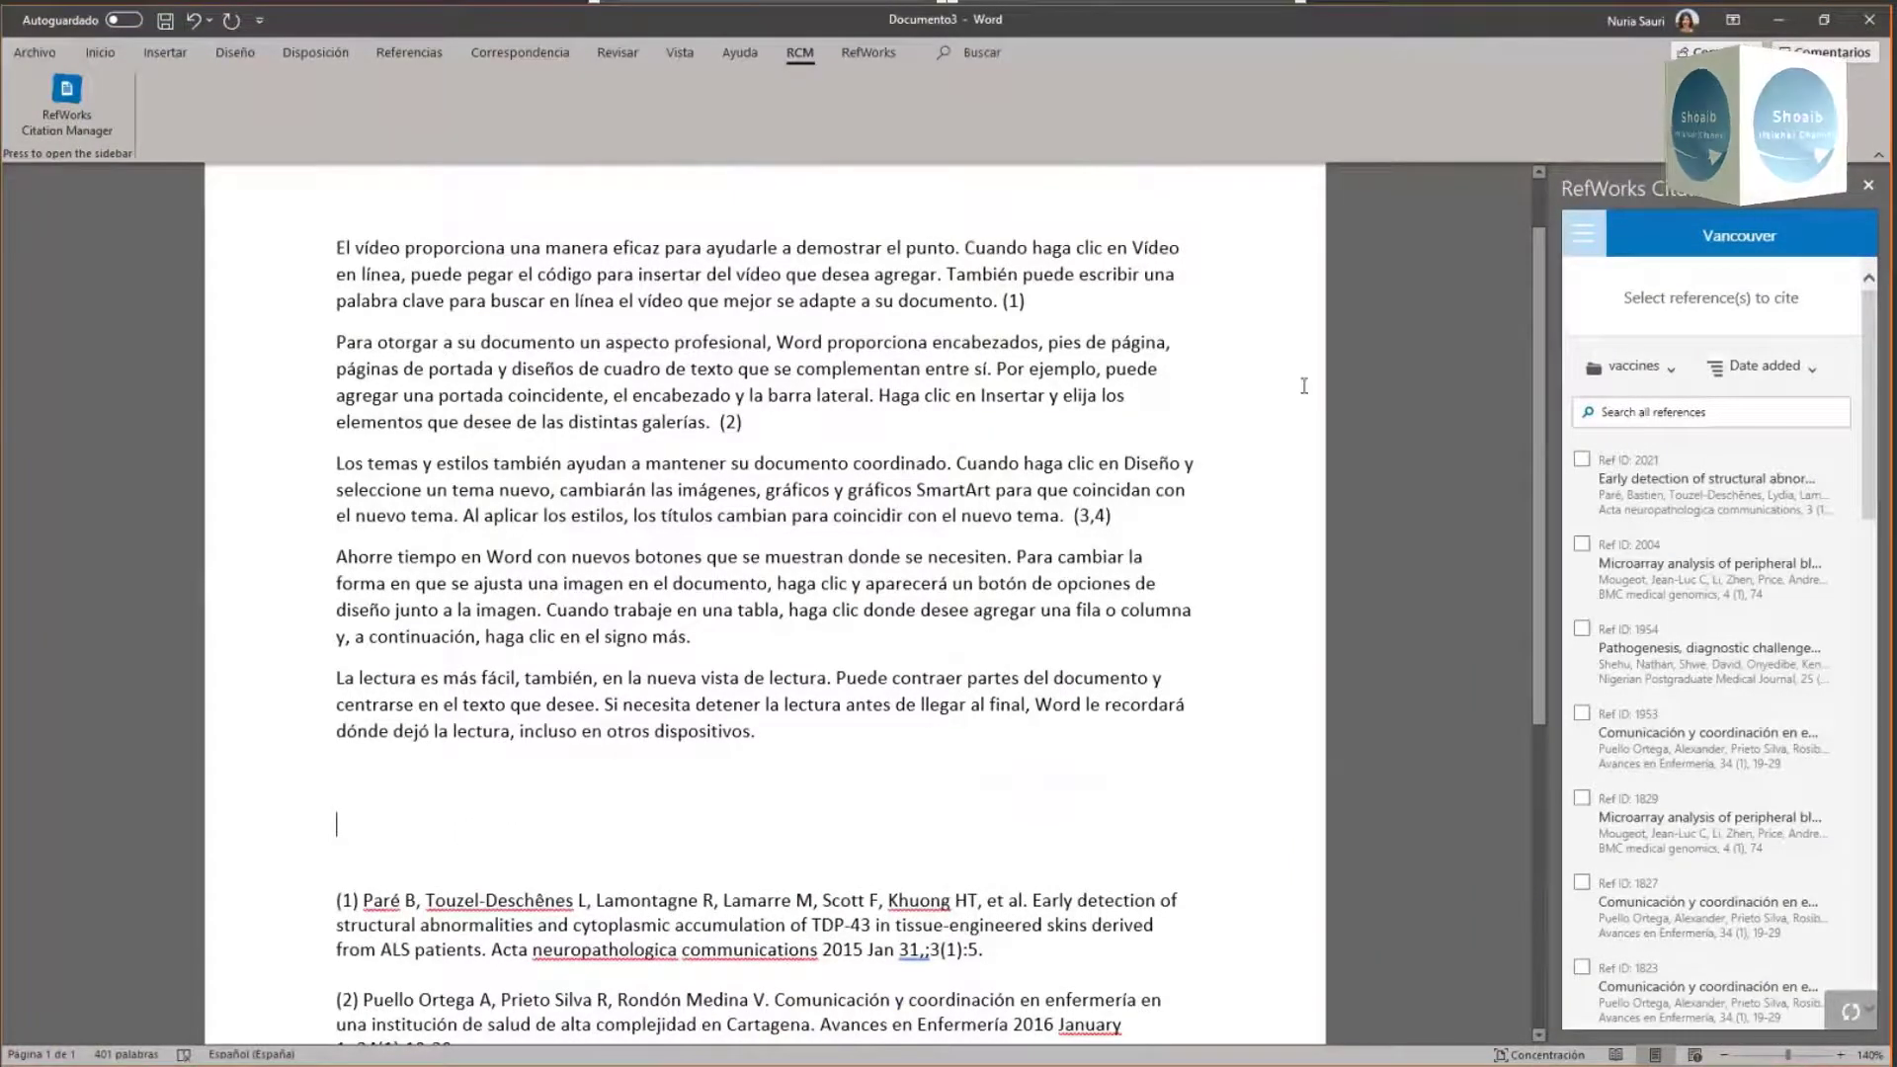
Step: Change the document's citation style to APA 7th - No Case Changes (No Title Casing), DOI: empty
{"action": "left_click", "coordinate": [1591, 236]}
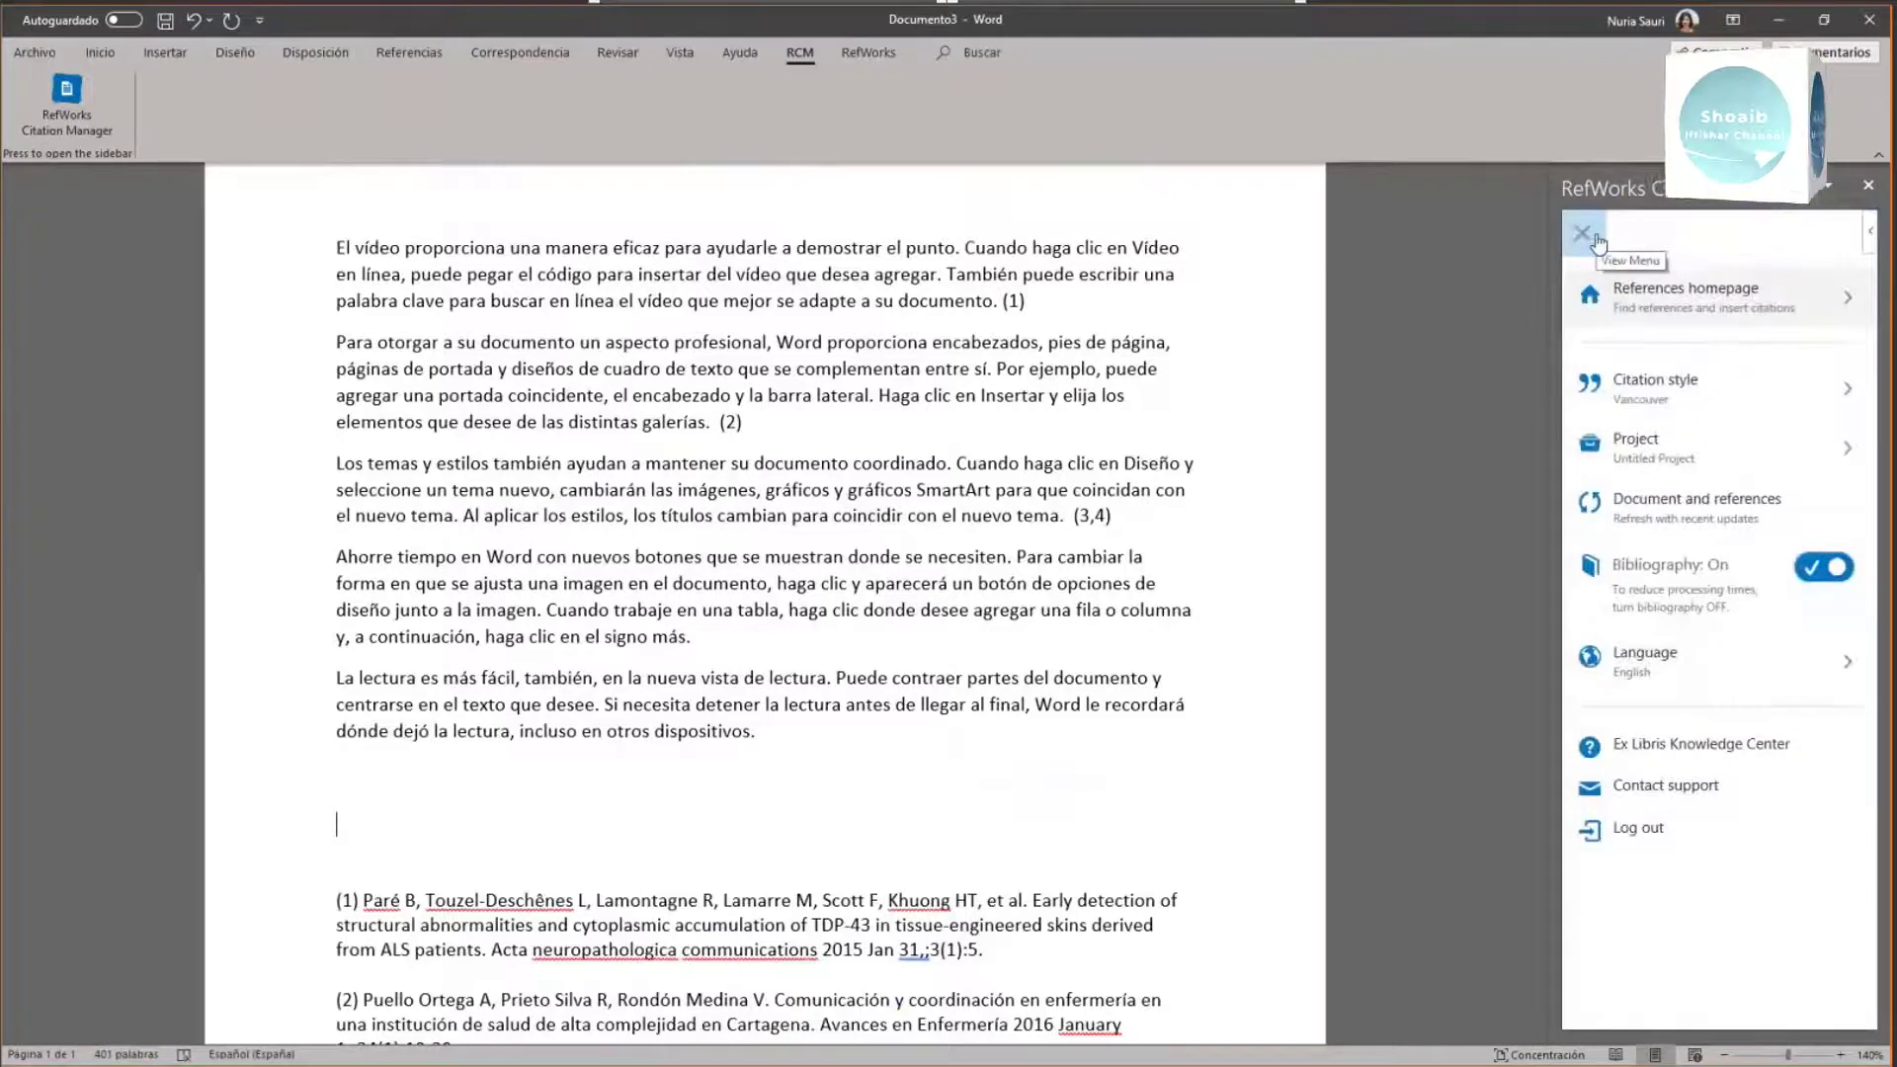
{"action": "left_click", "coordinate": [1680, 400]}
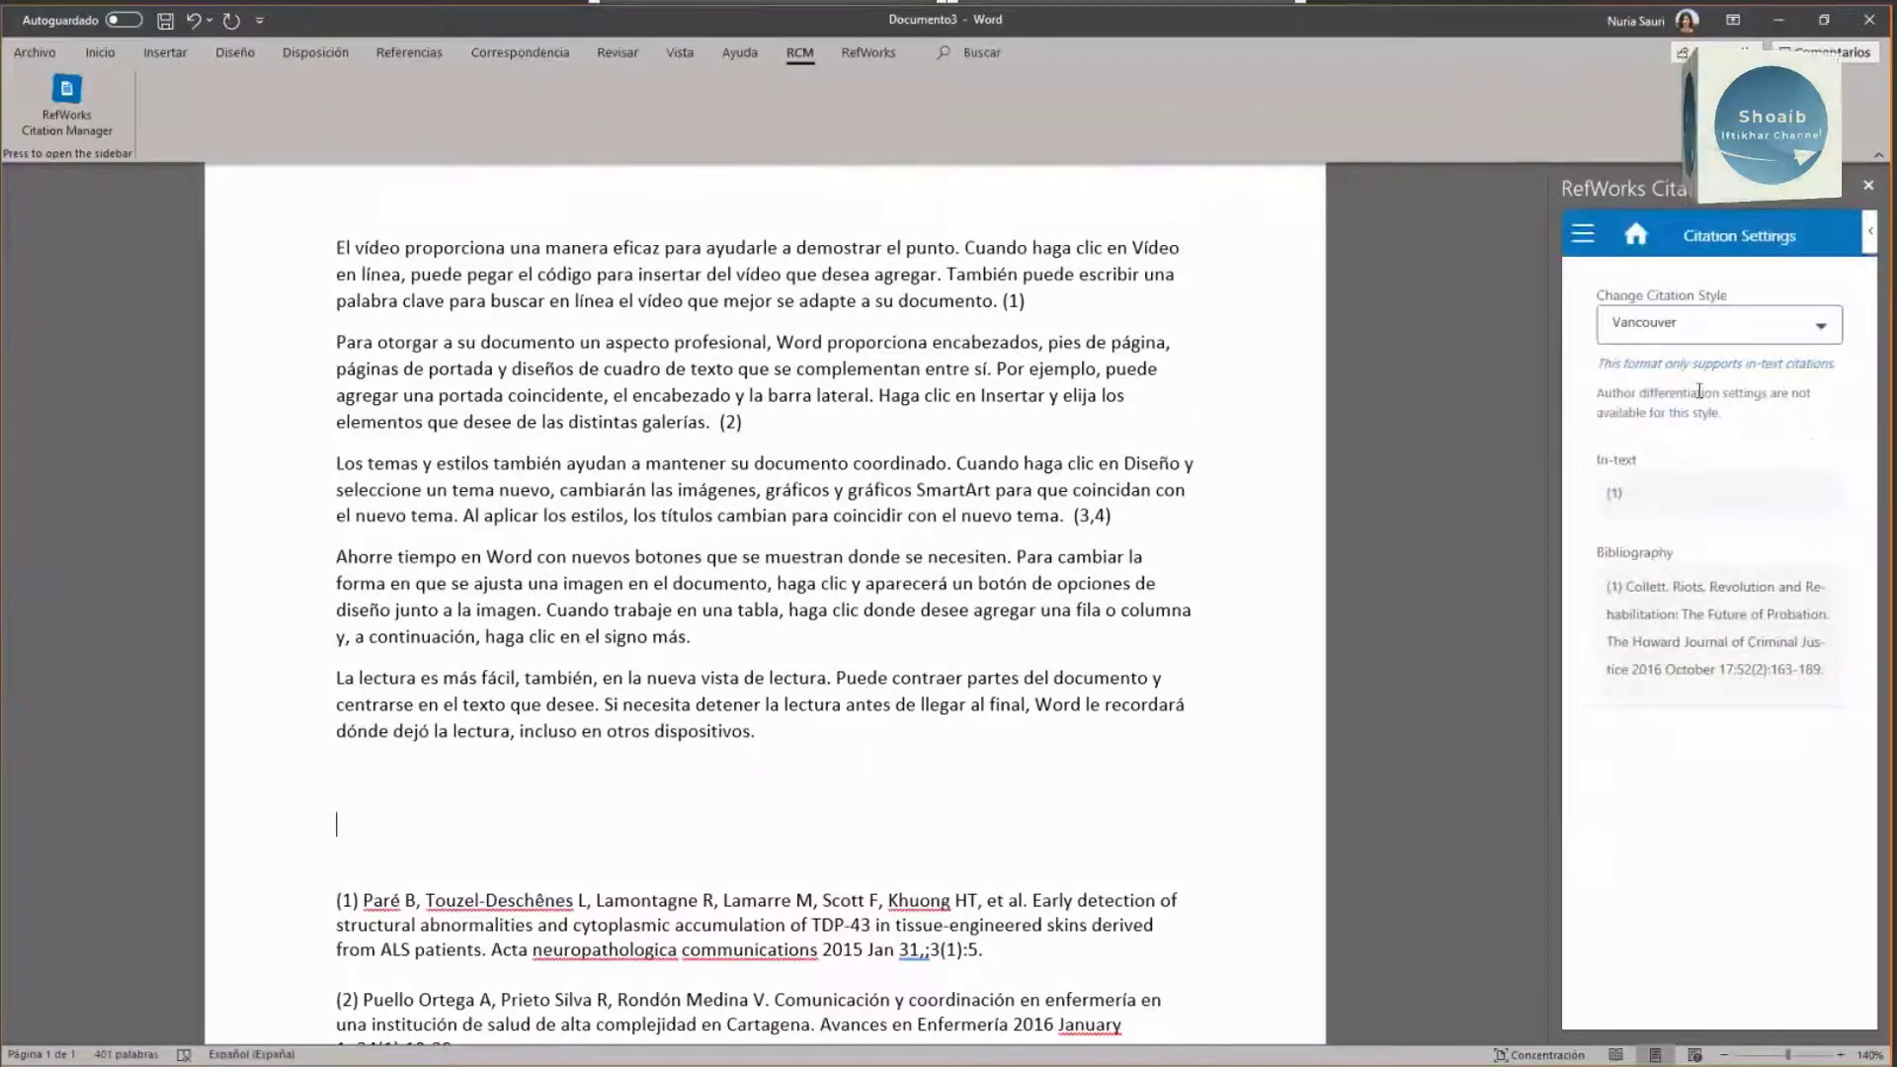
{"action": "left_click", "coordinate": [1741, 327]}
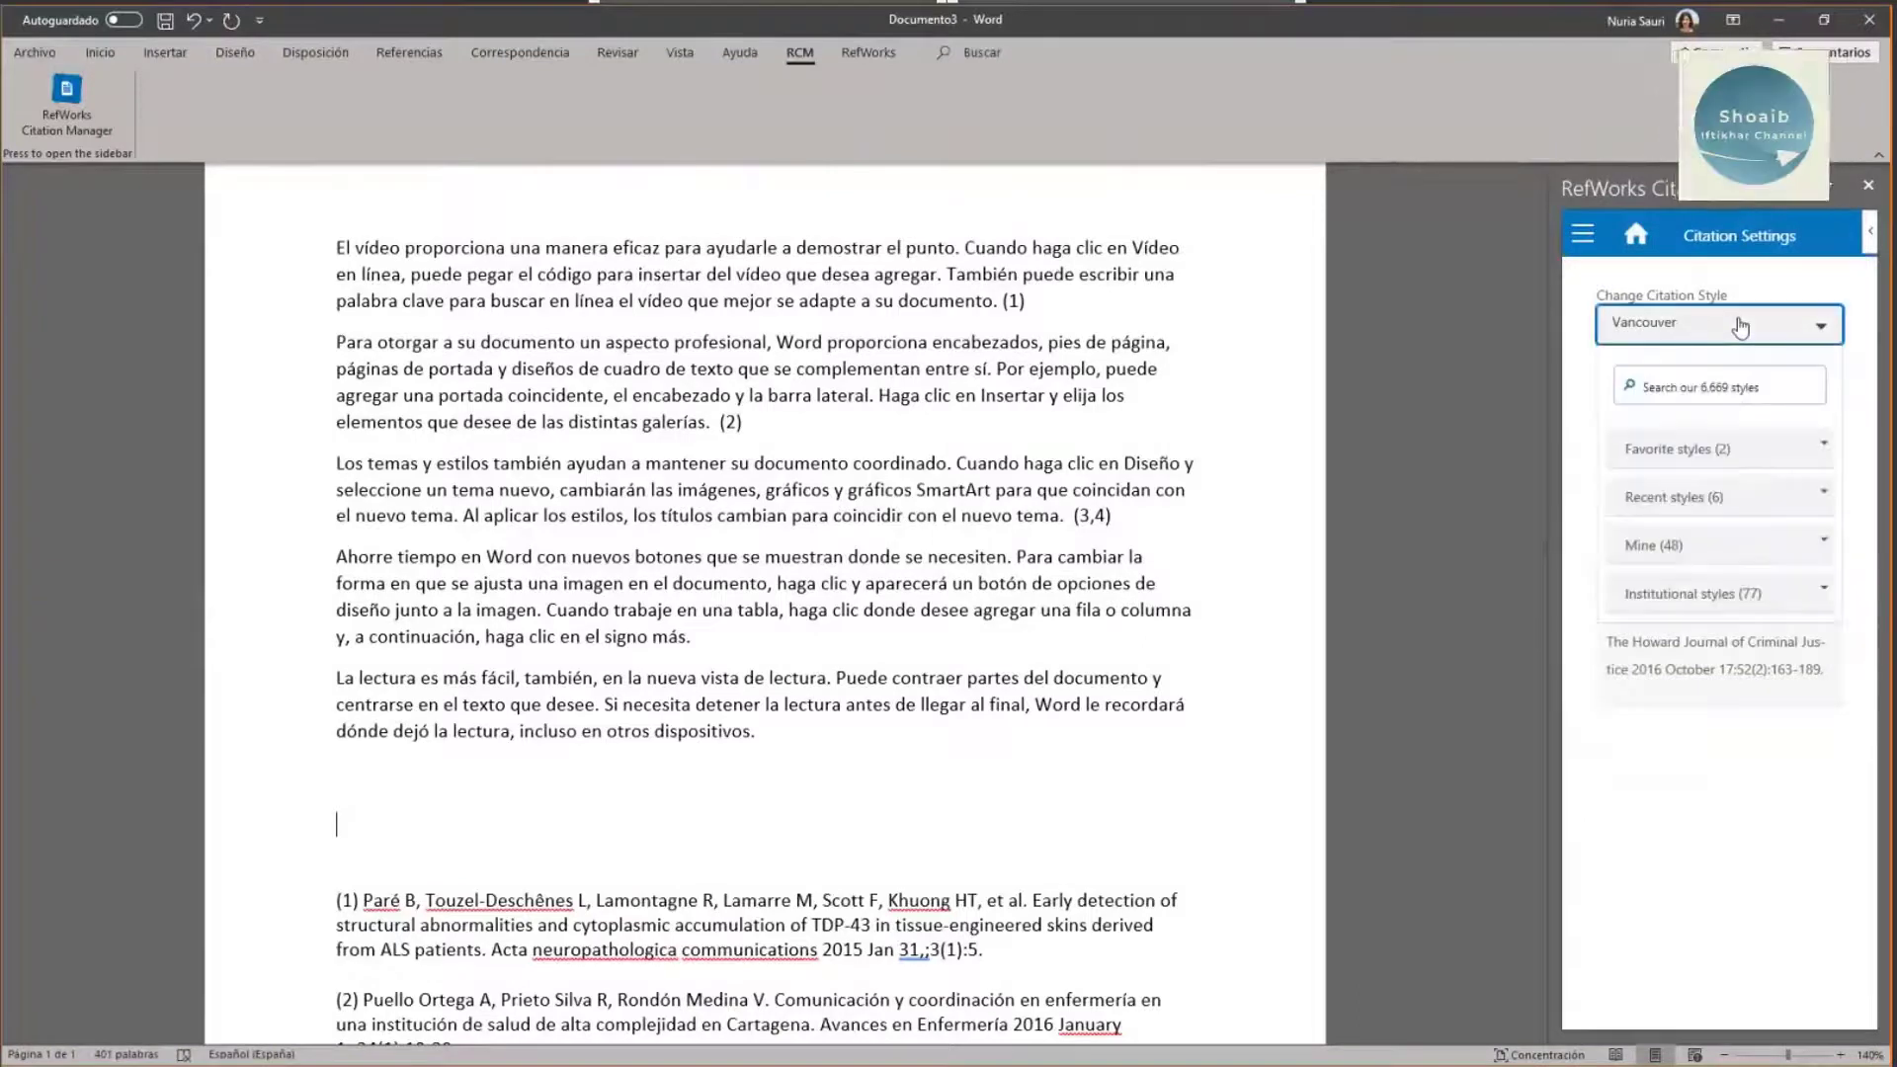
{"action": "left_click", "coordinate": [1731, 385]}
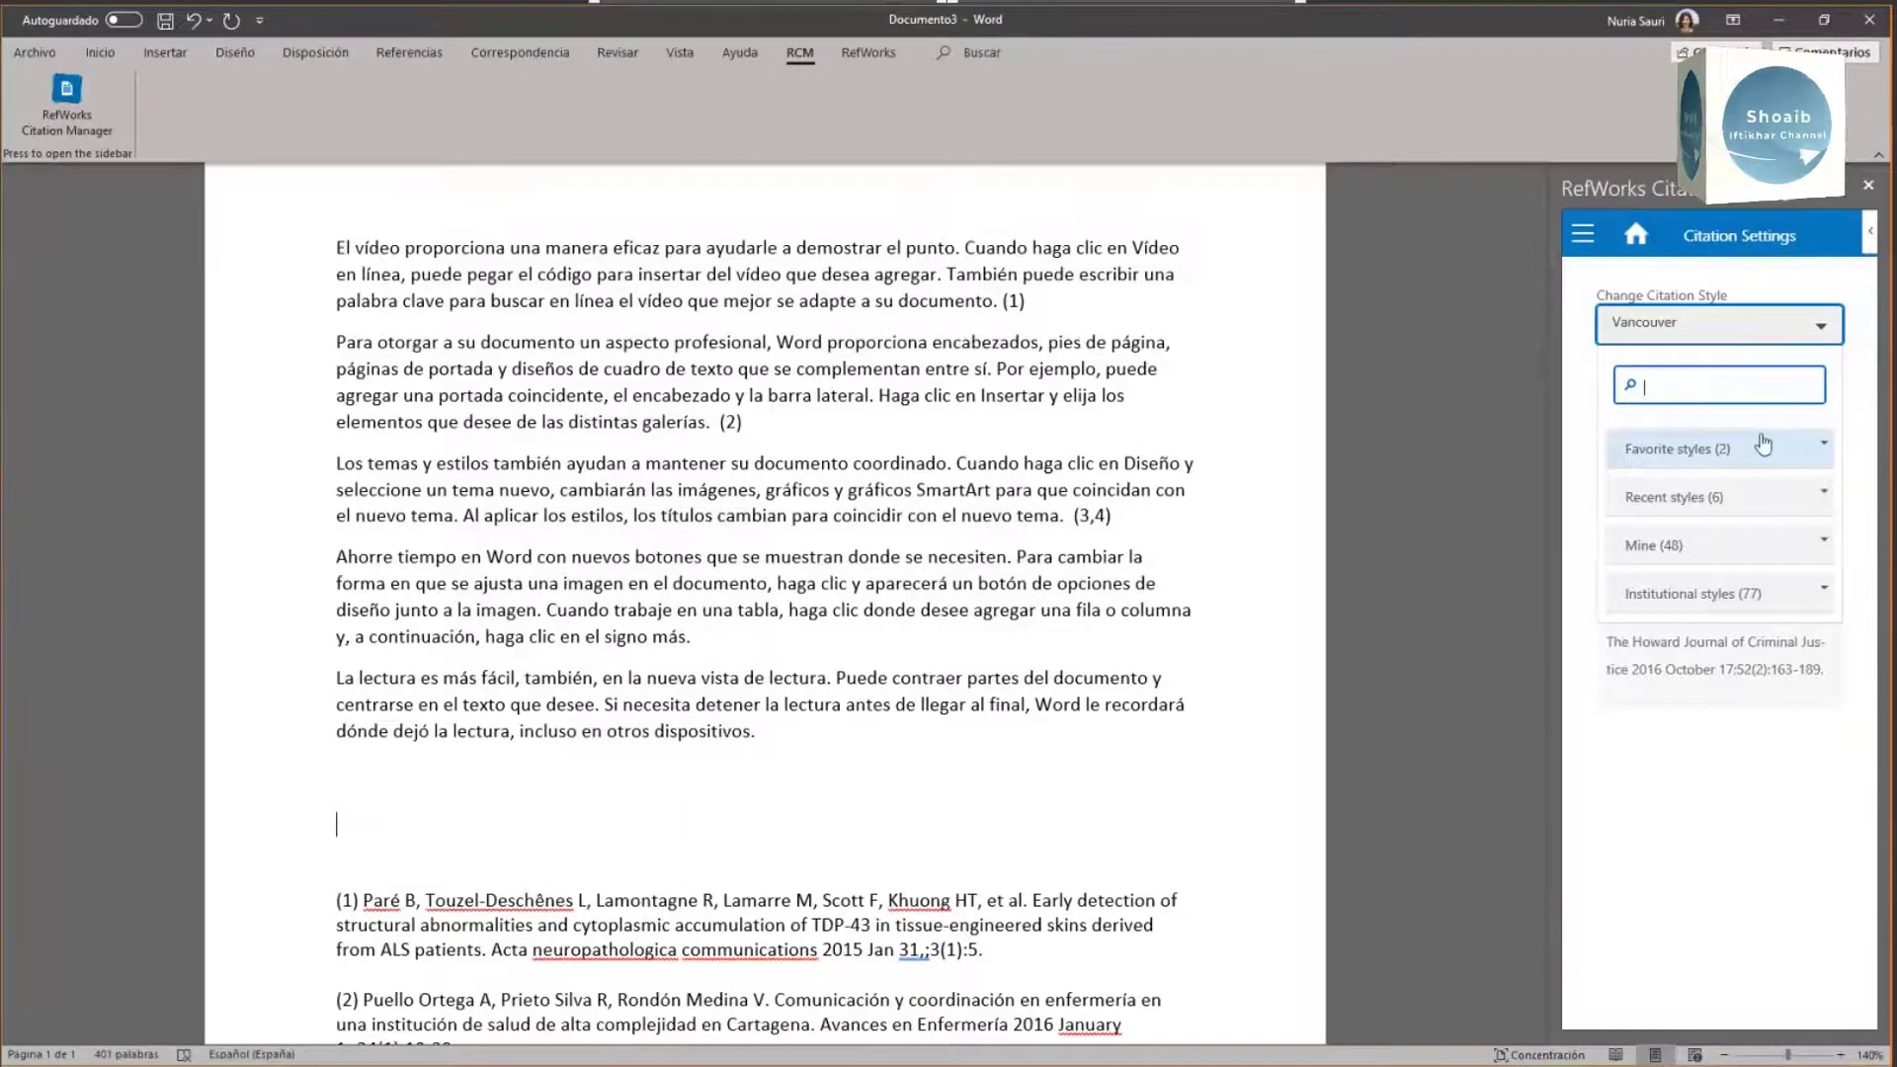
{"action": "left_click", "coordinate": [1825, 498]}
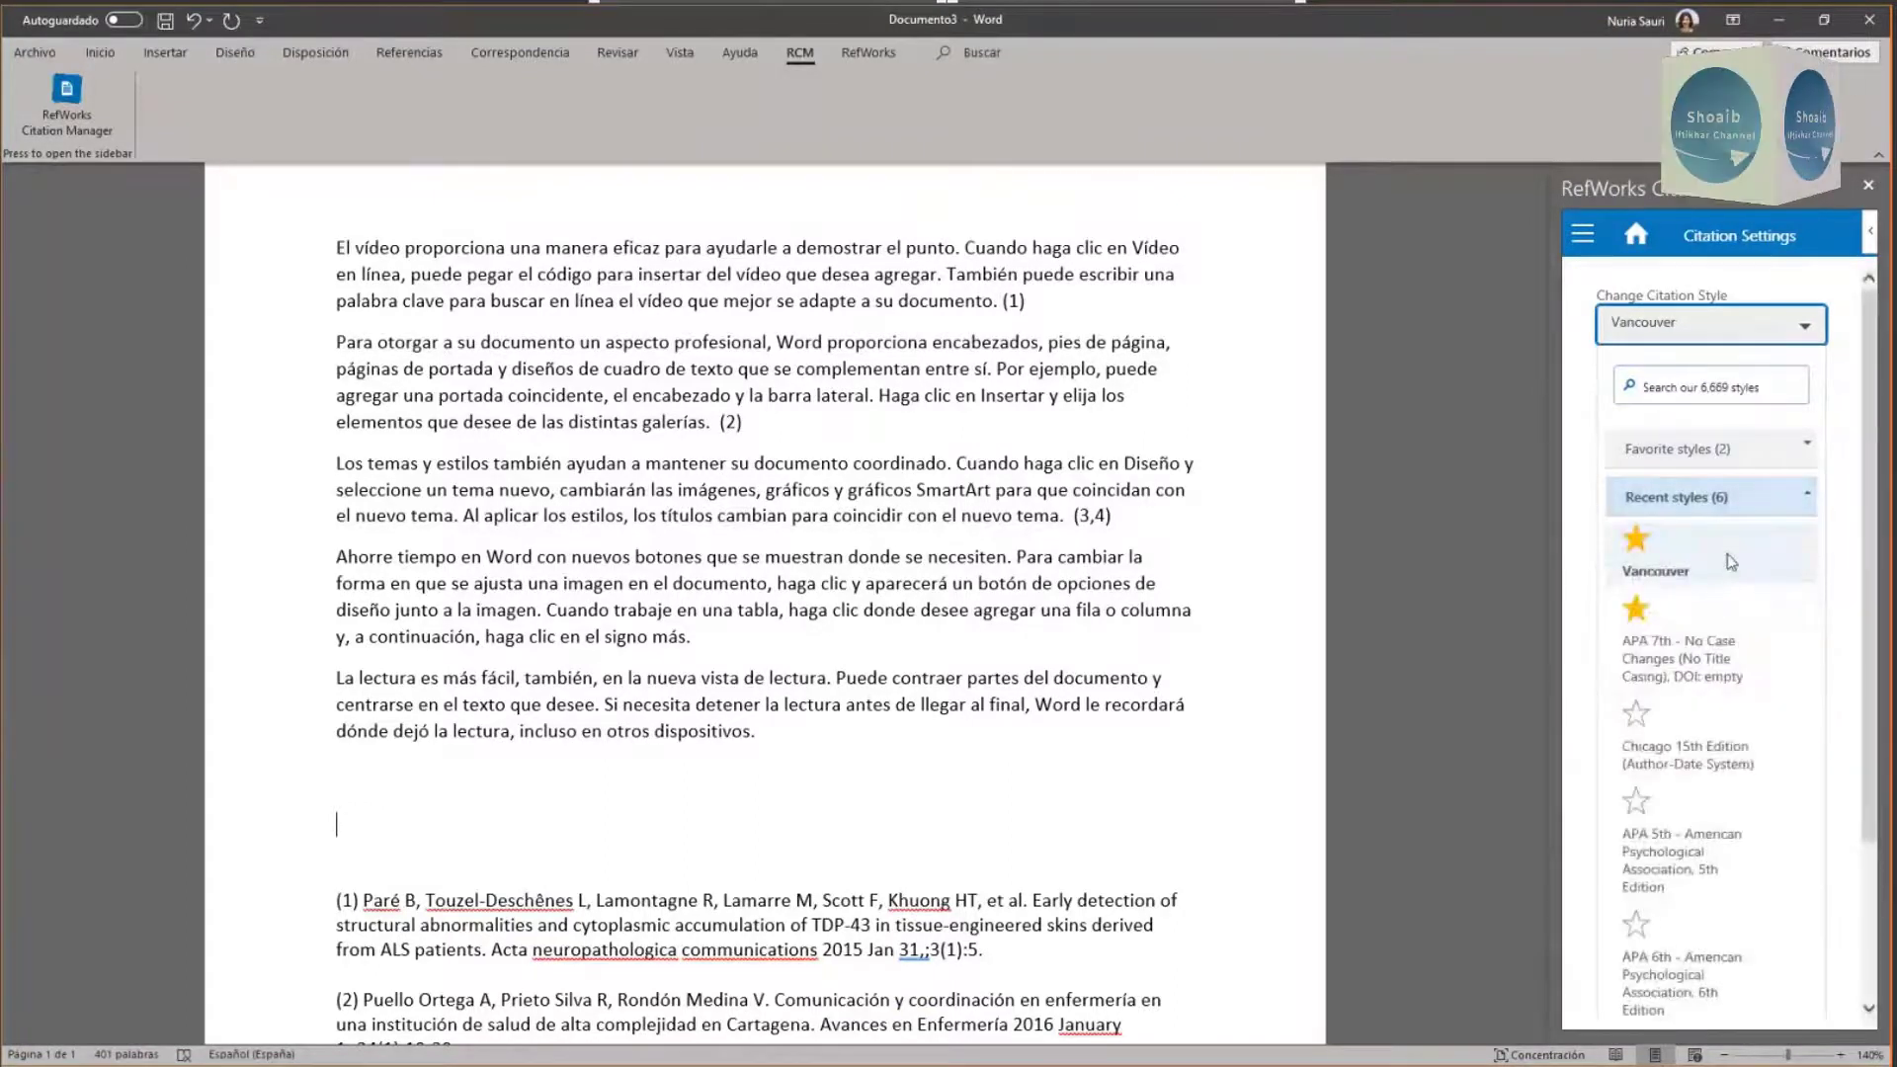
{"action": "left_click", "coordinate": [1702, 642]}
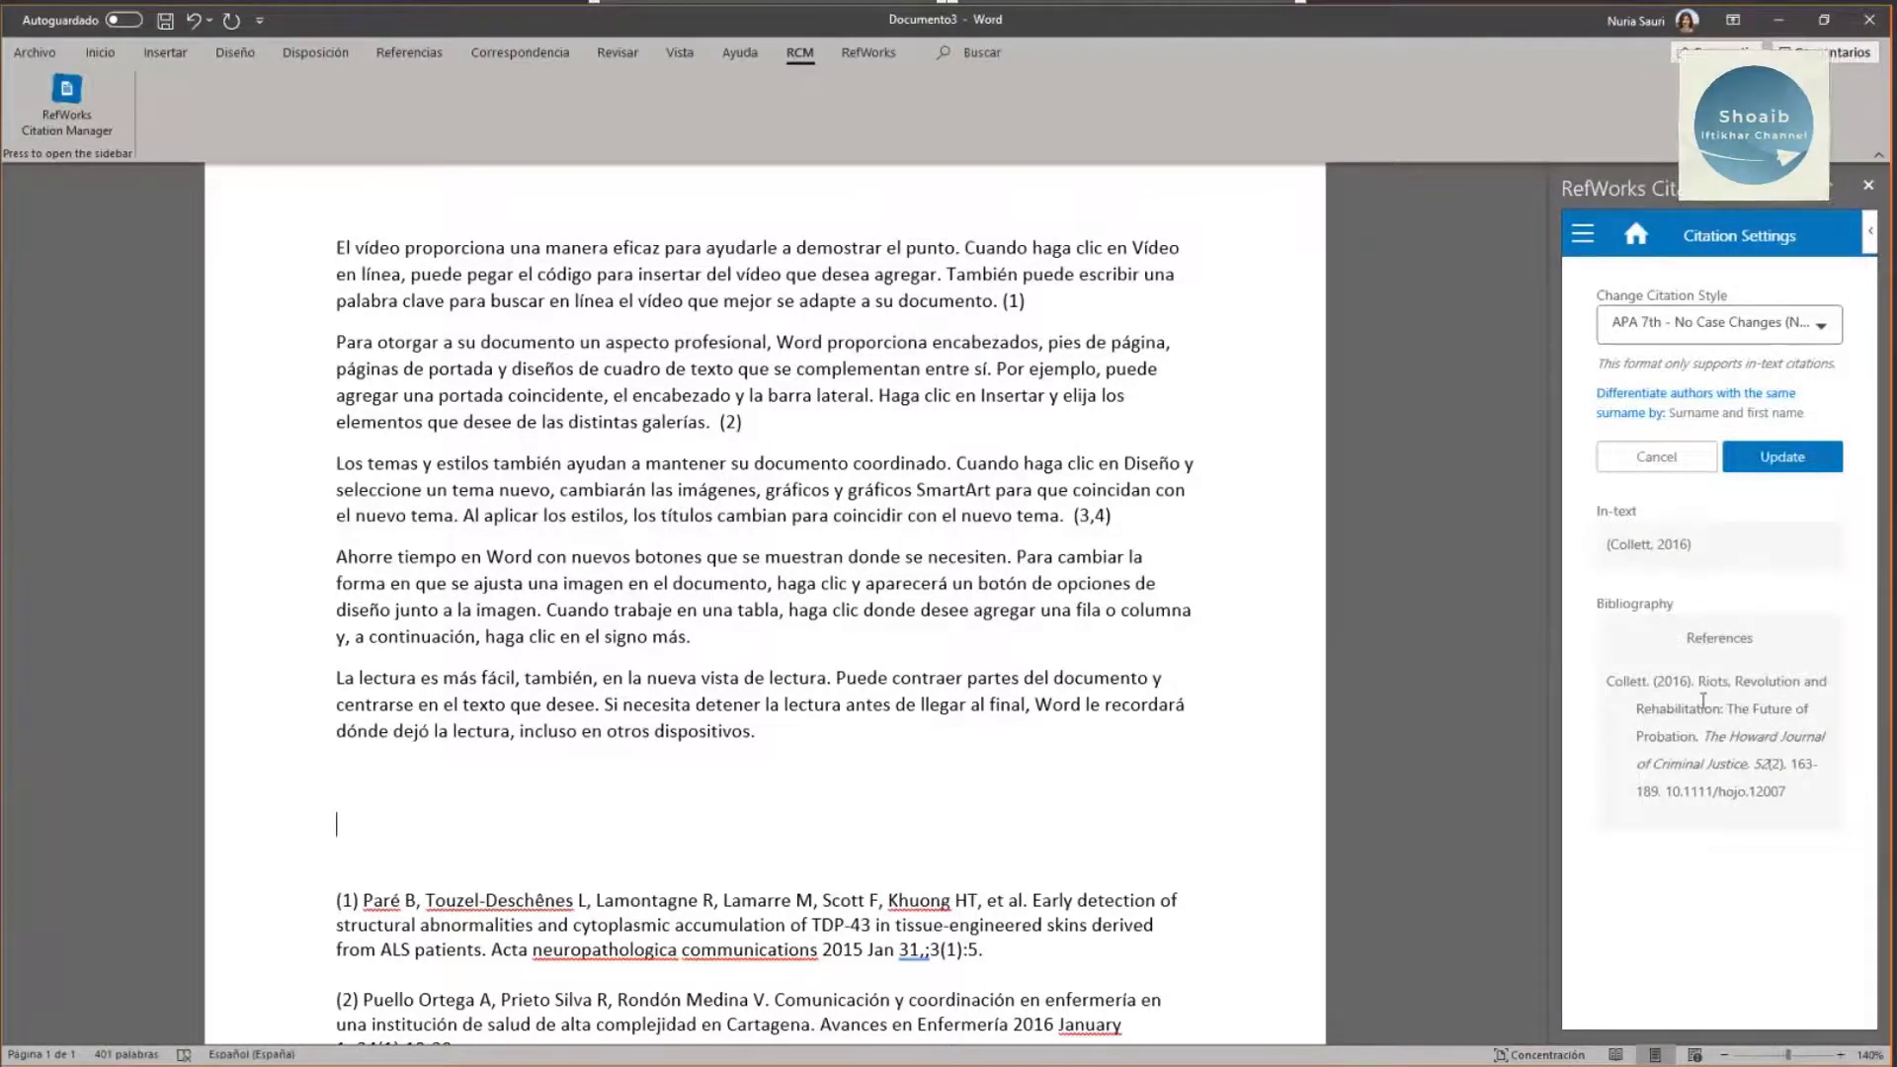
{"action": "left_click", "coordinate": [1796, 461]}
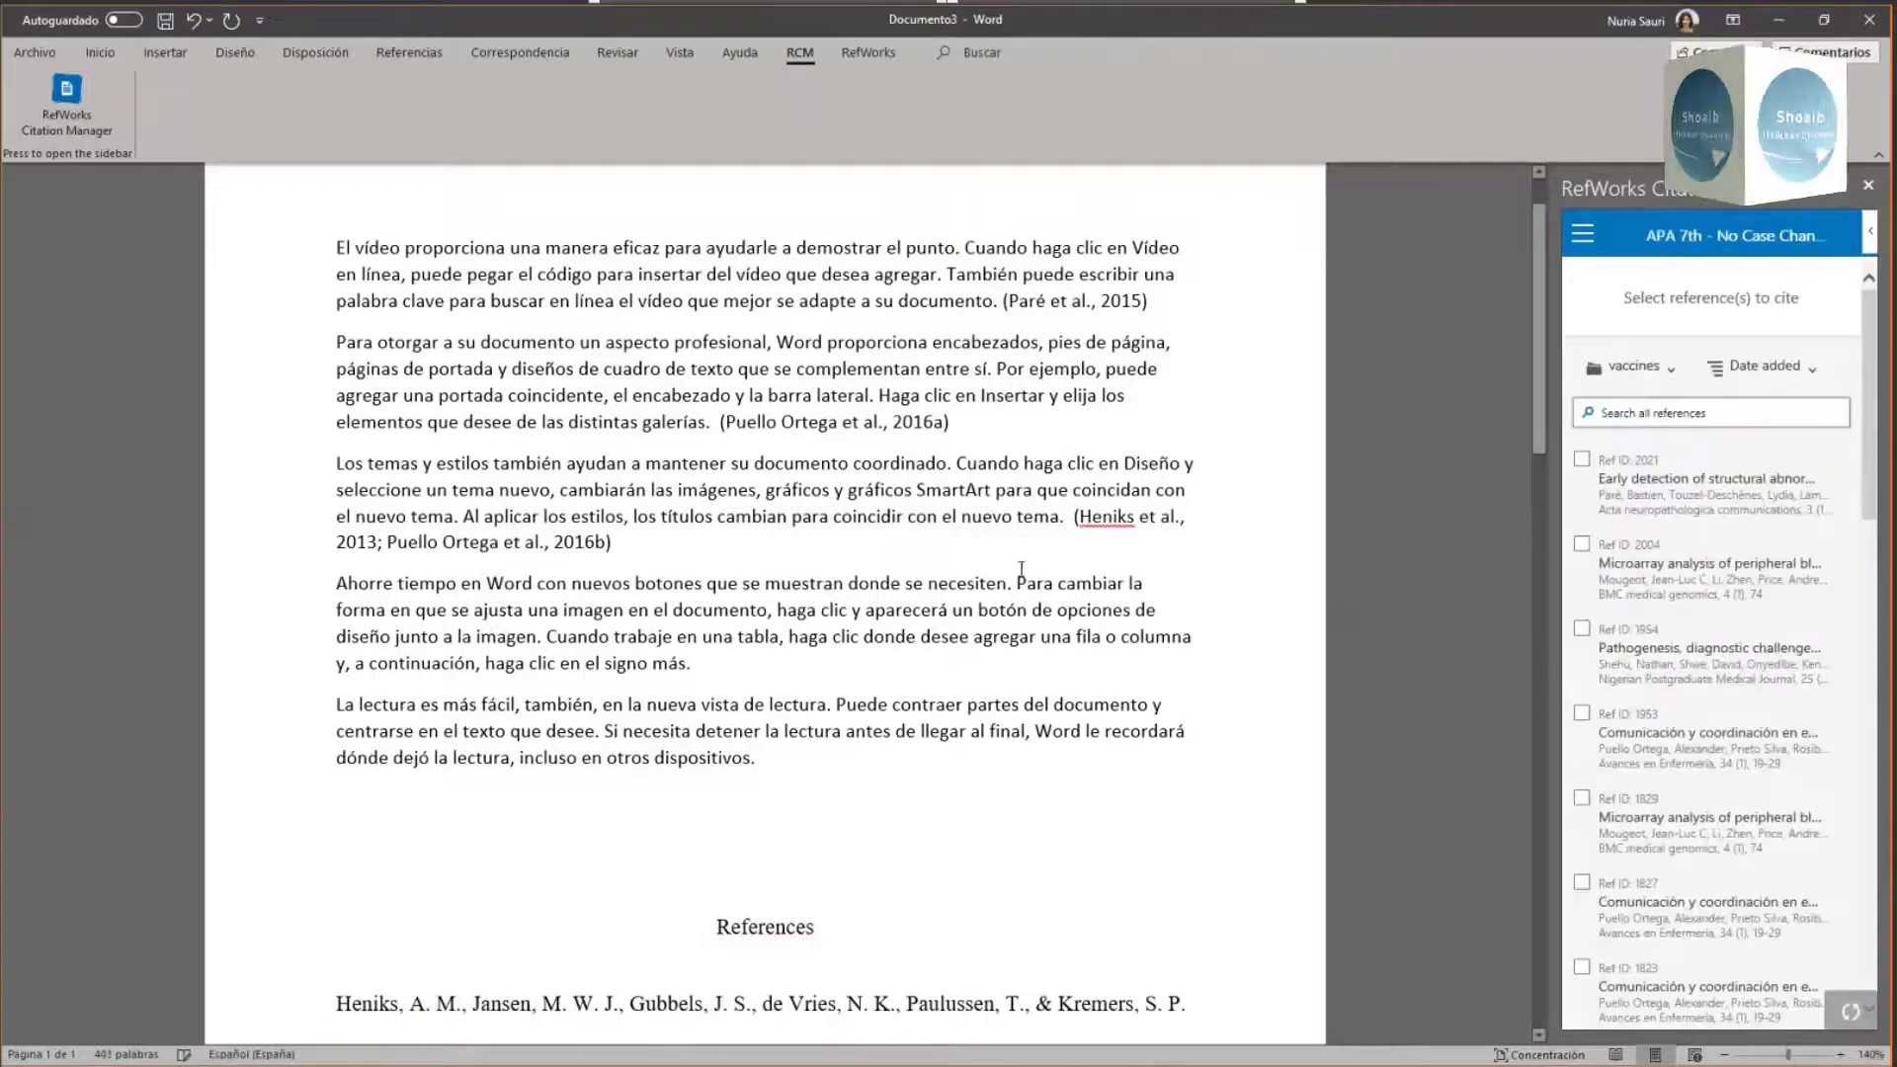
Step: Remove the extra blank space above the References heading and look through the reformatted bibliography
{"action": "left_click", "coordinate": [372, 847]}
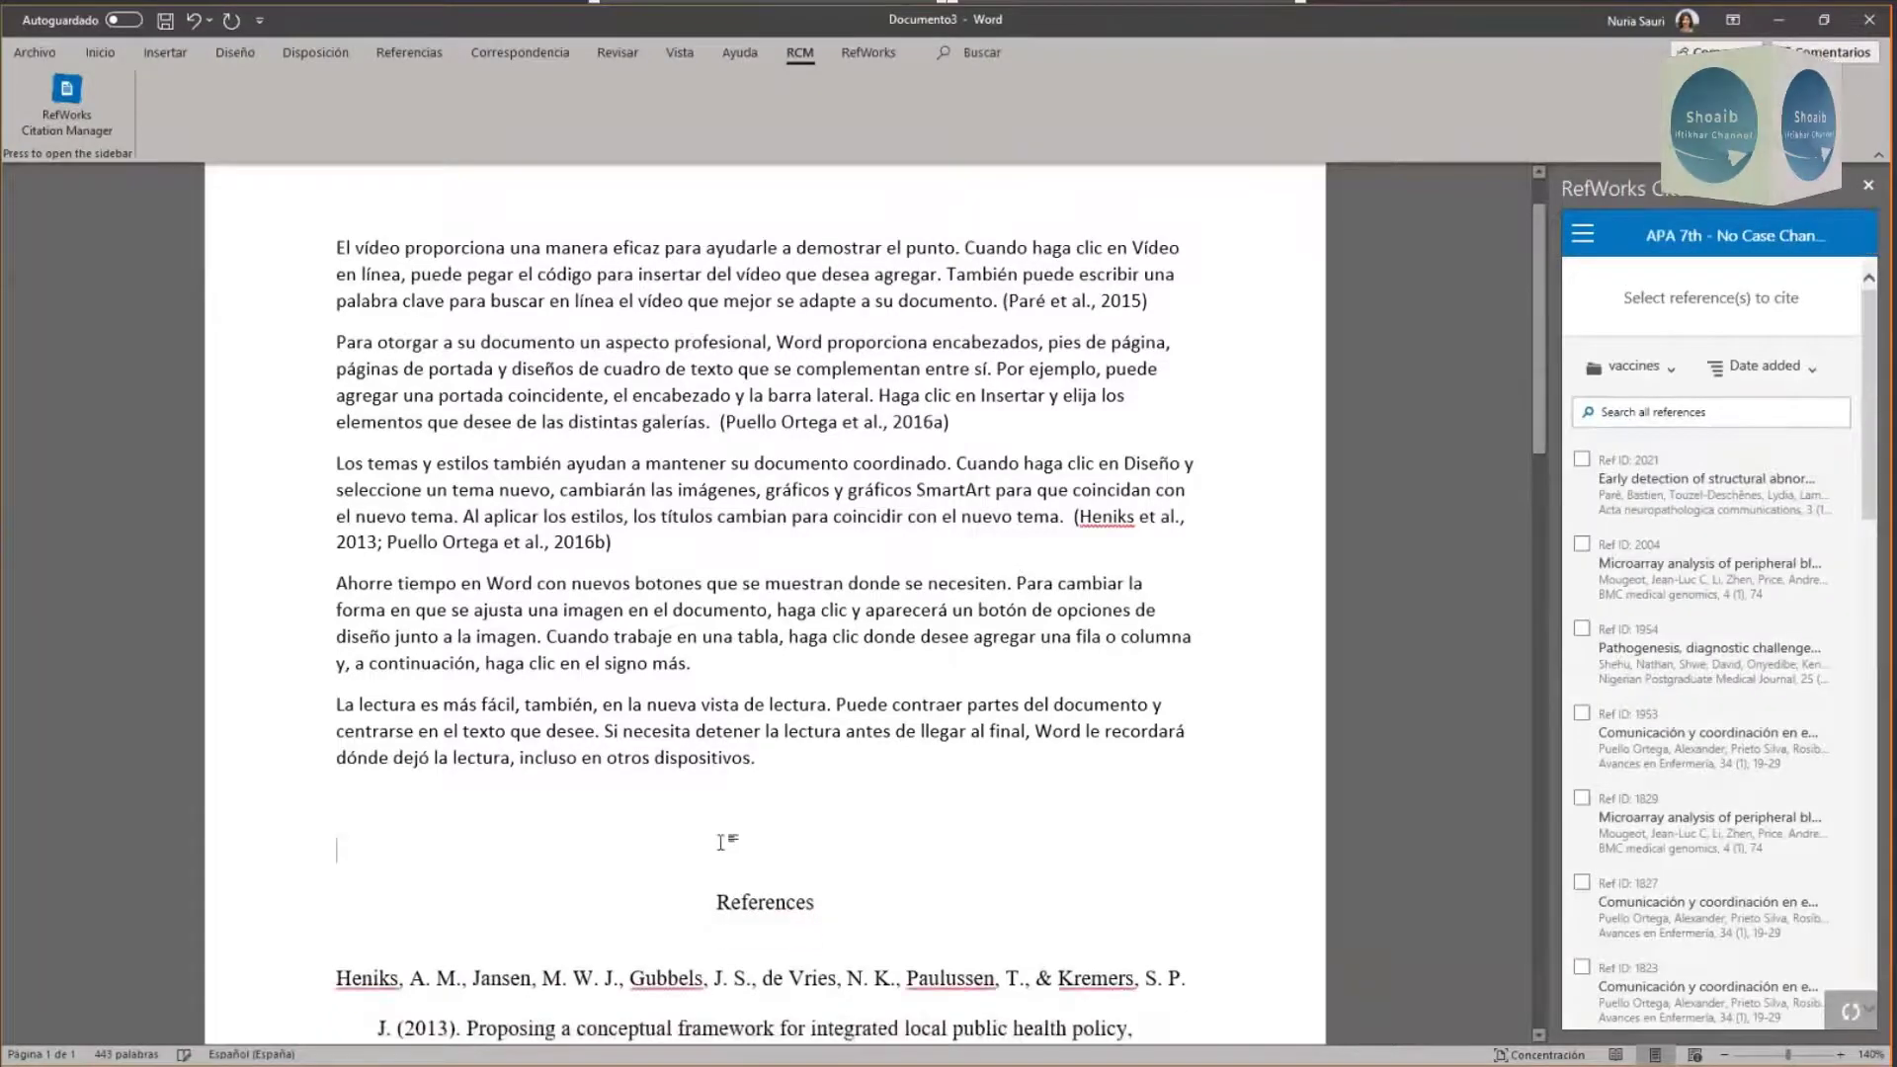
{"action": "key", "text": "Delete"}
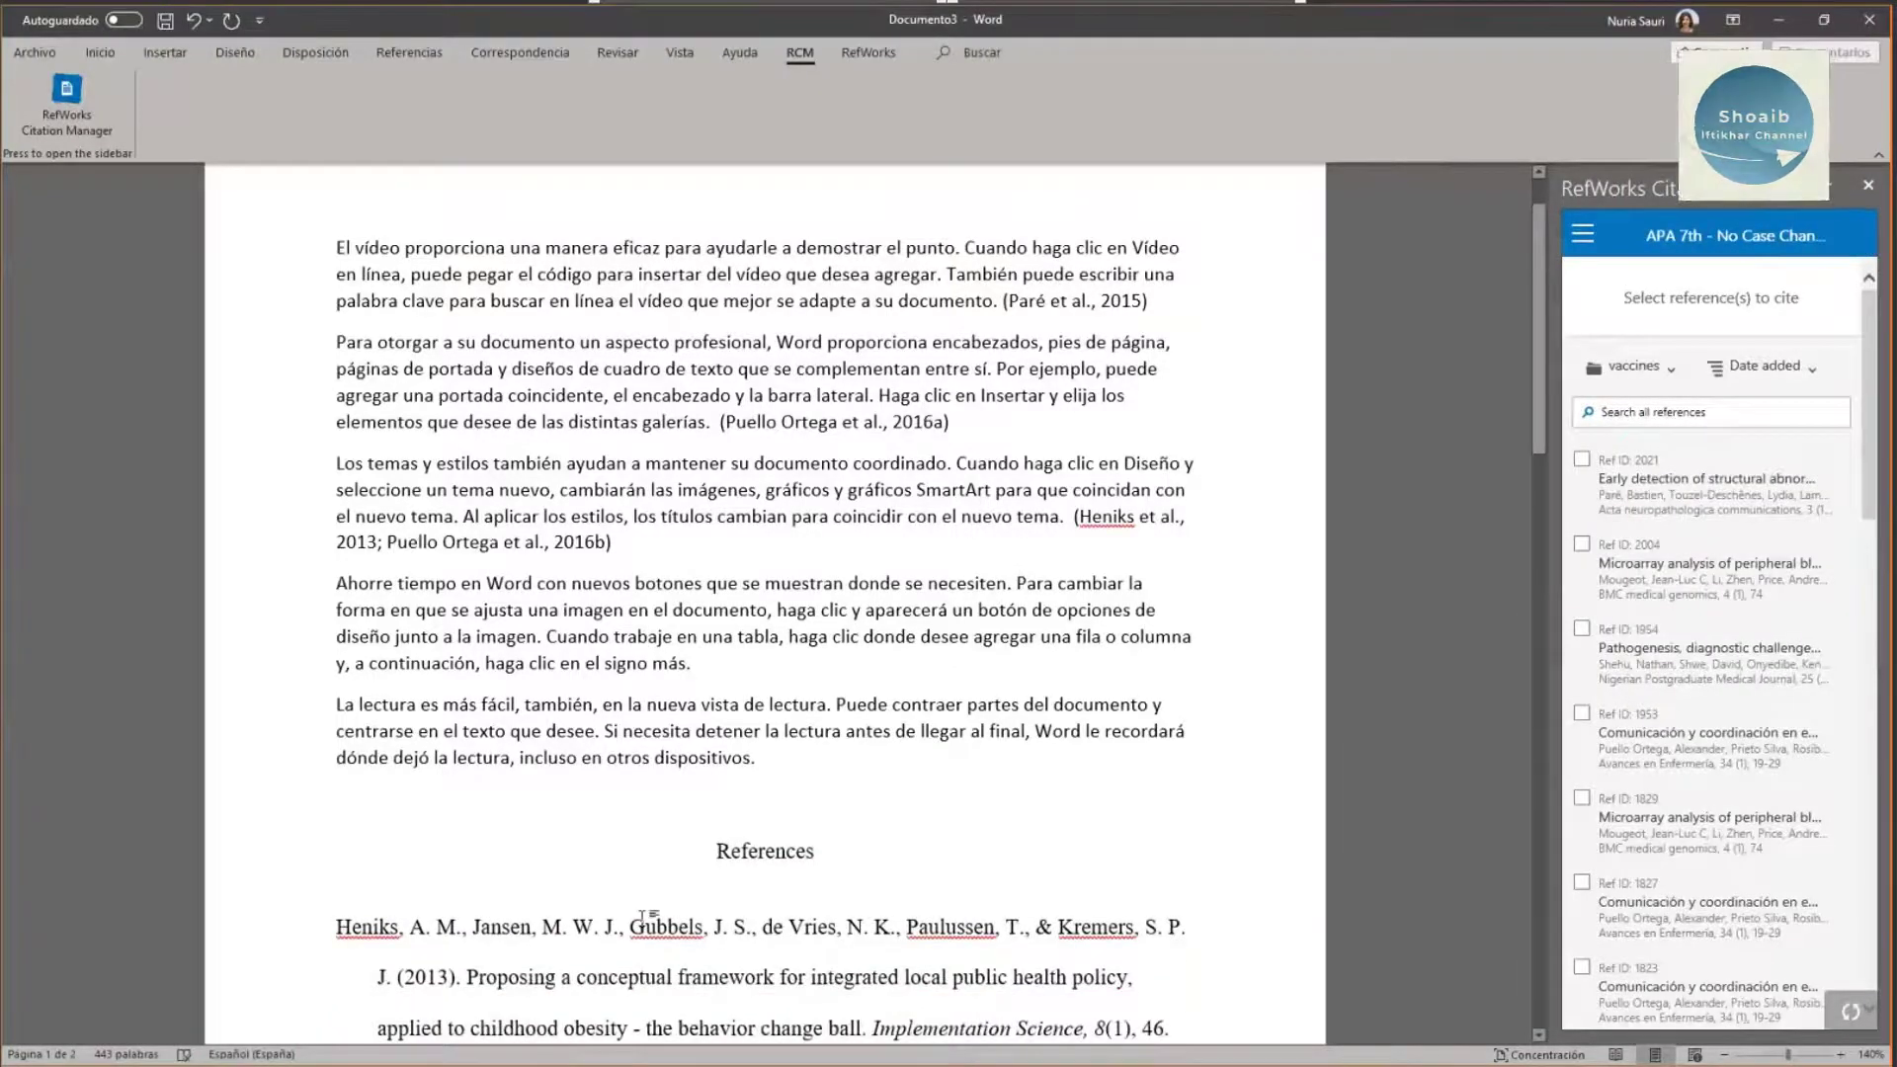
{"action": "scroll", "coordinate": [682, 935], "scroll_direction": "down", "scroll_amount": 2}
{"action": "scroll", "coordinate": [682, 934], "scroll_direction": "down", "scroll_amount": 4}
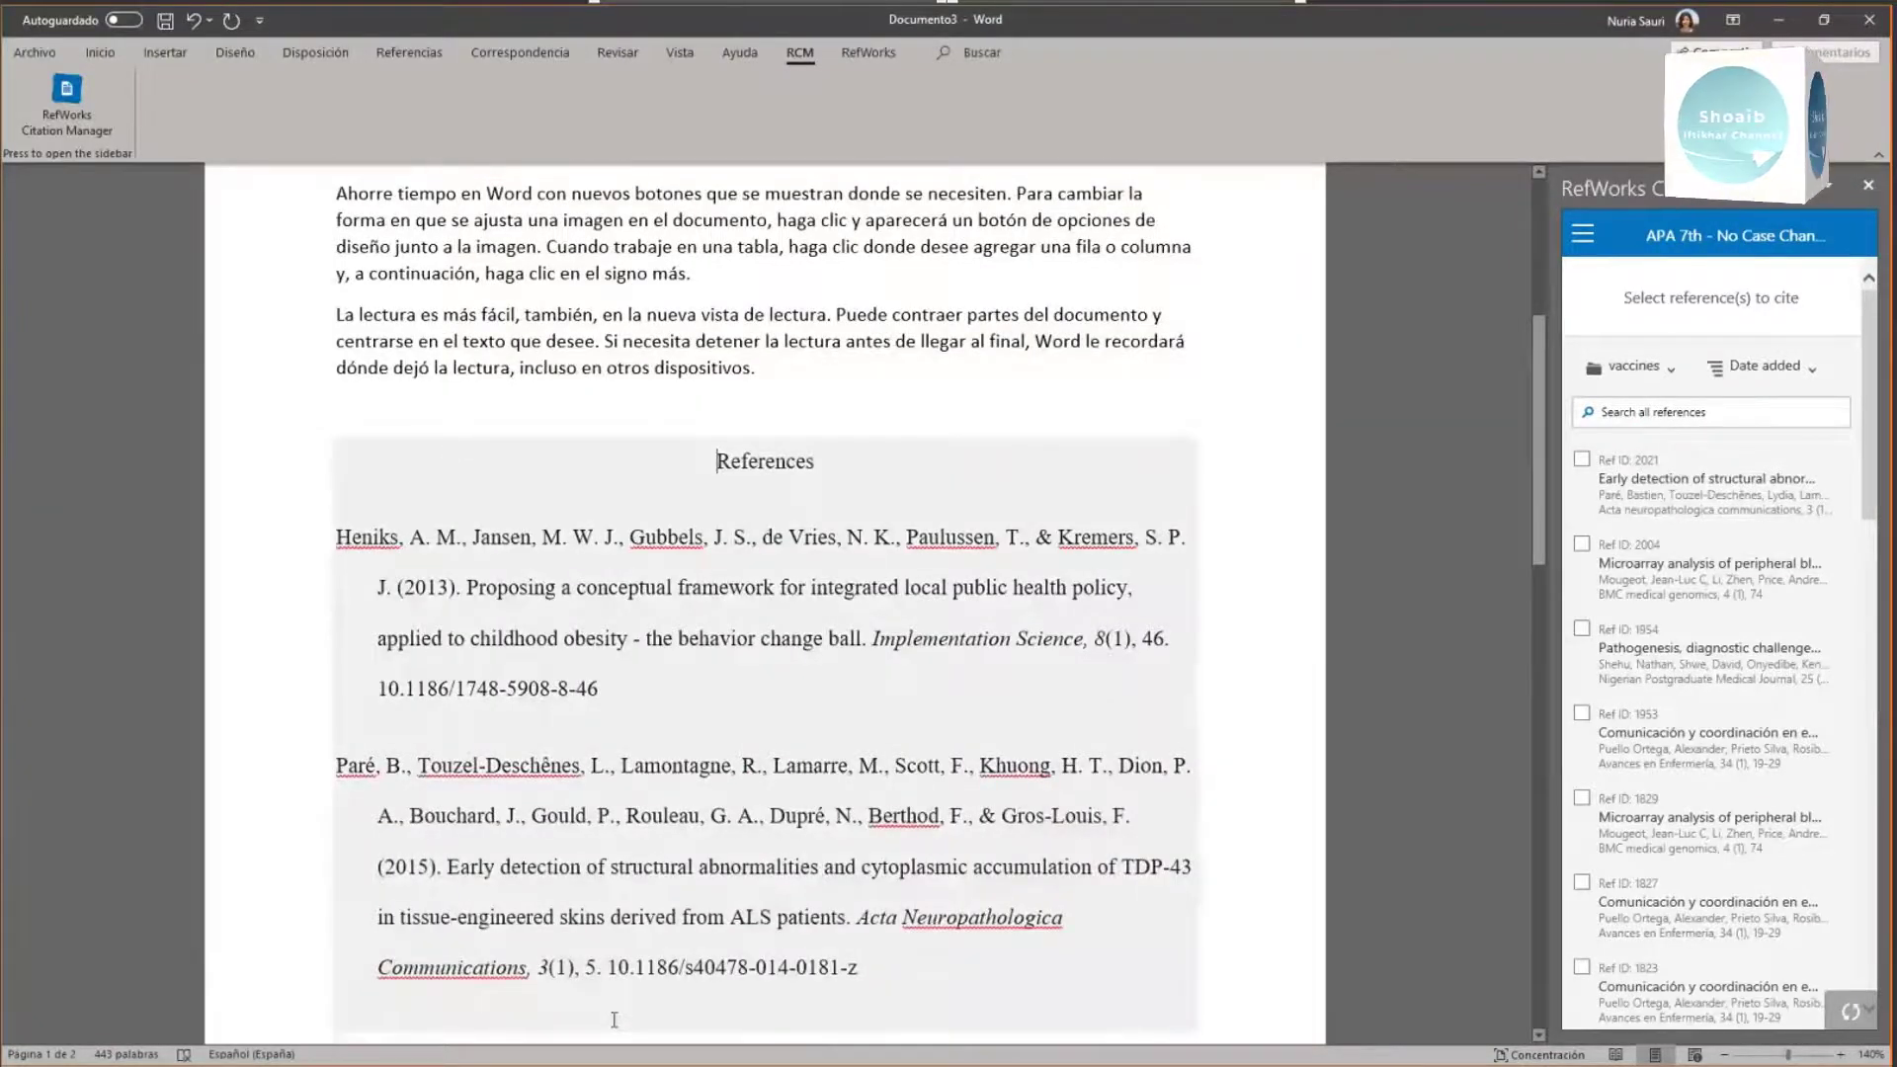
{"action": "scroll", "coordinate": [613, 1020], "scroll_direction": "up", "scroll_amount": 7}
Step: Cite "Early detection of structural abnor..." after the fourth paragraph through its citation editor, keeping author and date included
{"action": "left_click", "coordinate": [733, 727]}
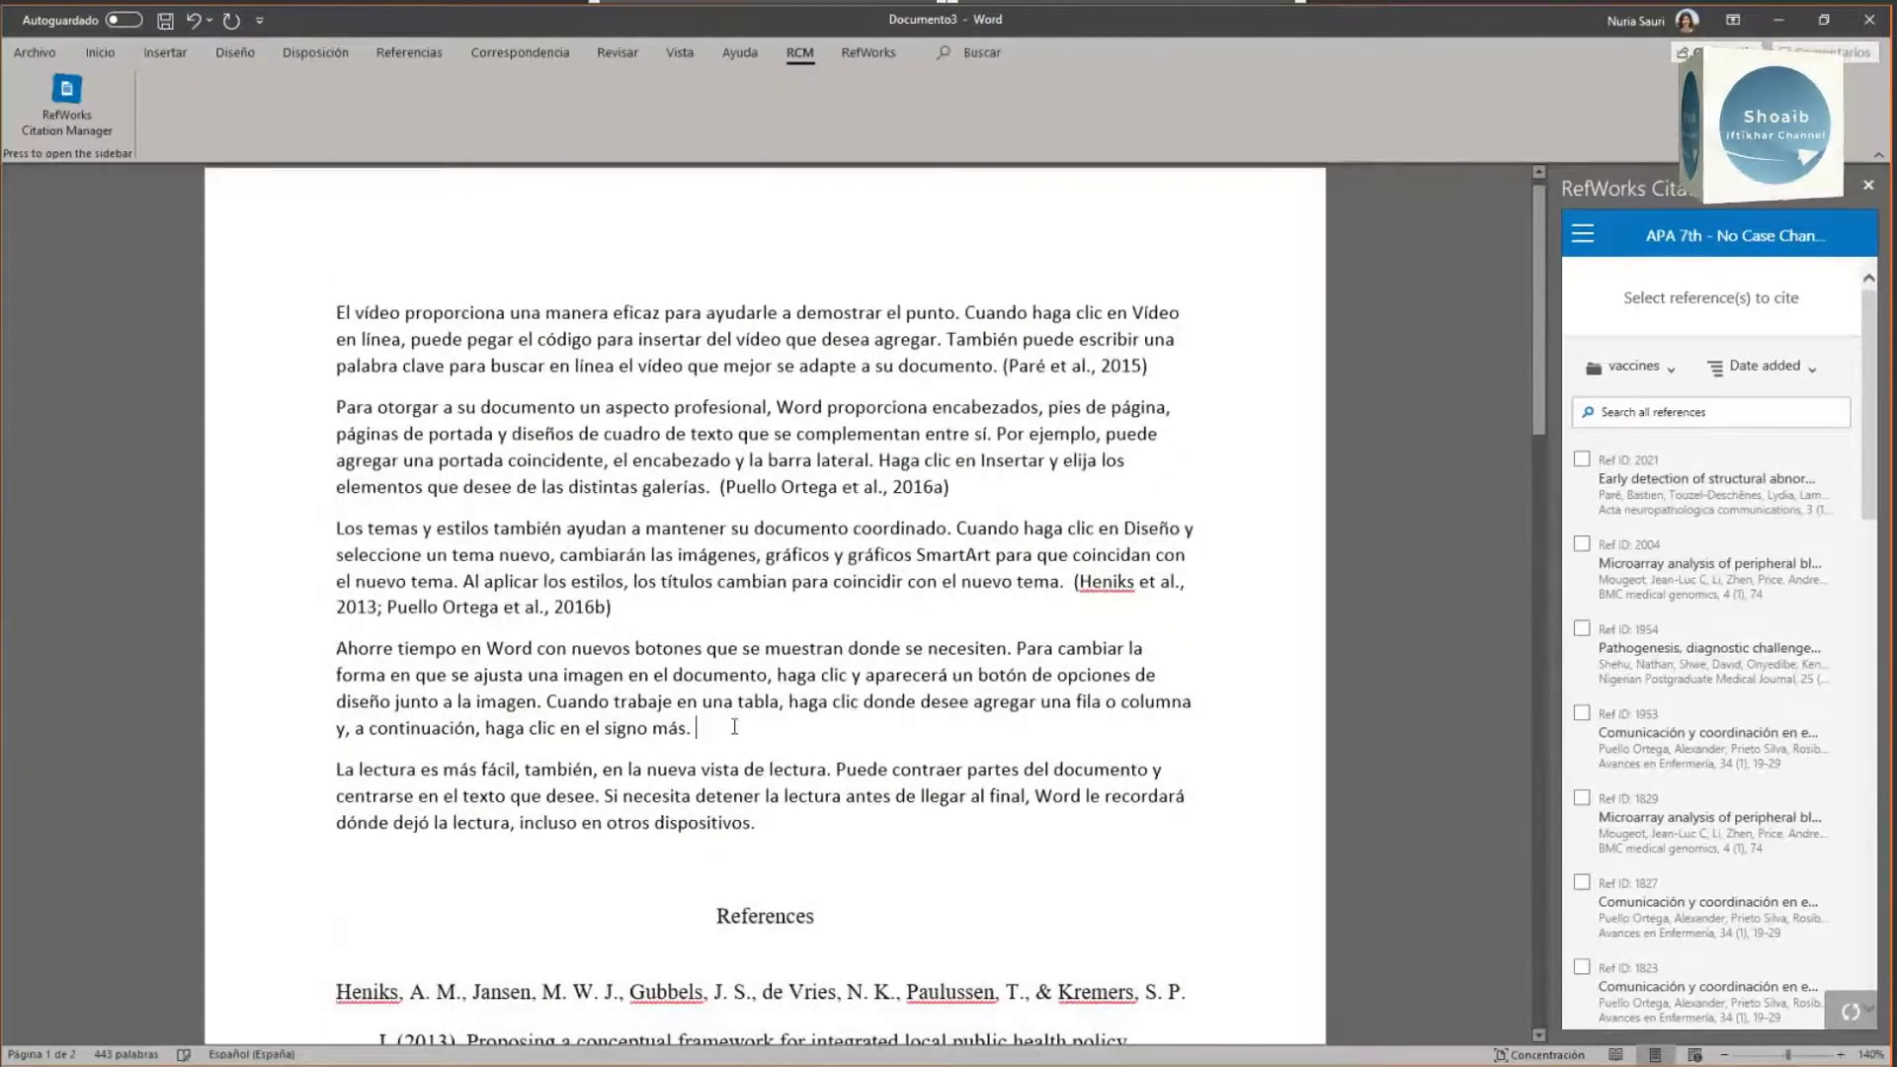
{"action": "left_click", "coordinate": [1630, 487]}
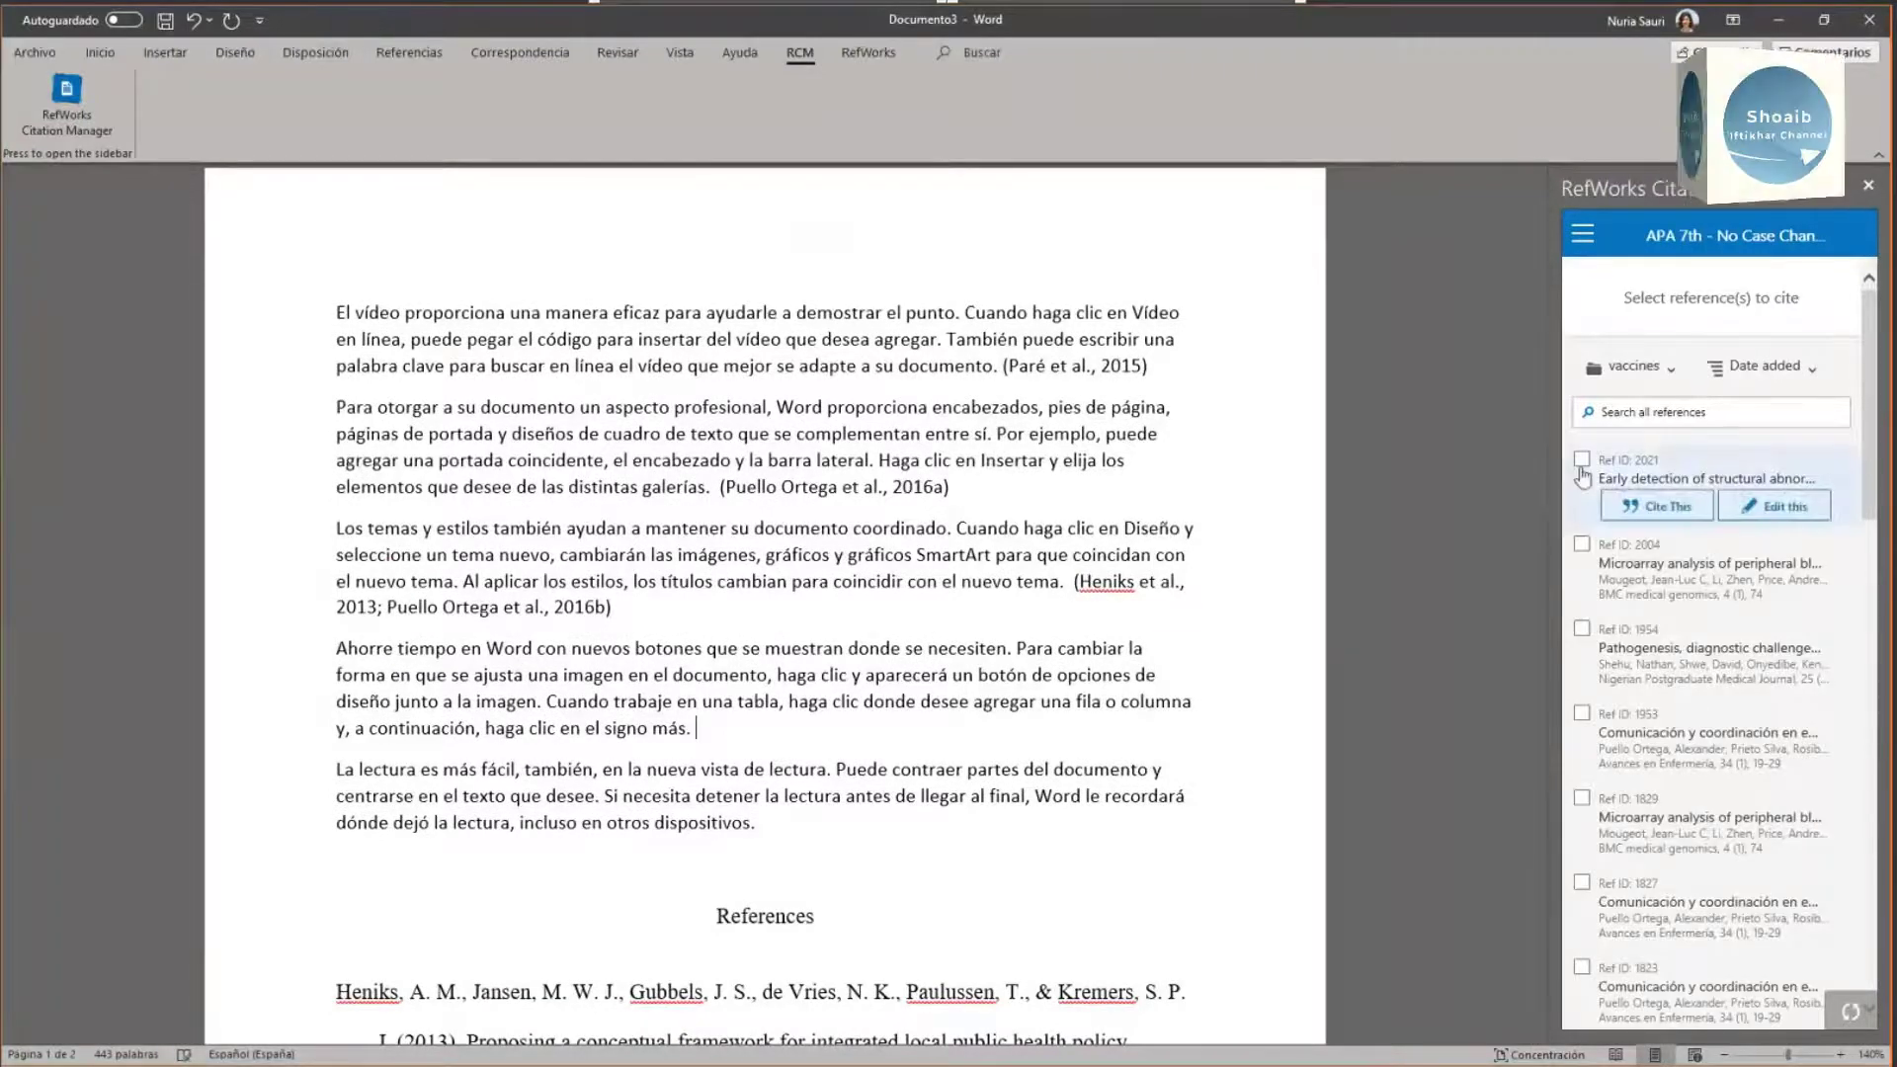
{"action": "left_click", "coordinate": [1742, 501]}
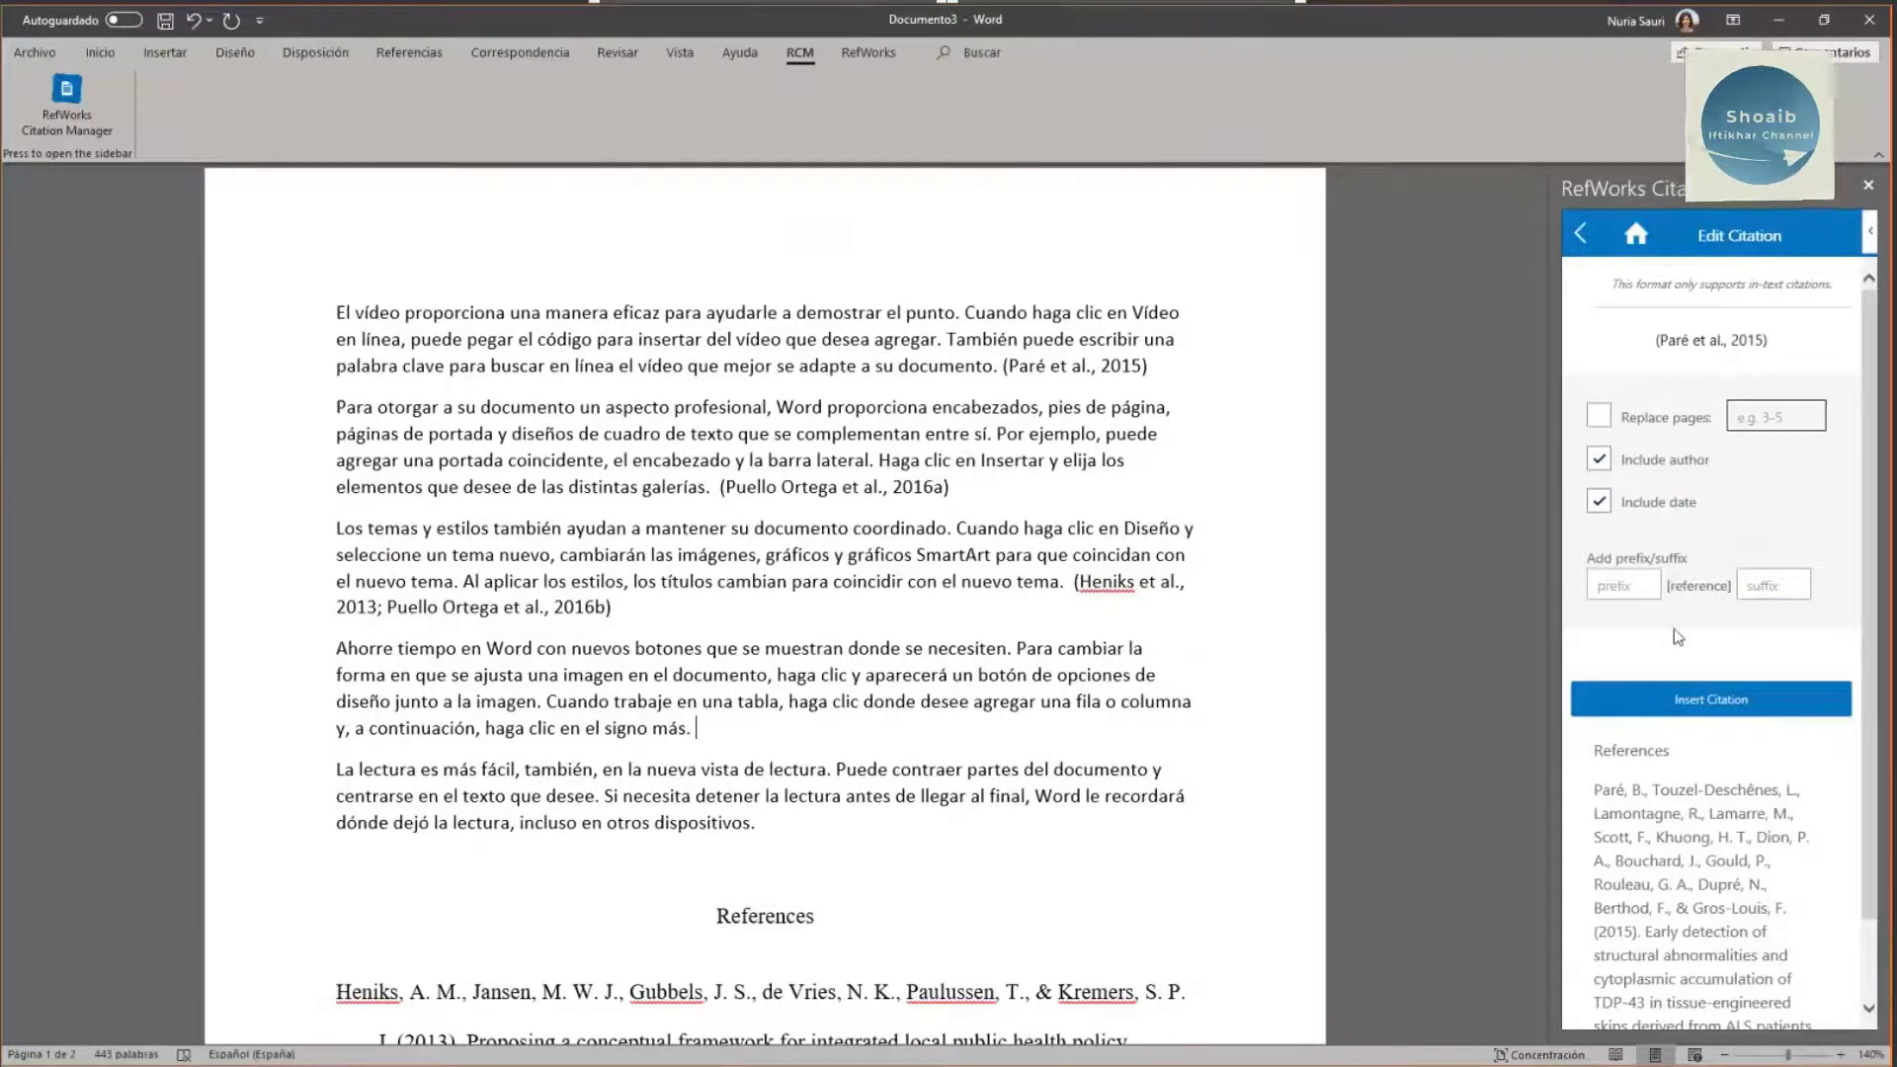
{"action": "left_click", "coordinate": [1707, 699]}
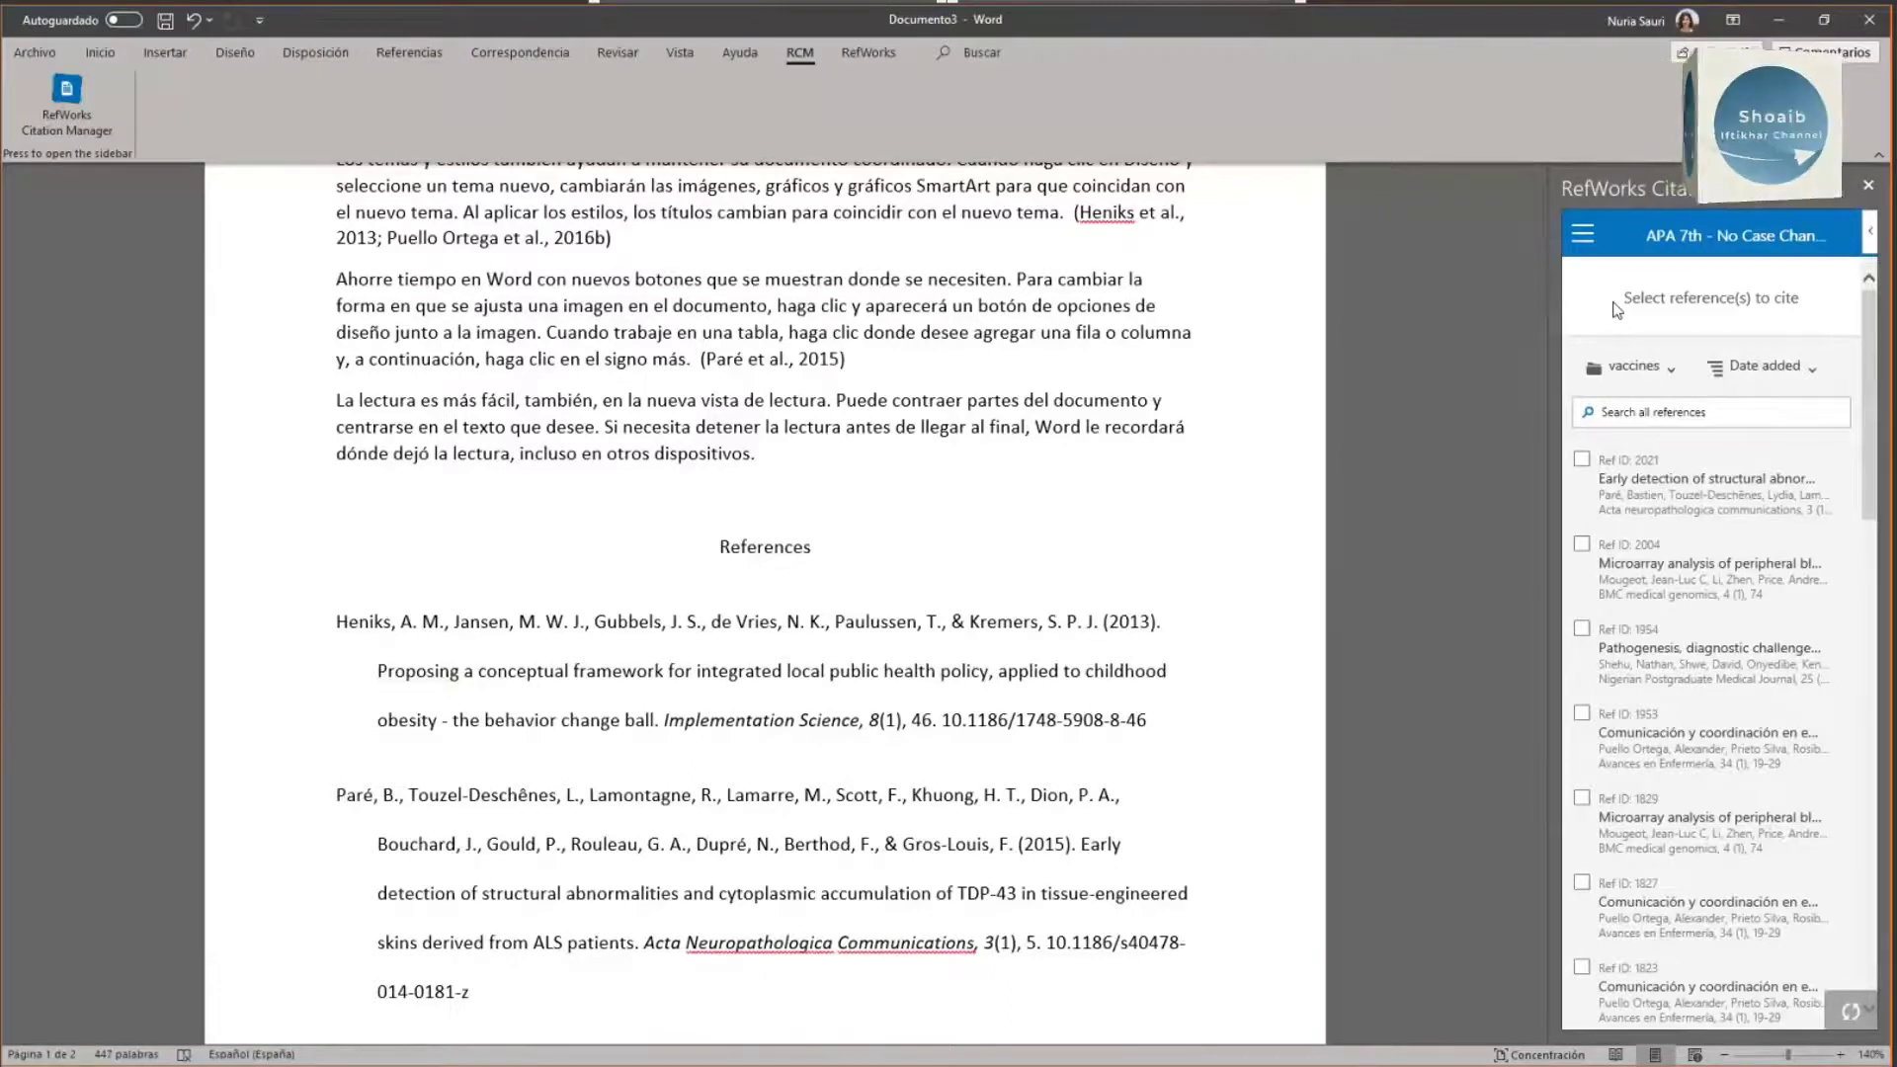
Step: Switch from Word to RefWorks in the browser and display all references
{"action": "left_click", "coordinate": [1783, 22]}
{"action": "scroll", "coordinate": [188, 231], "scroll_direction": "up", "scroll_amount": 4}
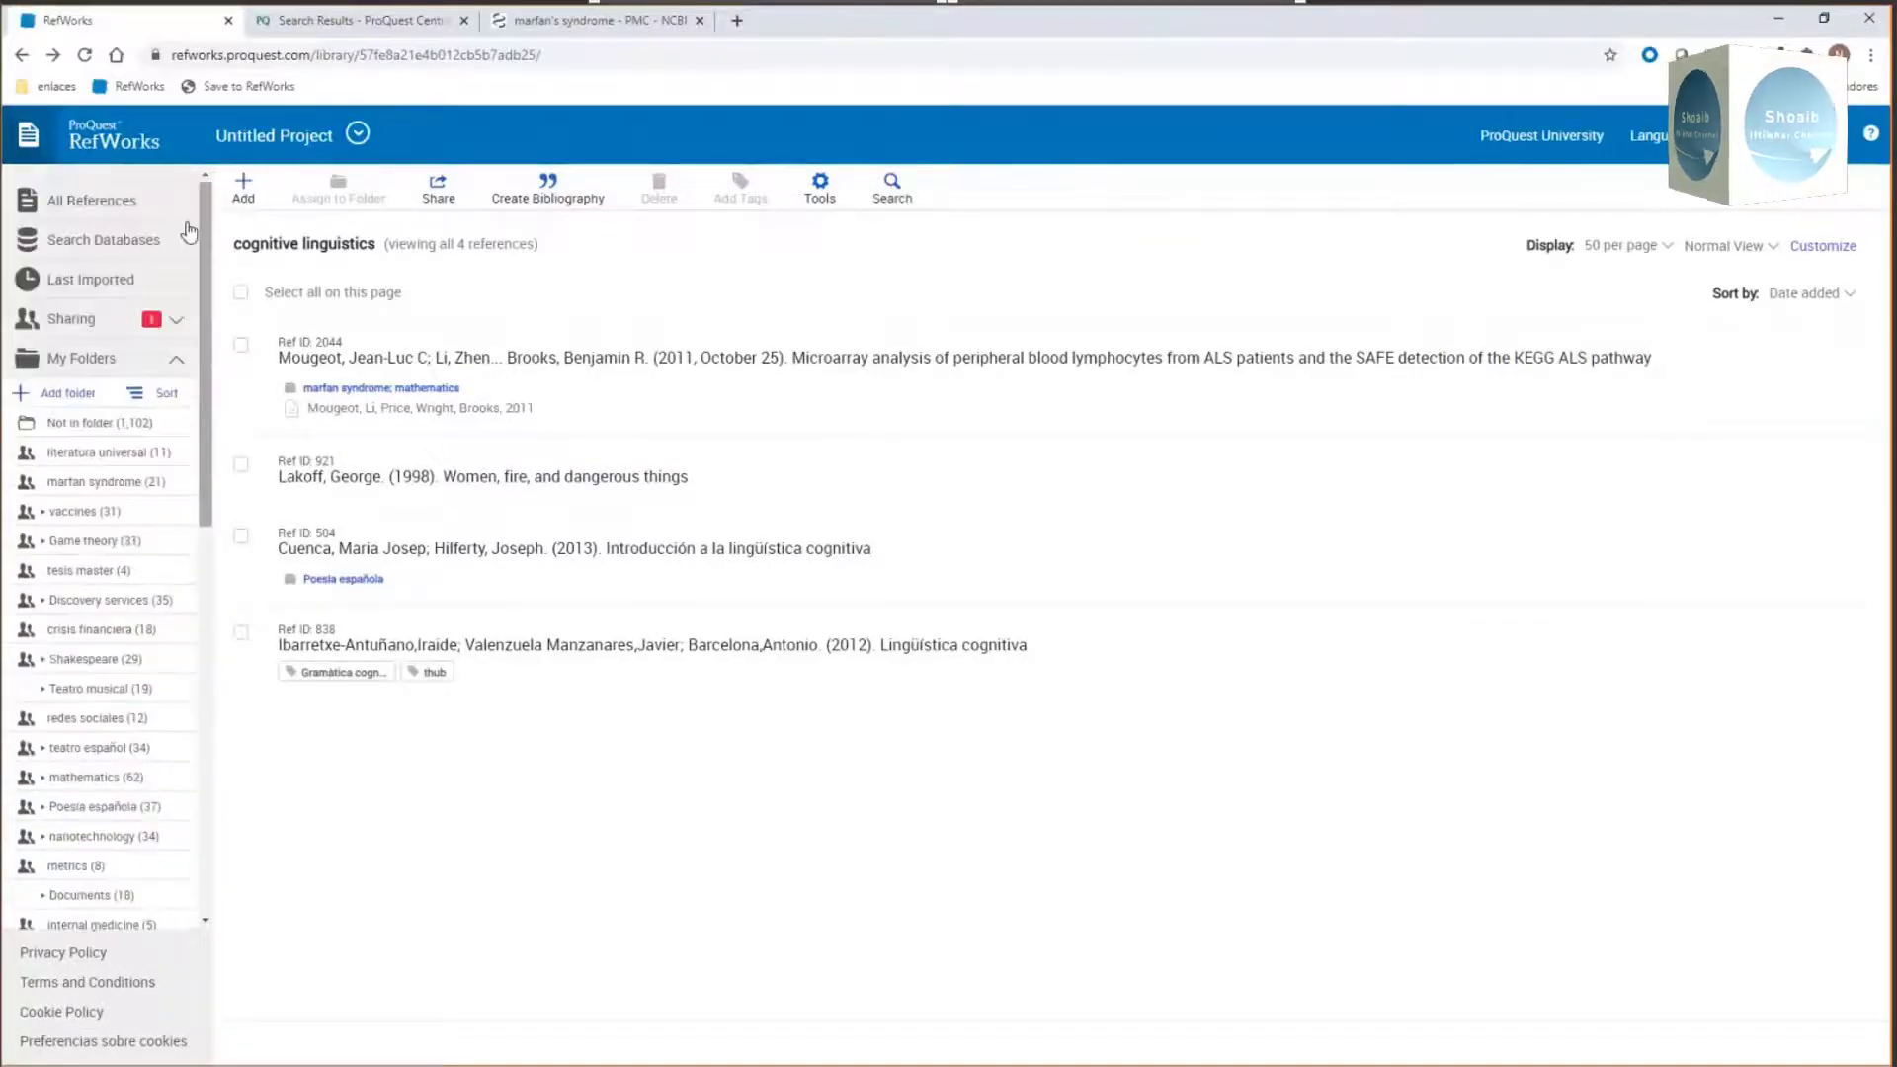
{"action": "left_click", "coordinate": [125, 208]}
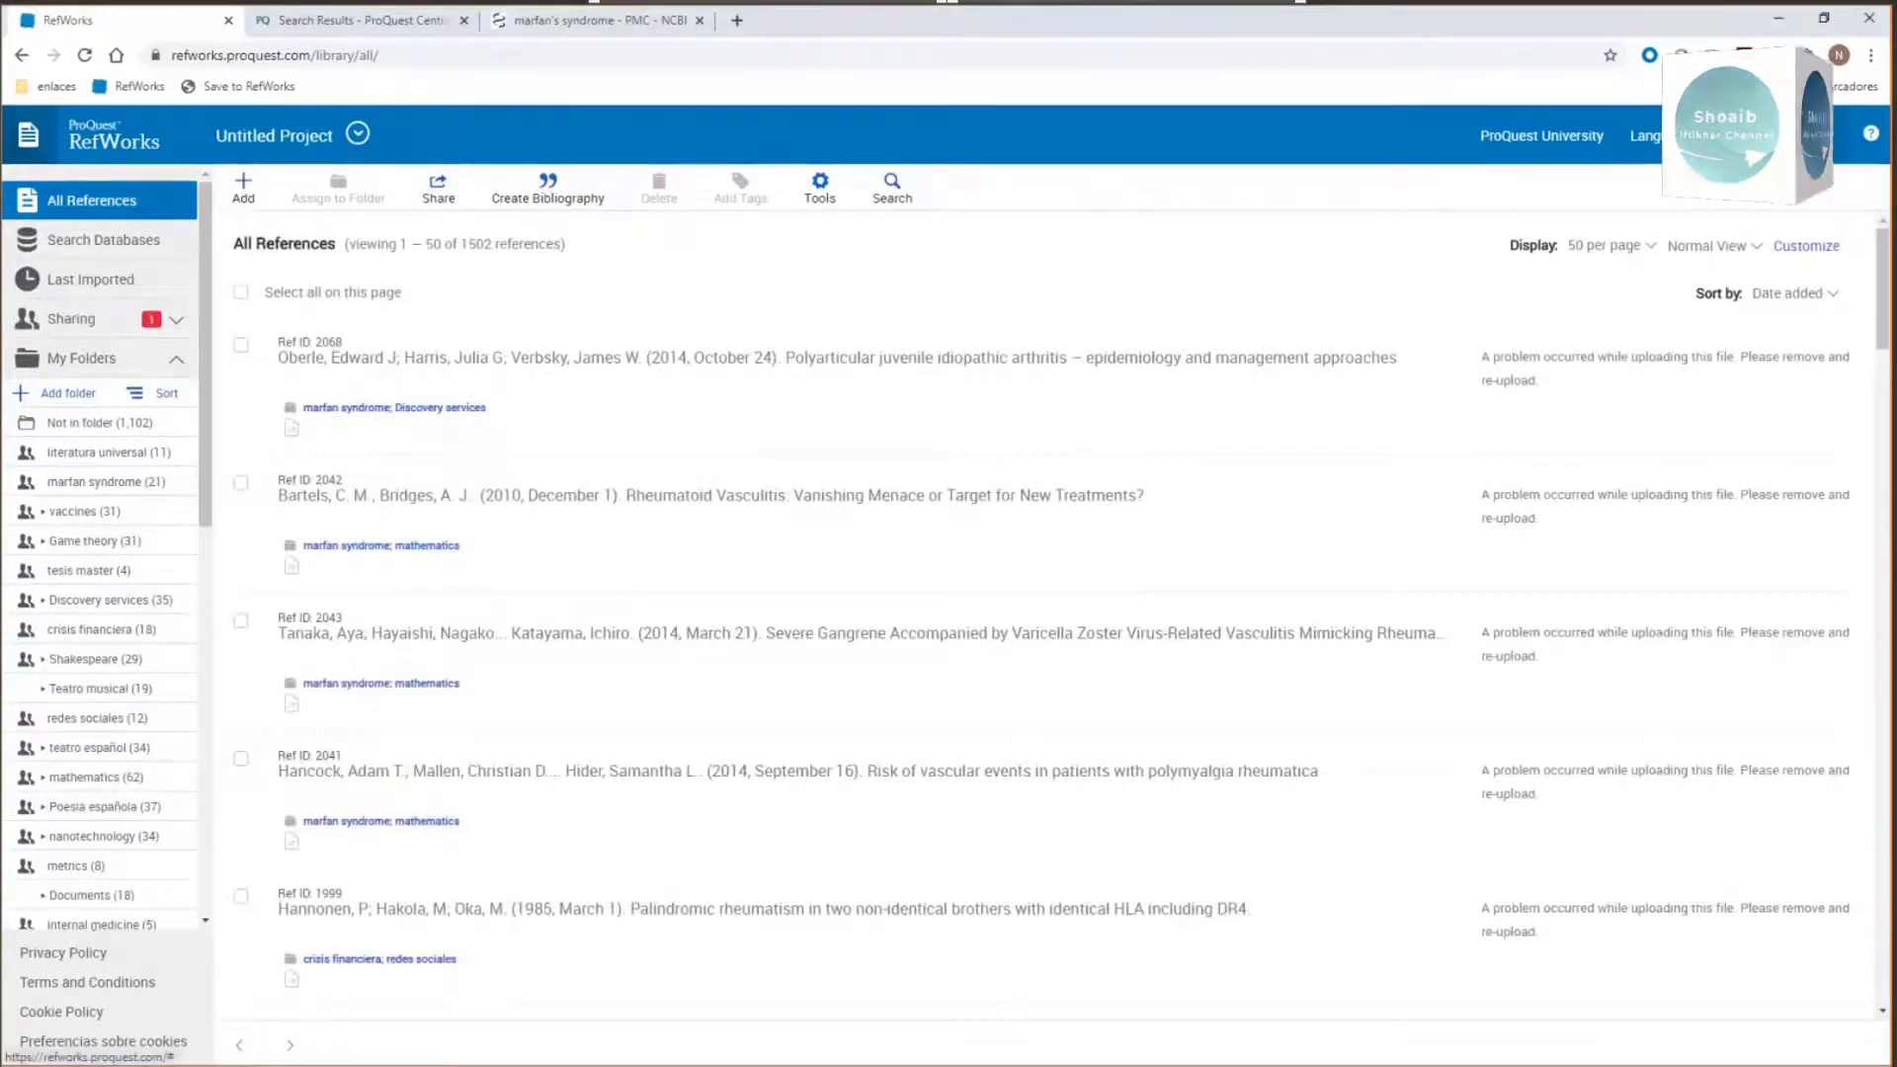
Step: Log out of RefWorks and open the account creation form that asks for an institutional email
{"action": "left_click", "coordinate": [1787, 136]}
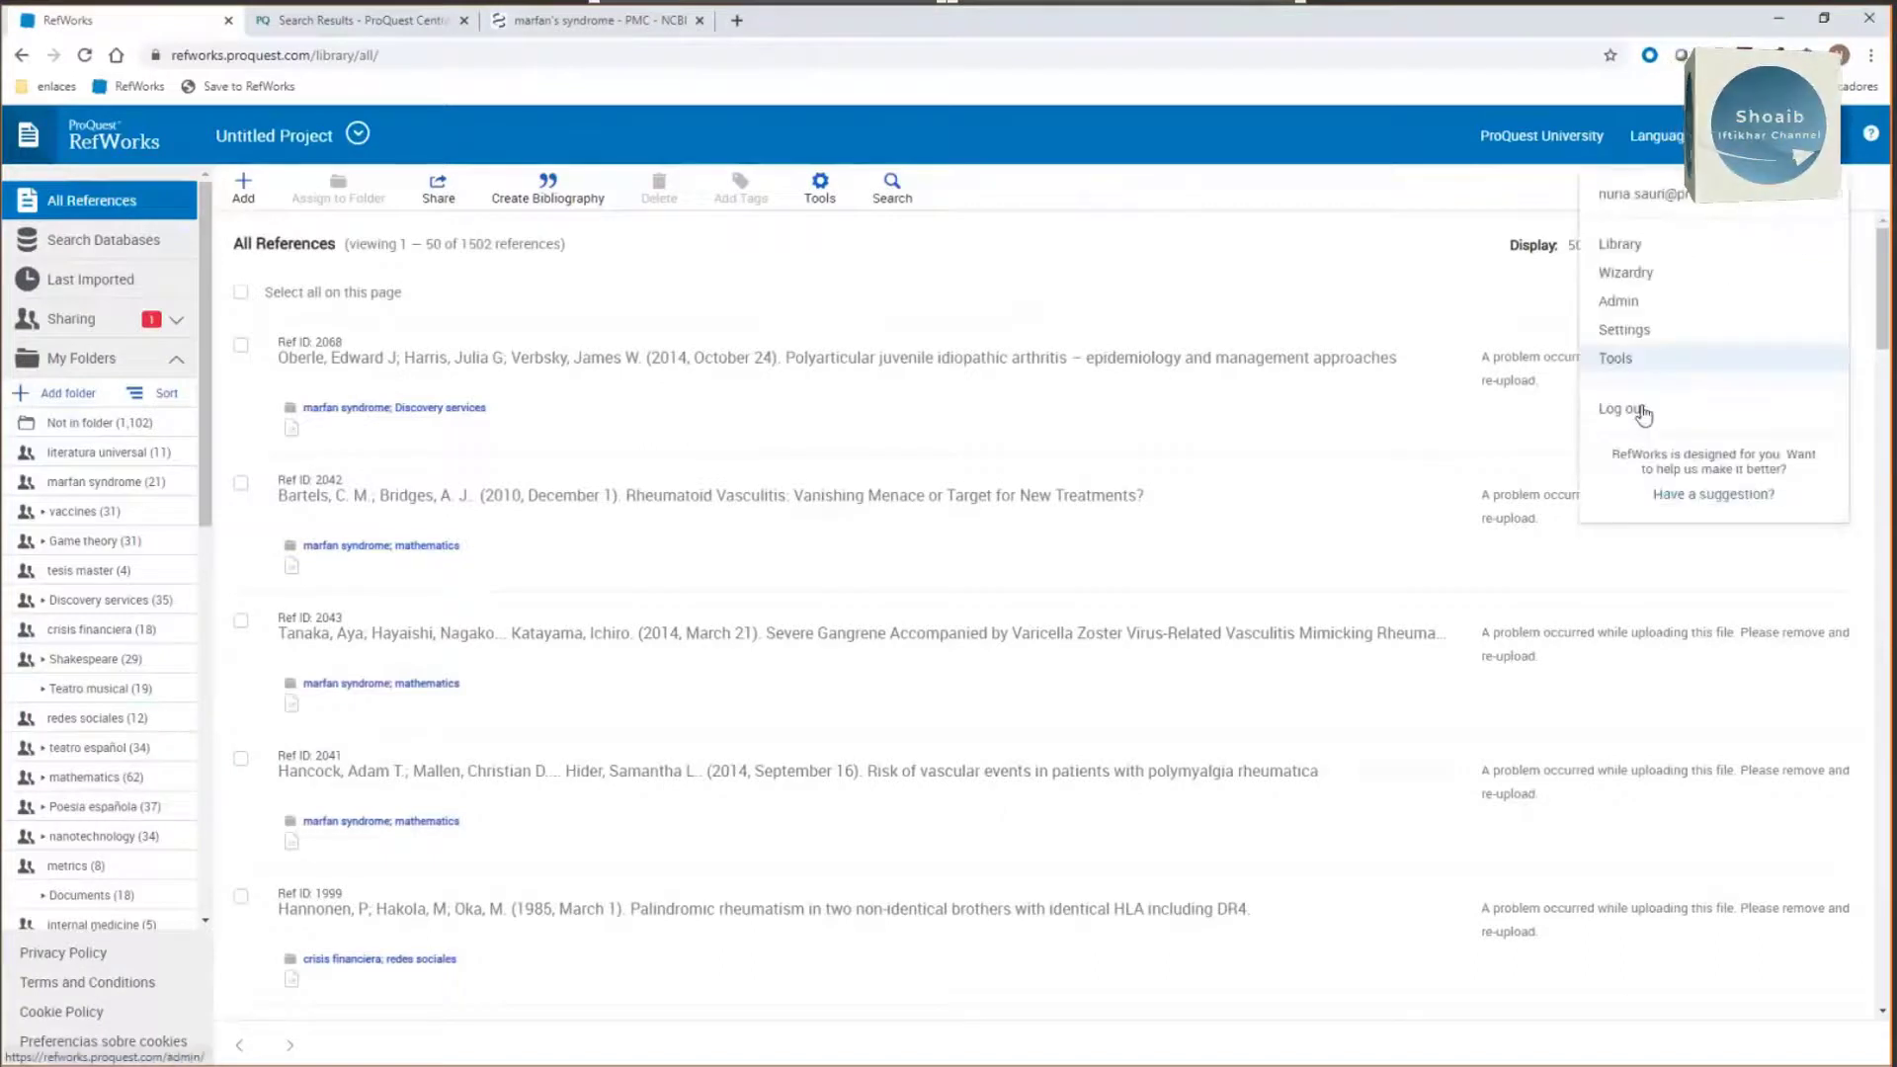
{"action": "left_click", "coordinate": [1636, 413]}
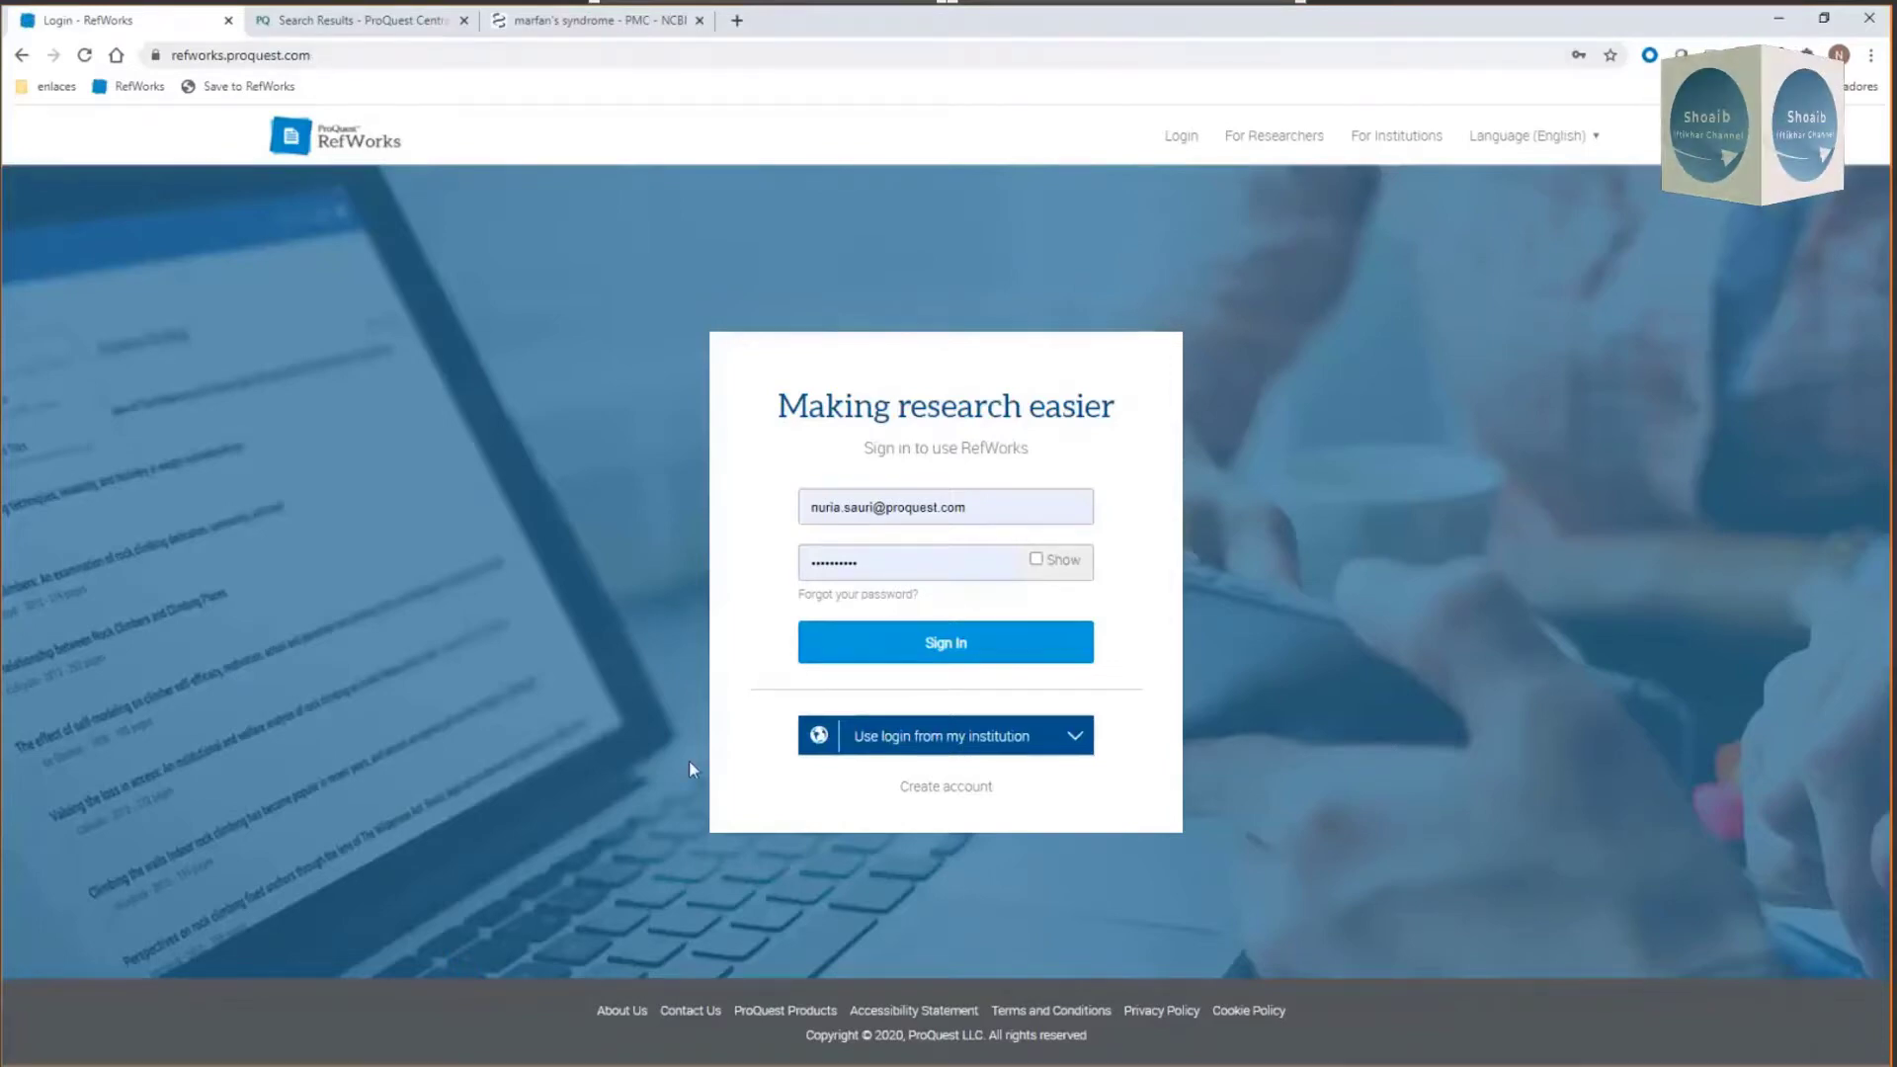
{"action": "left_click", "coordinate": [967, 798]}
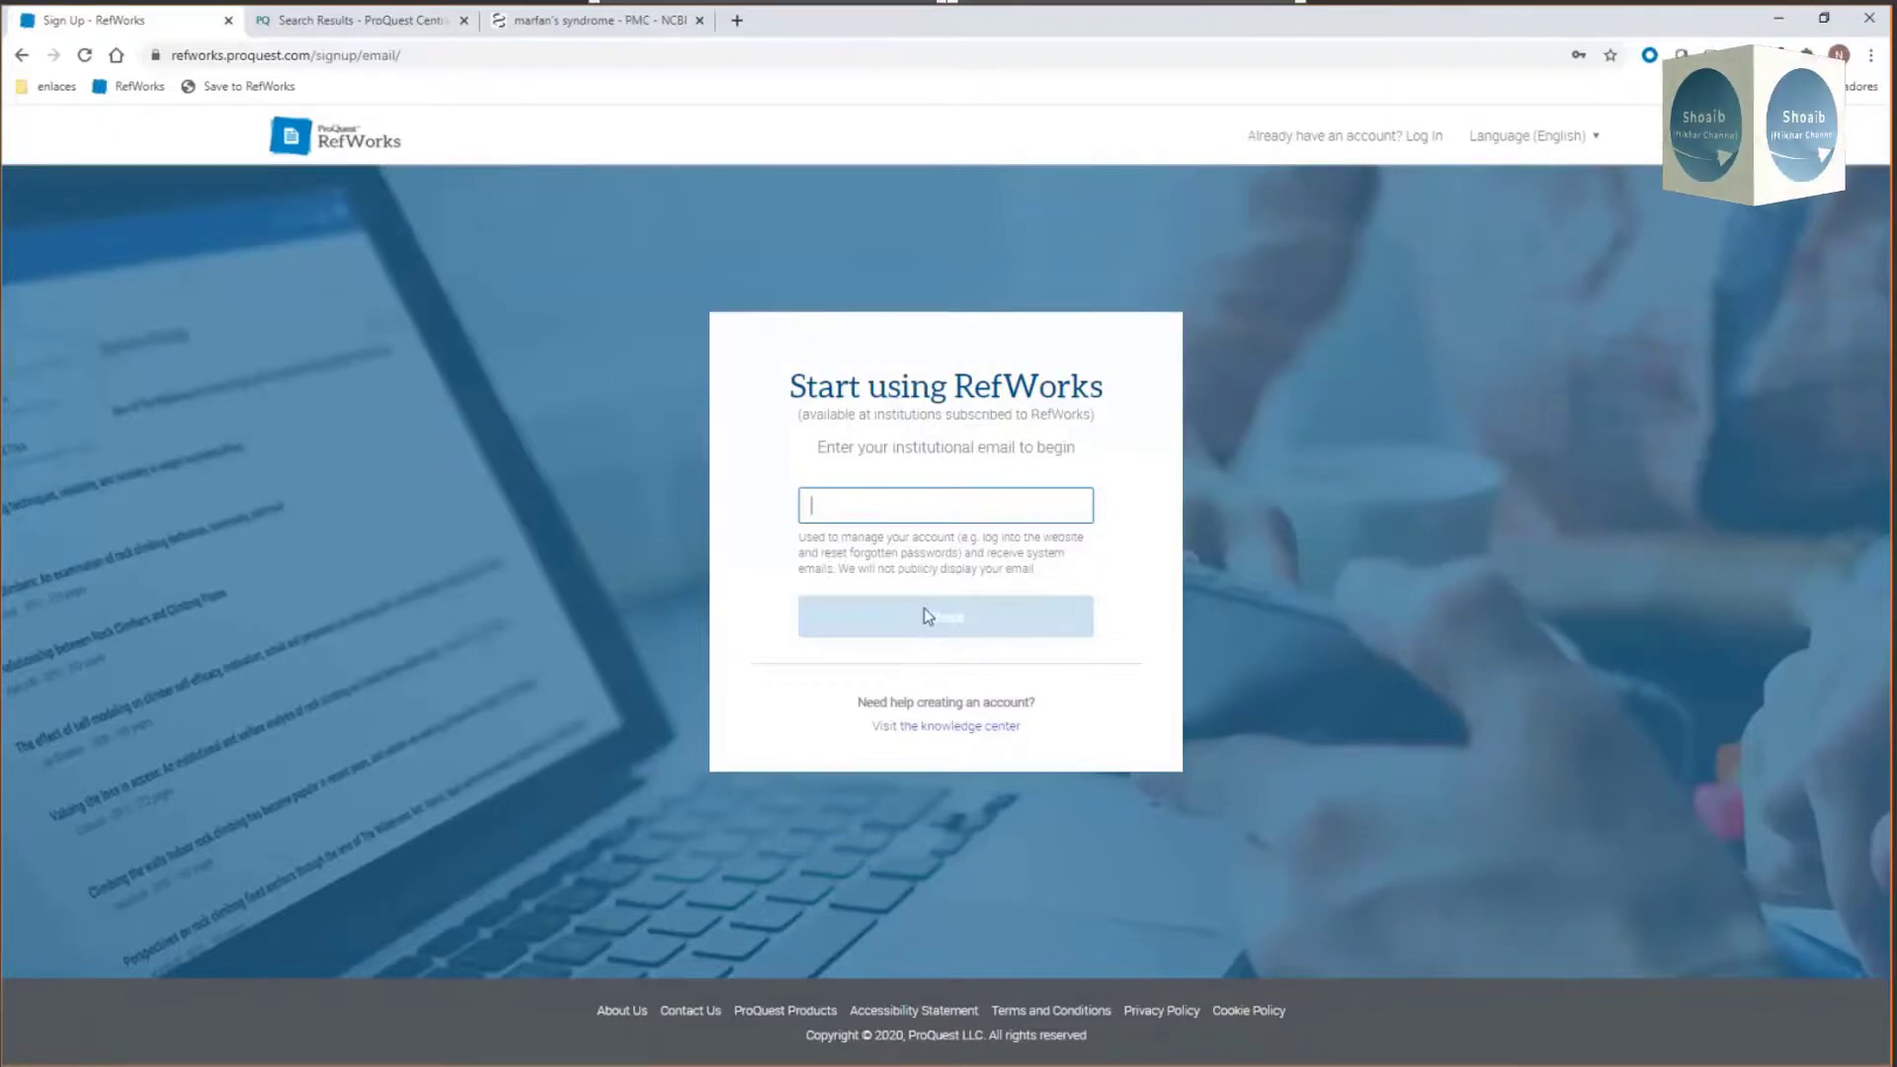
{"action": "key", "text": "ctrl+v"}
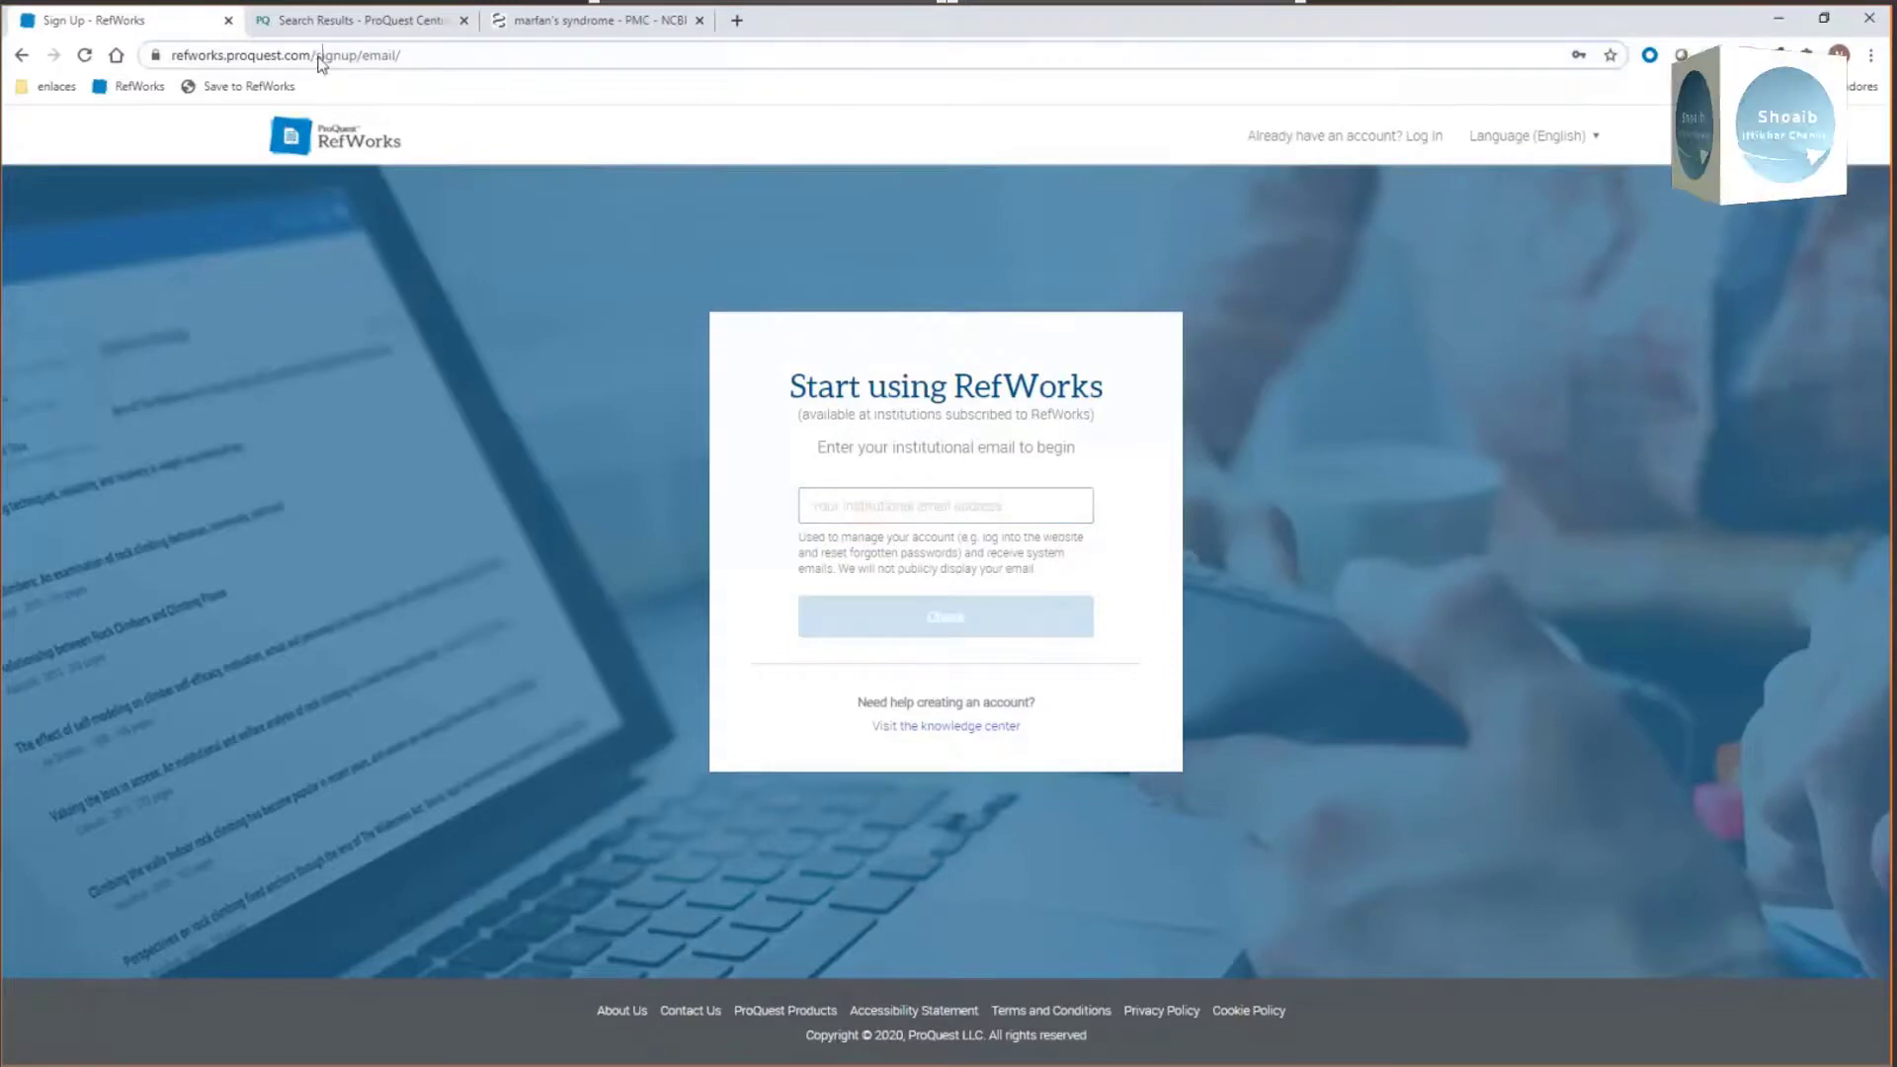
Step: Go back to the RefWorks login page at refworks.proquest.com and sign in with the saved credentials
{"action": "left_click", "coordinate": [336, 55]}
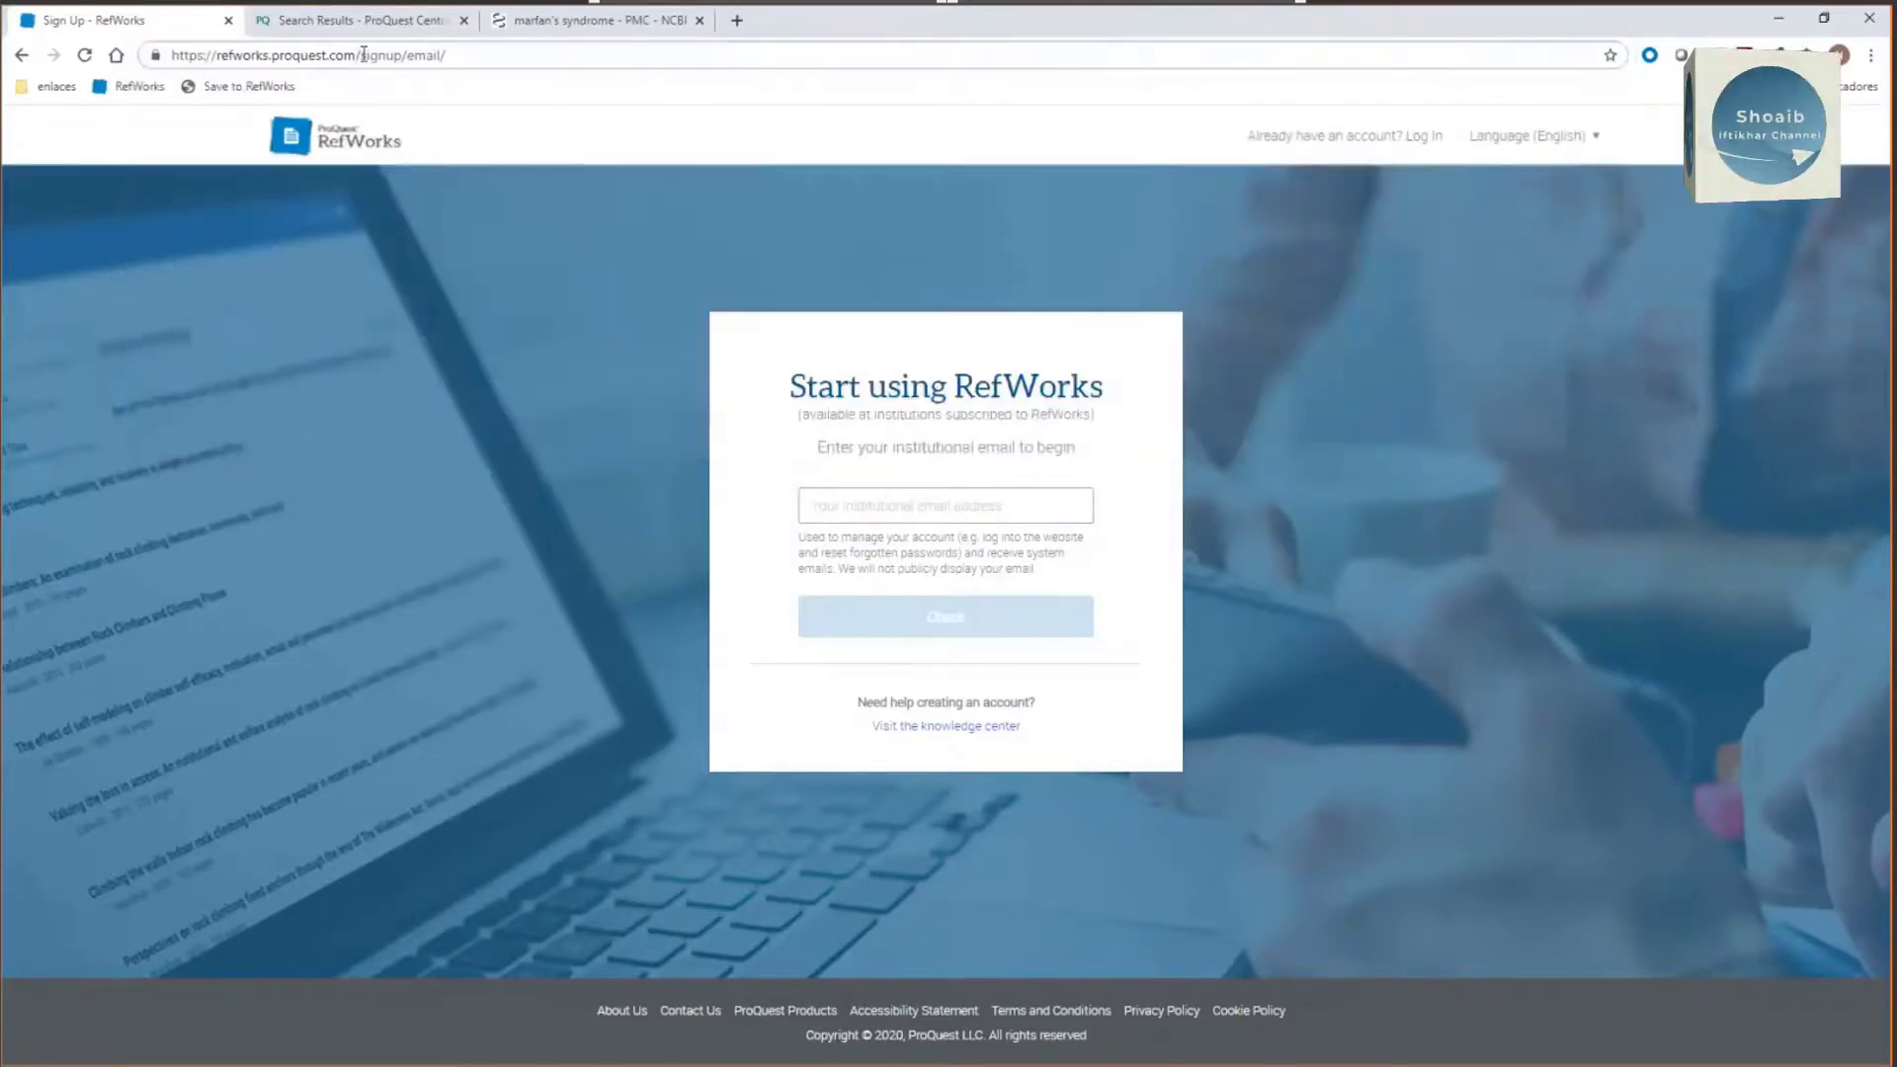
{"action": "left_click_drag", "start_coordinate": [361, 55], "coordinate": [574, 82]}
{"action": "key", "text": "BackSpace"}
{"action": "key", "text": "Return"}
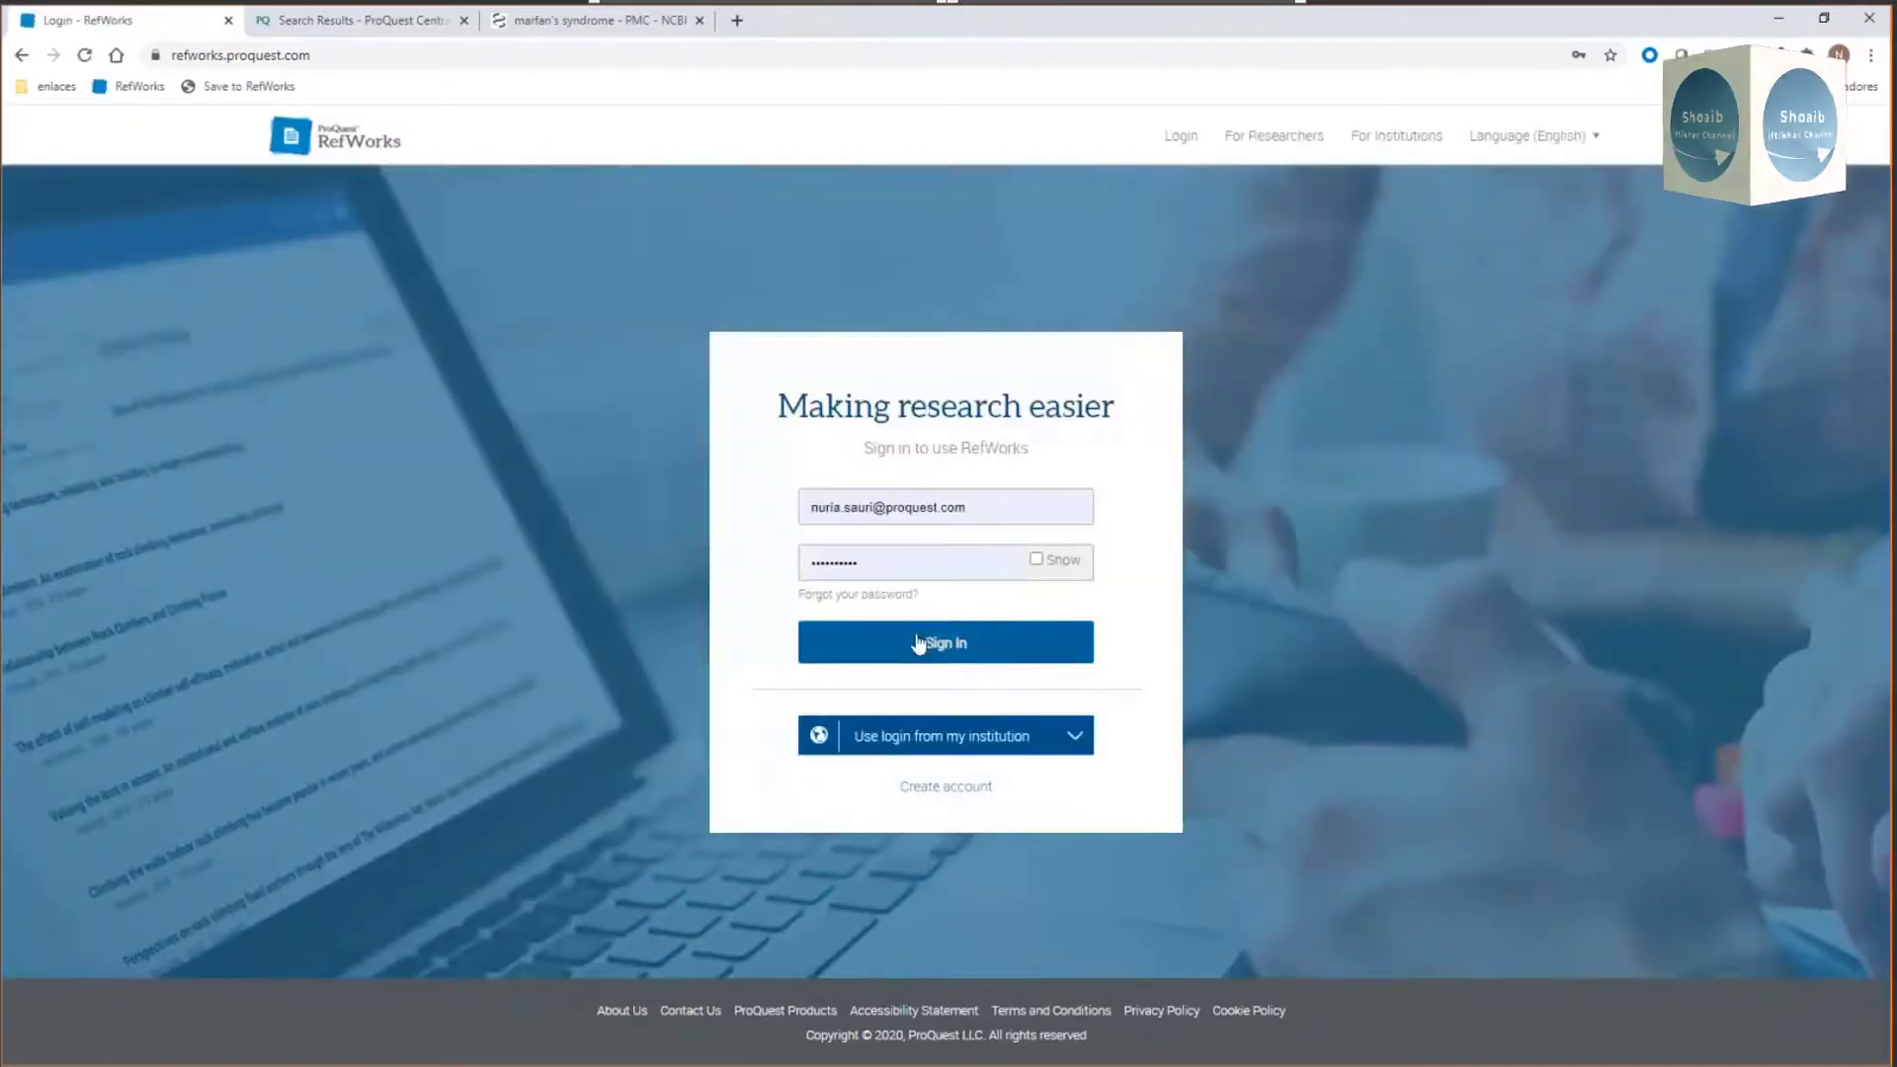
{"action": "left_click", "coordinate": [919, 644]}
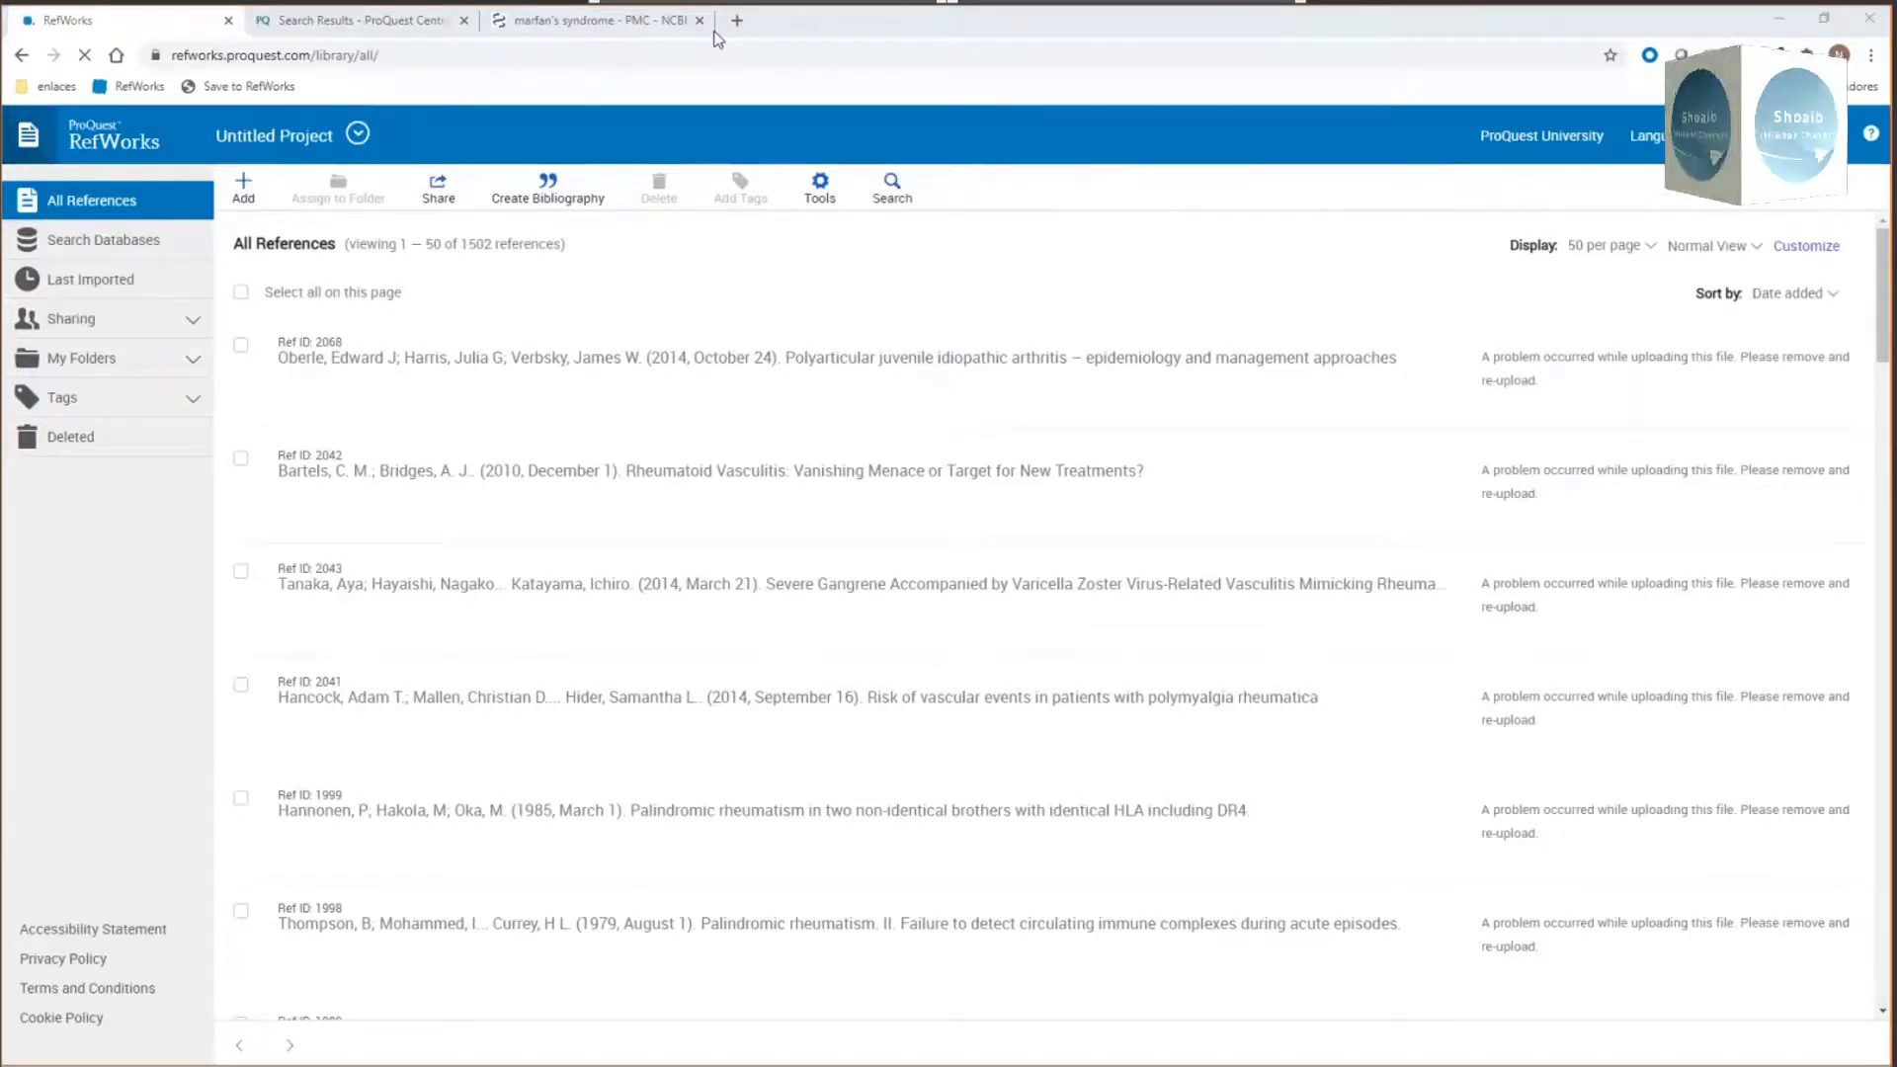
Step: Open the FAQs page of the Higher Education Commission ProQuest LibGuide and look through its Support section
{"action": "left_click", "coordinate": [356, 20]}
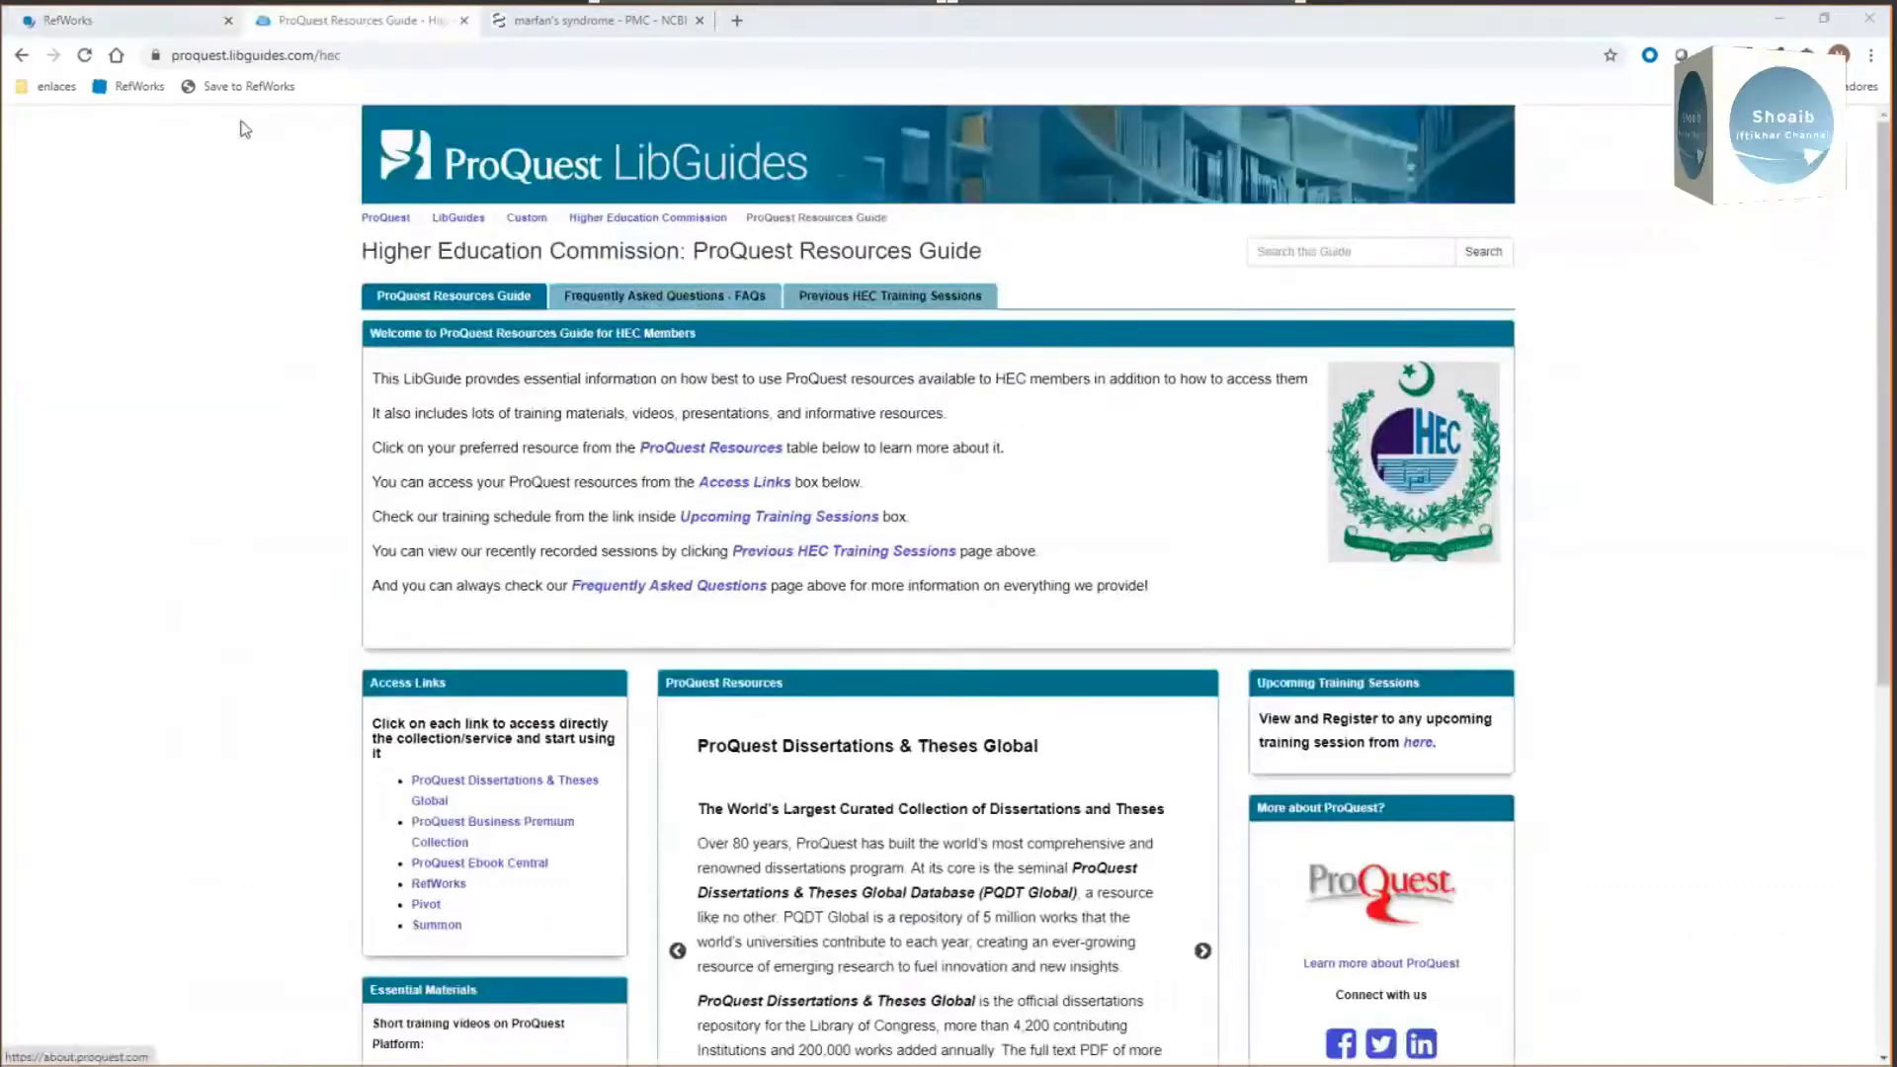
{"action": "left_click", "coordinate": [667, 299]}
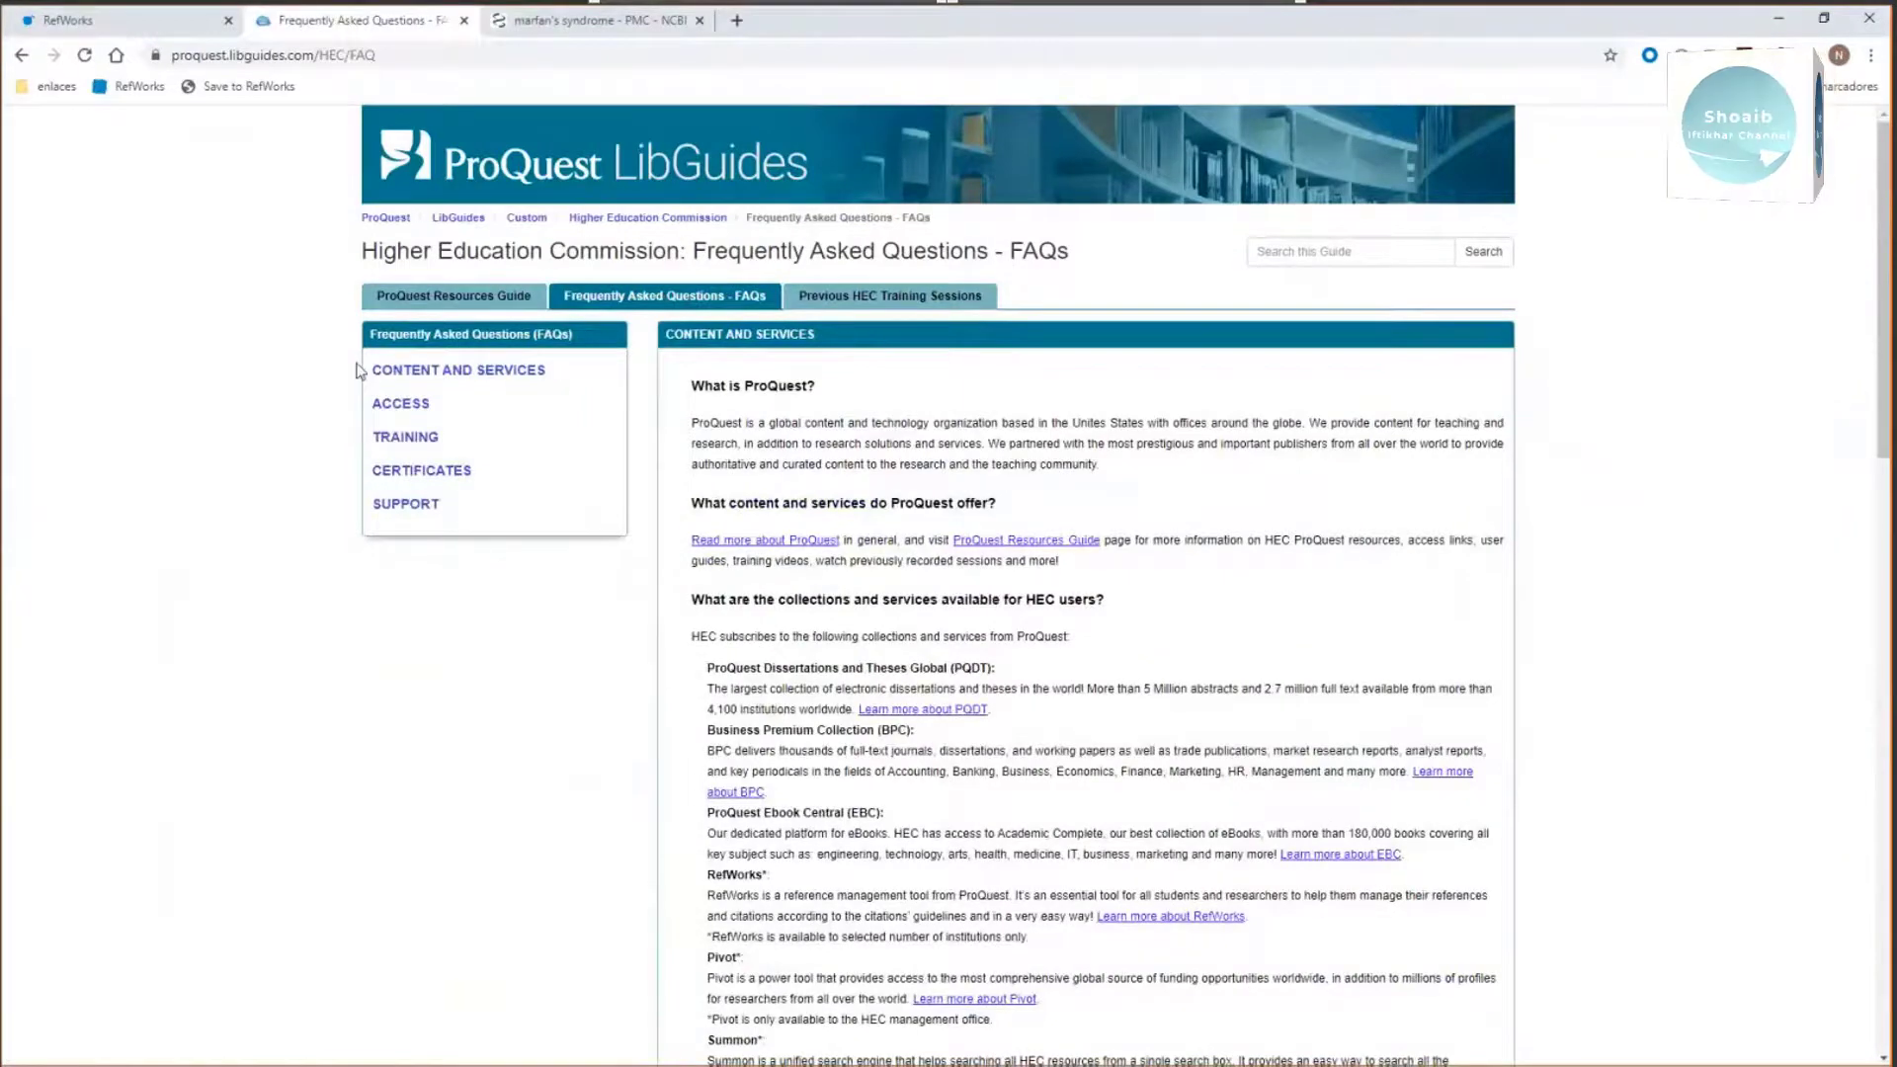
{"action": "left_click", "coordinate": [379, 506]}
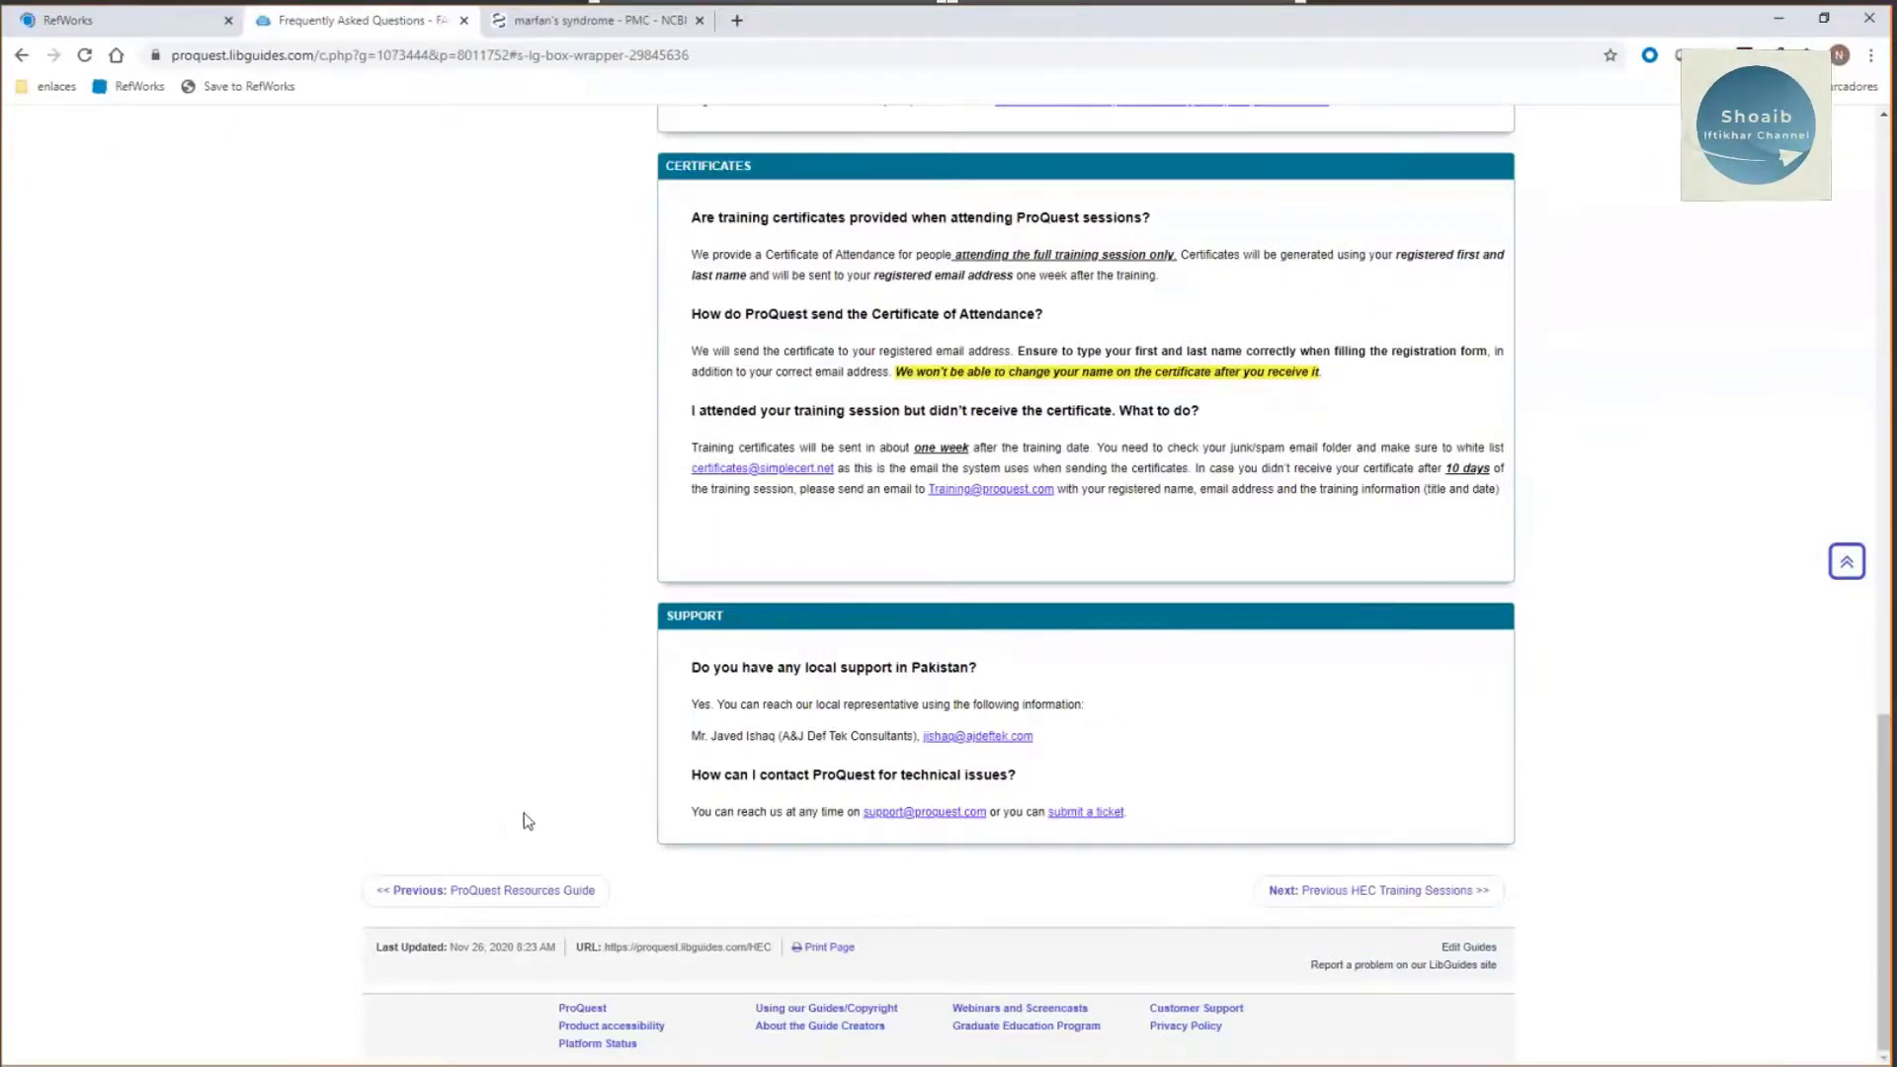
{"action": "scroll", "coordinate": [524, 820], "scroll_direction": "up", "scroll_amount": 15}
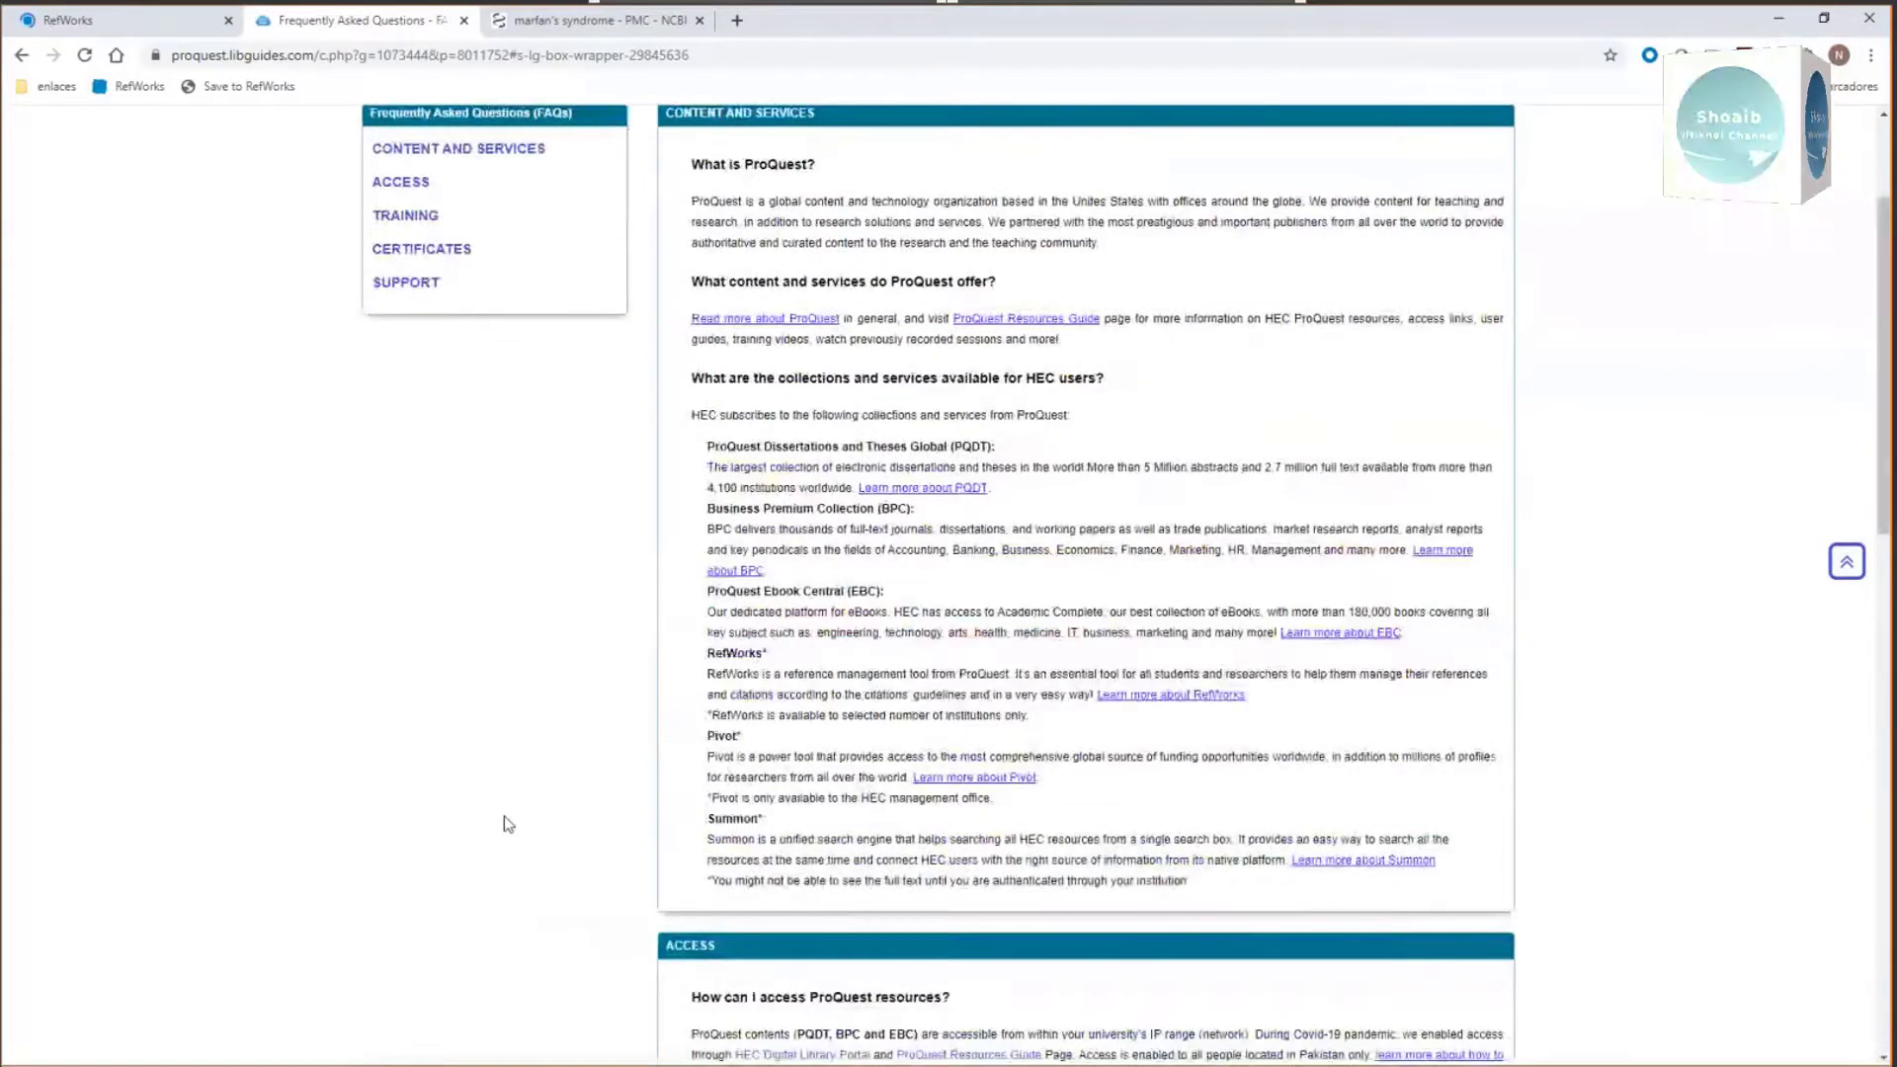
{"action": "scroll", "coordinate": [504, 826], "scroll_direction": "up", "scroll_amount": 3}
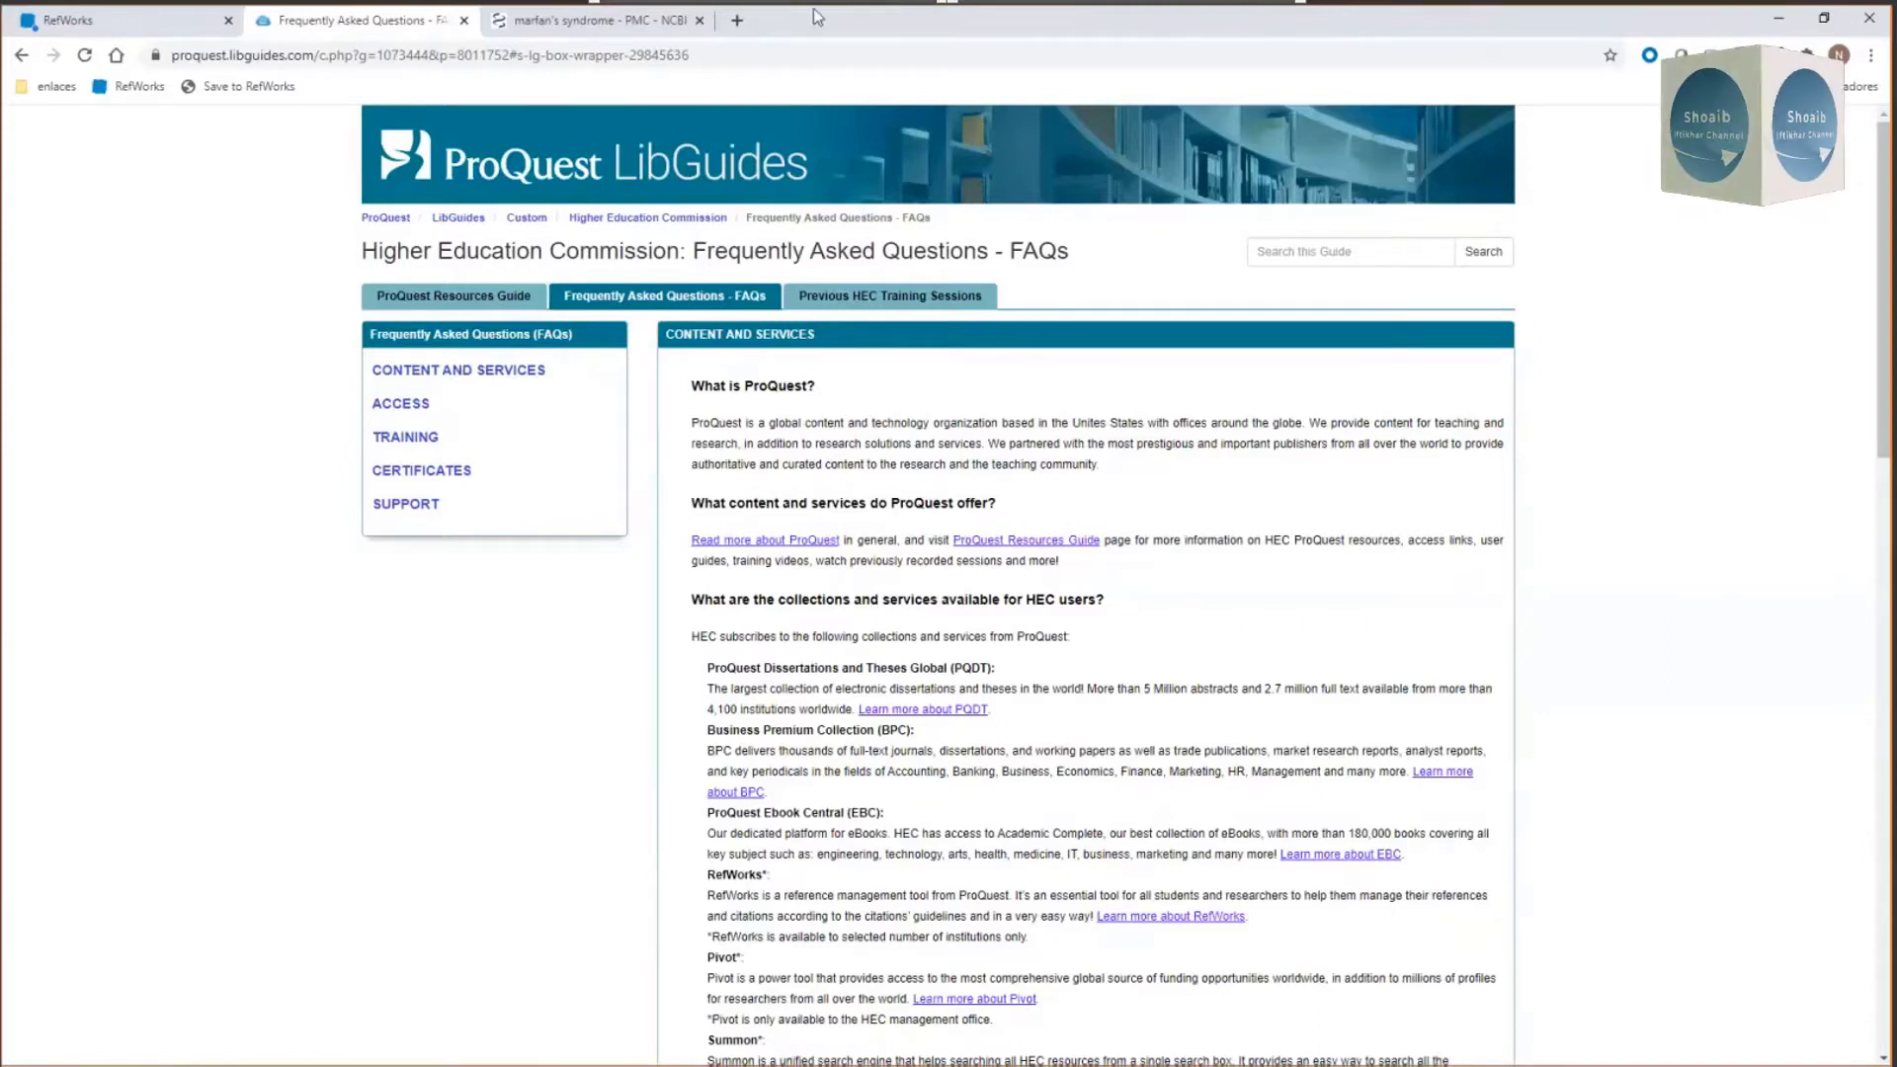
Step: Open Google Scholar and search for "marfan syndrome"
{"action": "left_click", "coordinate": [737, 24]}
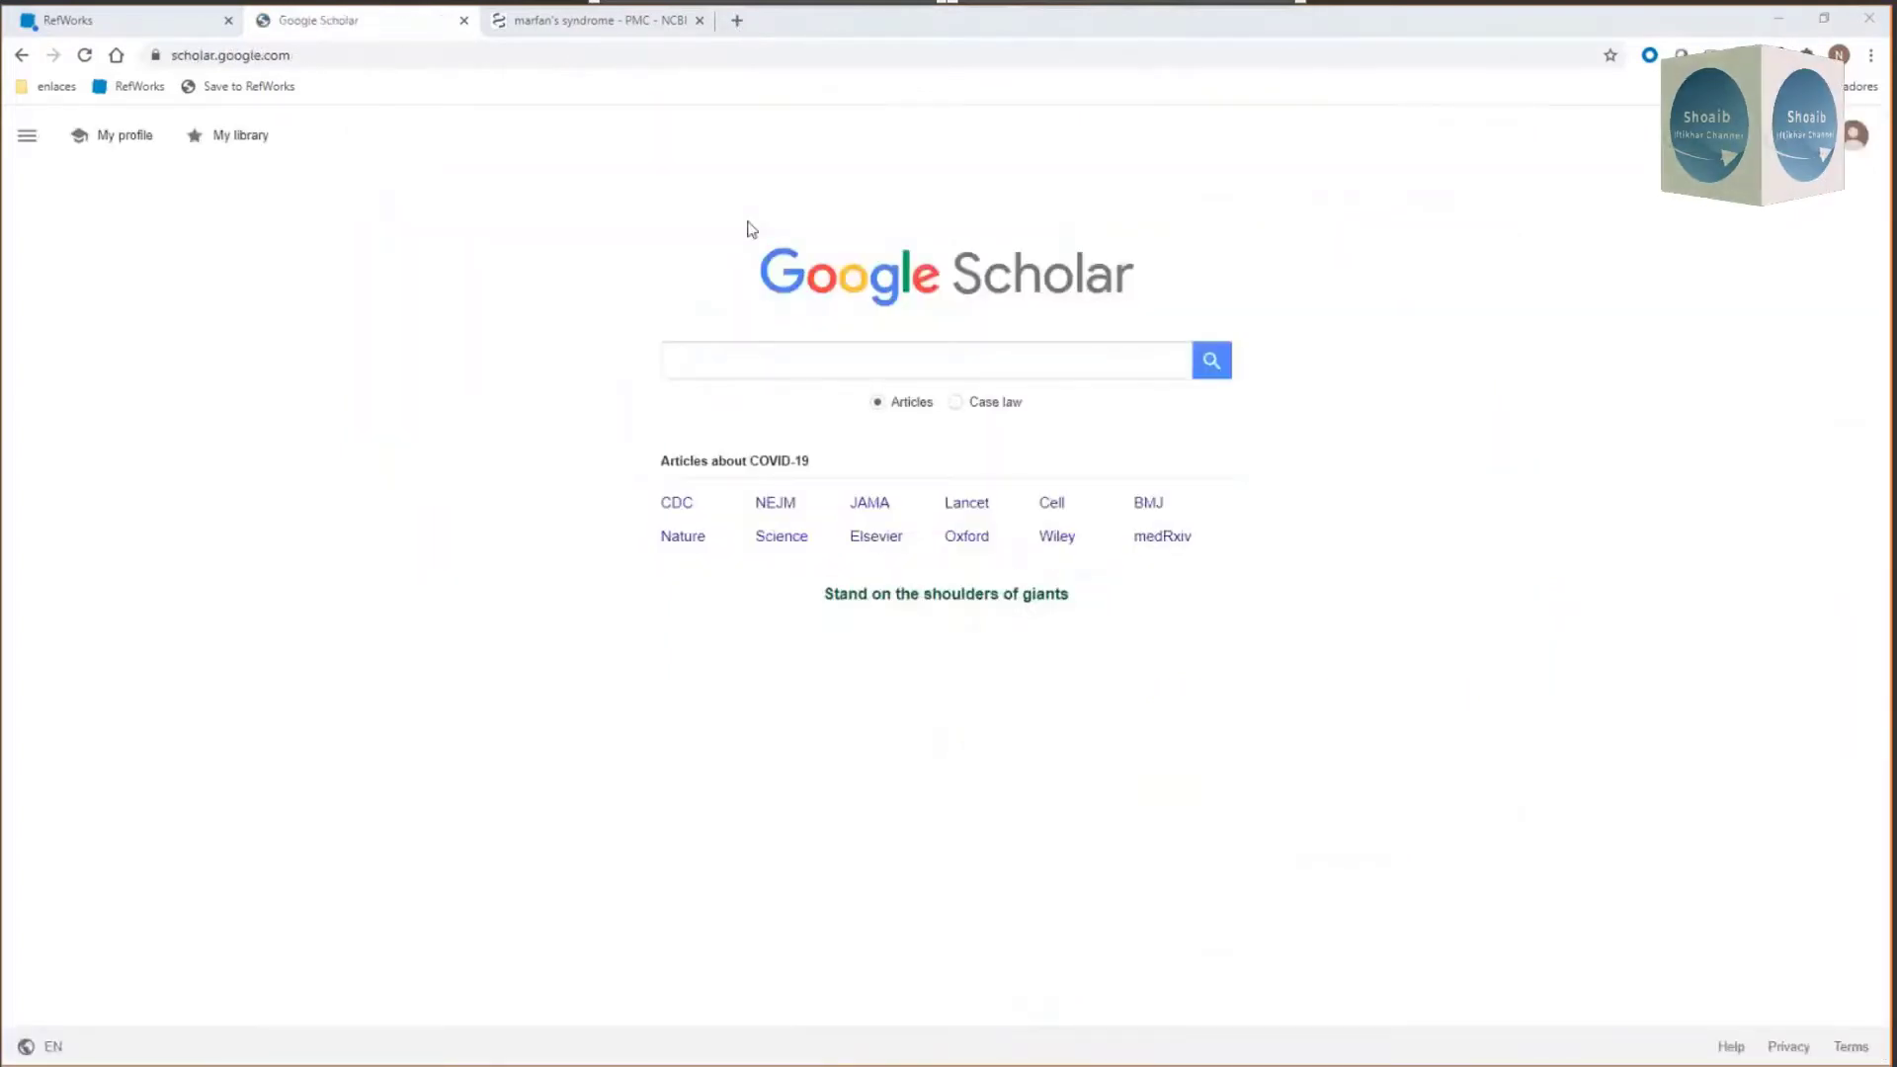
{"action": "left_click", "coordinate": [794, 350]}
{"action": "type", "text": "m"}
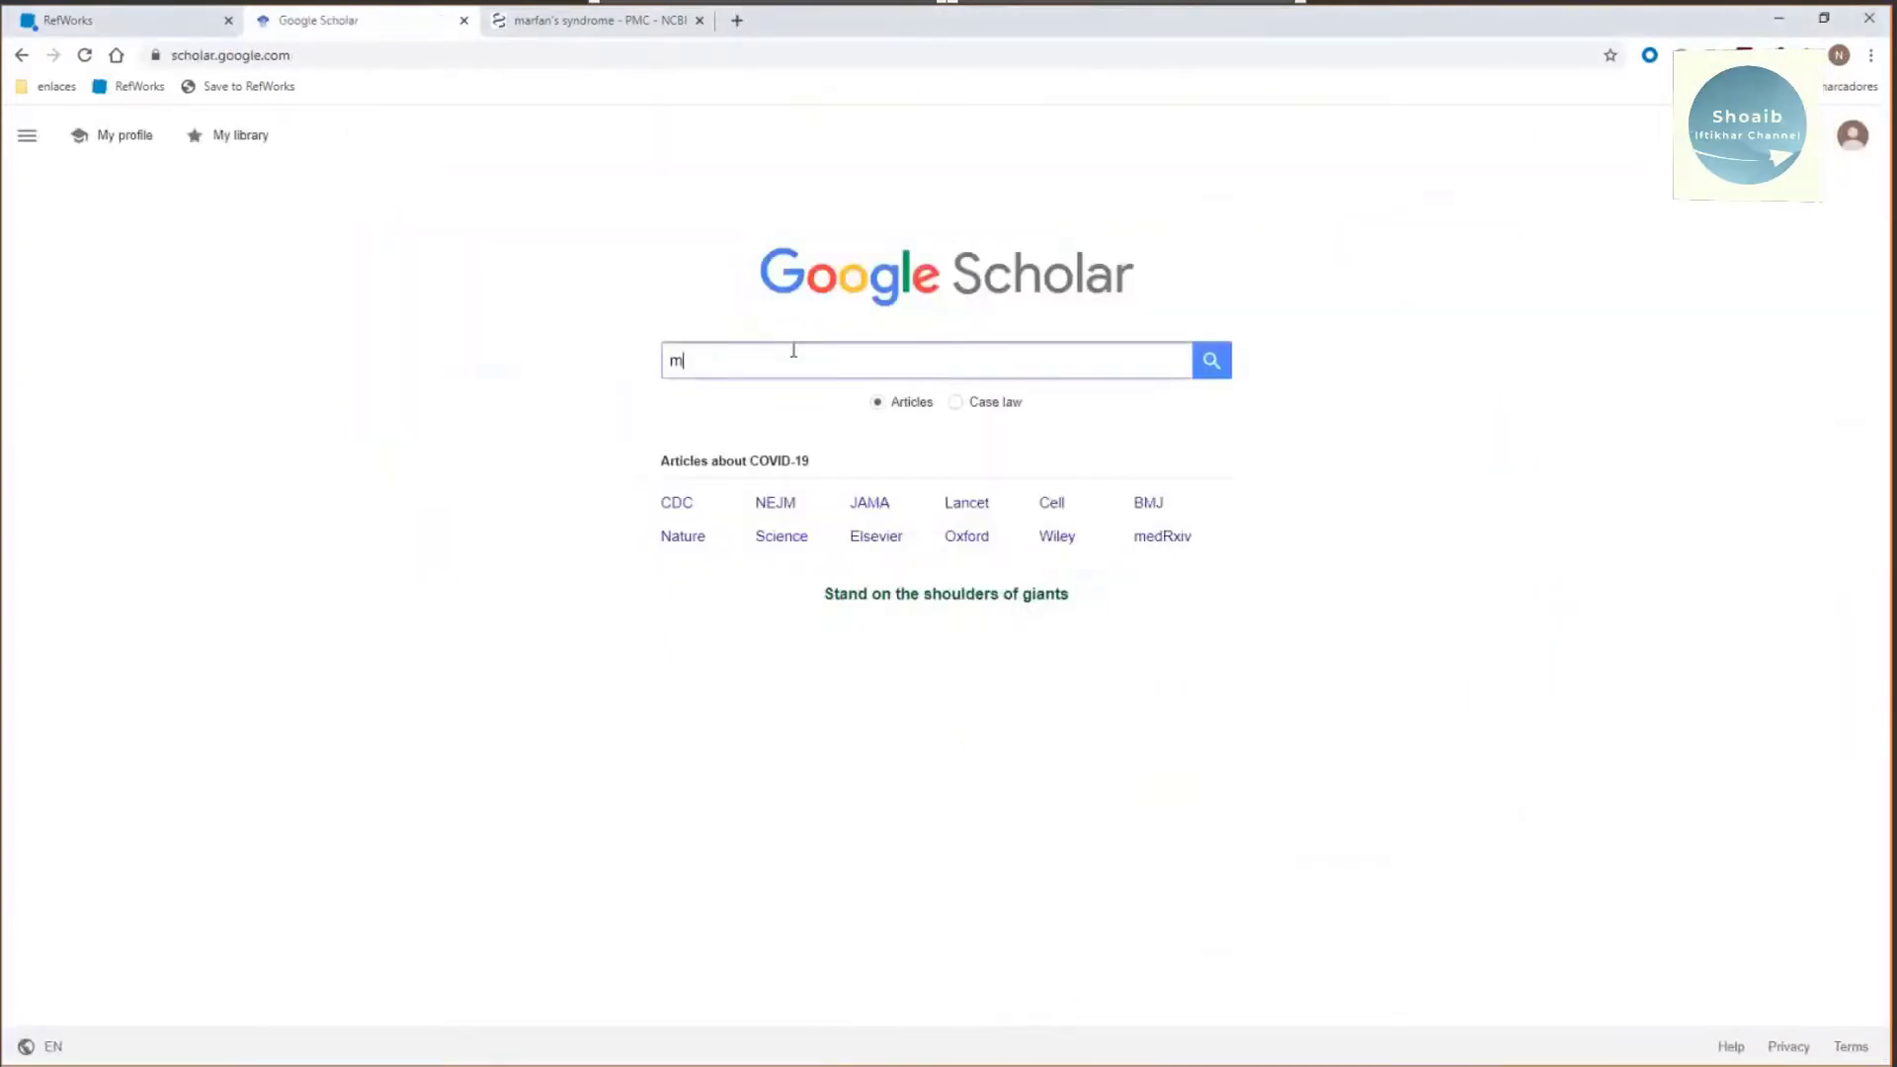
{"action": "type", "text": "arfan syndrome"}
{"action": "key", "text": "Return"}
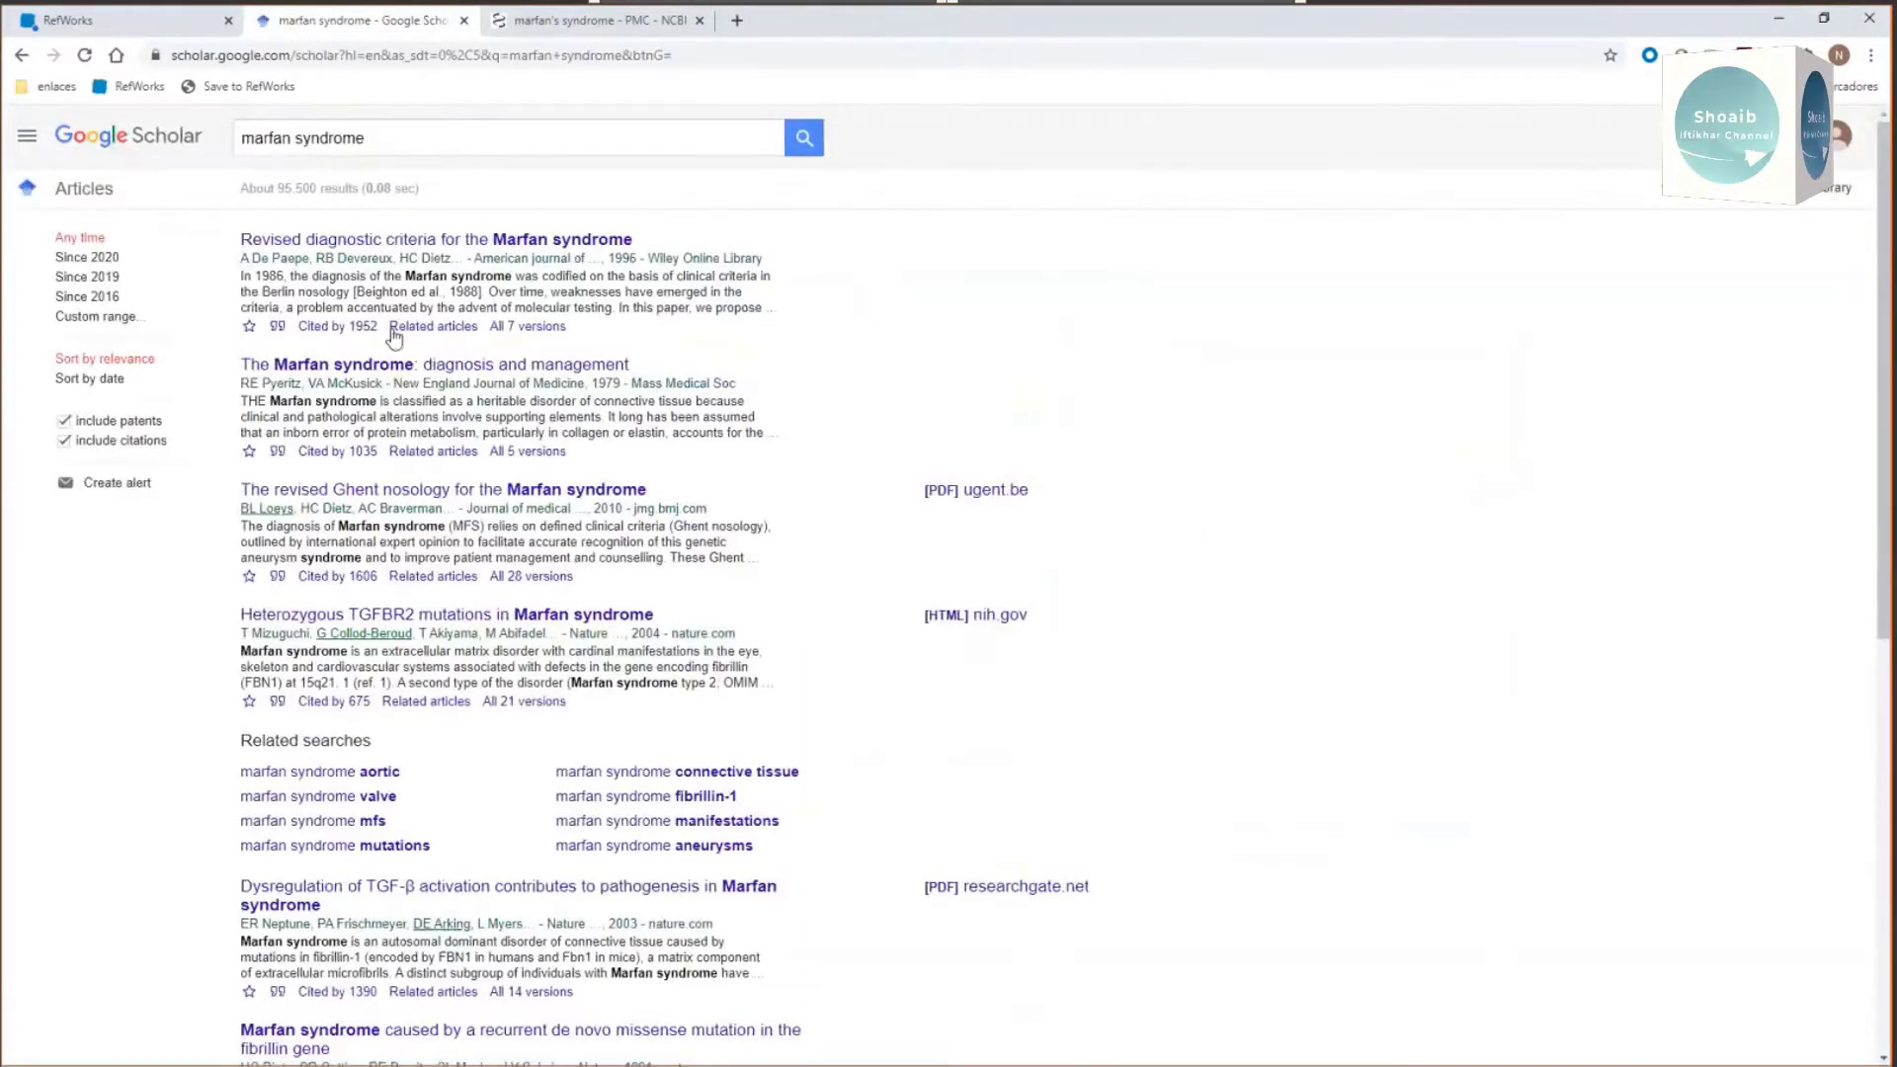
Step: View the citation and export options of "Revised diagnostic criteria for the Marfan syndrome", and return to RefWorks, dismissing the browser's password alert
{"action": "left_click", "coordinate": [276, 327]}
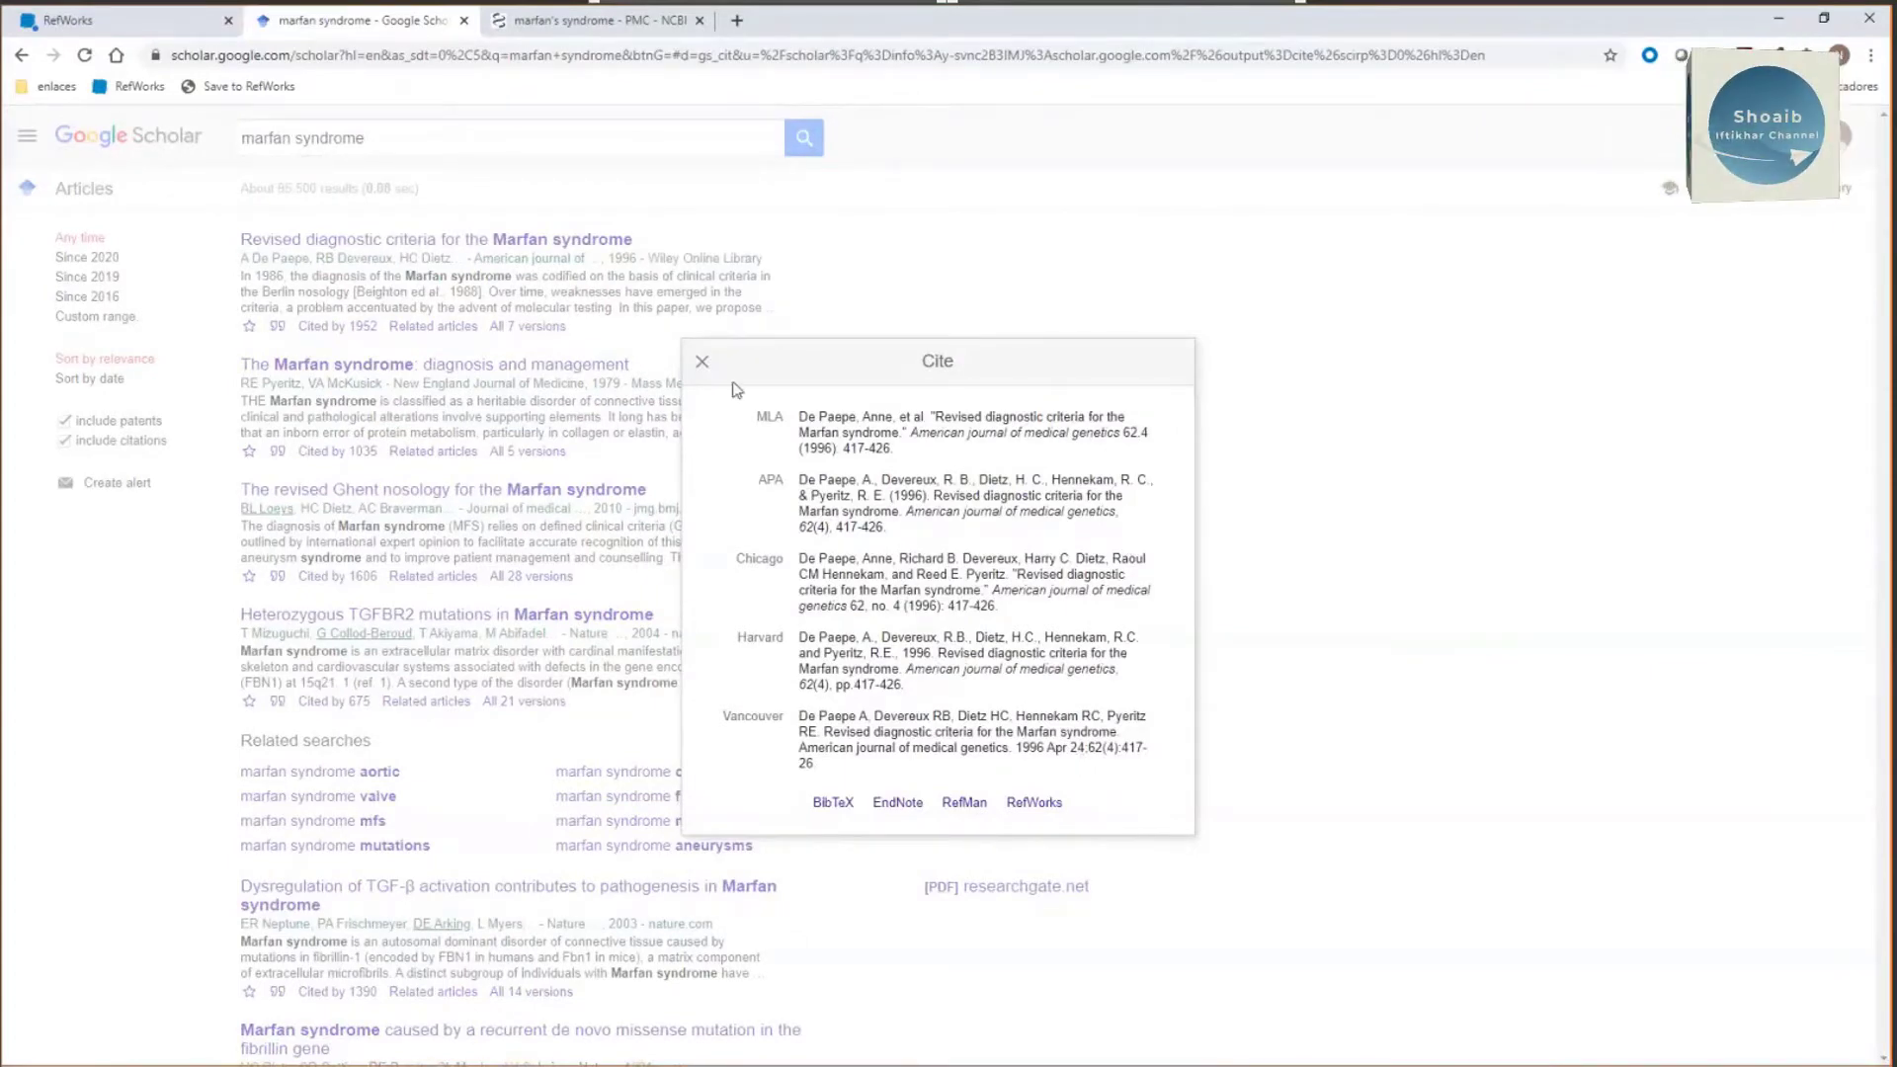
{"action": "left_click", "coordinate": [702, 362]}
{"action": "left_click", "coordinate": [121, 21]}
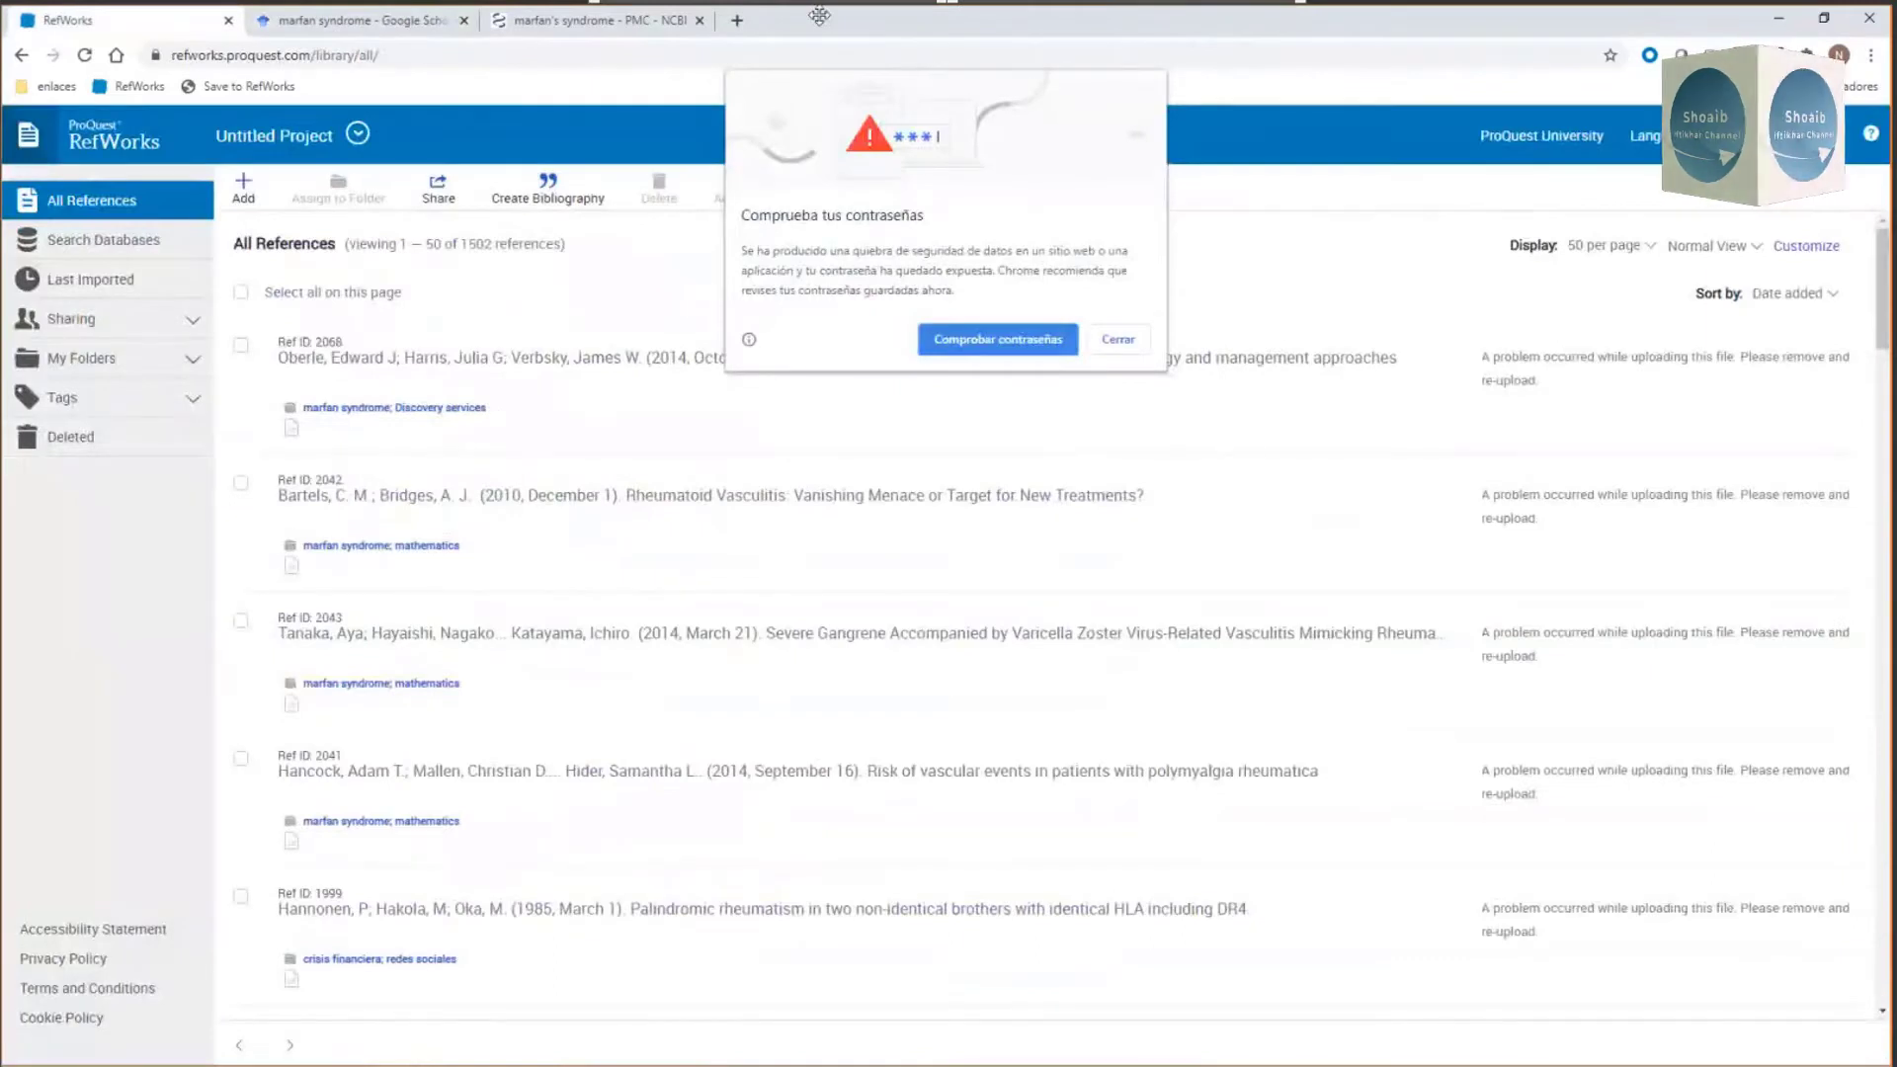
{"action": "left_click", "coordinate": [1114, 340]}
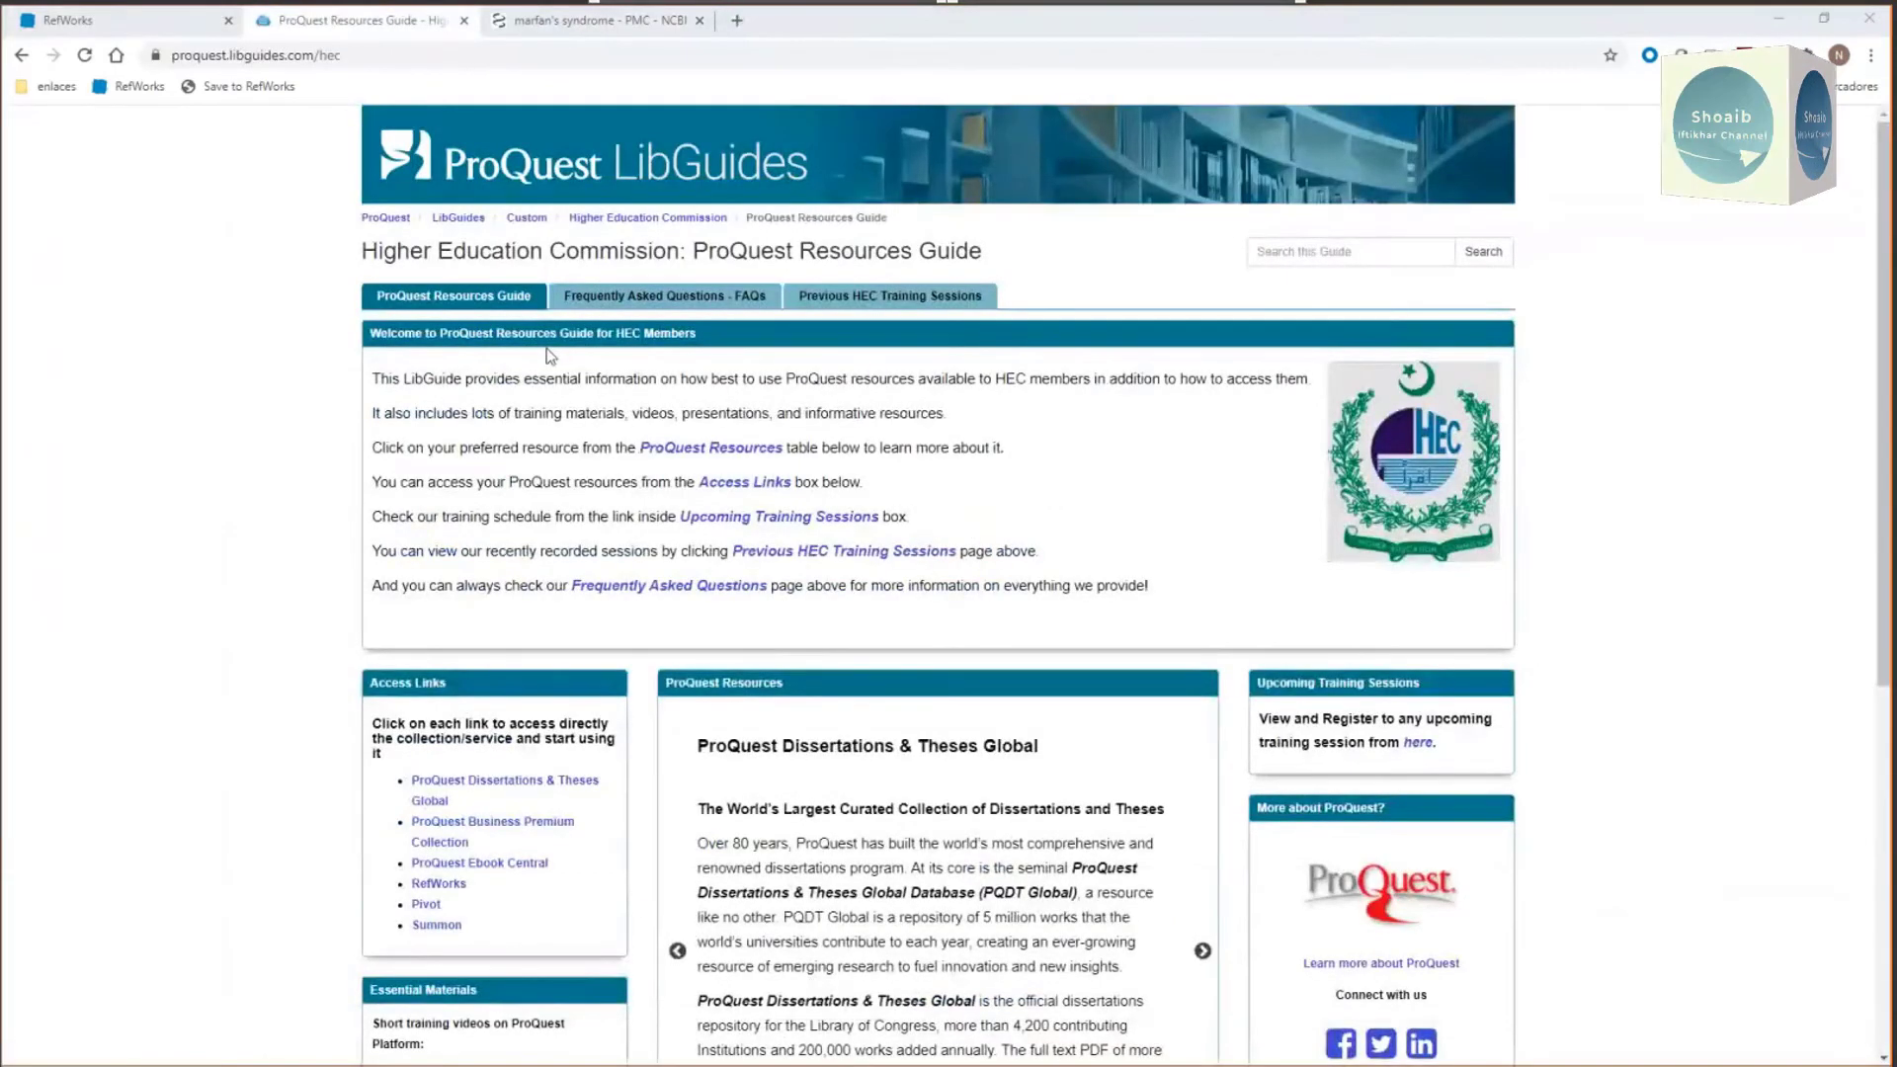
Step: View the FAQs page of the Higher Education Commission LibGuide and return to its ProQuest Resources Guide page
{"action": "left_click", "coordinate": [621, 299]}
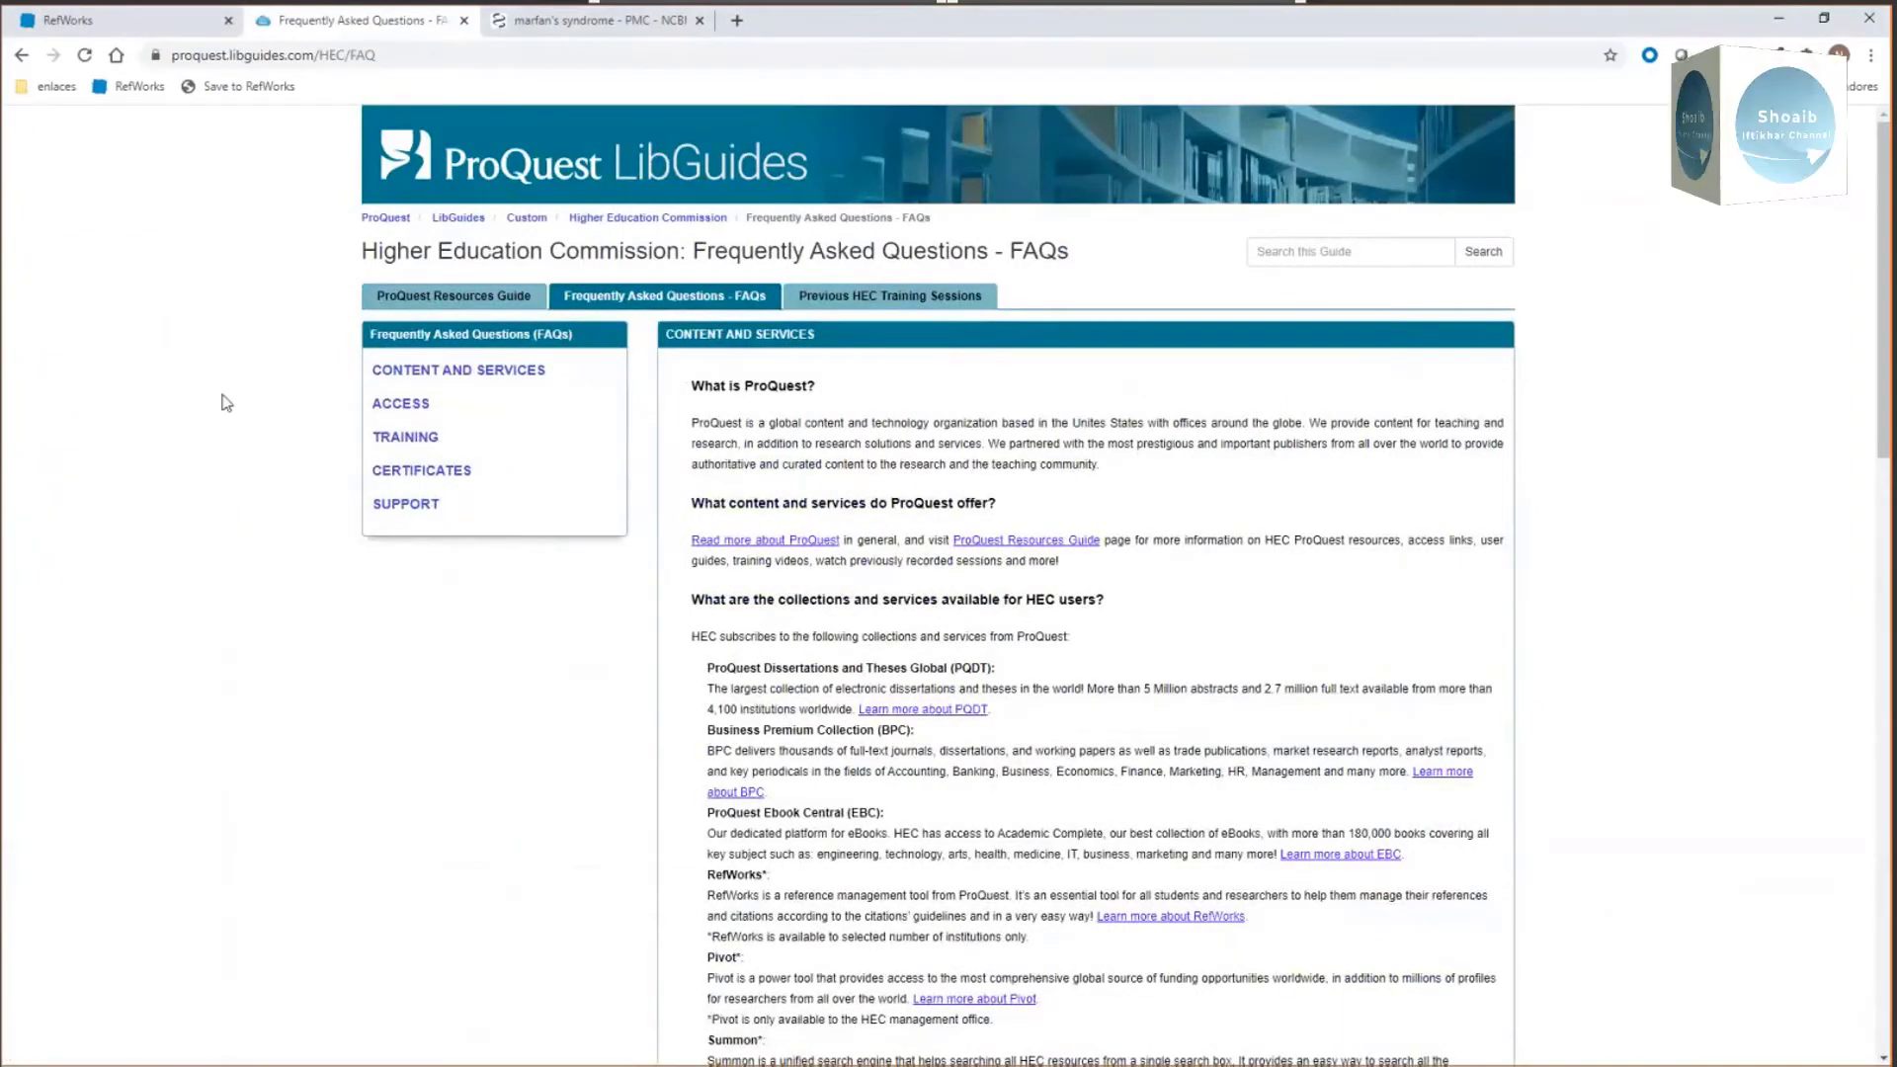
{"action": "left_click", "coordinate": [382, 305]}
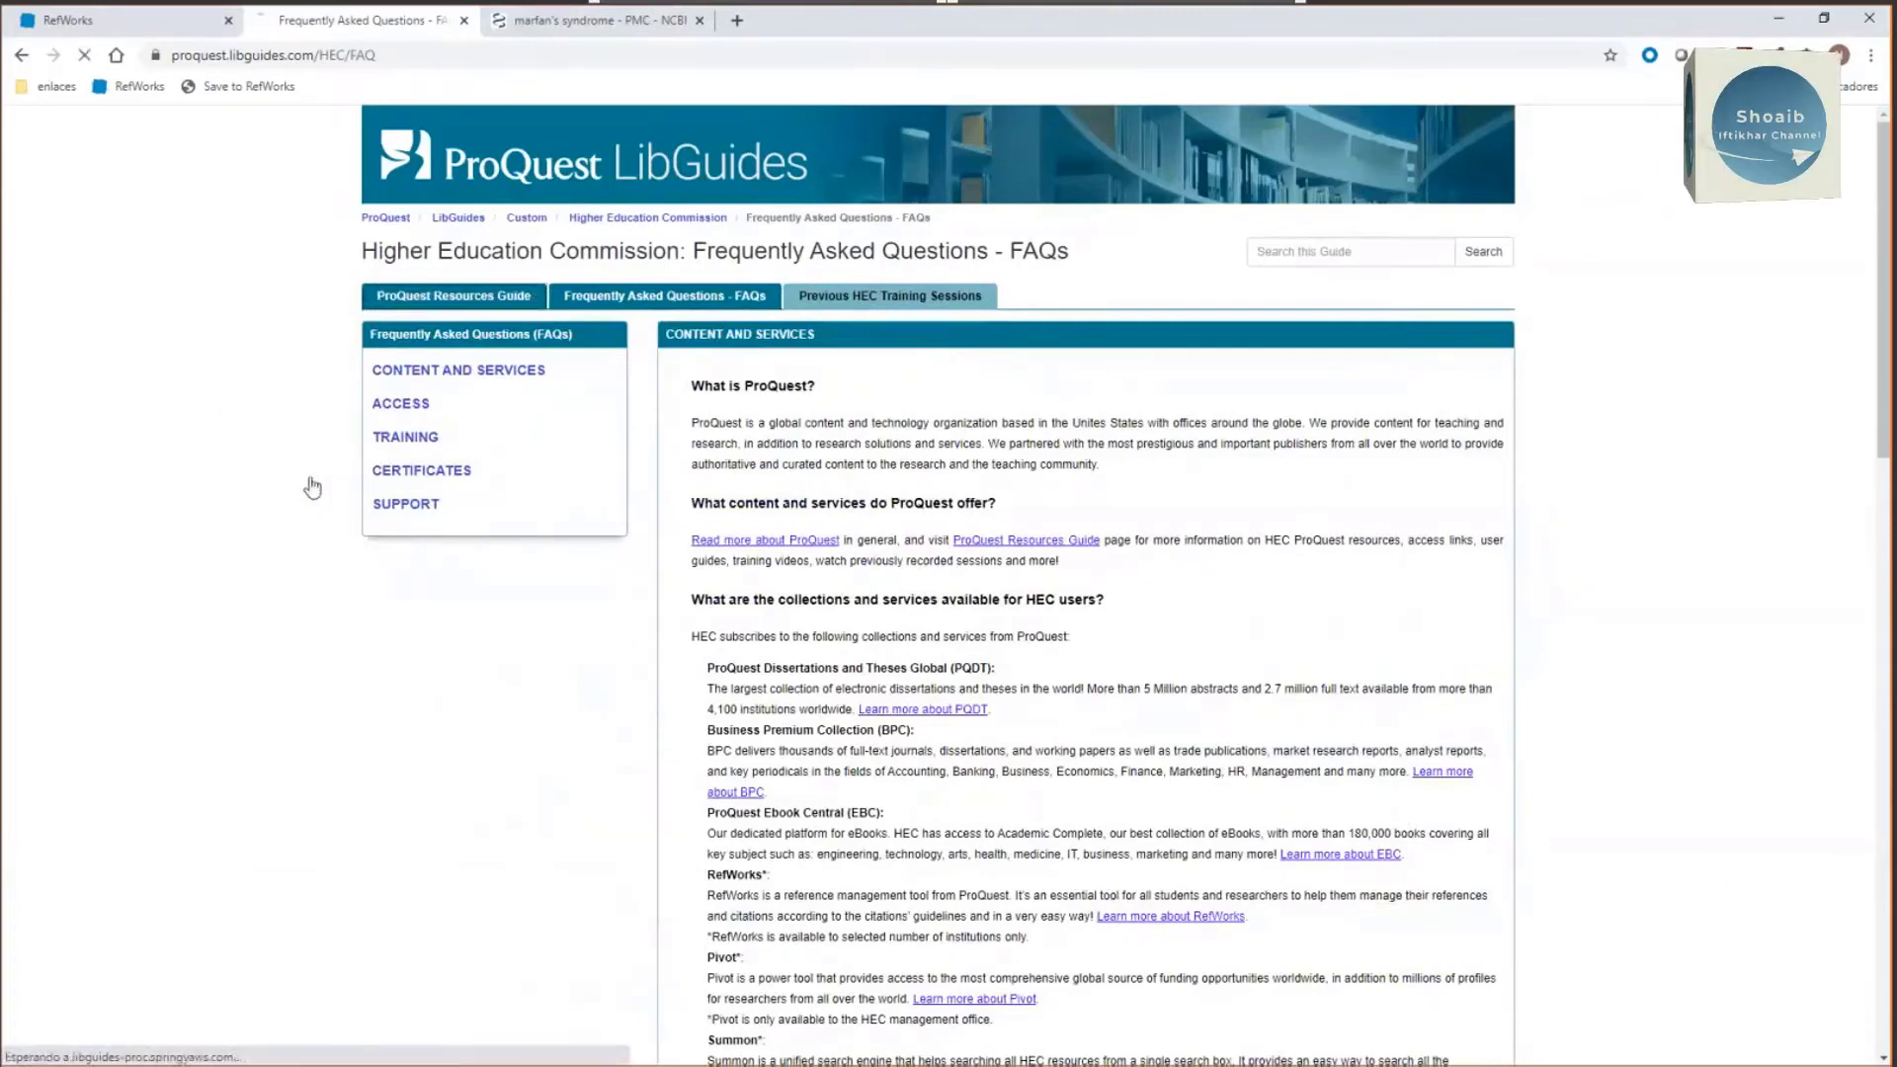